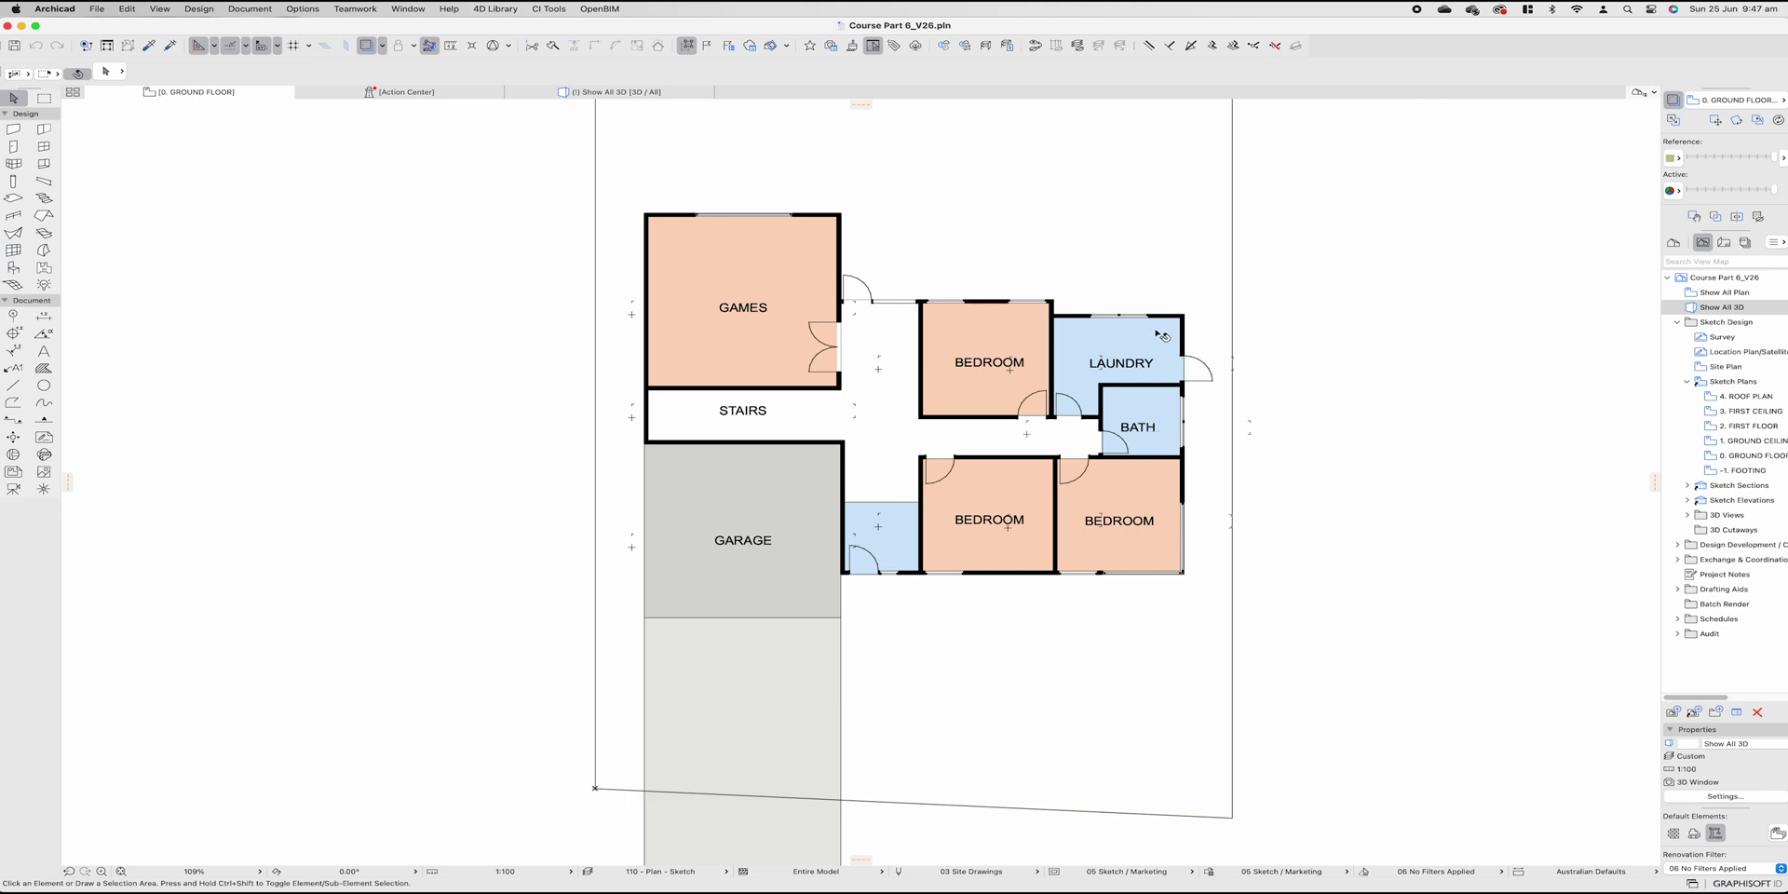
# Step: Zoom the plan from 109% to 271% around the bedrooms, laundry and bath
pyautogui.moveTo(1160, 448)
pyautogui.scroll(5, 1314, 421)
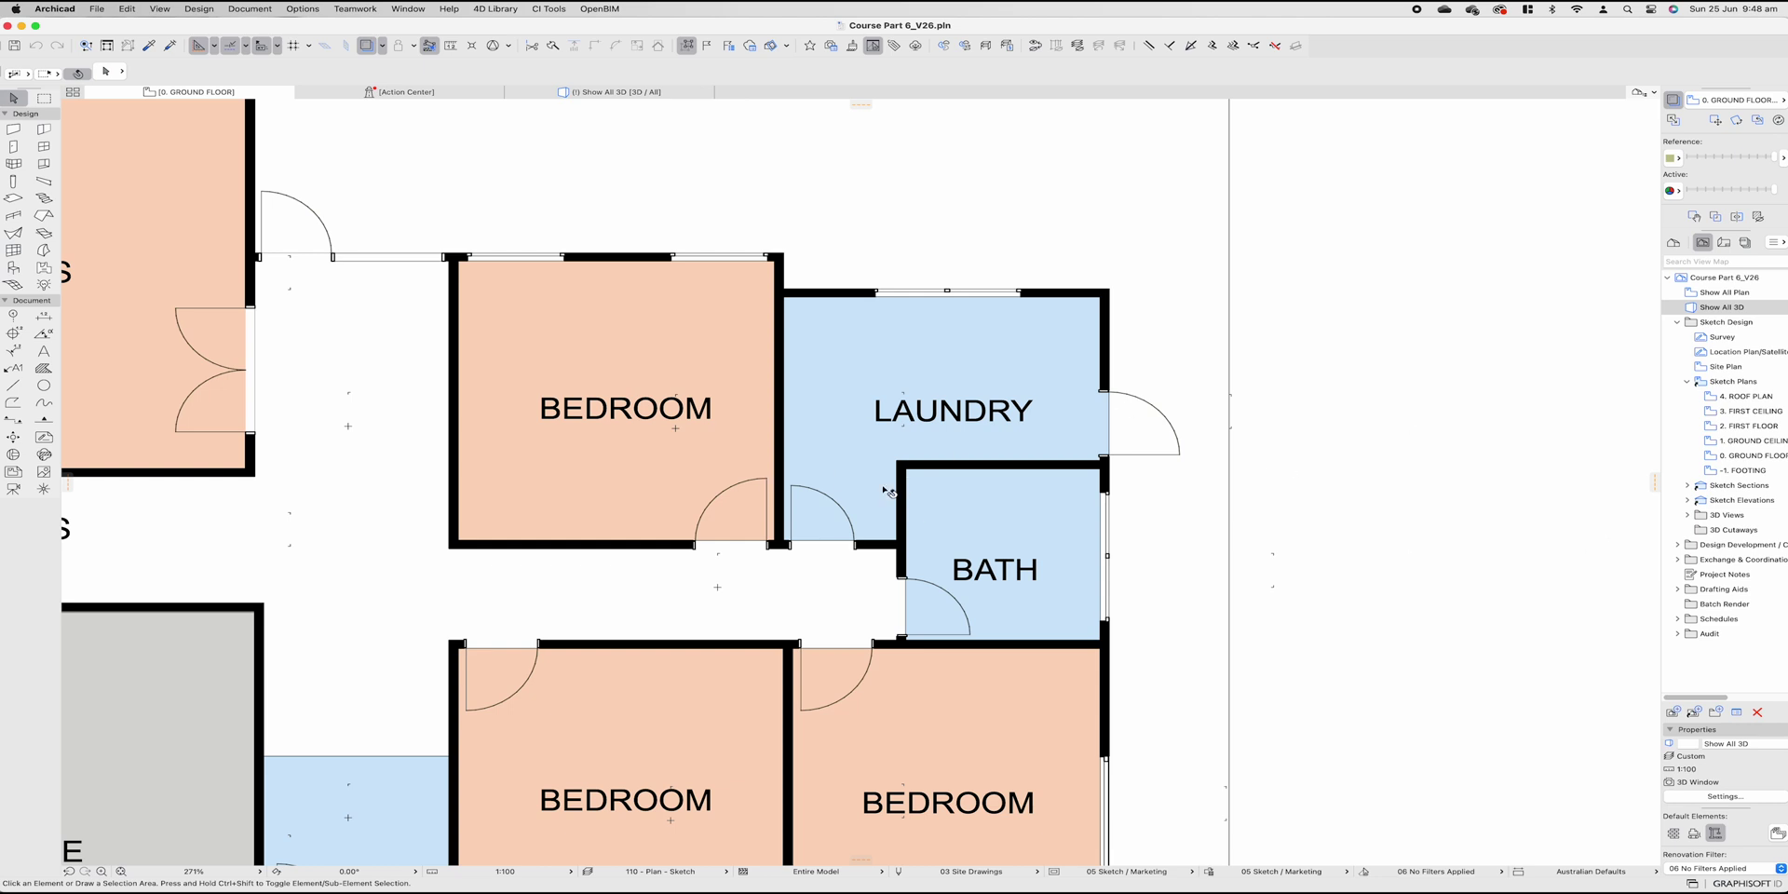
# Step: Select the Object tool and open its Object Default Settings dialog
pyautogui.click(14, 270)
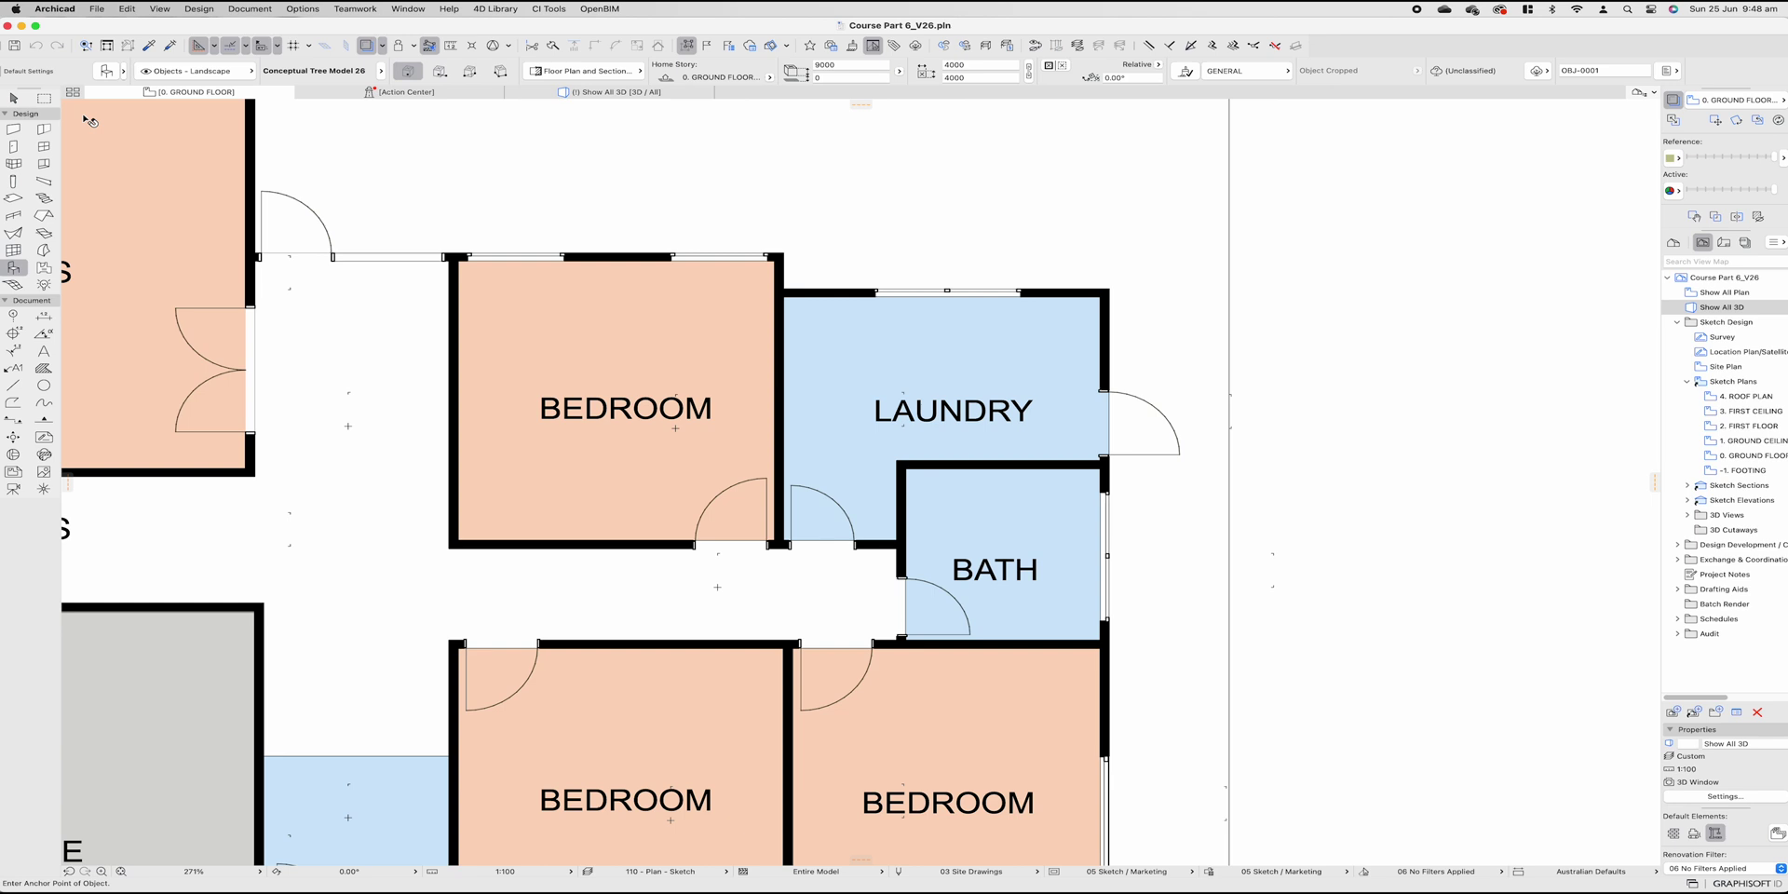
pyautogui.click(104, 74)
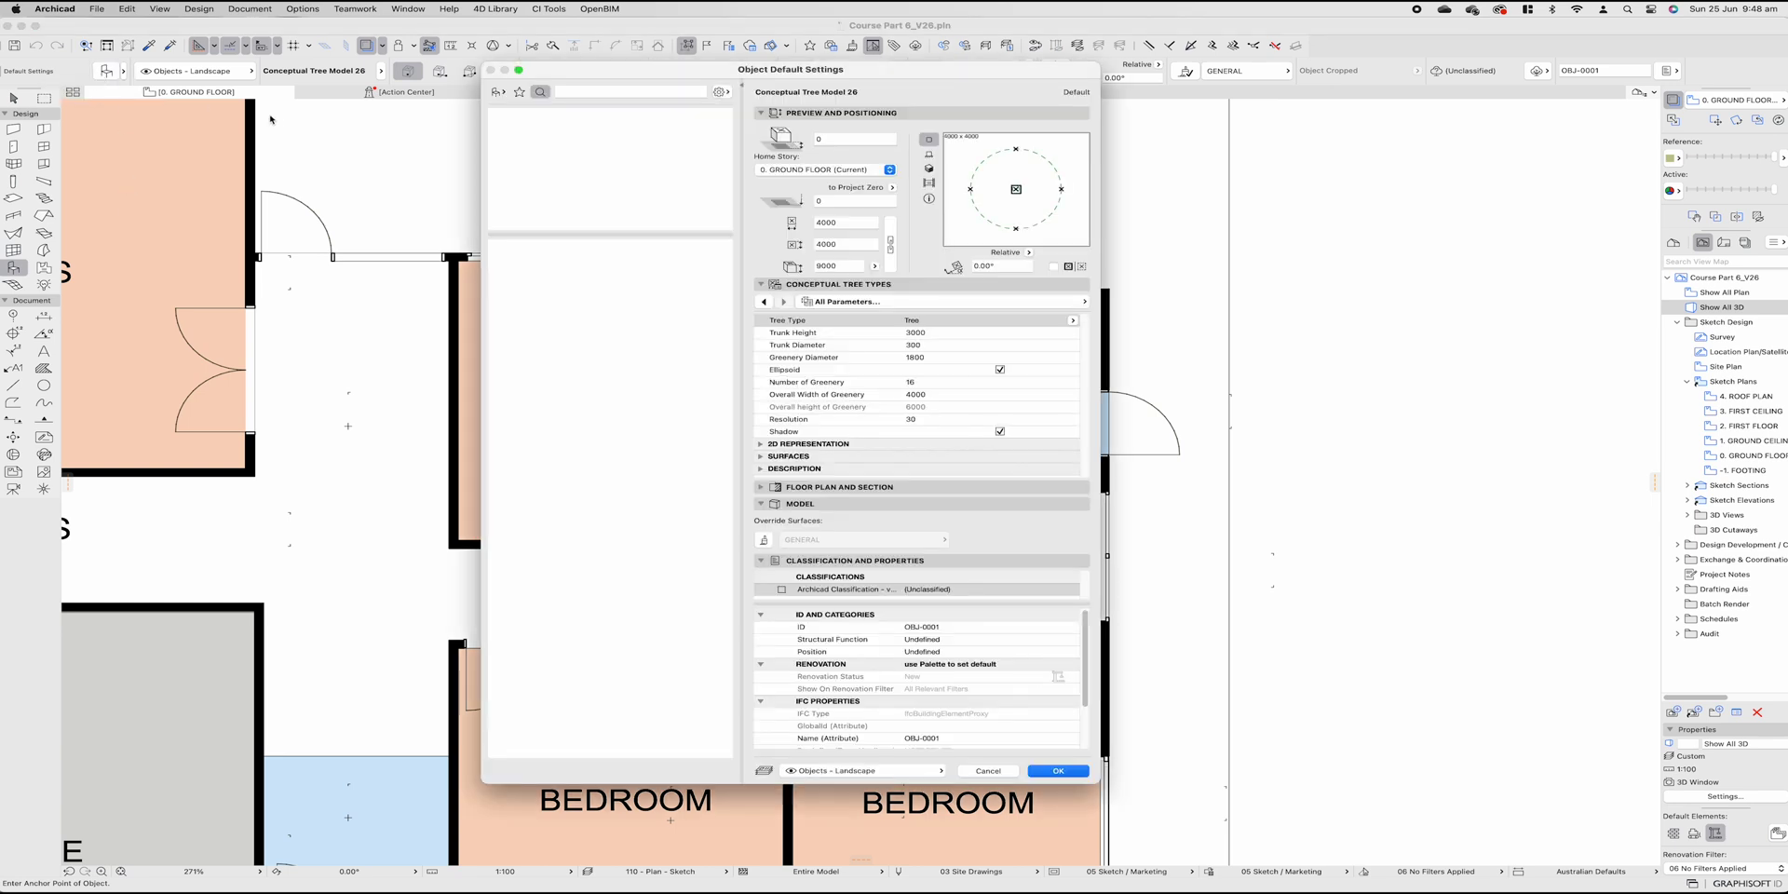
pyautogui.moveTo(824, 74); pyautogui.dragTo(880, 99)
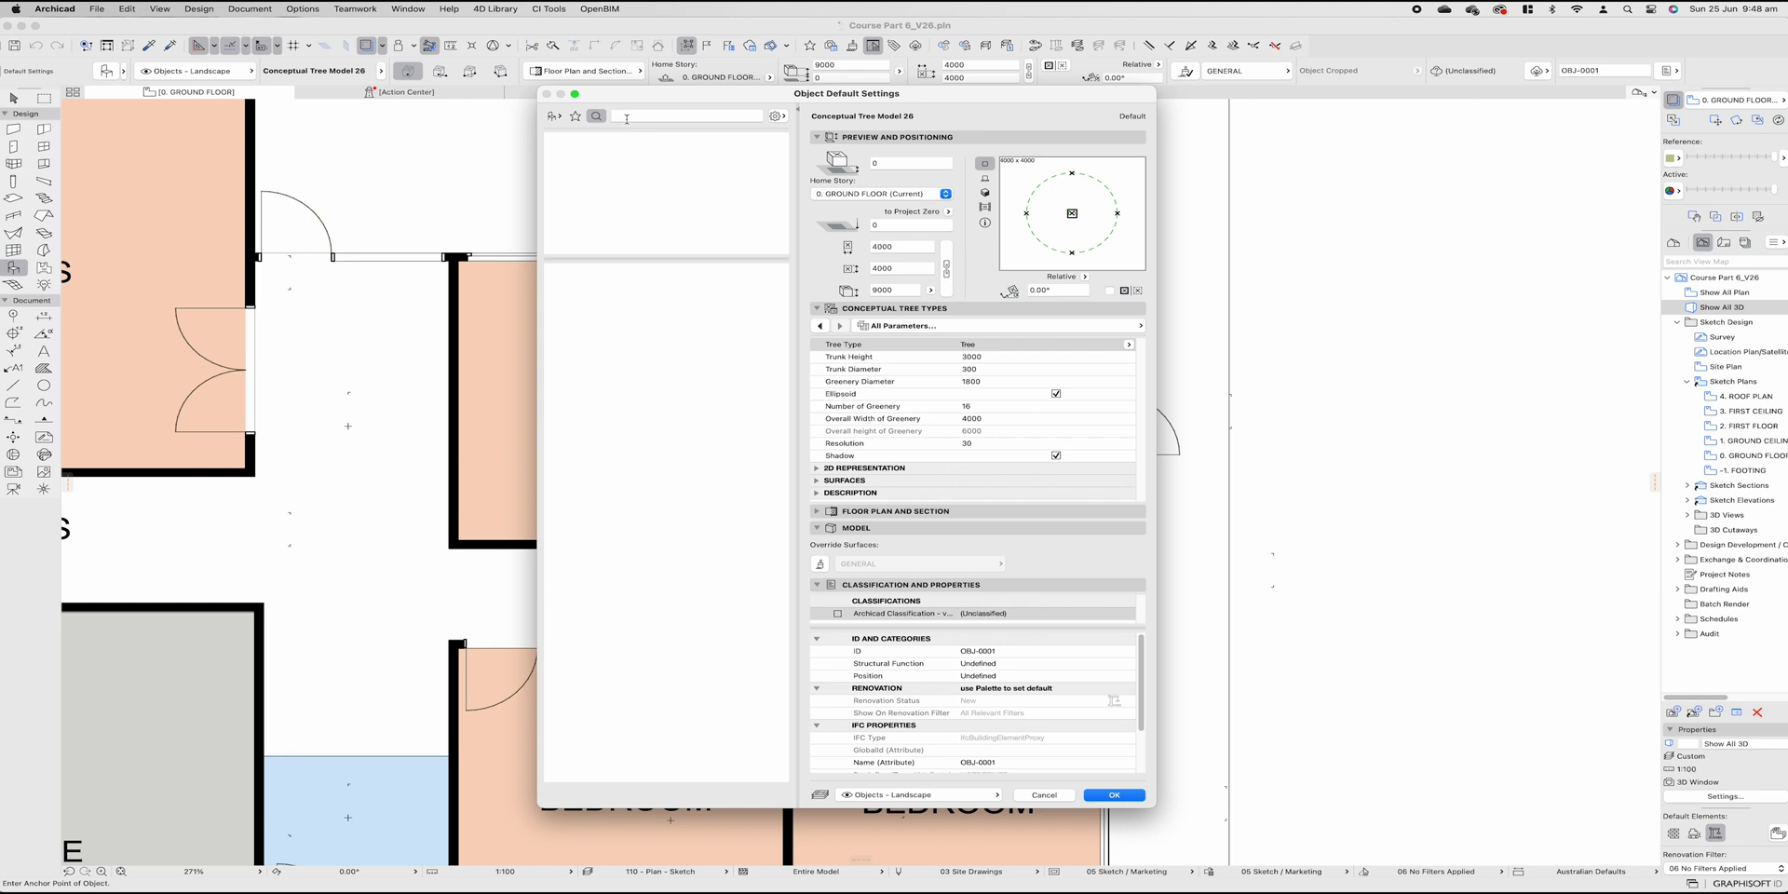
# Step: Dismiss the password prompt and search the object library for 'toilet'
pyautogui.click(553, 116)
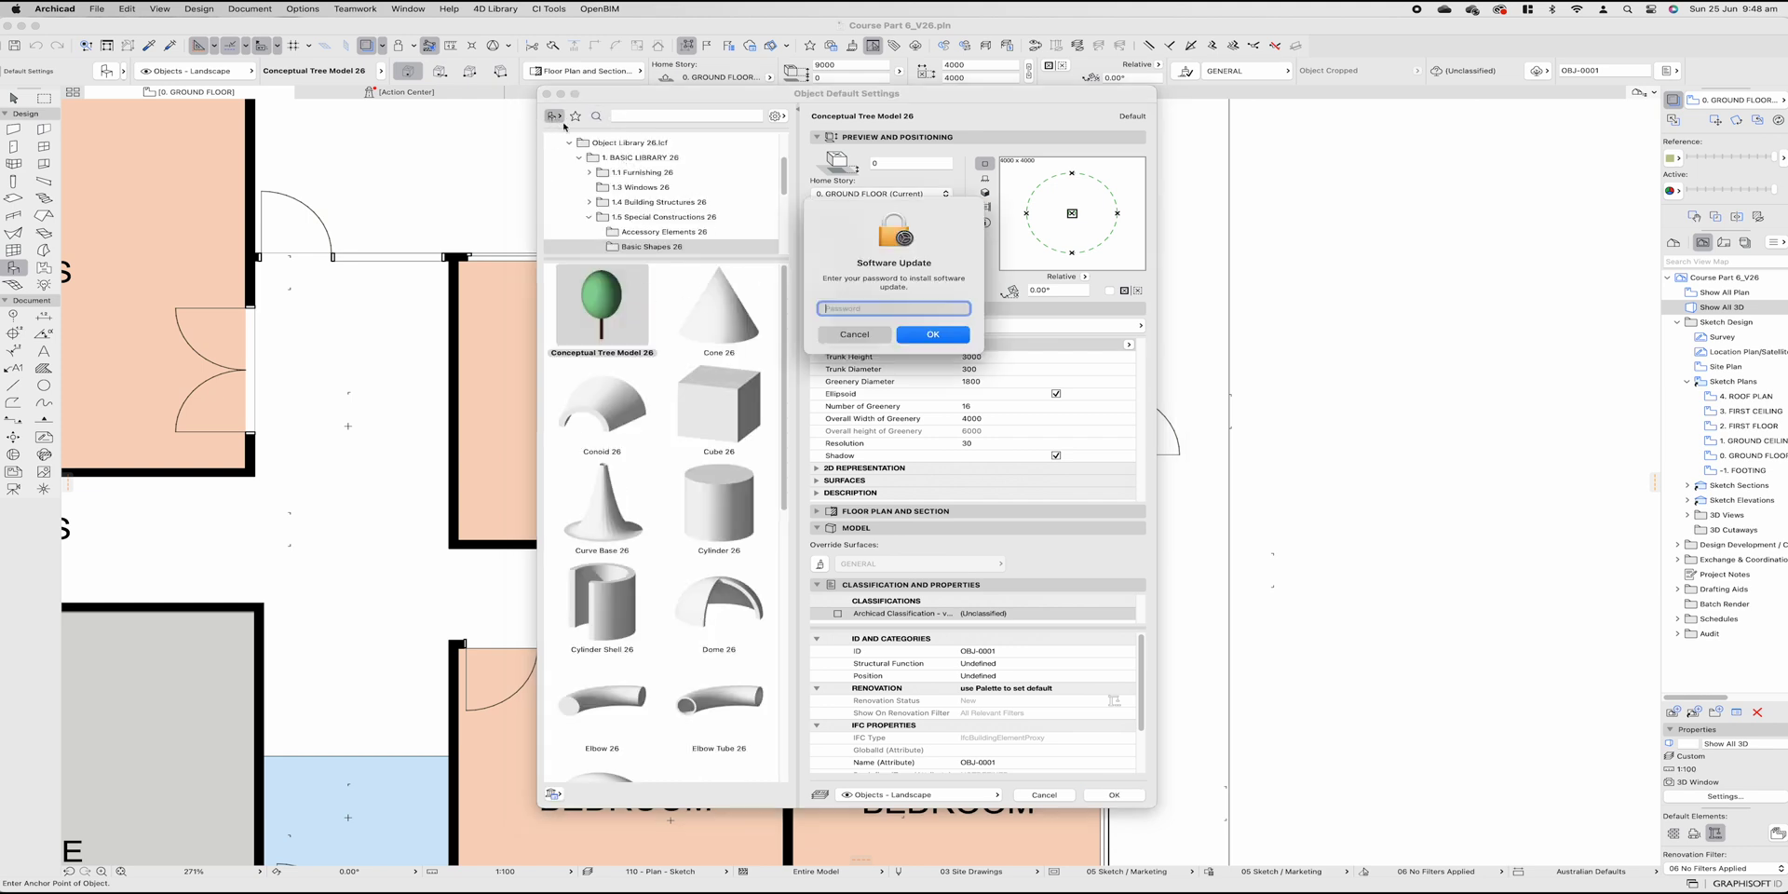
pyautogui.click(883, 334)
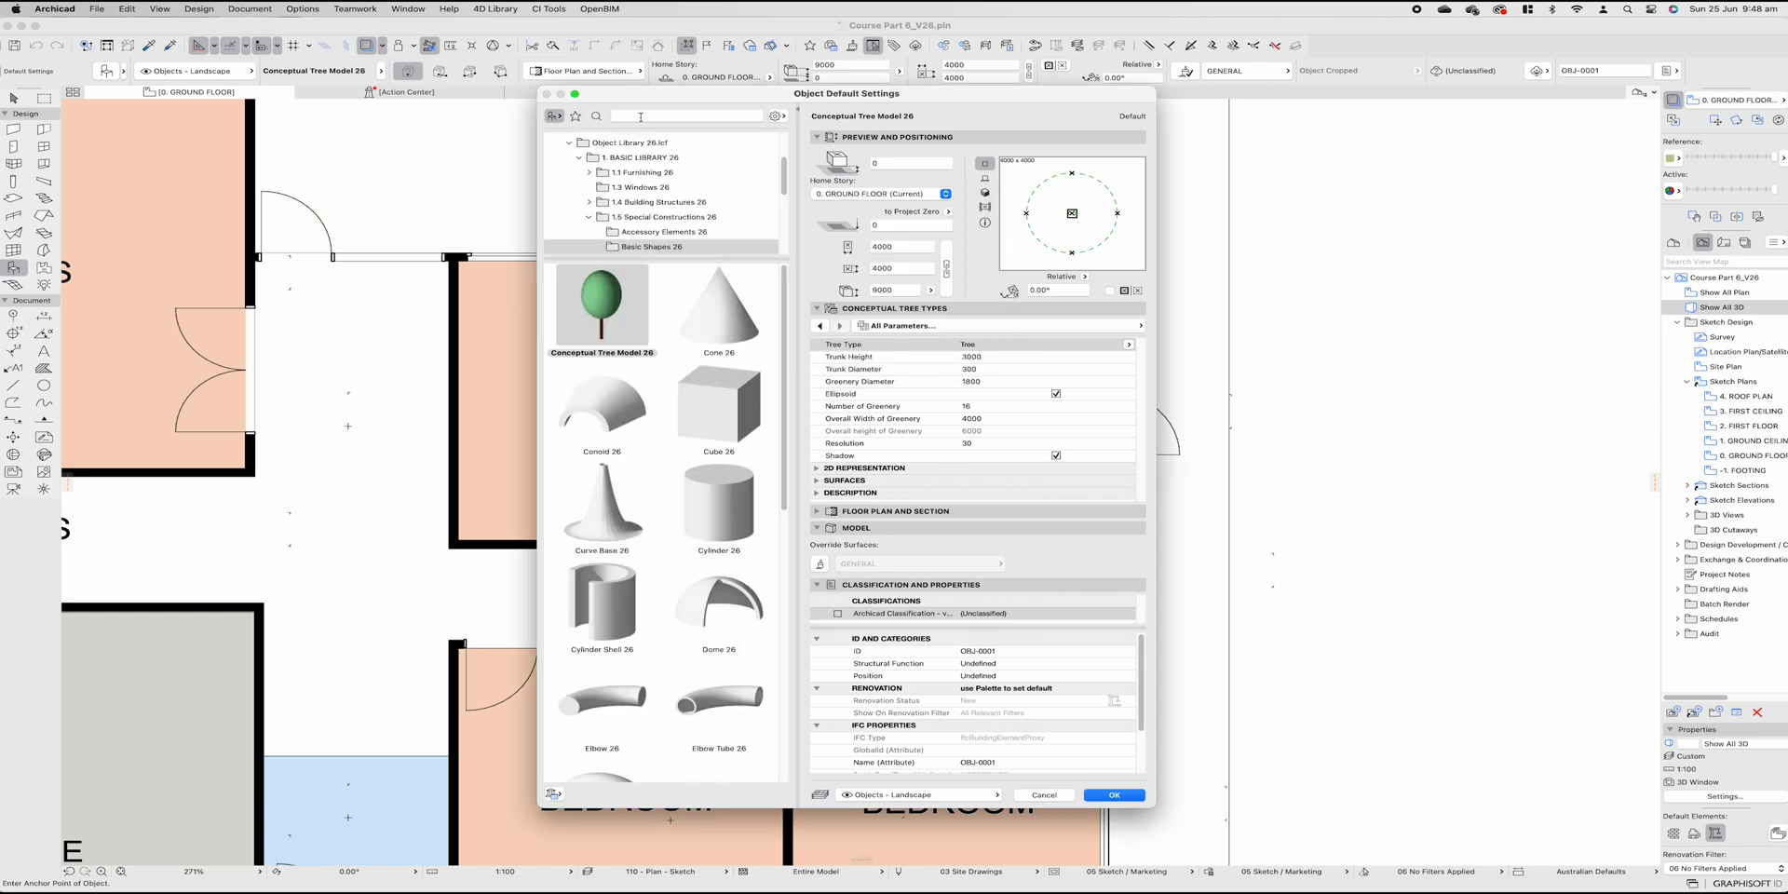
pyautogui.click(685, 116)
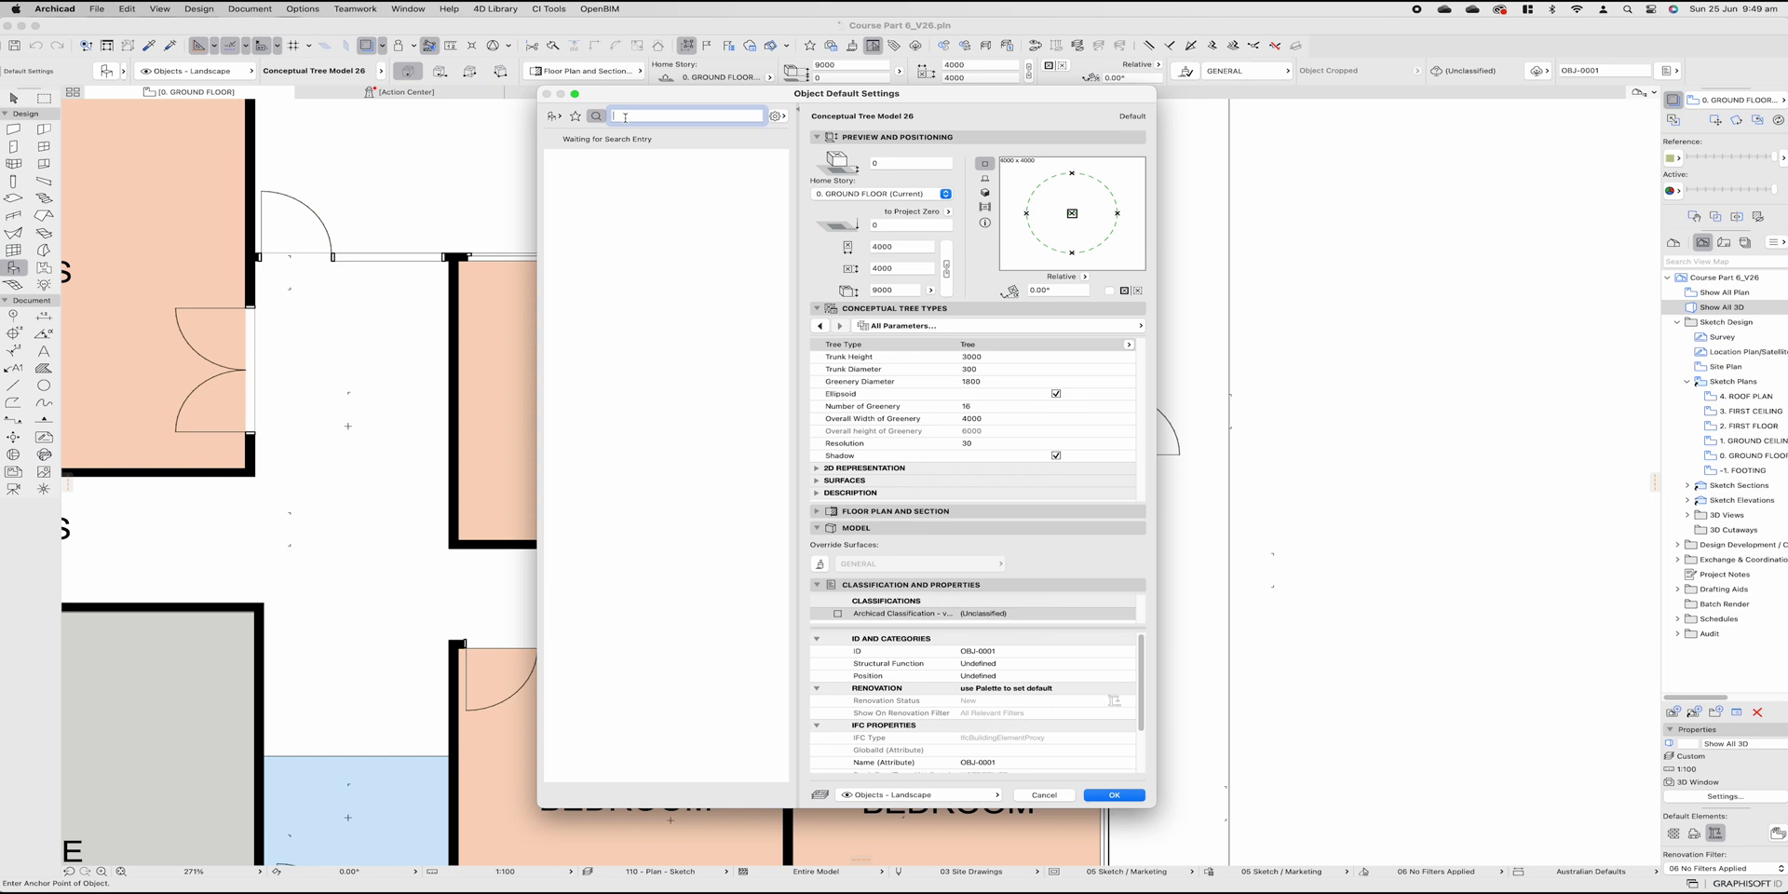
pyautogui.write('toilet')
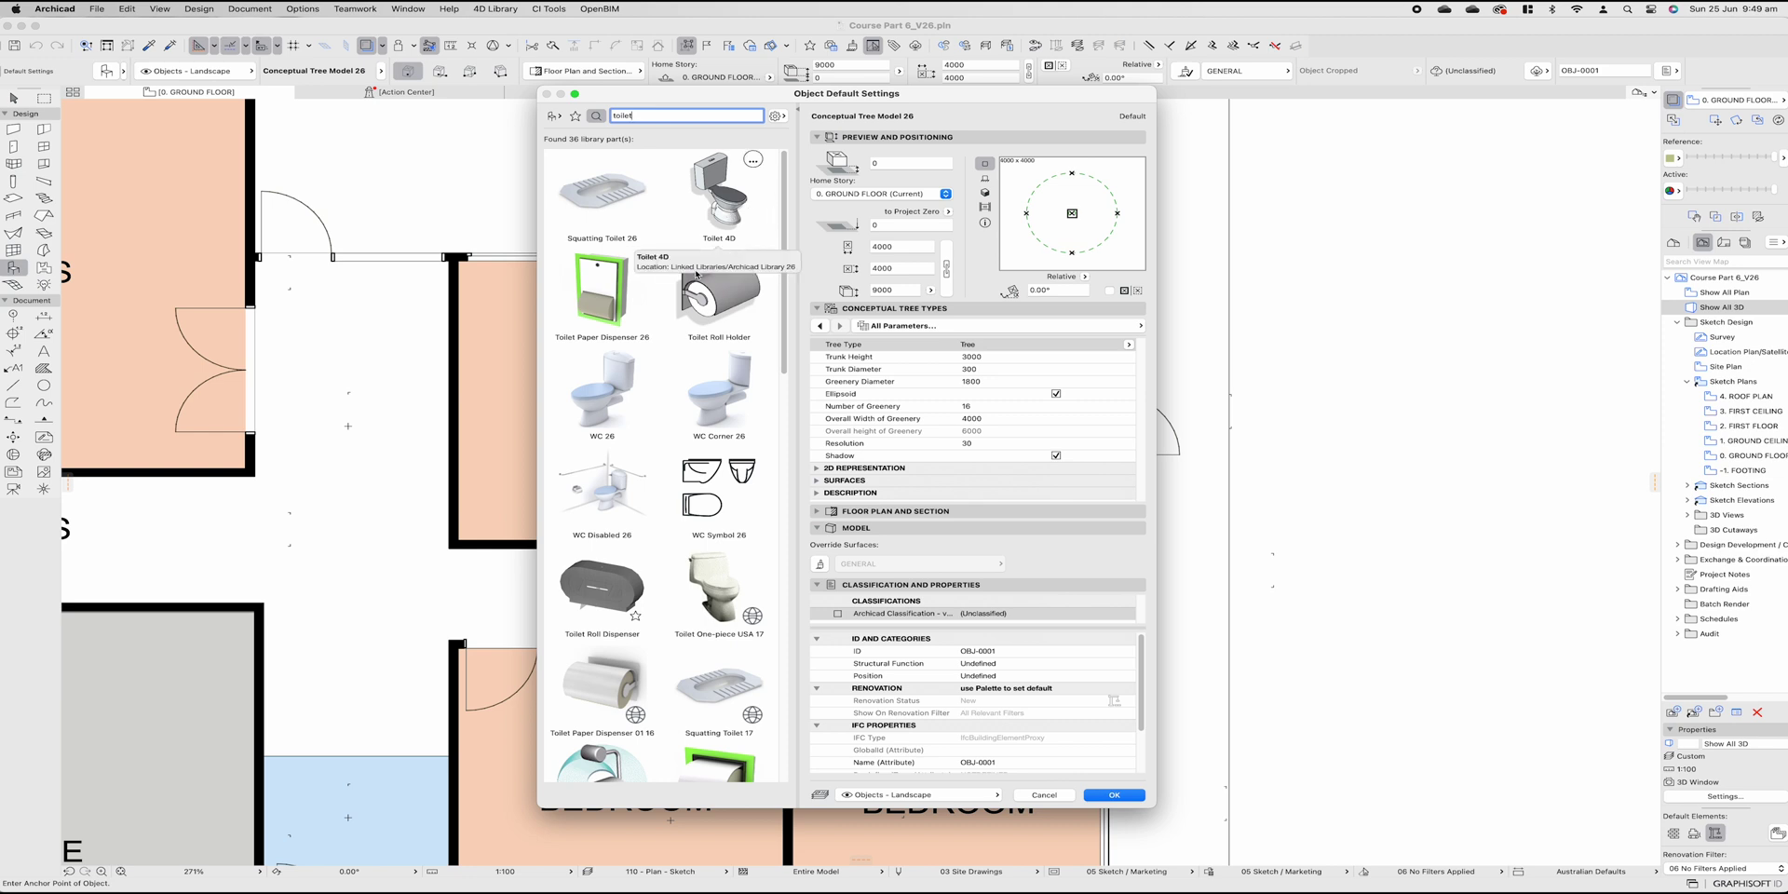
# Step: Choose the WC 26 toilet and check its 3D and rendered previews
pyautogui.click(610, 392)
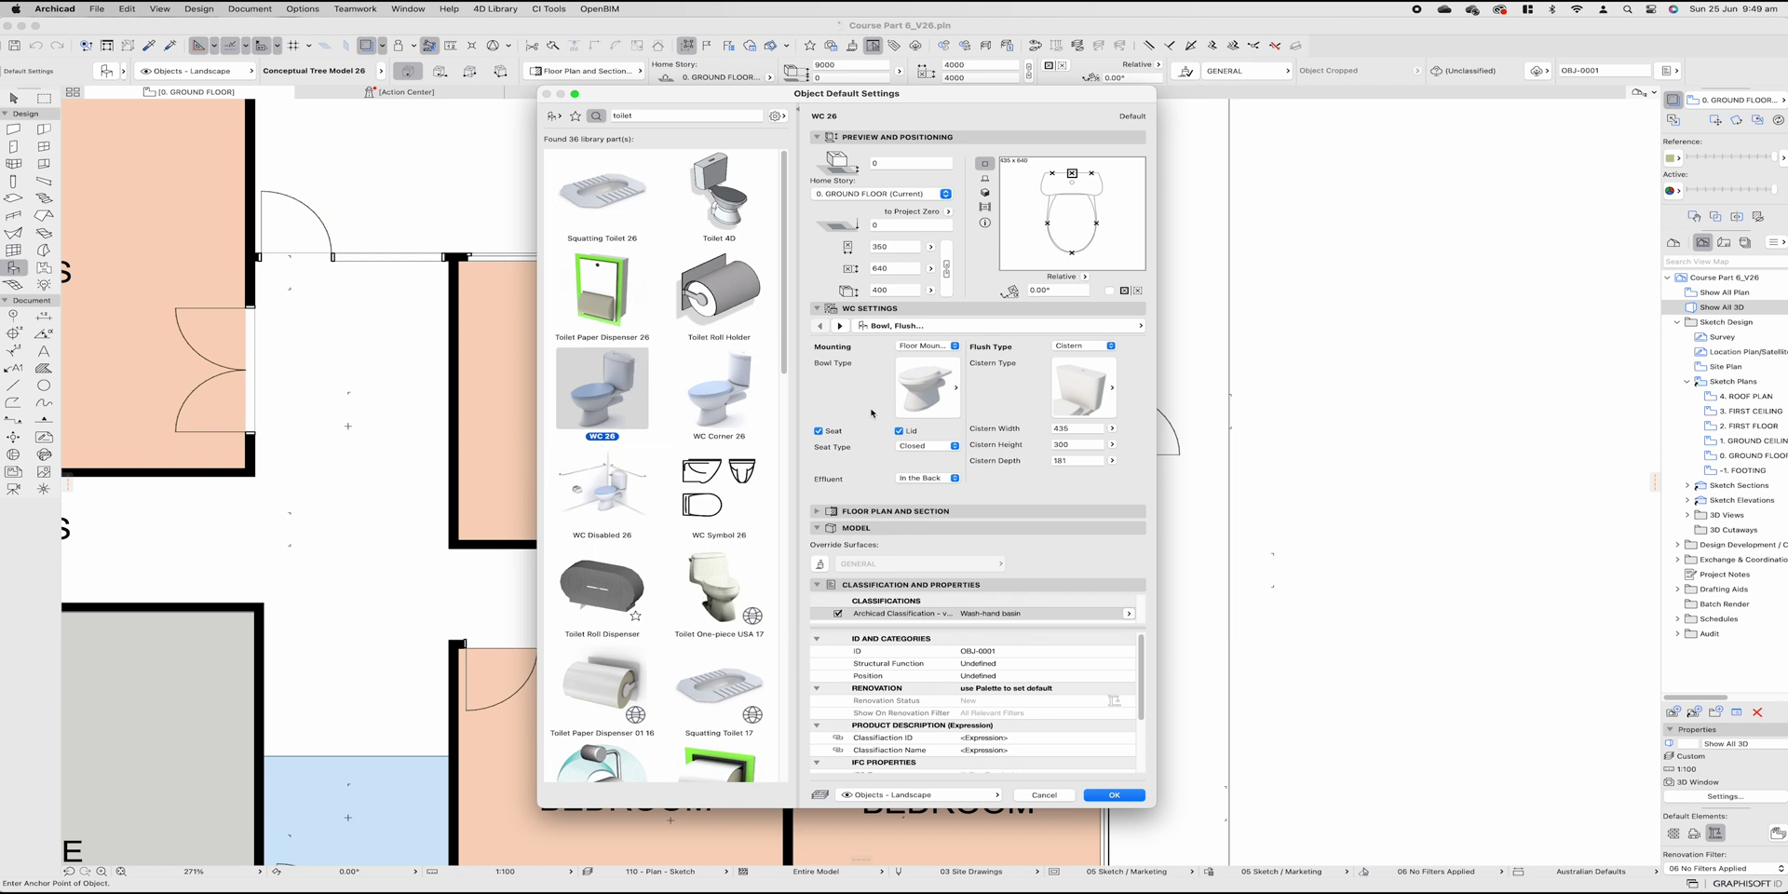
pyautogui.click(984, 193)
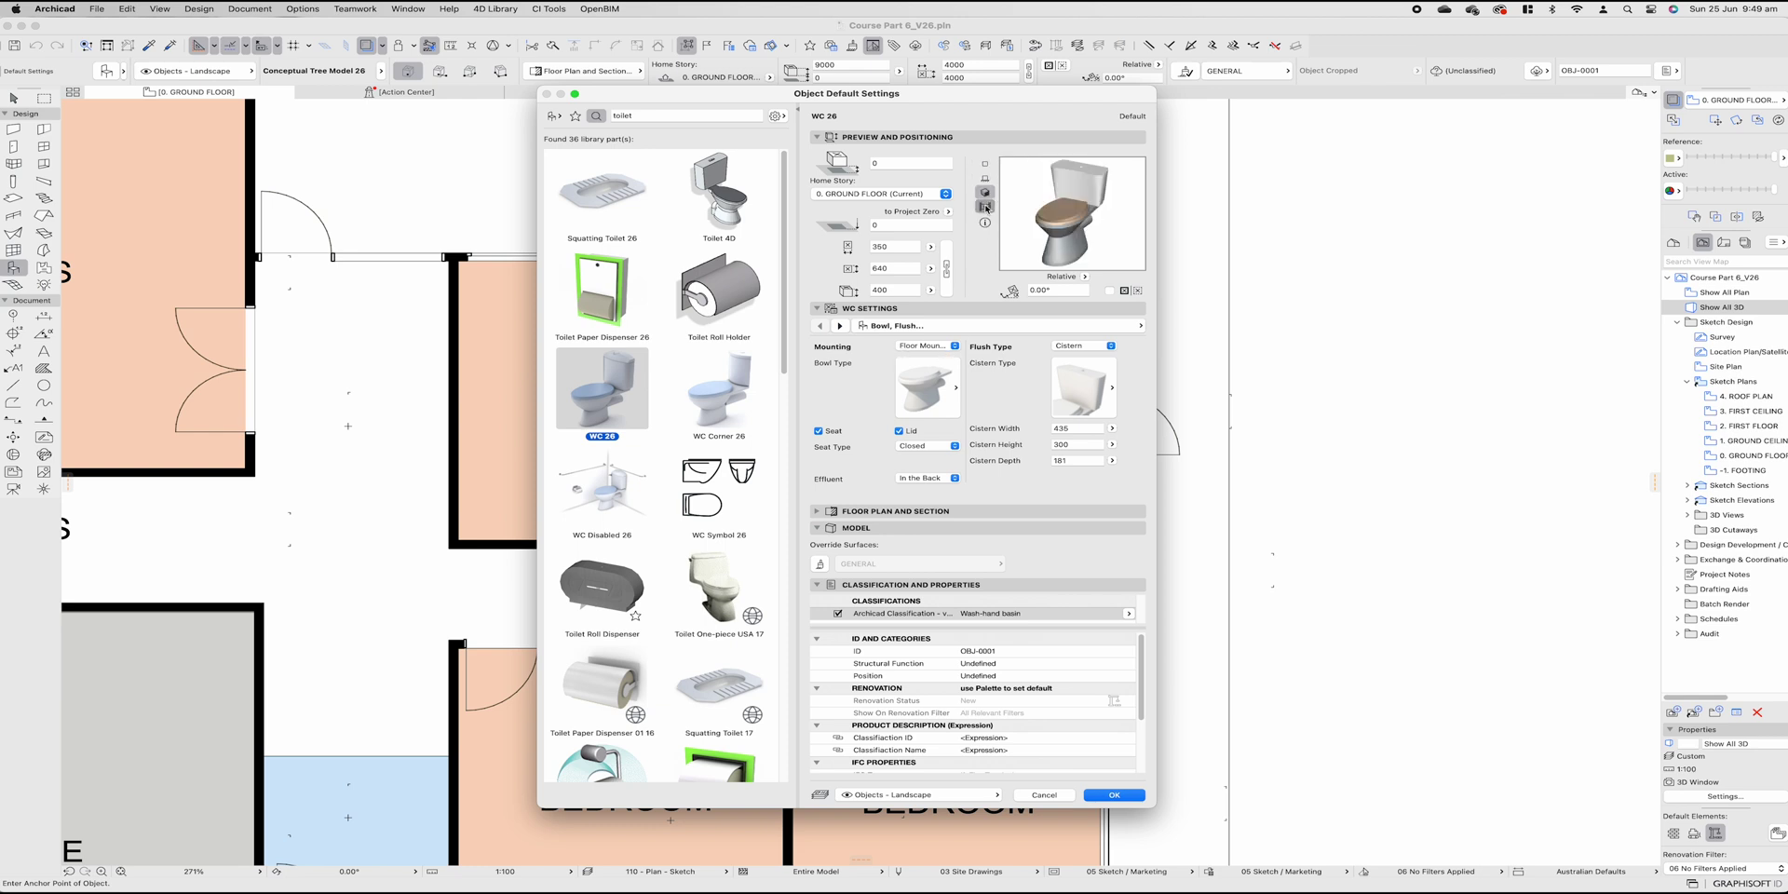
pyautogui.click(984, 207)
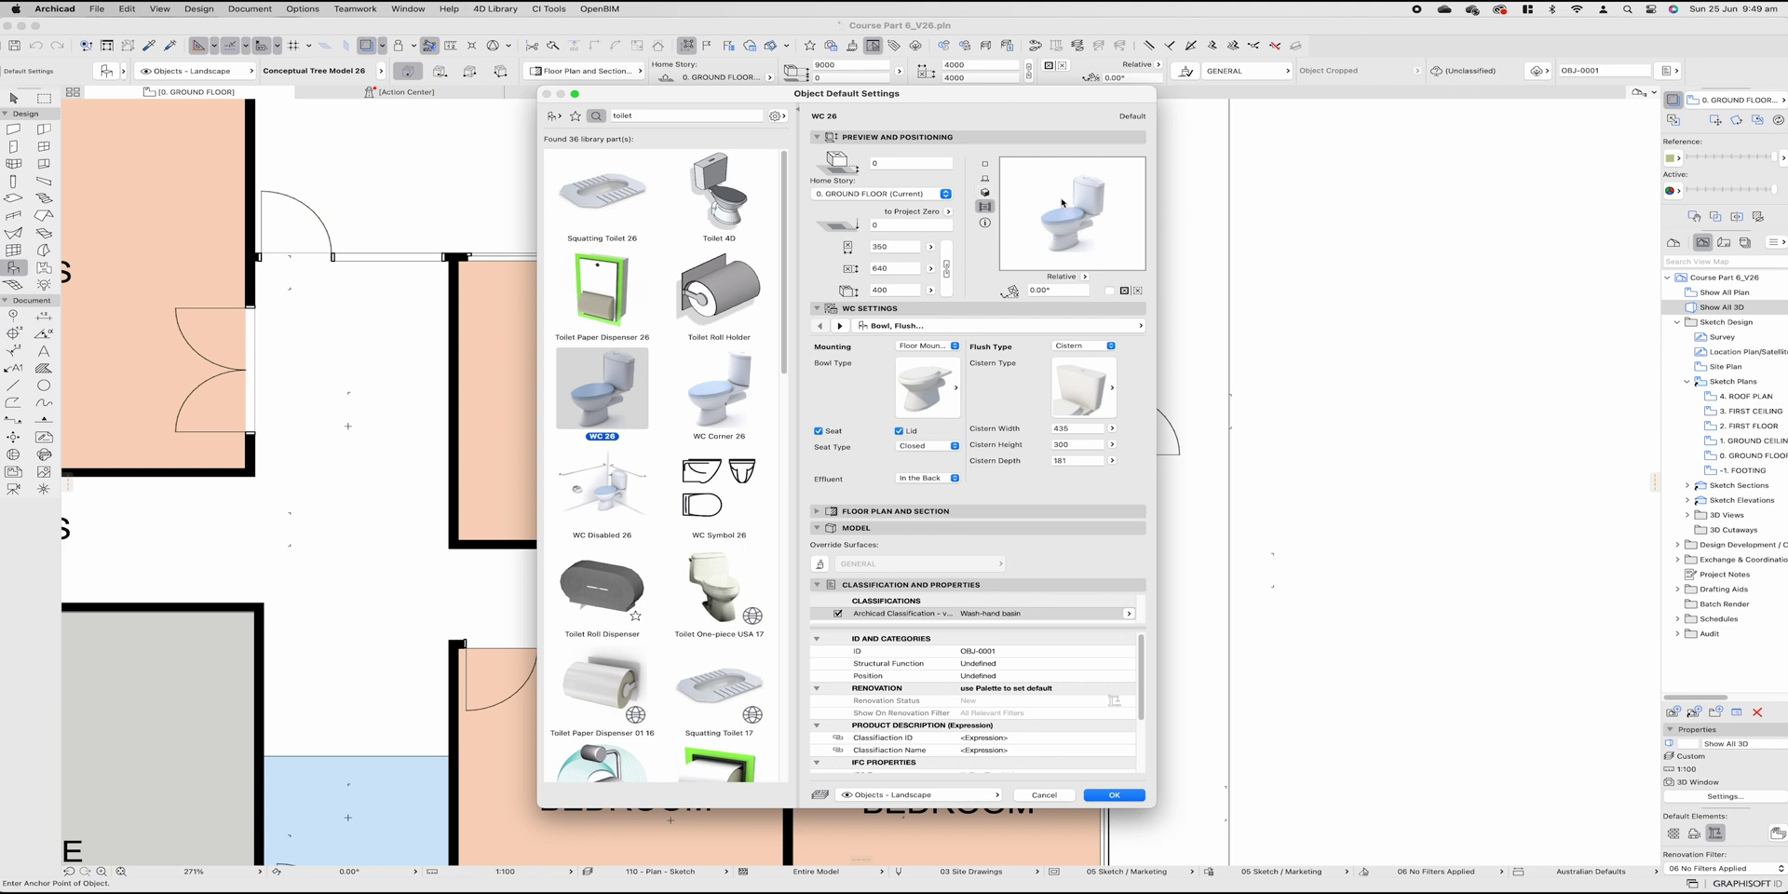
pyautogui.click(984, 193)
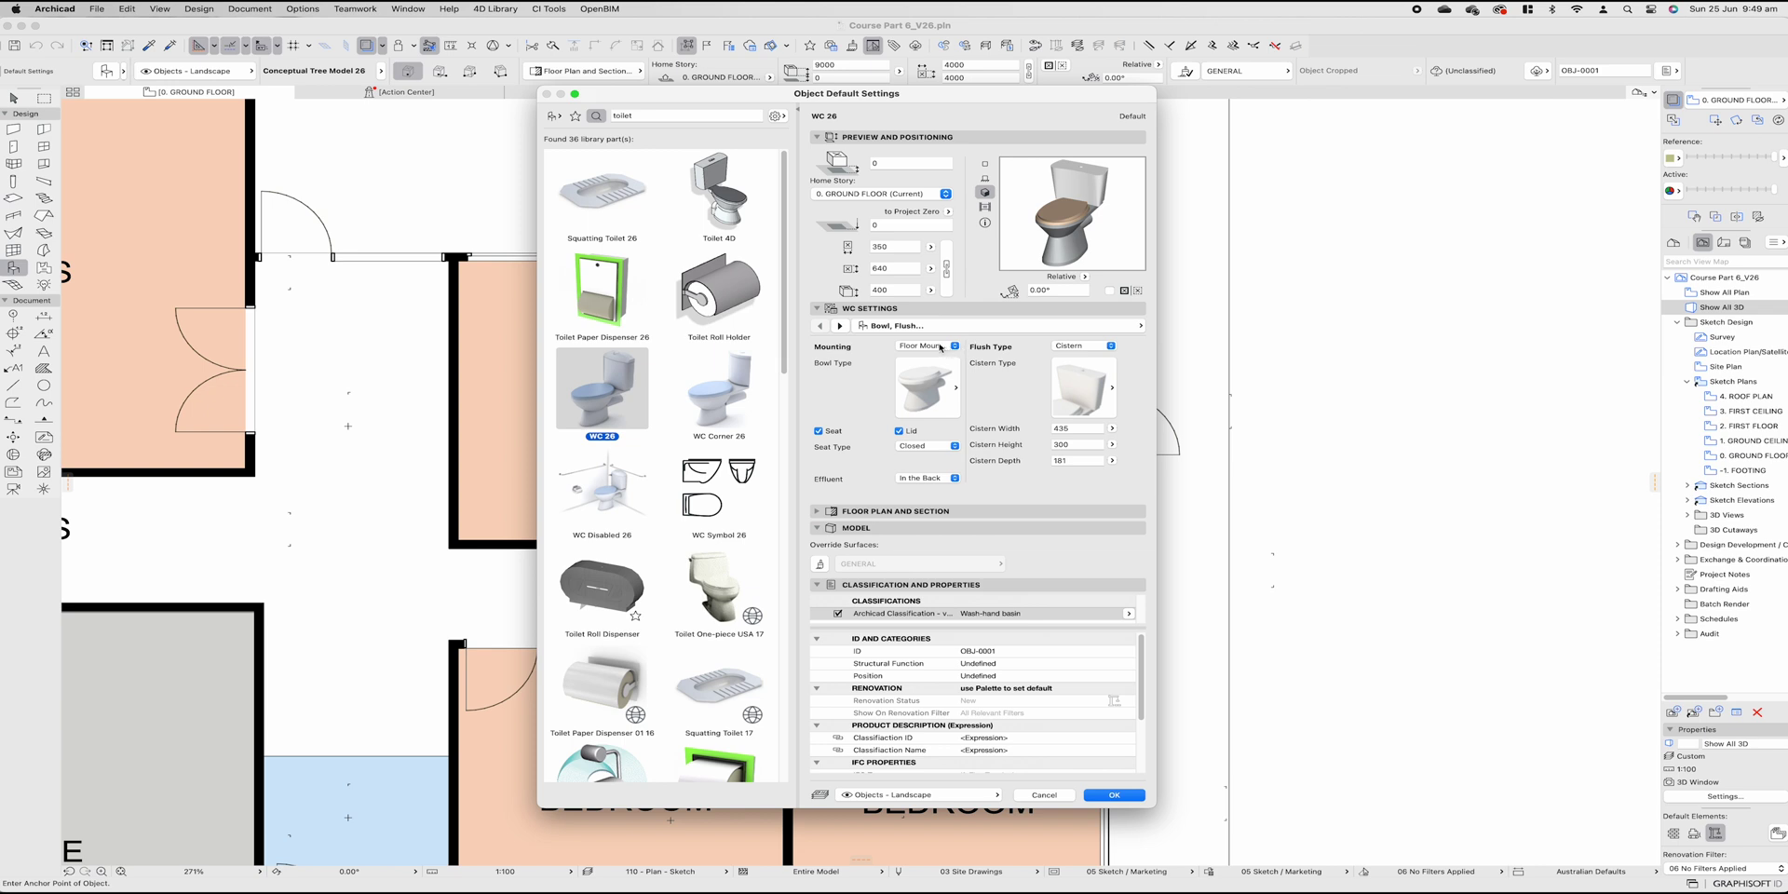
# Step: Set mounting to Wall Hung, keeping In-Wall Carrier flush and Type 1 button
pyautogui.click(945, 348)
pyautogui.click(938, 360)
pyautogui.click(1083, 346)
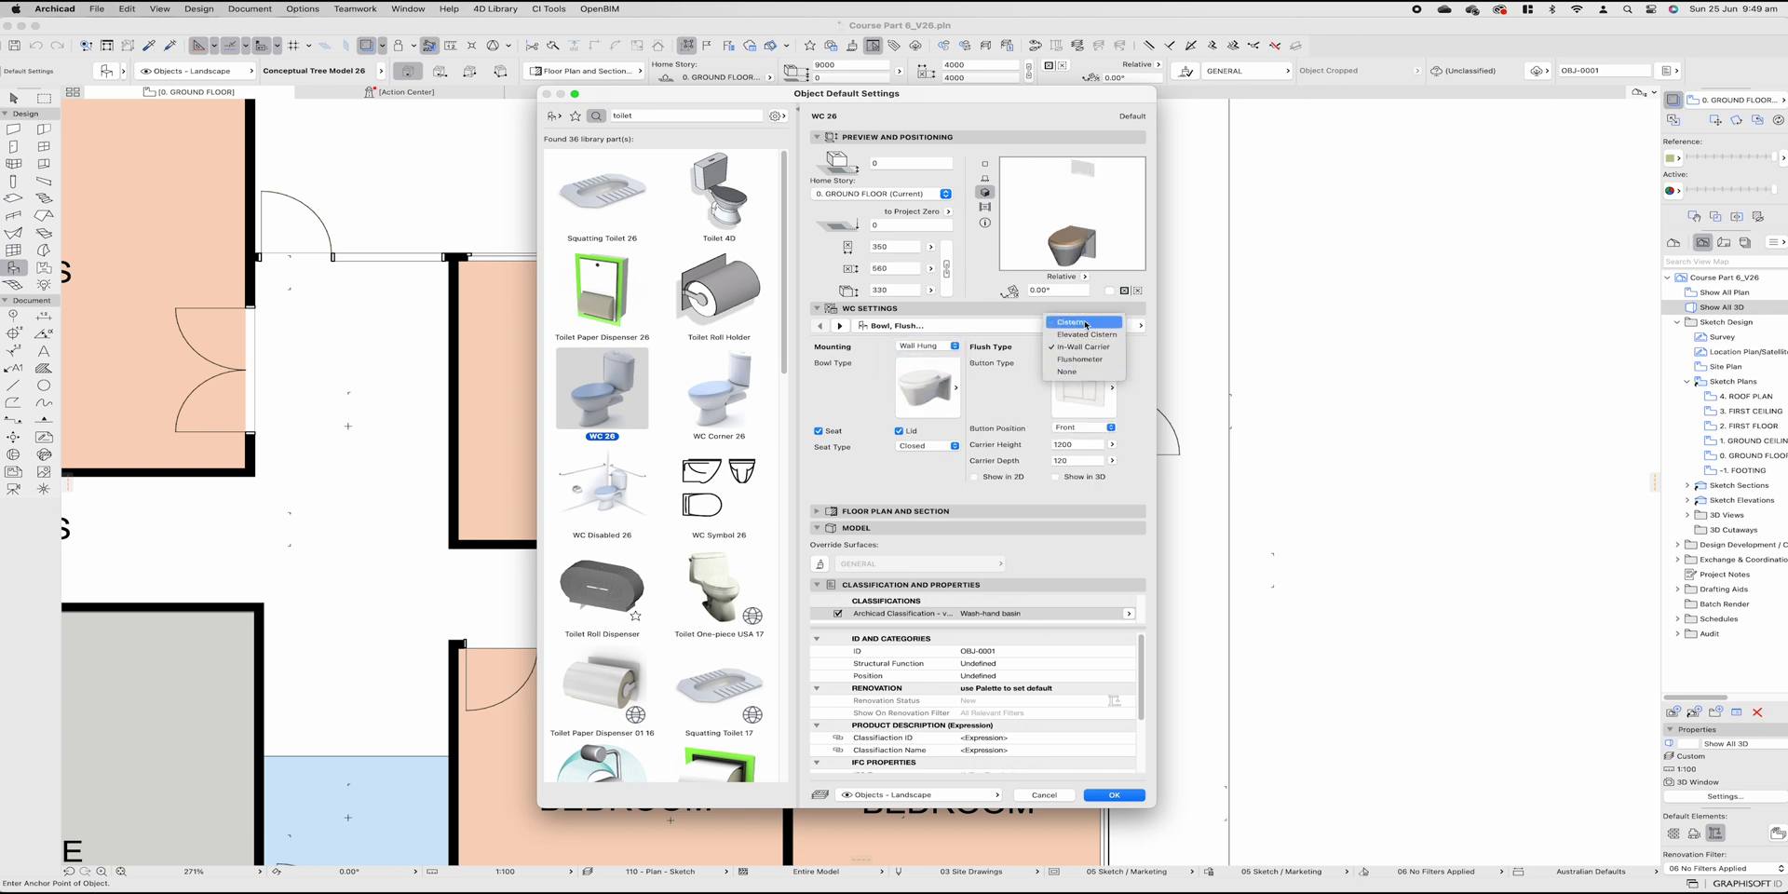
pyautogui.click(1083, 346)
pyautogui.click(1080, 391)
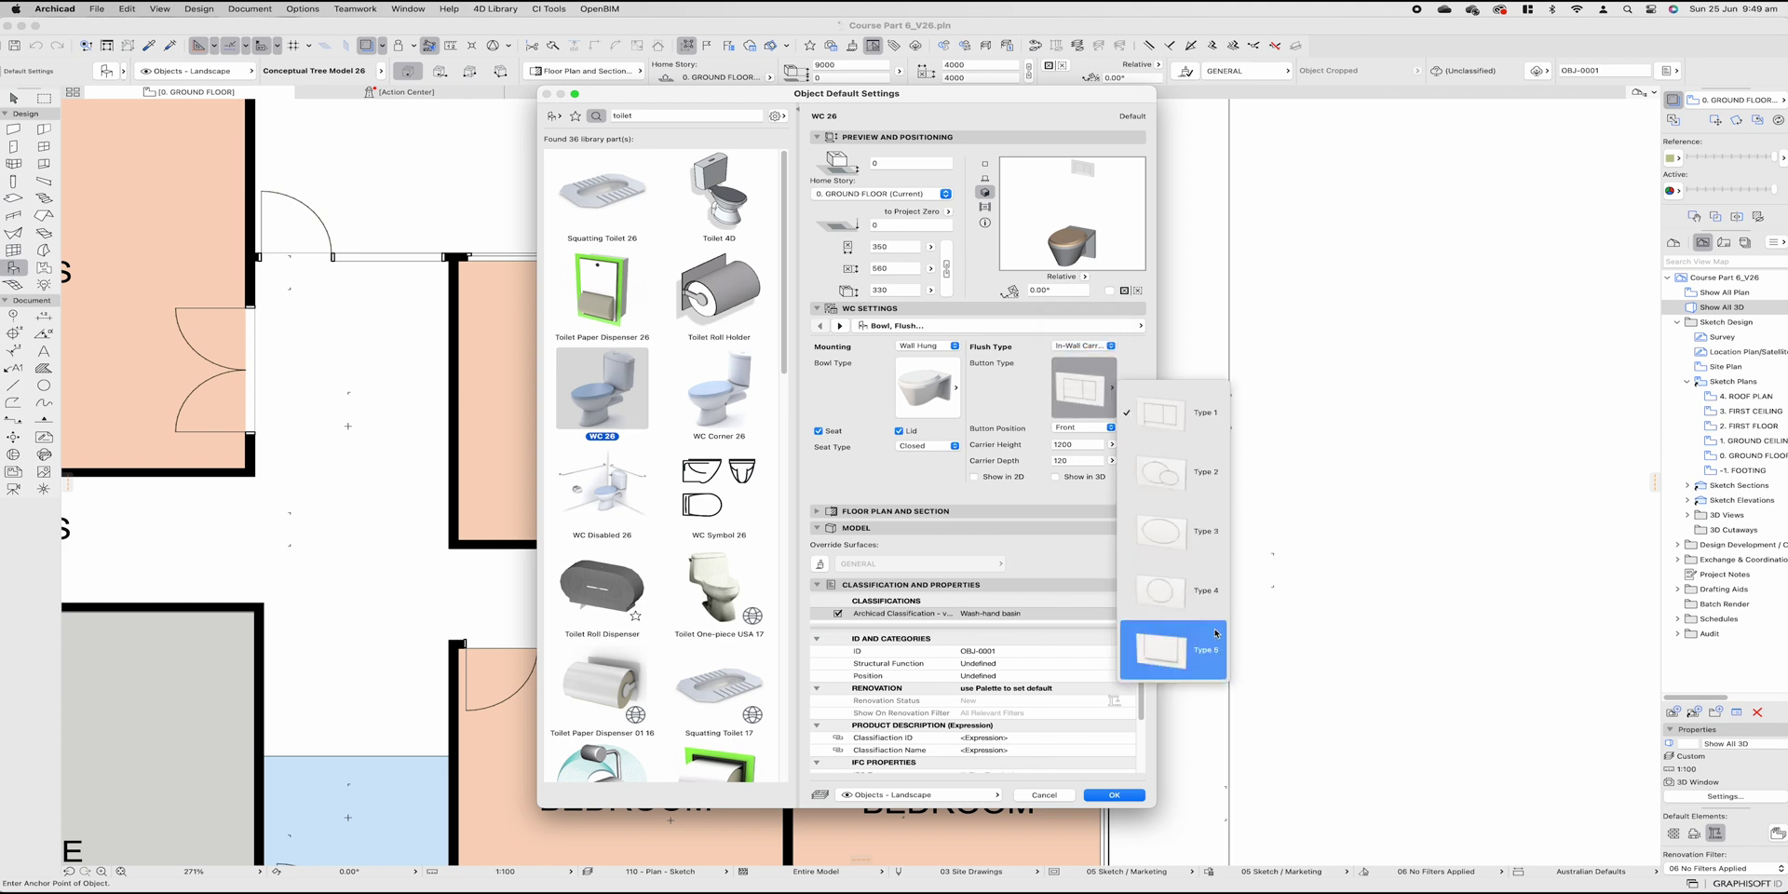
pyautogui.click(1105, 431)
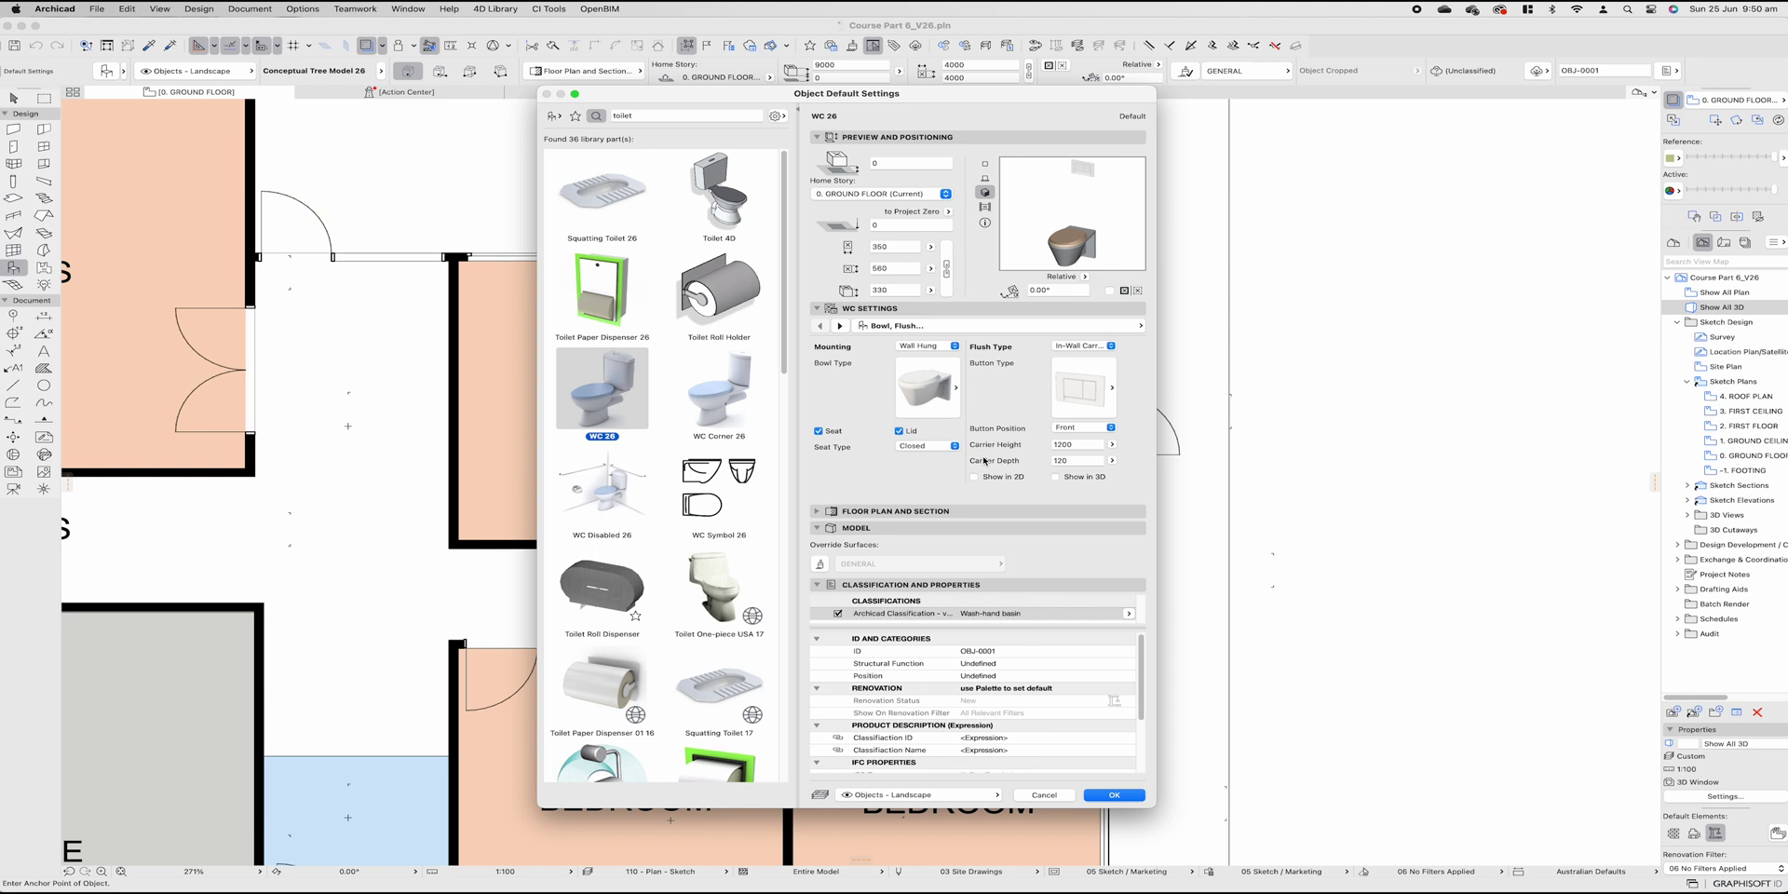
# Step: Review the toilet's settings pages, returning to the bowl and flush settings
pyautogui.click(840, 326)
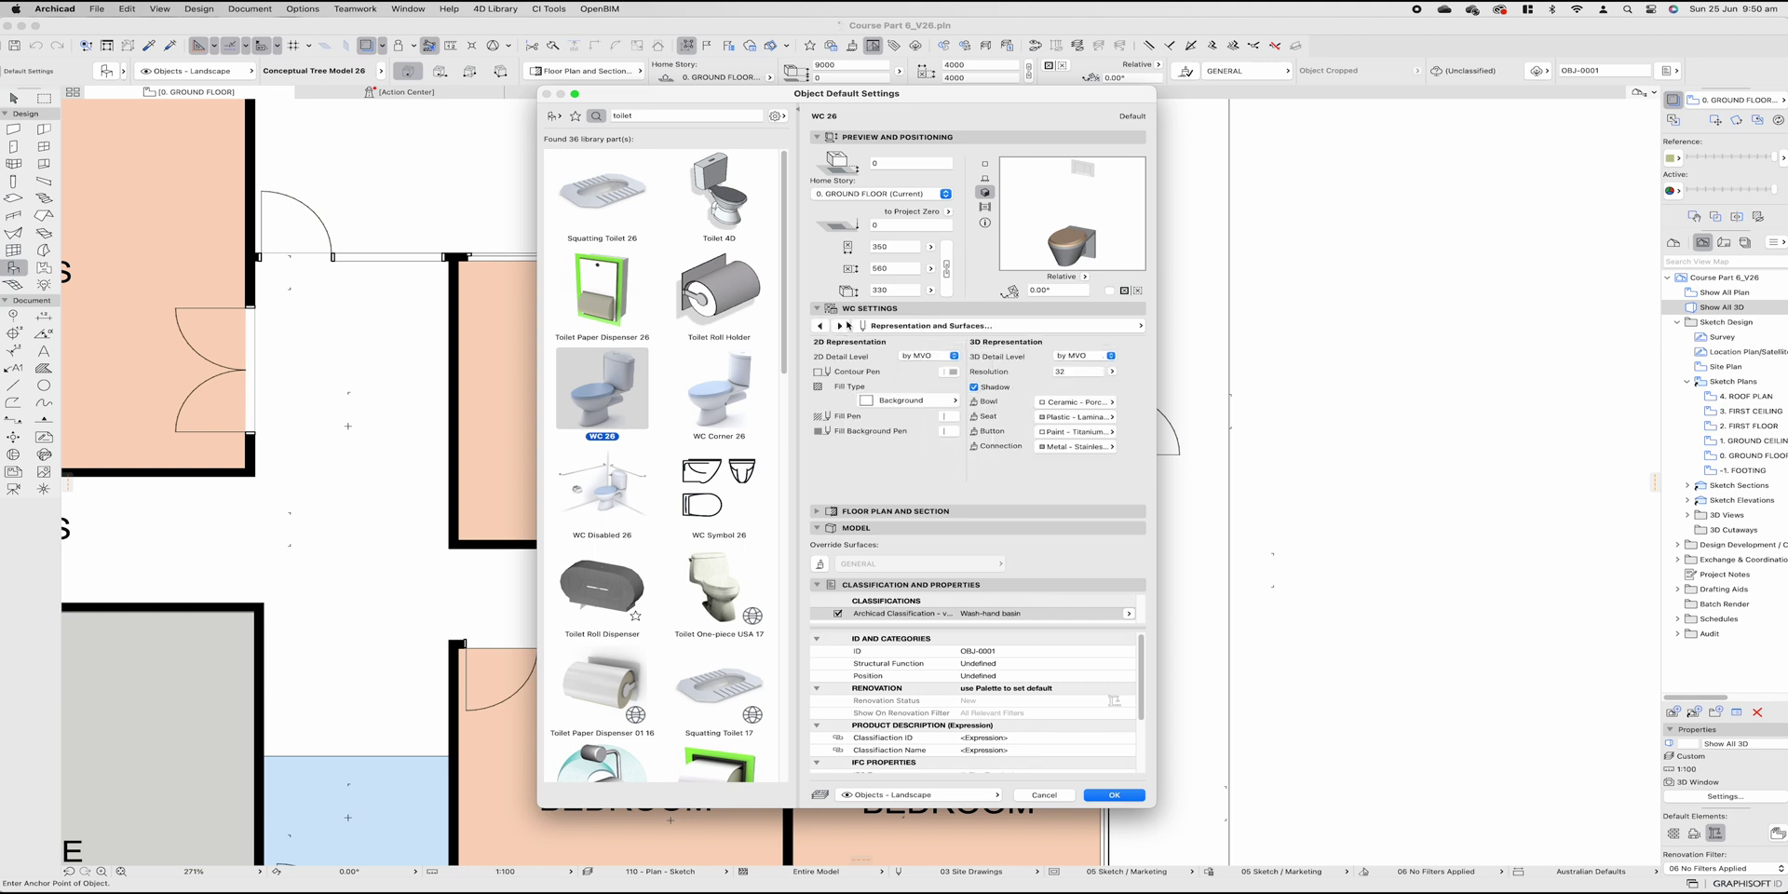
pyautogui.click(841, 326)
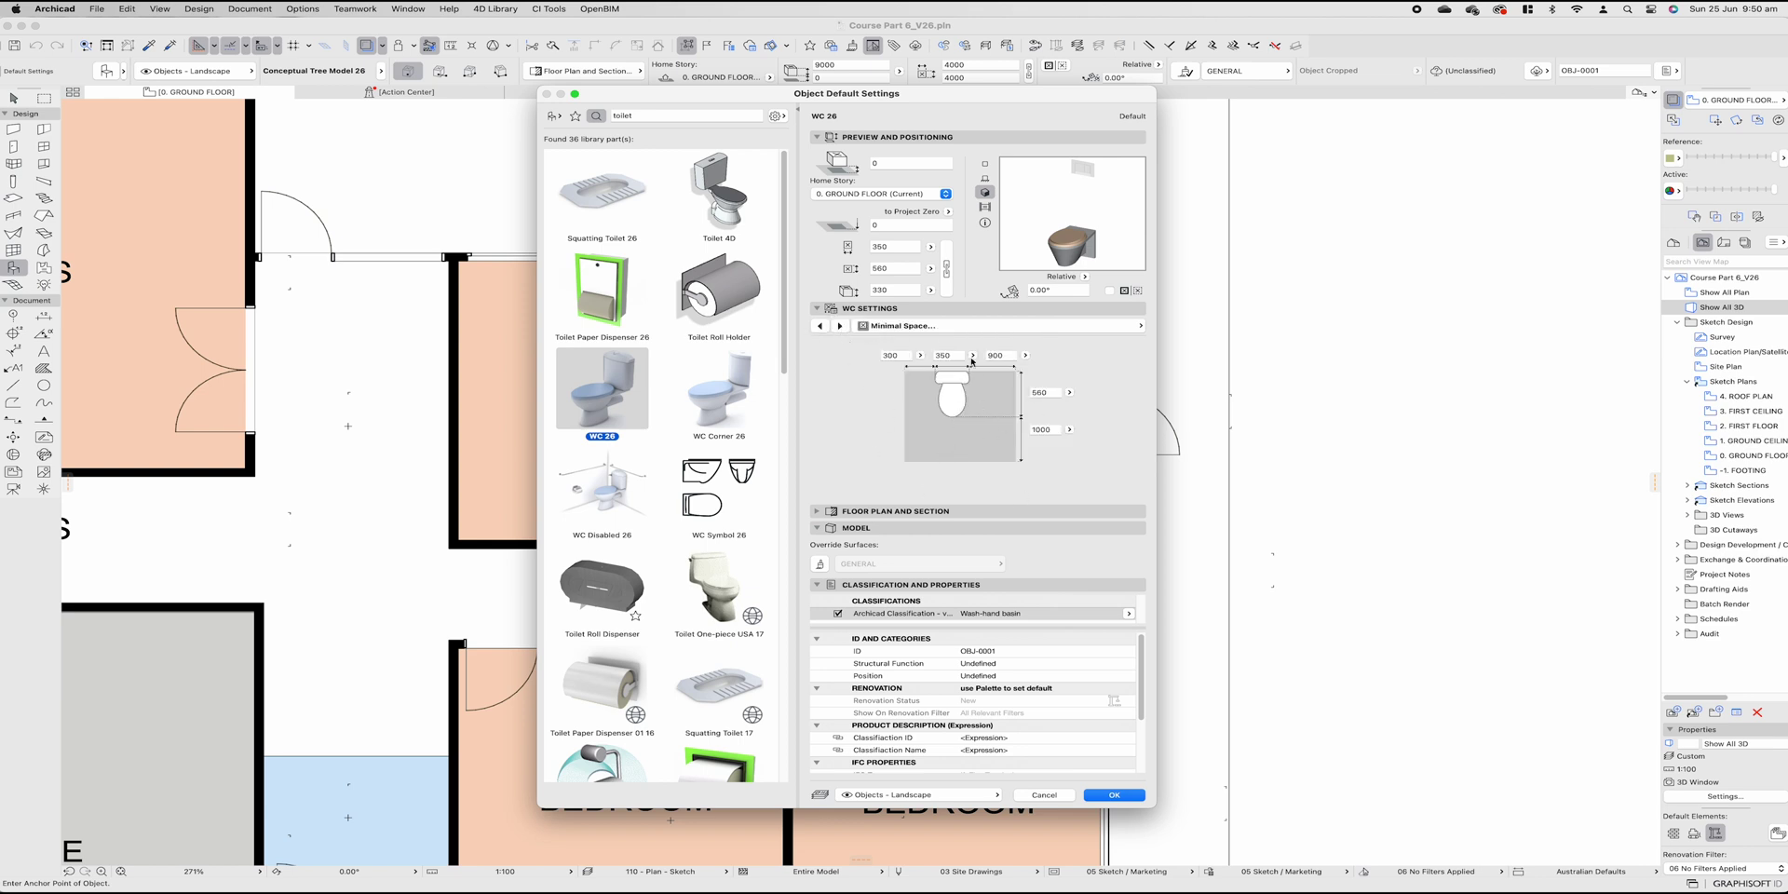
pyautogui.click(839, 326)
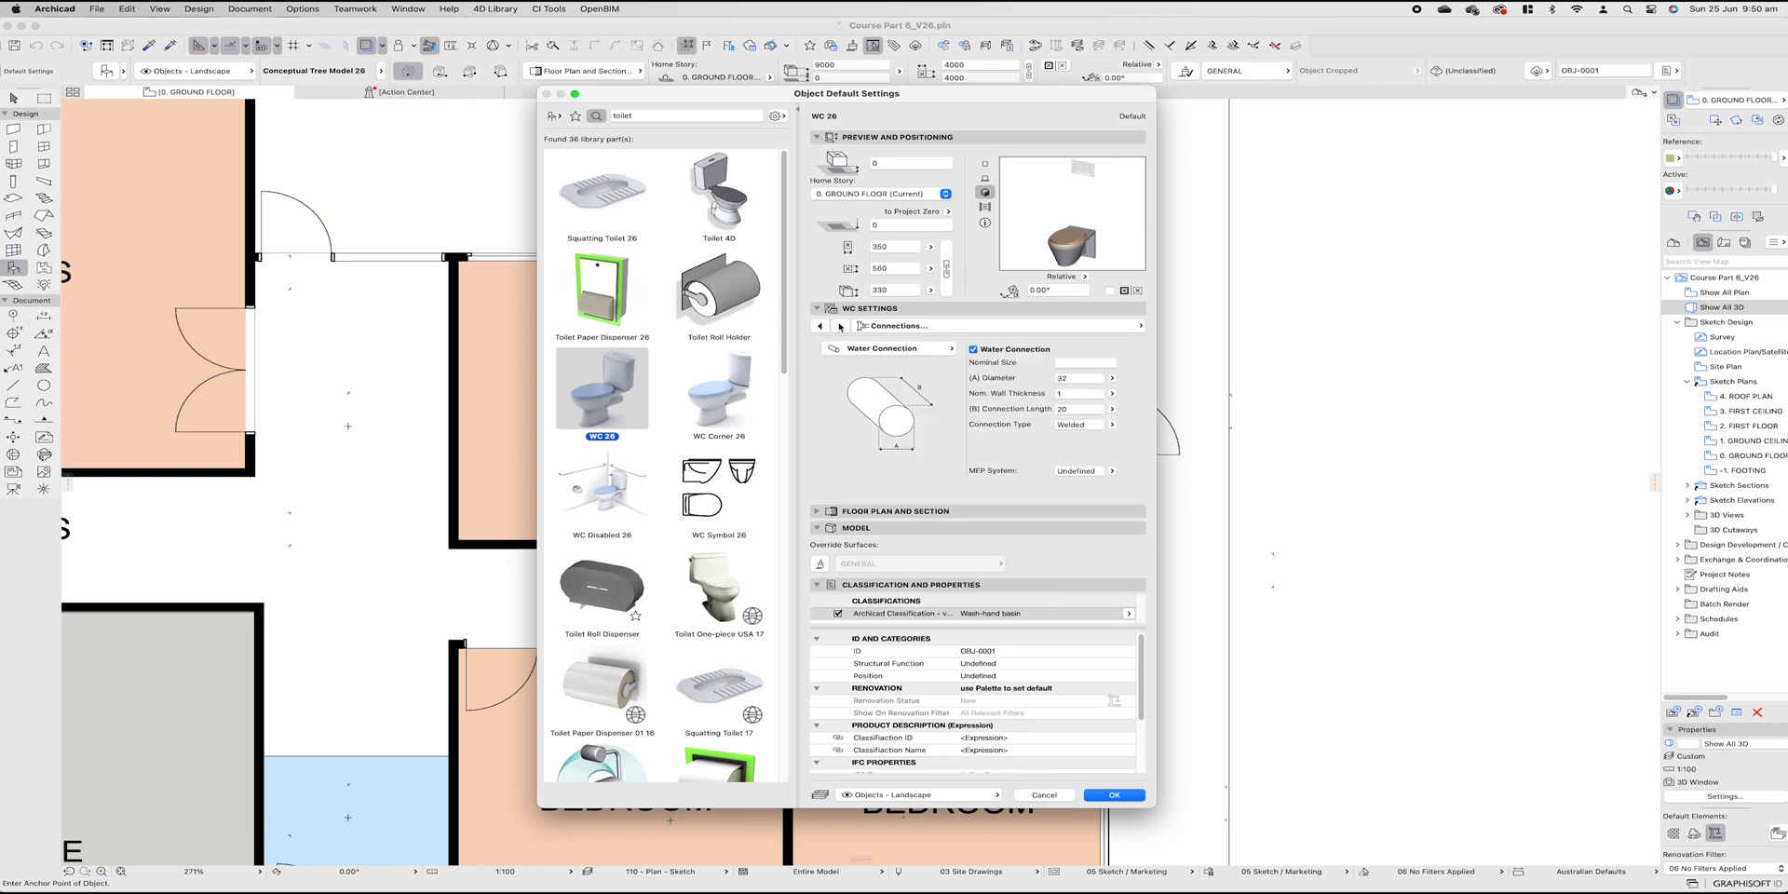
pyautogui.click(840, 326)
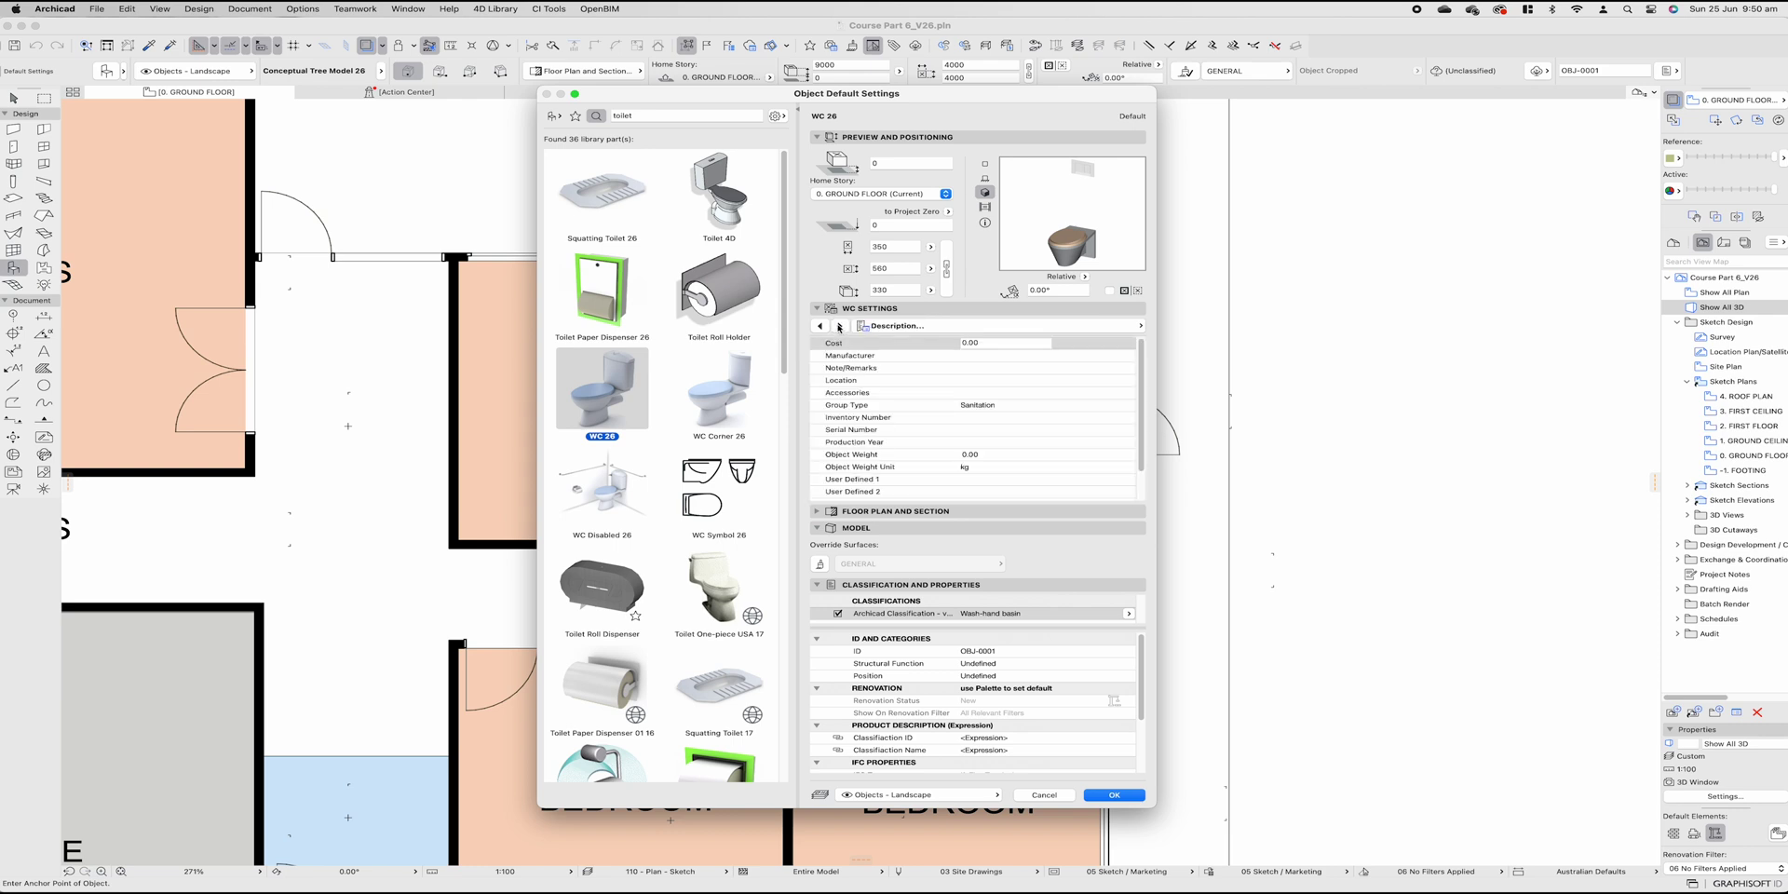
pyautogui.click(840, 326)
pyautogui.click(914, 326)
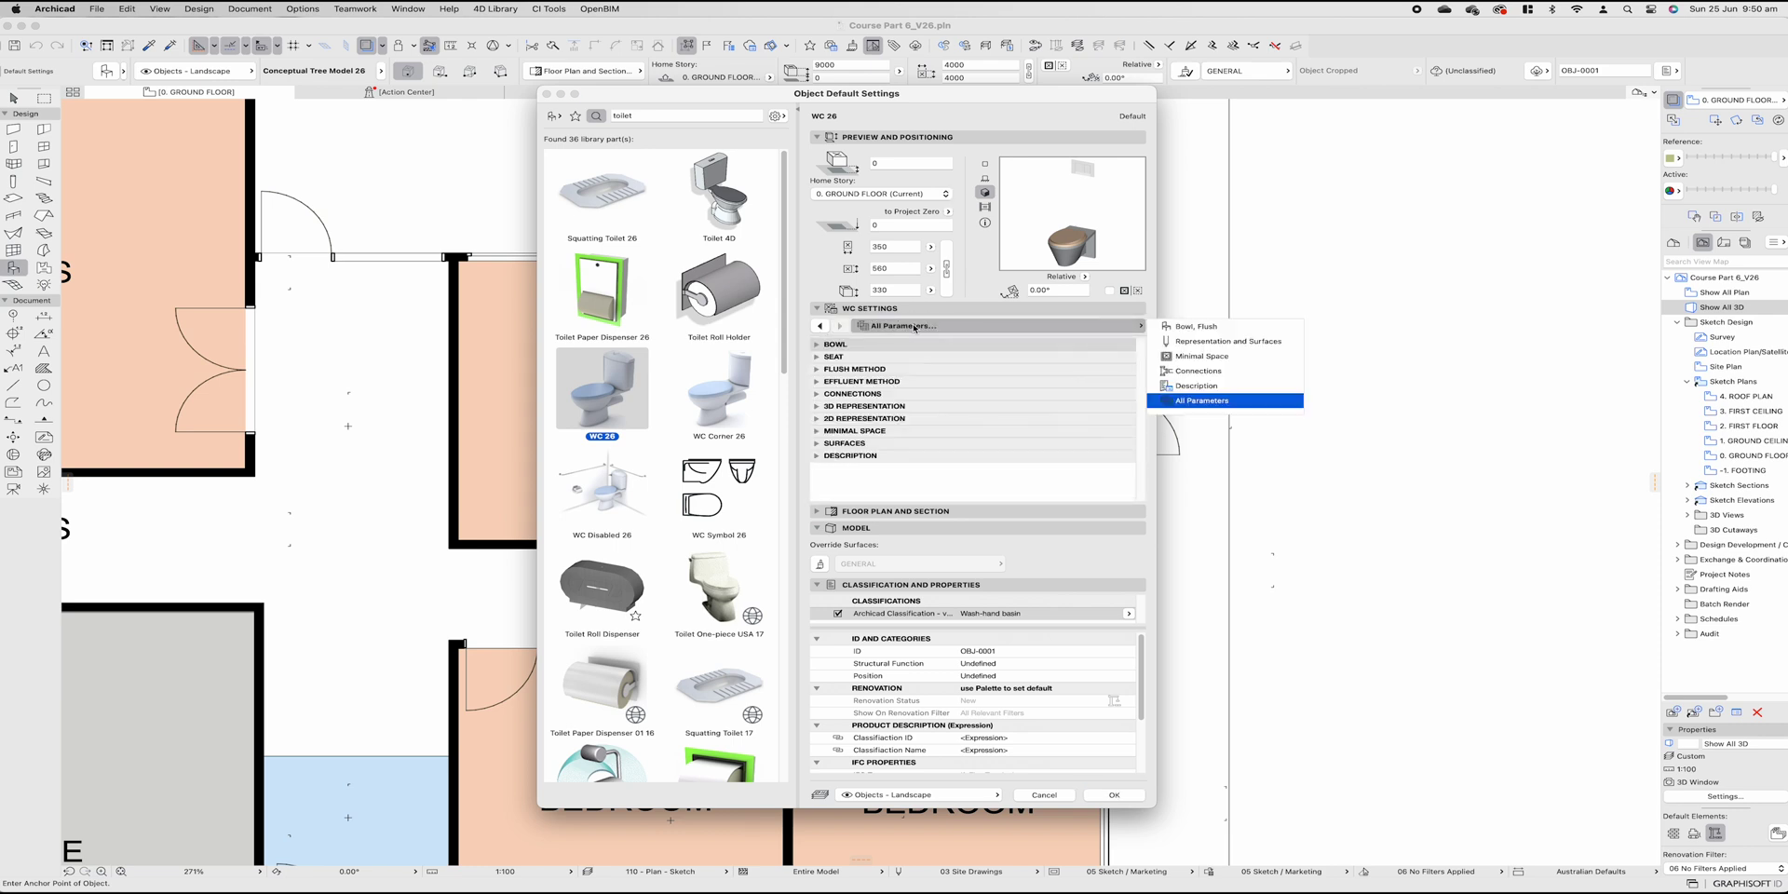
pyautogui.click(1220, 327)
pyautogui.click(919, 488)
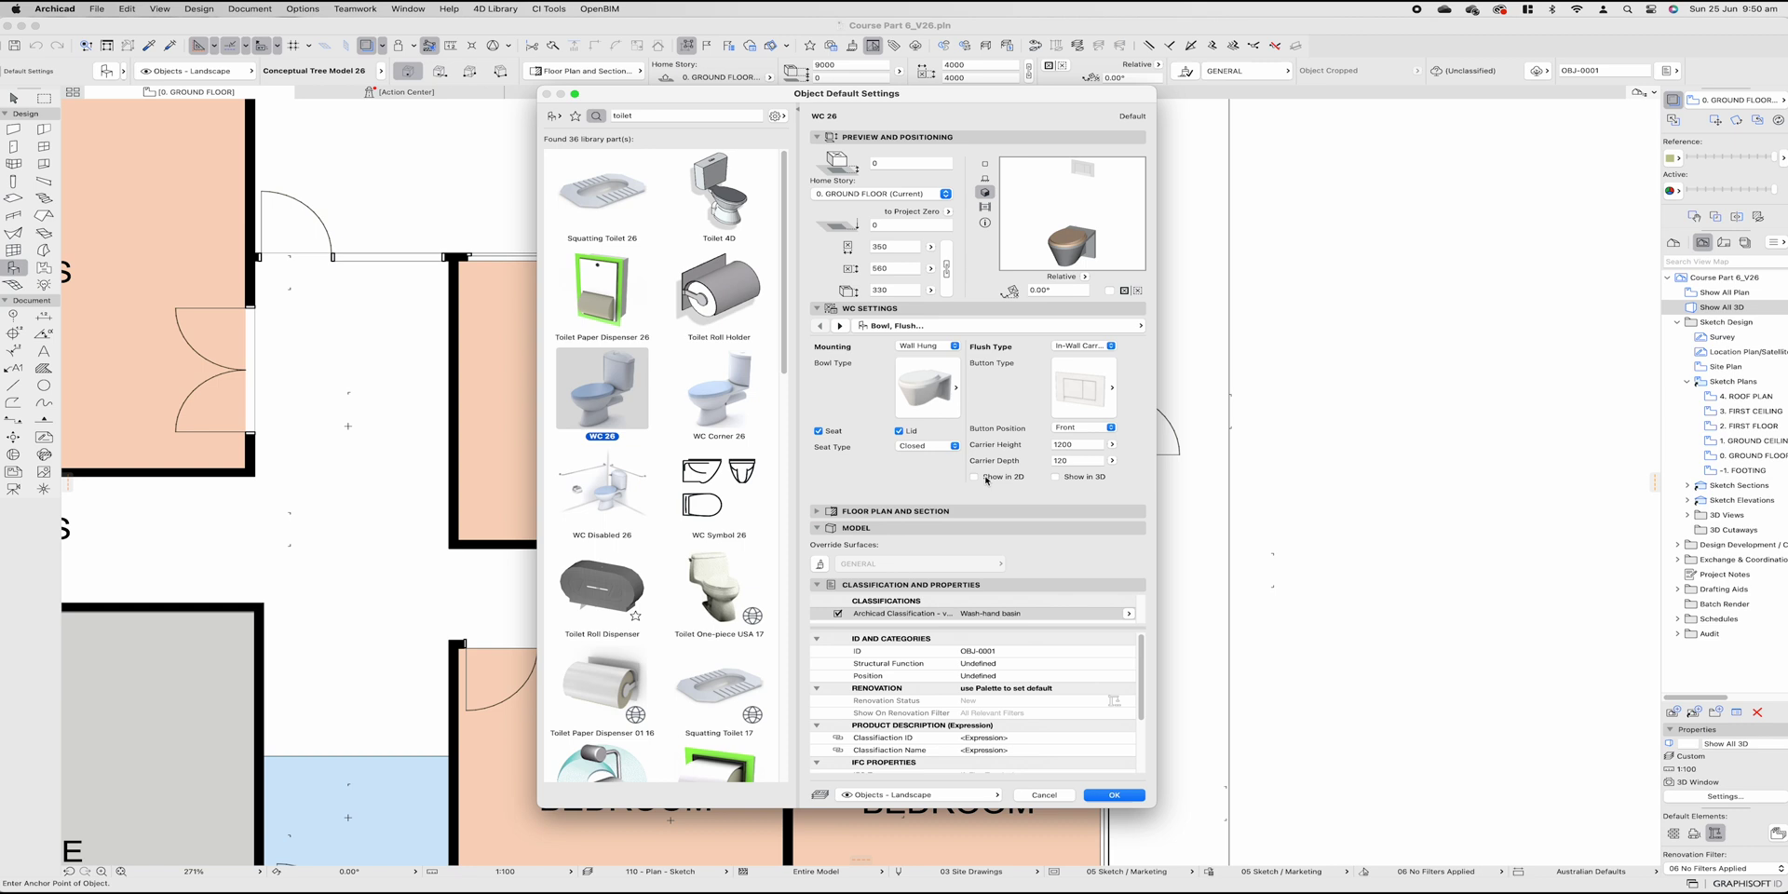
# Step: Put the toilet on the MEP - PLUMBING layer, place it in the bath and show that layer
pyautogui.click(916, 797)
pyautogui.write('pl')
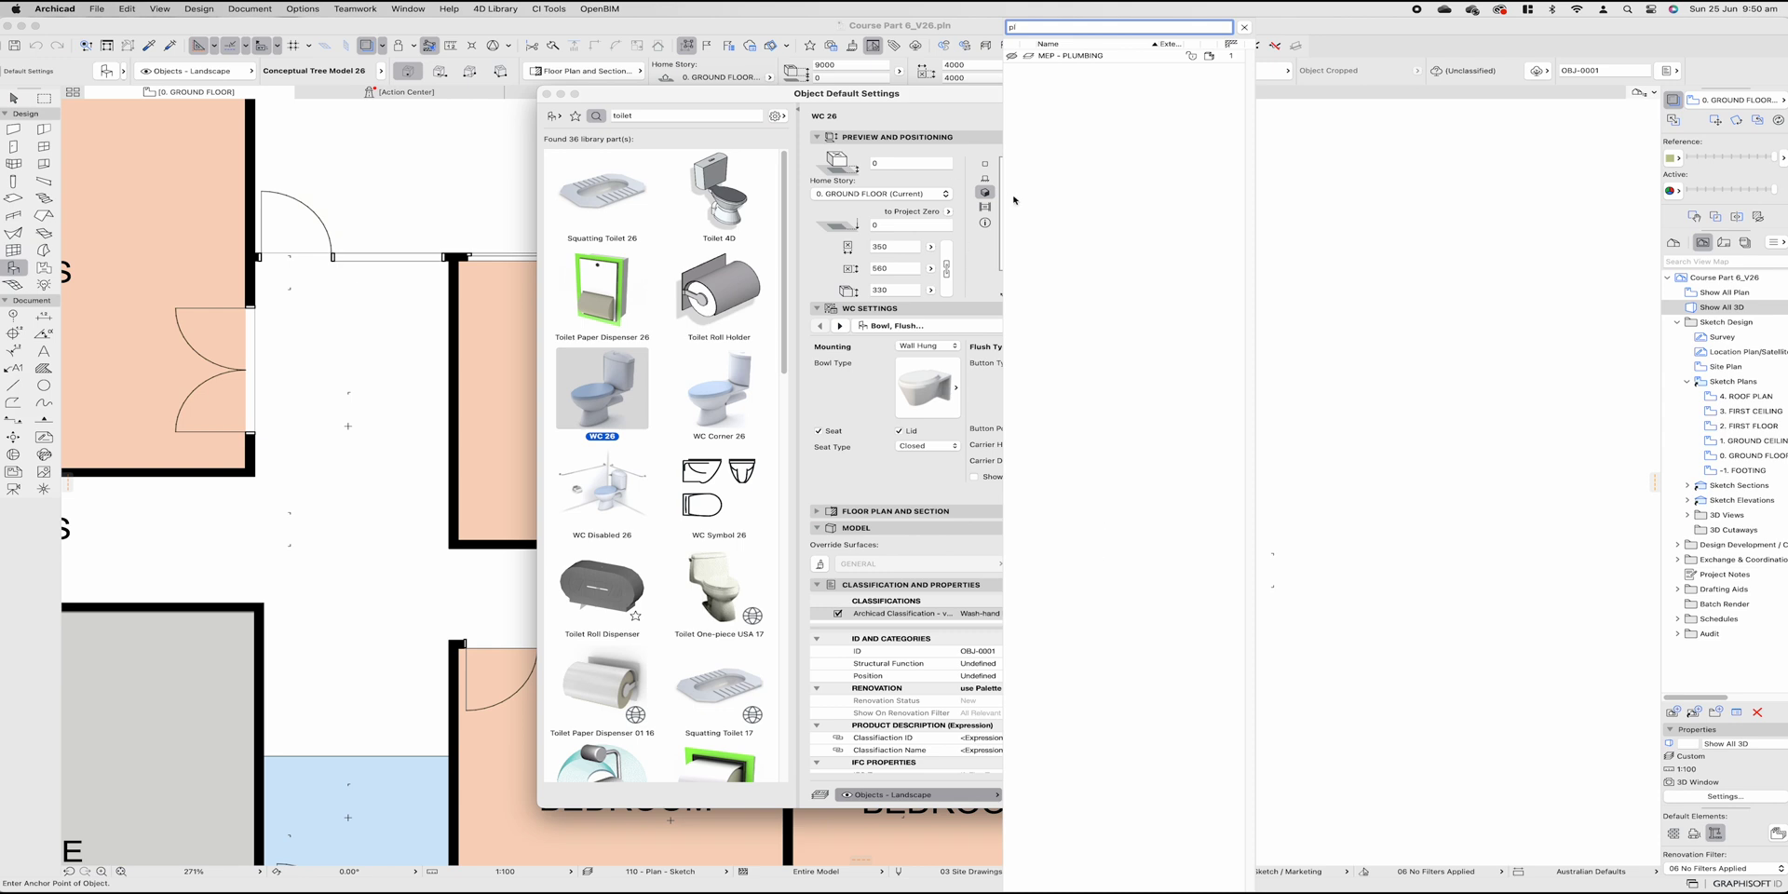
pyautogui.click(1087, 56)
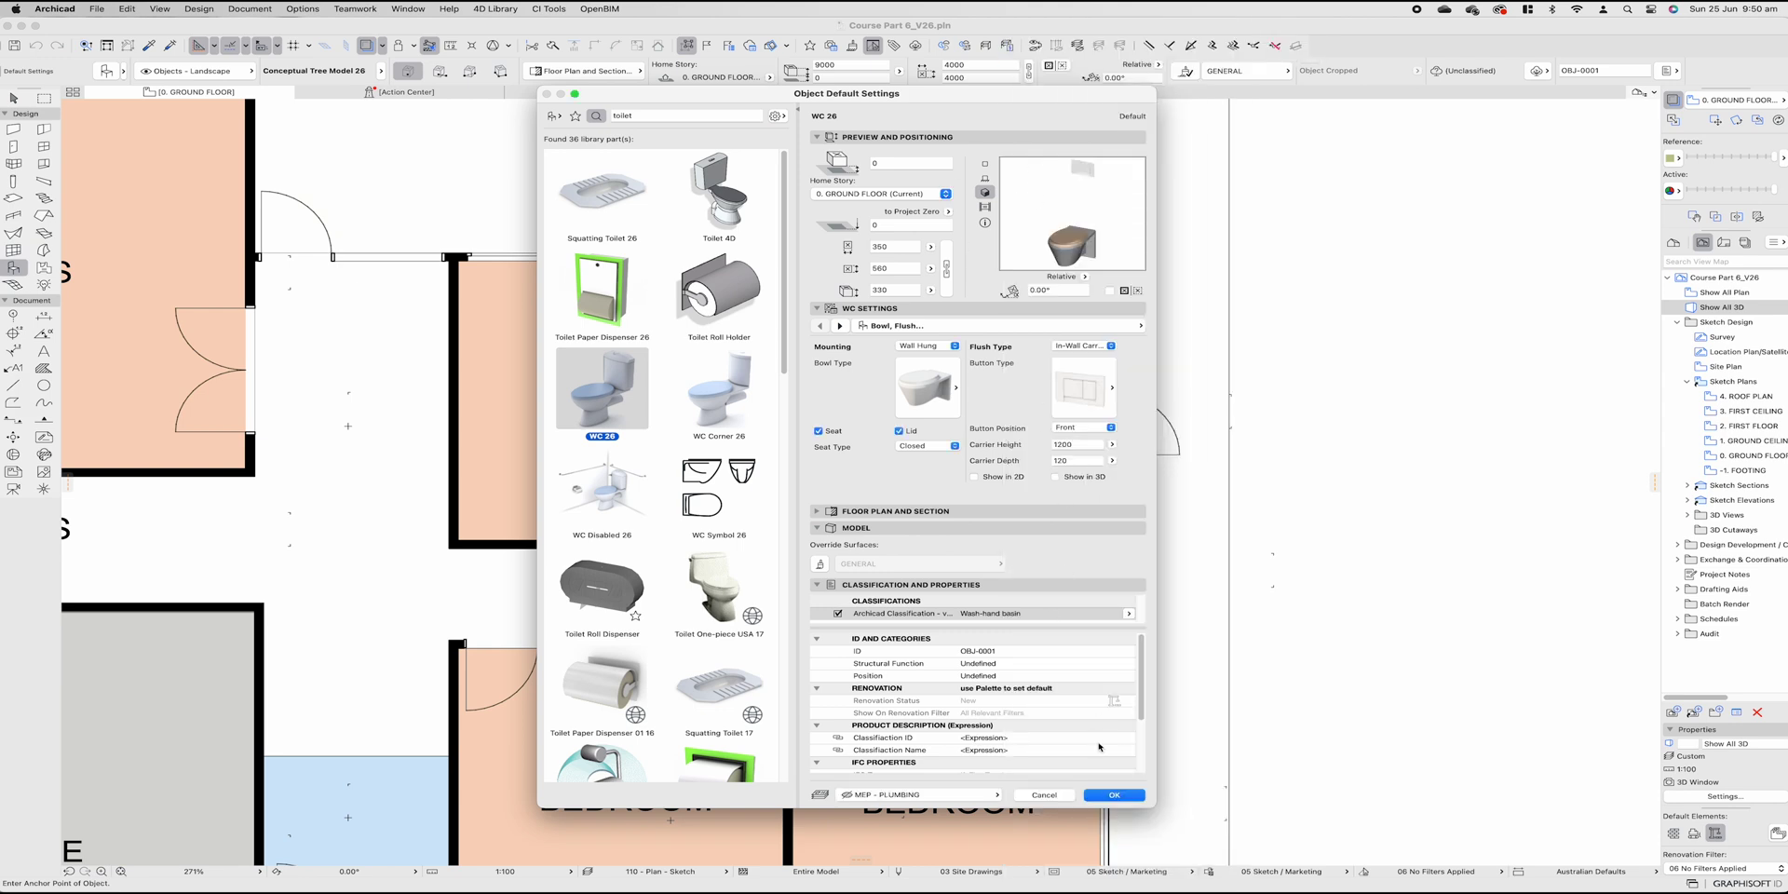
pyautogui.click(1115, 794)
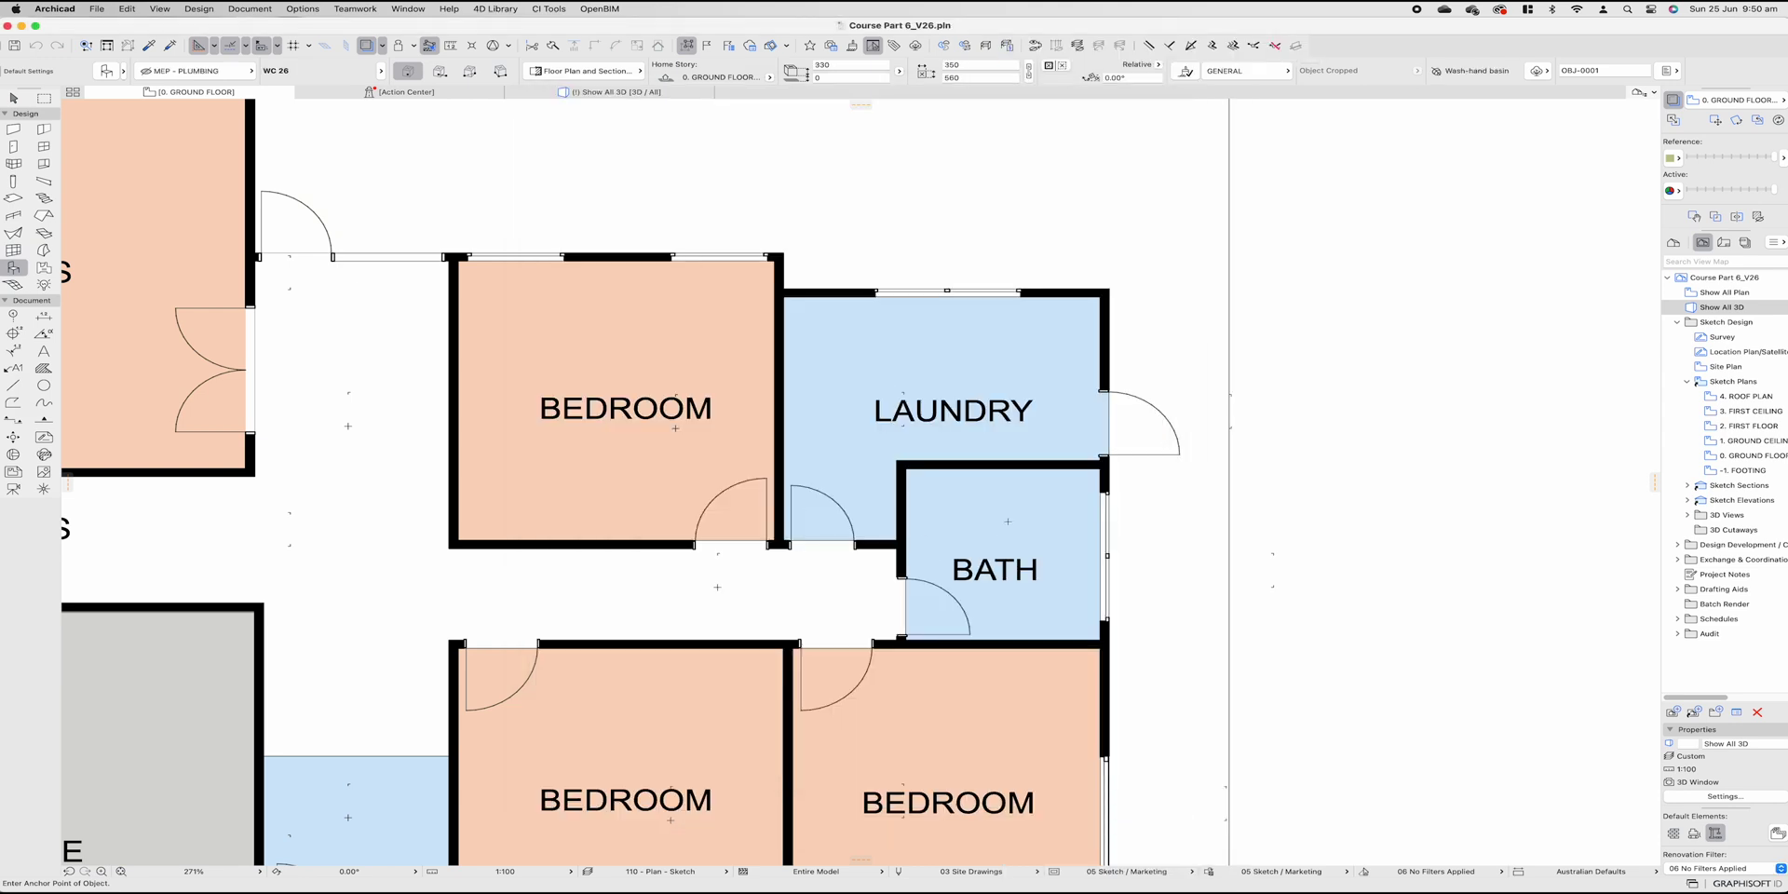
pyautogui.click(1003, 519)
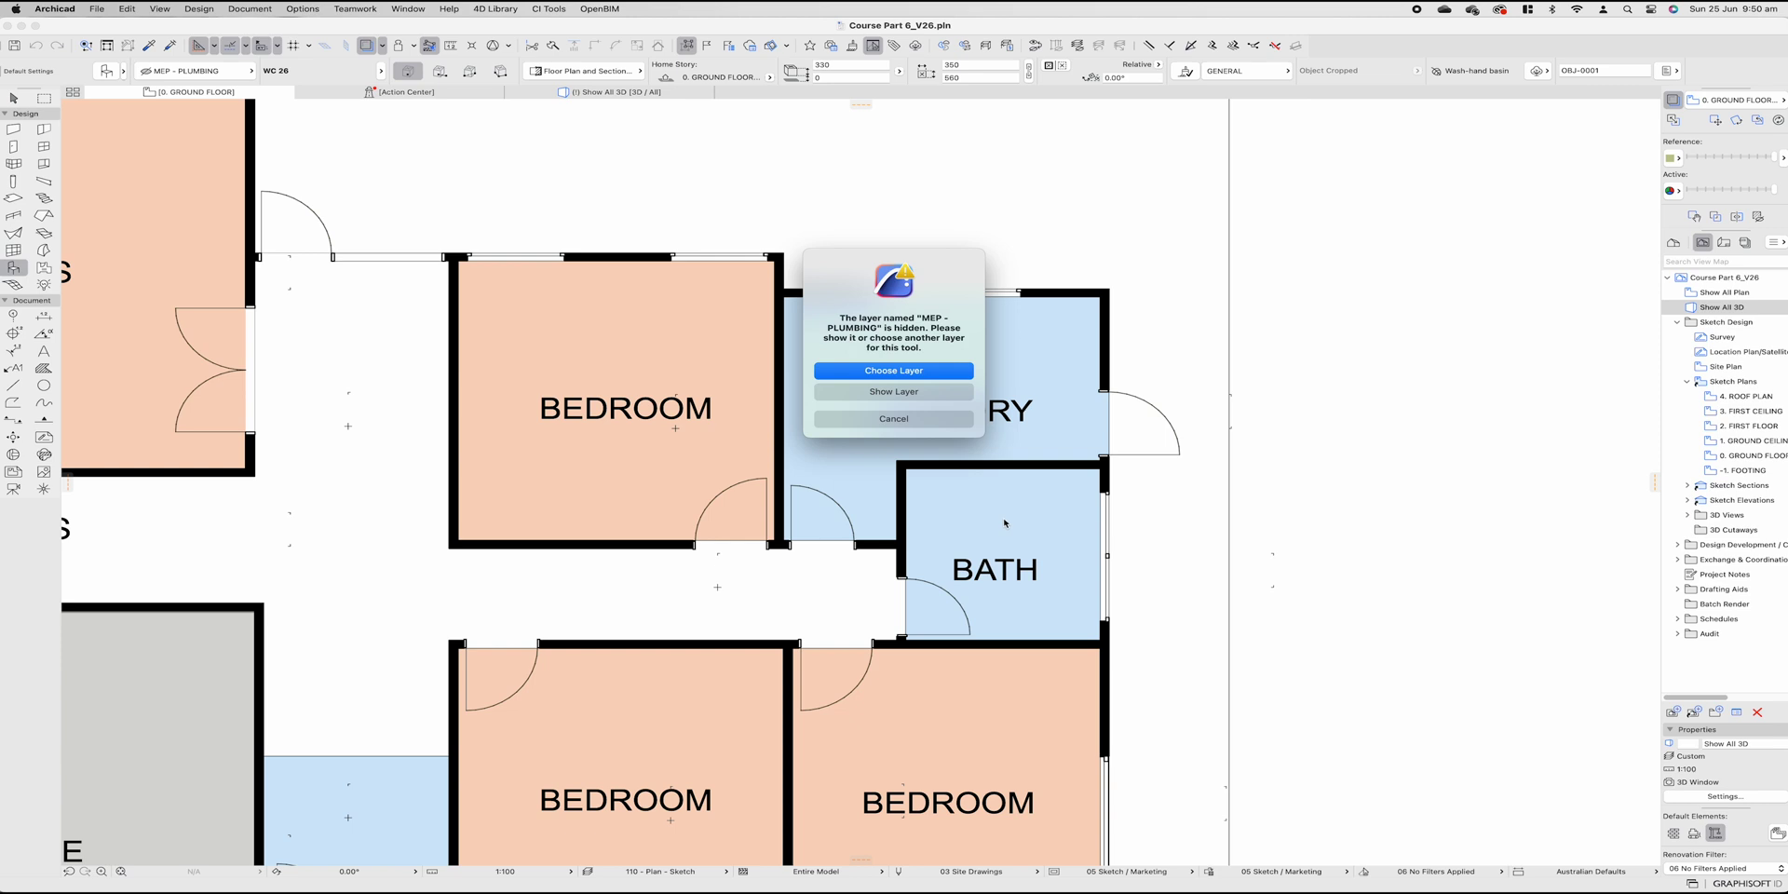
pyautogui.click(935, 398)
pyautogui.press('Escape')
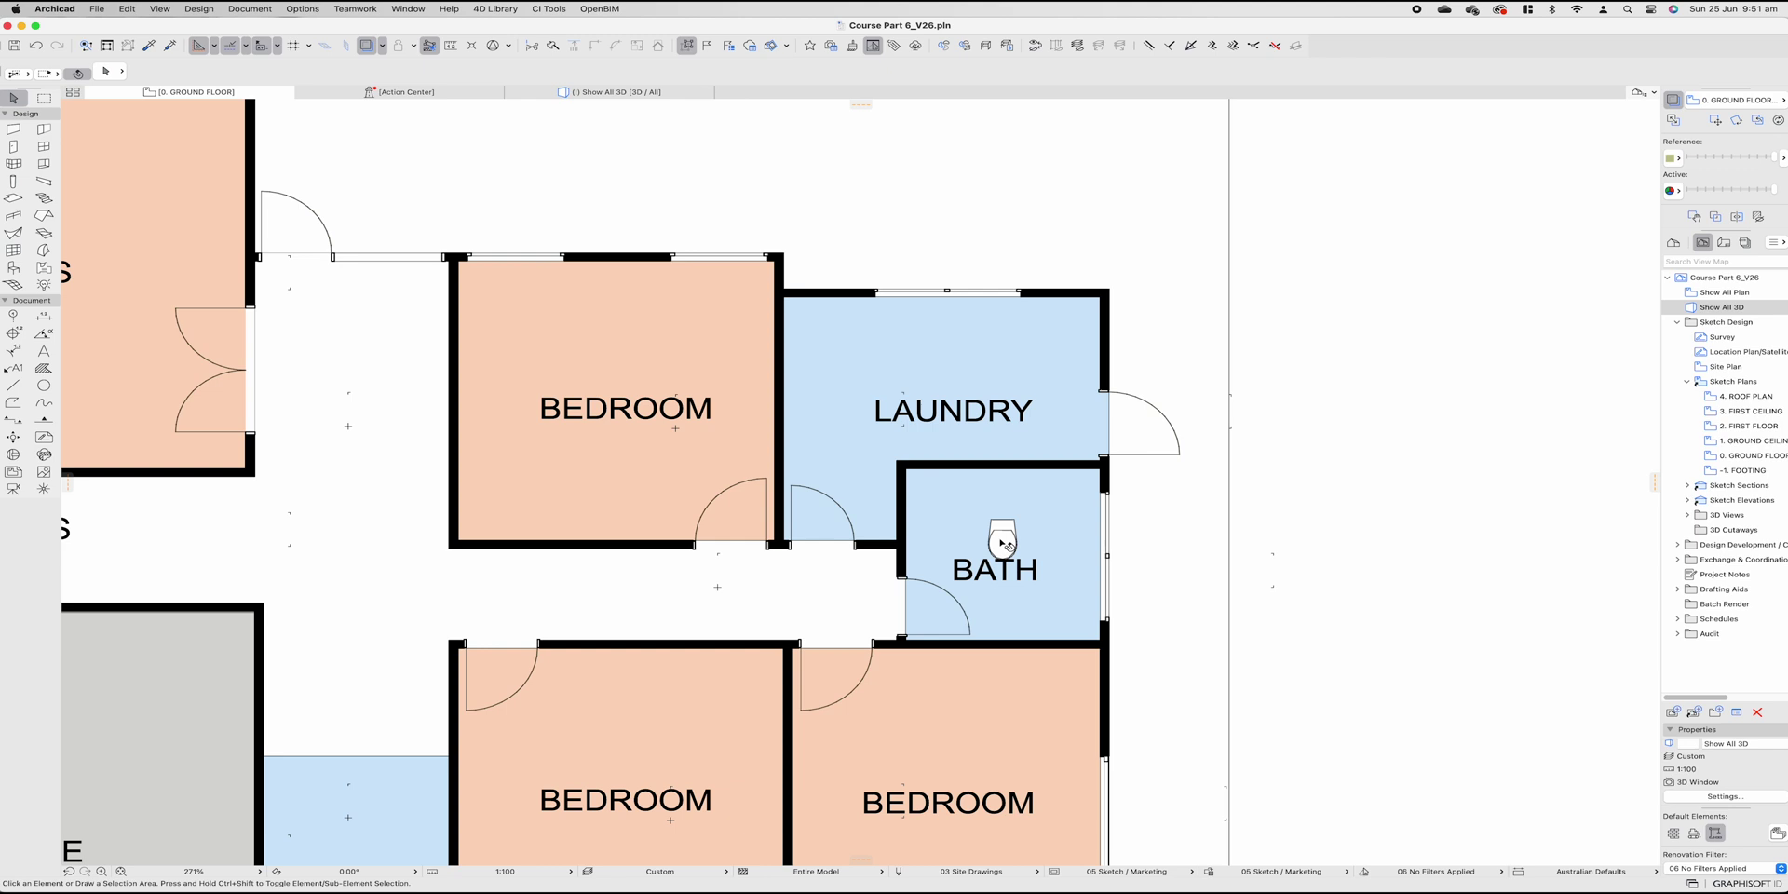
# Step: Move the toilet out right of the building and copy it beside itself
pyautogui.moveTo(1008, 546); pyautogui.dragTo(820, 476, button='middle')
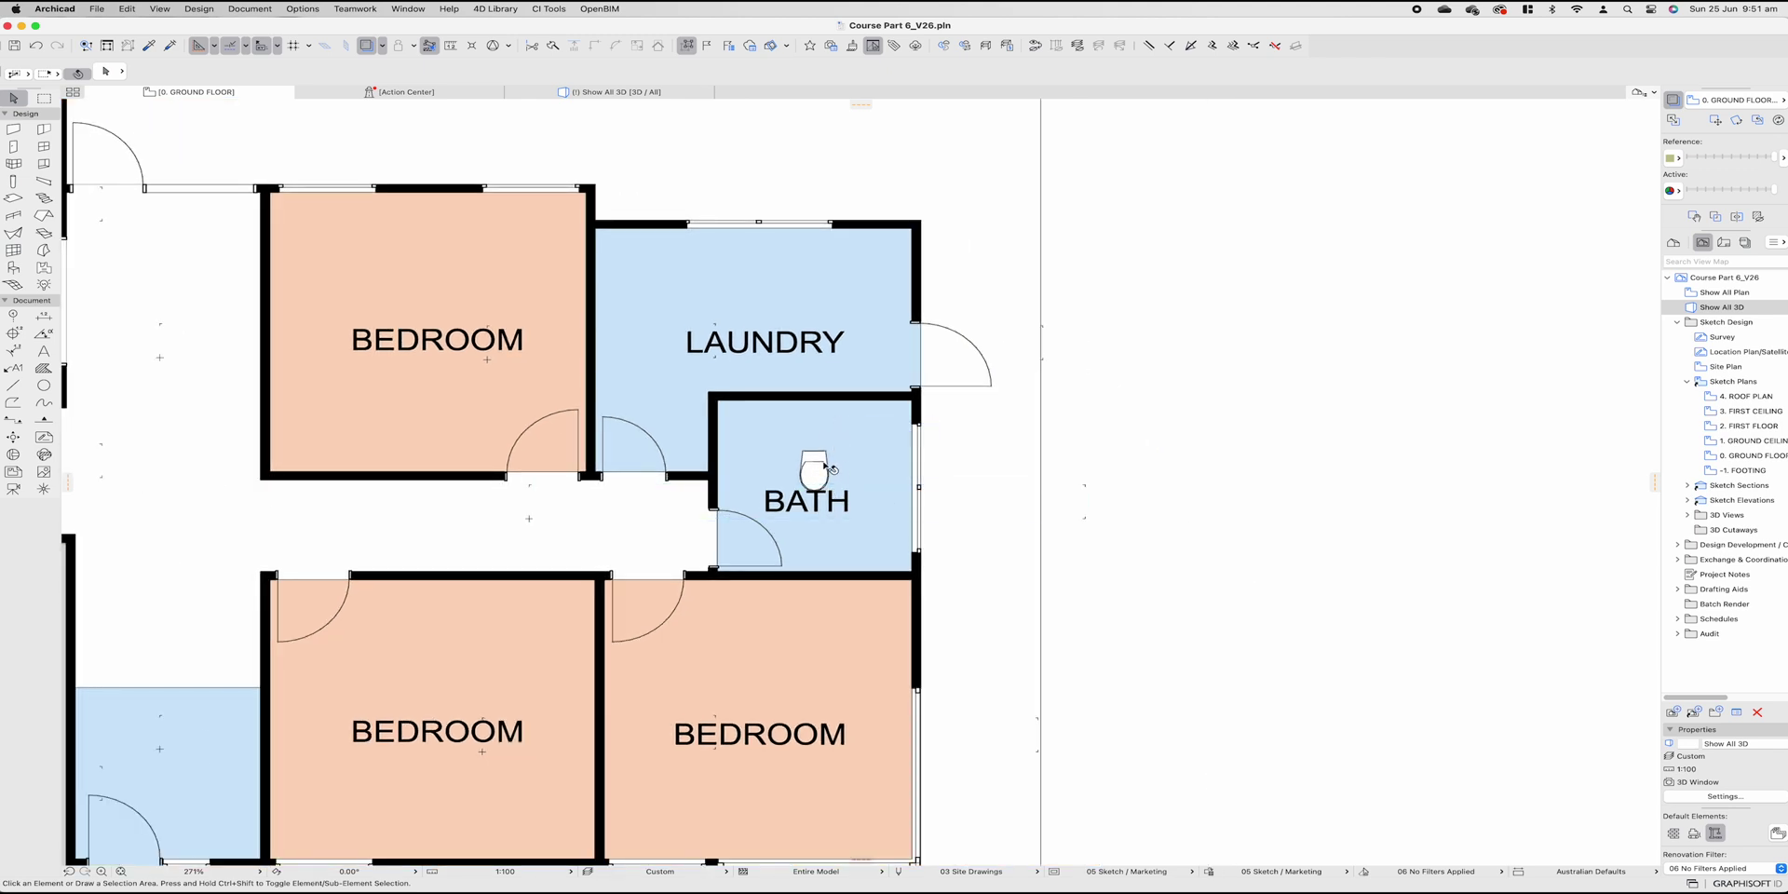
pyautogui.click(826, 467)
pyautogui.moveTo(827, 467); pyautogui.dragTo(1219, 435)
pyautogui.press('super+t')
pyautogui.press('Escape')
pyautogui.press('Delete')
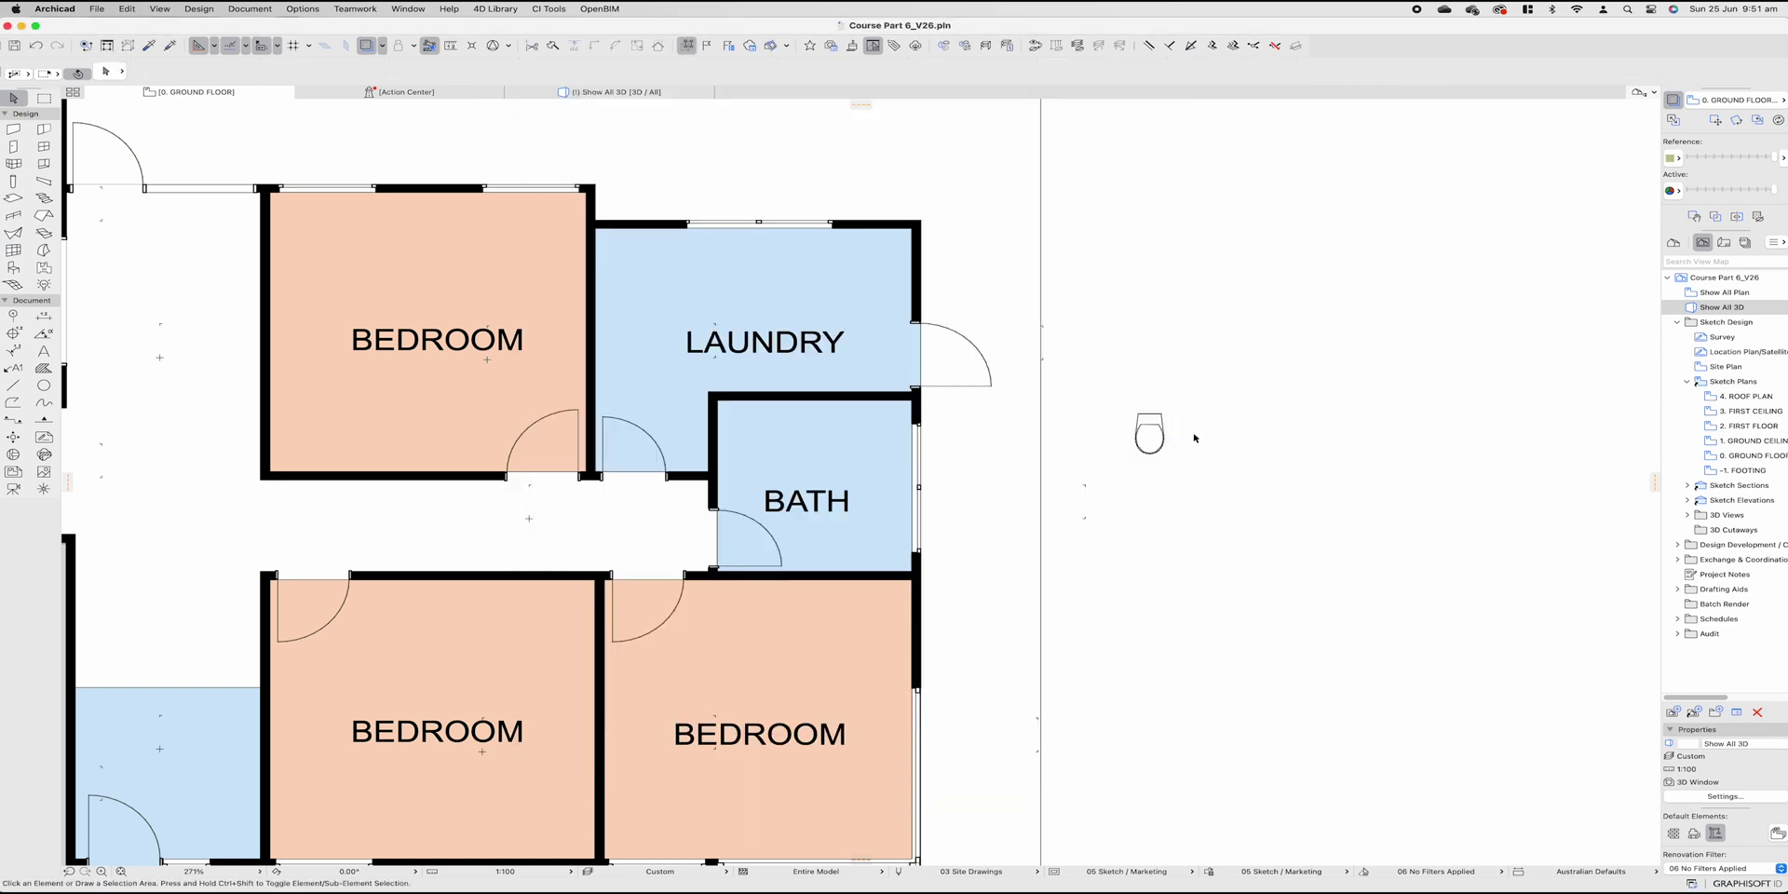
pyautogui.click(1149, 432)
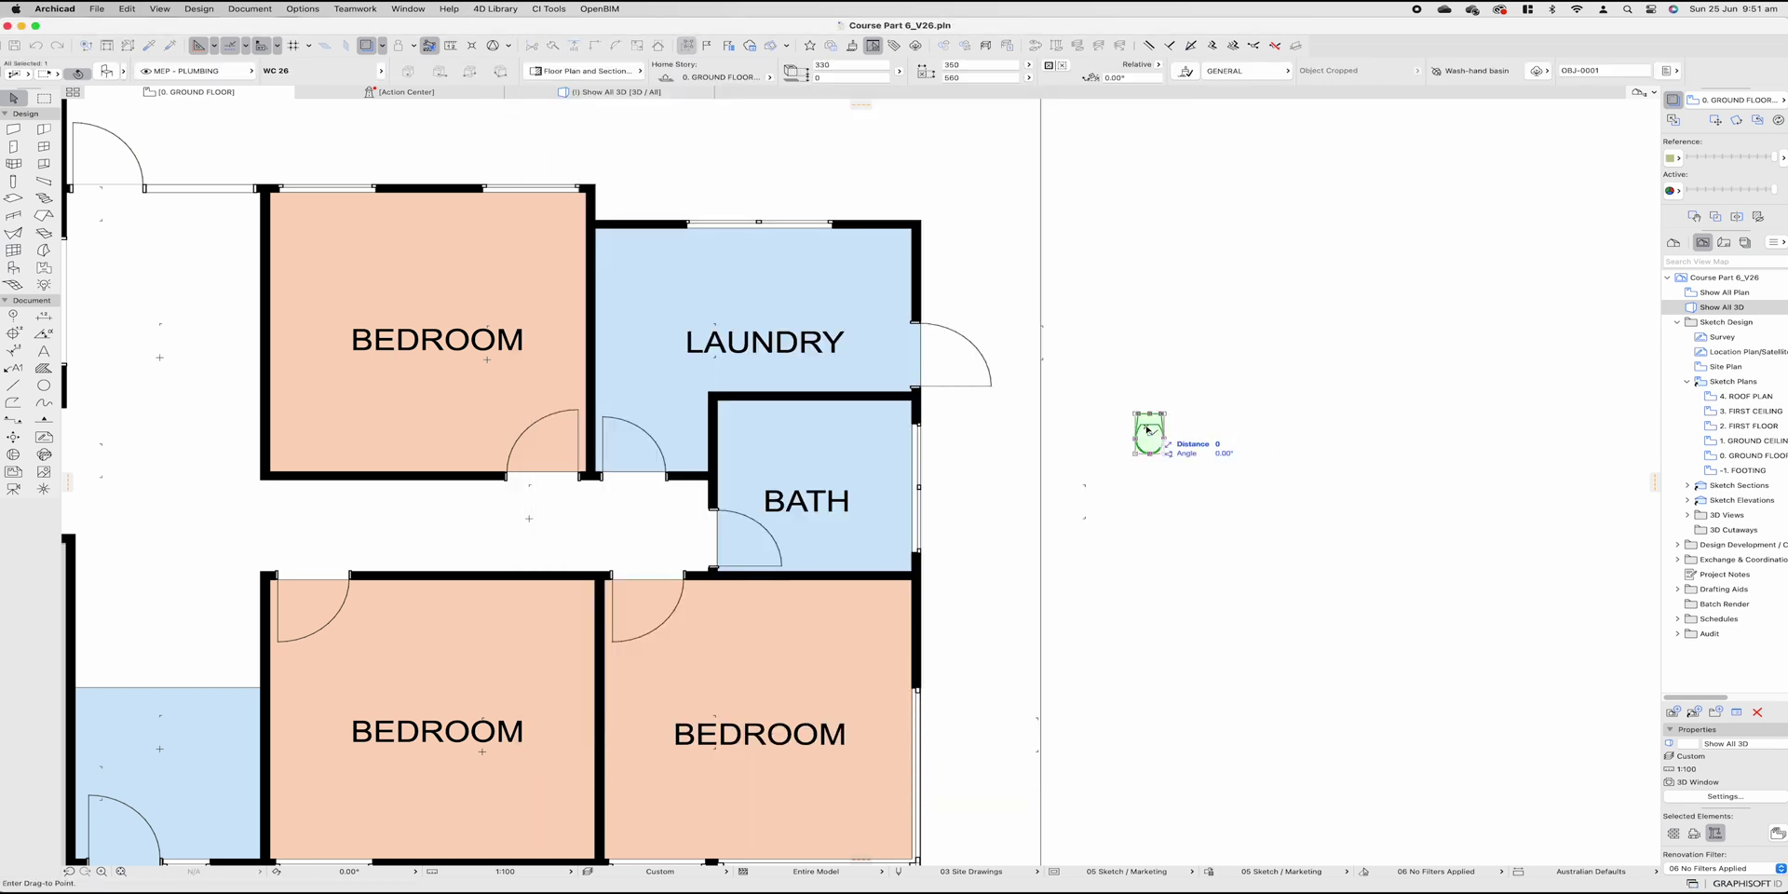
pyautogui.click(1211, 429)
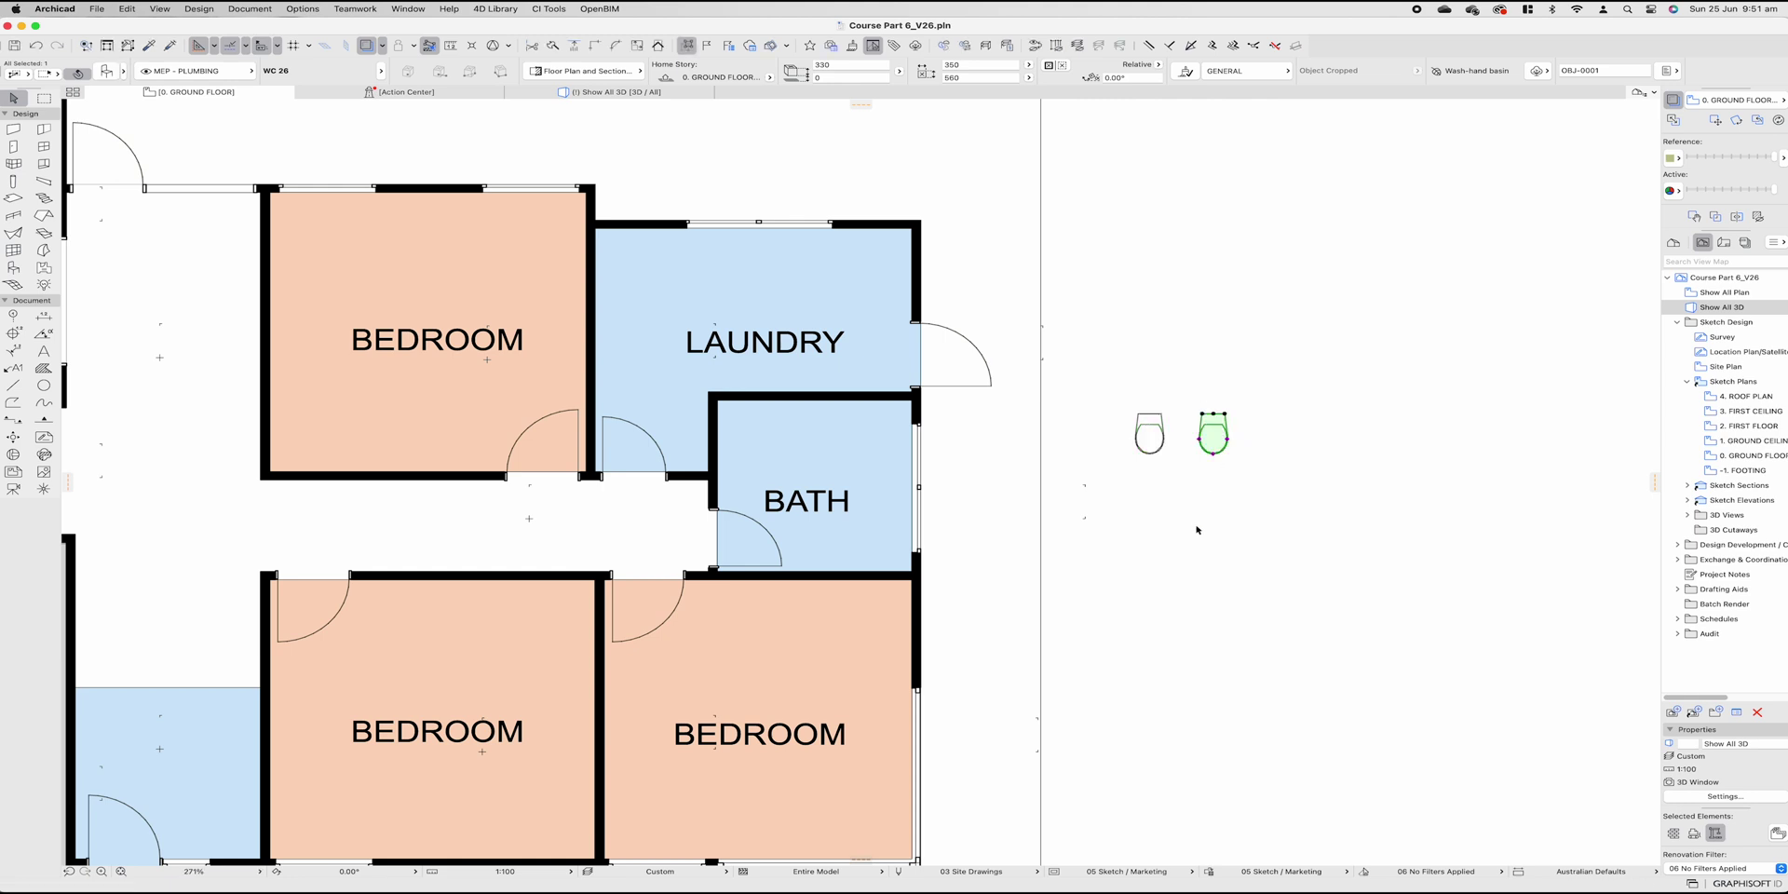
# Step: Replace the copied toilet with an 800 x 800 Shower Cabin 26 found by searching 'shower'
pyautogui.press('super+t')
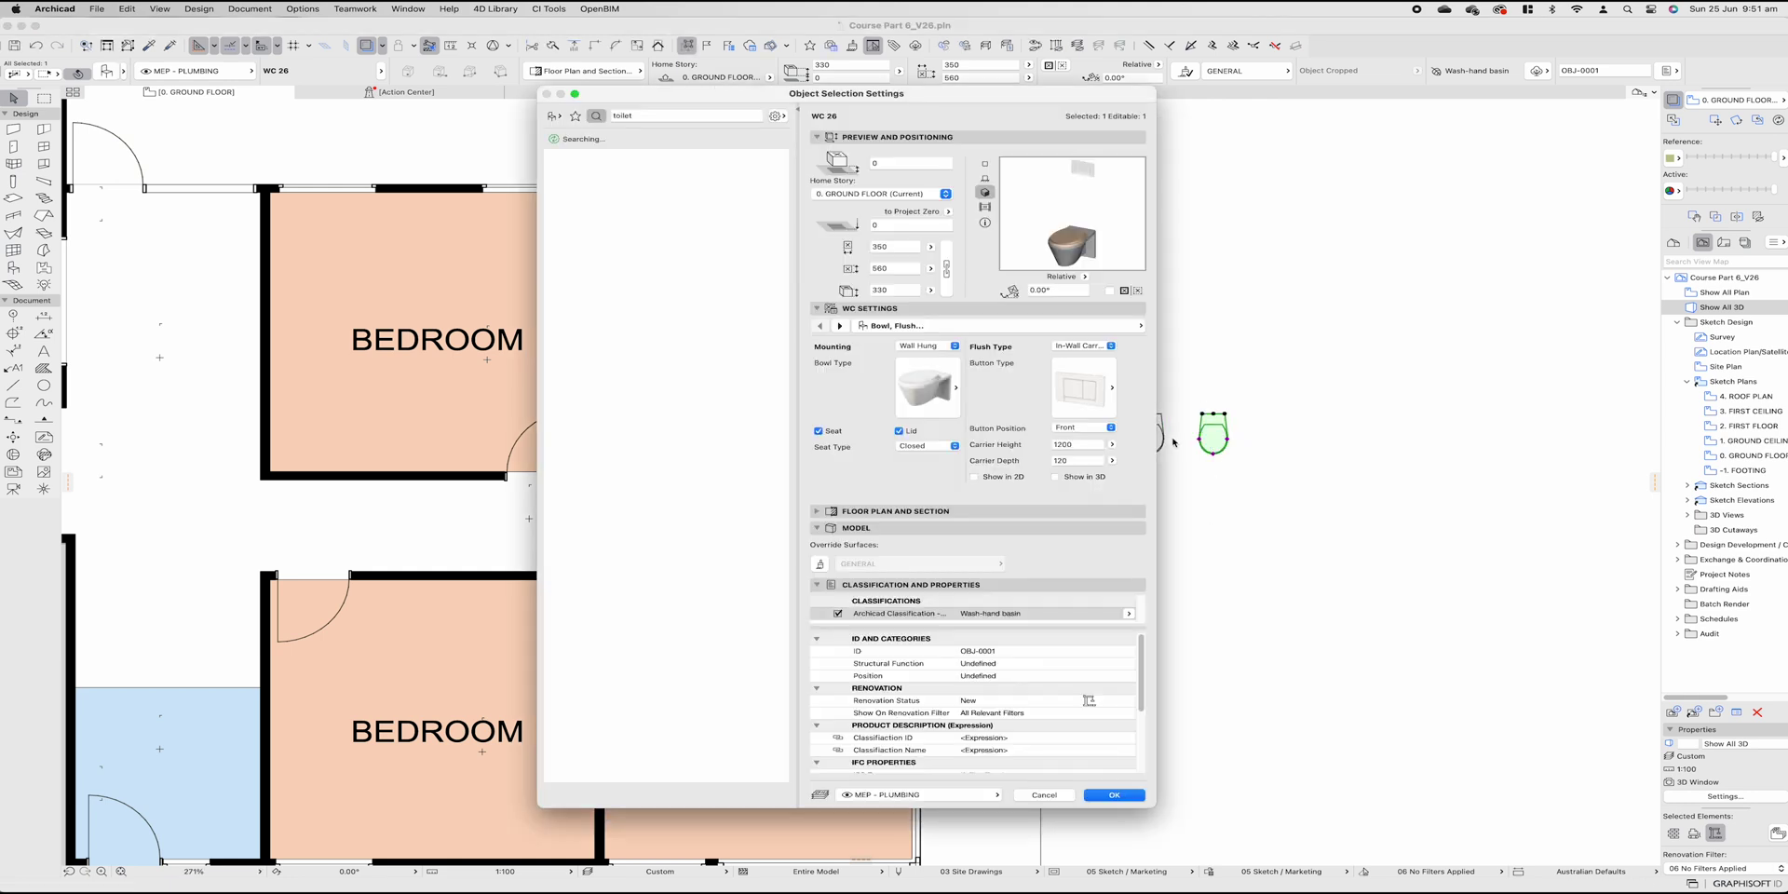
pyautogui.moveTo(638, 117); pyautogui.dragTo(606, 111)
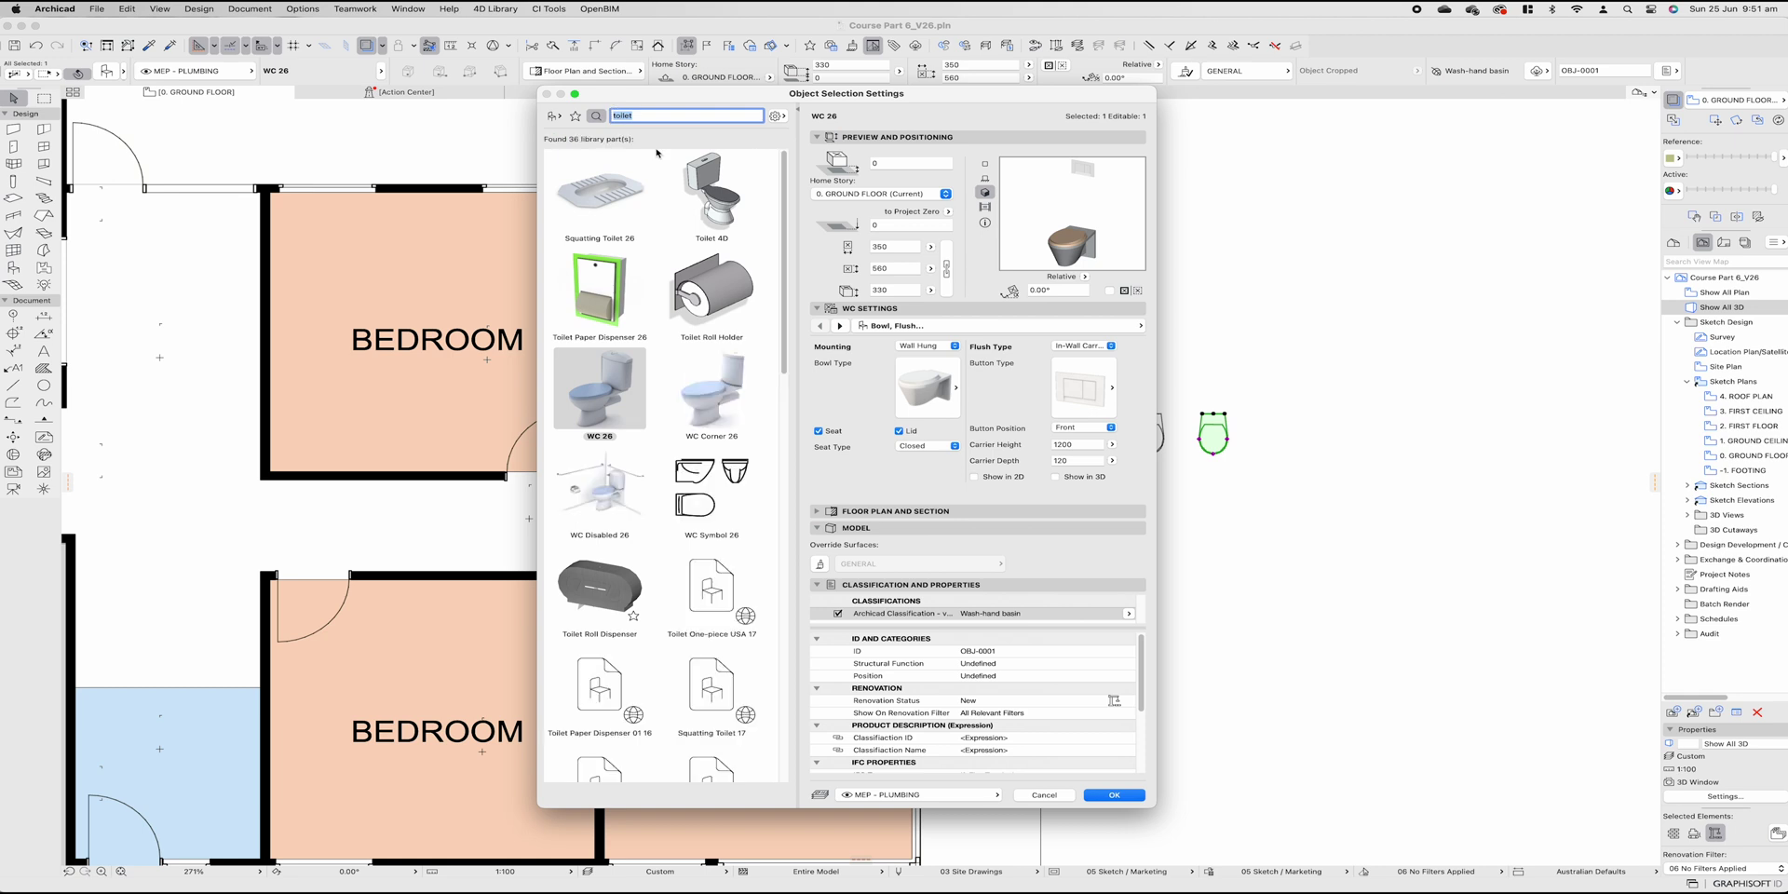
pyautogui.write('shower')
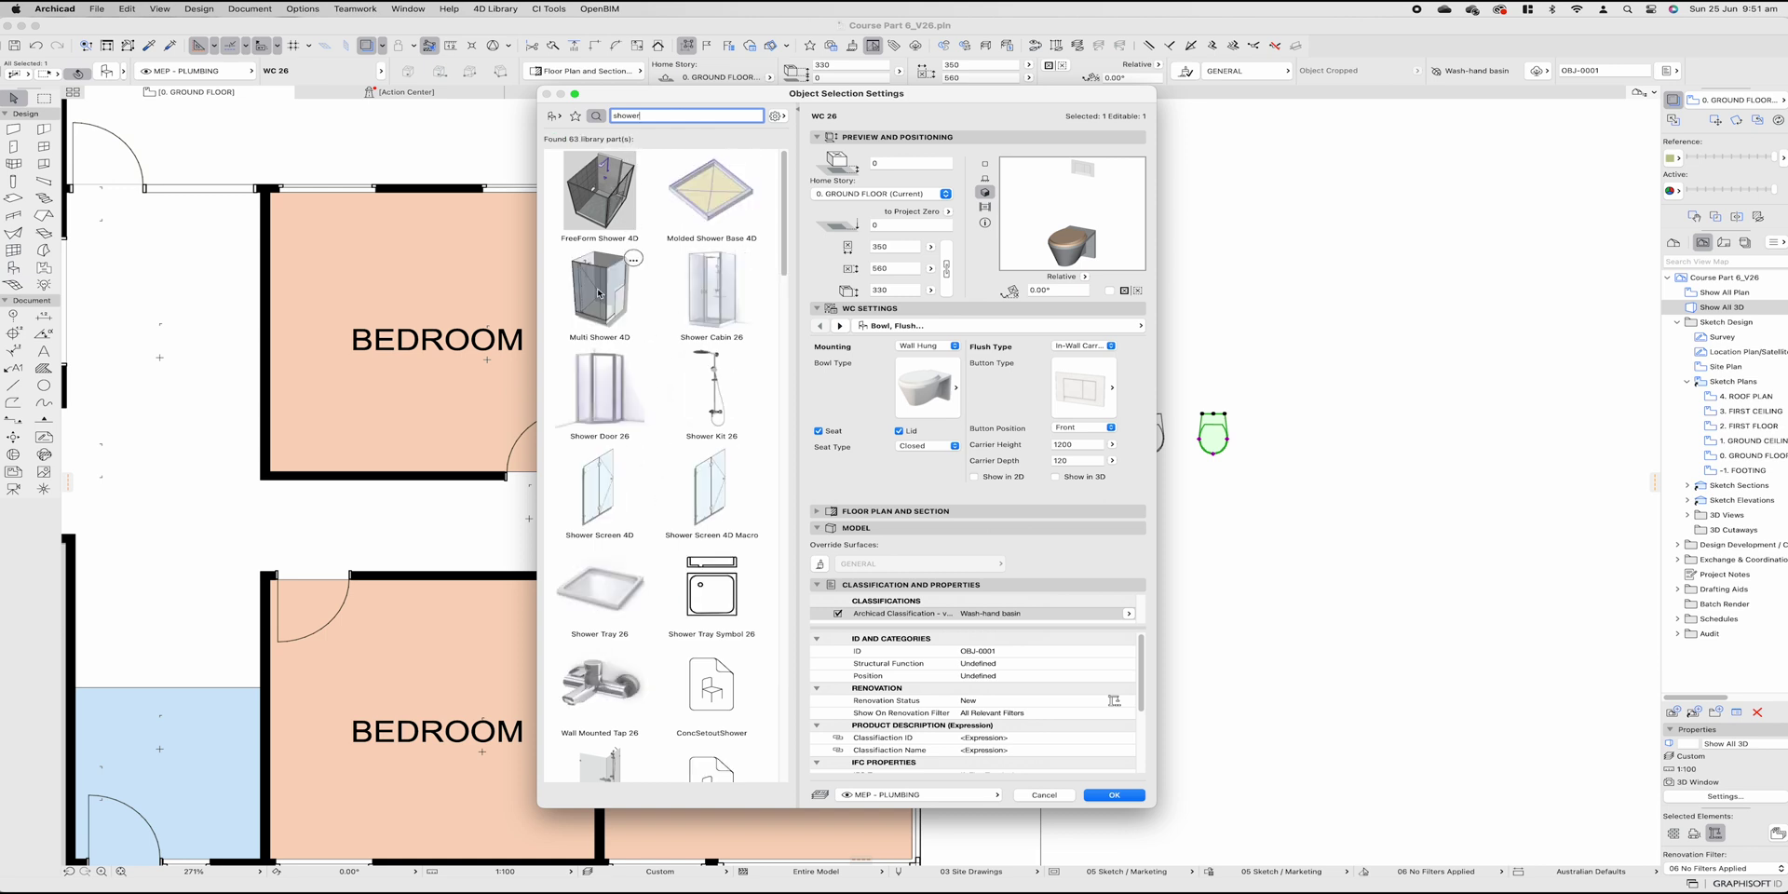
pyautogui.click(742, 325)
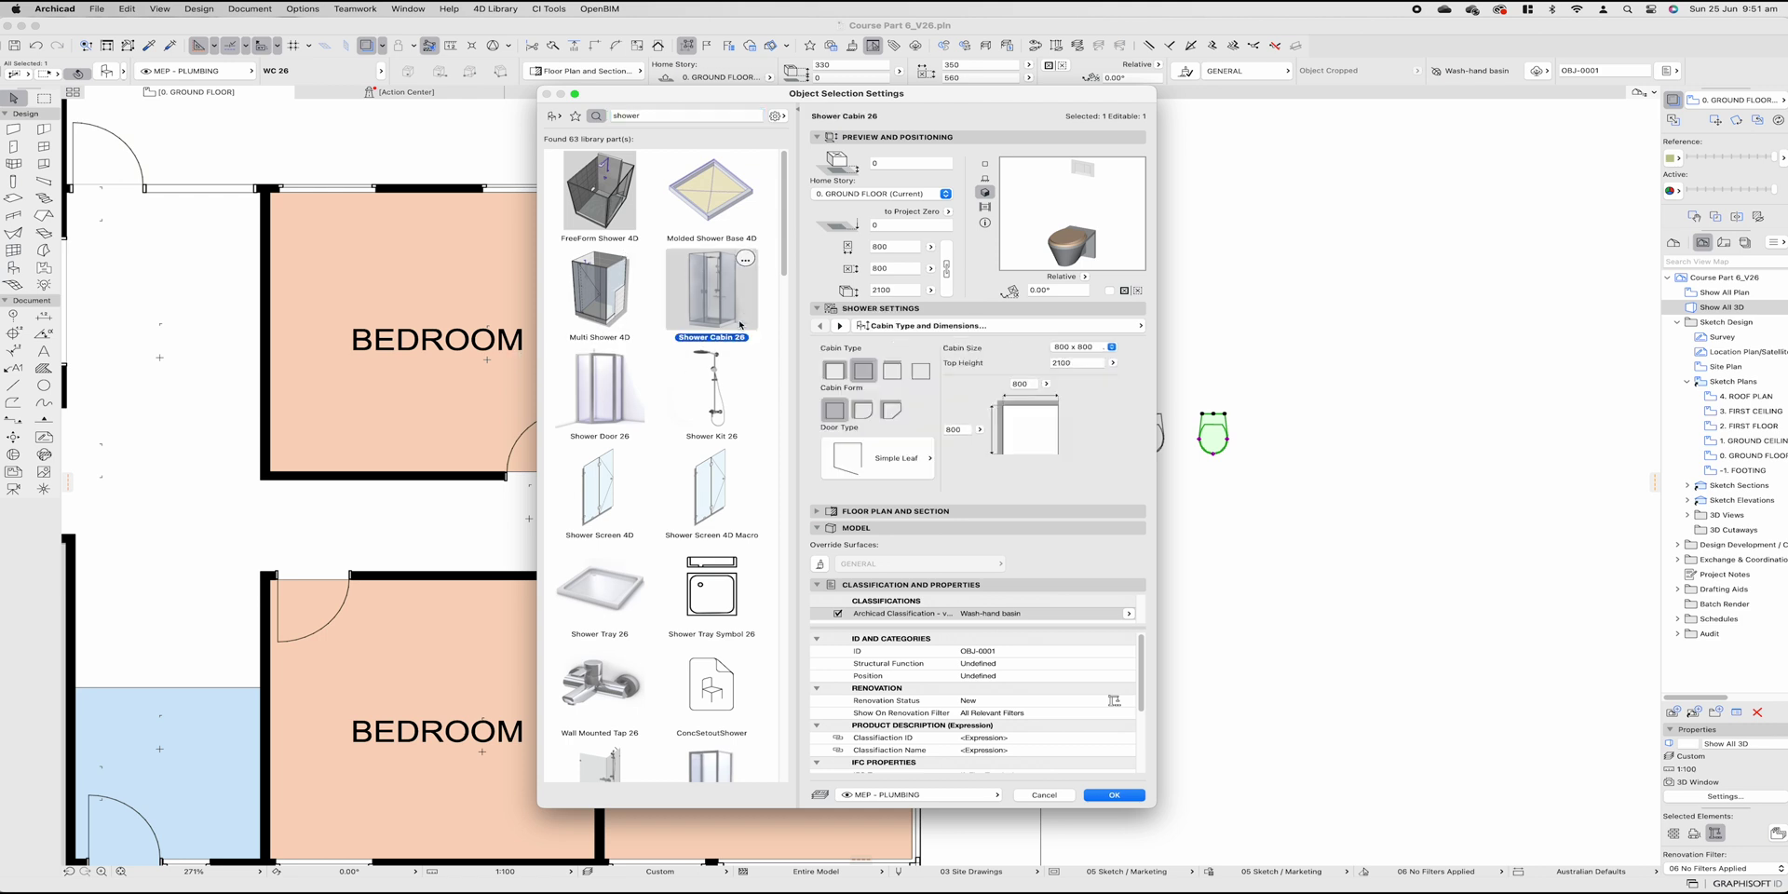
pyautogui.click(984, 163)
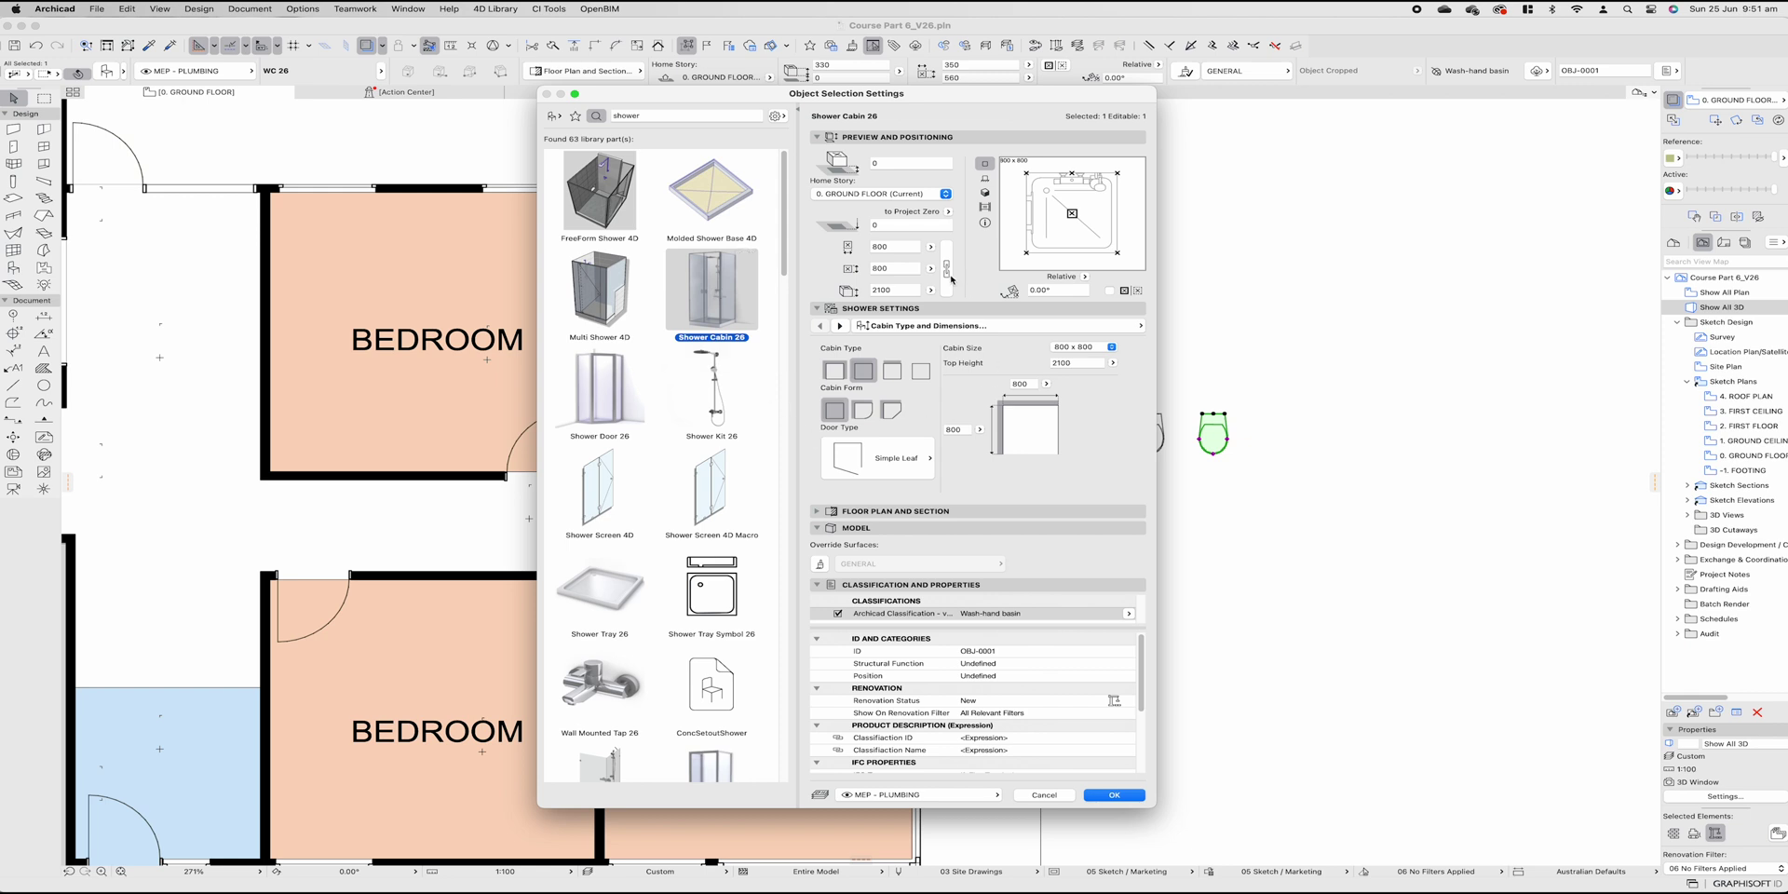
pyautogui.click(1109, 795)
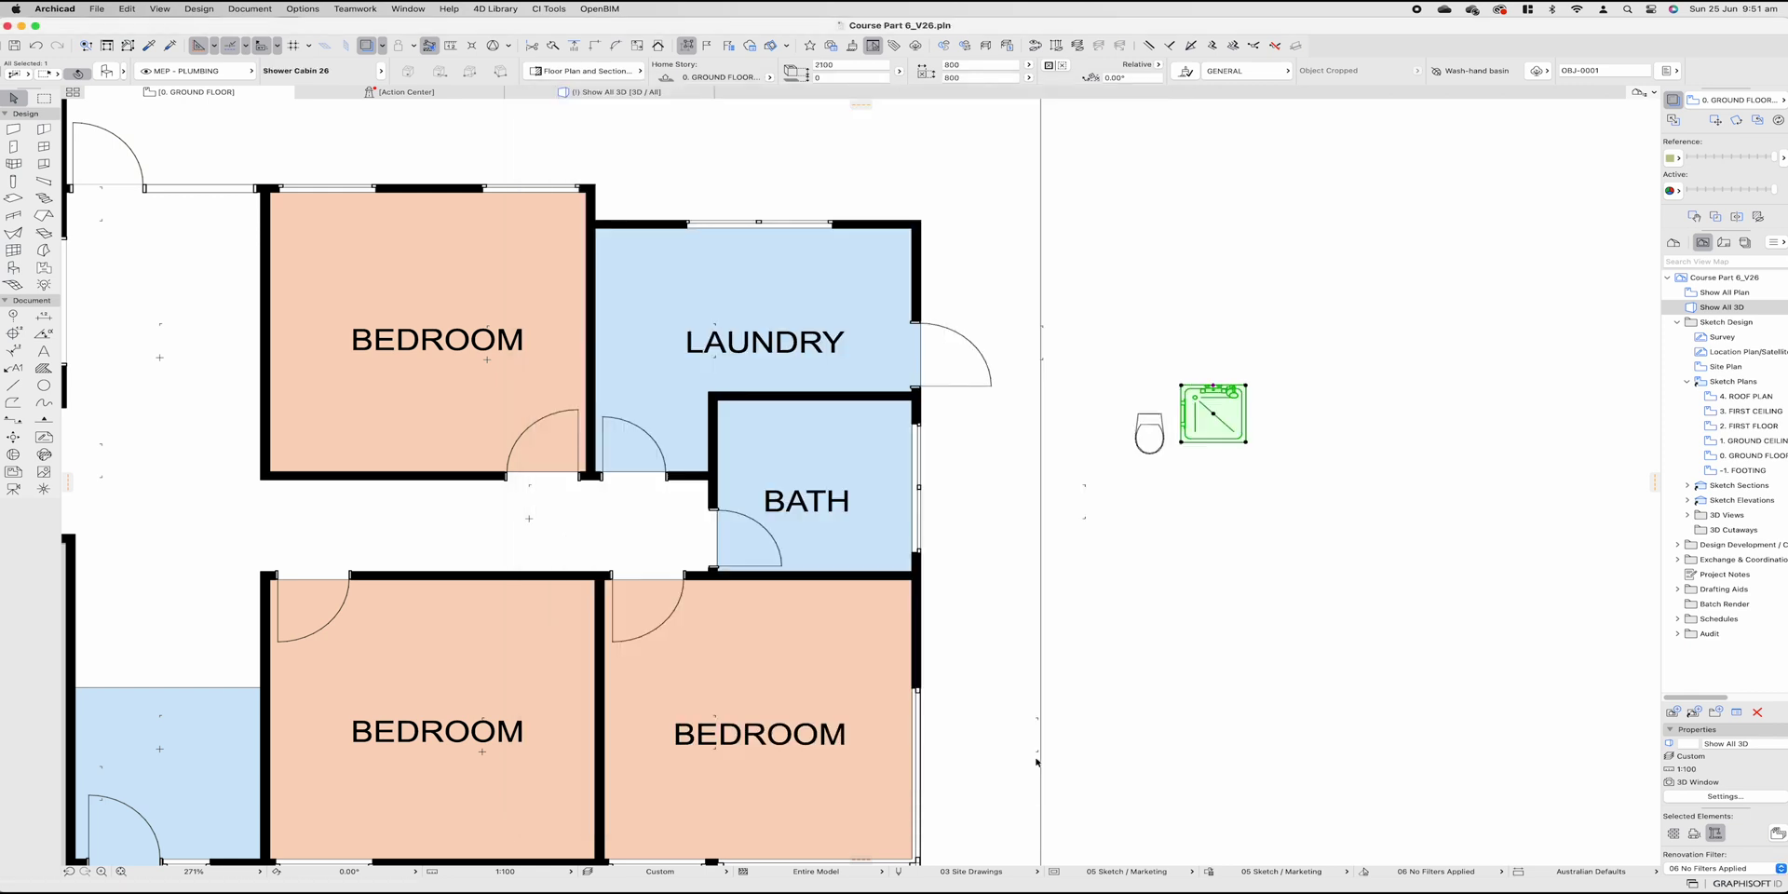
pyautogui.press('super+shift+d')
pyautogui.click(1213, 414)
# Step: Place a shower copy below the original and swap it for Basin Cabinet 26 via a 'vanity' search
pyautogui.click(1213, 494)
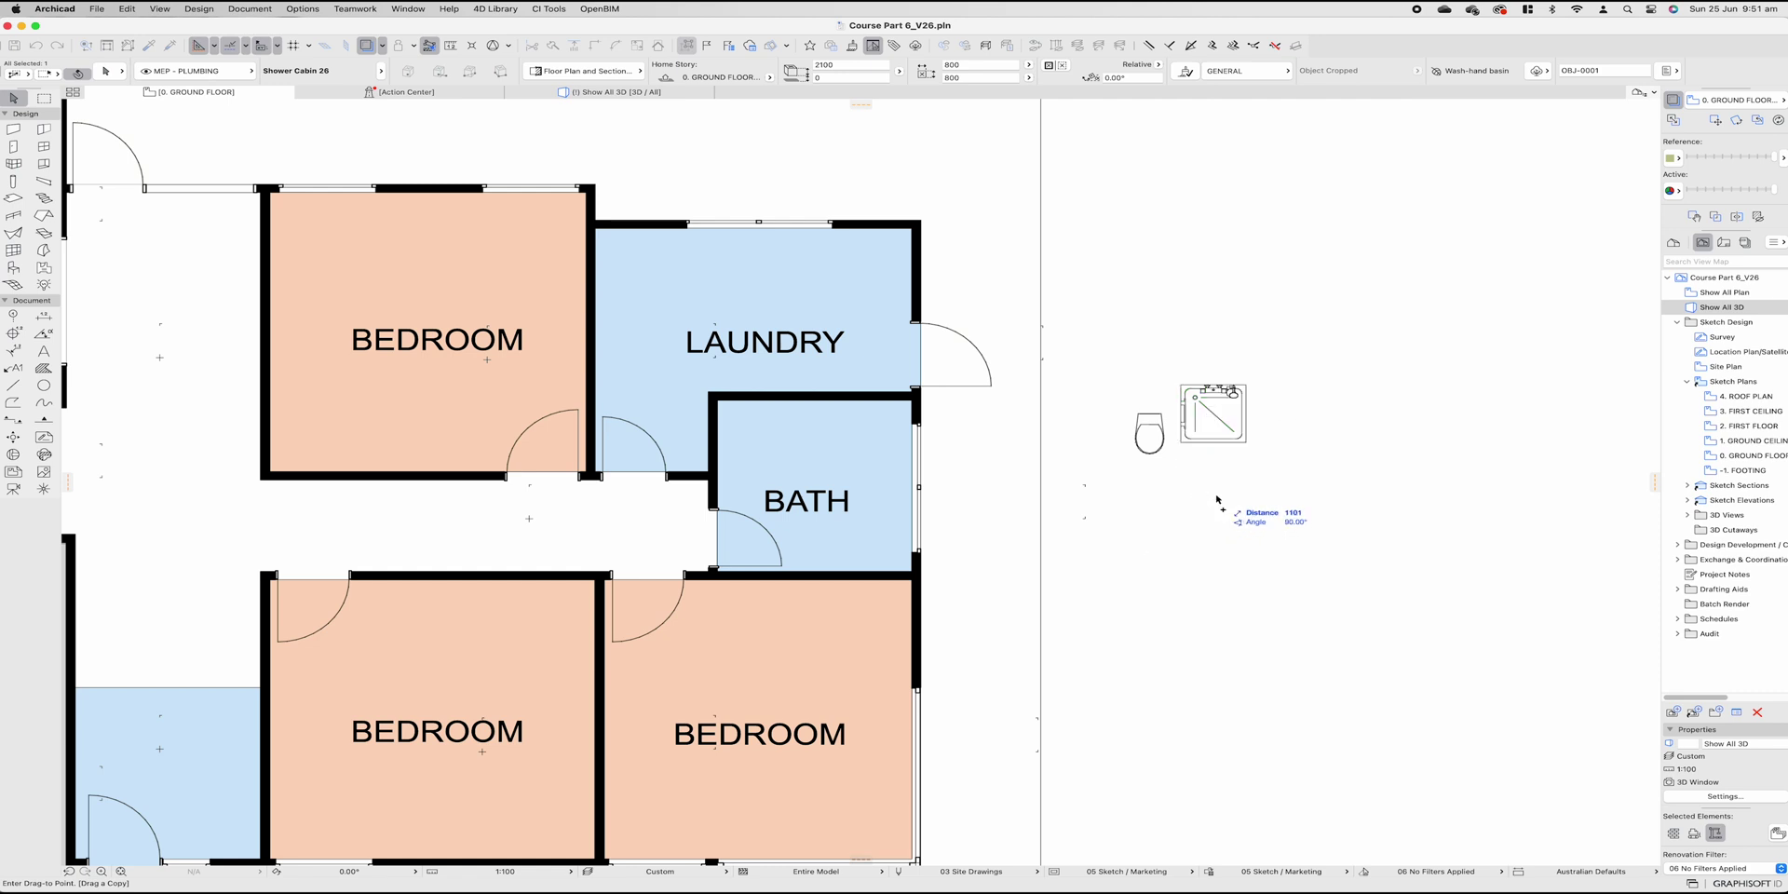
pyautogui.press('super+t')
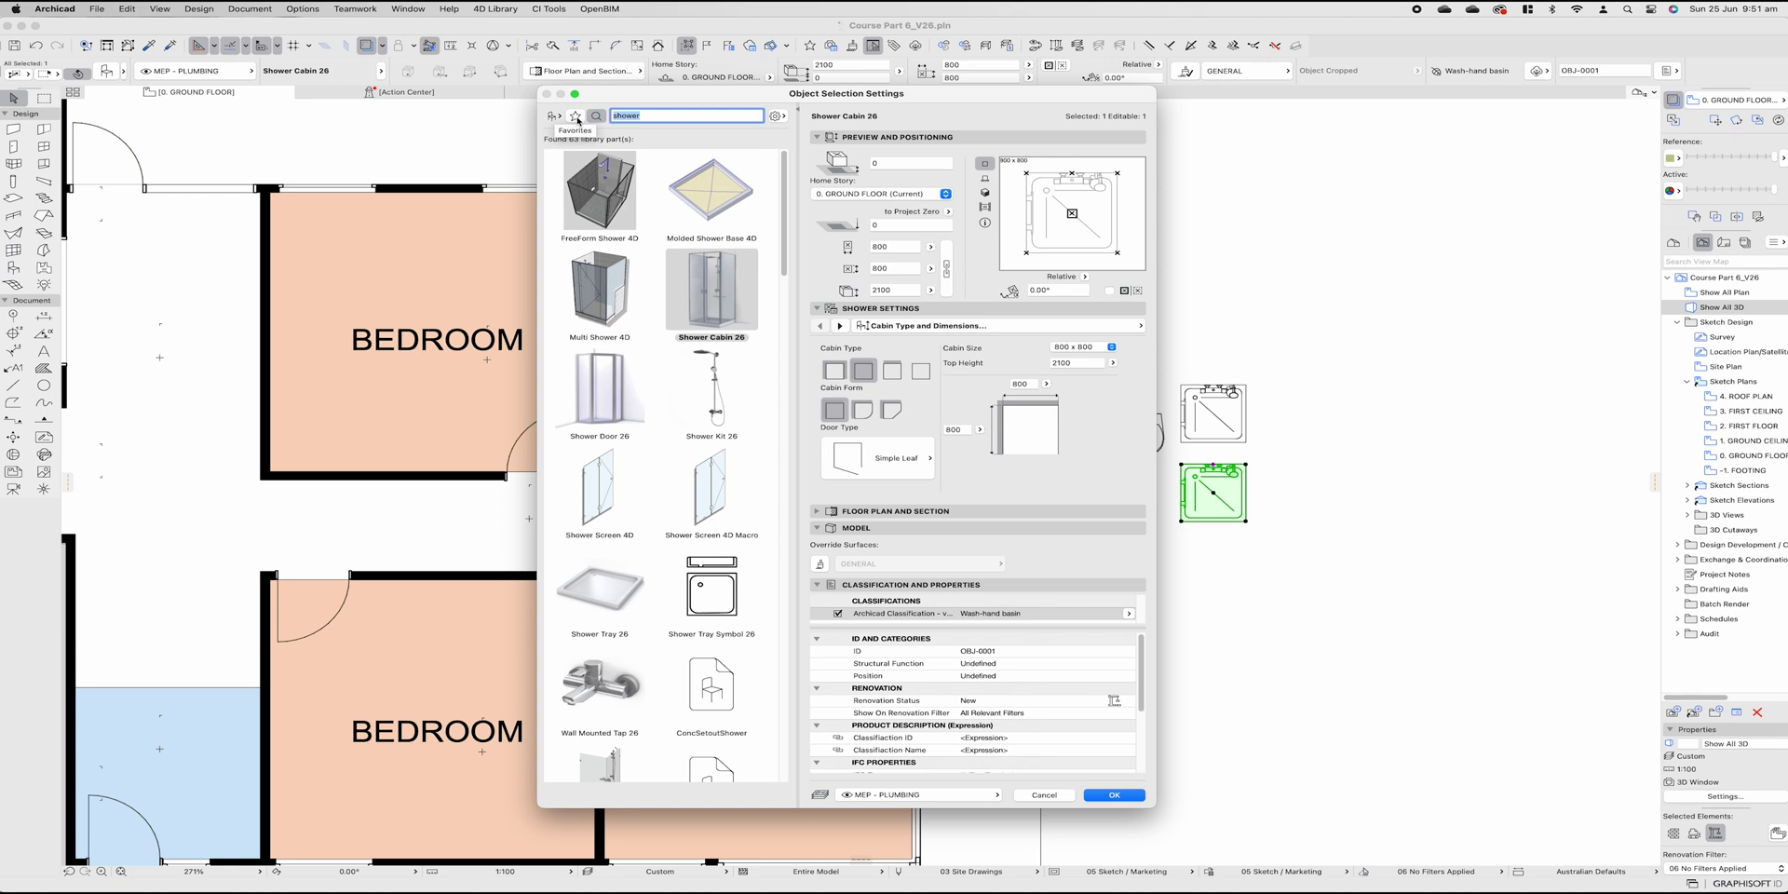
pyautogui.write('vanity')
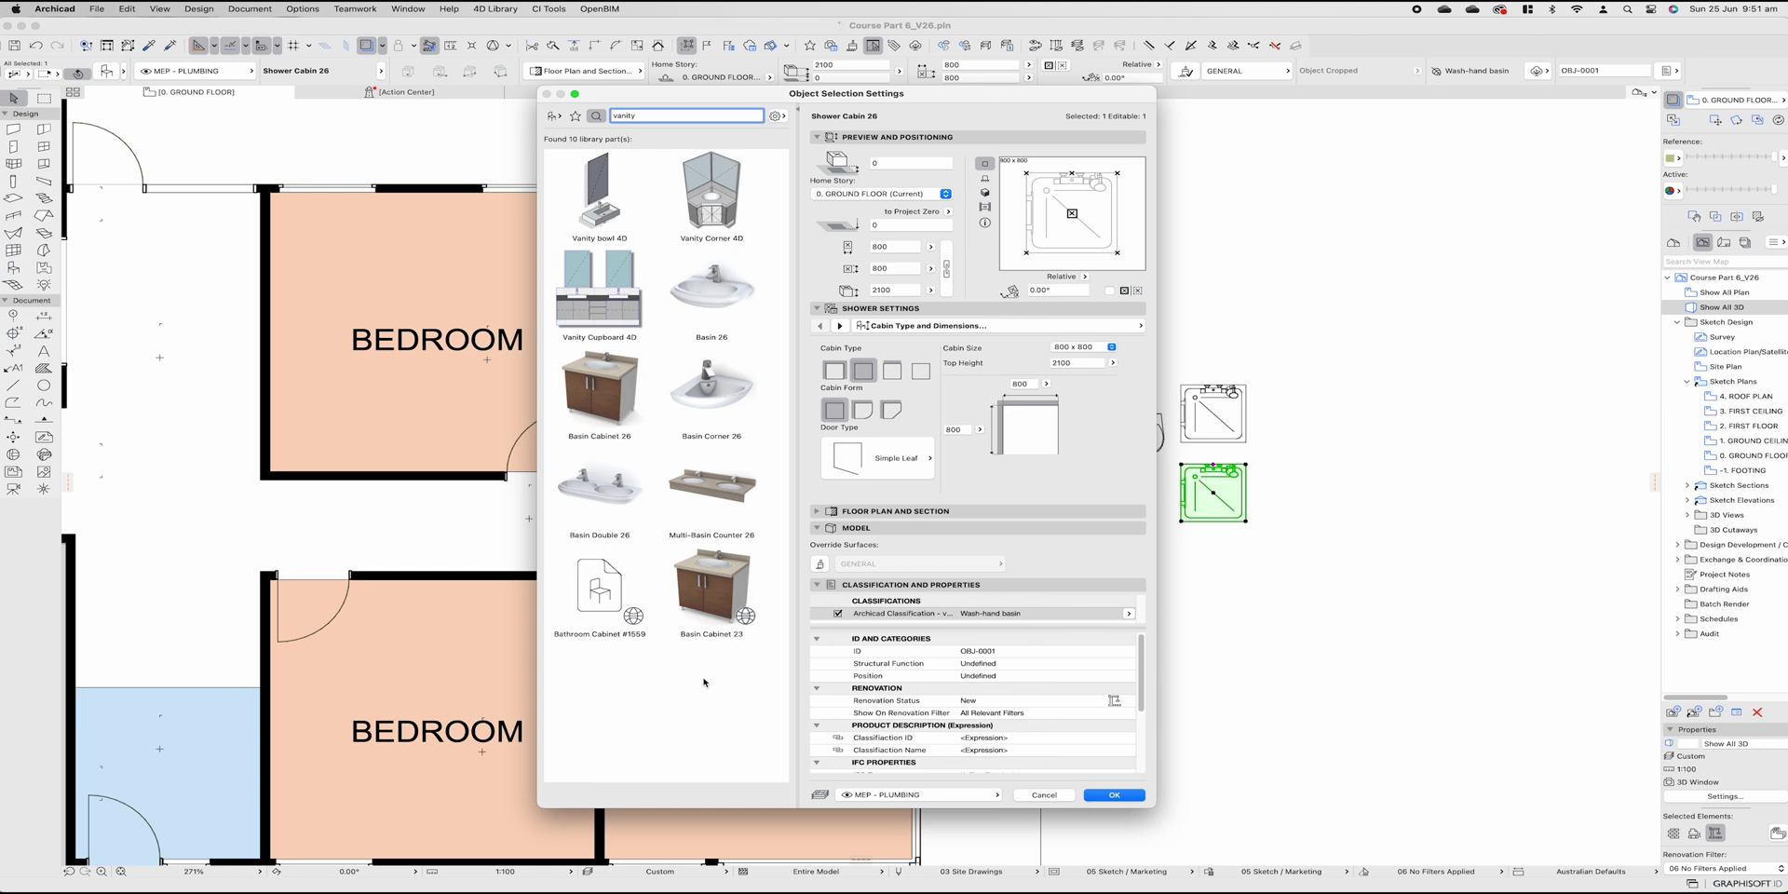
pyautogui.moveTo(718, 574)
pyautogui.click(599, 391)
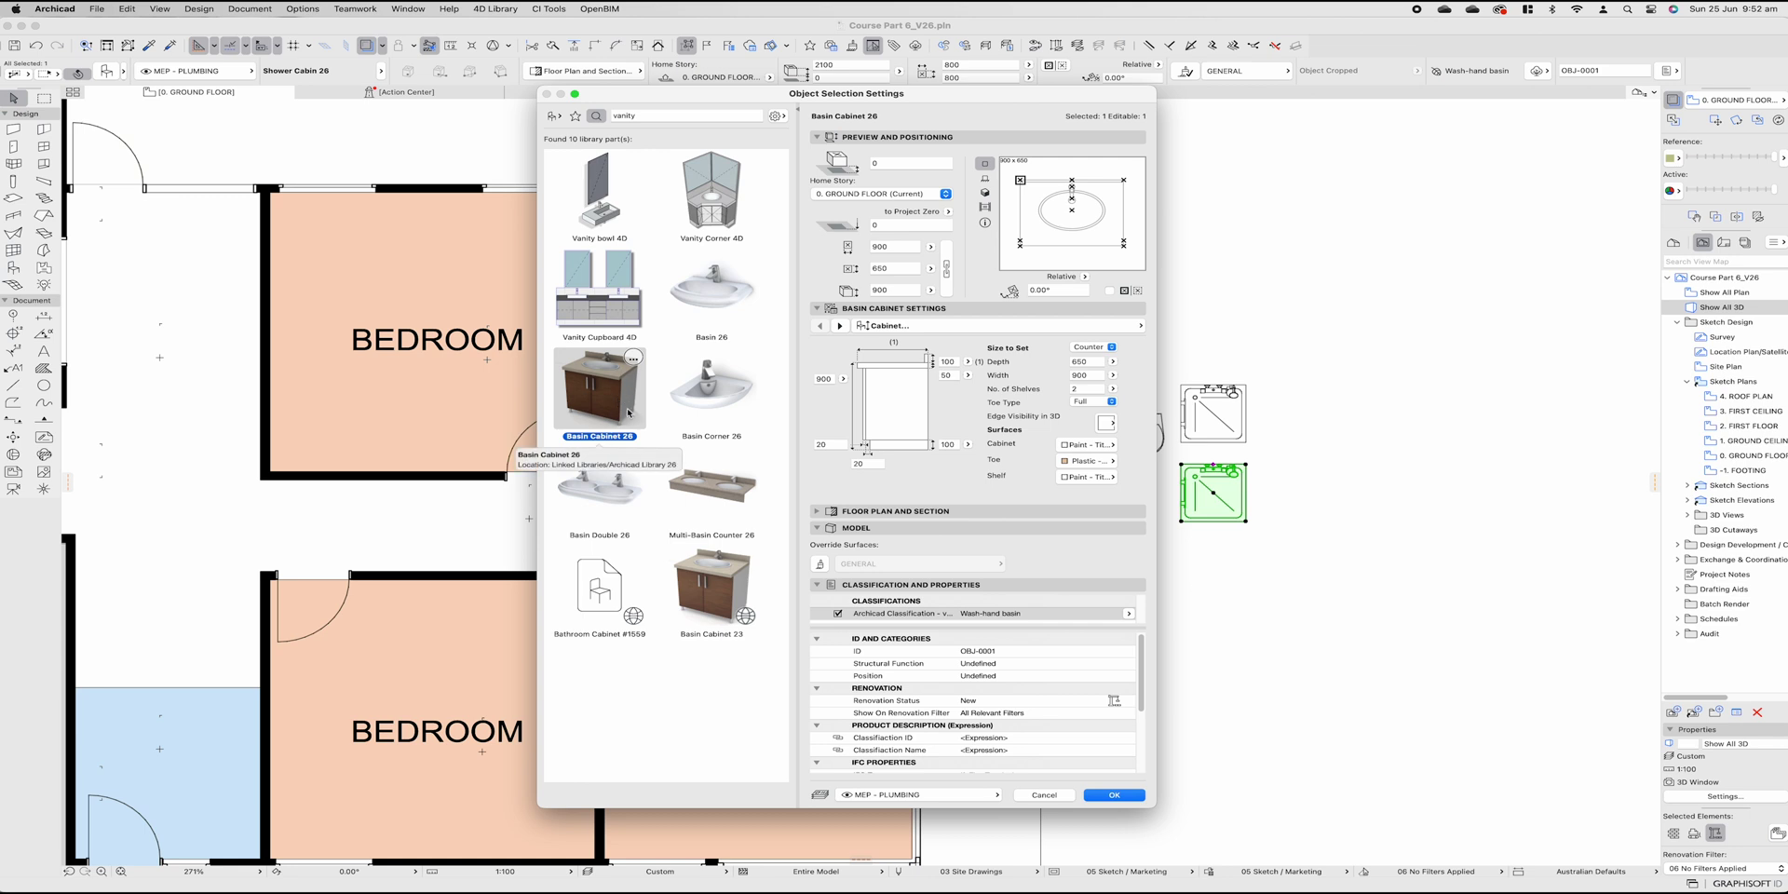
pyautogui.click(984, 178)
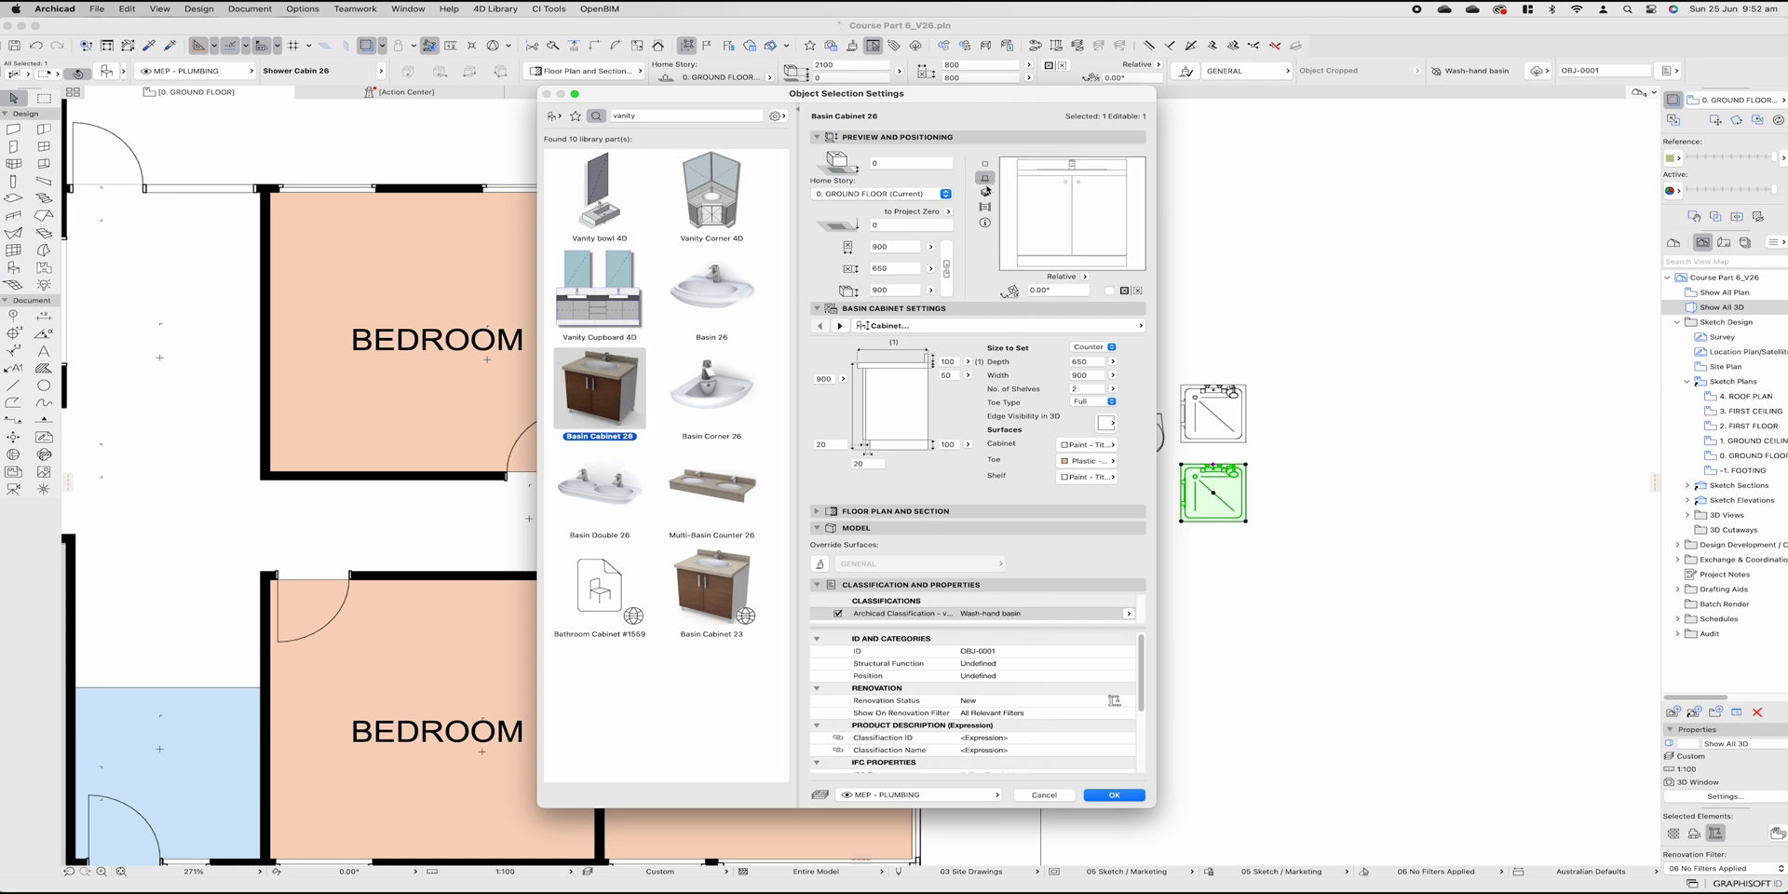
pyautogui.click(985, 190)
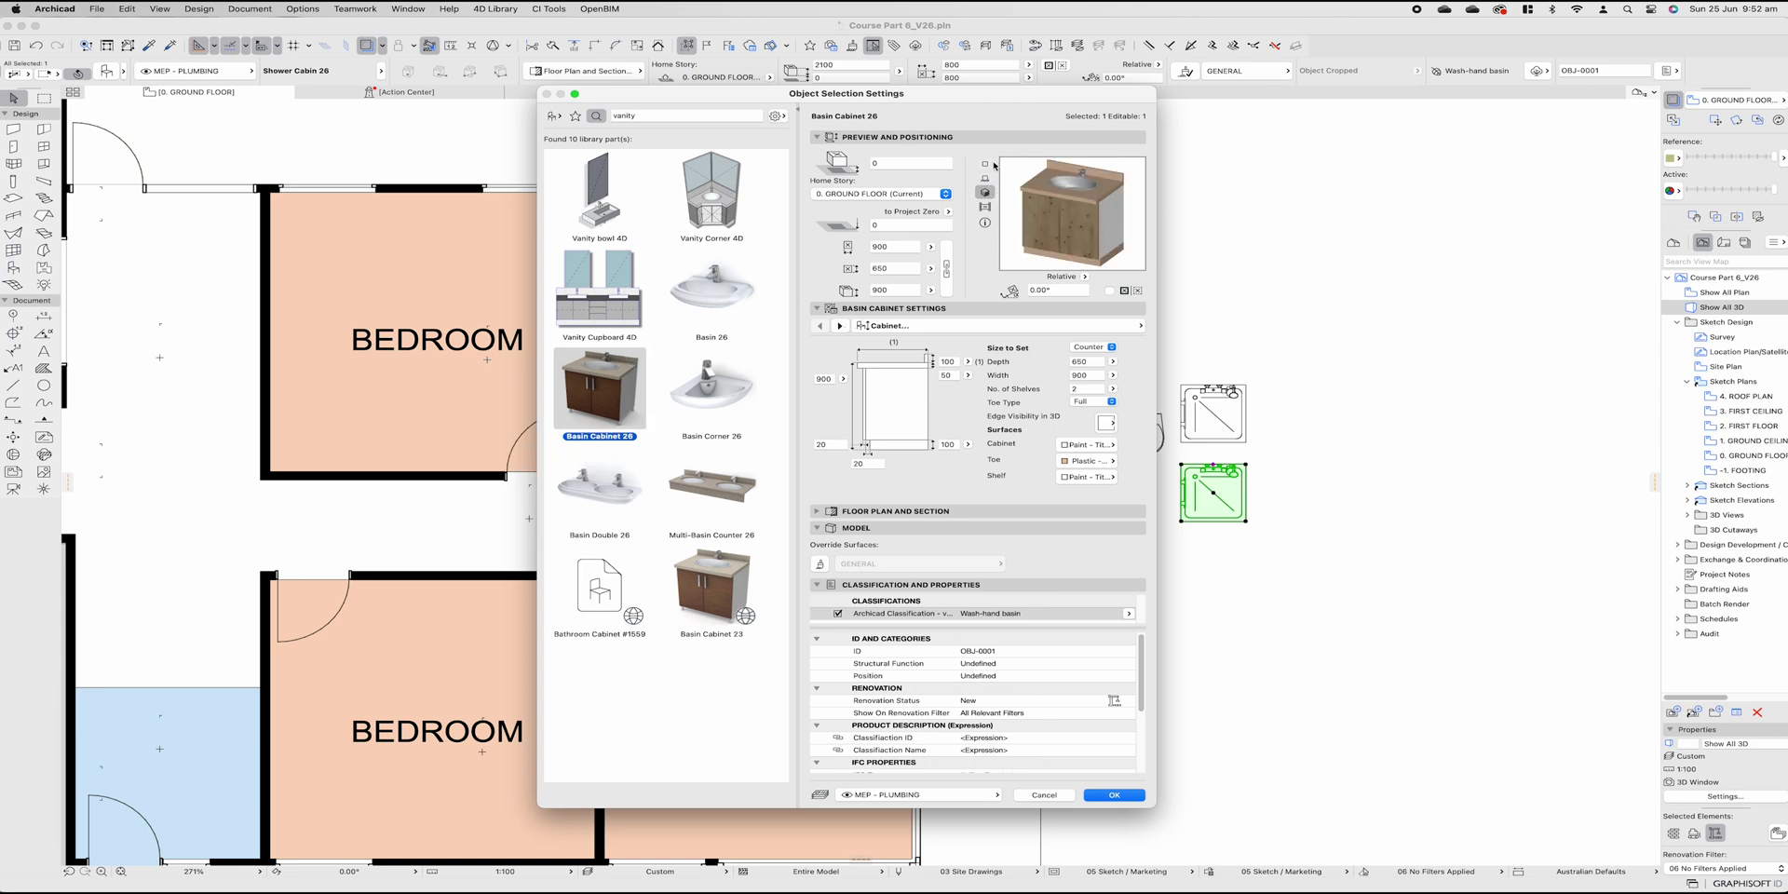
pyautogui.click(985, 164)
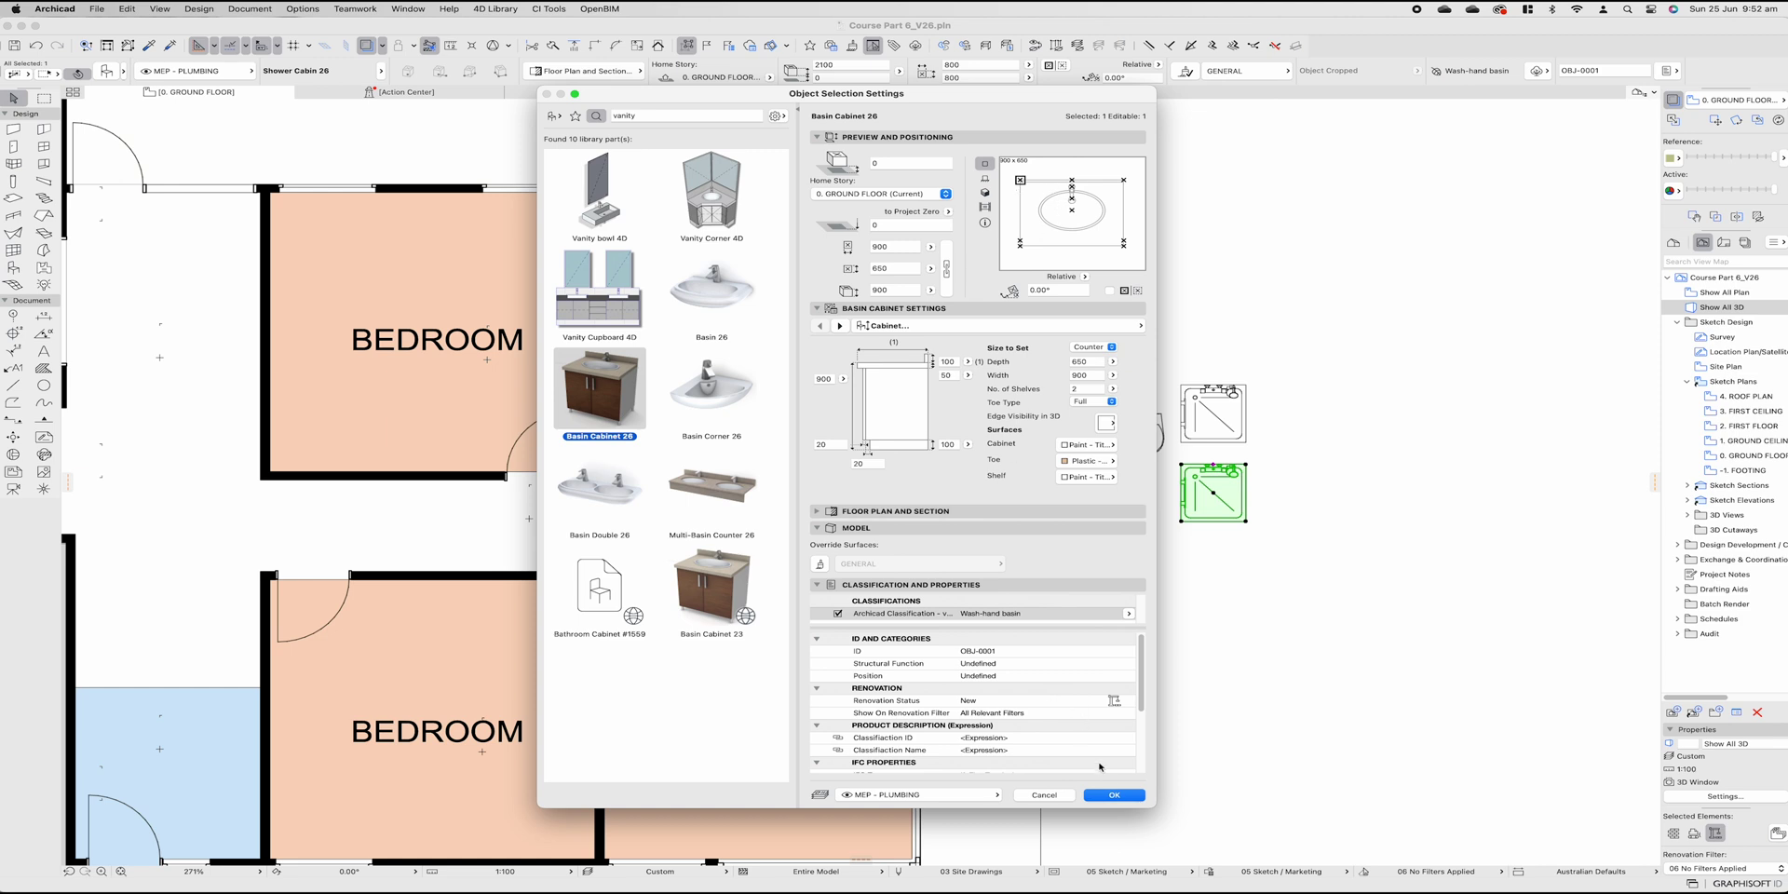
pyautogui.click(1115, 794)
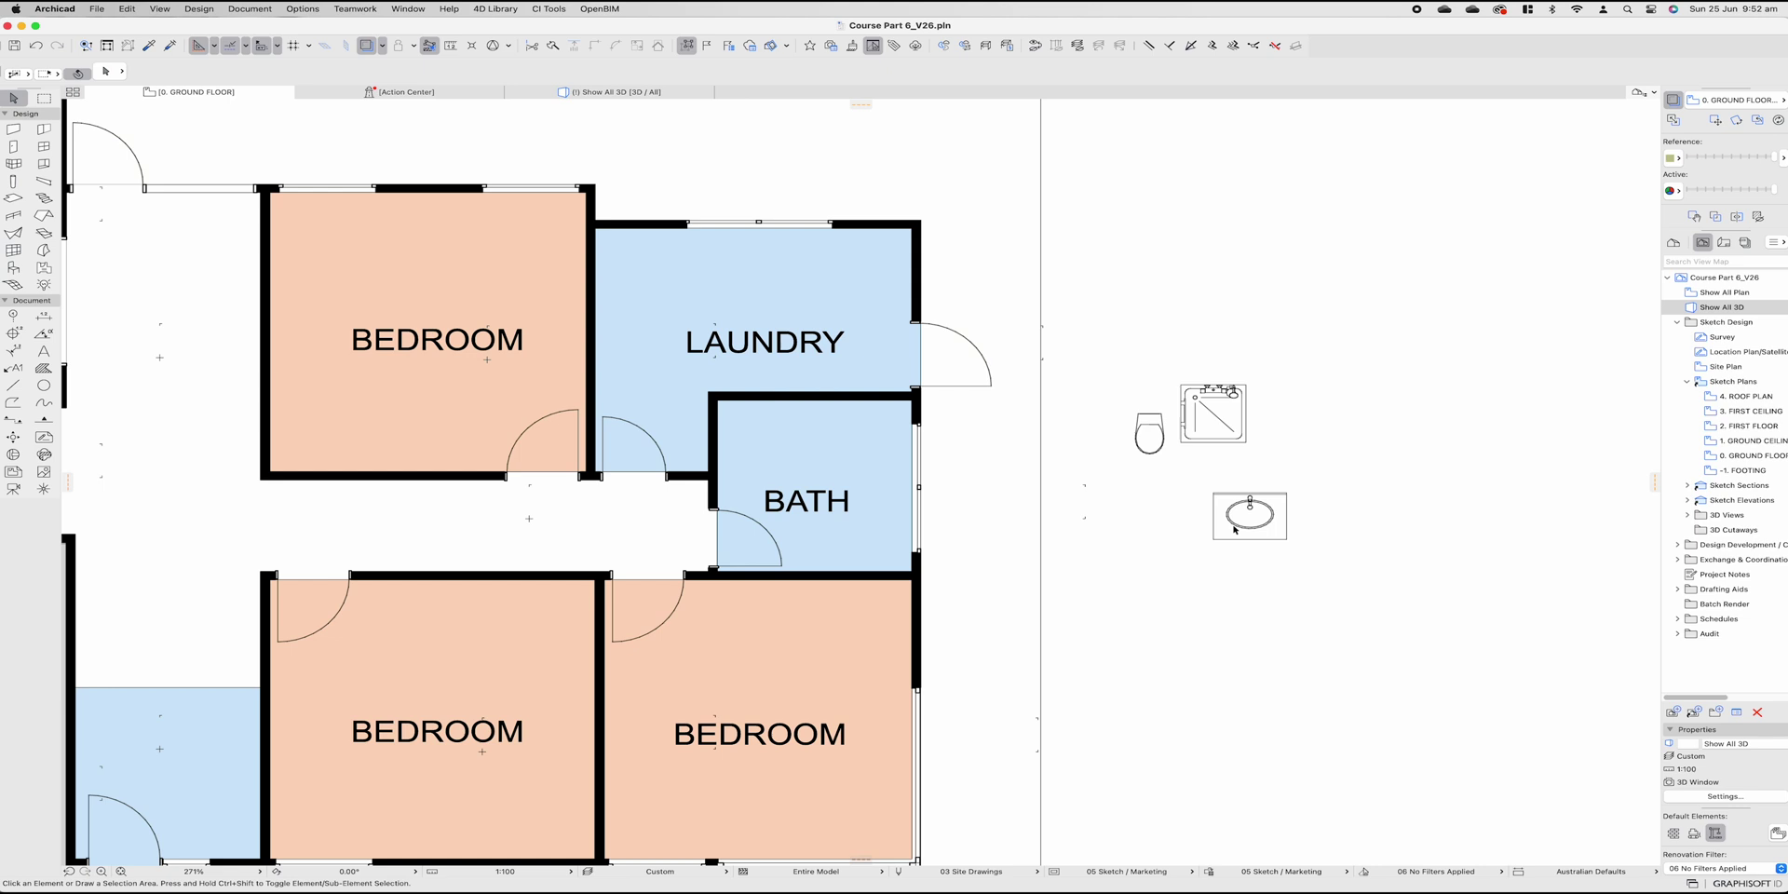
pyautogui.hscroll(3, 1241, 464)
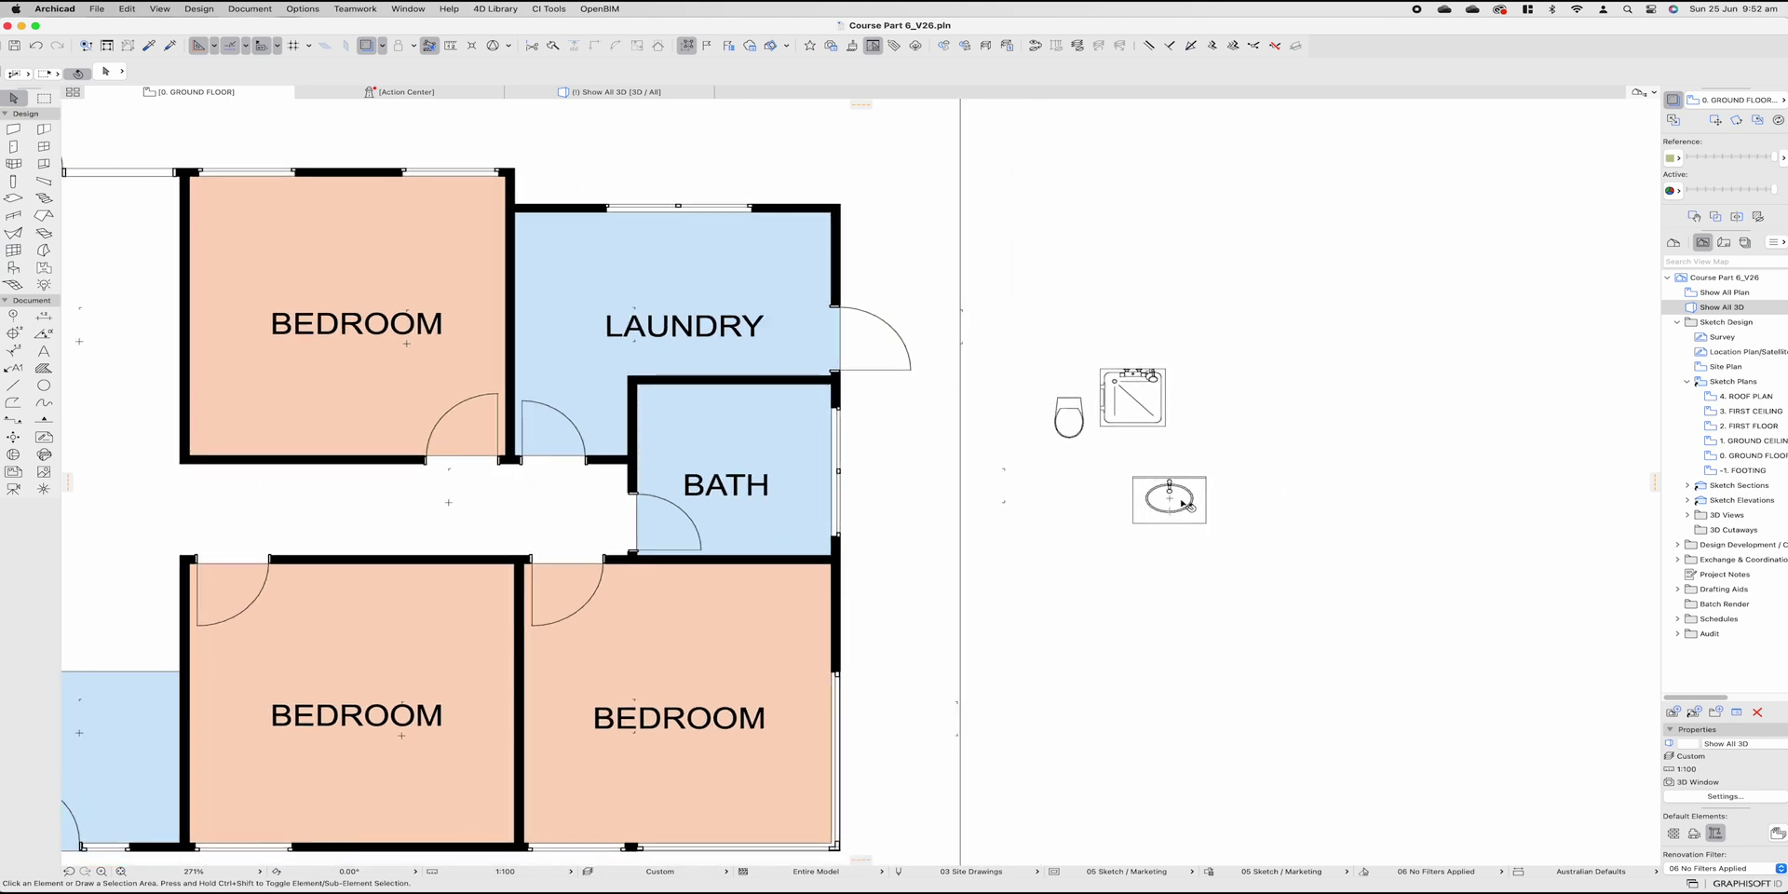
# Step: Rotate the basin cabinet 90 degrees after a quick measurement from the bathroom corner
pyautogui.press('m')
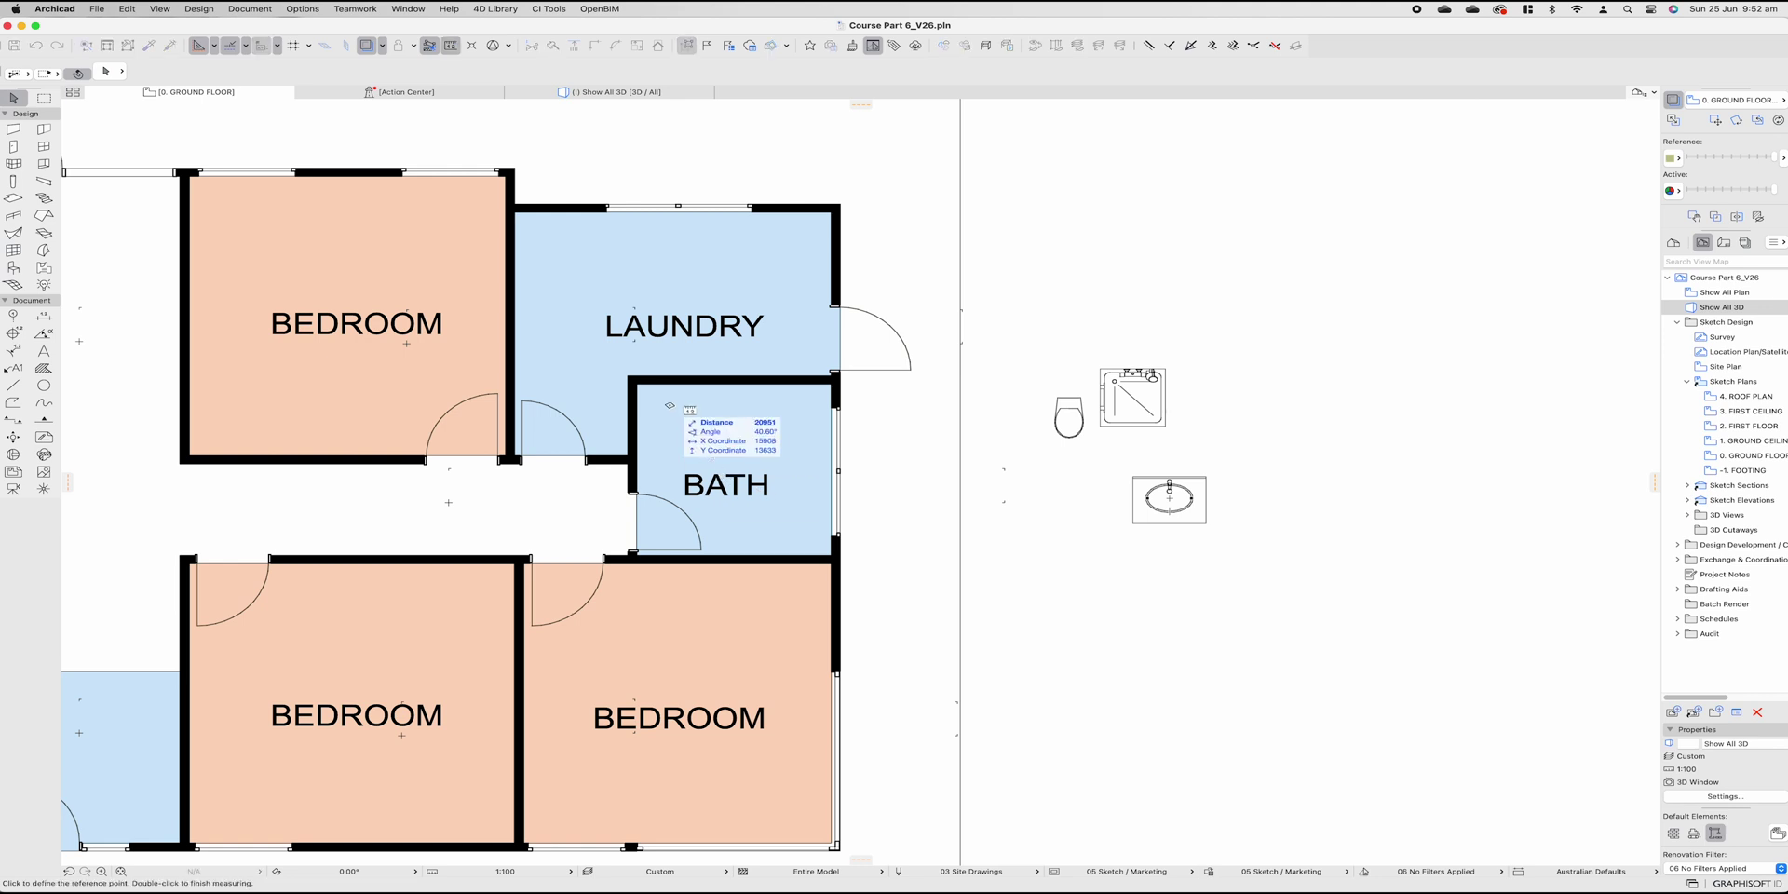
pyautogui.click(634, 382)
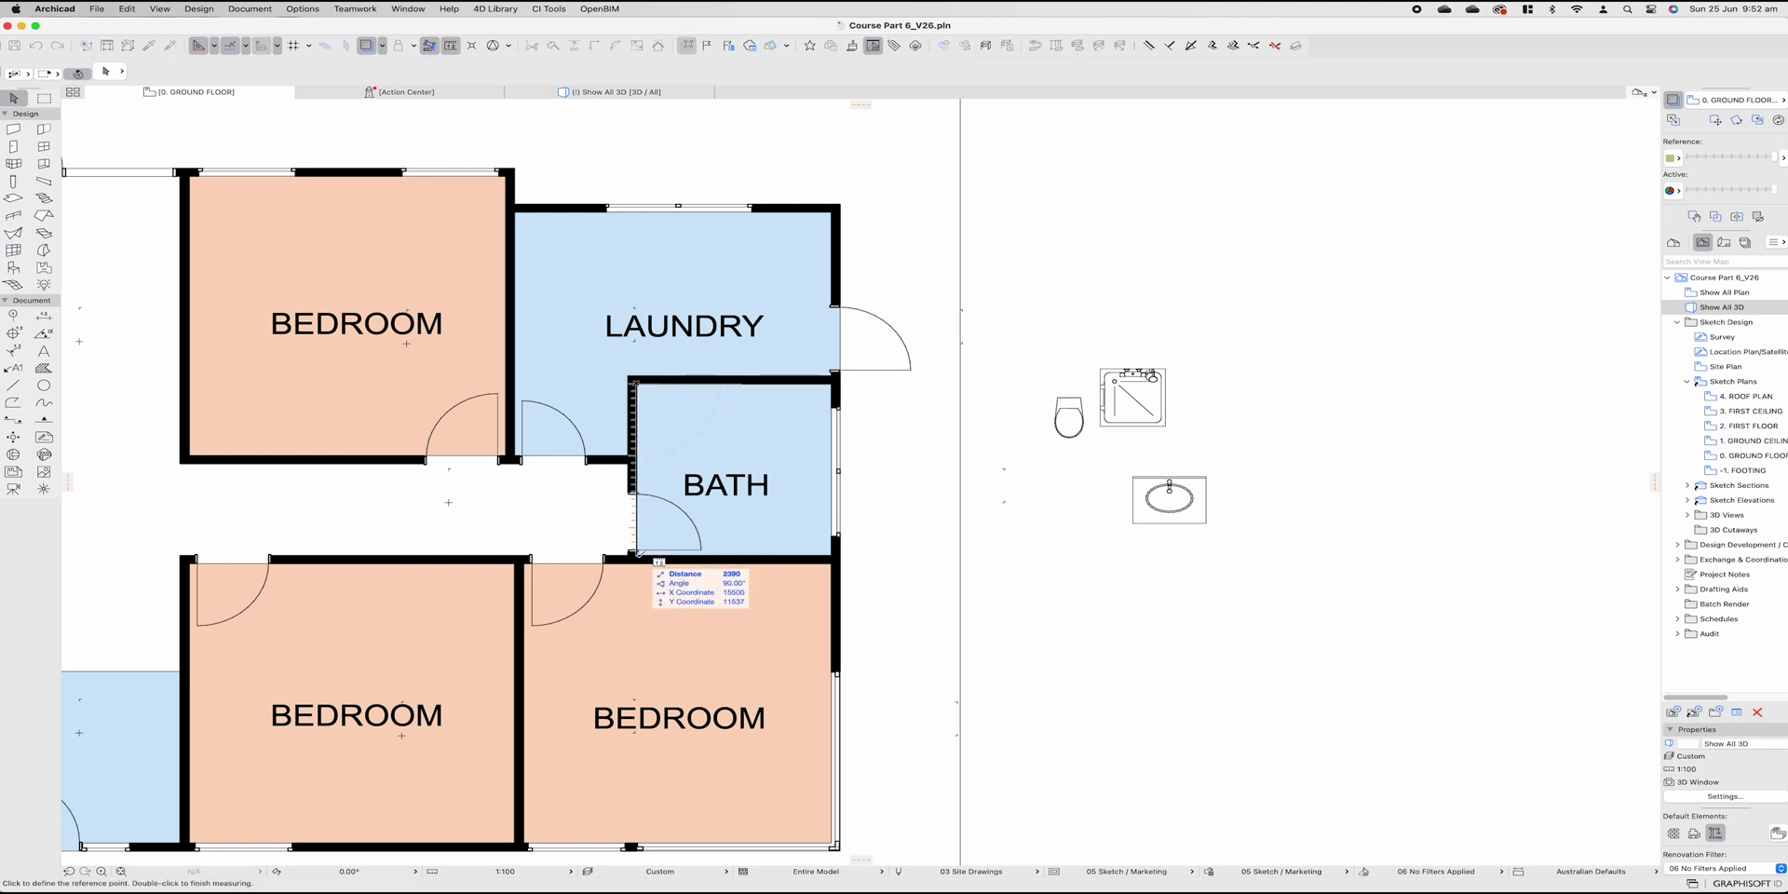
pyautogui.press('Escape')
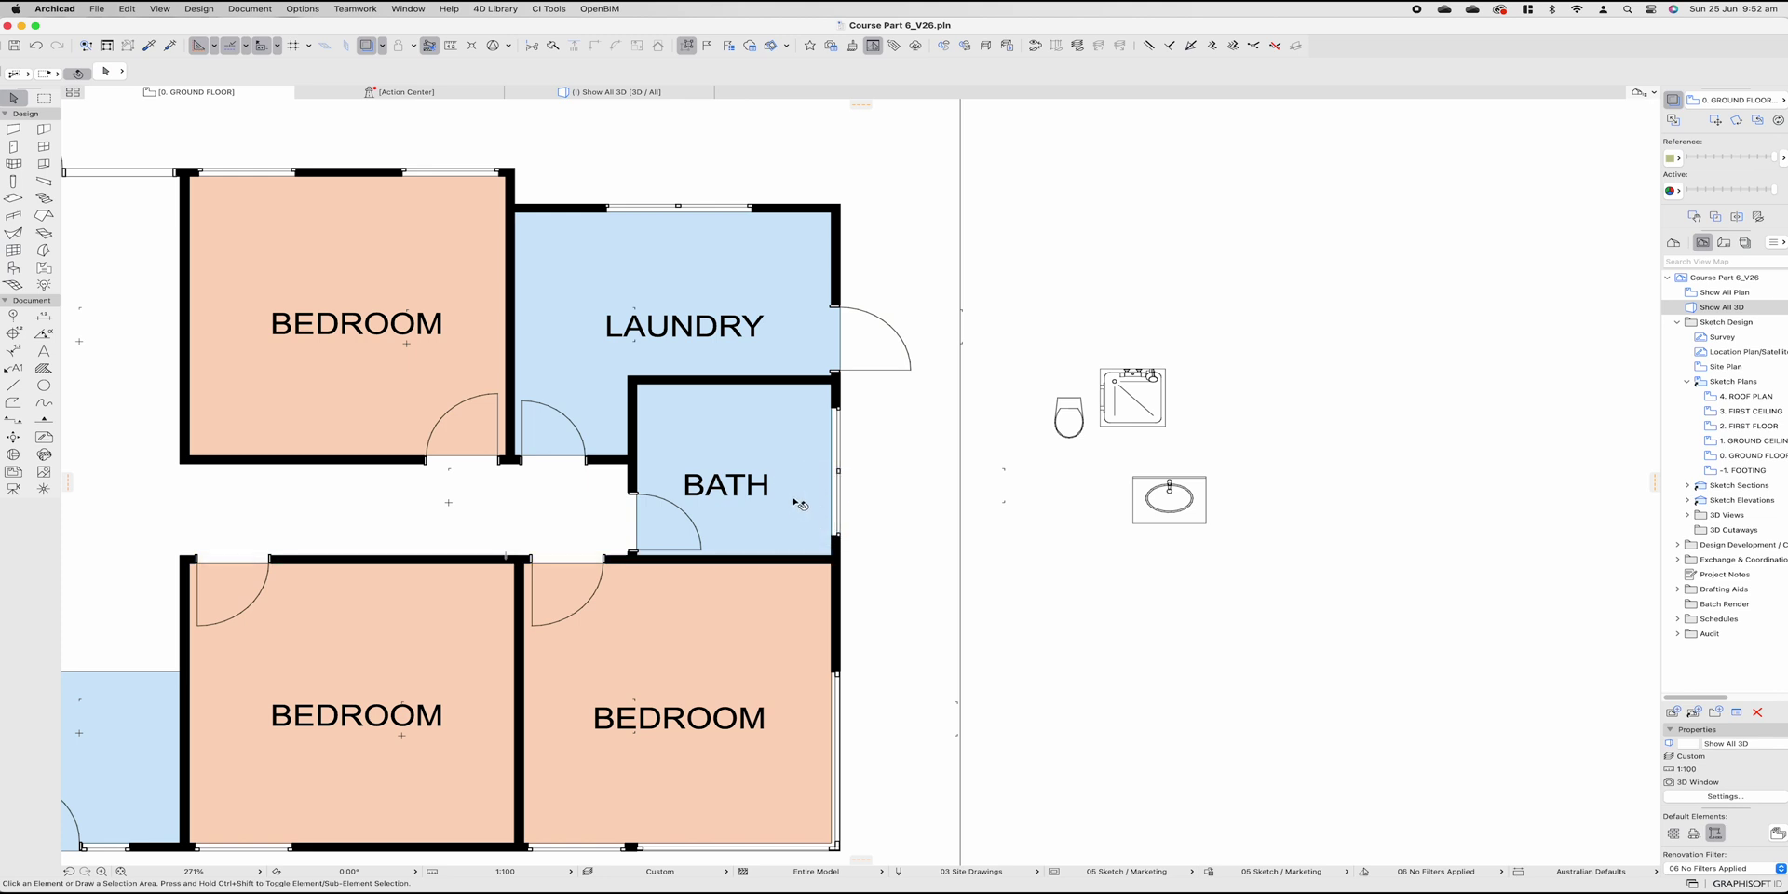
pyautogui.scroll(-2, 799, 504)
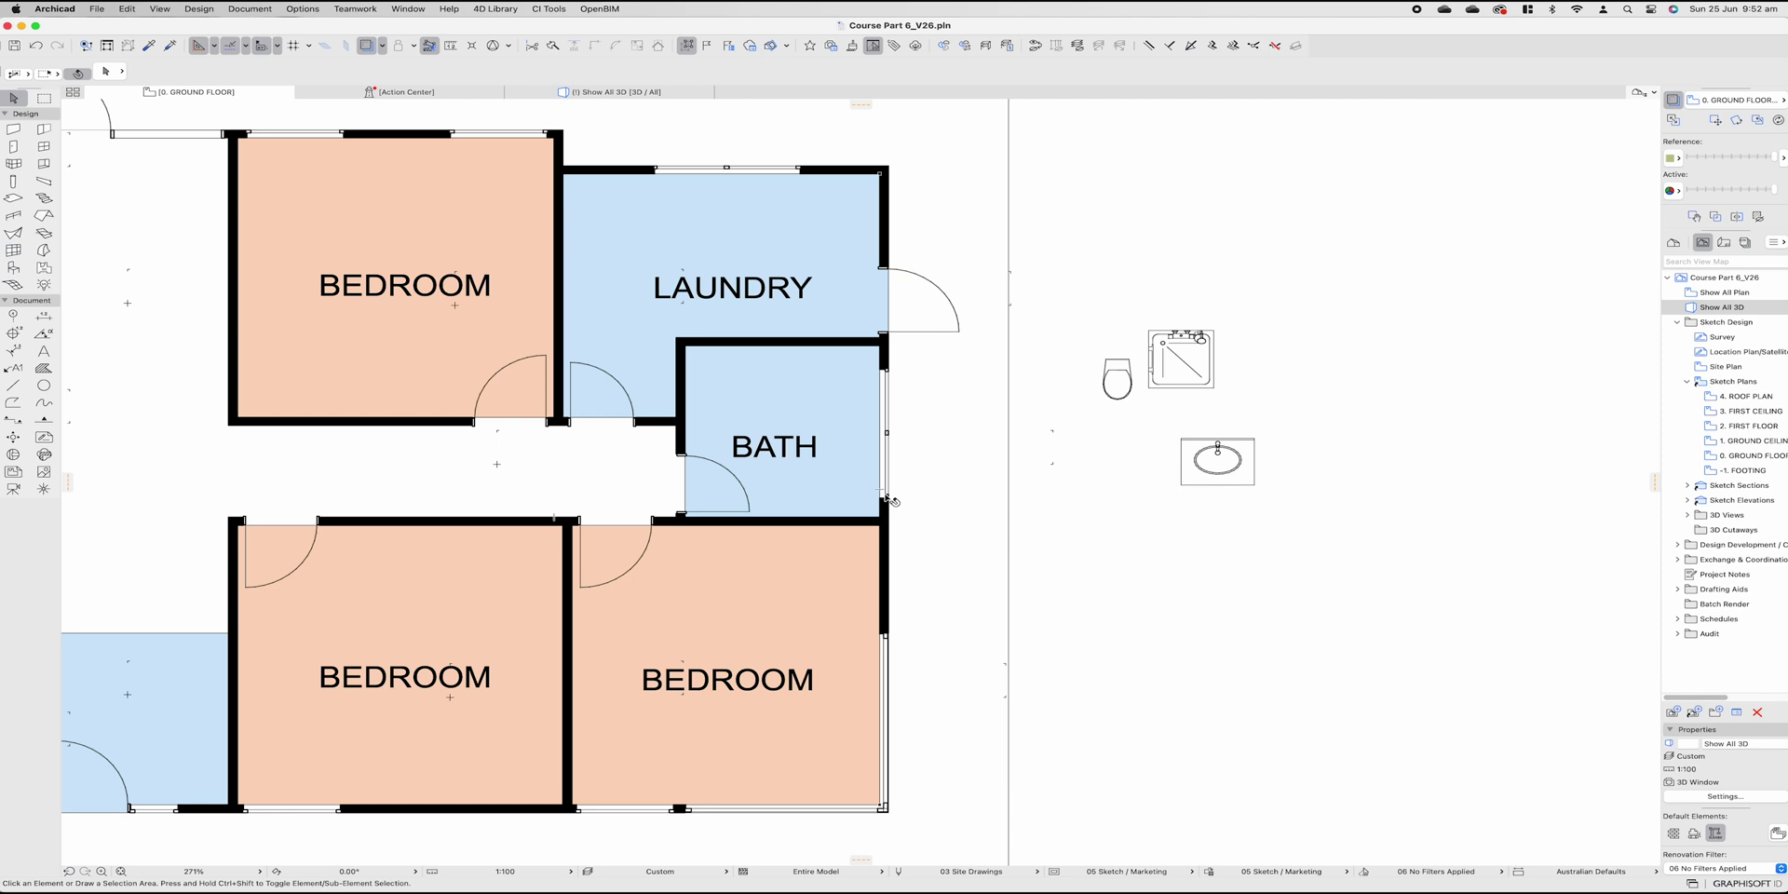
pyautogui.click(1234, 466)
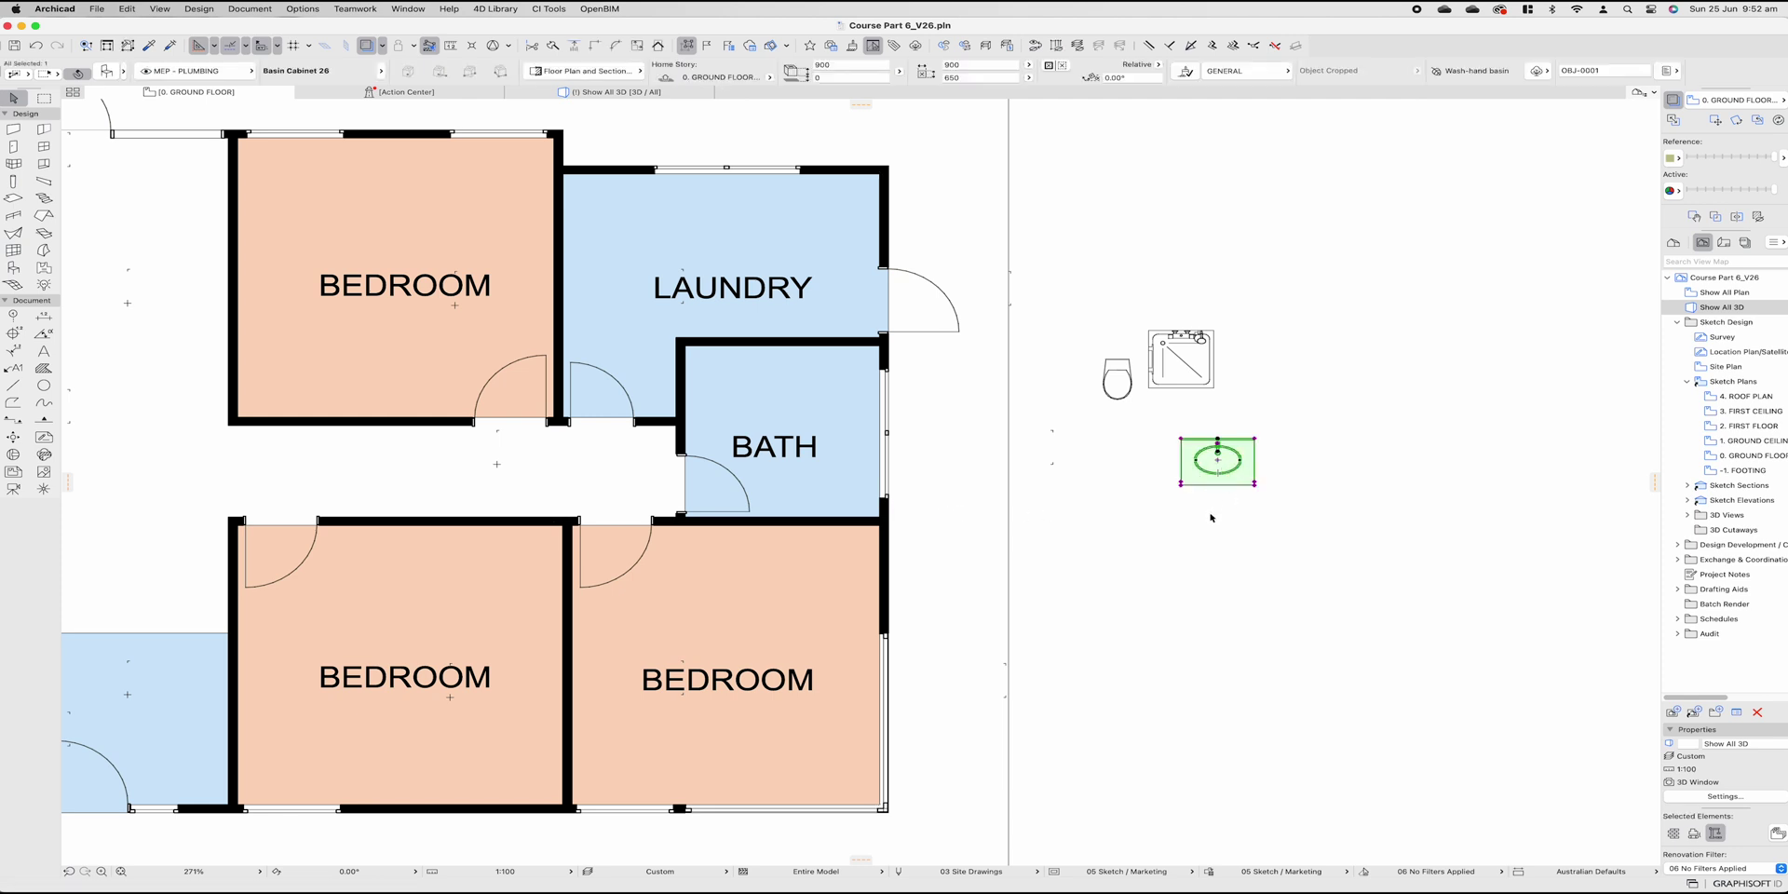
pyautogui.press('super+e')
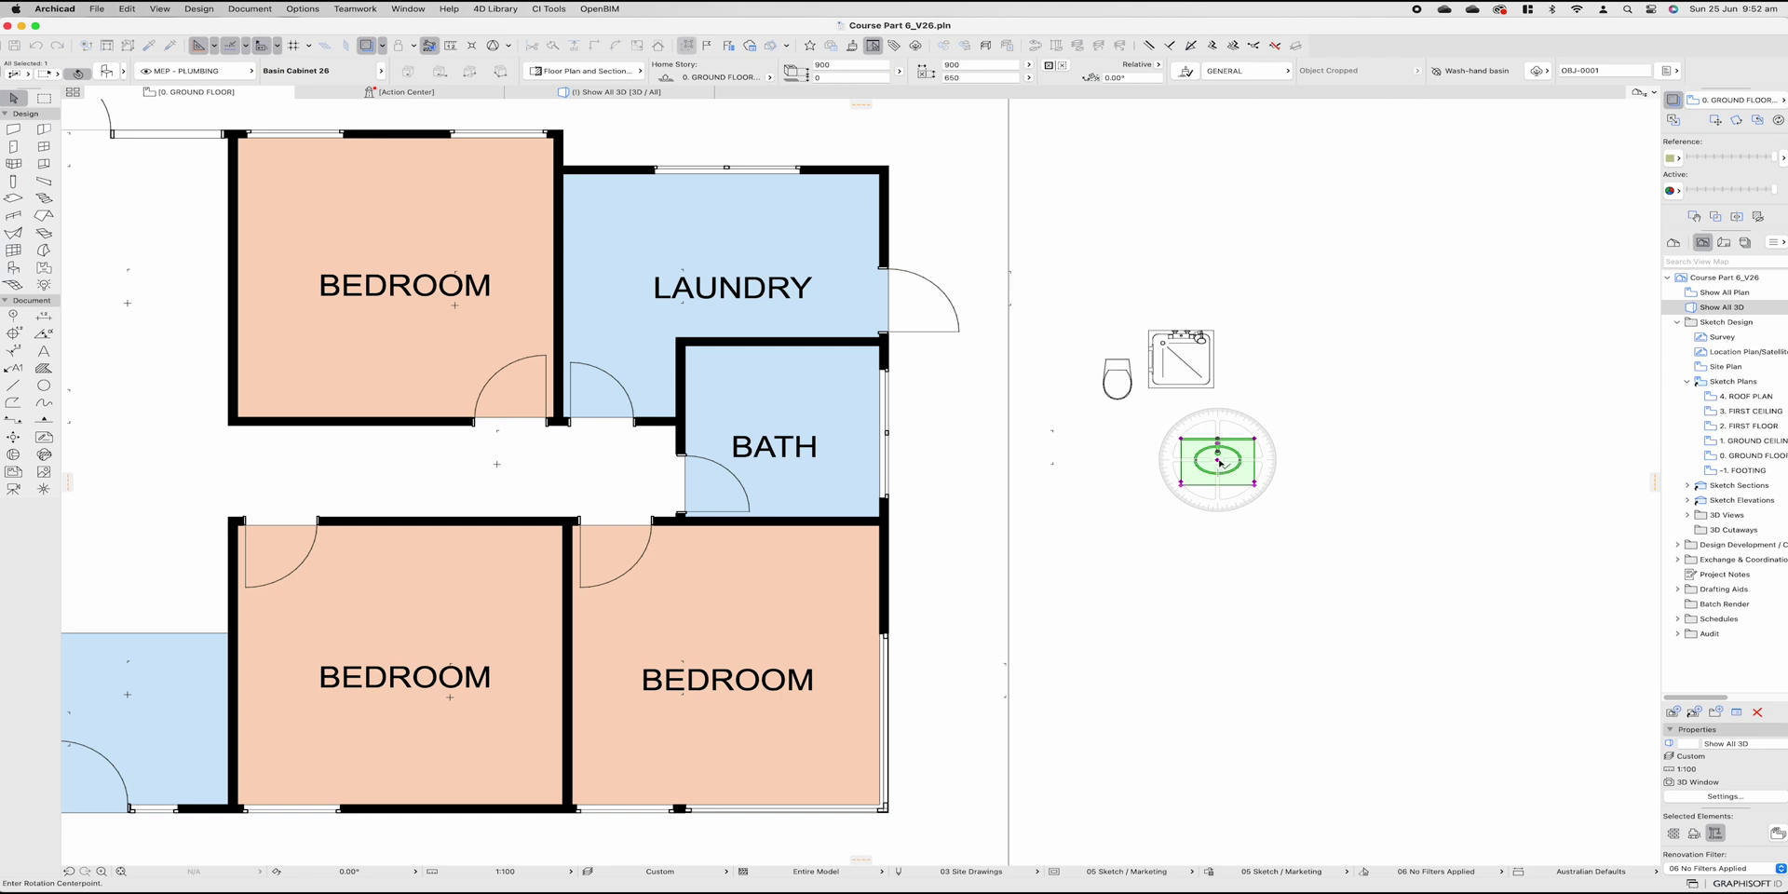
pyautogui.click(1218, 460)
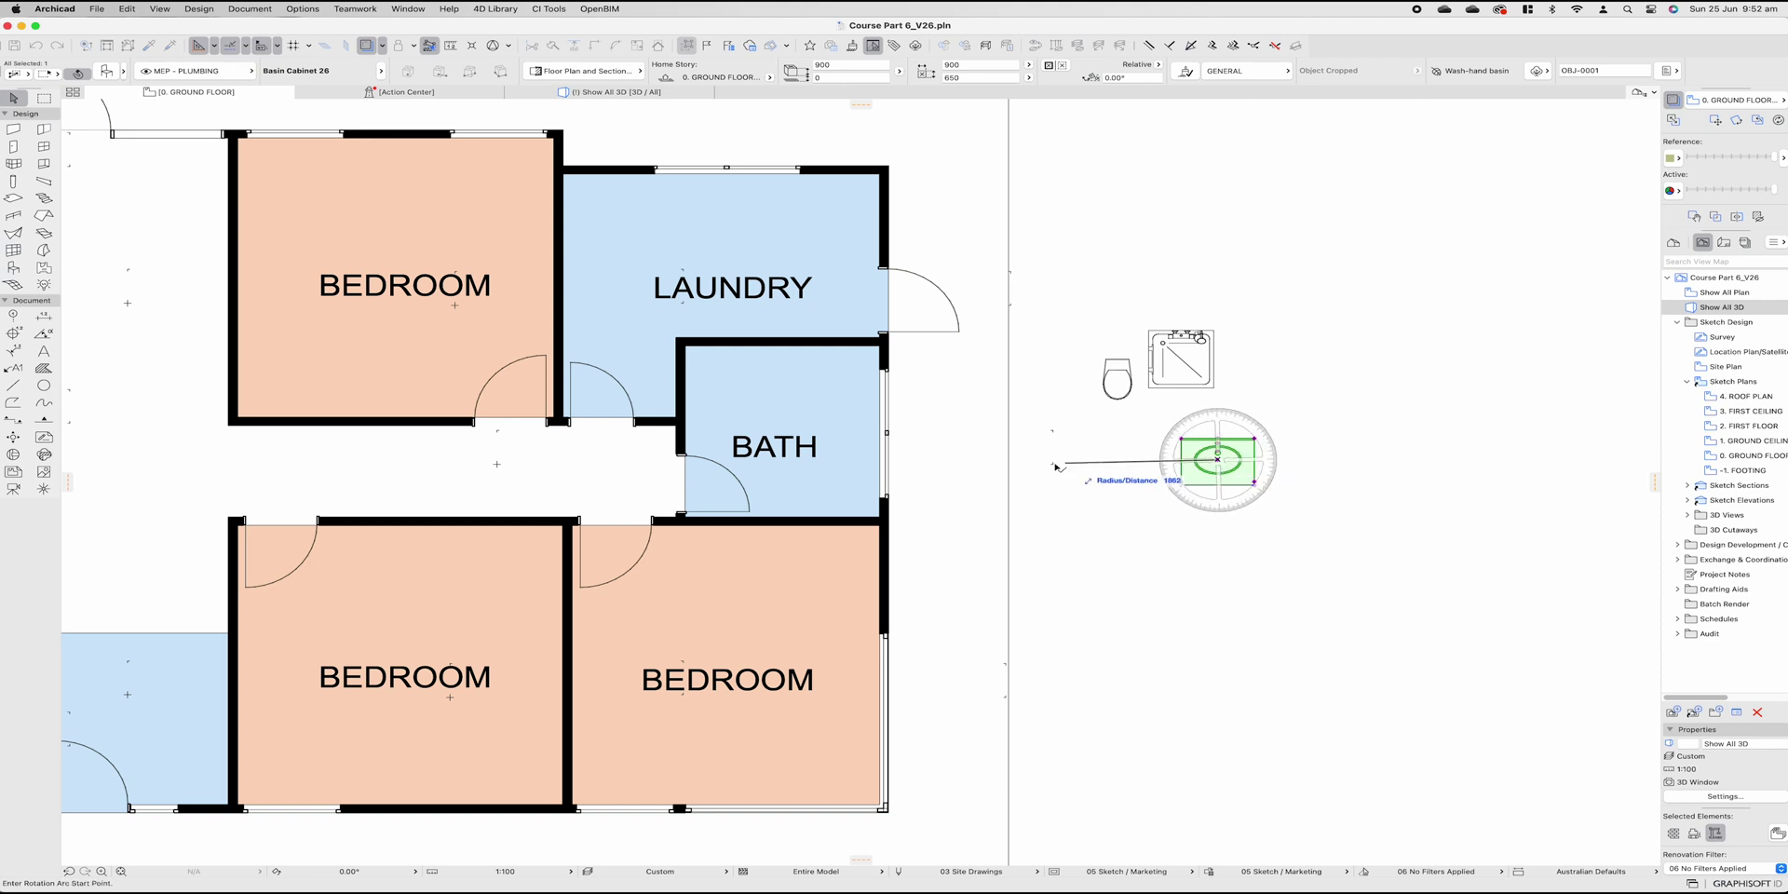
pyautogui.click(943, 459)
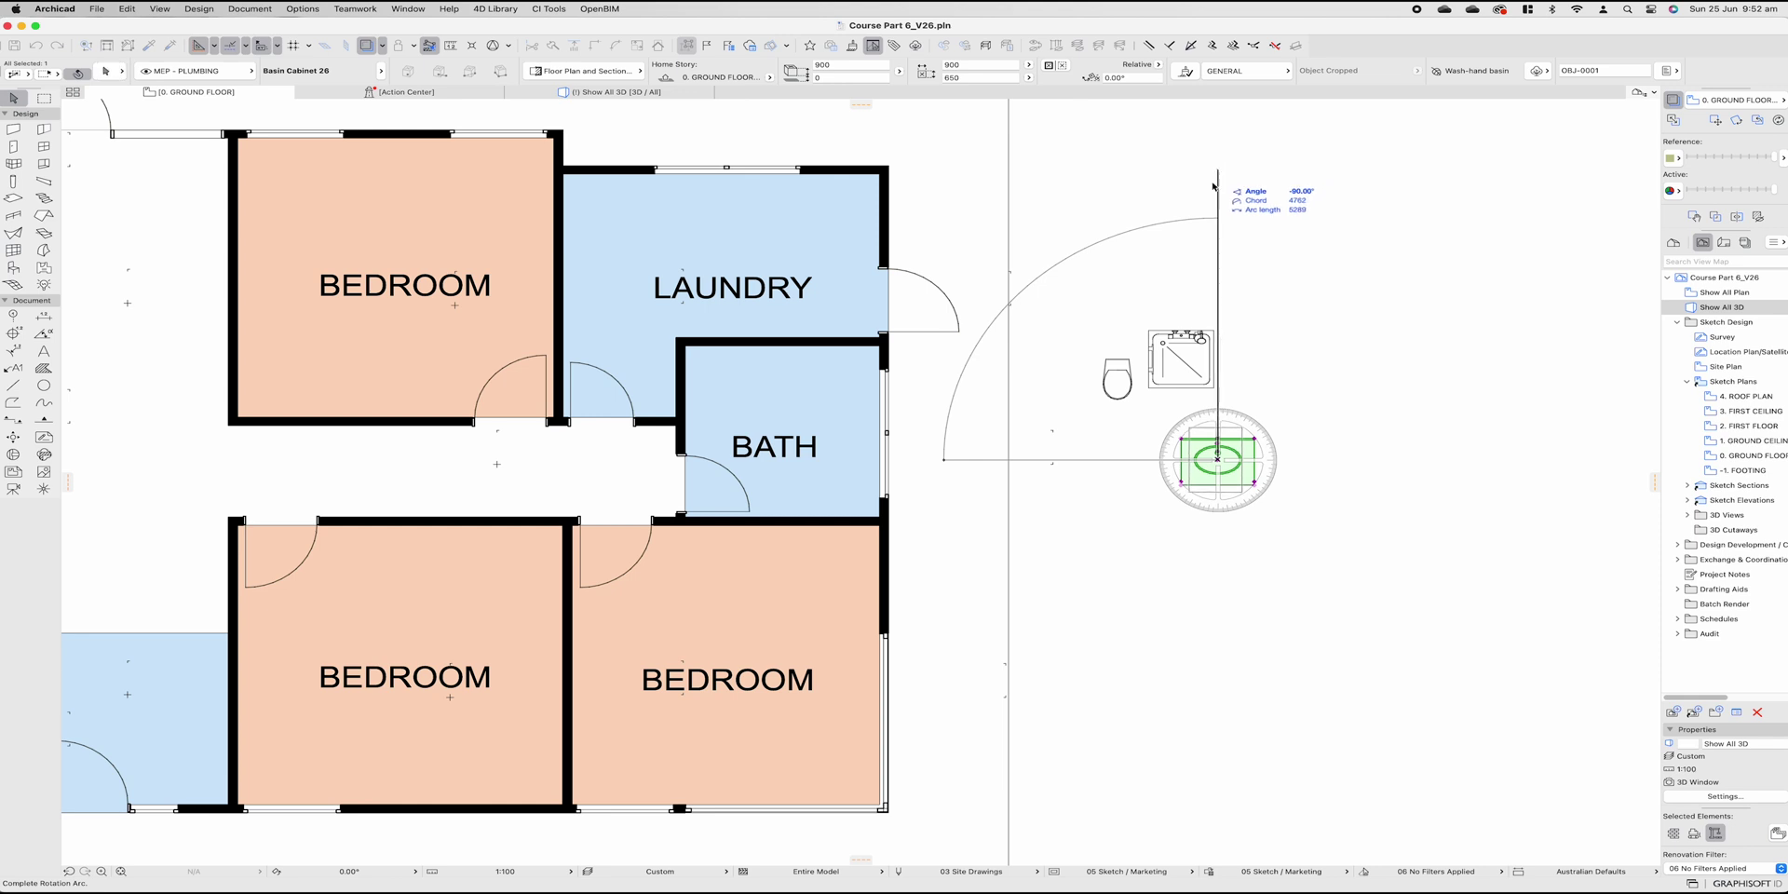
pyautogui.click(1219, 164)
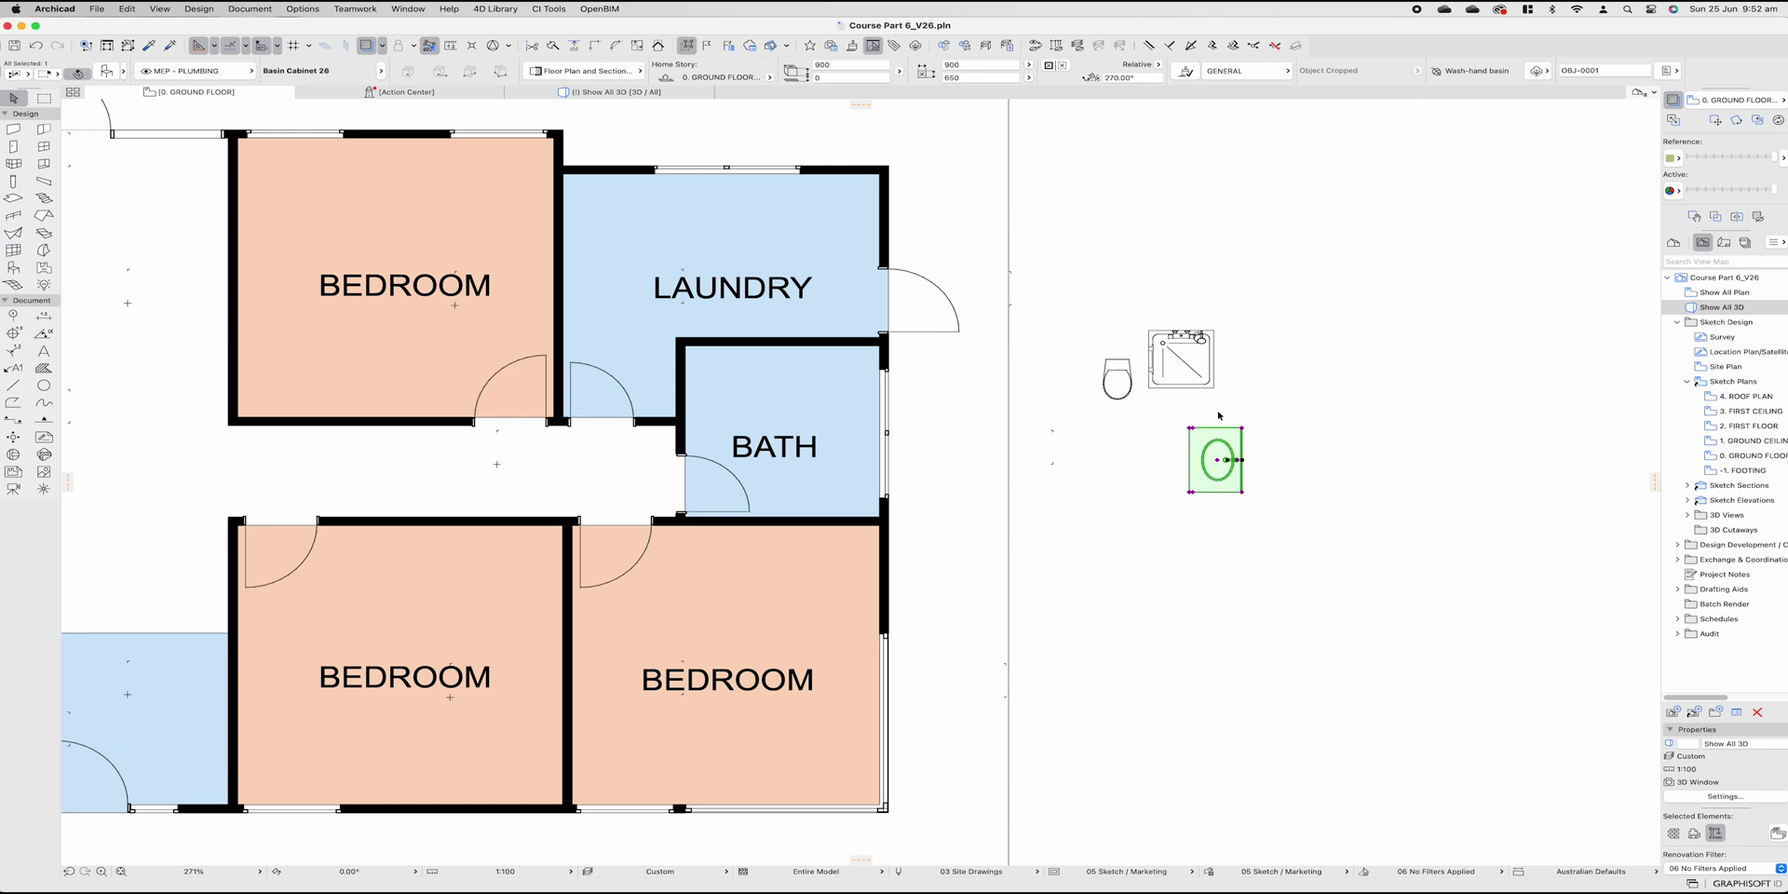
# Step: Move the basin cabinet into the bathroom's lower right corner
pyautogui.press('super+d')
pyautogui.click(1242, 492)
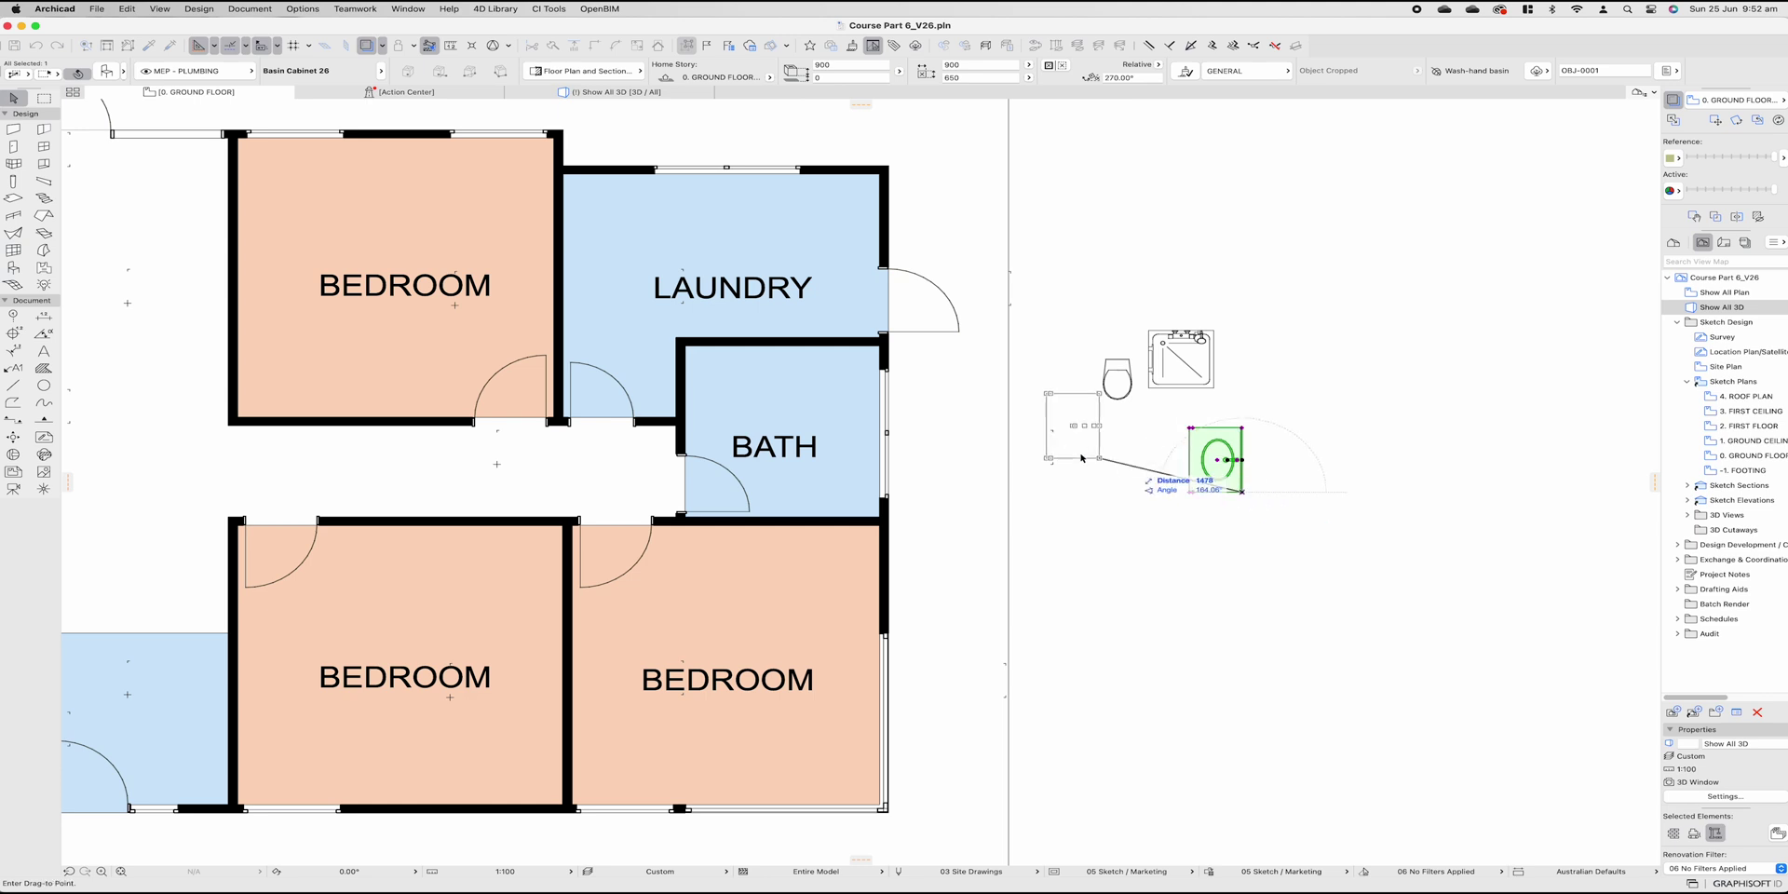
pyautogui.click(881, 517)
pyautogui.press('Escape')
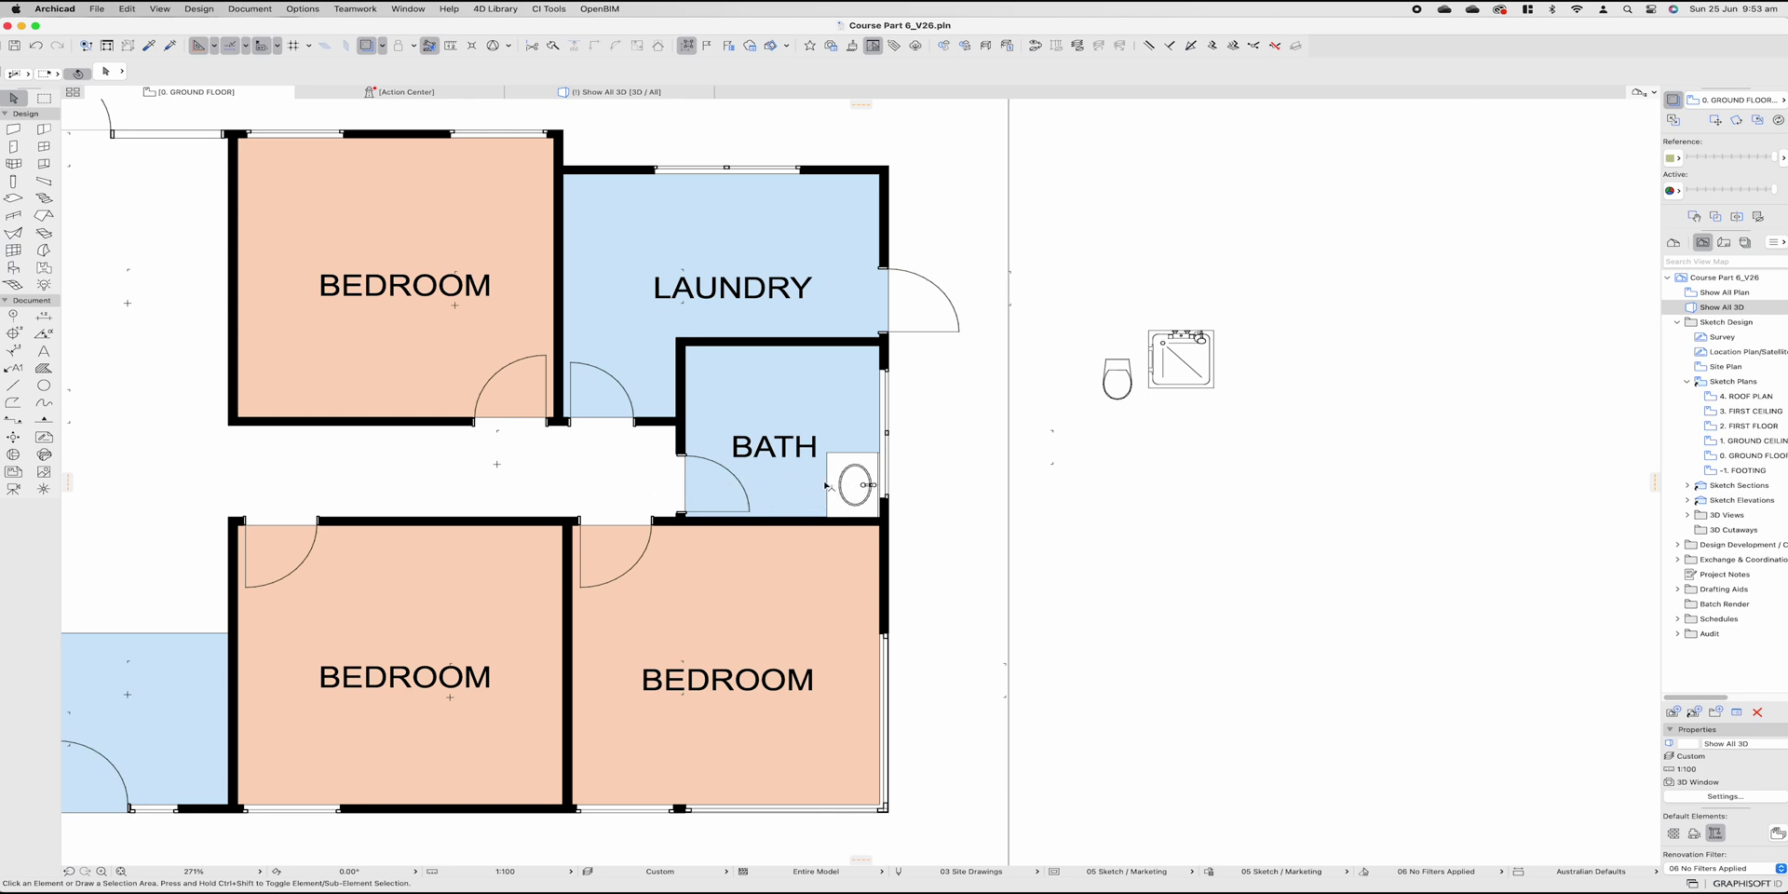
# Step: Rotate the shower cabin a quarter turn and move it into the bathroom above the basin
pyautogui.click(1188, 362)
pyautogui.press('super+e')
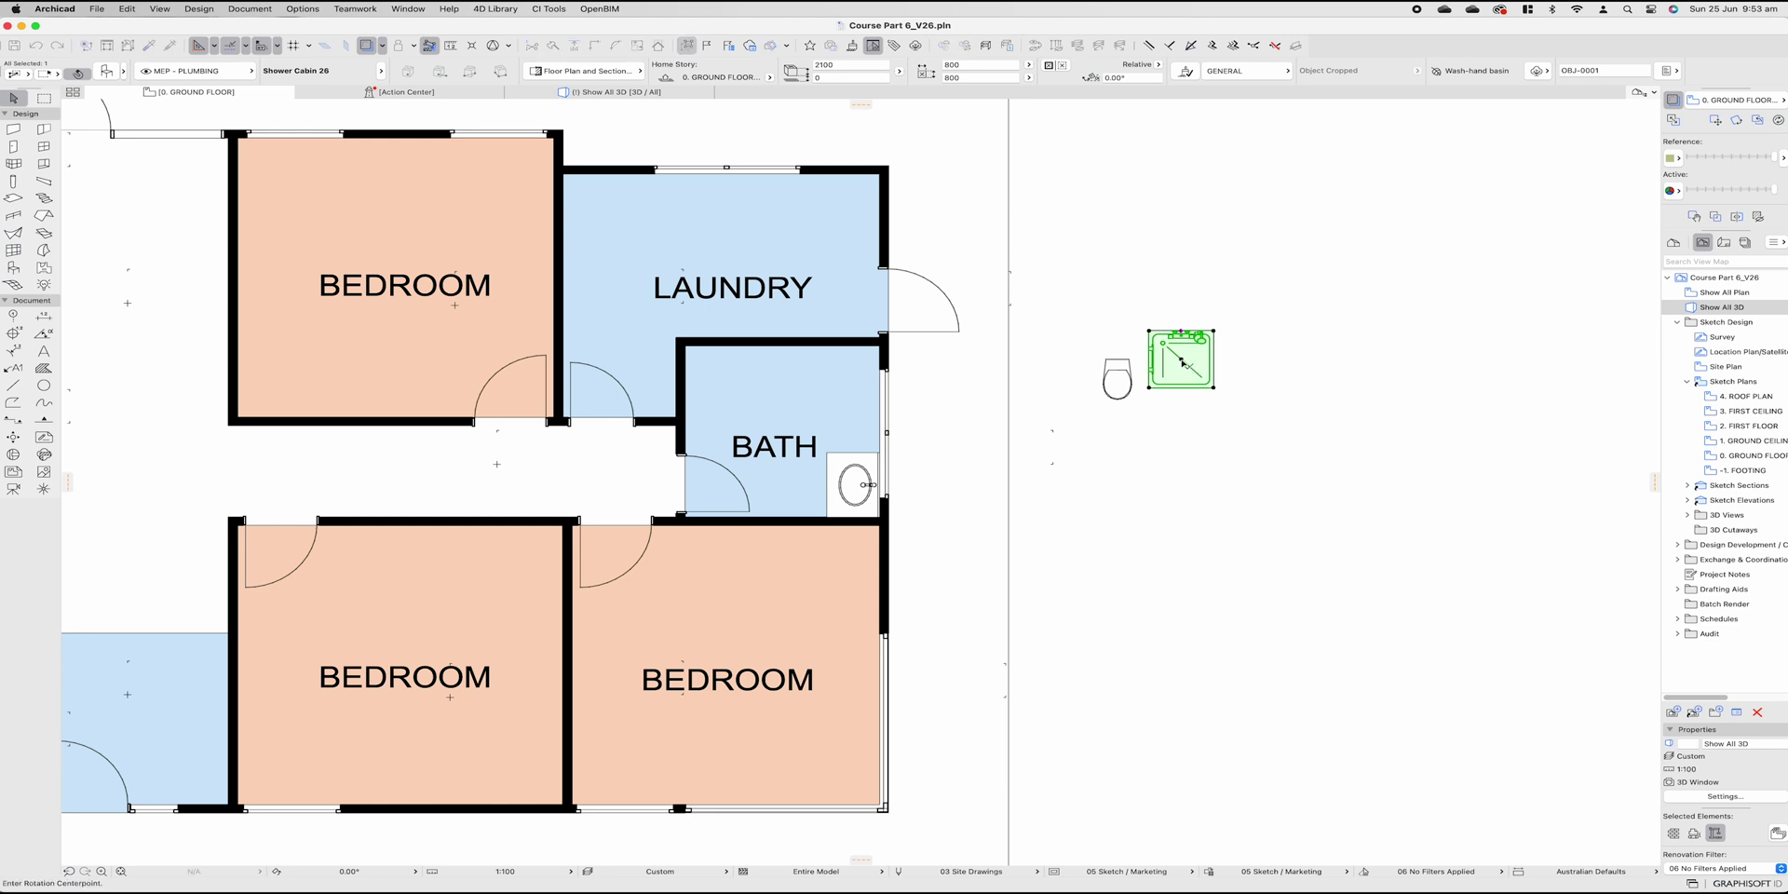
pyautogui.click(1181, 359)
pyautogui.click(1181, 439)
pyautogui.click(1013, 360)
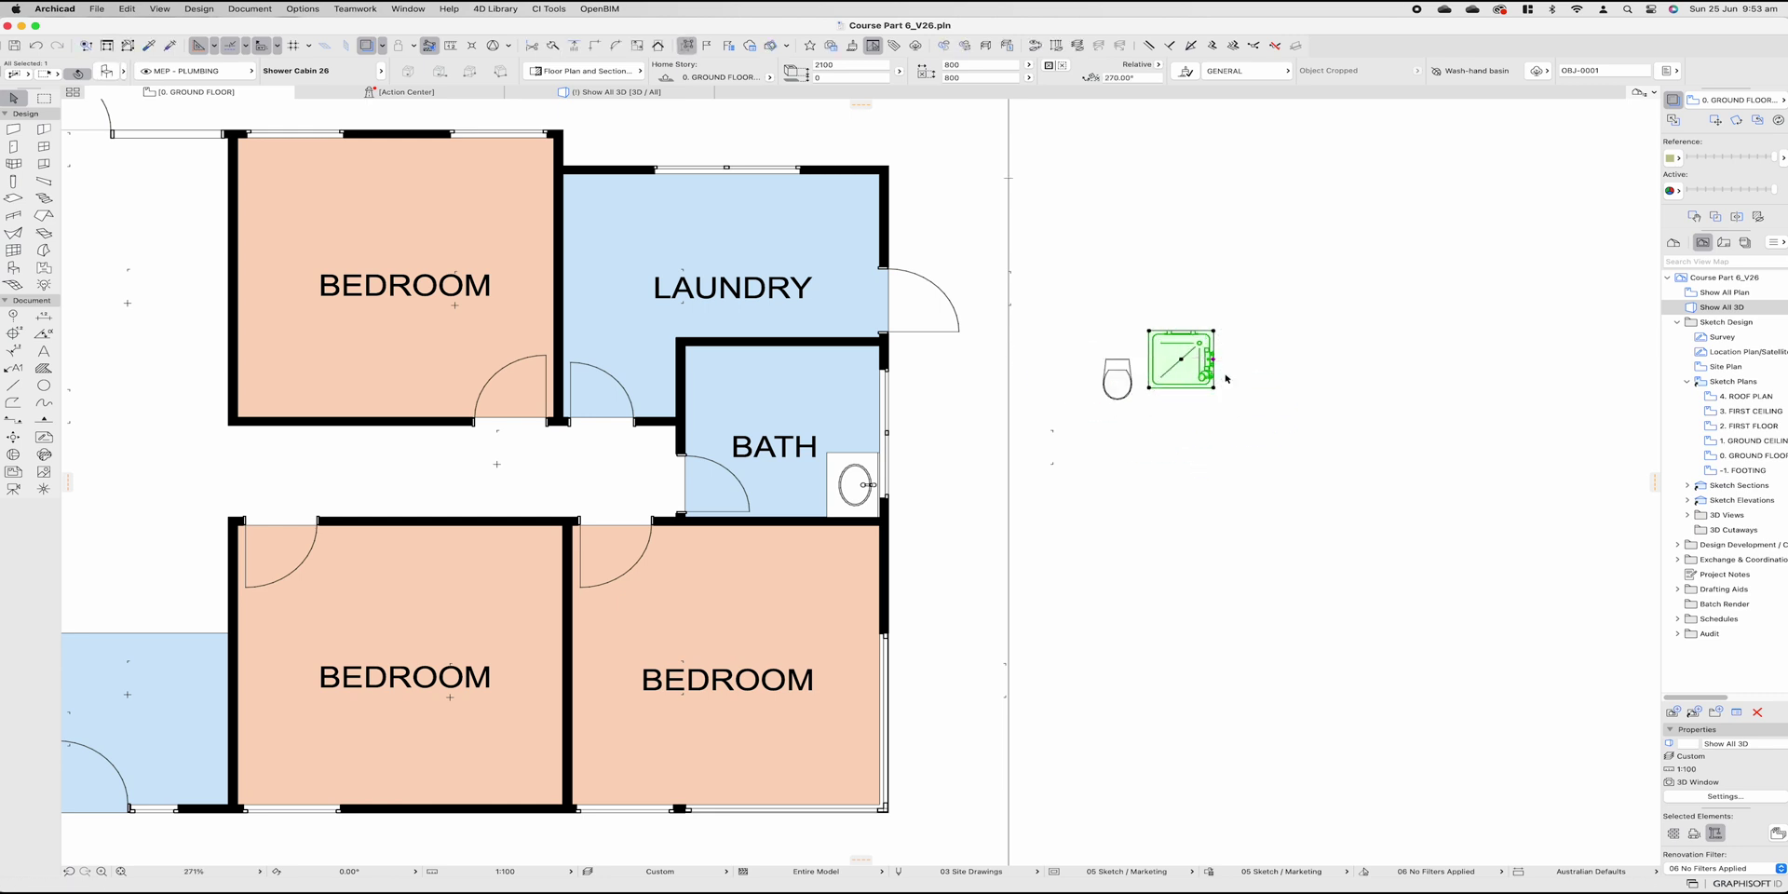
pyautogui.press('super+d')
pyautogui.click(1211, 387)
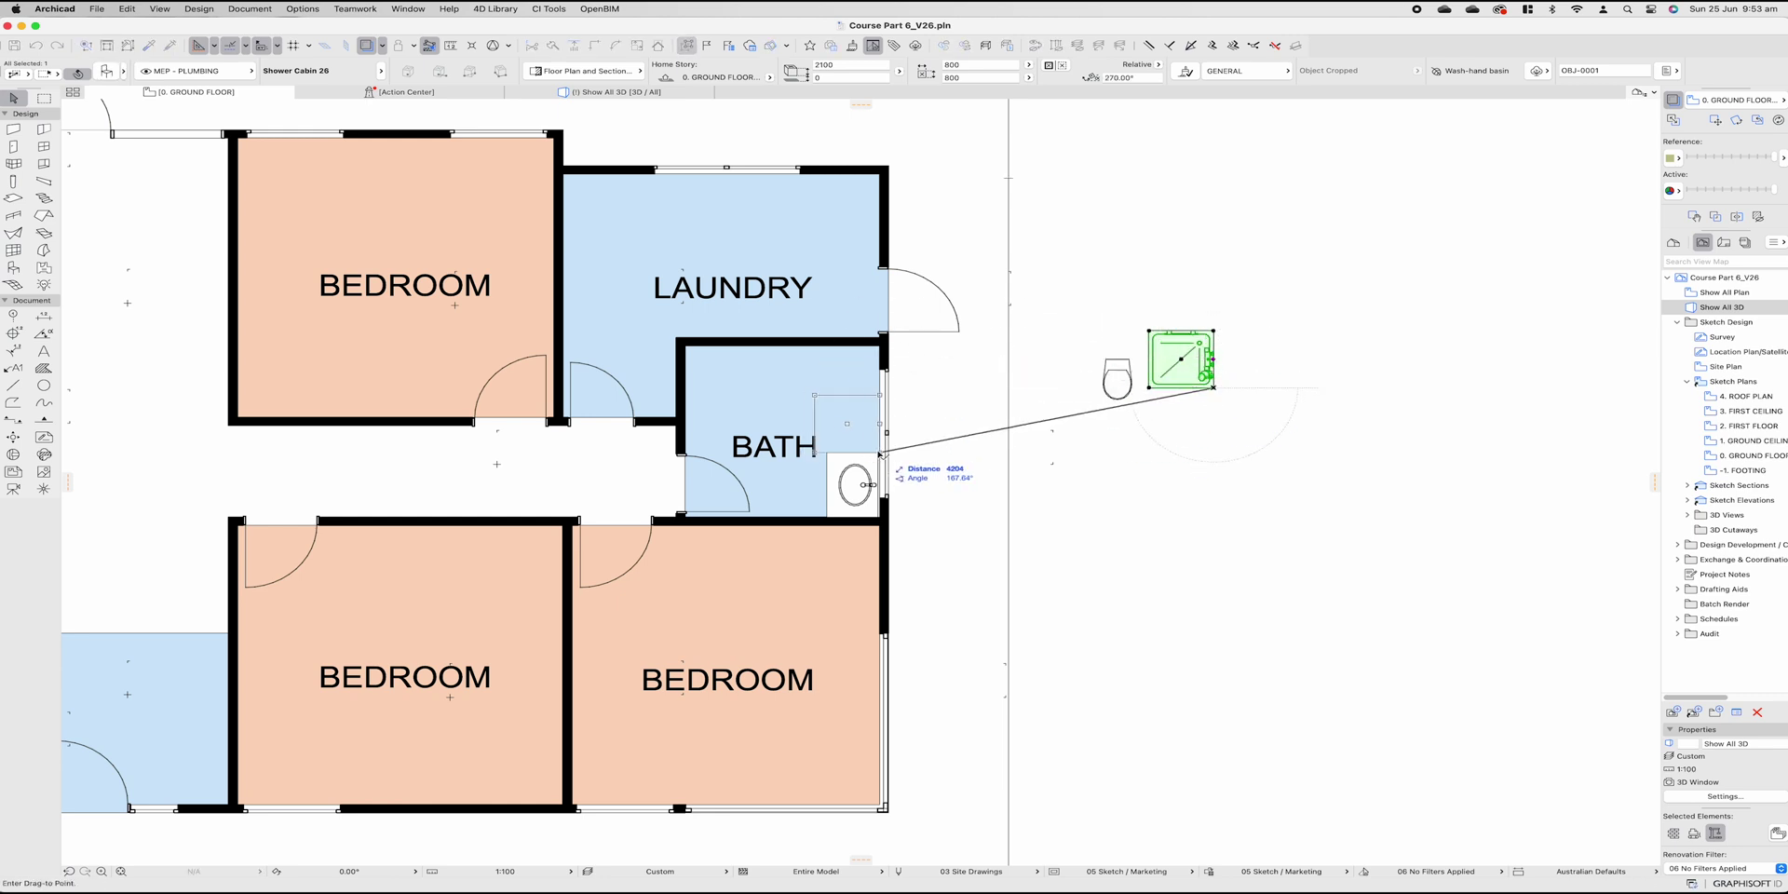
pyautogui.click(879, 454)
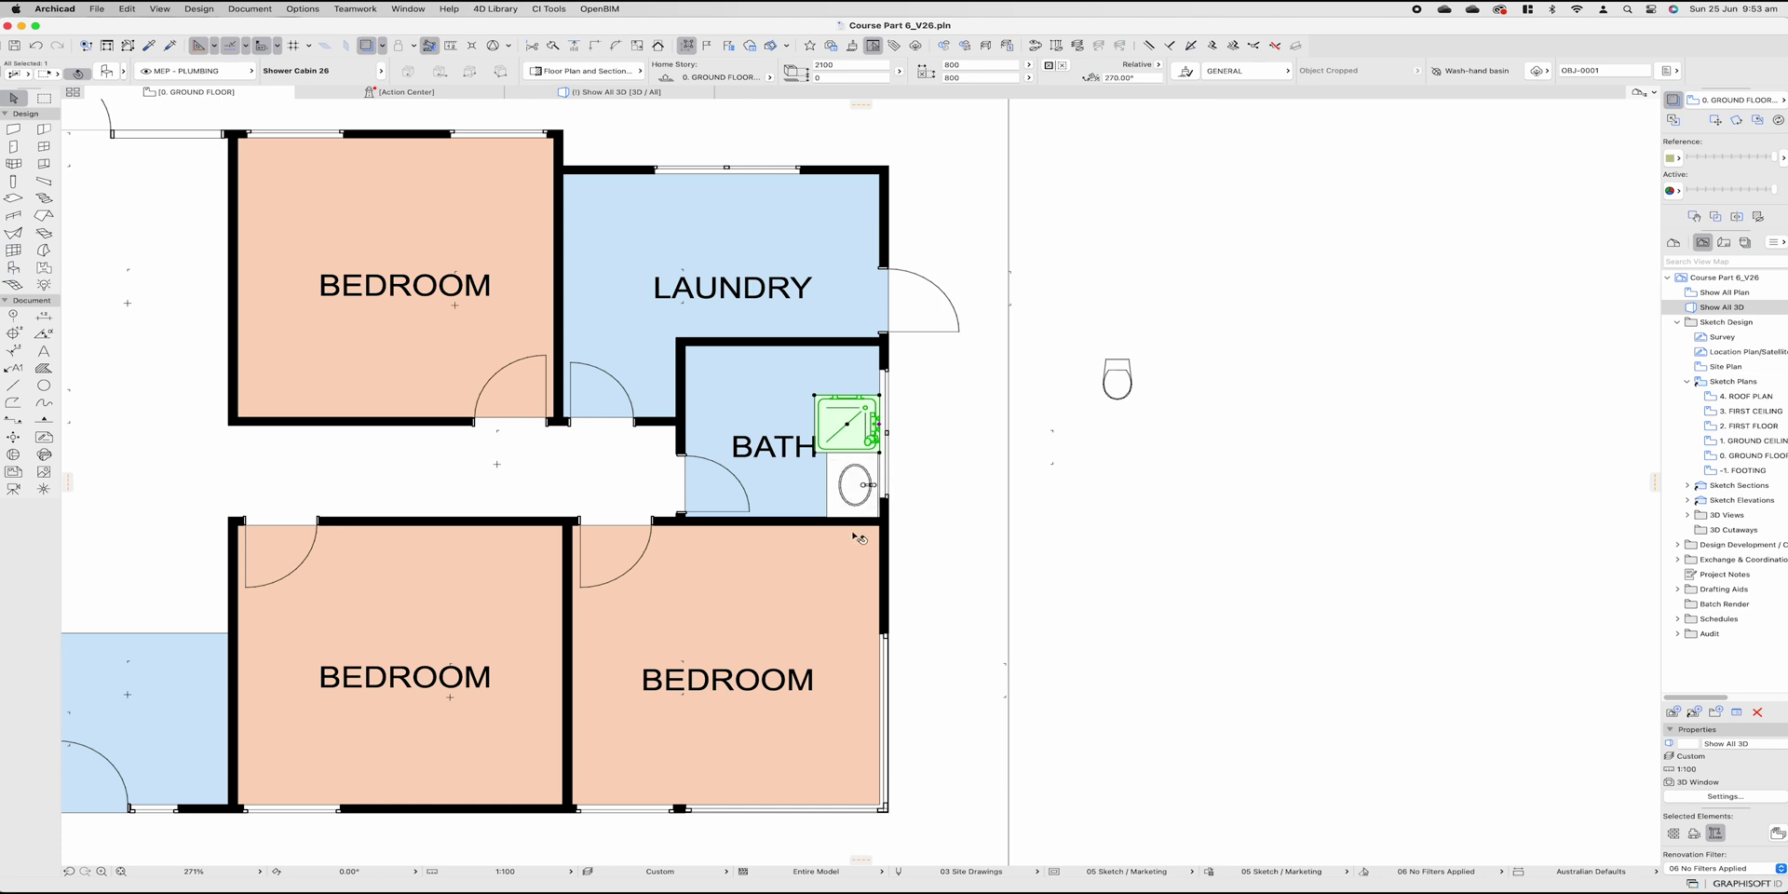
# Step: Nudge the shower cabin up by 100
pyautogui.press('m')
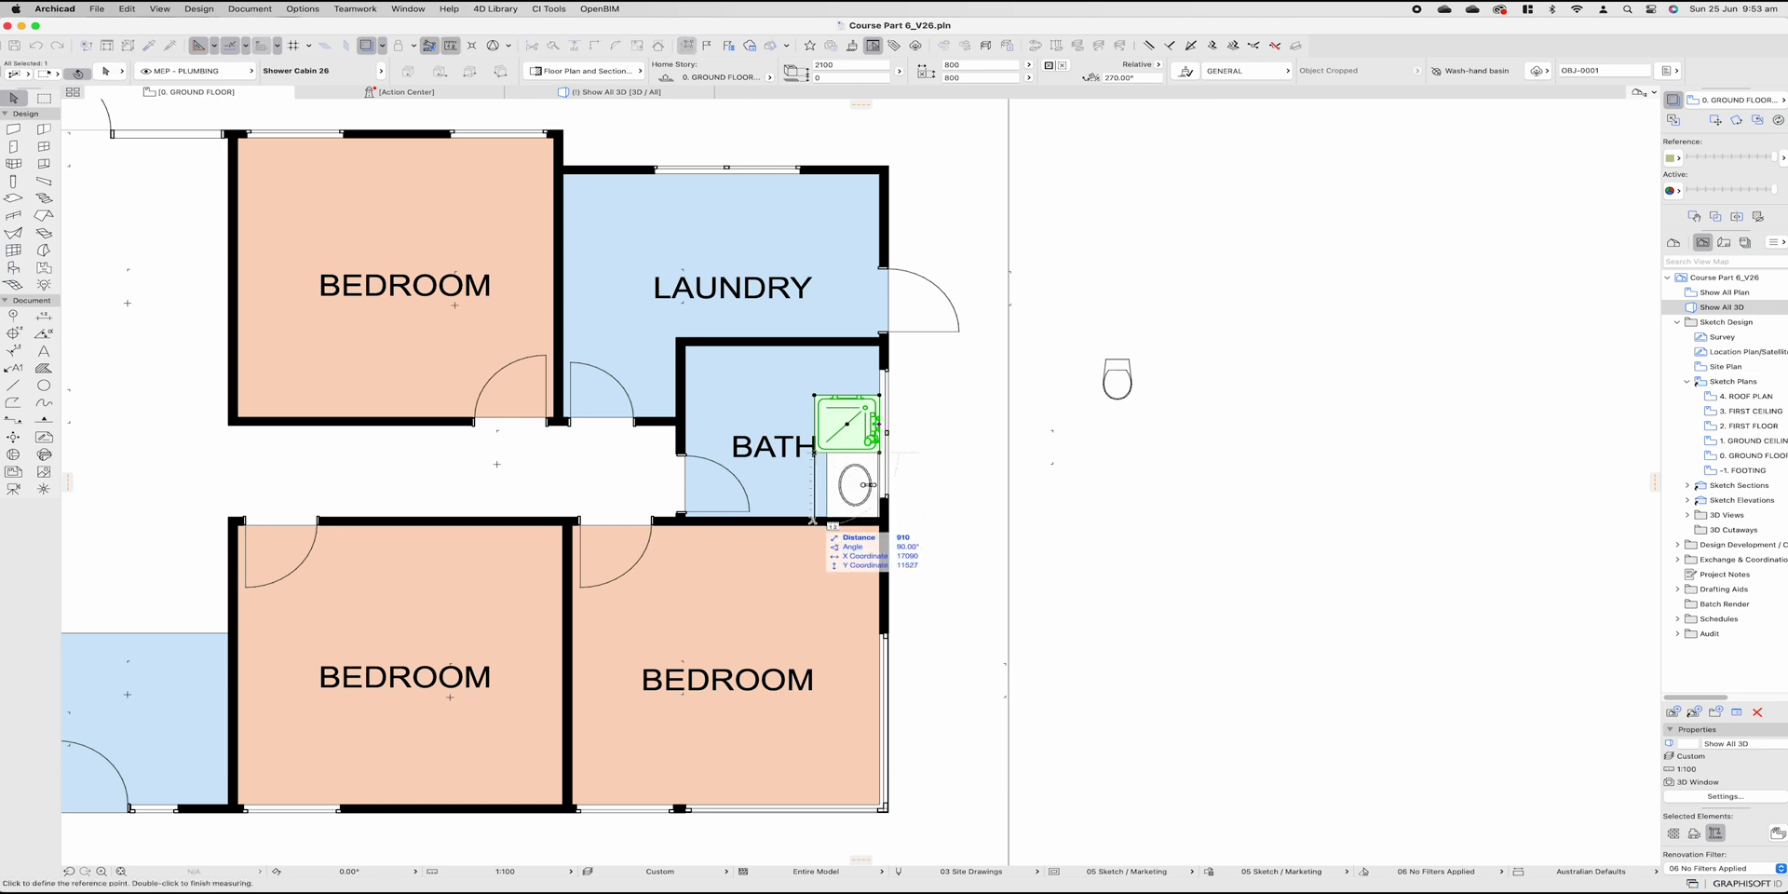
pyautogui.press('Escape')
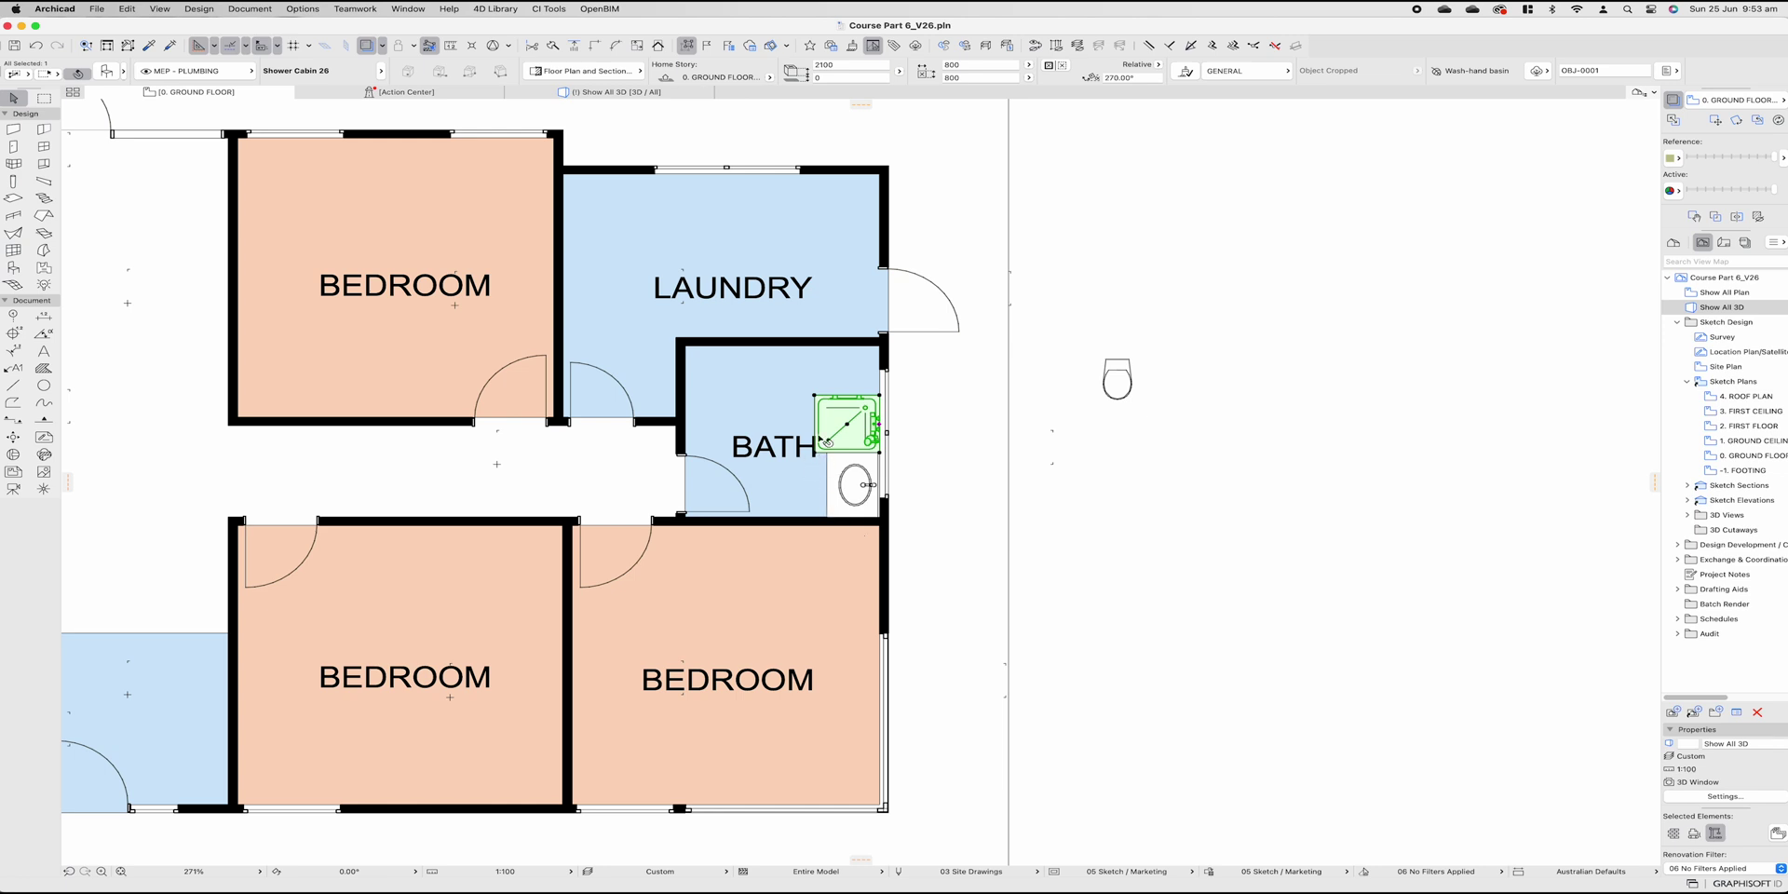
pyautogui.click(847, 424)
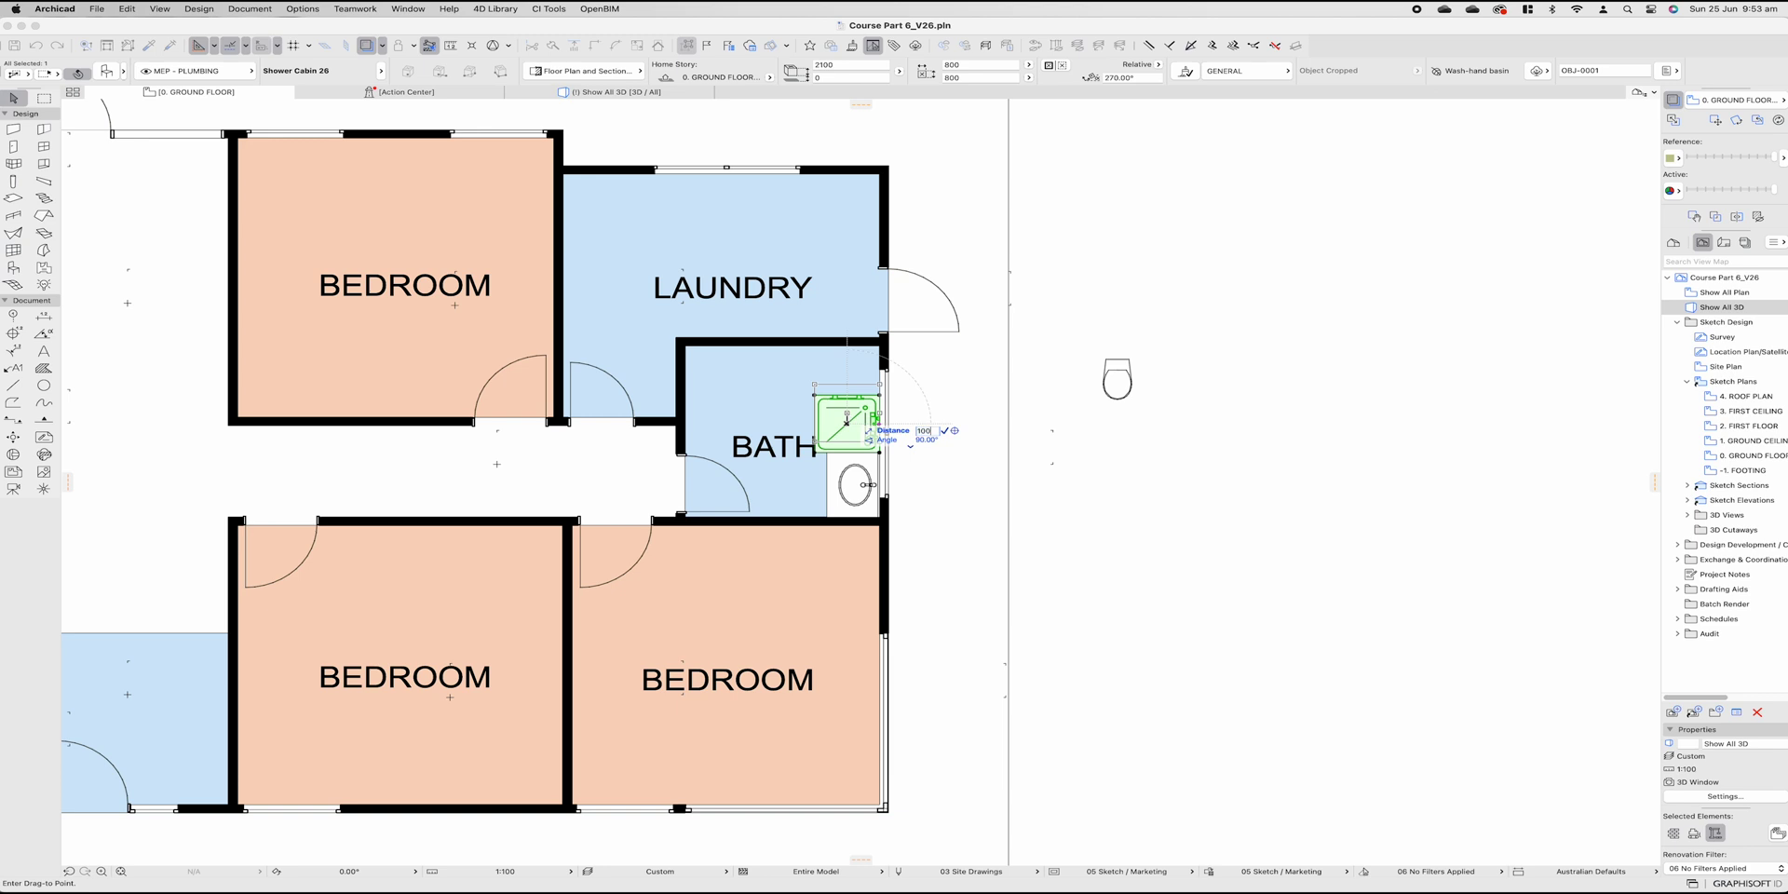
pyautogui.press('Return')
# Step: Widen the basin cabinet from 900 to 1000 and set it against the bathroom wall
pyautogui.click(868, 484)
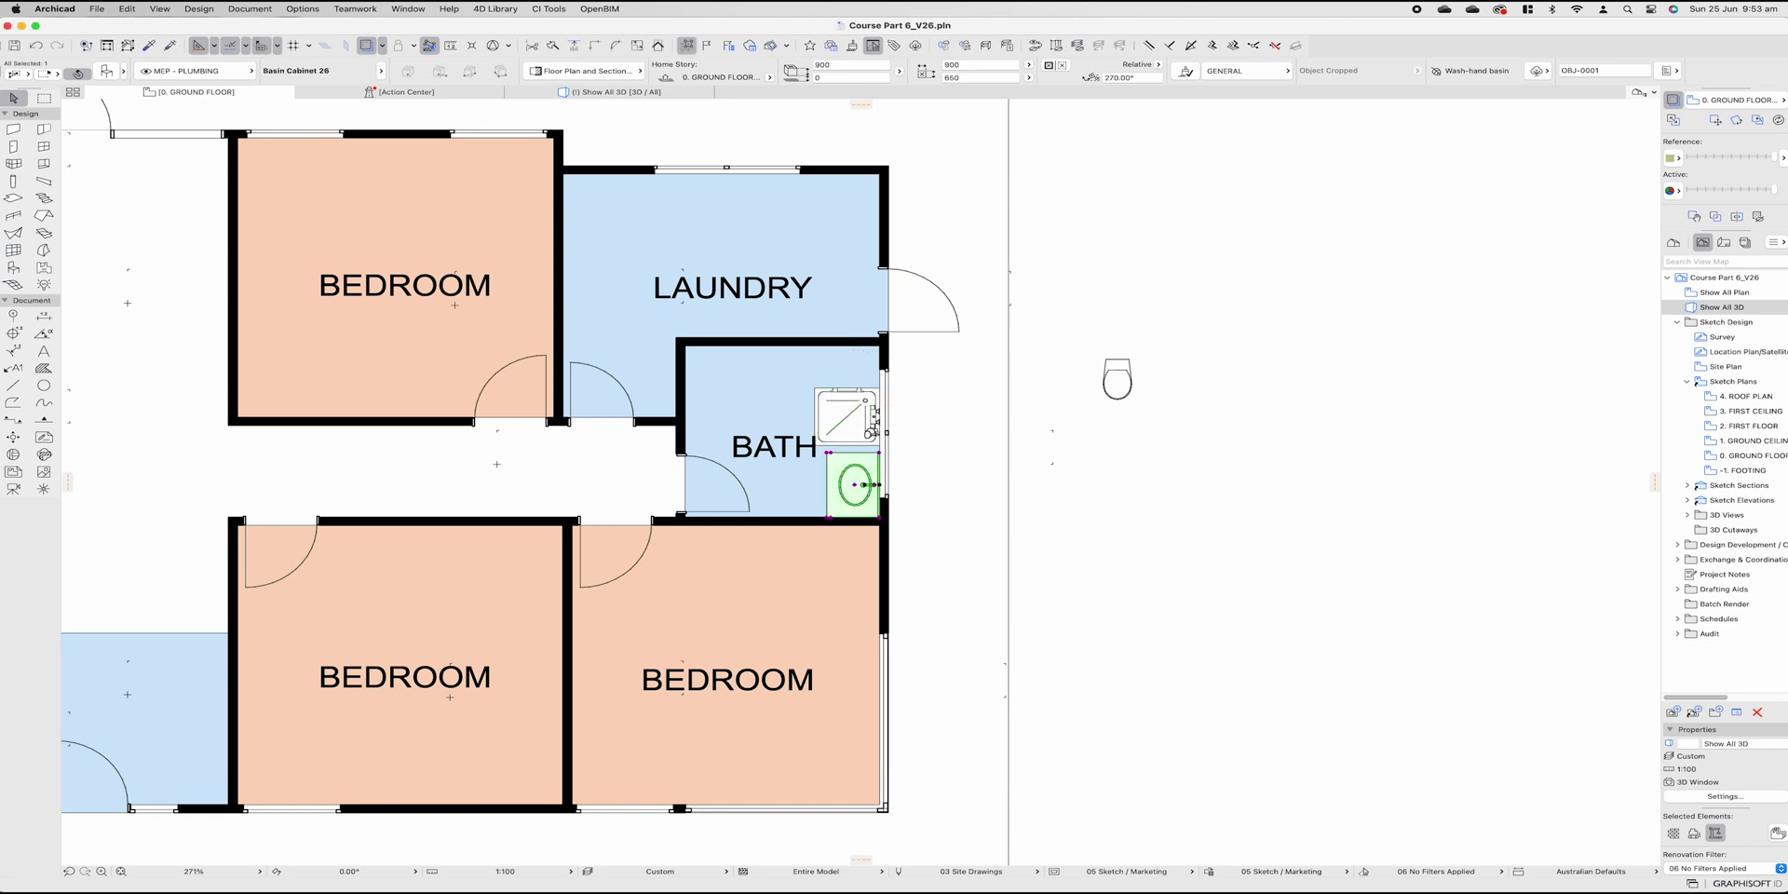
pyautogui.press('super+t')
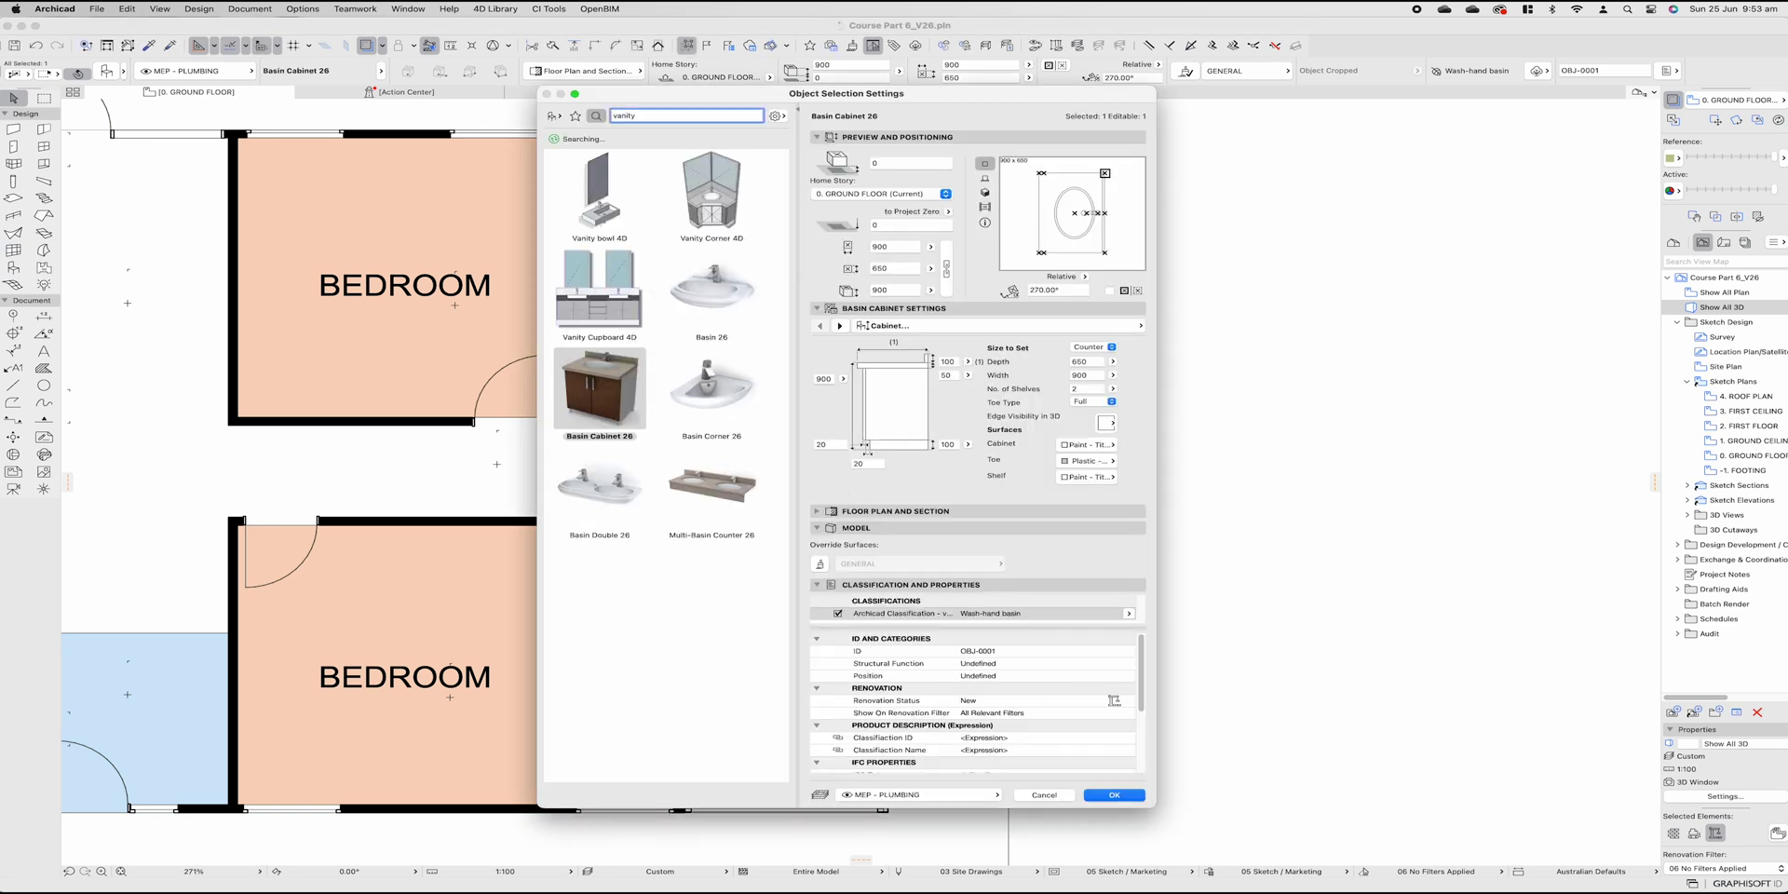
pyautogui.moveTo(889, 247); pyautogui.dragTo(877, 246)
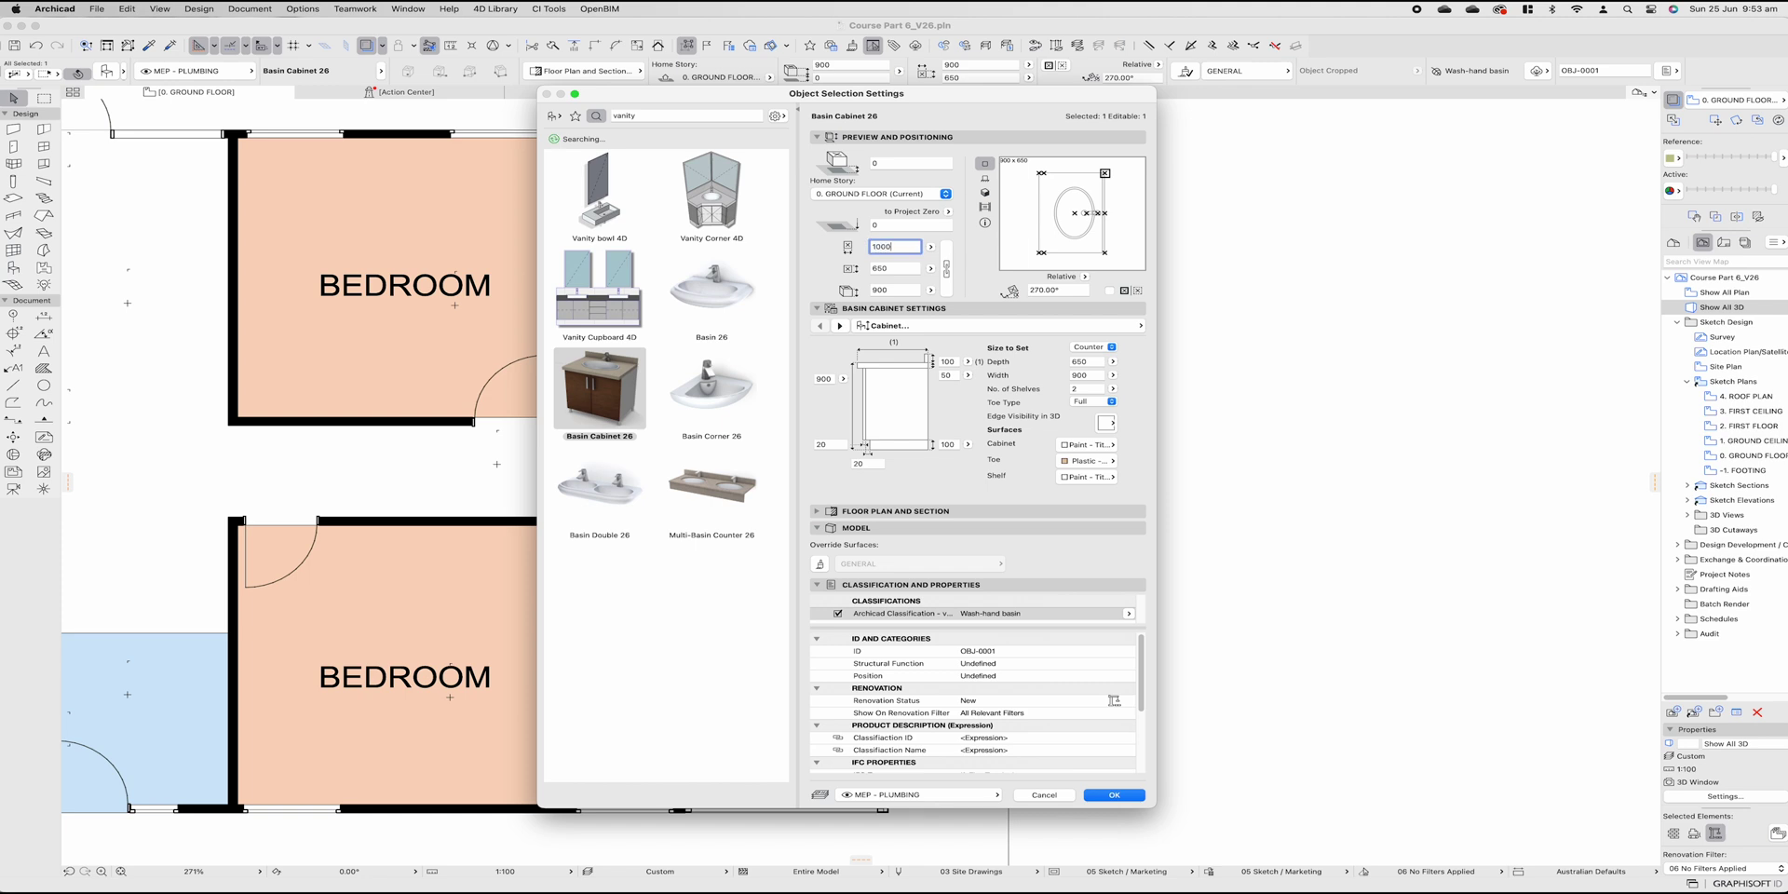
pyautogui.press('Return')
pyautogui.press('super+d')
pyautogui.click(827, 524)
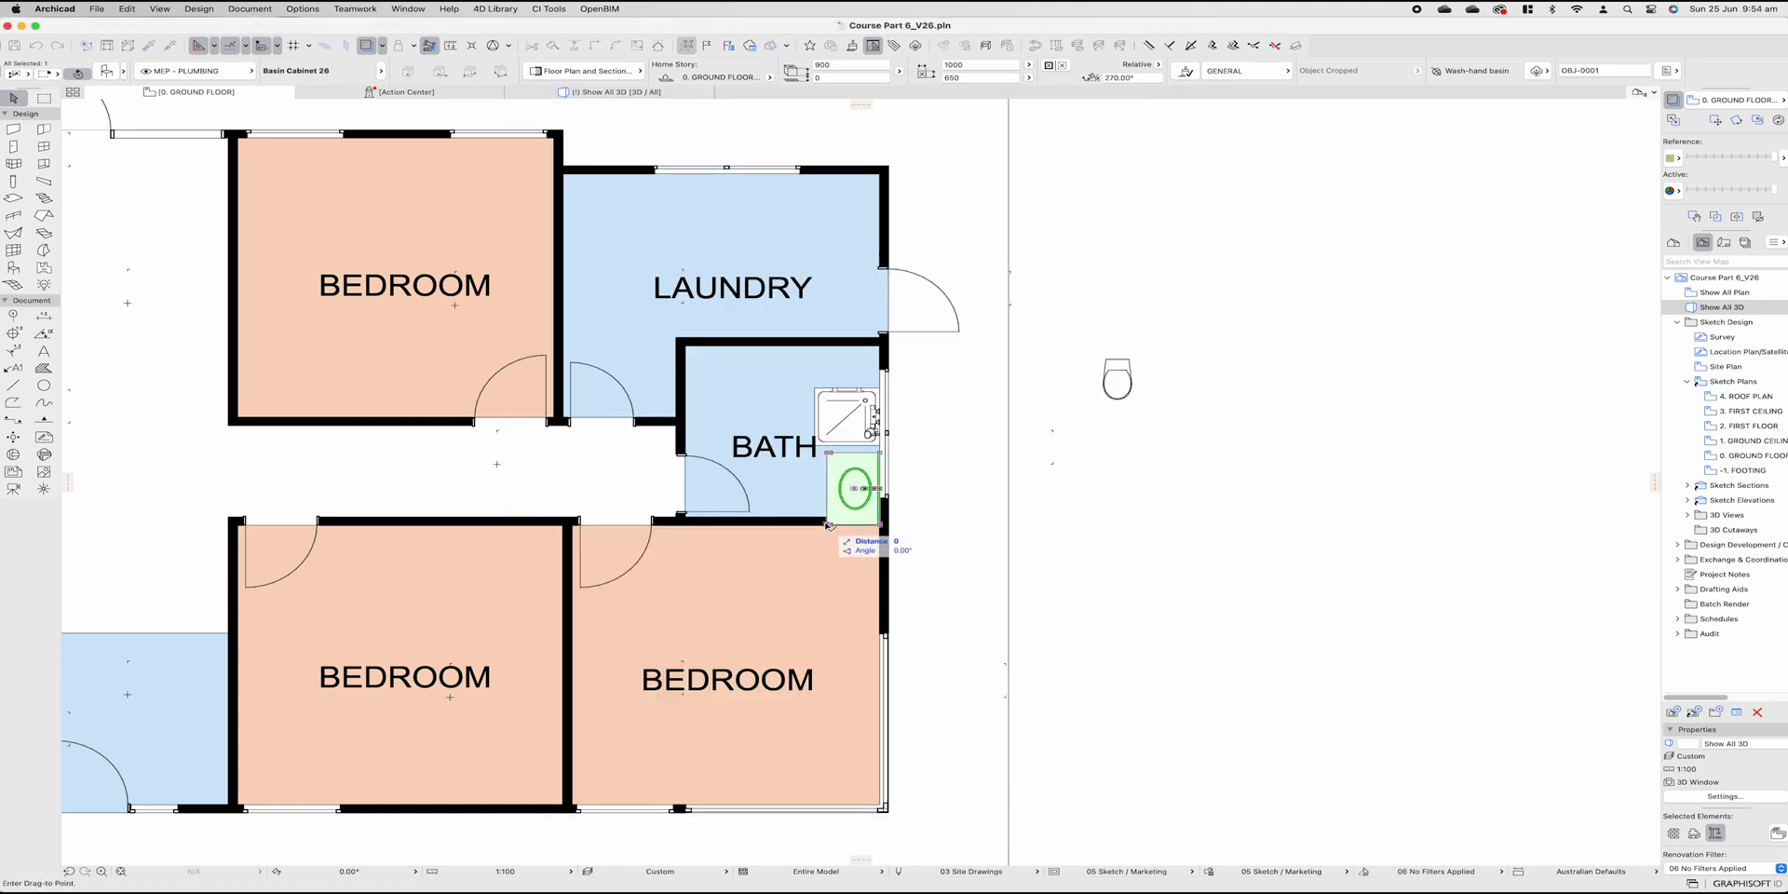
pyautogui.click(827, 518)
pyautogui.press('Escape')
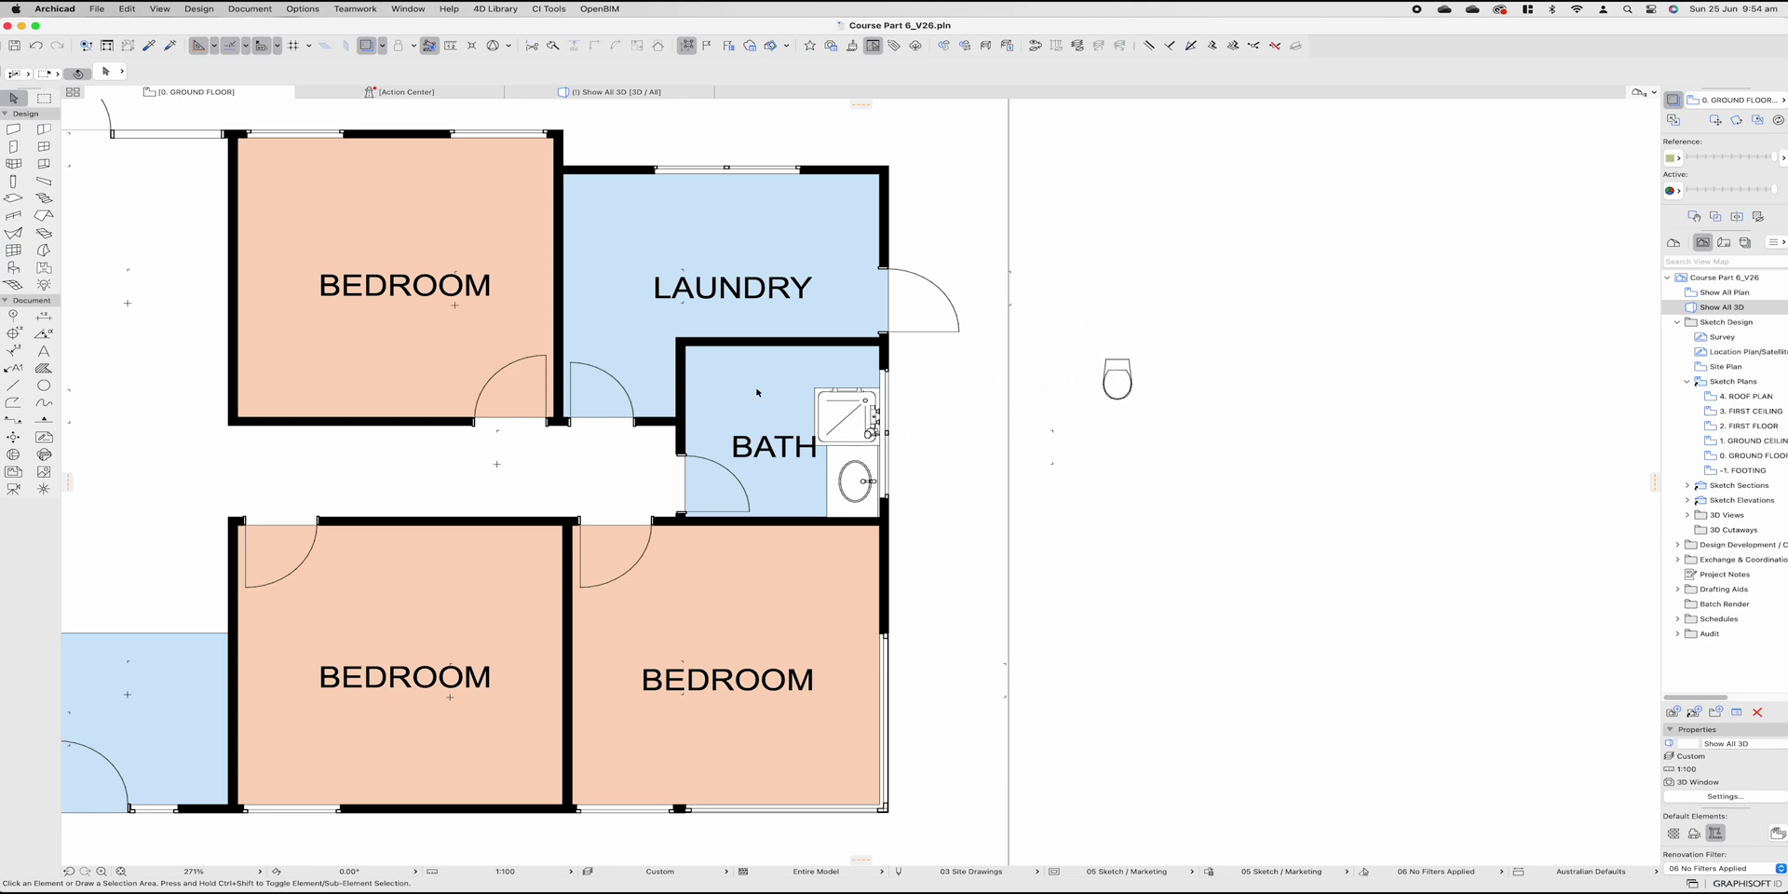
# Step: Copy the Laundry/Bath wall 1200 away so it runs across the laundry
pyautogui.click(793, 346)
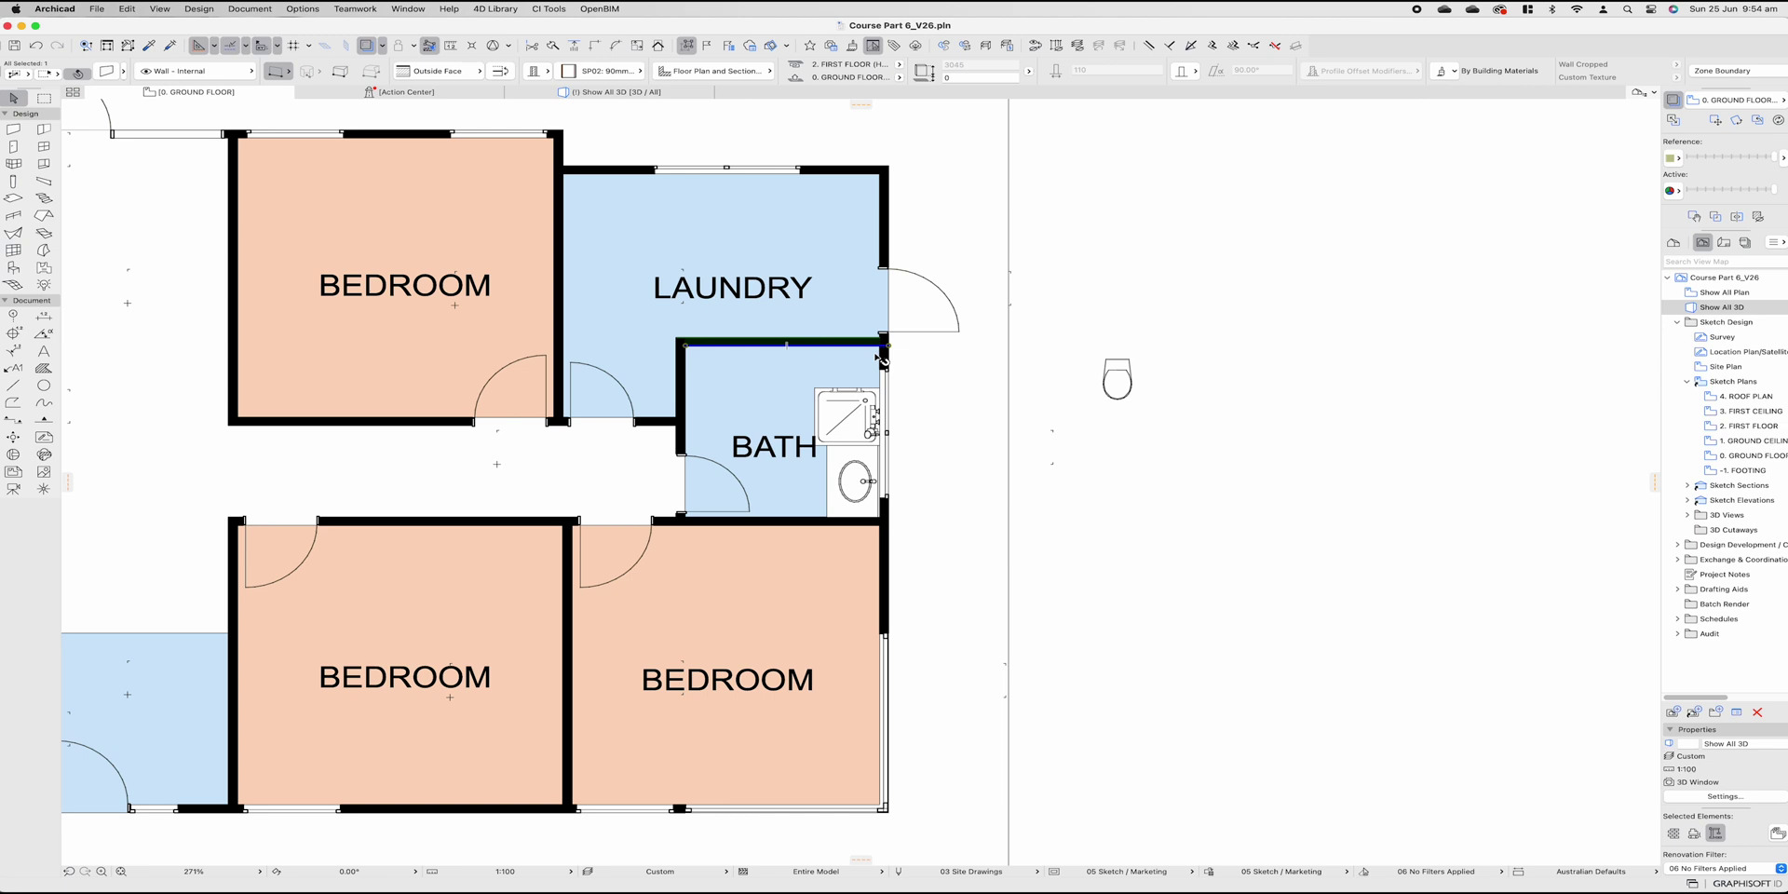
pyautogui.moveTo(892, 349); pyautogui.dragTo(884, 391)
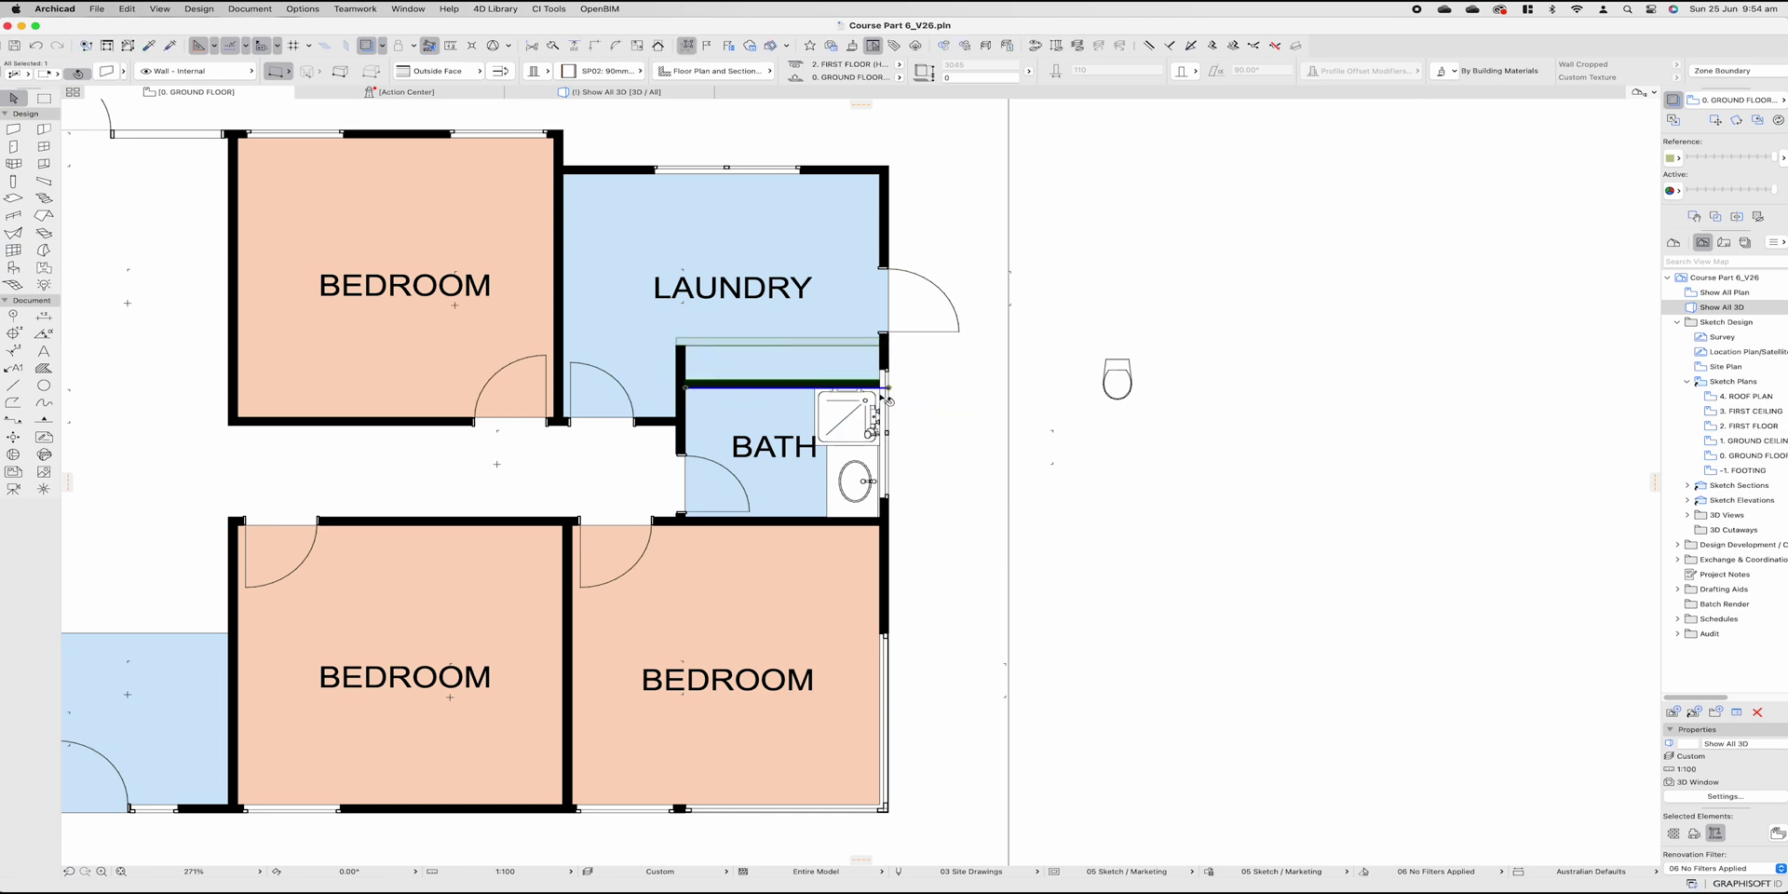
pyautogui.press('super+d')
pyautogui.click(808, 392)
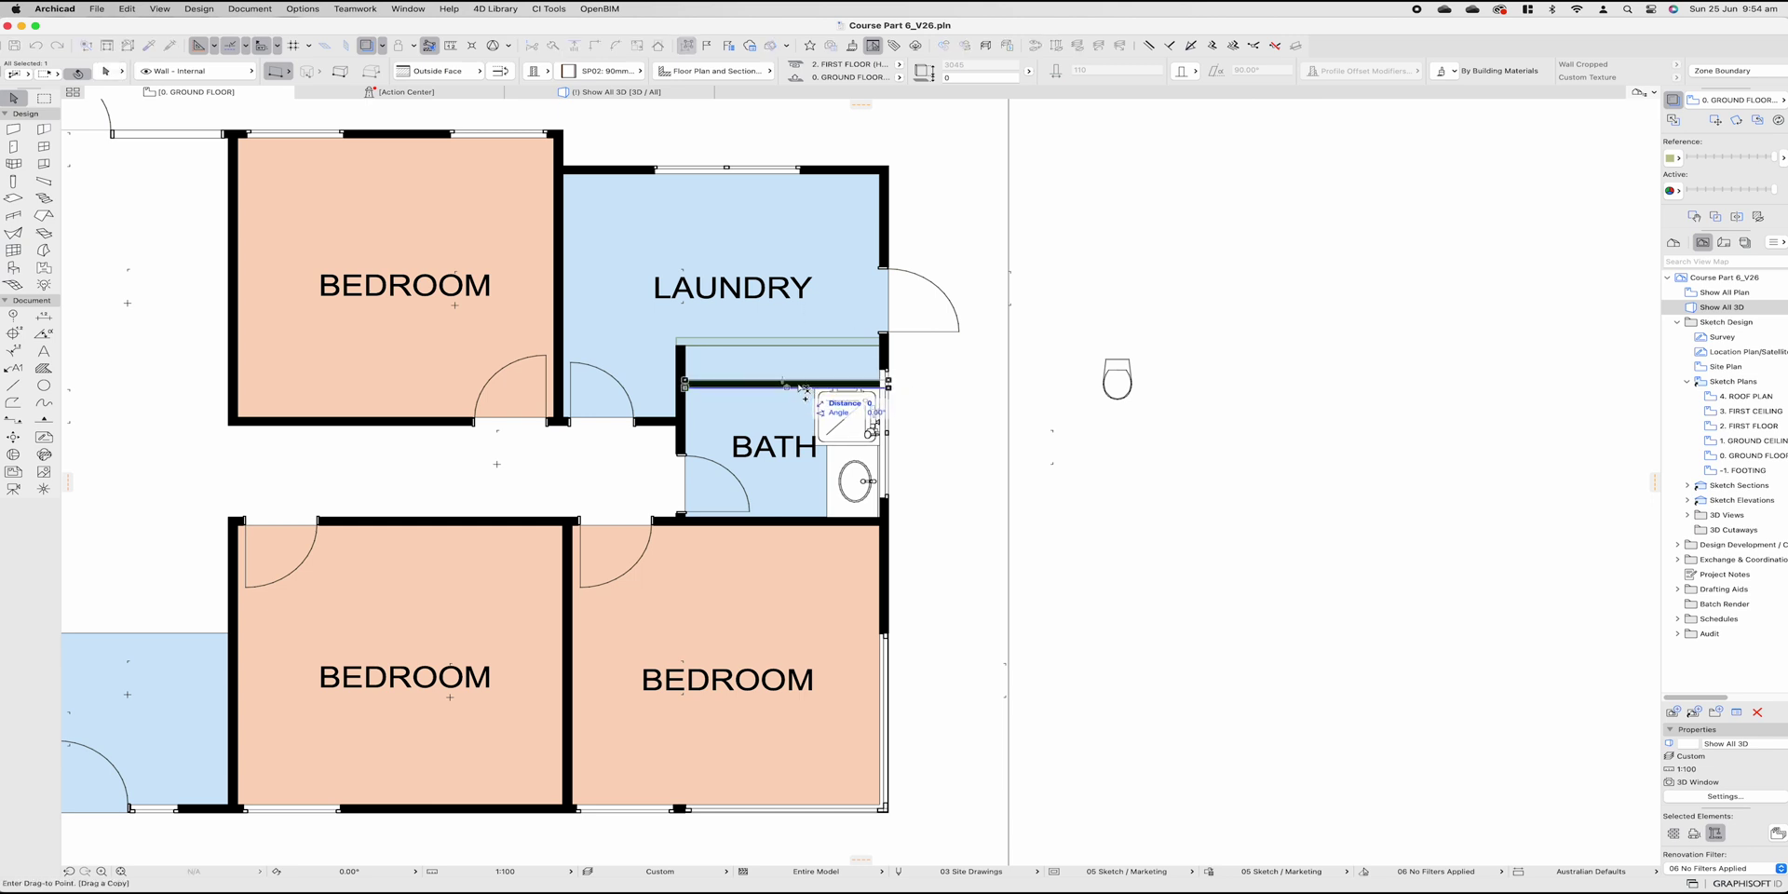
pyautogui.write('1200')
pyautogui.press('Return')
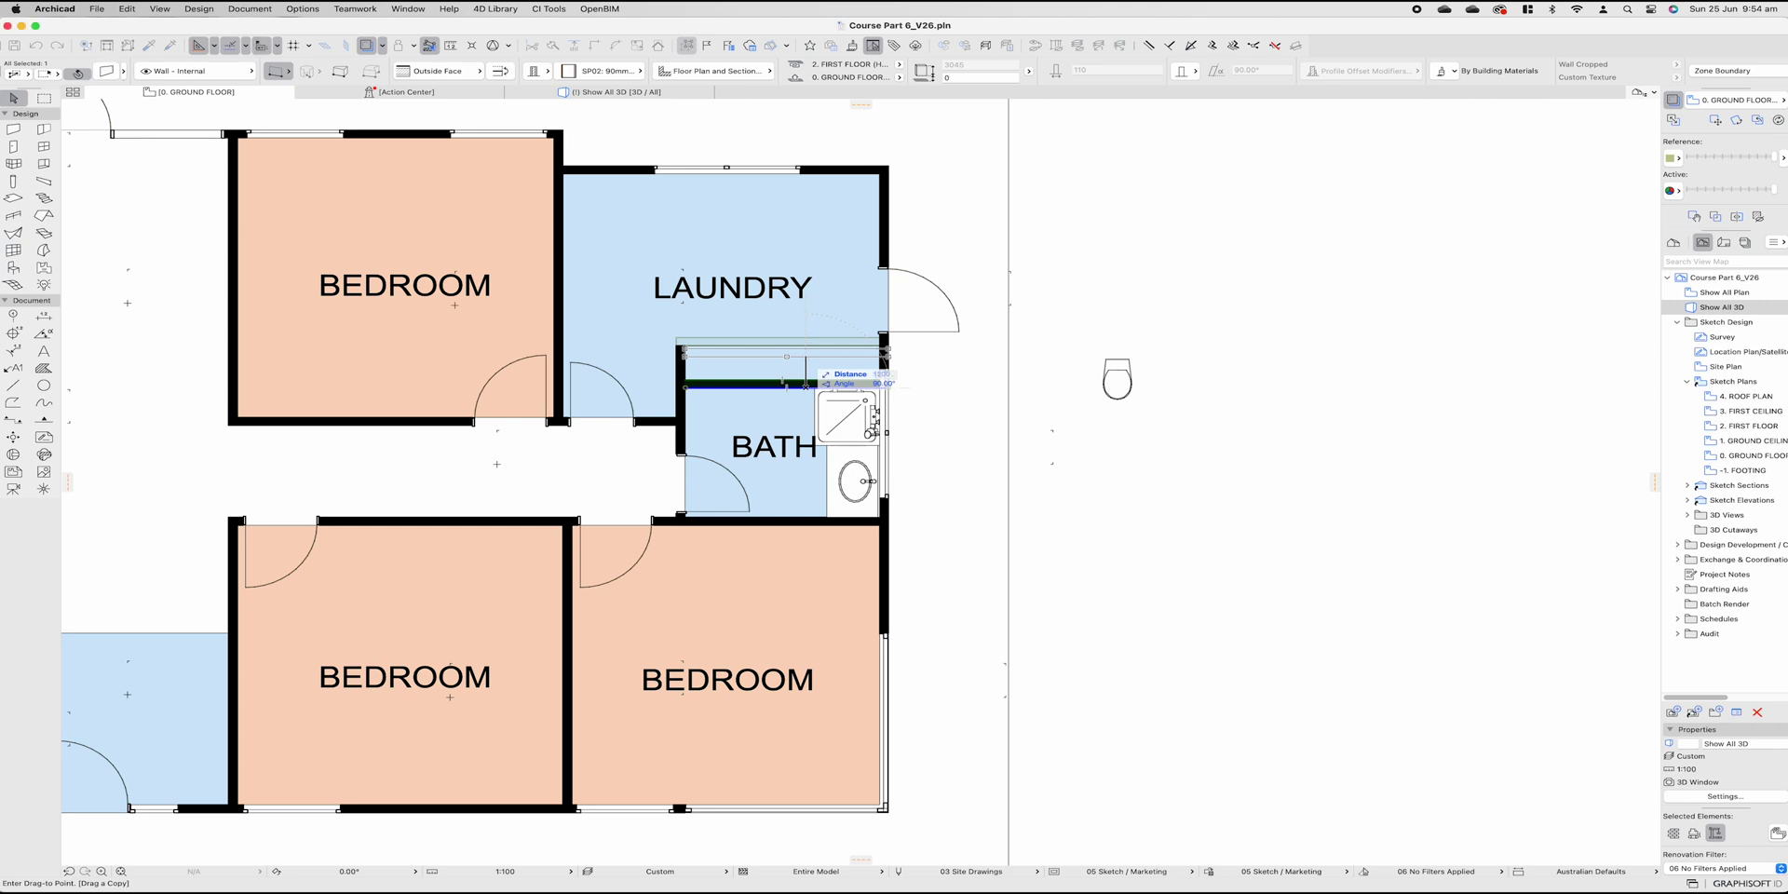
pyautogui.press('Escape')
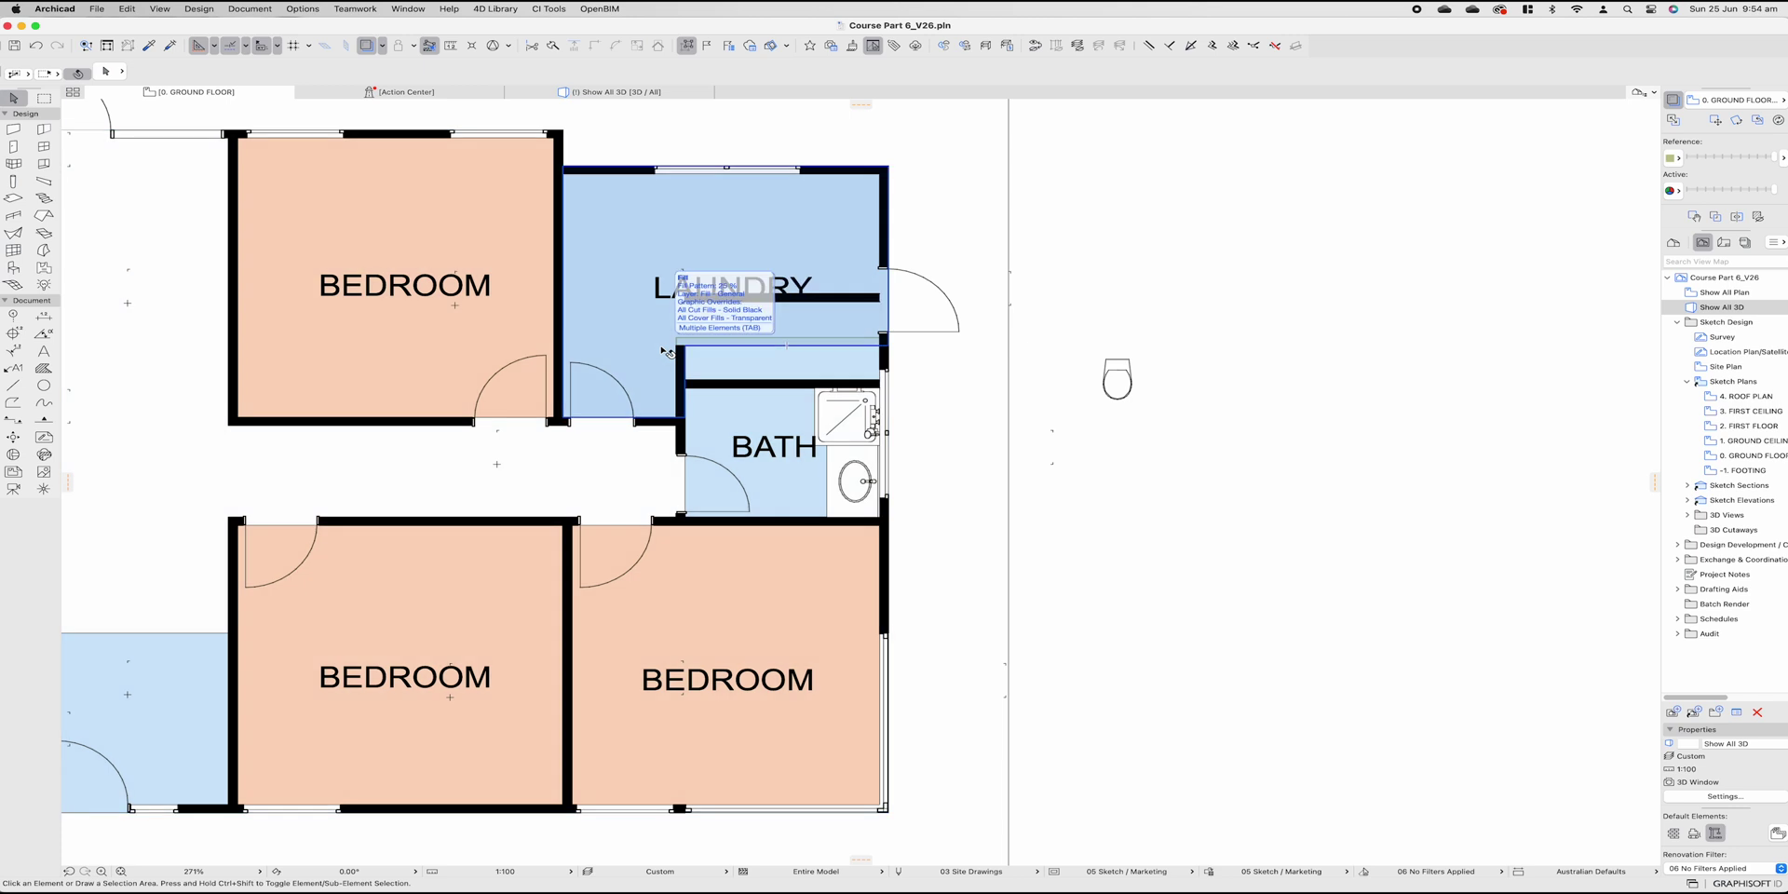
# Step: Delete the Laundry and Bath floor fills and move the LAUNDRY label higher
pyautogui.click(666, 351)
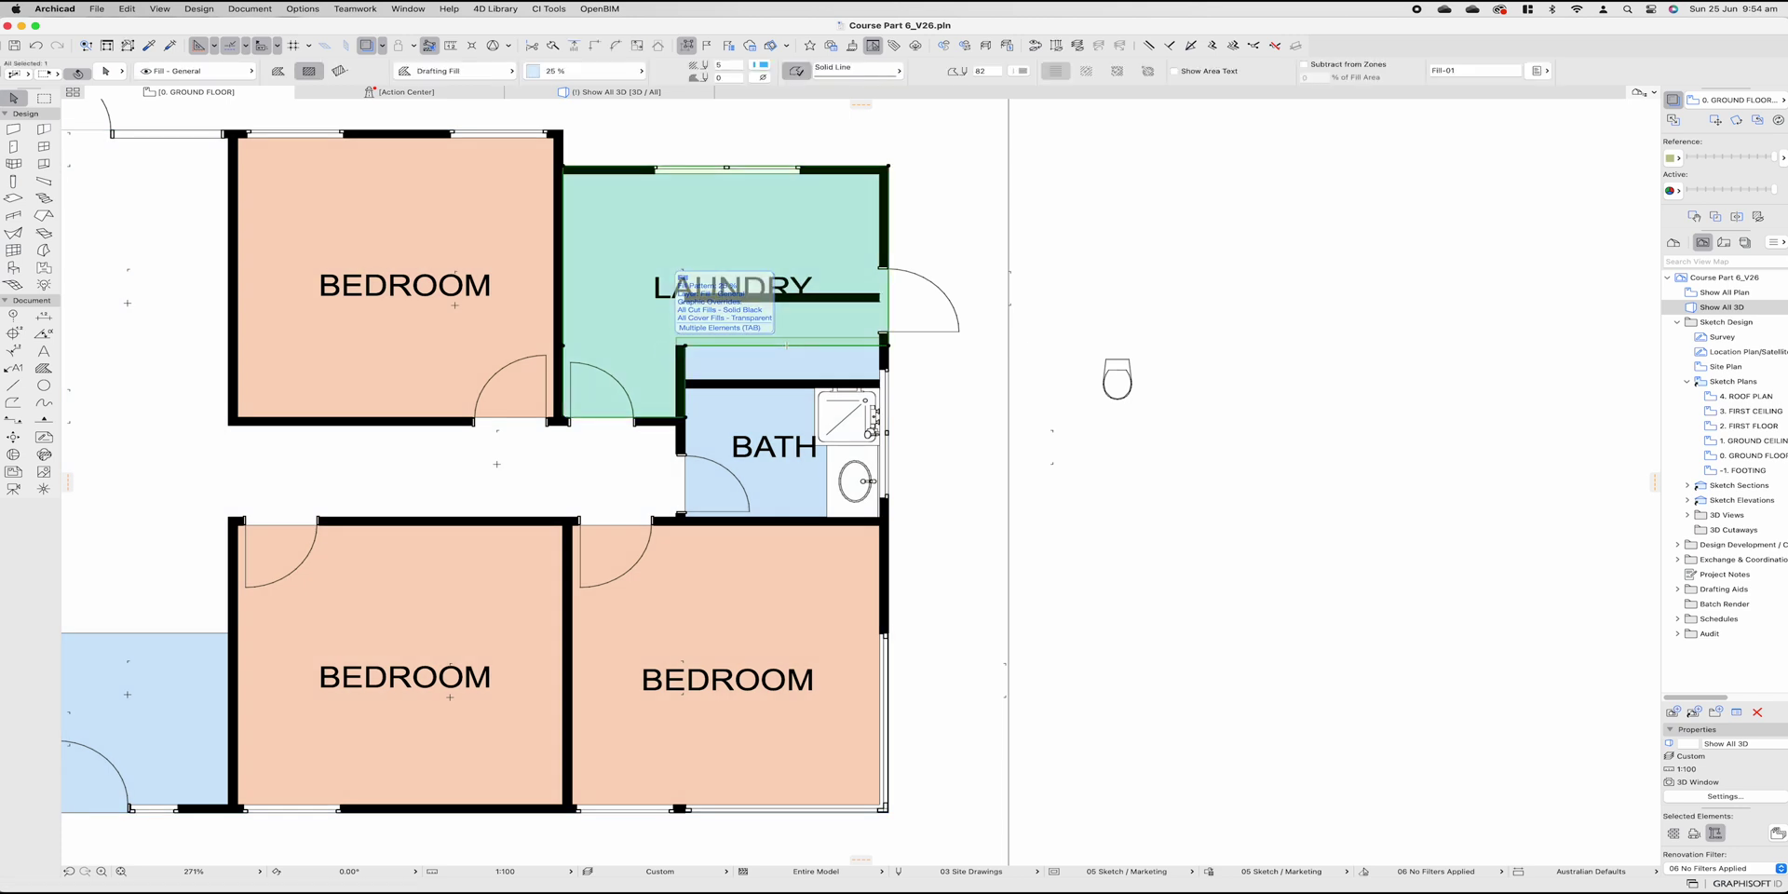
pyautogui.keyDown('shift'); pyautogui.click(749, 364); pyautogui.keyUp('shift')
pyautogui.press('Delete')
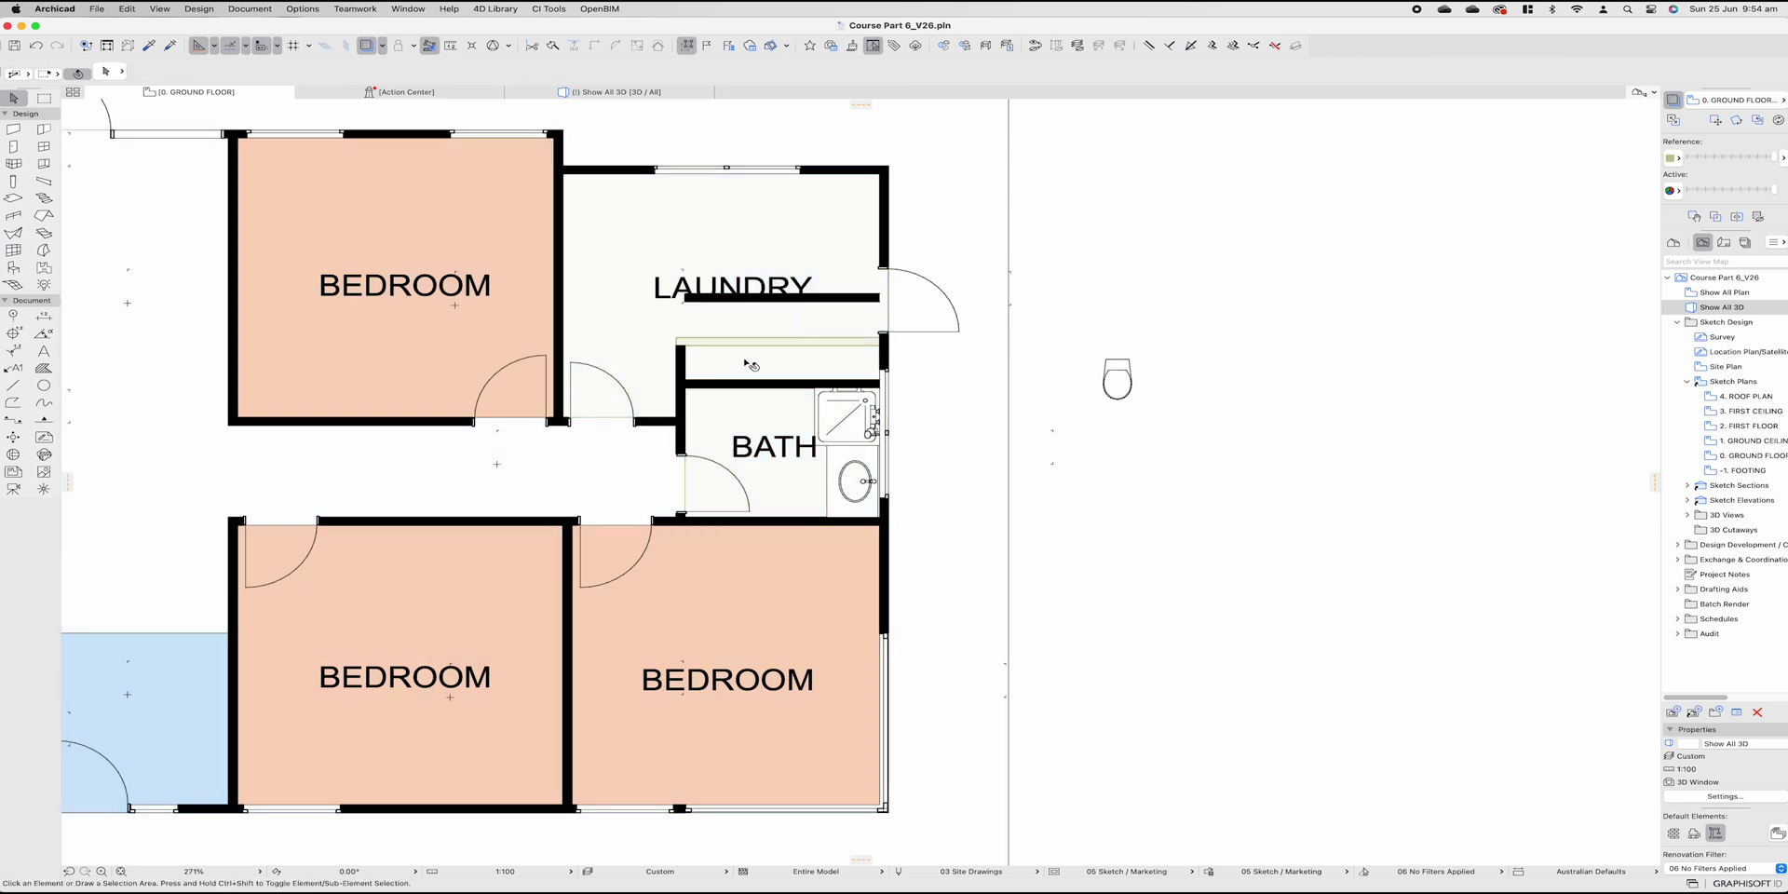
pyautogui.moveTo(743, 280); pyautogui.dragTo(743, 233)
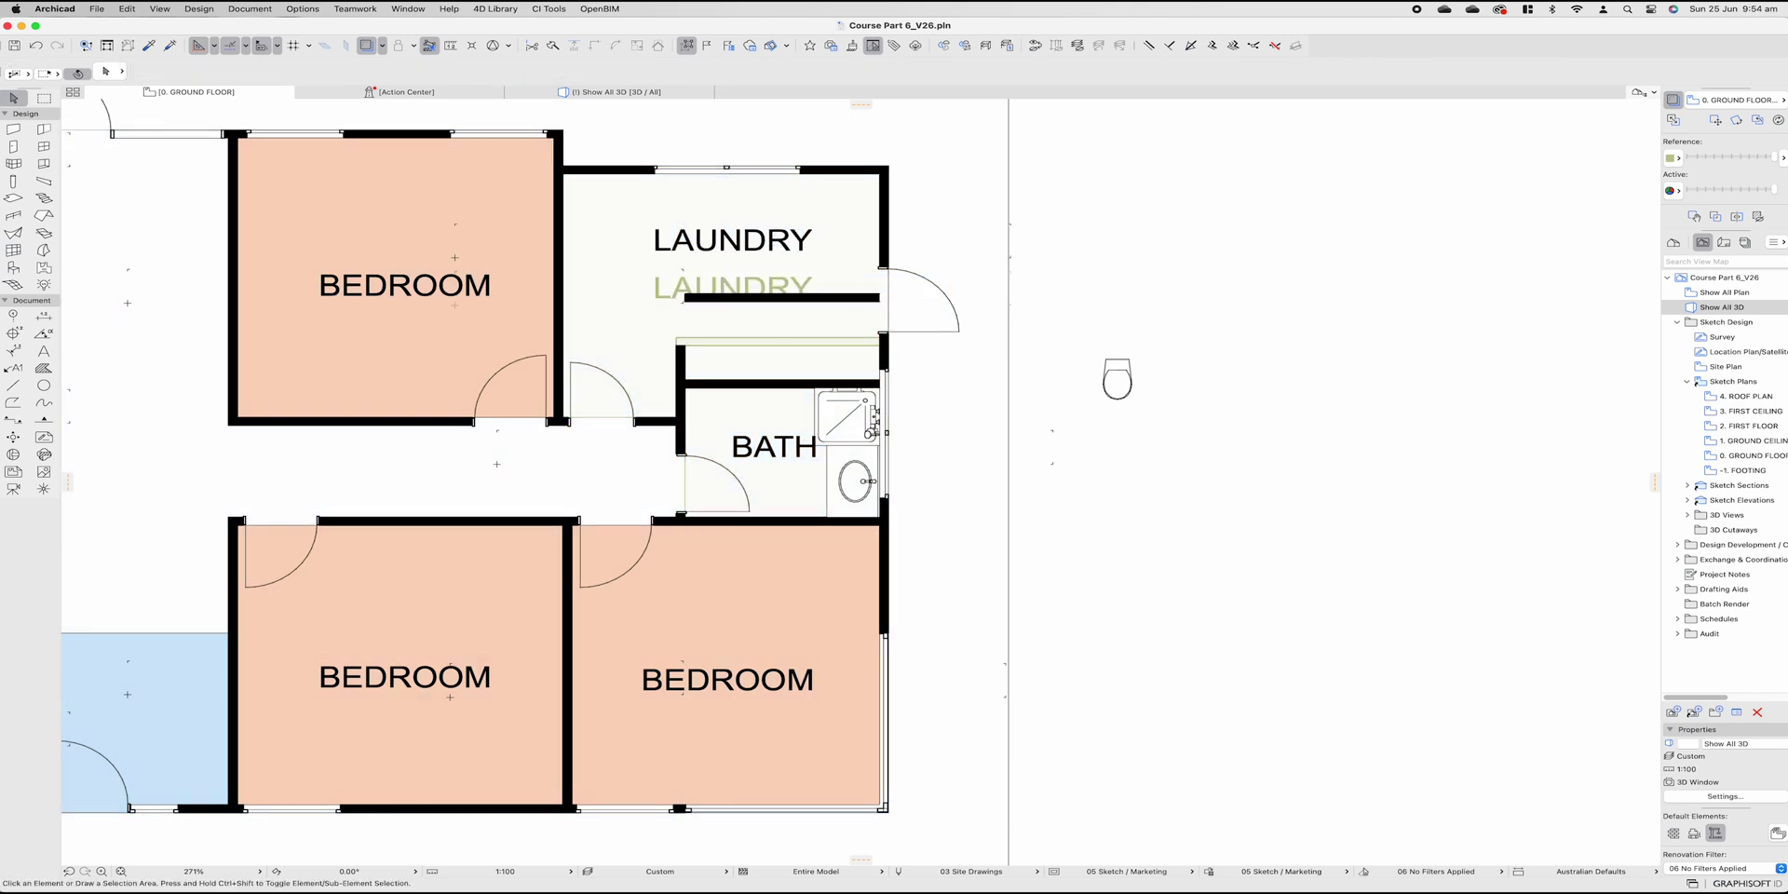
pyautogui.moveTo(742, 233); pyautogui.dragTo(743, 231, button='middle')
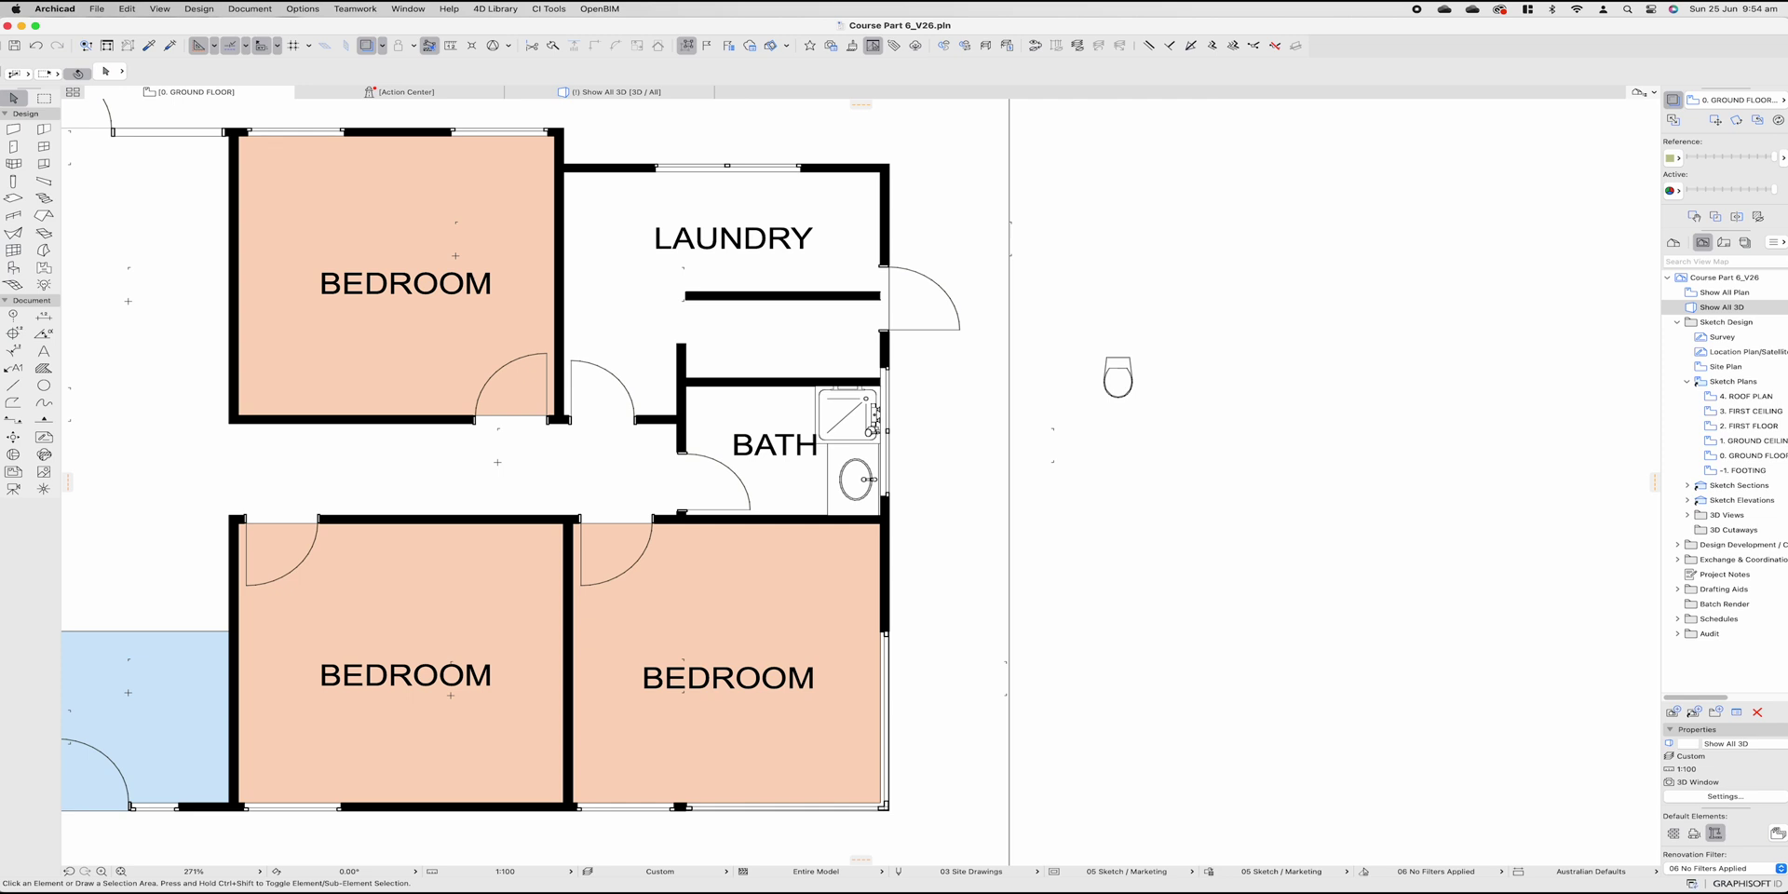
# Step: Move the laundry's outside door higher up its wall
pyautogui.click(889, 331)
pyautogui.press('super+d')
pyautogui.click(888, 331)
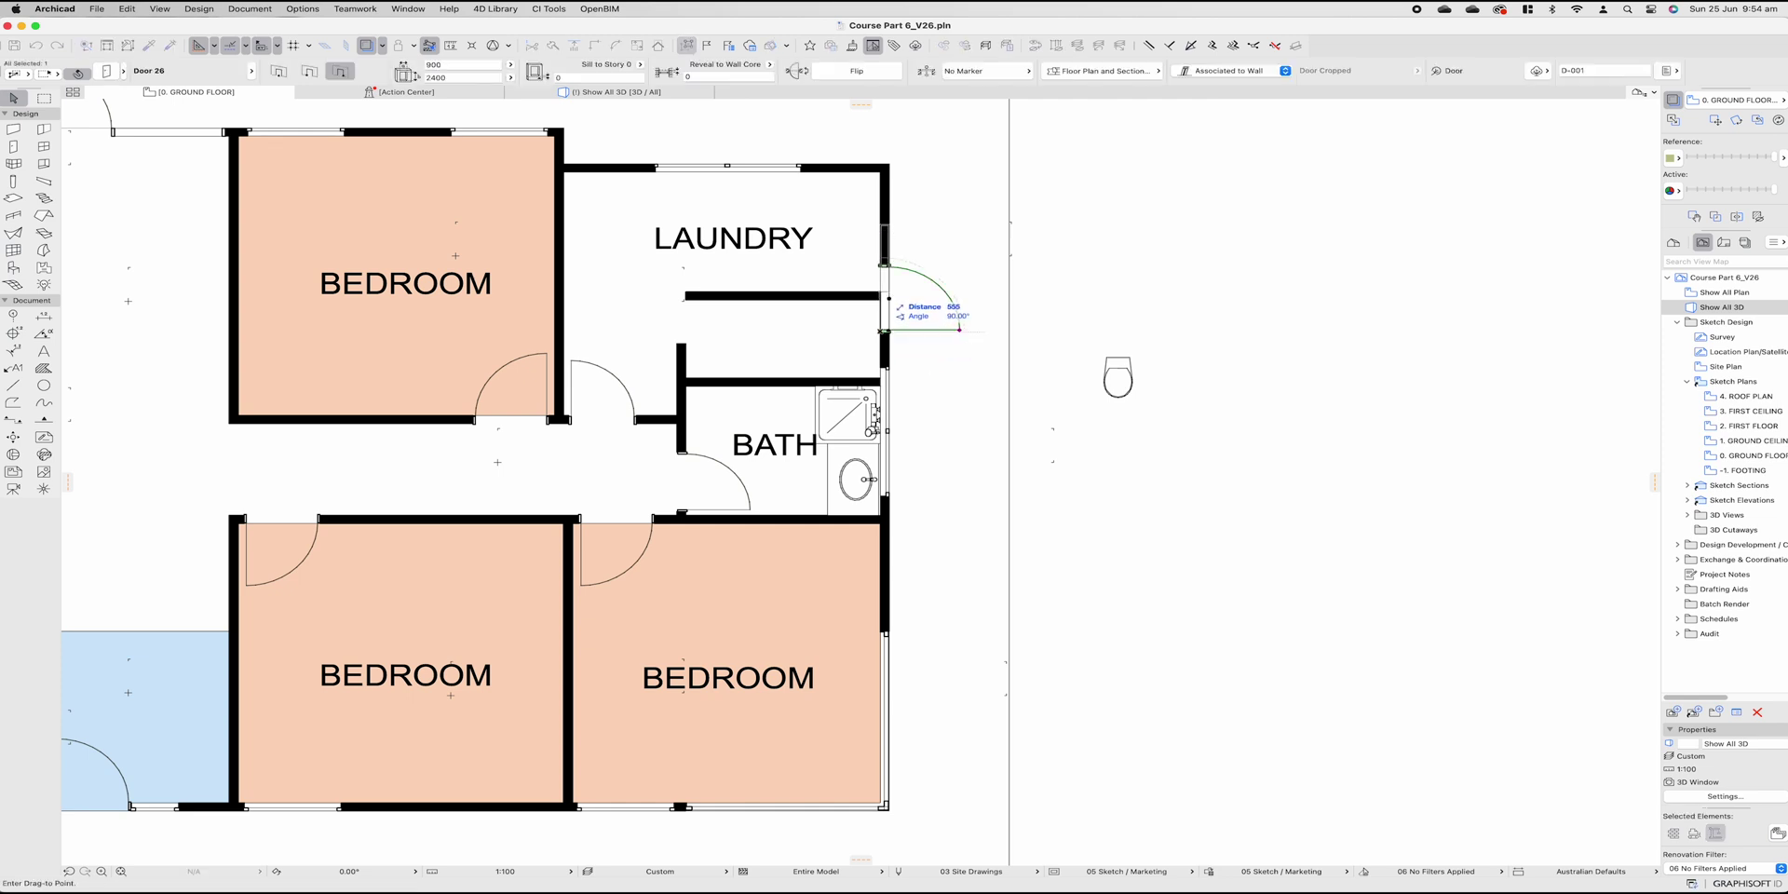
pyautogui.click(888, 292)
pyautogui.press('Escape')
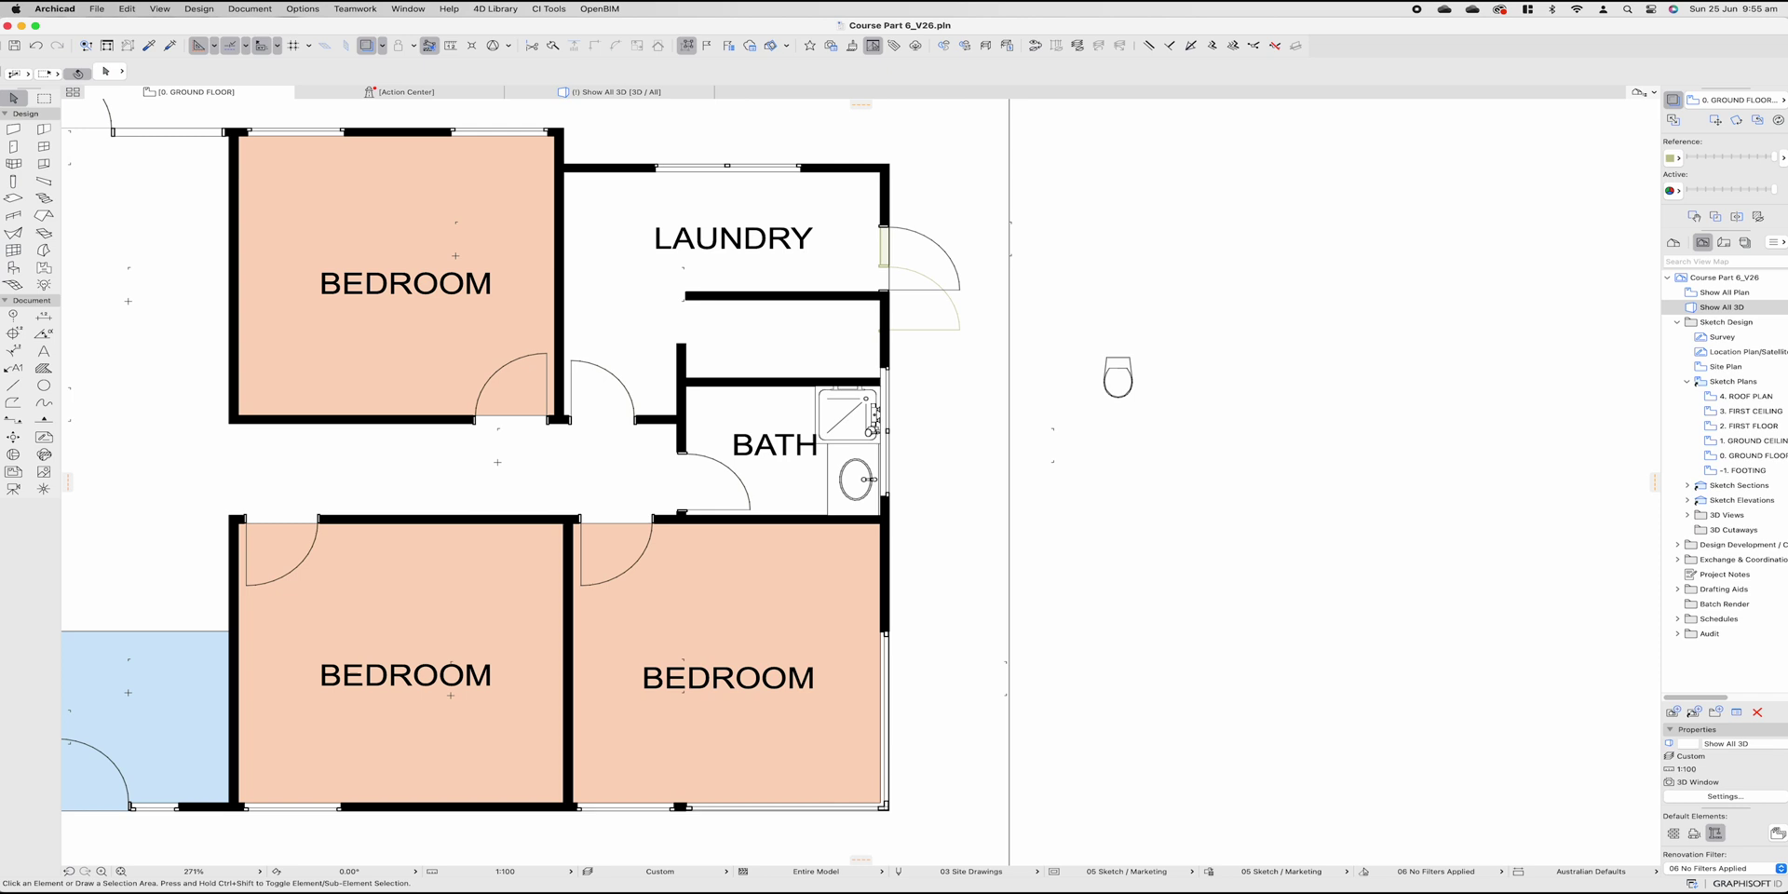
# Step: Adjust the new laundry wall and the wall left of BATH to close off the small room
pyautogui.click(783, 296)
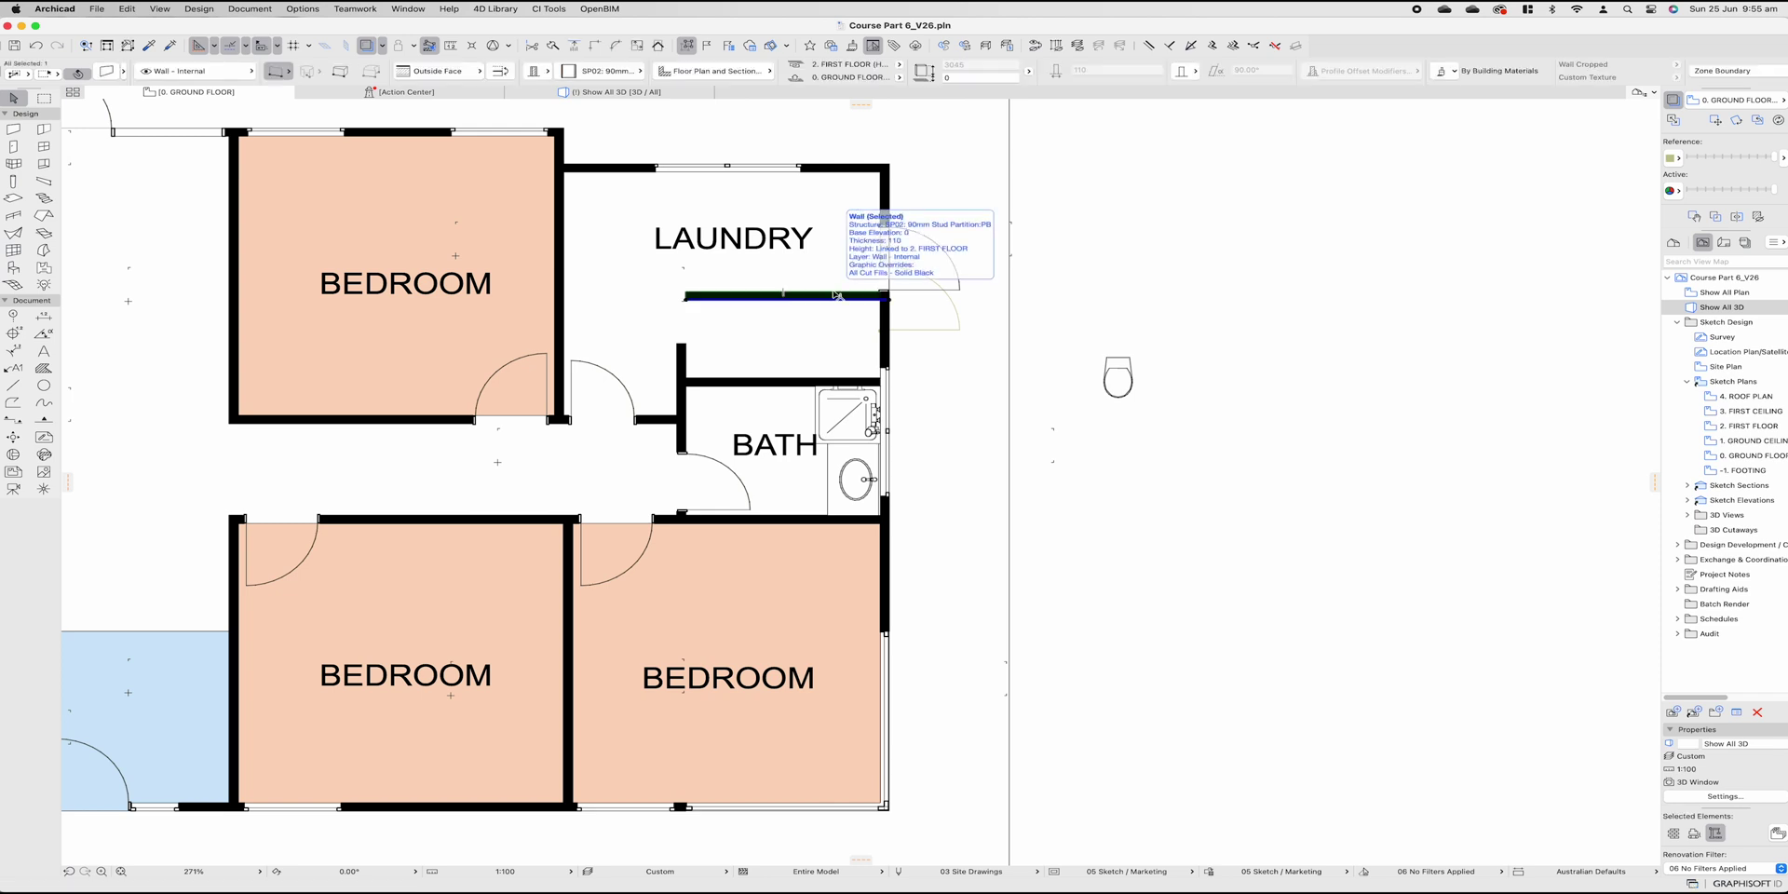
pyautogui.moveTo(837, 295); pyautogui.dragTo(835, 172)
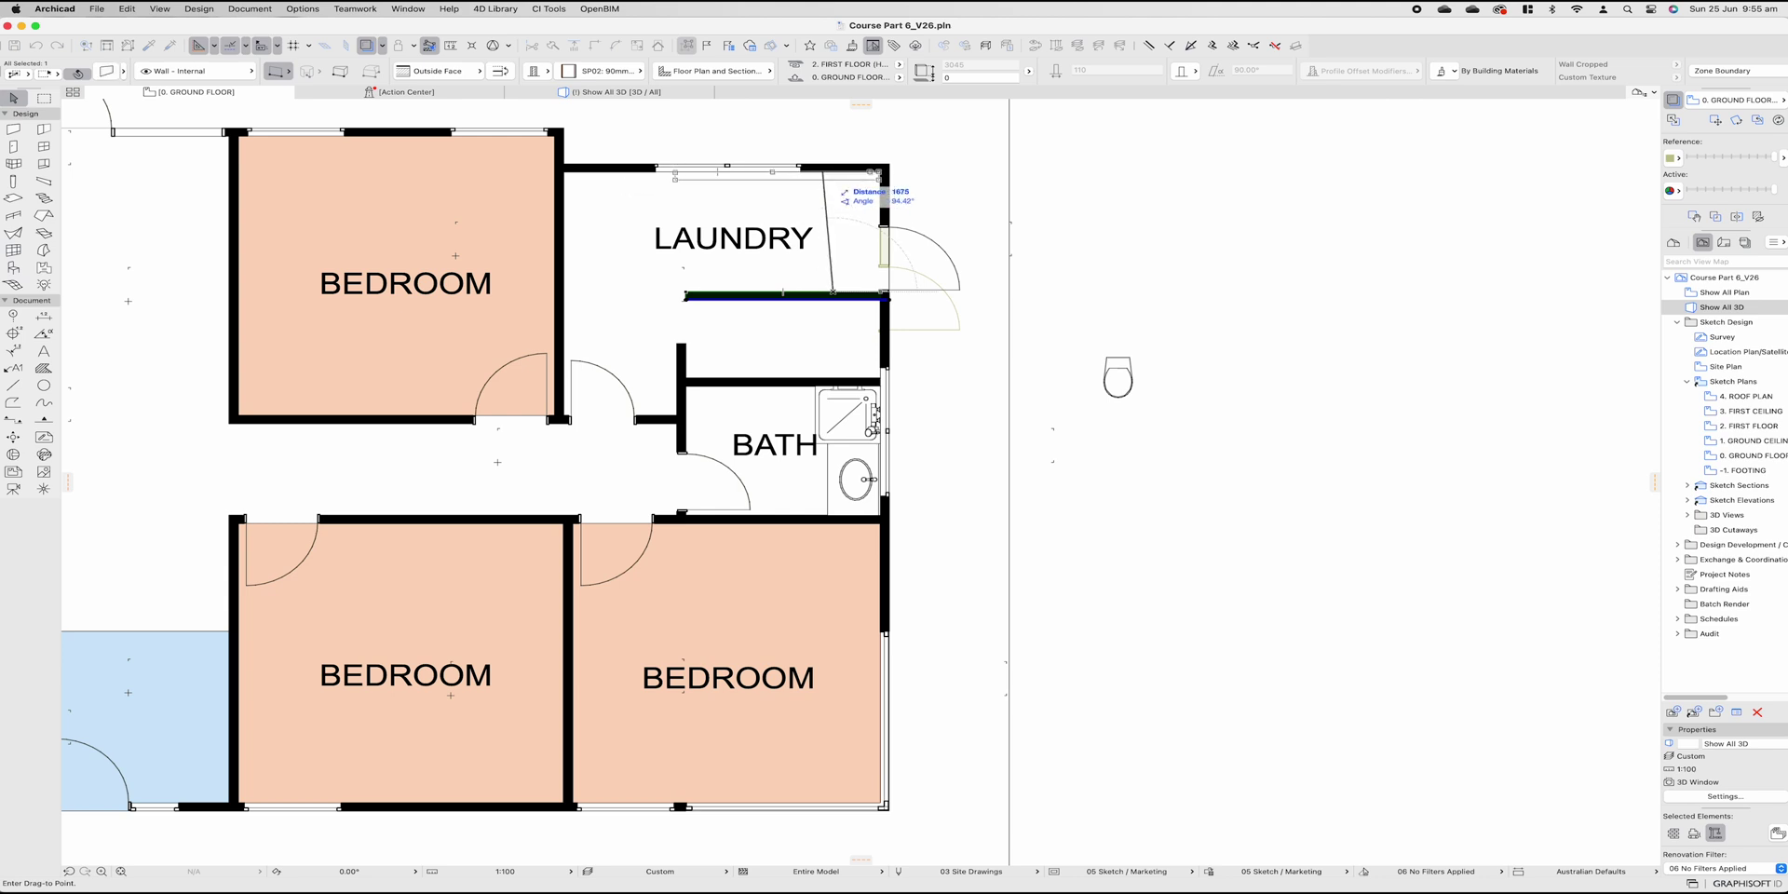
pyautogui.press('Escape')
pyautogui.keyDown('shift'); pyautogui.click(681, 429); pyautogui.keyUp('shift')
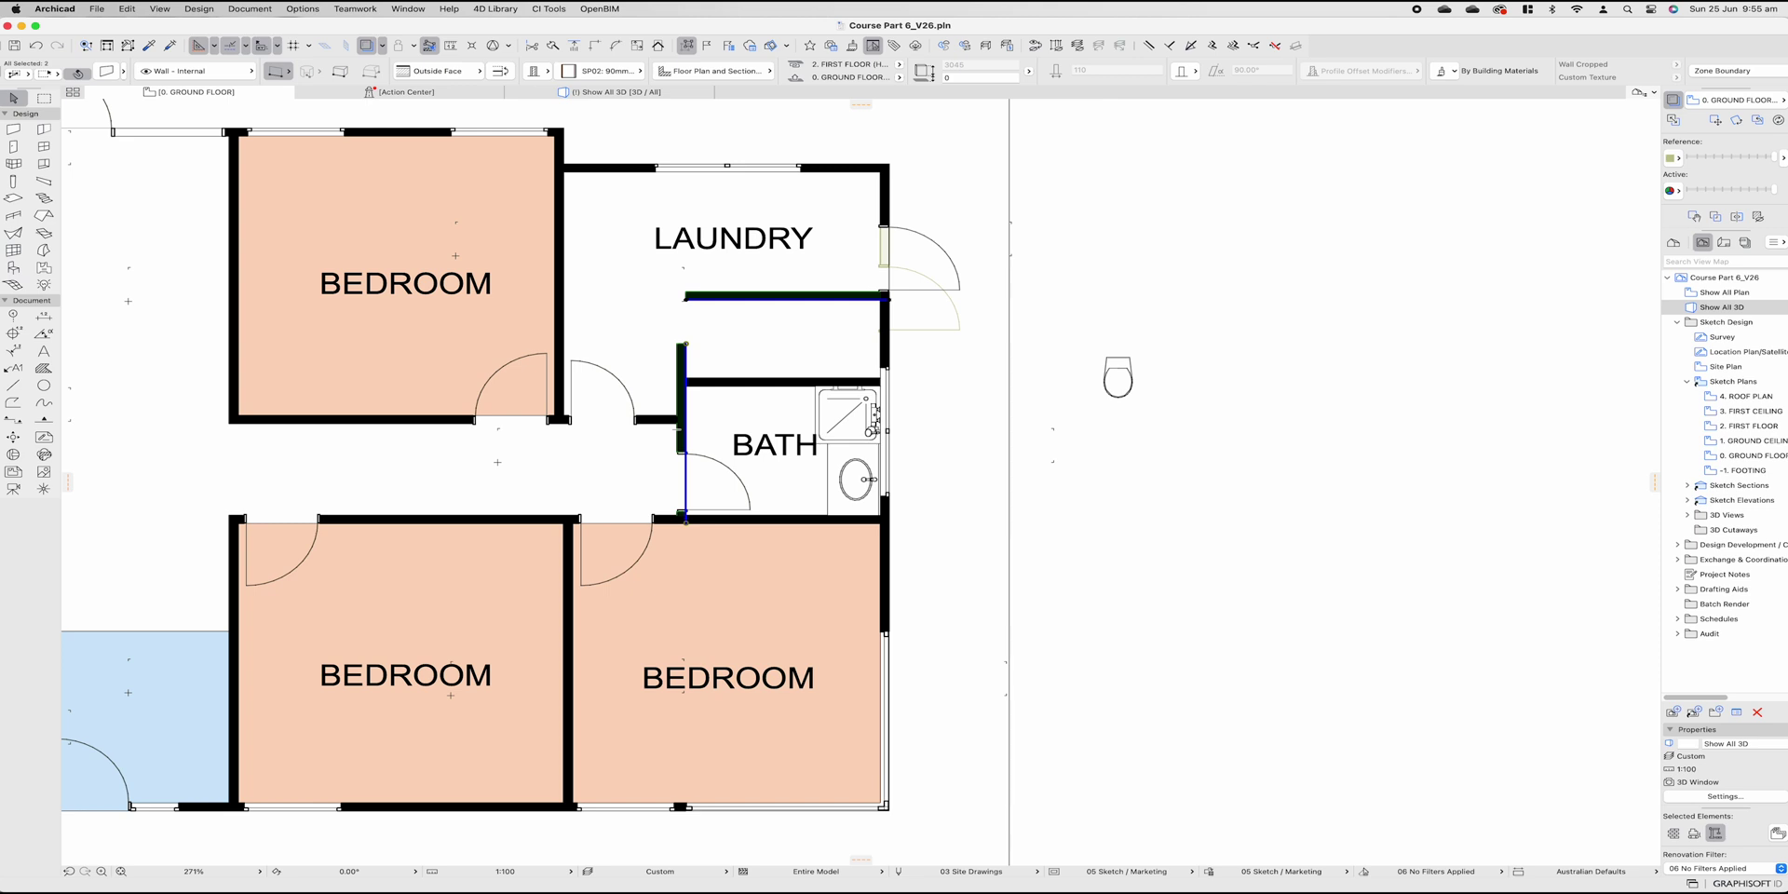
pyautogui.press('Escape')
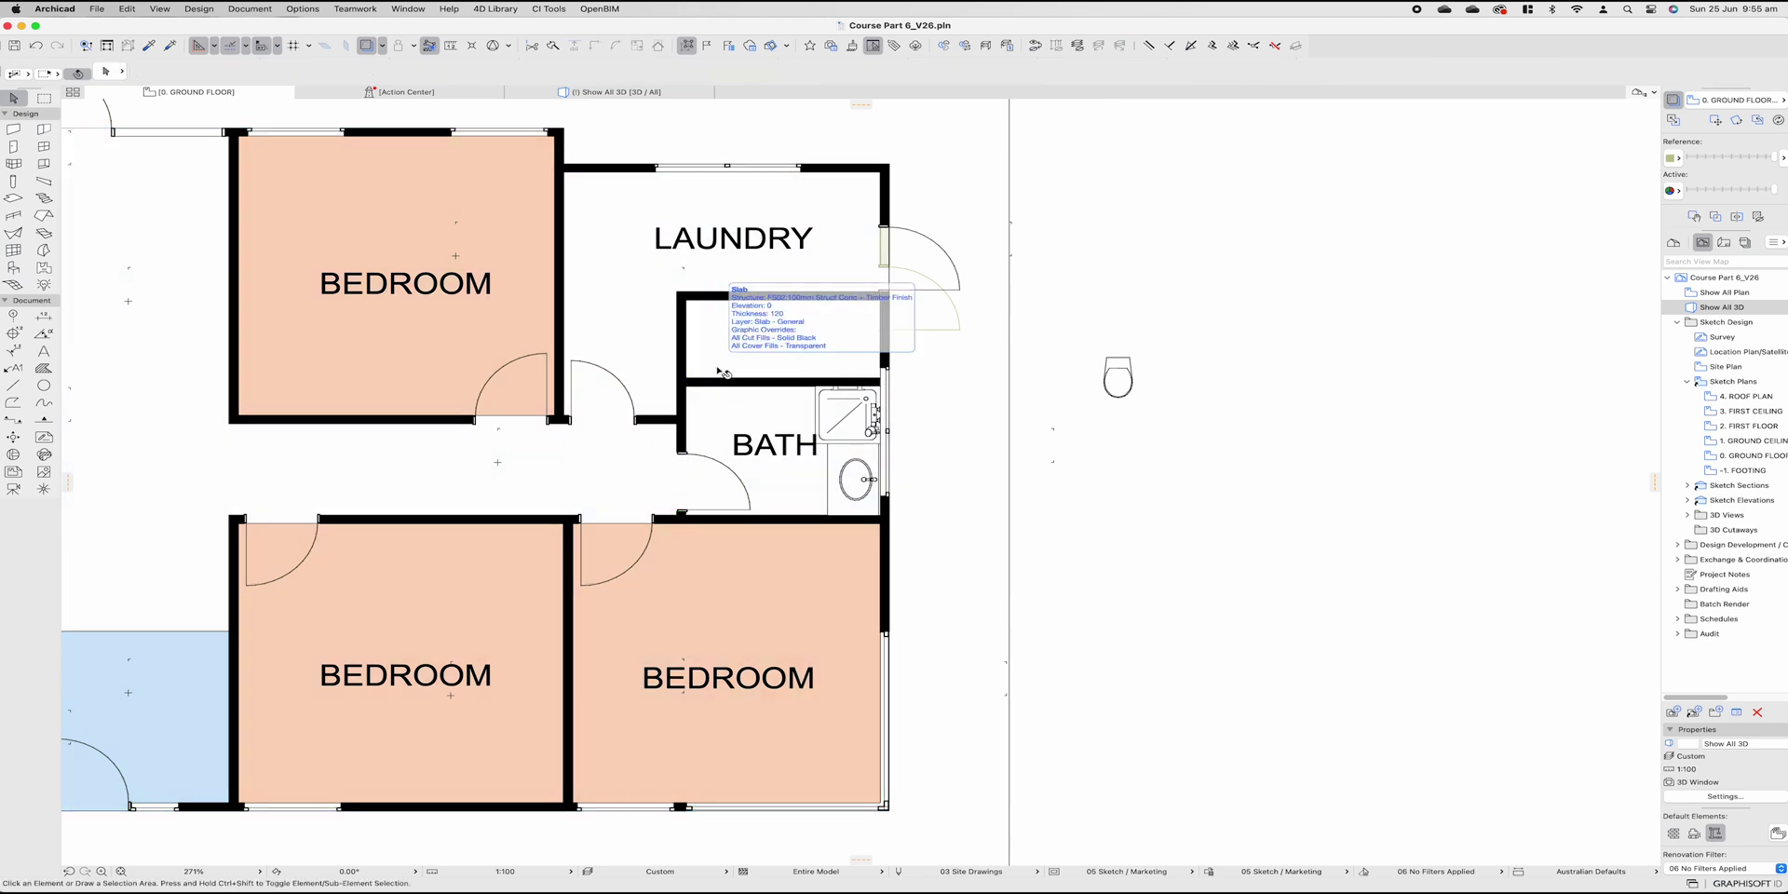
# Step: Rotate the WC 90° and move it against the small toilet room's right wall
pyautogui.click(1118, 363)
pyautogui.press('super+e')
pyautogui.click(1118, 357)
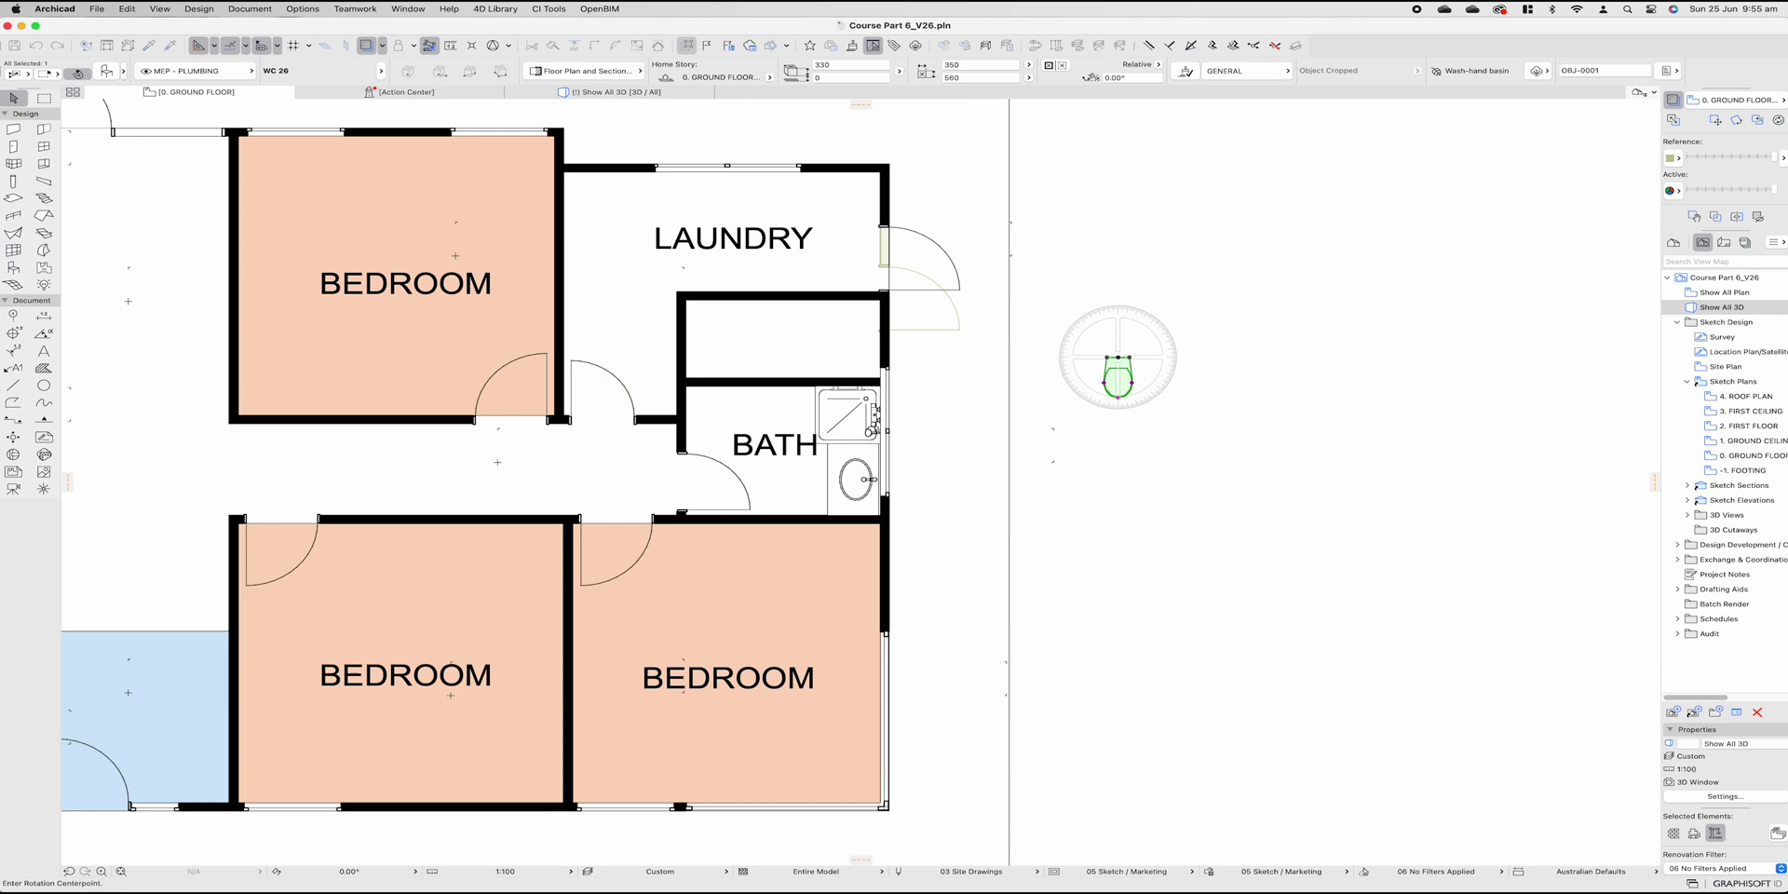
pyautogui.click(1119, 452)
pyautogui.click(912, 352)
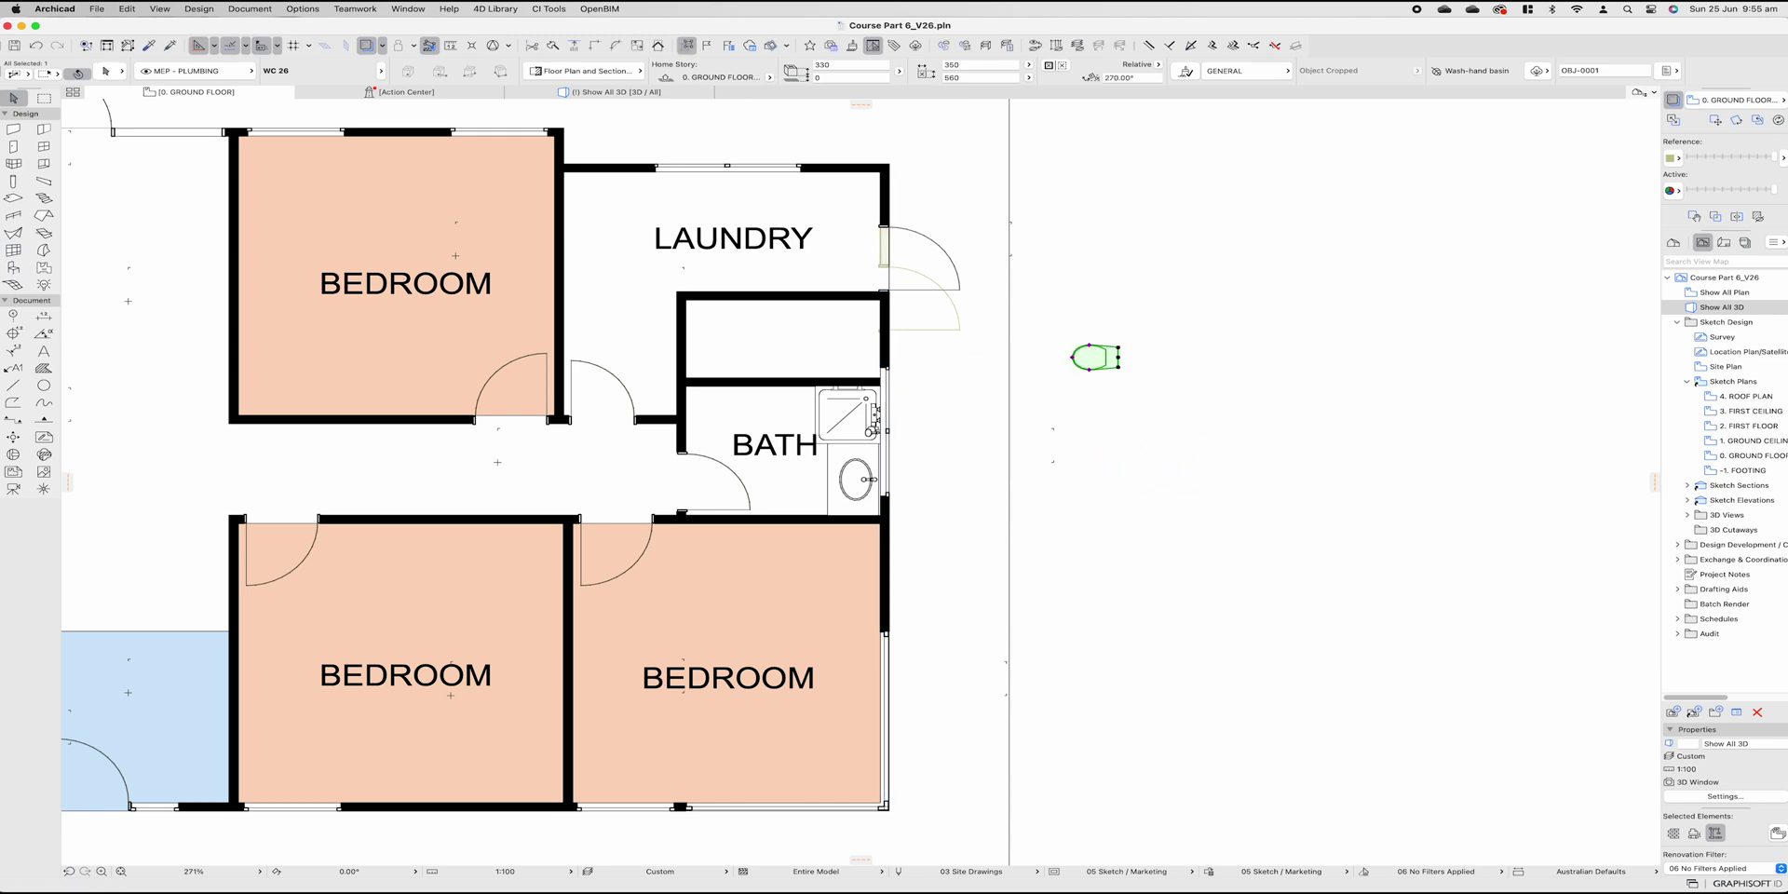
pyautogui.press('super+d')
pyautogui.click(1118, 357)
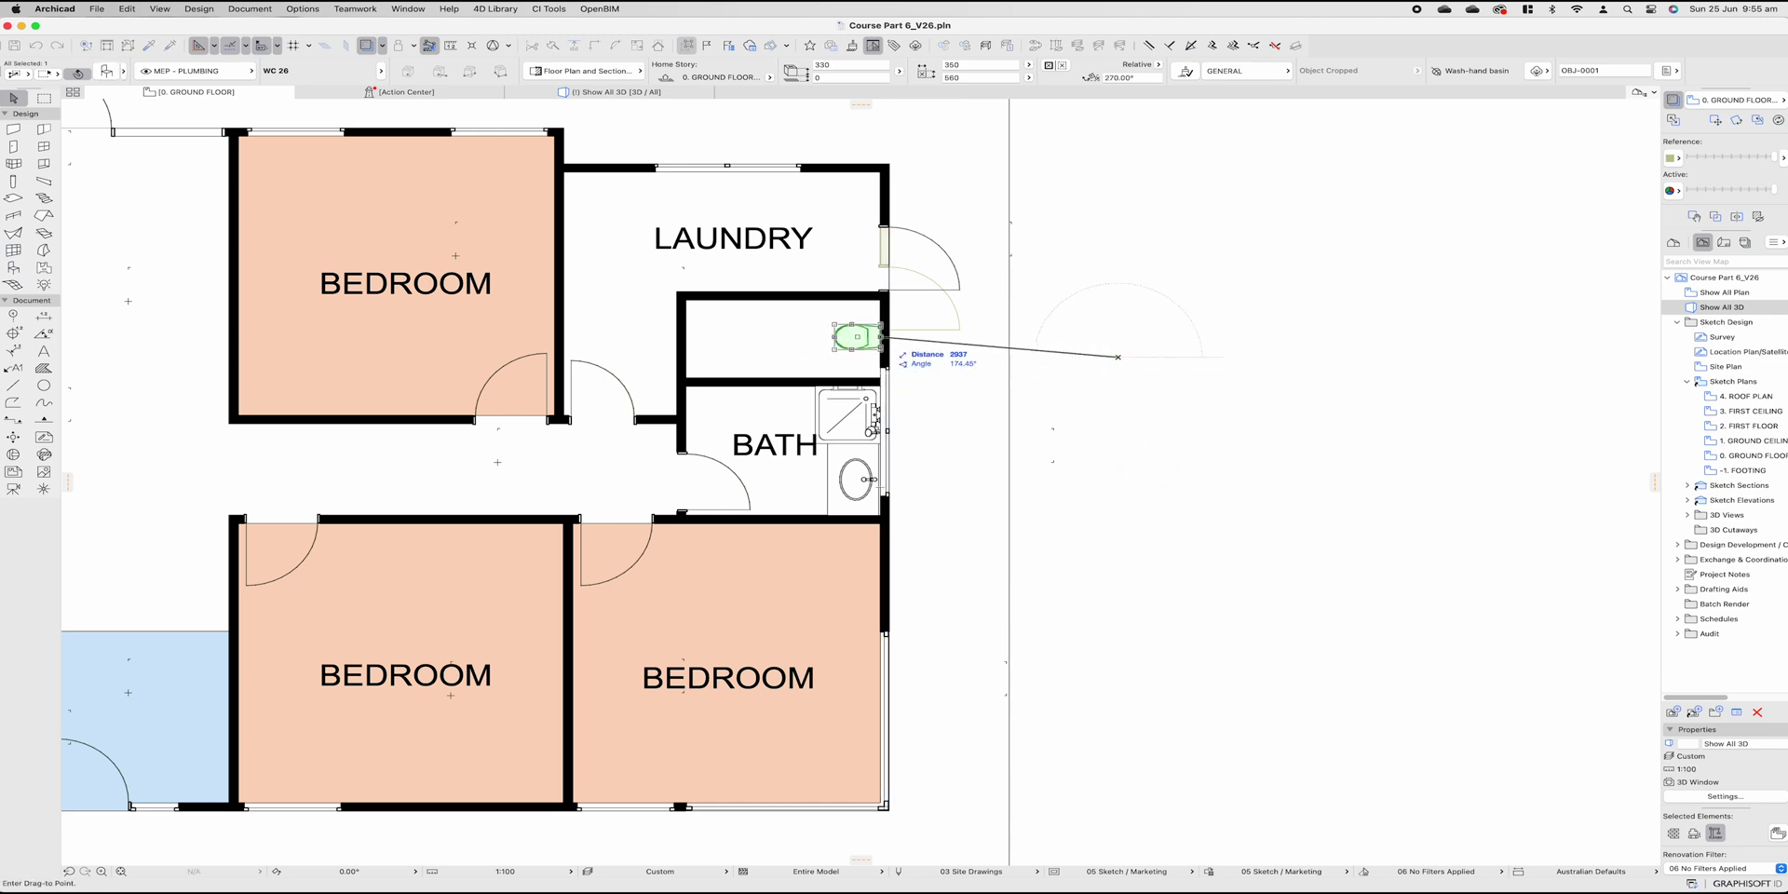
pyautogui.click(877, 337)
# Step: Place a door in the bath/WC wall swinging into the toilet room
pyautogui.hscroll(1, 537, 481)
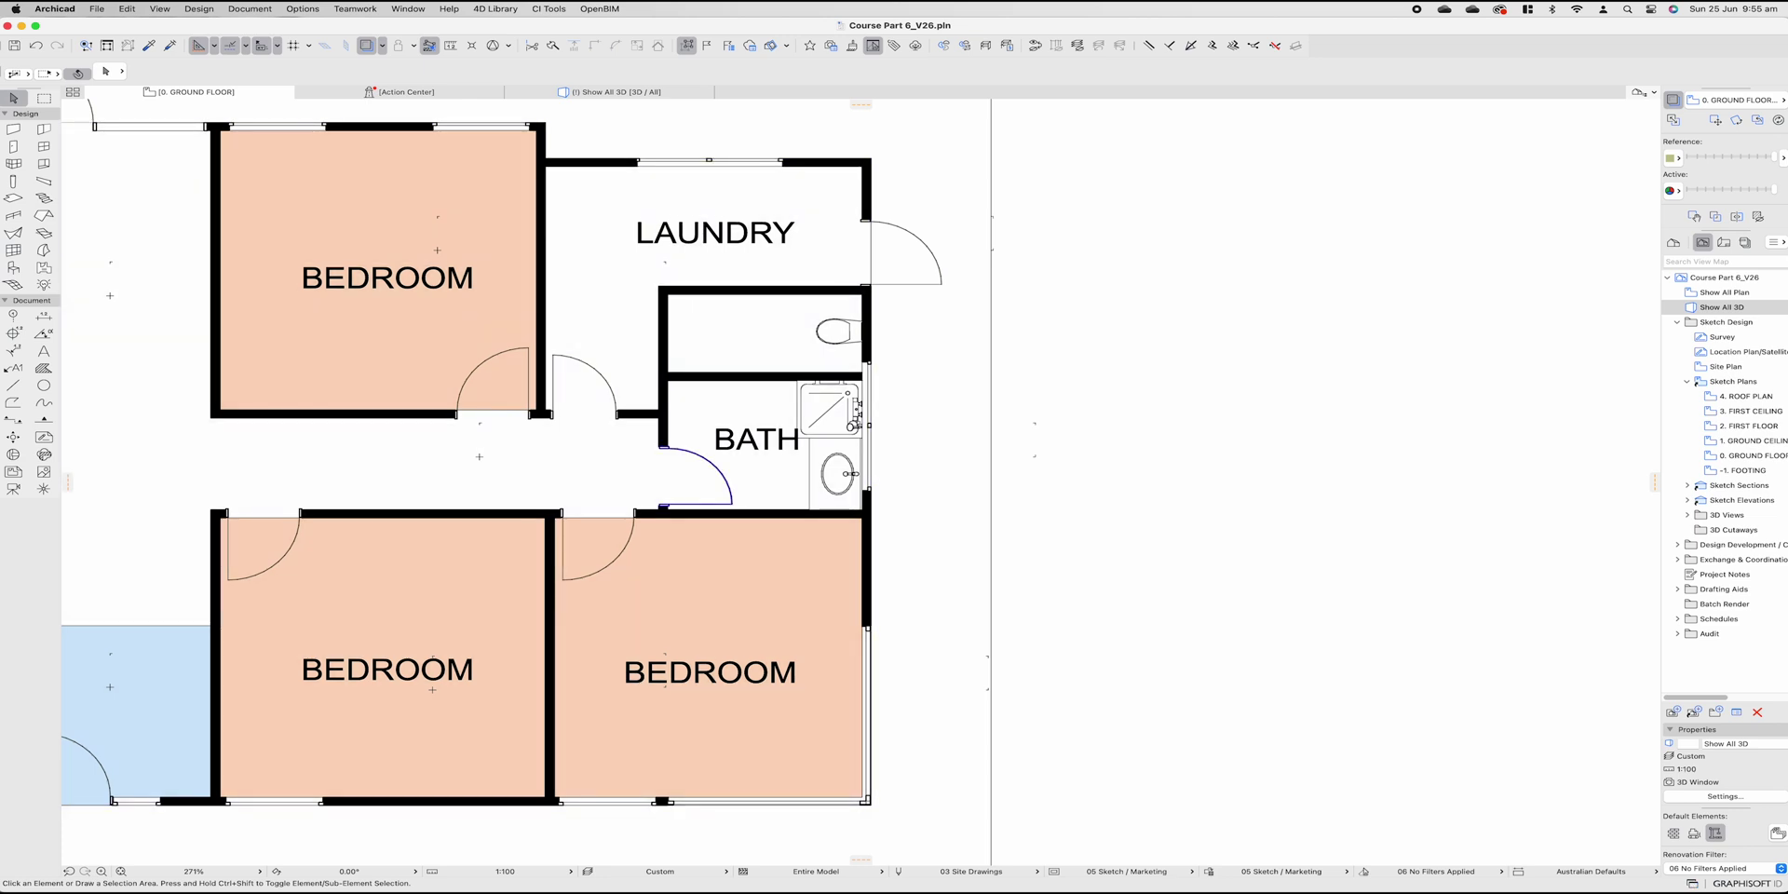
pyautogui.click(13, 146)
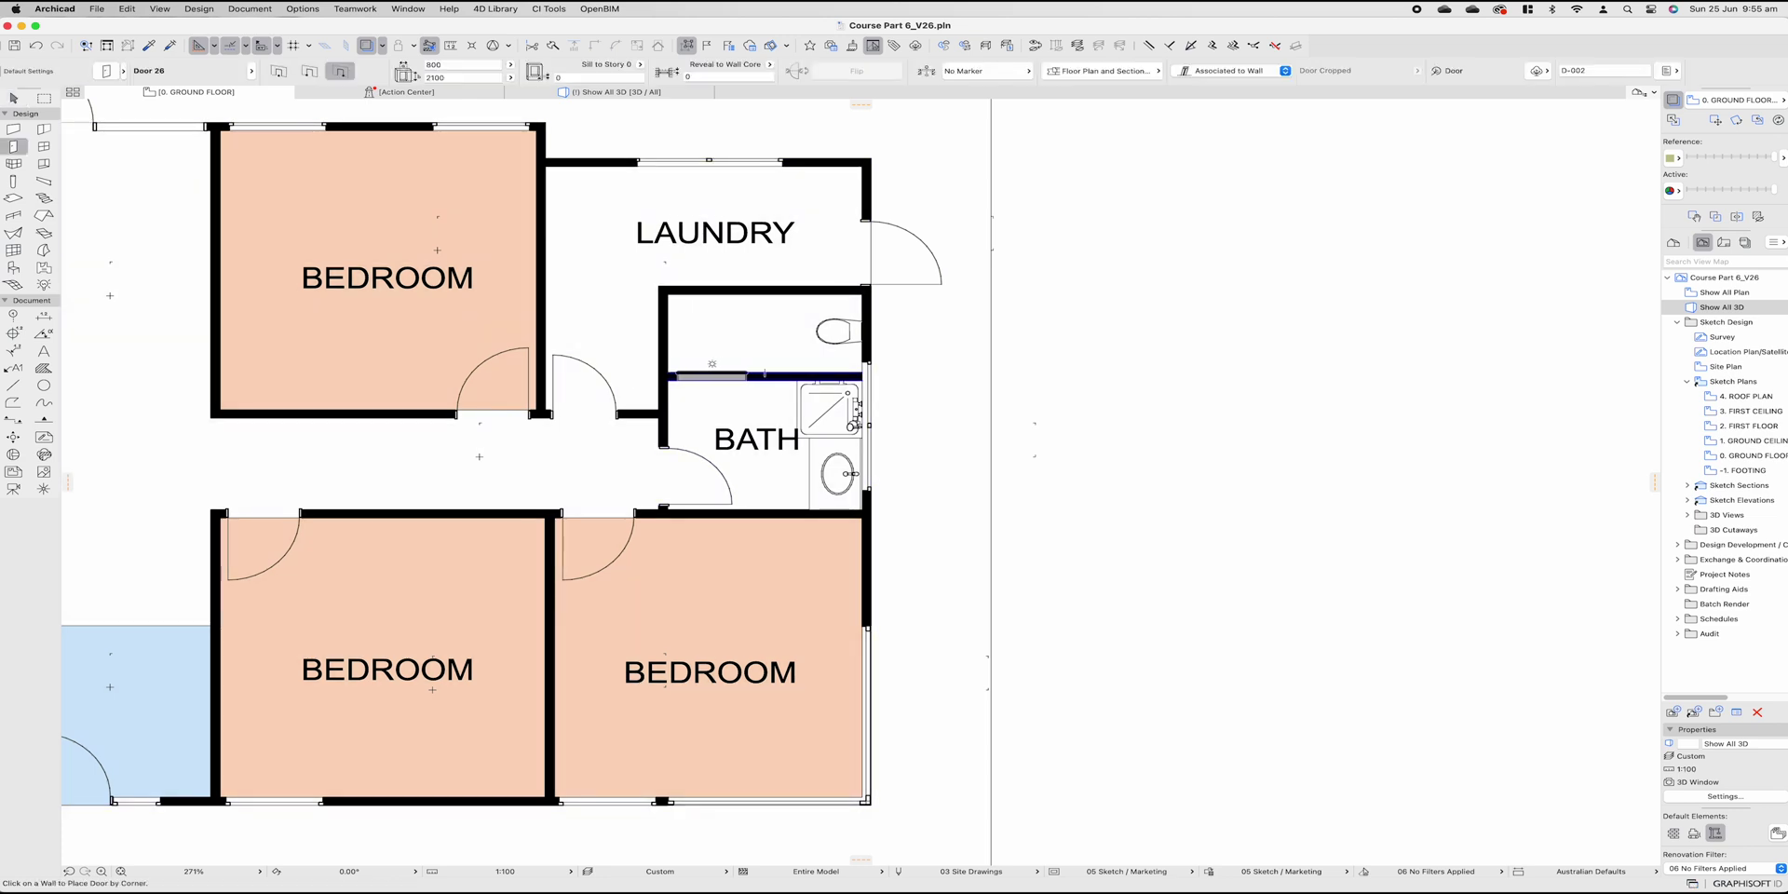
pyautogui.click(756, 374)
pyautogui.click(738, 352)
pyautogui.press('Escape')
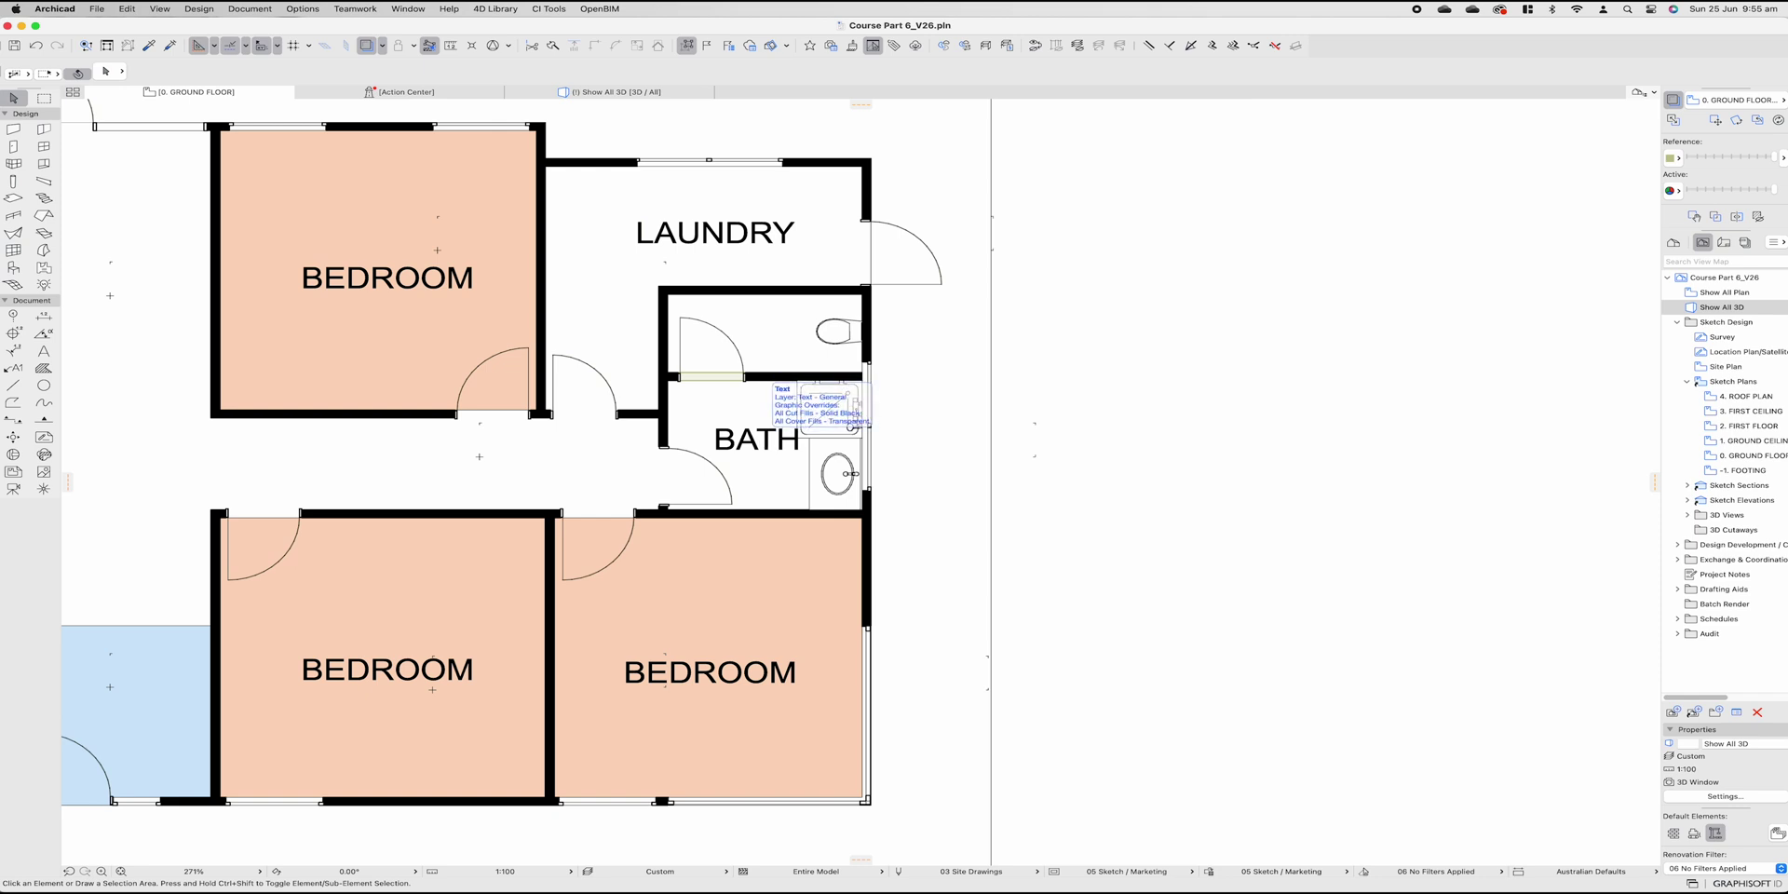
# Step: Move the BATH label slightly down in the plan
pyautogui.click(757, 439)
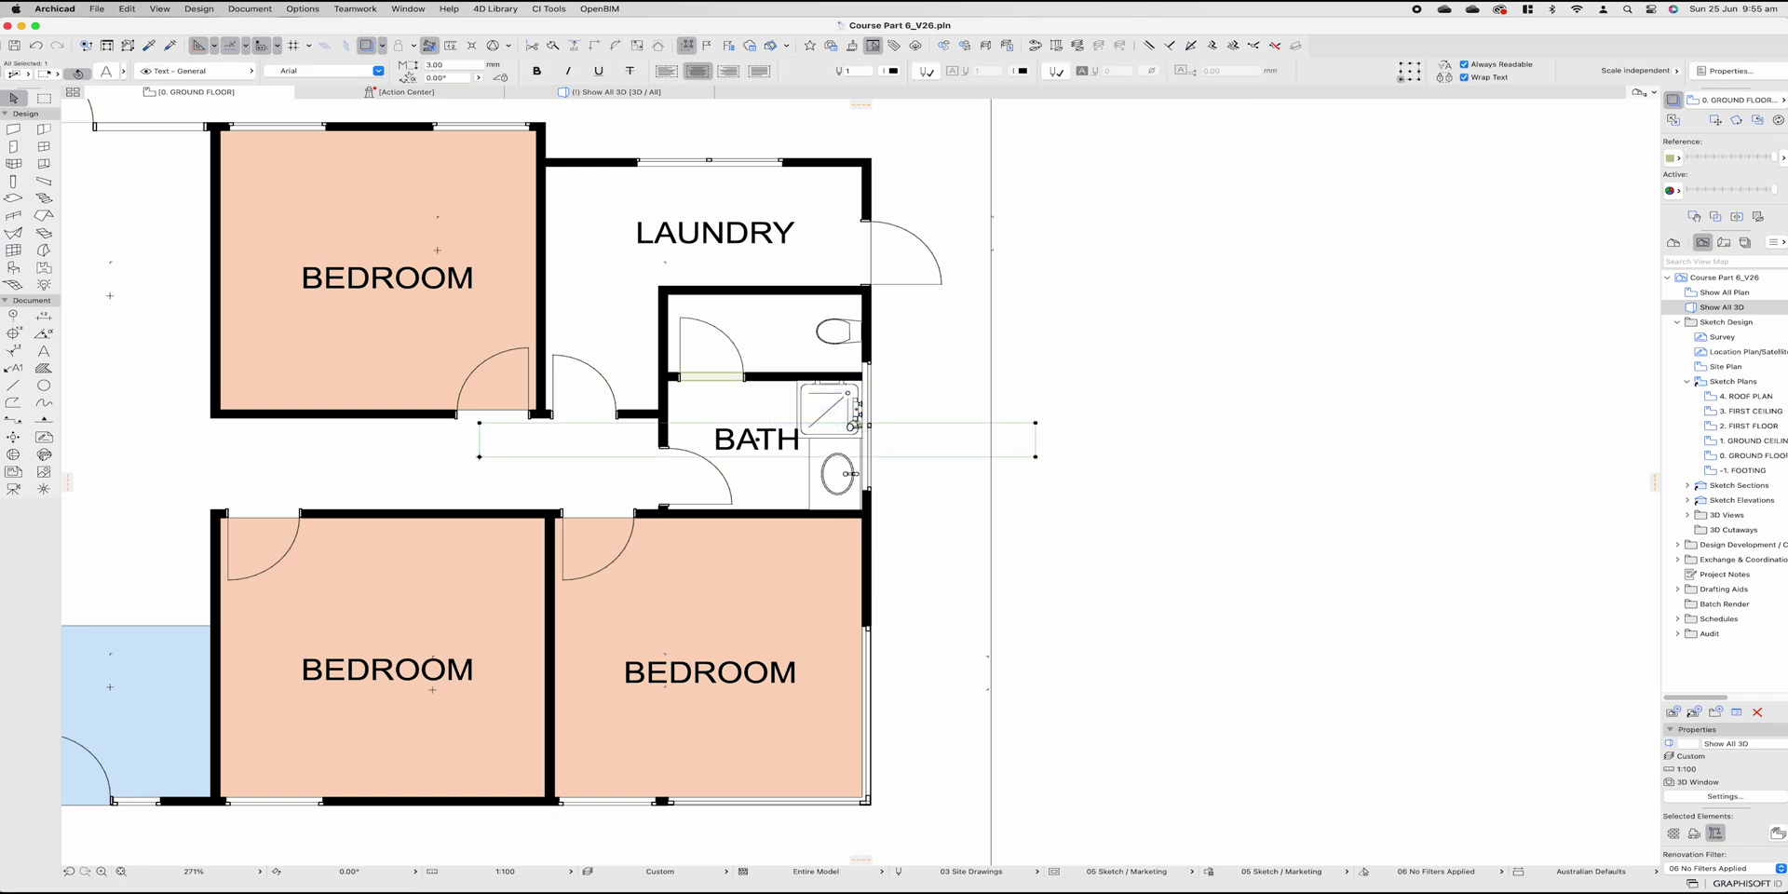
pyautogui.moveTo(756, 439); pyautogui.dragTo(756, 455)
pyautogui.press('Escape')
pyautogui.moveTo(757, 455); pyautogui.dragTo(770, 446, button='middle')
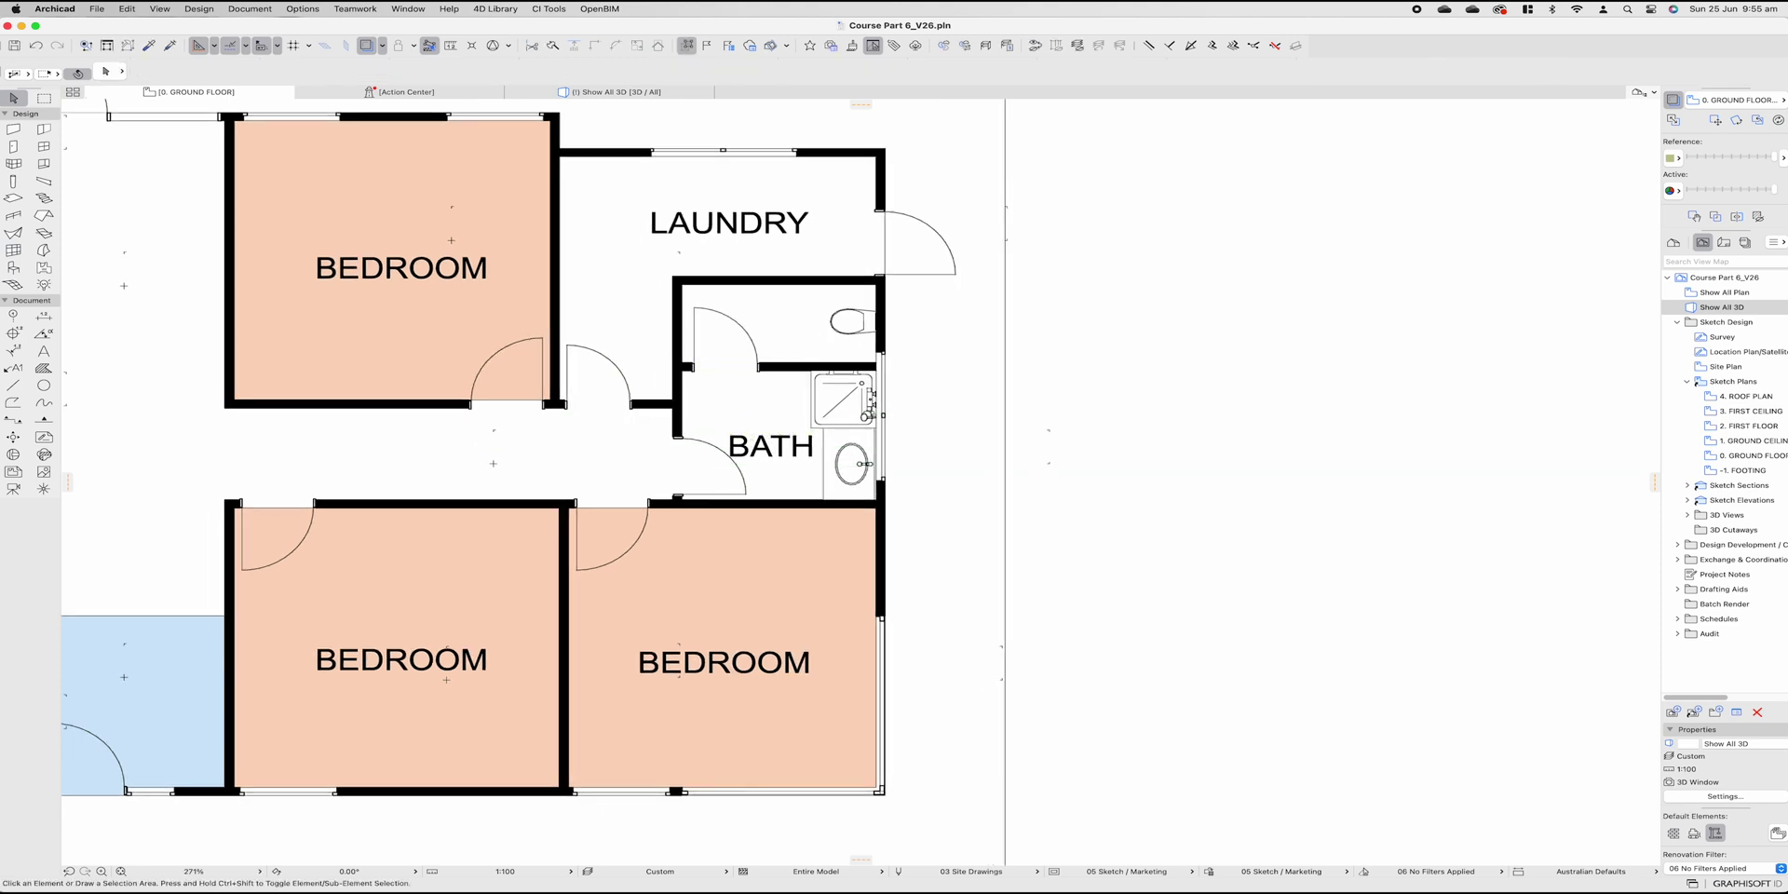
# Step: In 3D Explore mode, fly through the facade and hallway into the bathroom to view the shower tray
pyautogui.click(611, 91)
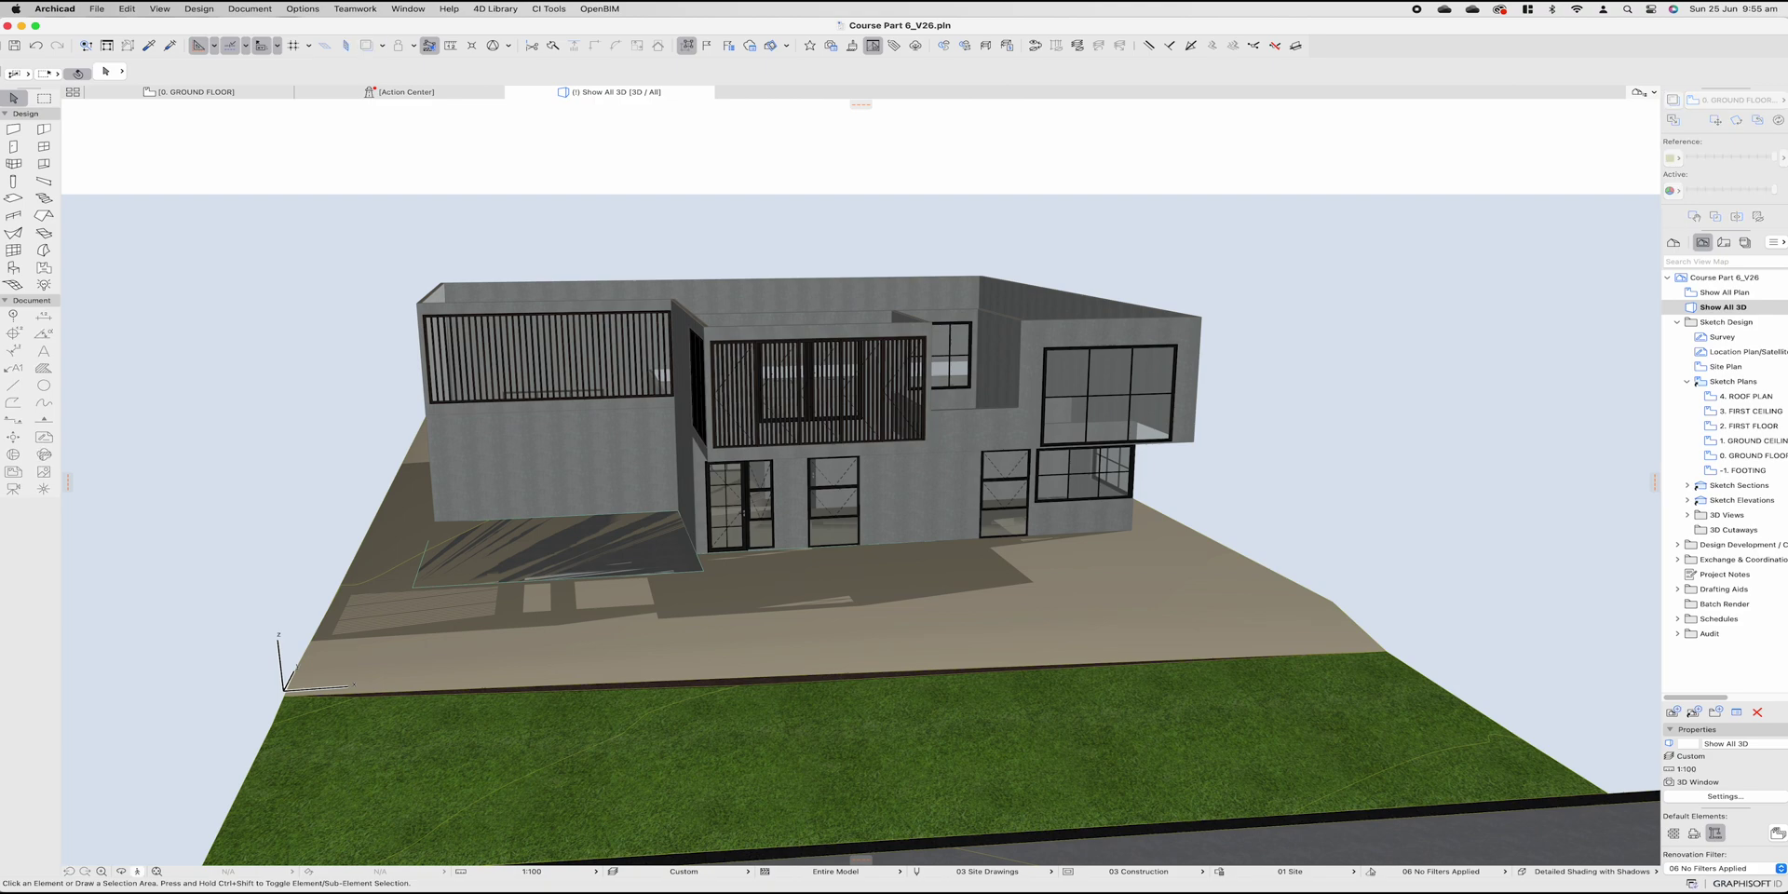
pyautogui.click(137, 872)
pyautogui.press('Up')
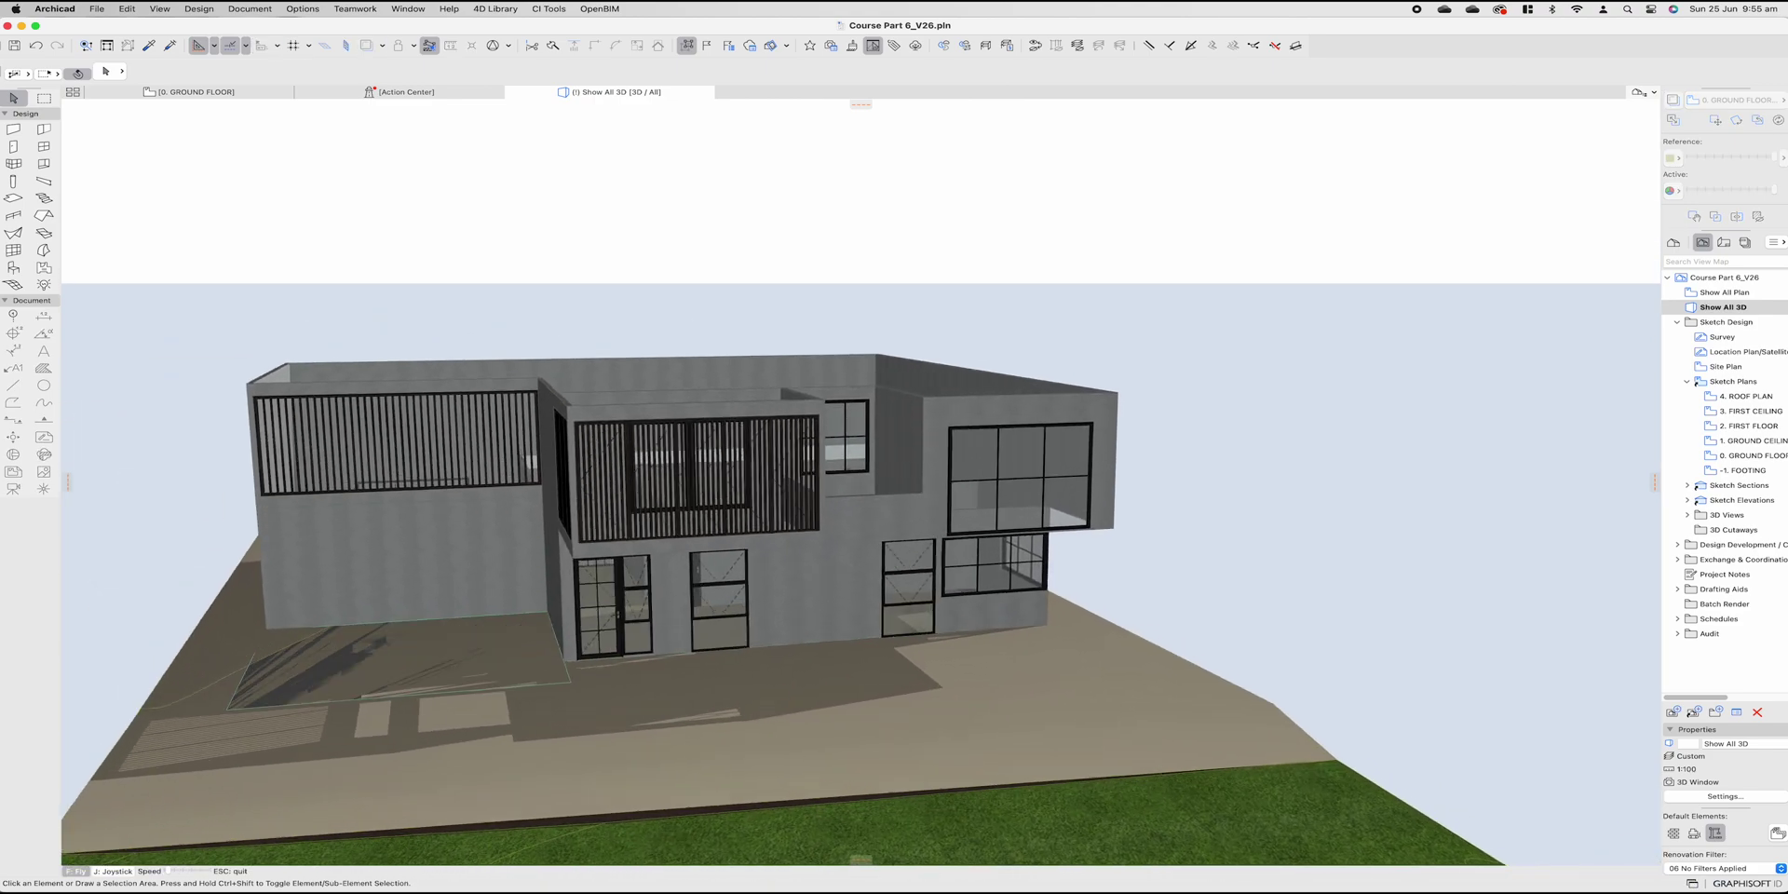
pyautogui.press('Up')
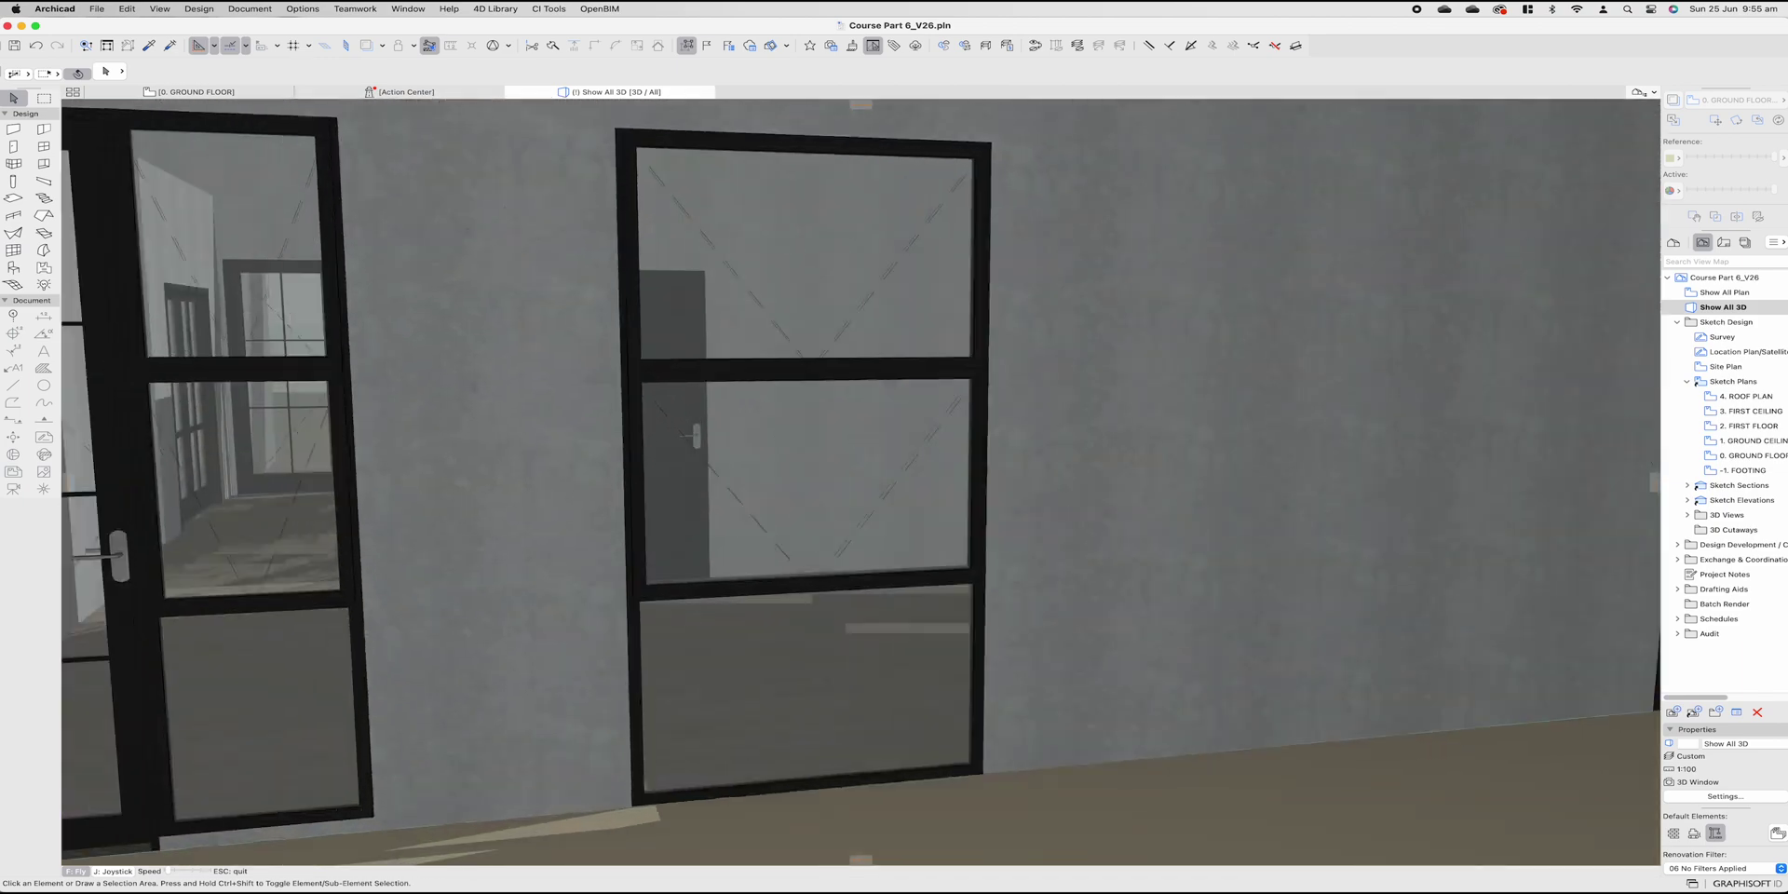
pyautogui.press('Up')
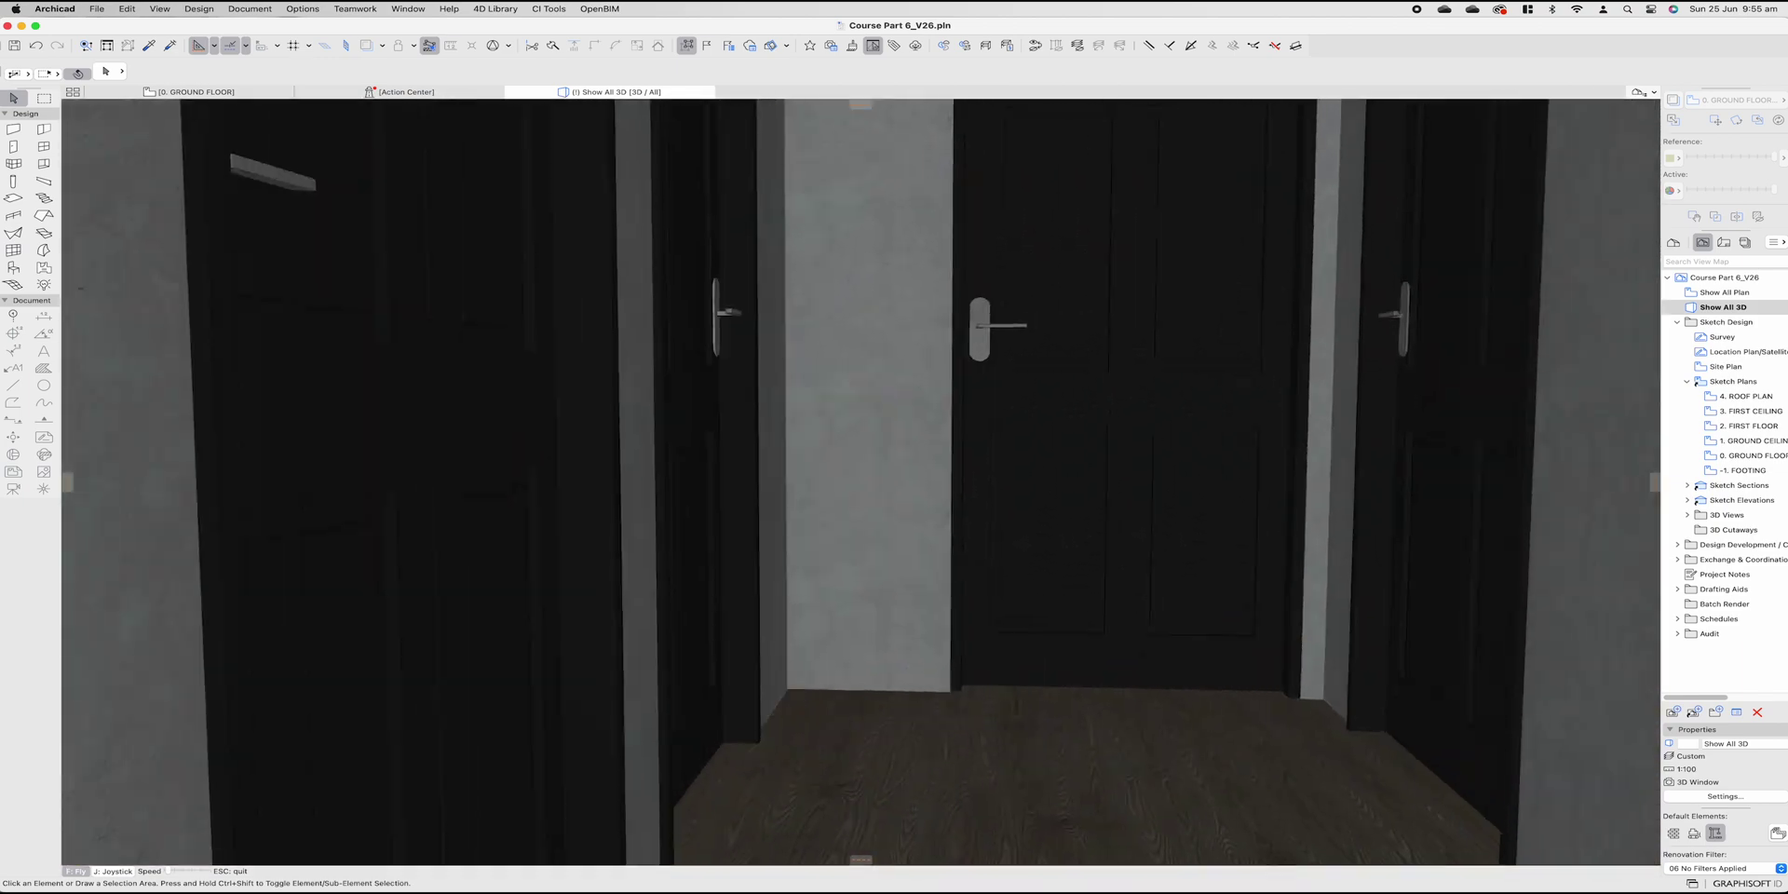
pyautogui.press('Down')
pyautogui.press('Up')
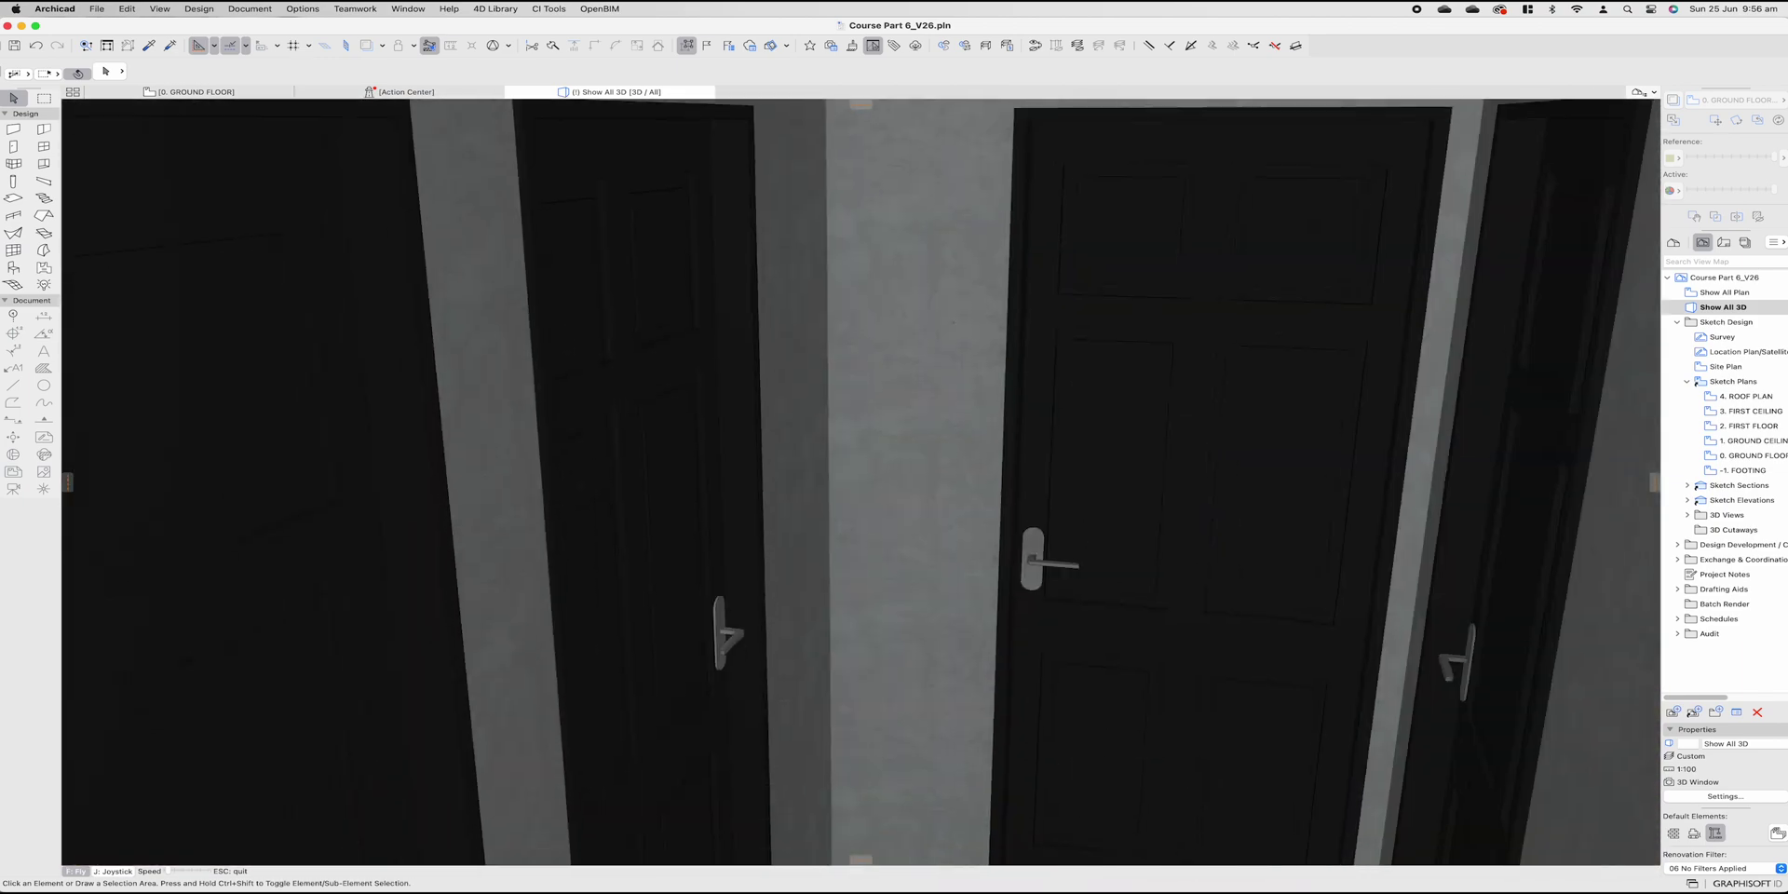
pyautogui.press('Up')
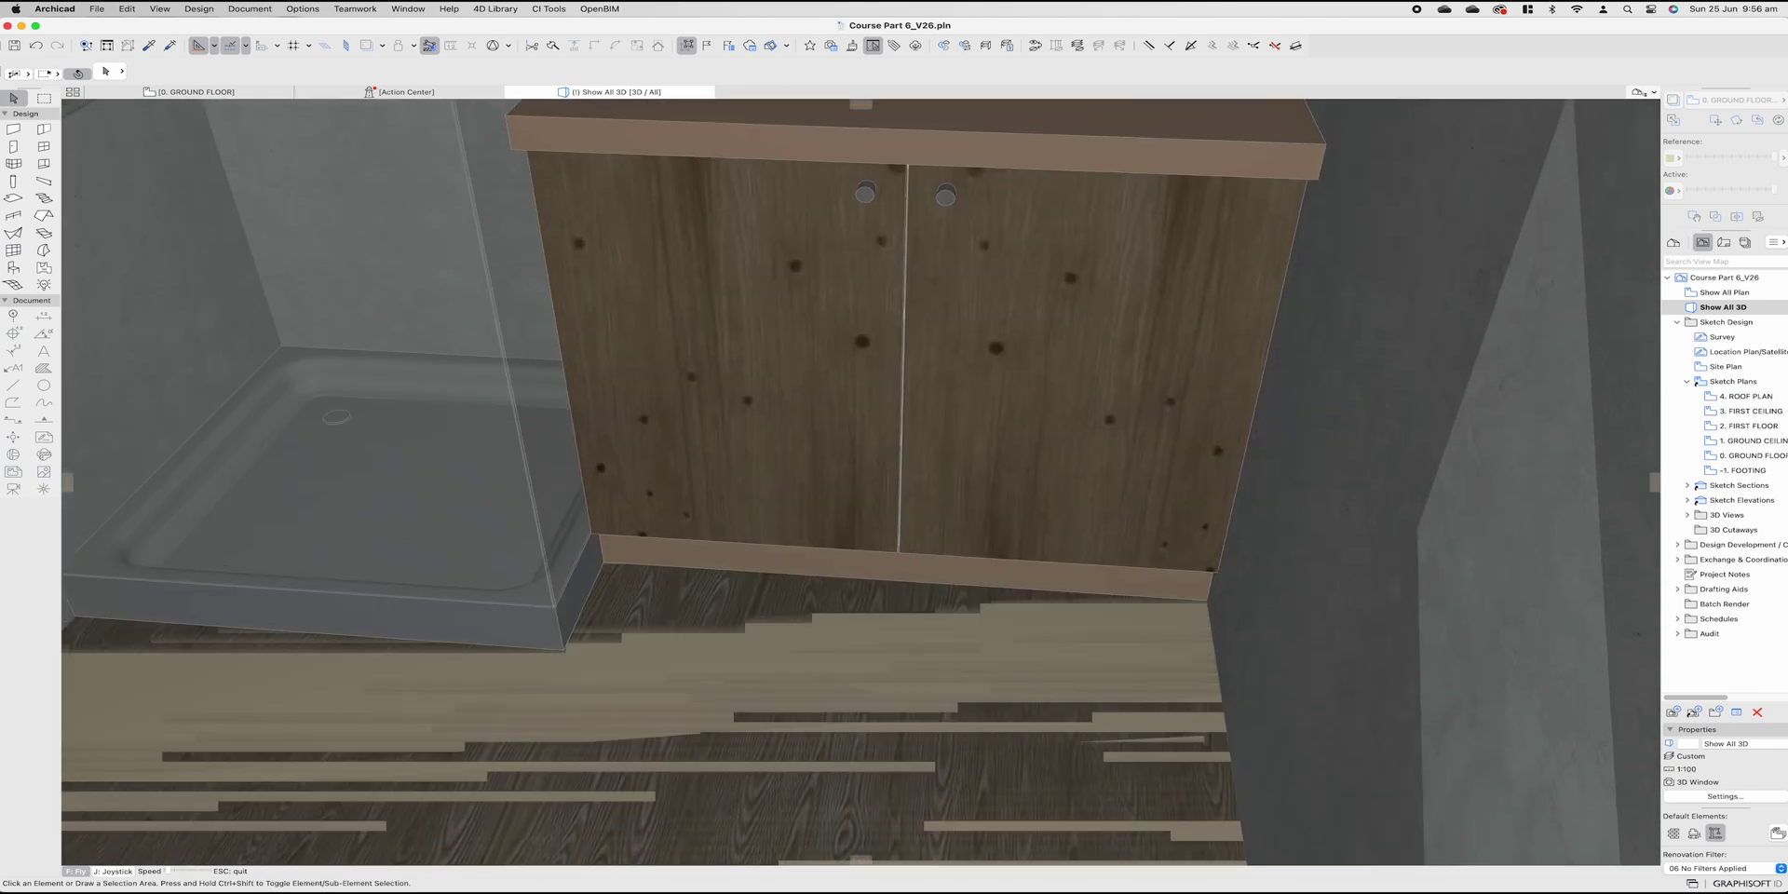
pyautogui.press('Left')
pyautogui.press('Escape')
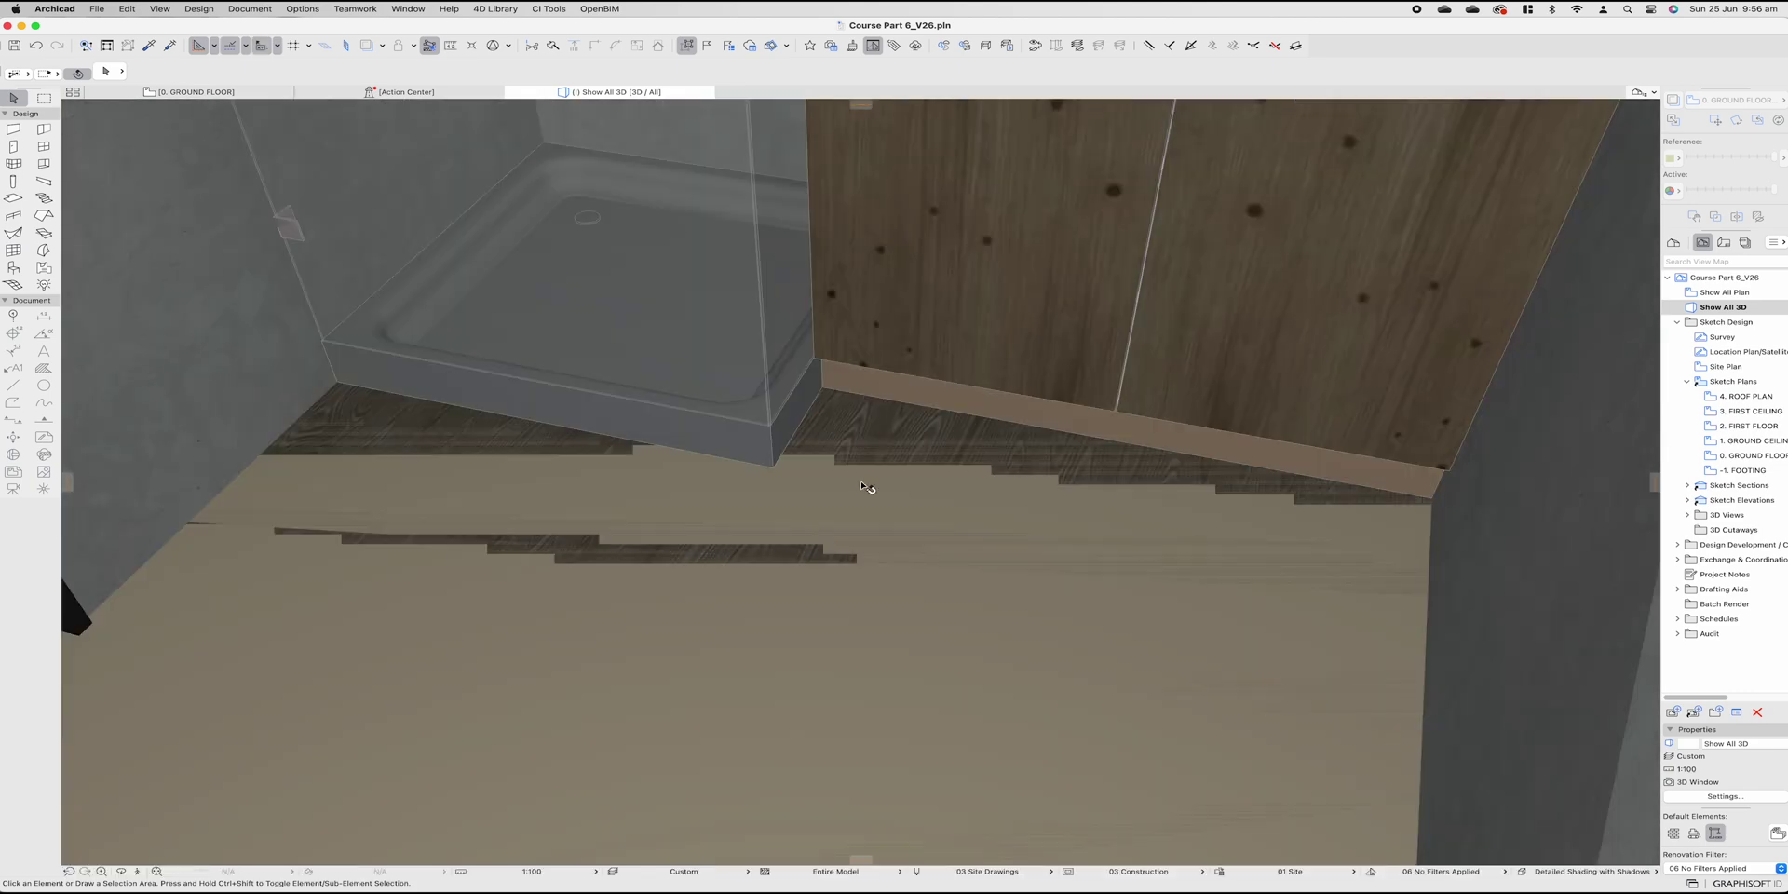
# Step: Hide the Mesh - Site Existing and Mesh - Site Proposed layers
pyautogui.press('super+l')
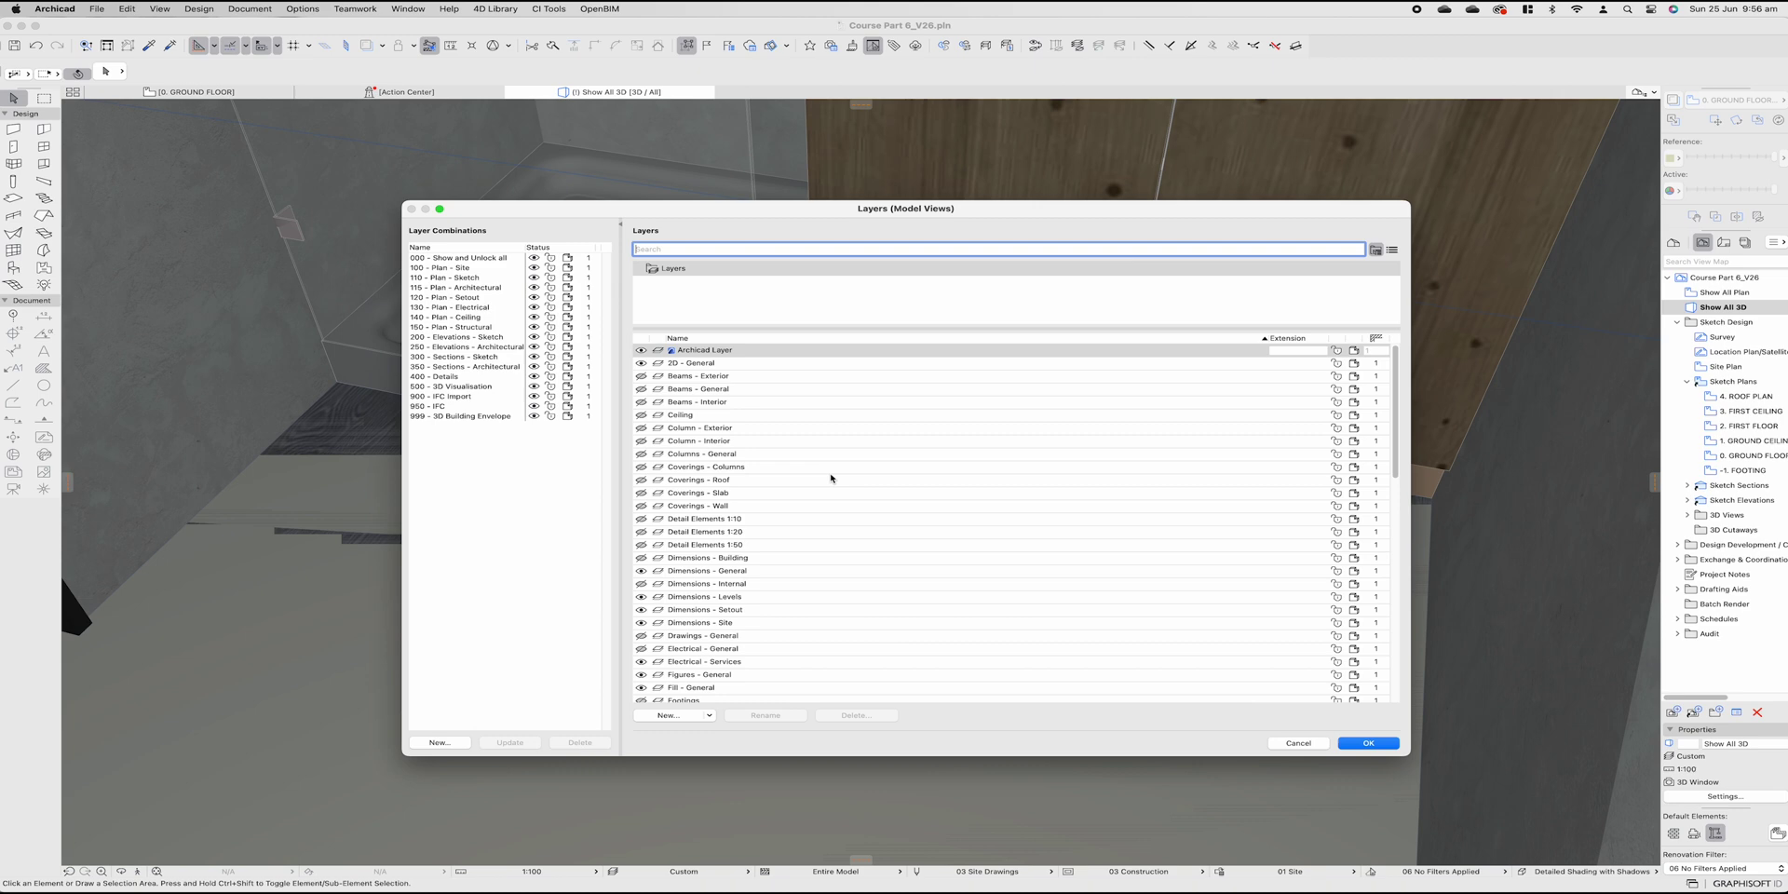
pyautogui.write('site')
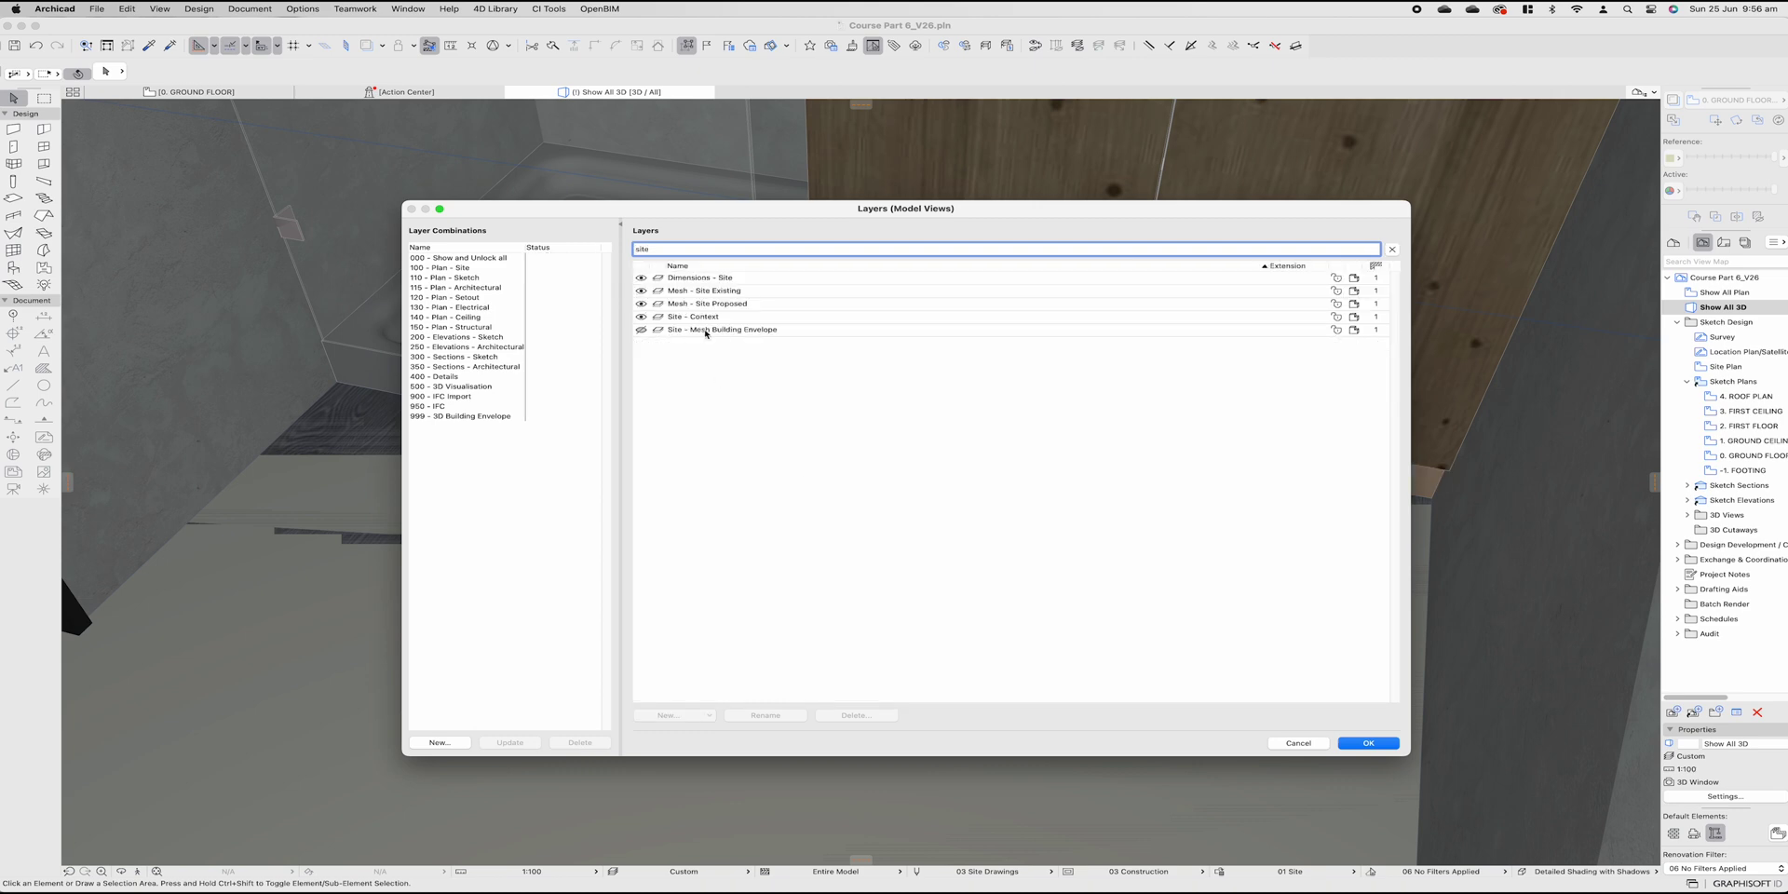
pyautogui.click(641, 291)
pyautogui.click(640, 304)
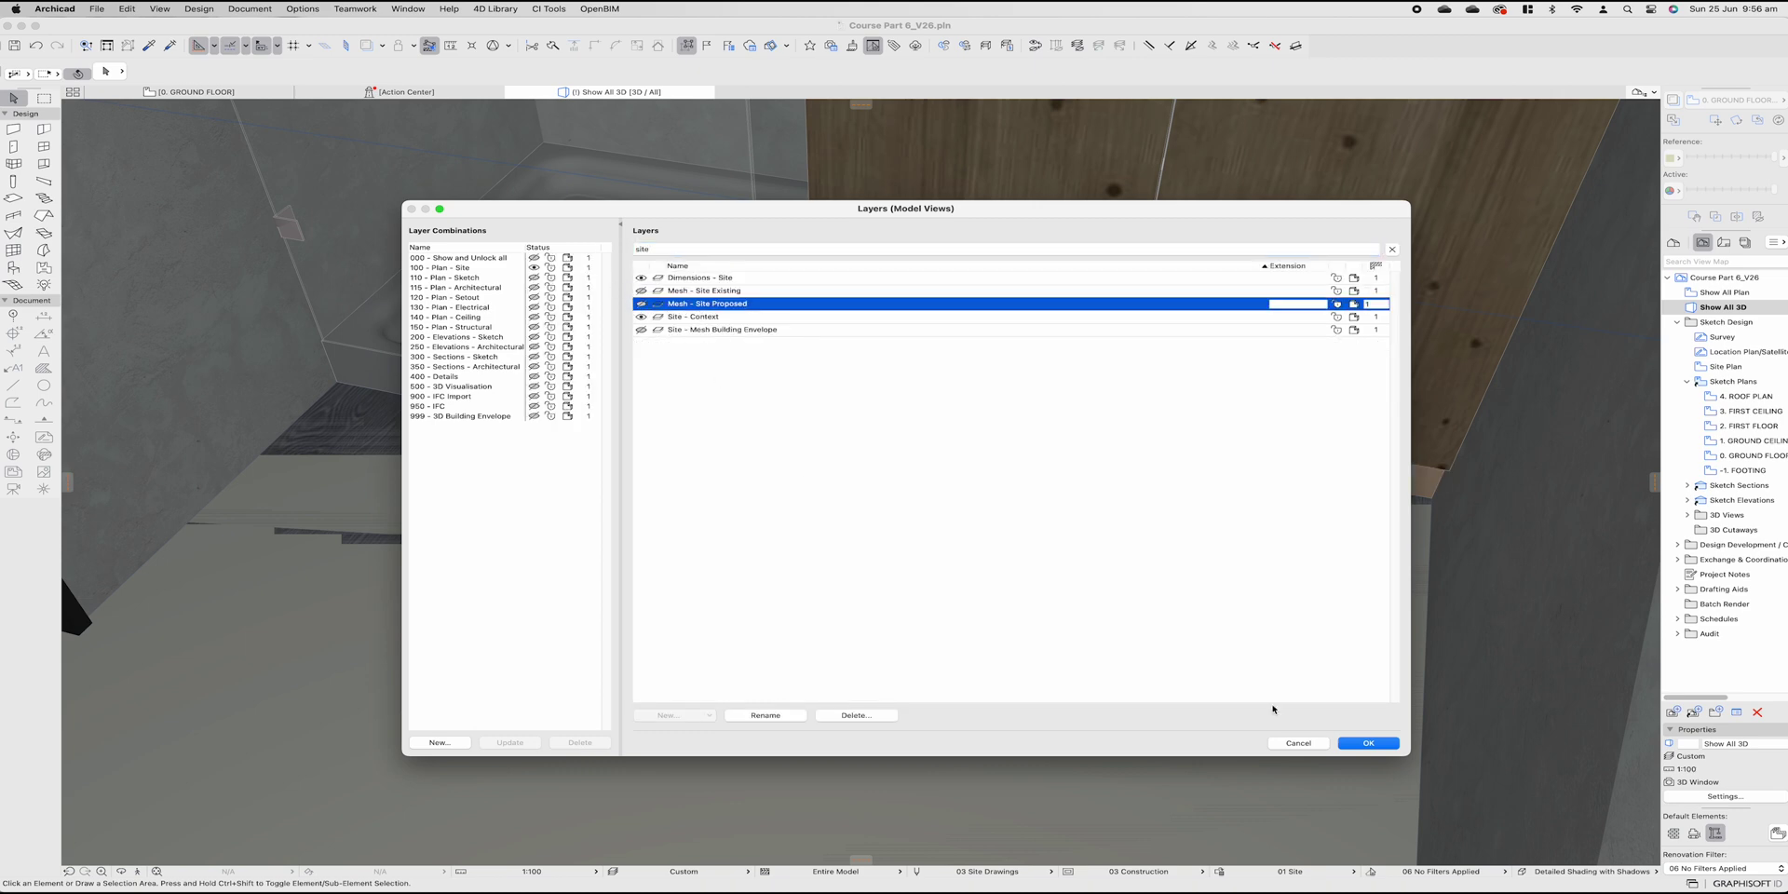
pyautogui.click(1368, 742)
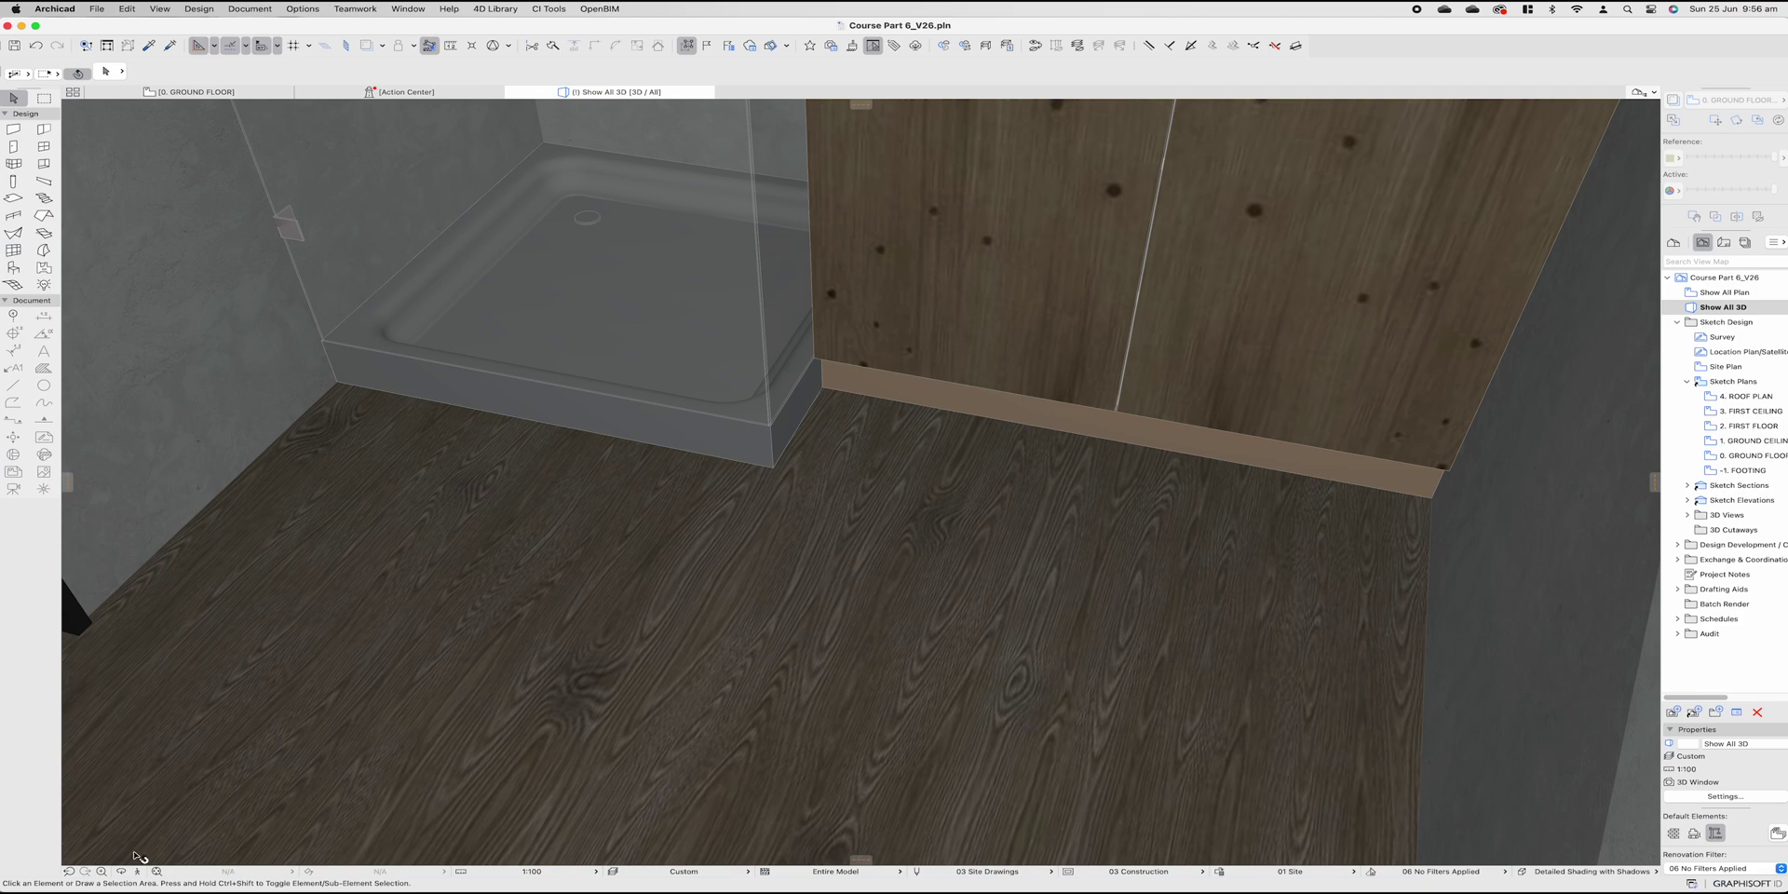
# Step: Explore the bathroom in 3D again, moving into the toilet room
pyautogui.click(139, 872)
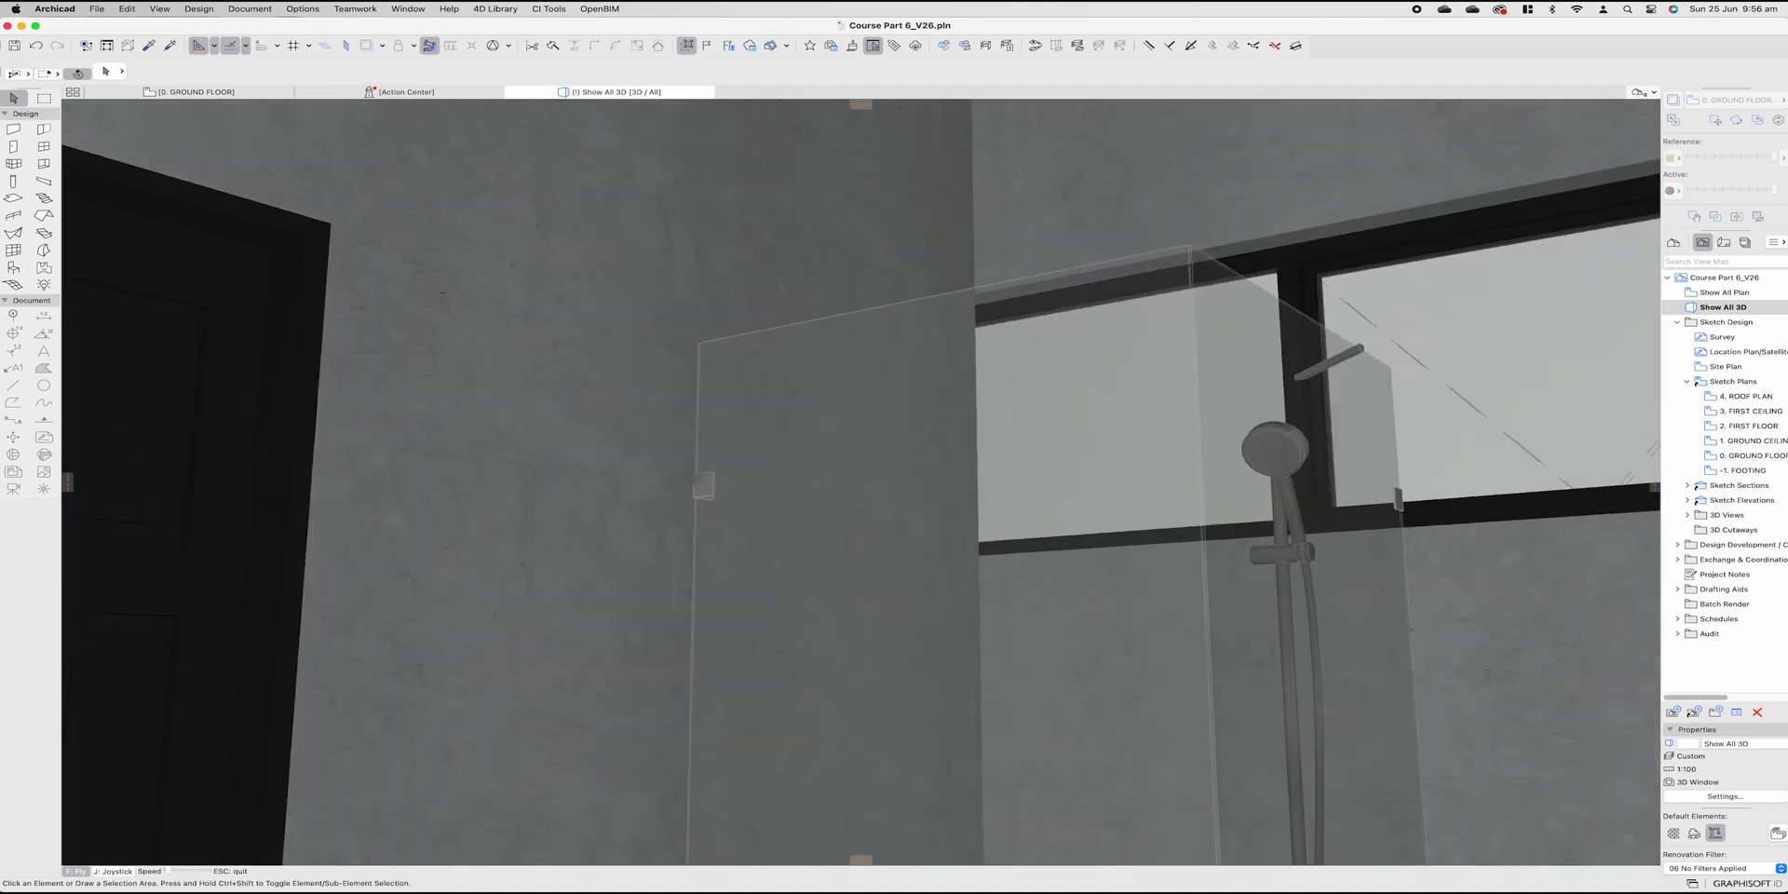
pyautogui.press('Up')
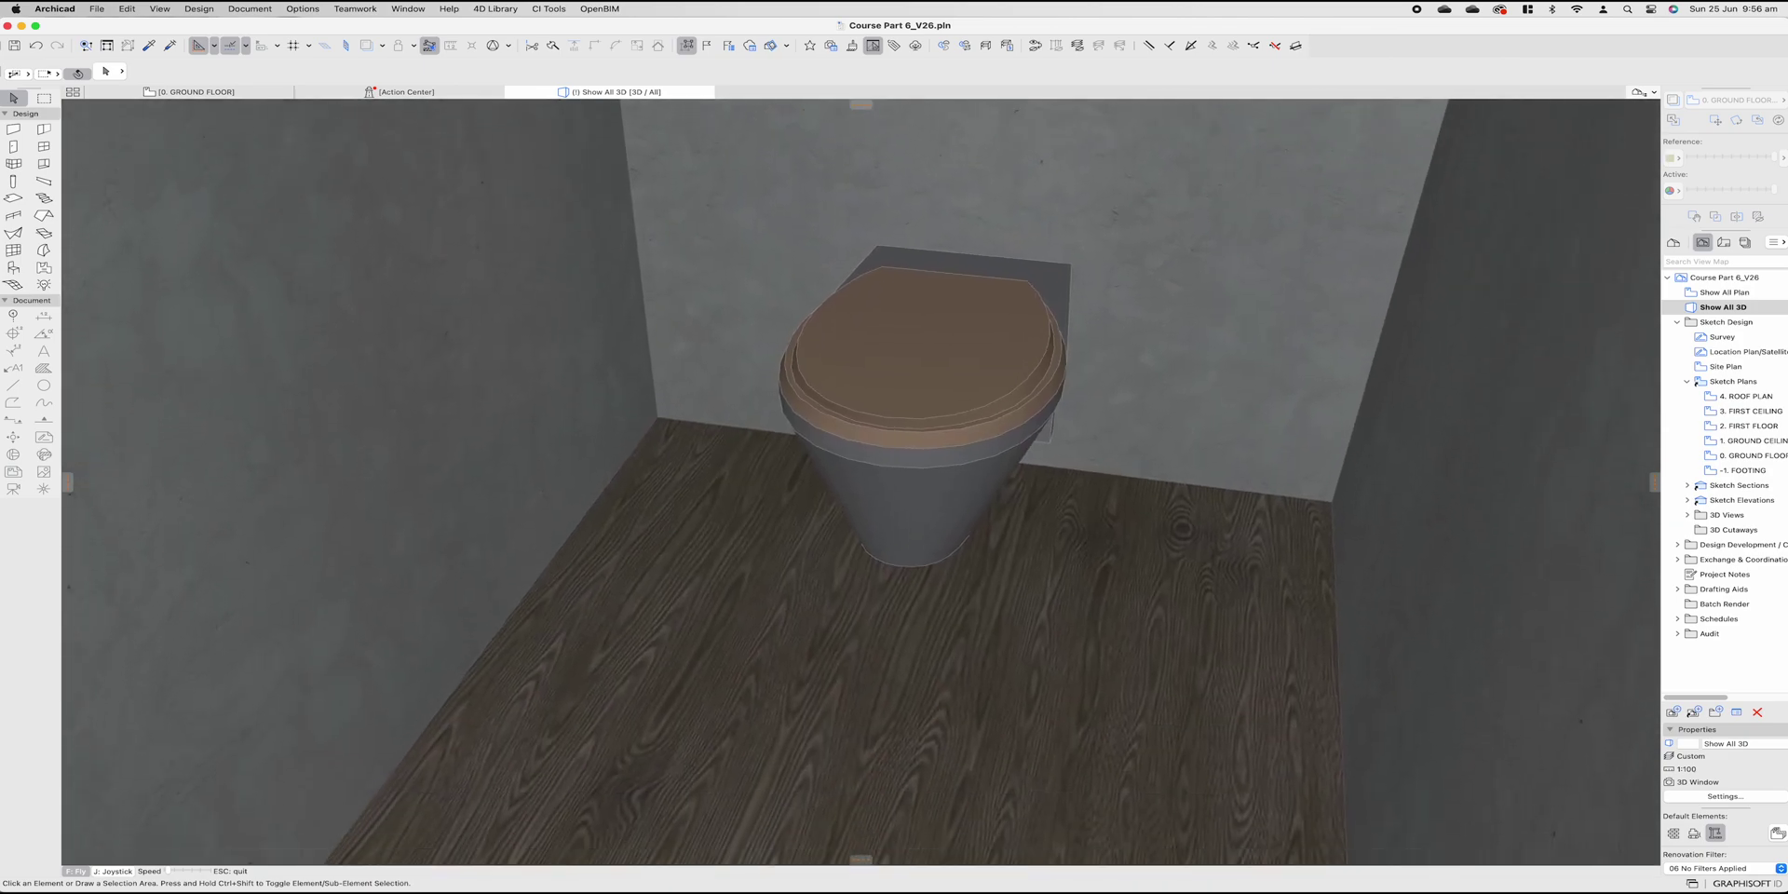
pyautogui.press('Up')
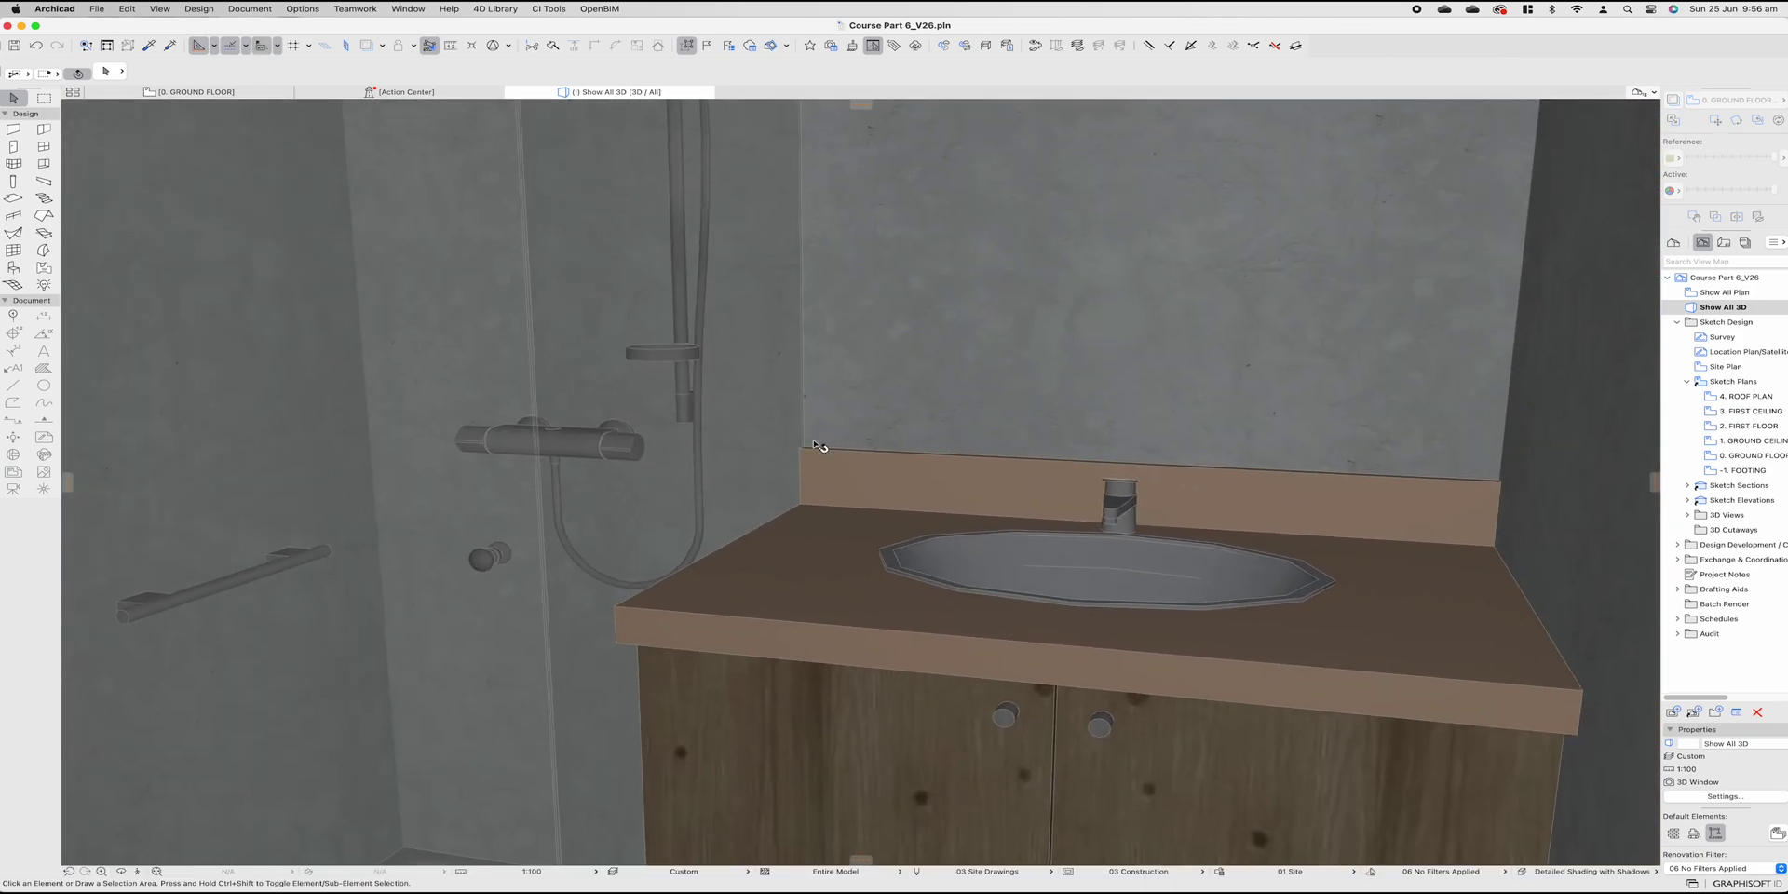
# Step: On the ground floor plan, slide the bathroom window lower along its wall
pyautogui.click(195, 91)
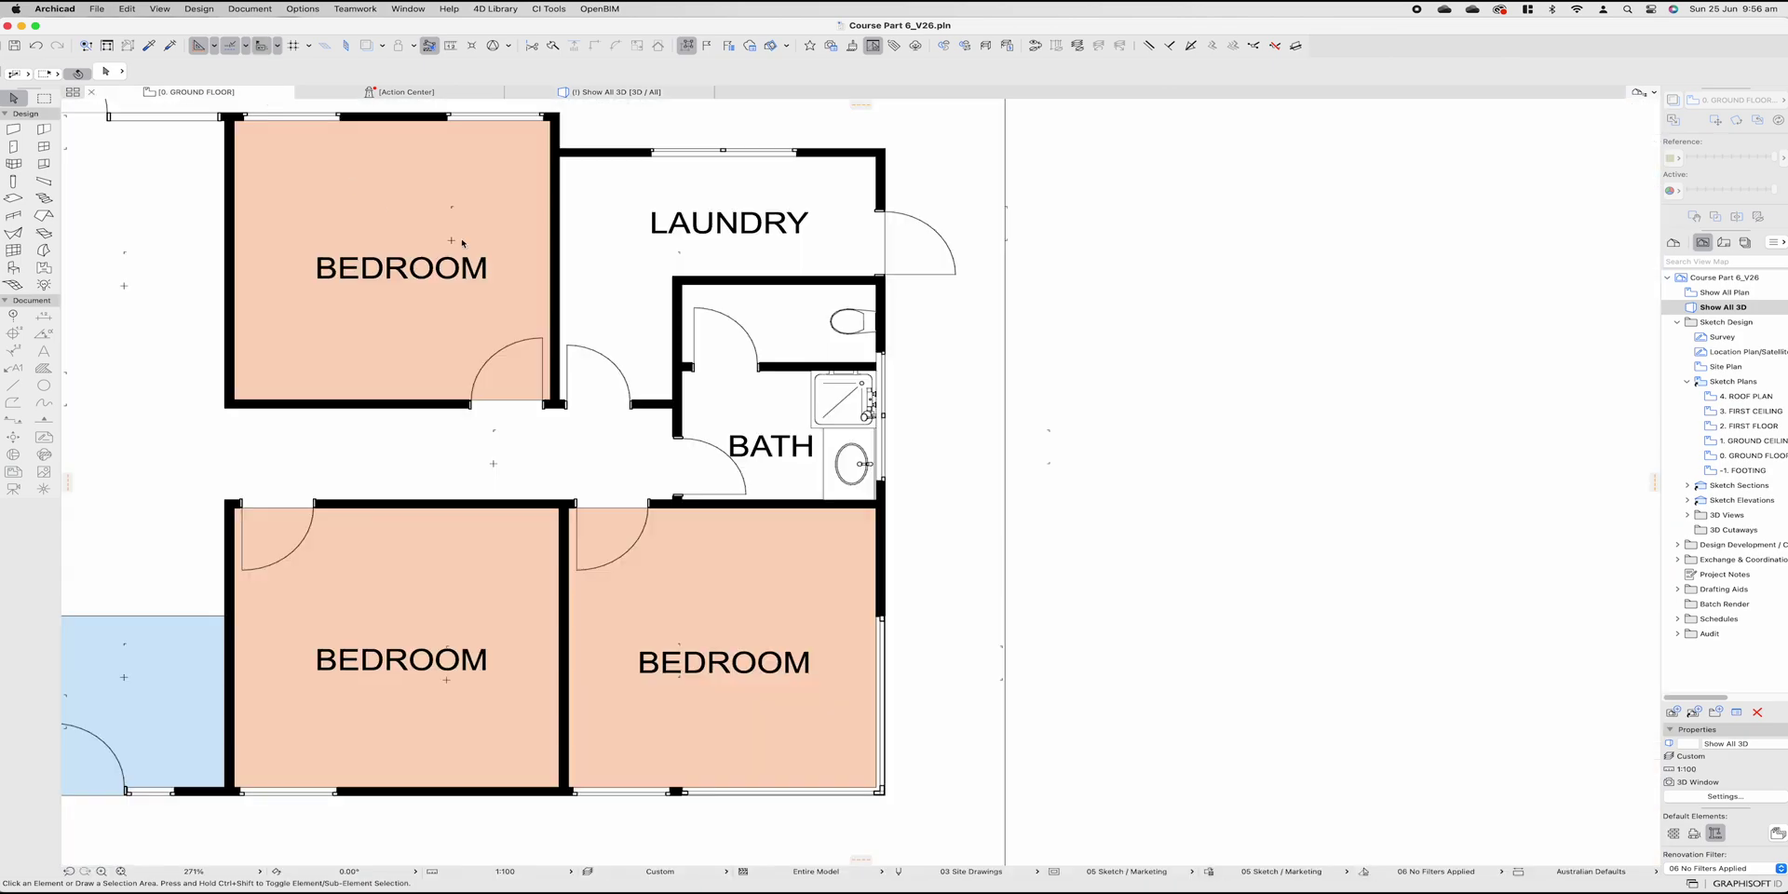
pyautogui.click(884, 482)
pyautogui.press('super+d')
pyautogui.click(885, 481)
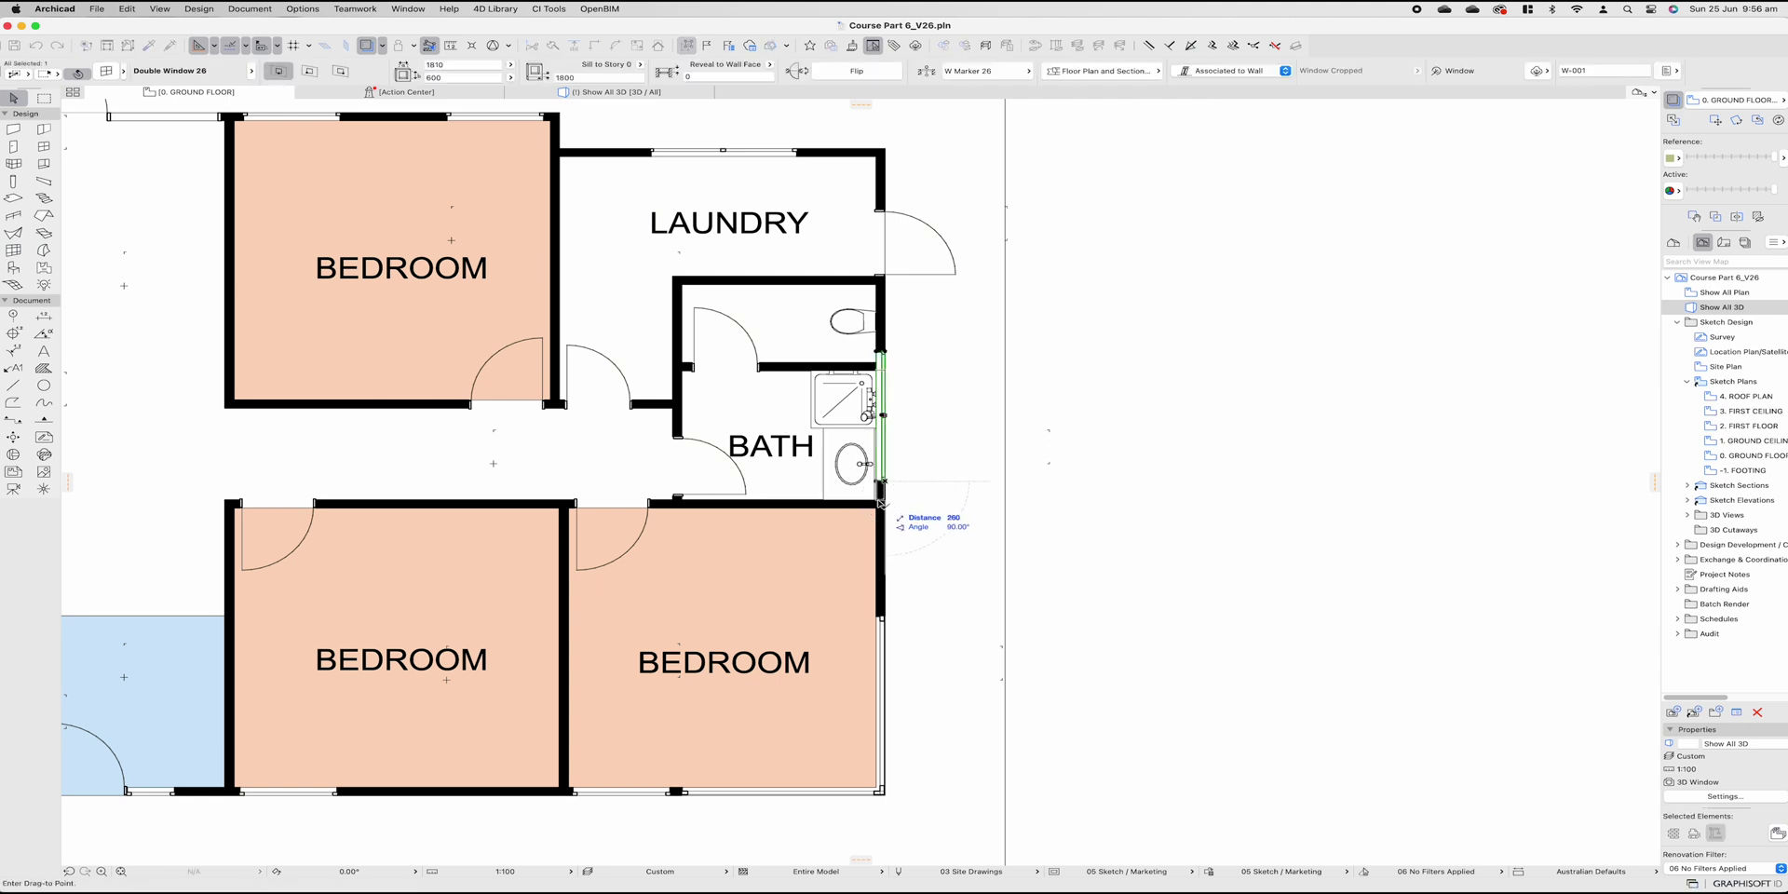
pyautogui.click(881, 502)
# Step: Stretch the shower cabin to 1500 long
pyautogui.scroll(2, 877, 363)
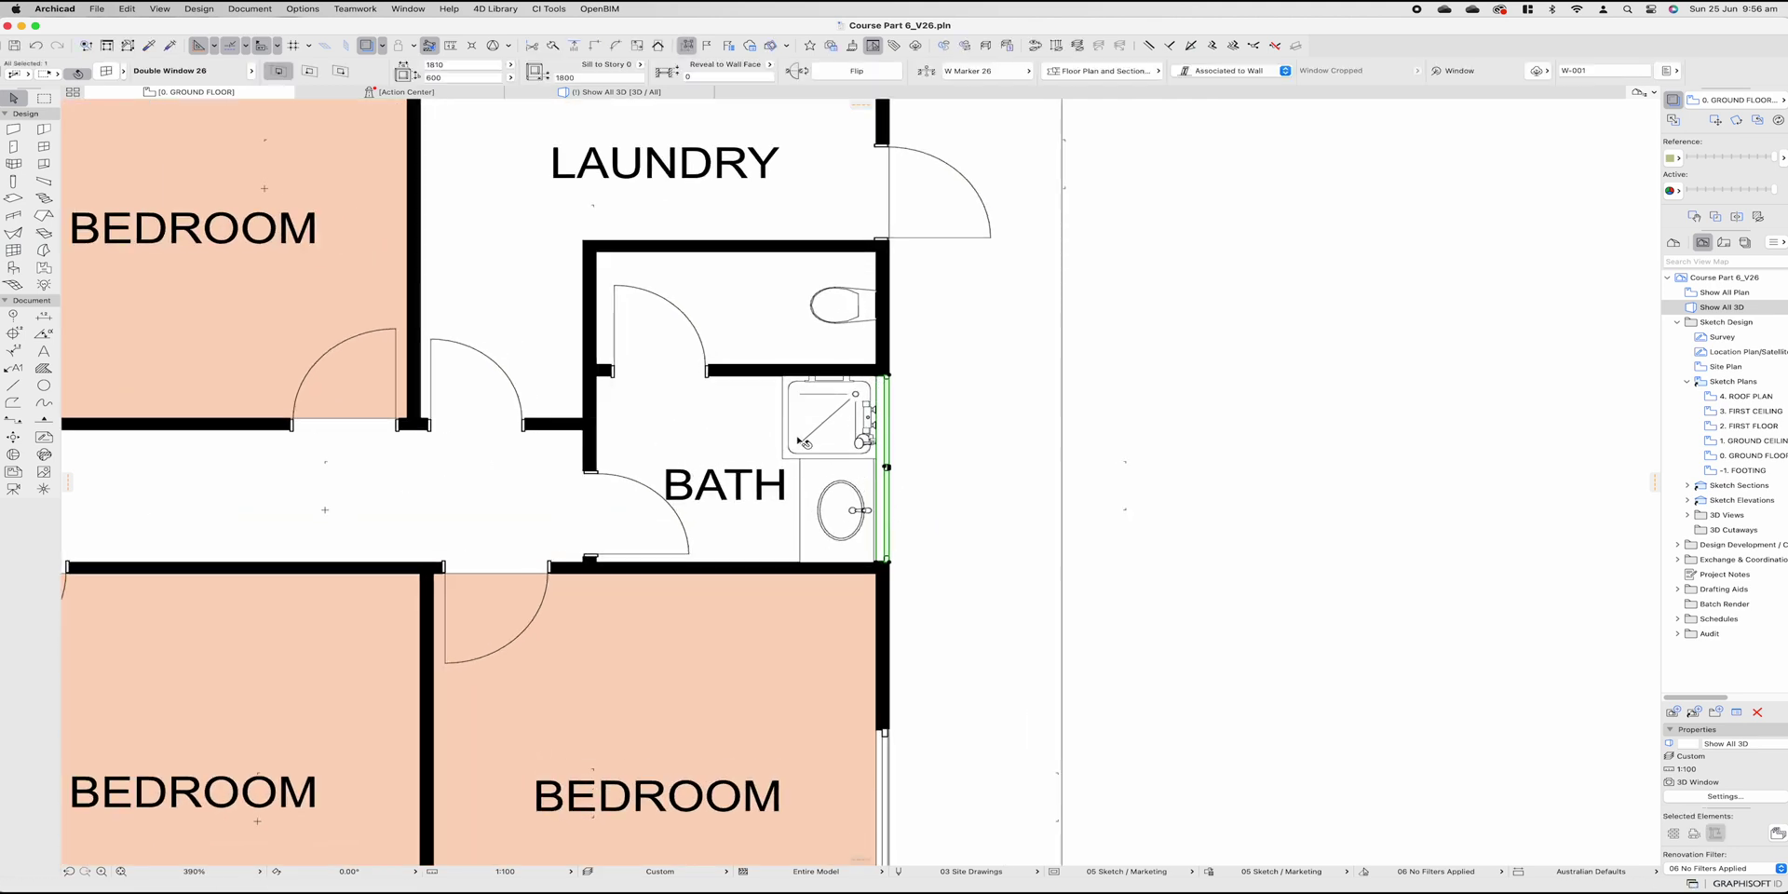
pyautogui.click(799, 438)
pyautogui.click(784, 379)
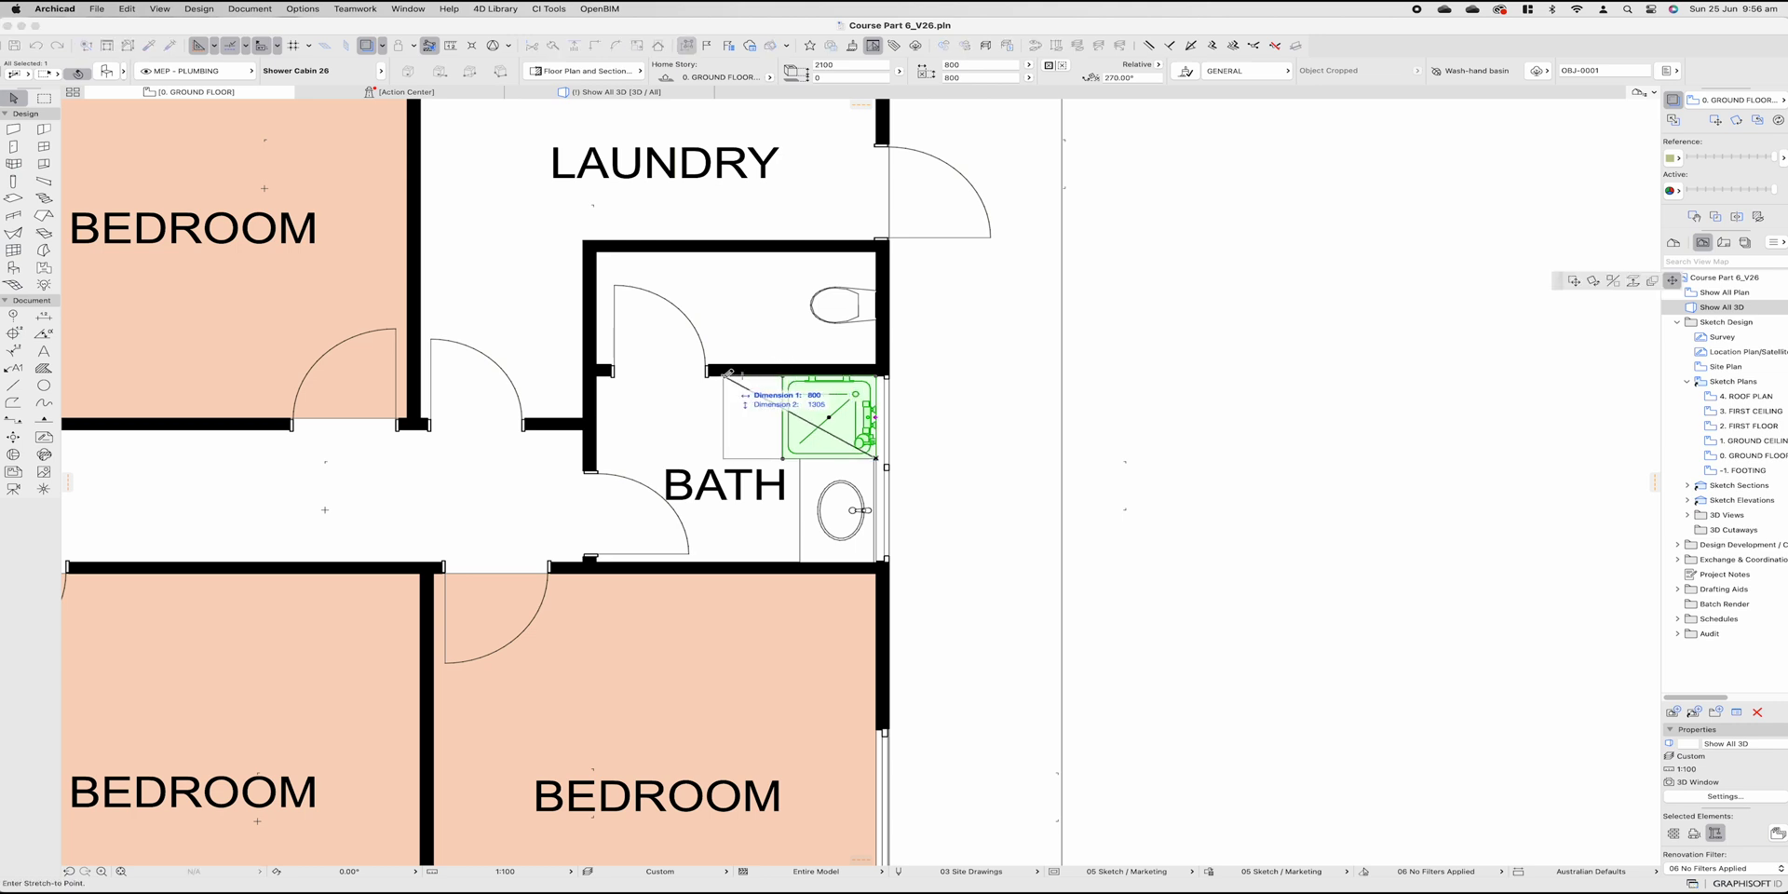
pyautogui.press('Tab')
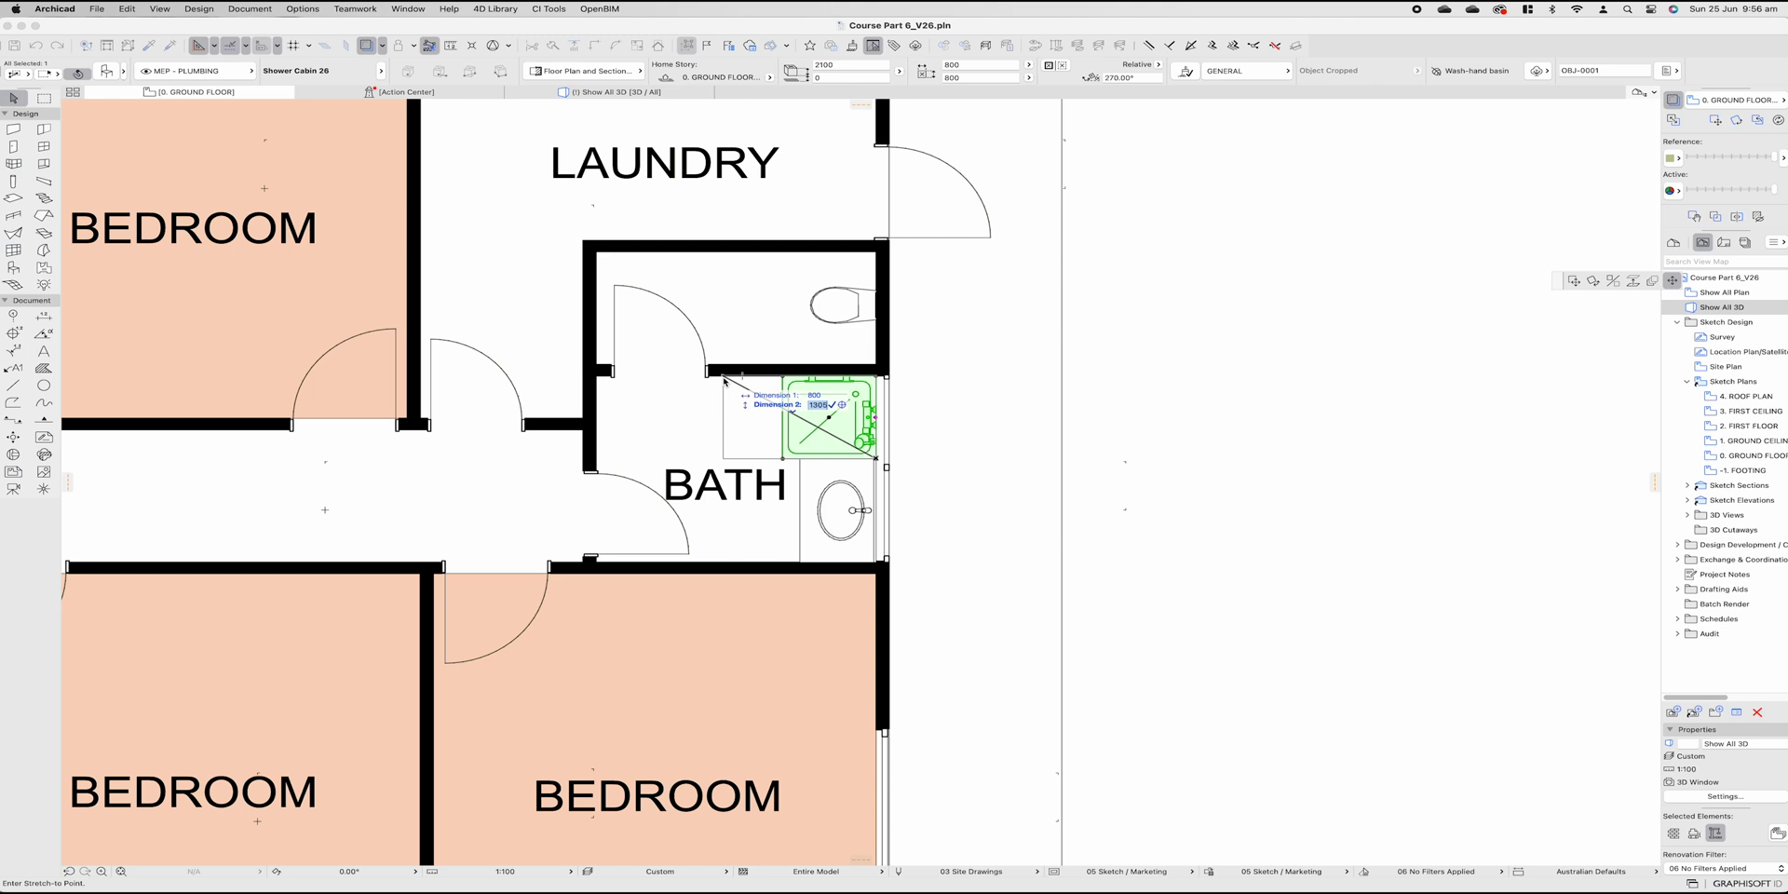
pyautogui.write('1500')
pyautogui.press('Return')
pyautogui.press('Escape')
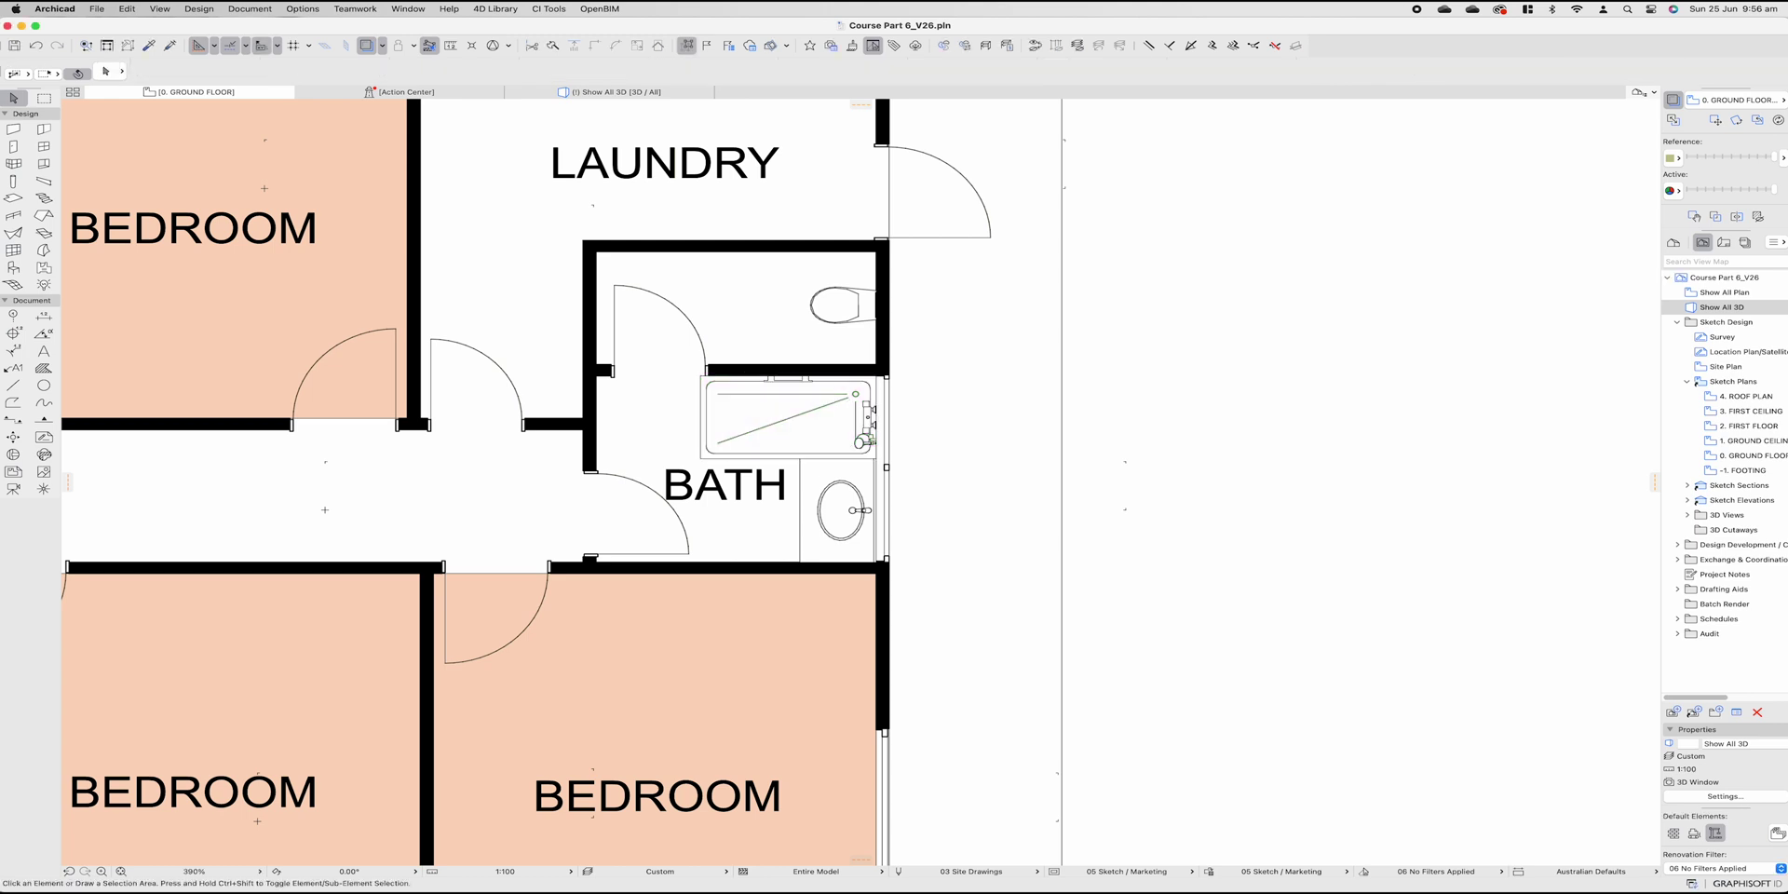
# Step: Slide the toilet door left into the wall corner
pyautogui.click(724, 375)
pyautogui.press('Escape')
pyautogui.click(614, 325)
pyautogui.press('super+d')
pyautogui.click(612, 376)
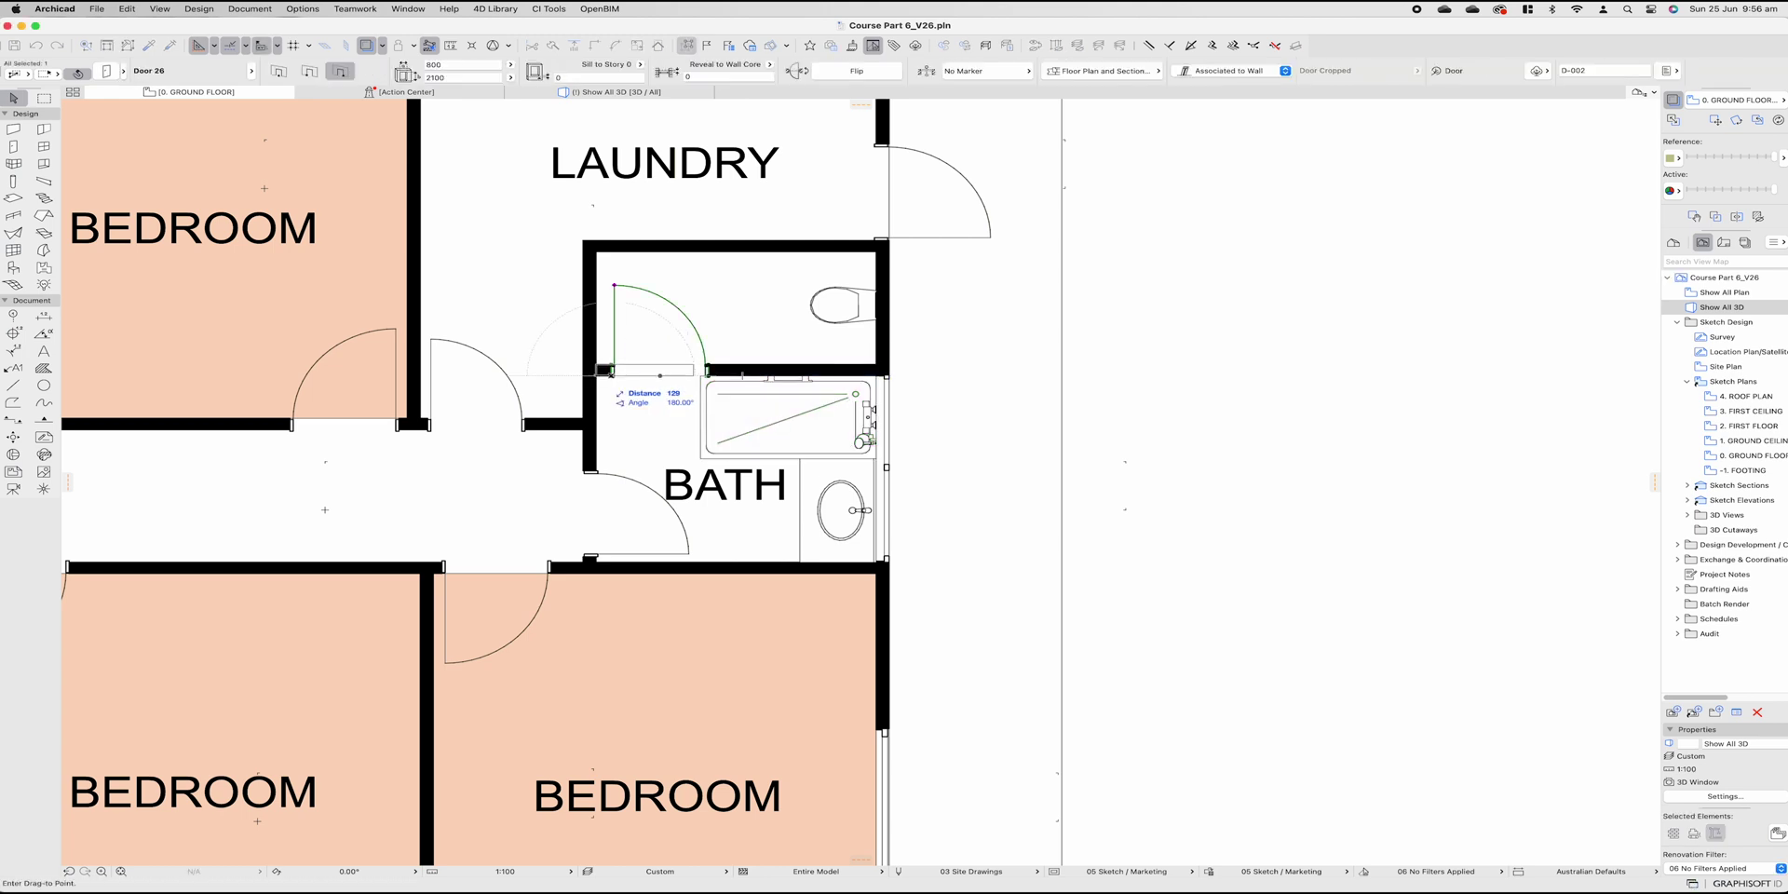
pyautogui.click(597, 376)
pyautogui.press('Escape')
pyautogui.moveTo(655, 324); pyautogui.dragTo(639, 313, button='middle')
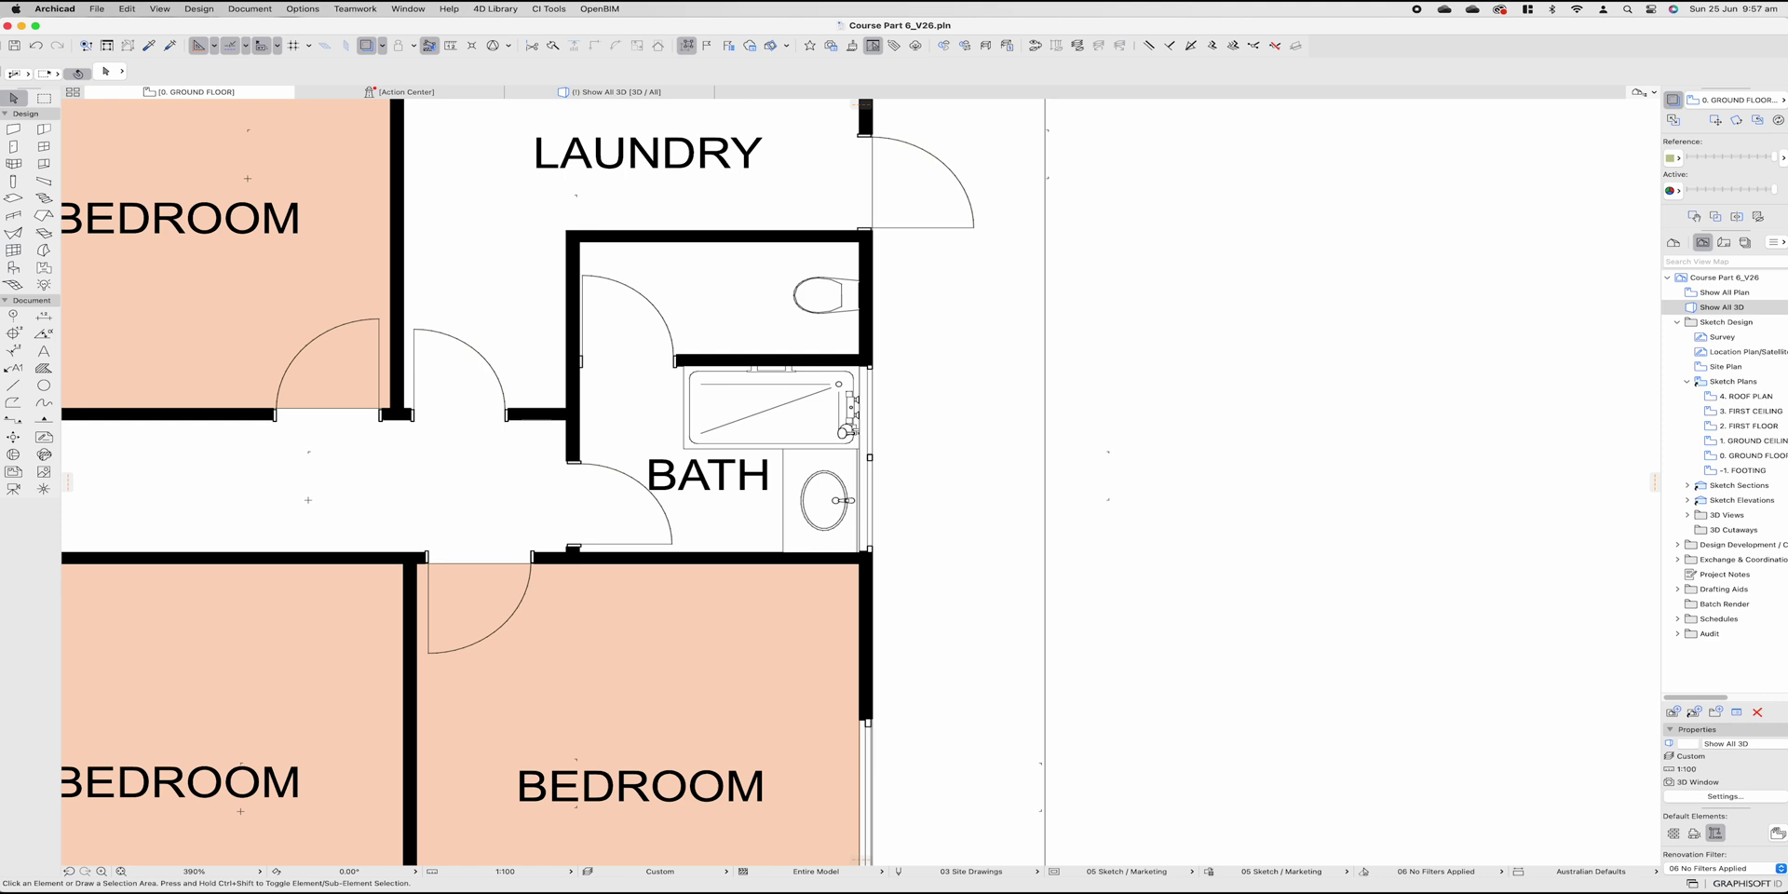
# Step: Make a copy of the shower cabin outside the bathroom wall
pyautogui.click(802, 419)
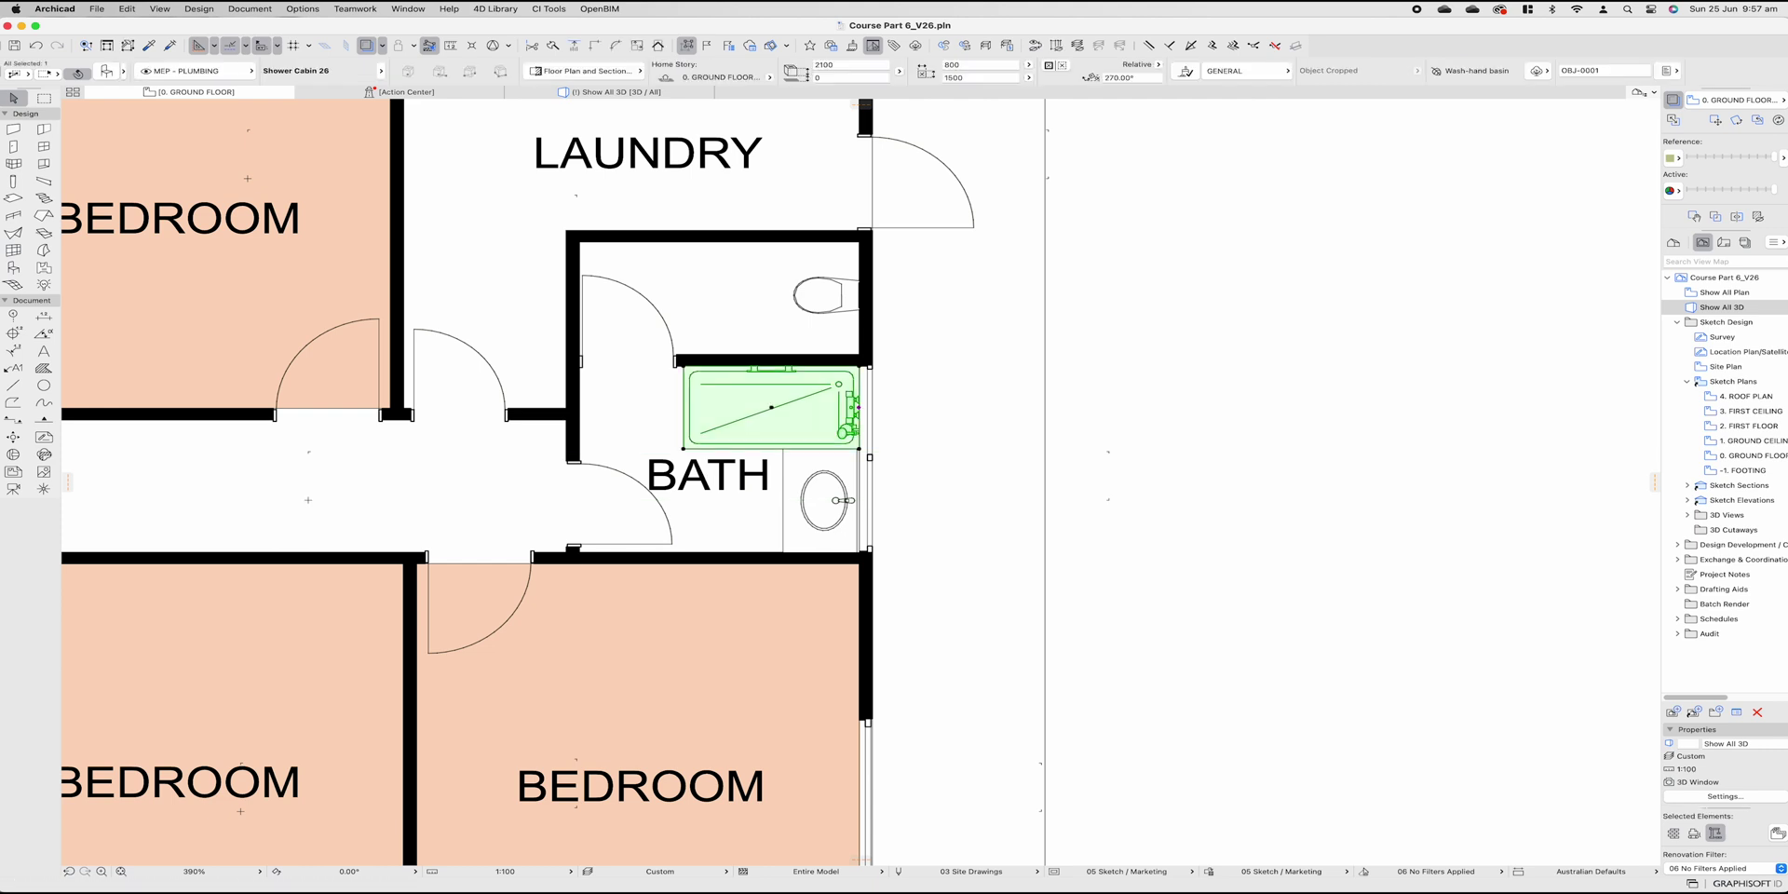
pyautogui.press('shift+super+d')
pyautogui.click(802, 419)
pyautogui.click(993, 467)
# Step: Turn the copy into a Towel Rack 26 with Single Bar style and an overridden symbol line pen
pyautogui.press('super+t')
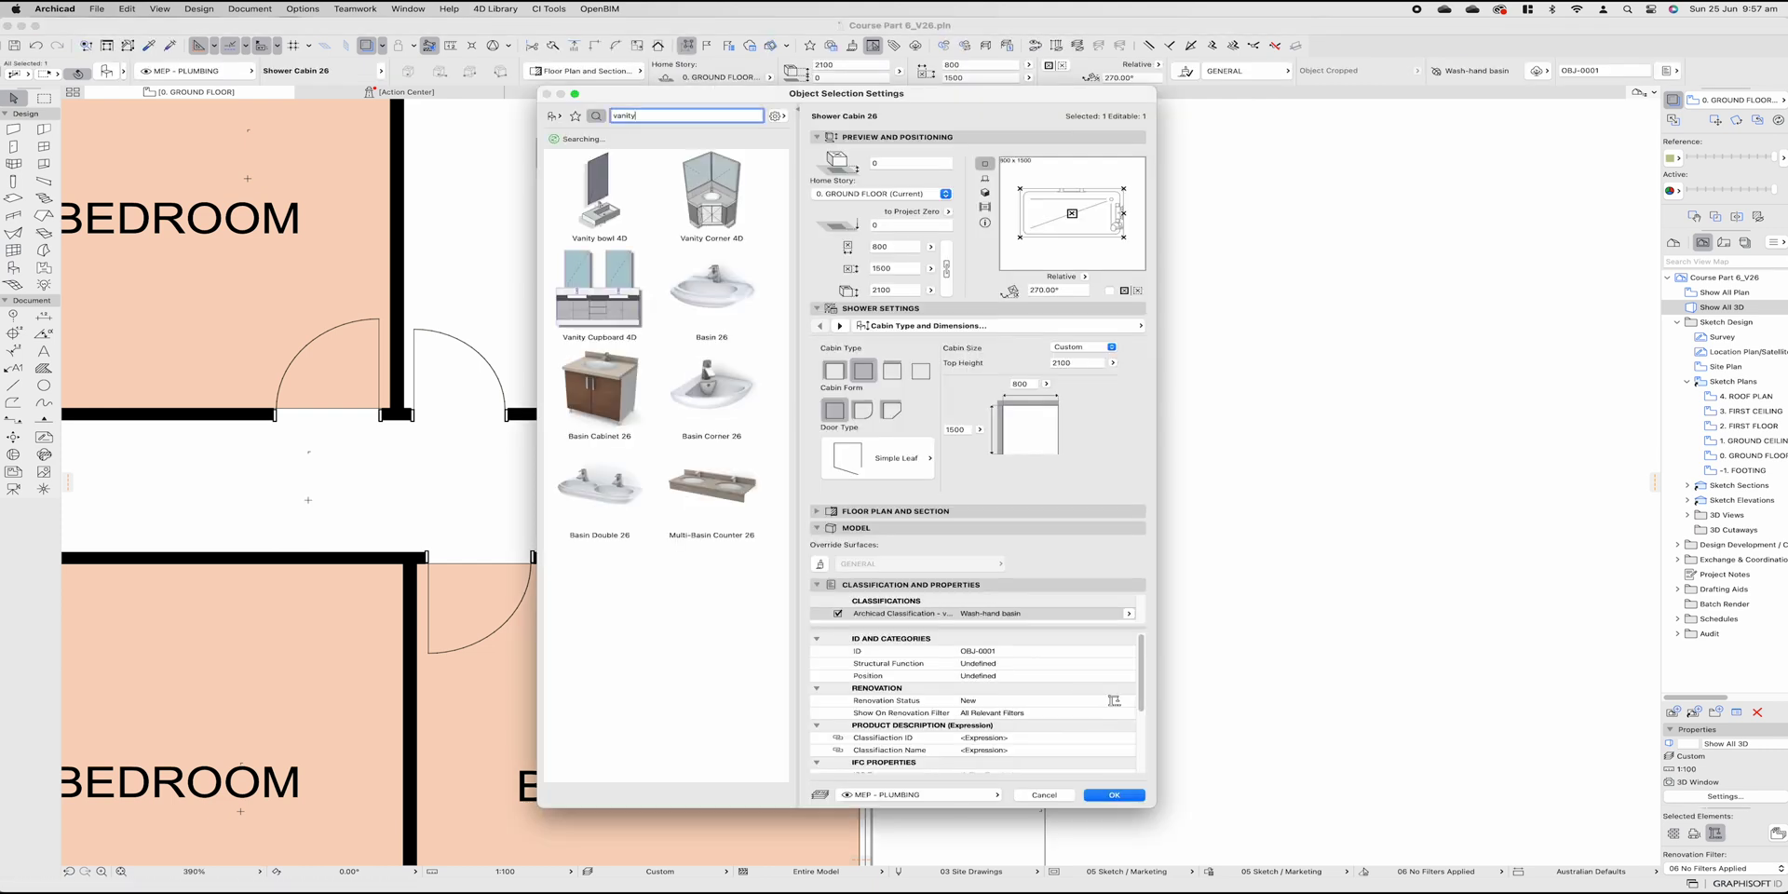
pyautogui.write('towel')
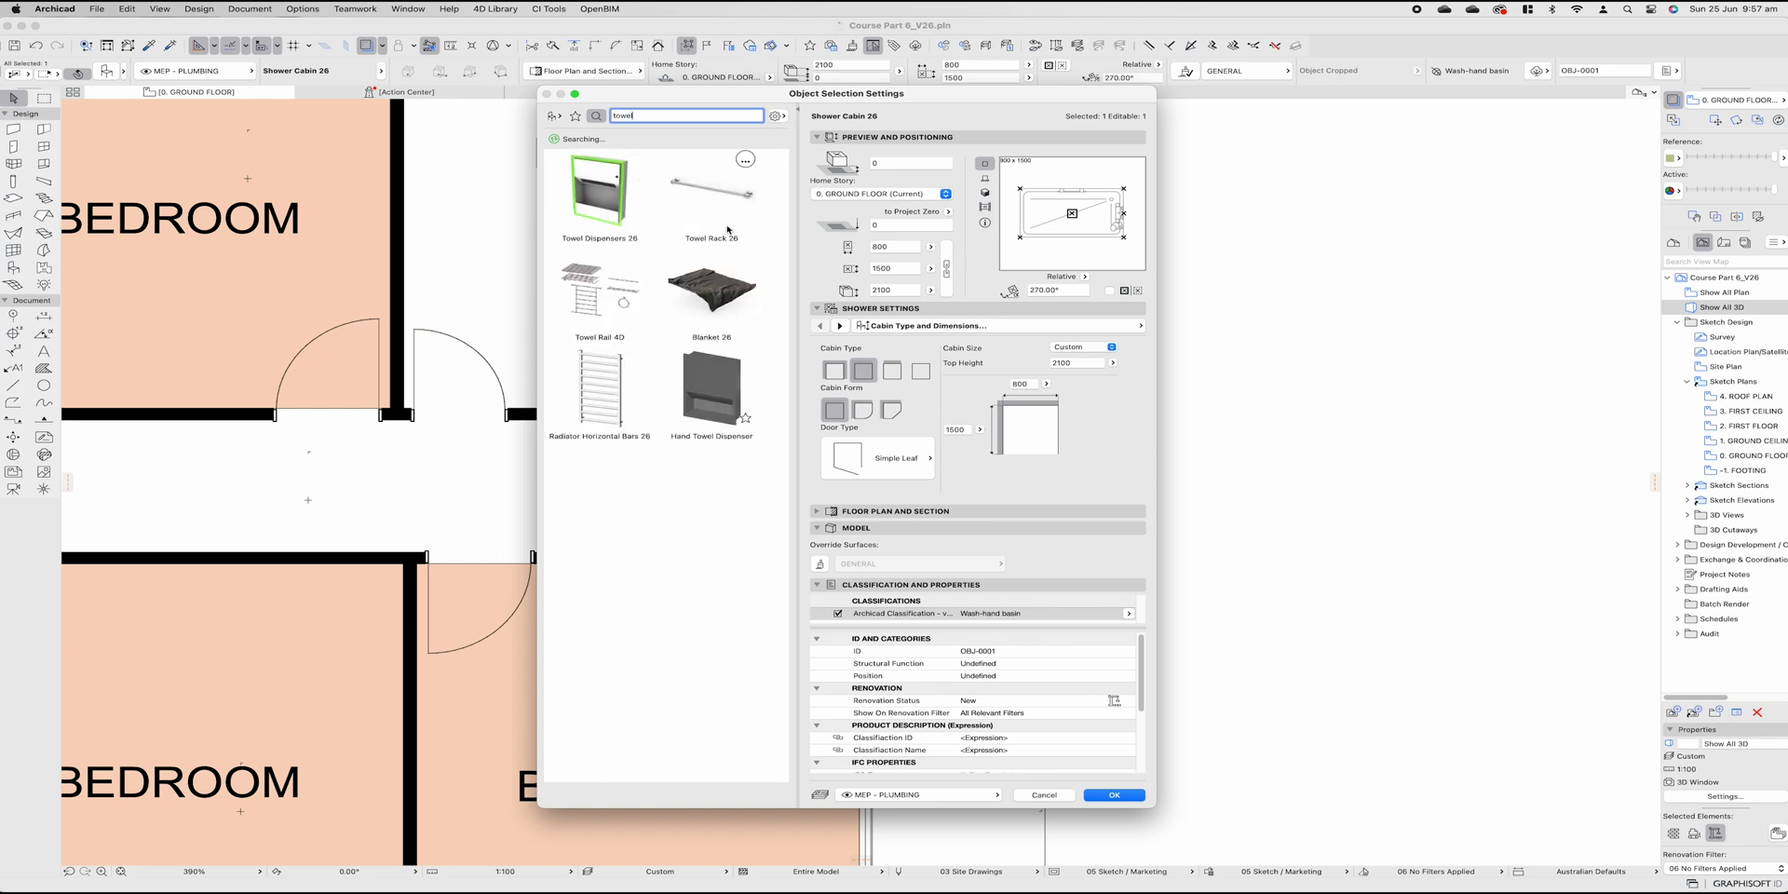
pyautogui.click(709, 203)
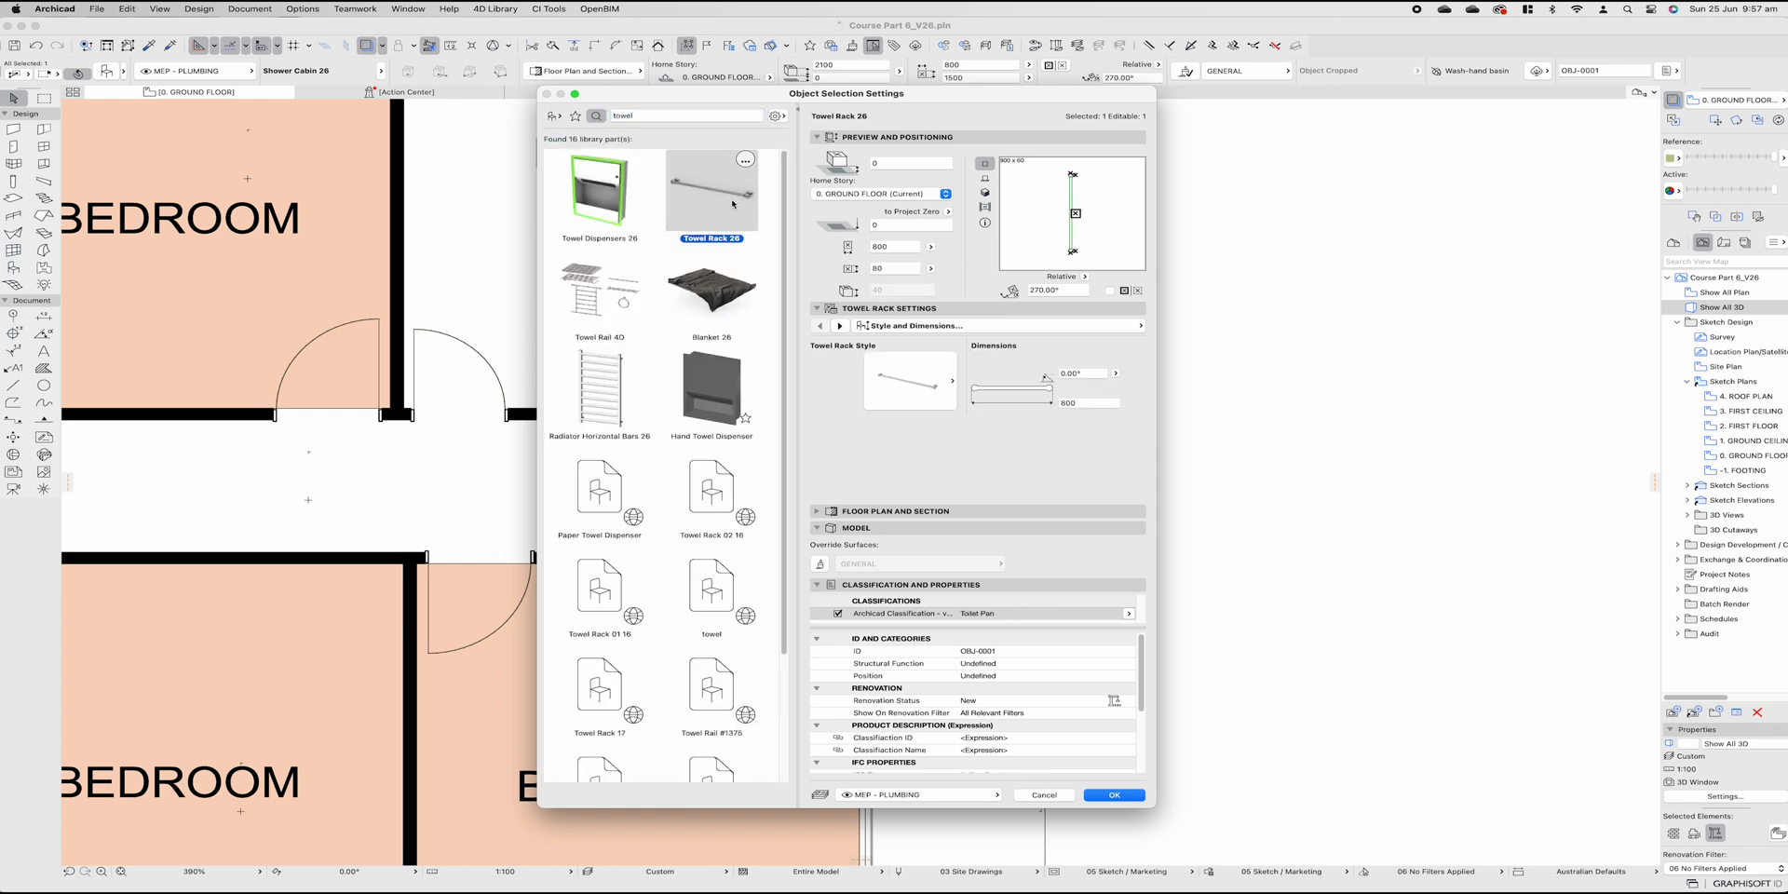
pyautogui.click(911, 398)
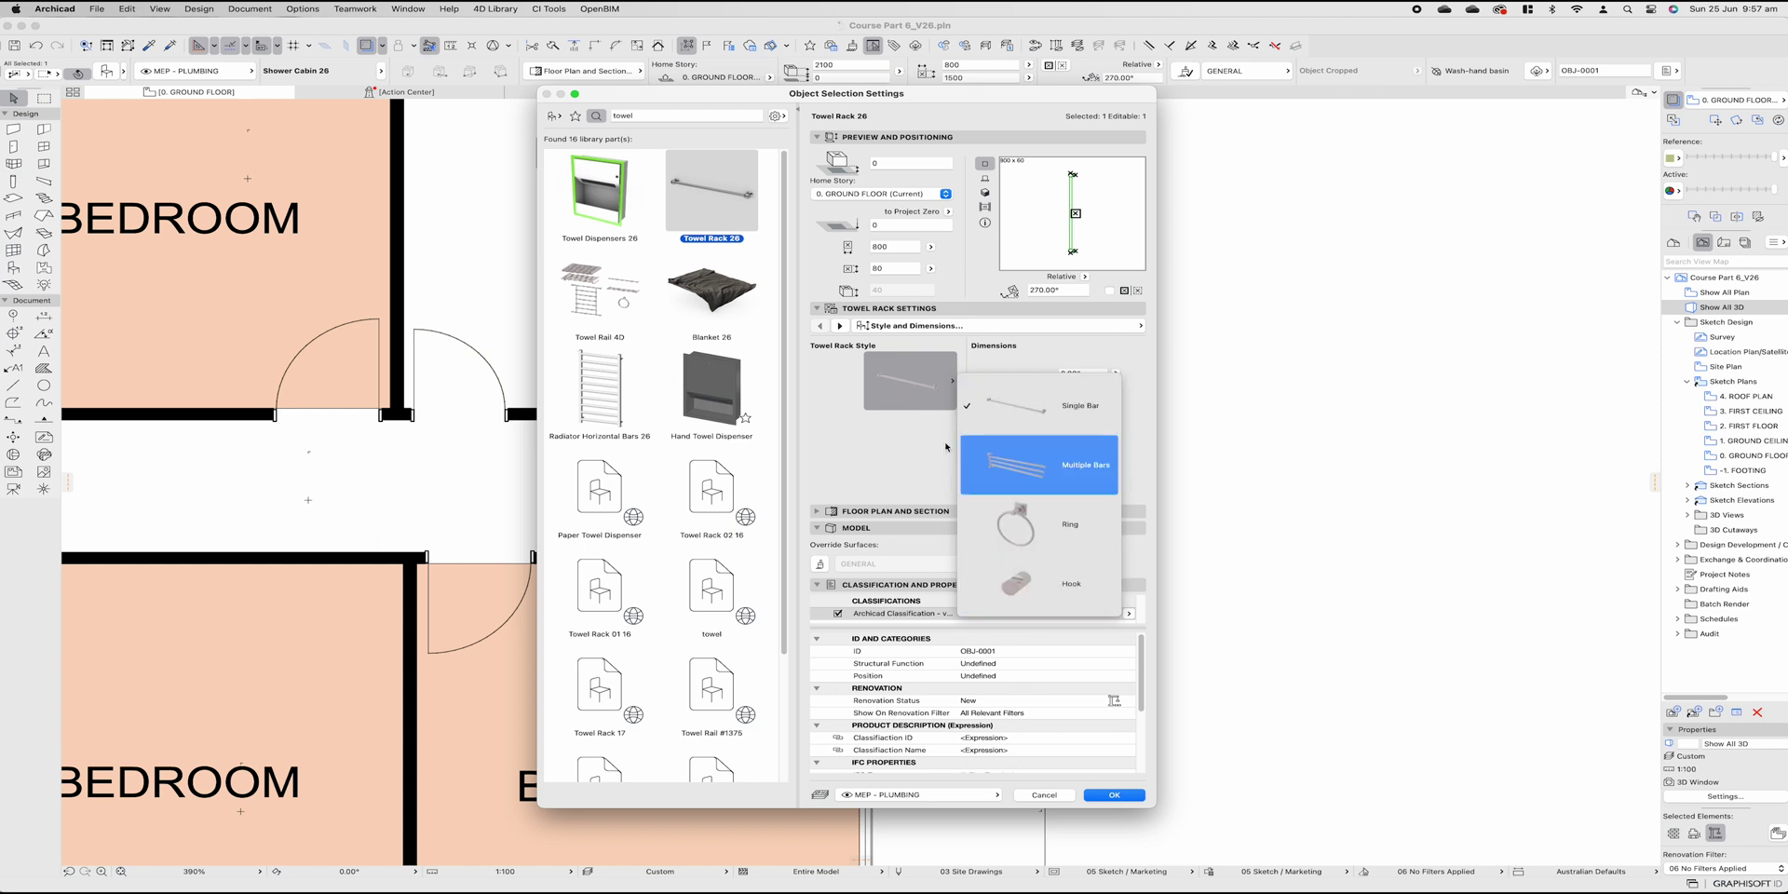
pyautogui.click(886, 455)
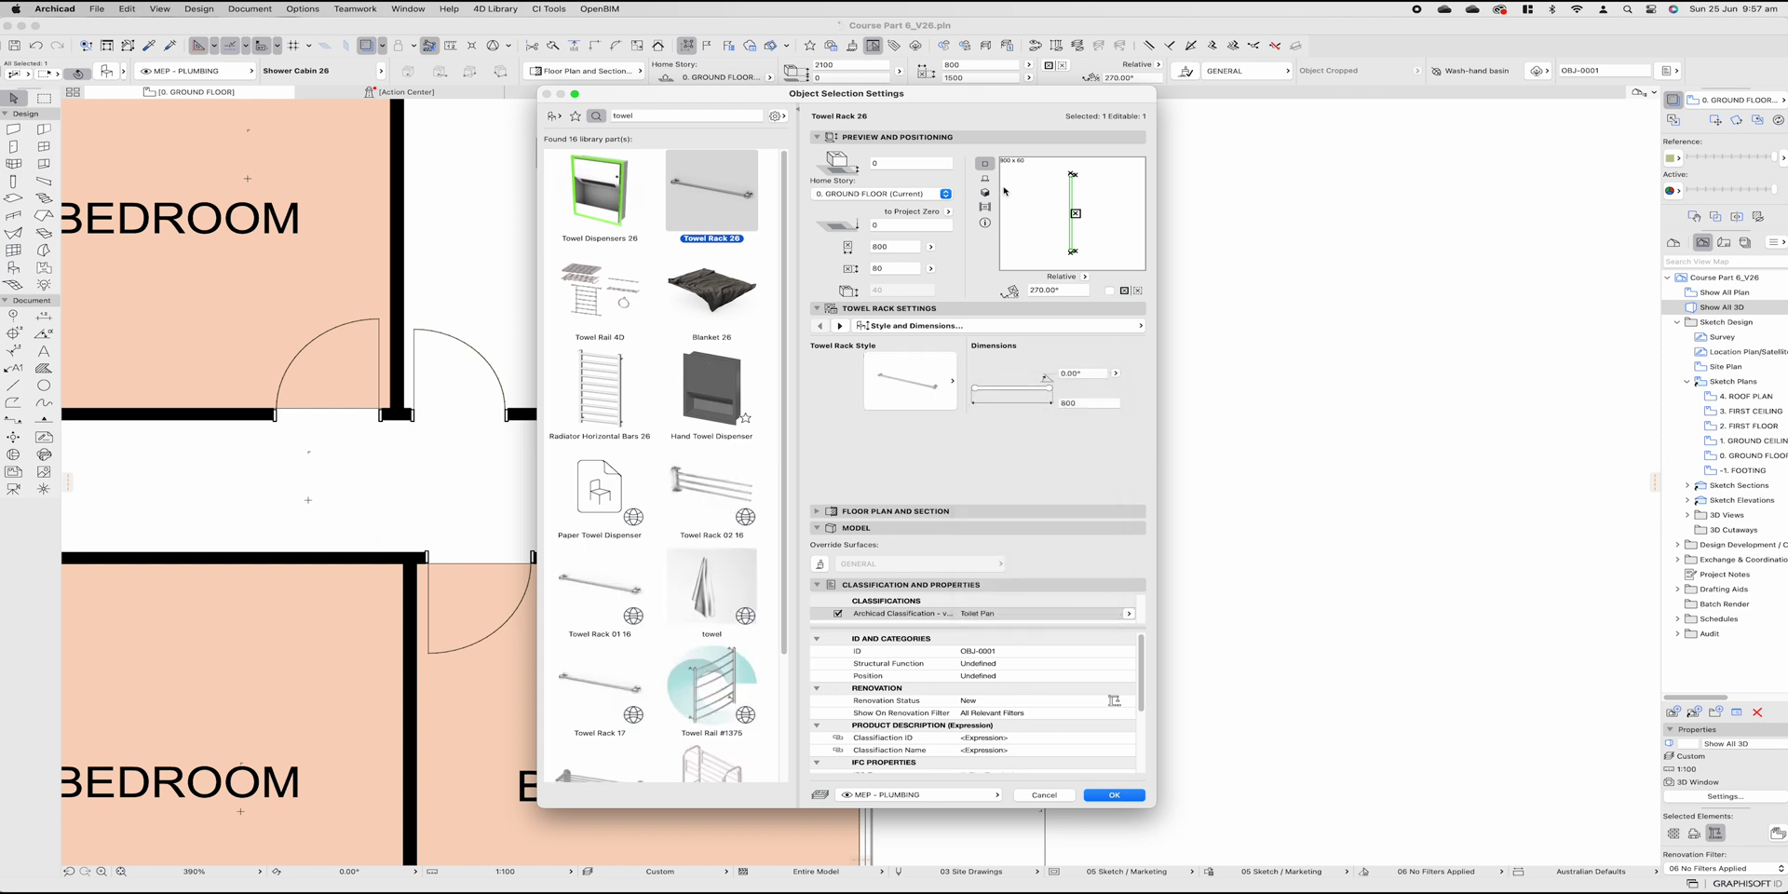
pyautogui.click(974, 510)
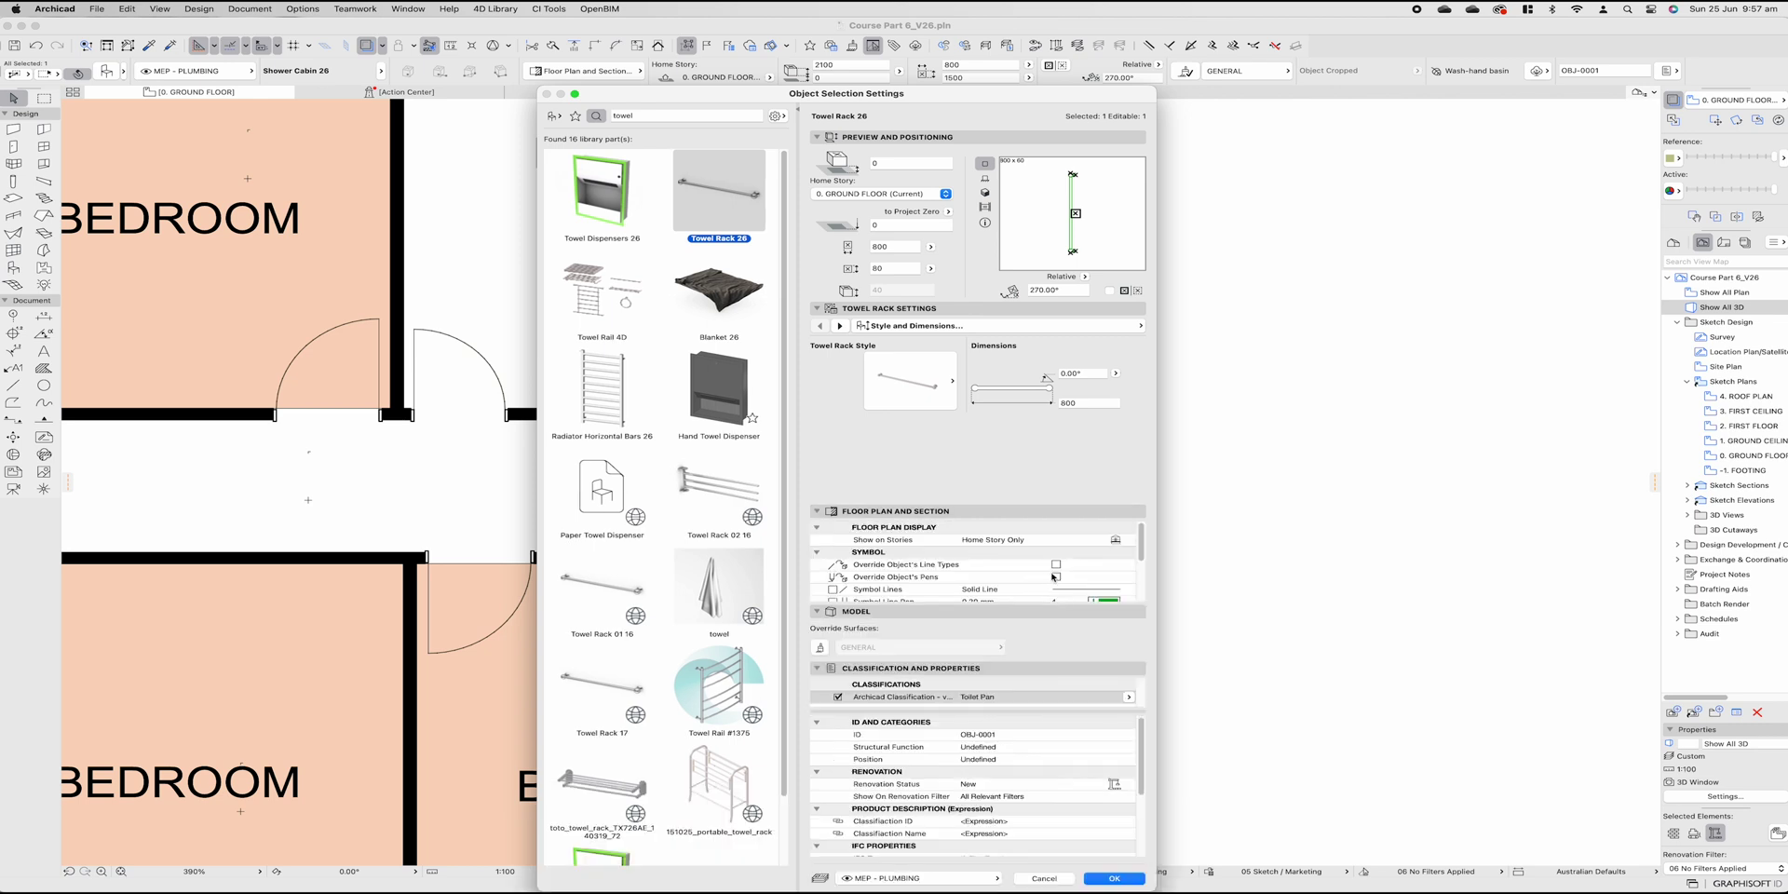
pyautogui.click(1055, 577)
pyautogui.click(1117, 602)
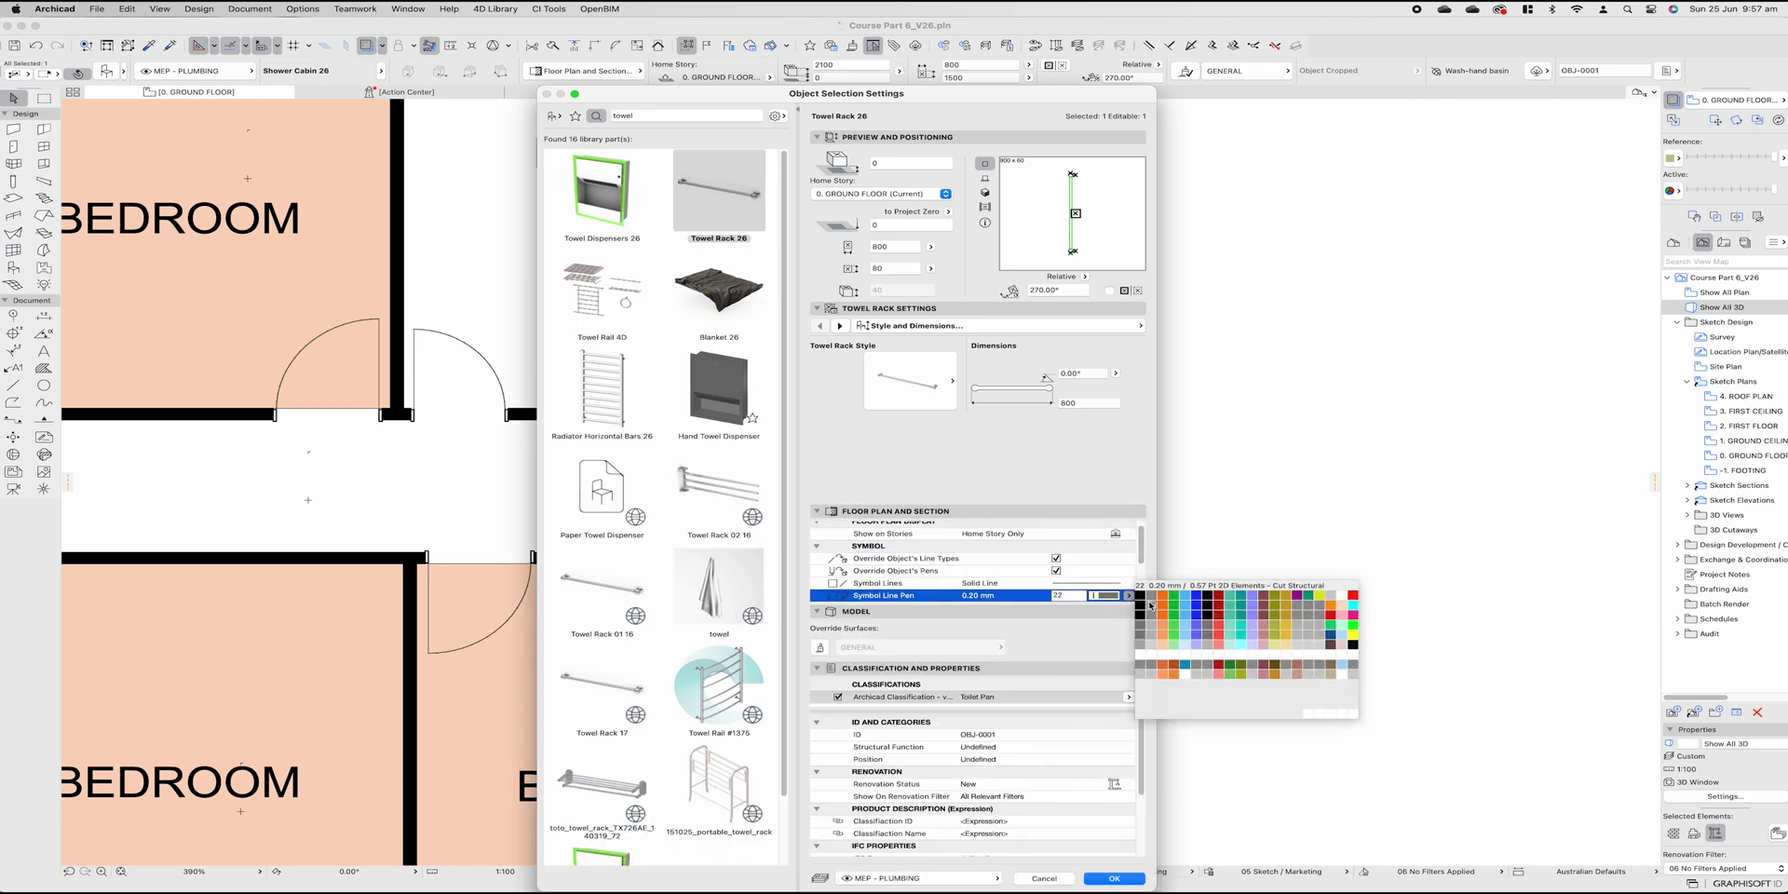
pyautogui.click(1119, 622)
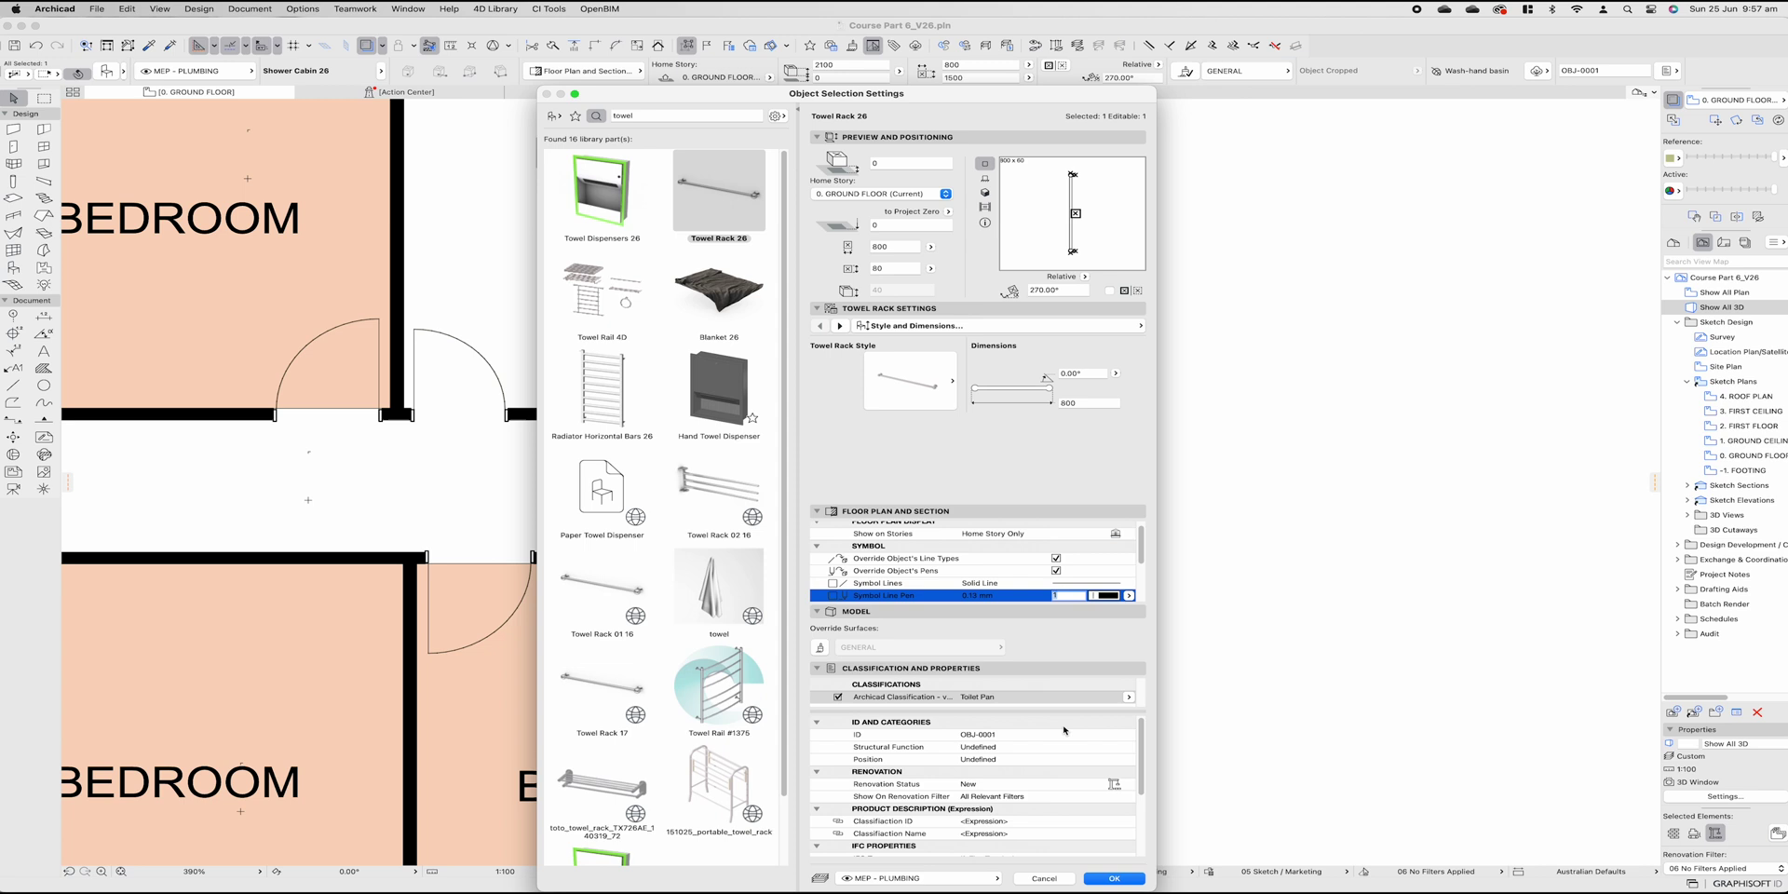
pyautogui.click(1102, 876)
# Step: Rotate the towel rack horizontal and place it against the bath's bottom wall
pyautogui.press('super+e')
pyautogui.click(964, 457)
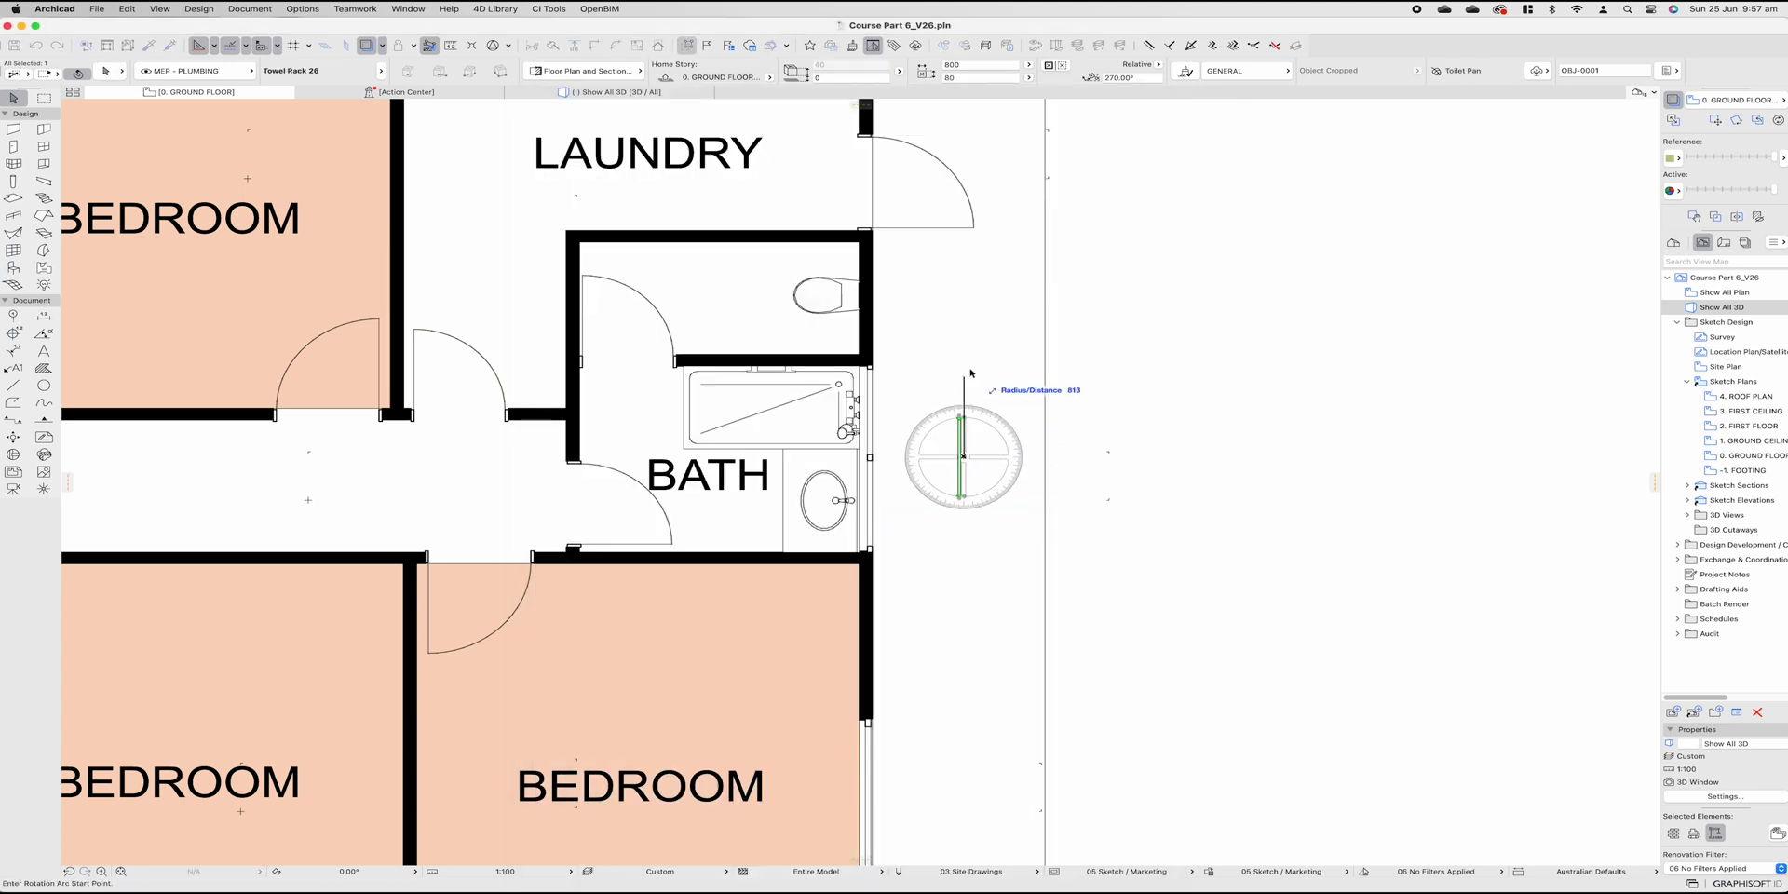
pyautogui.click(964, 351)
pyautogui.click(1276, 456)
pyautogui.press('super+d')
pyautogui.click(964, 456)
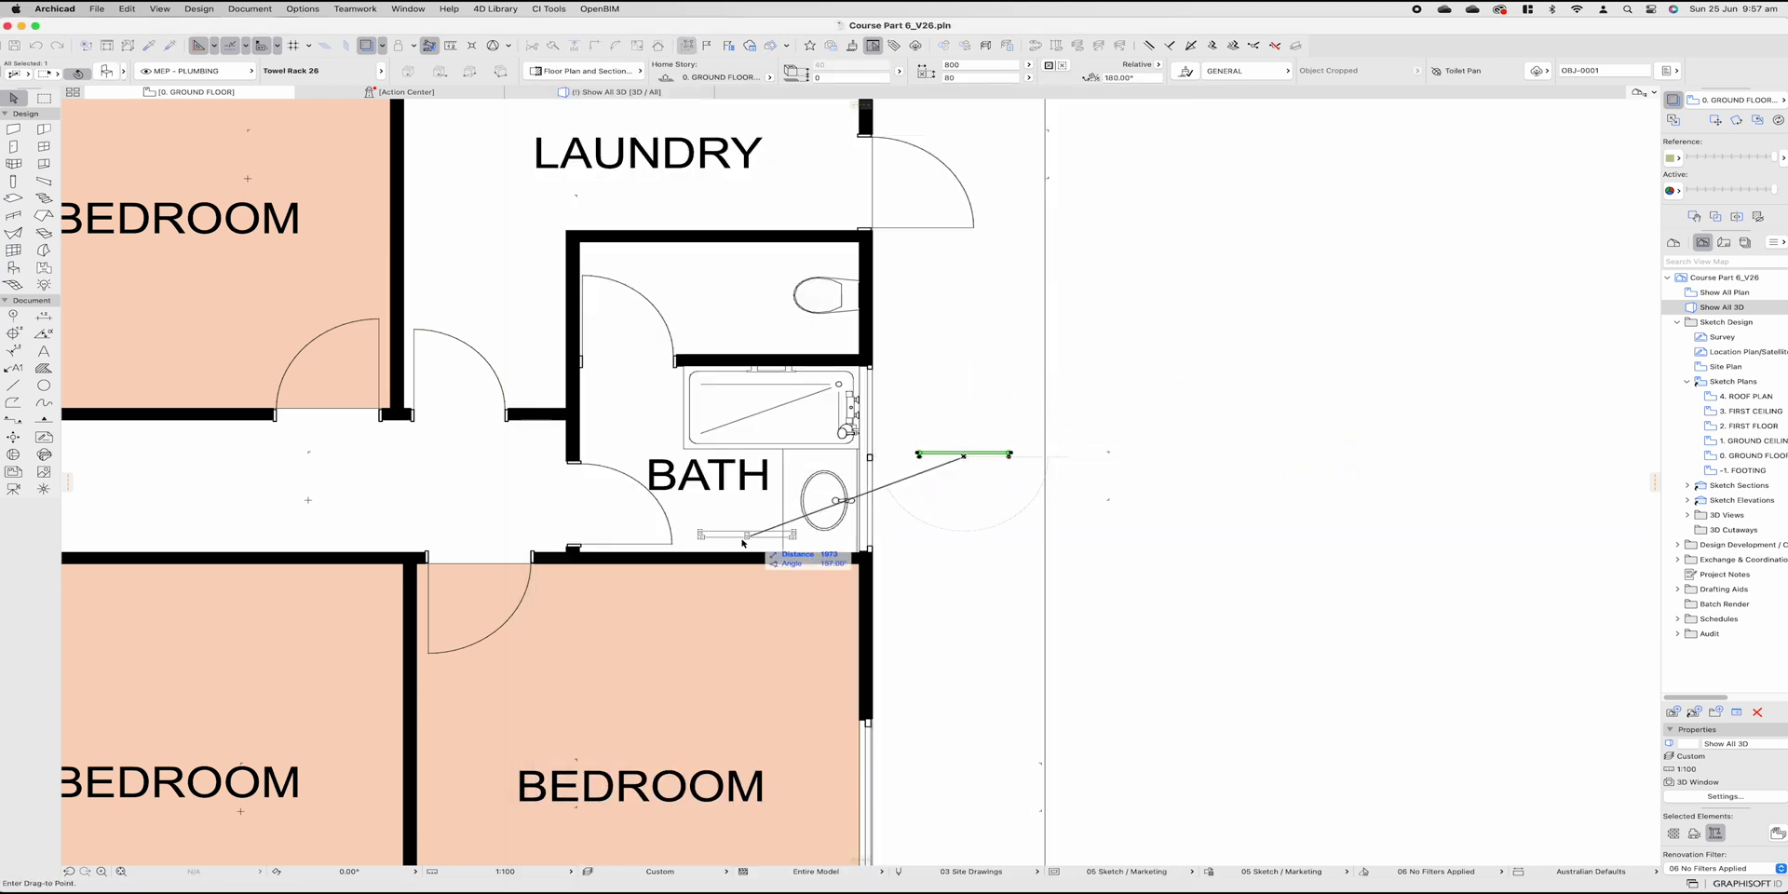
pyautogui.click(727, 548)
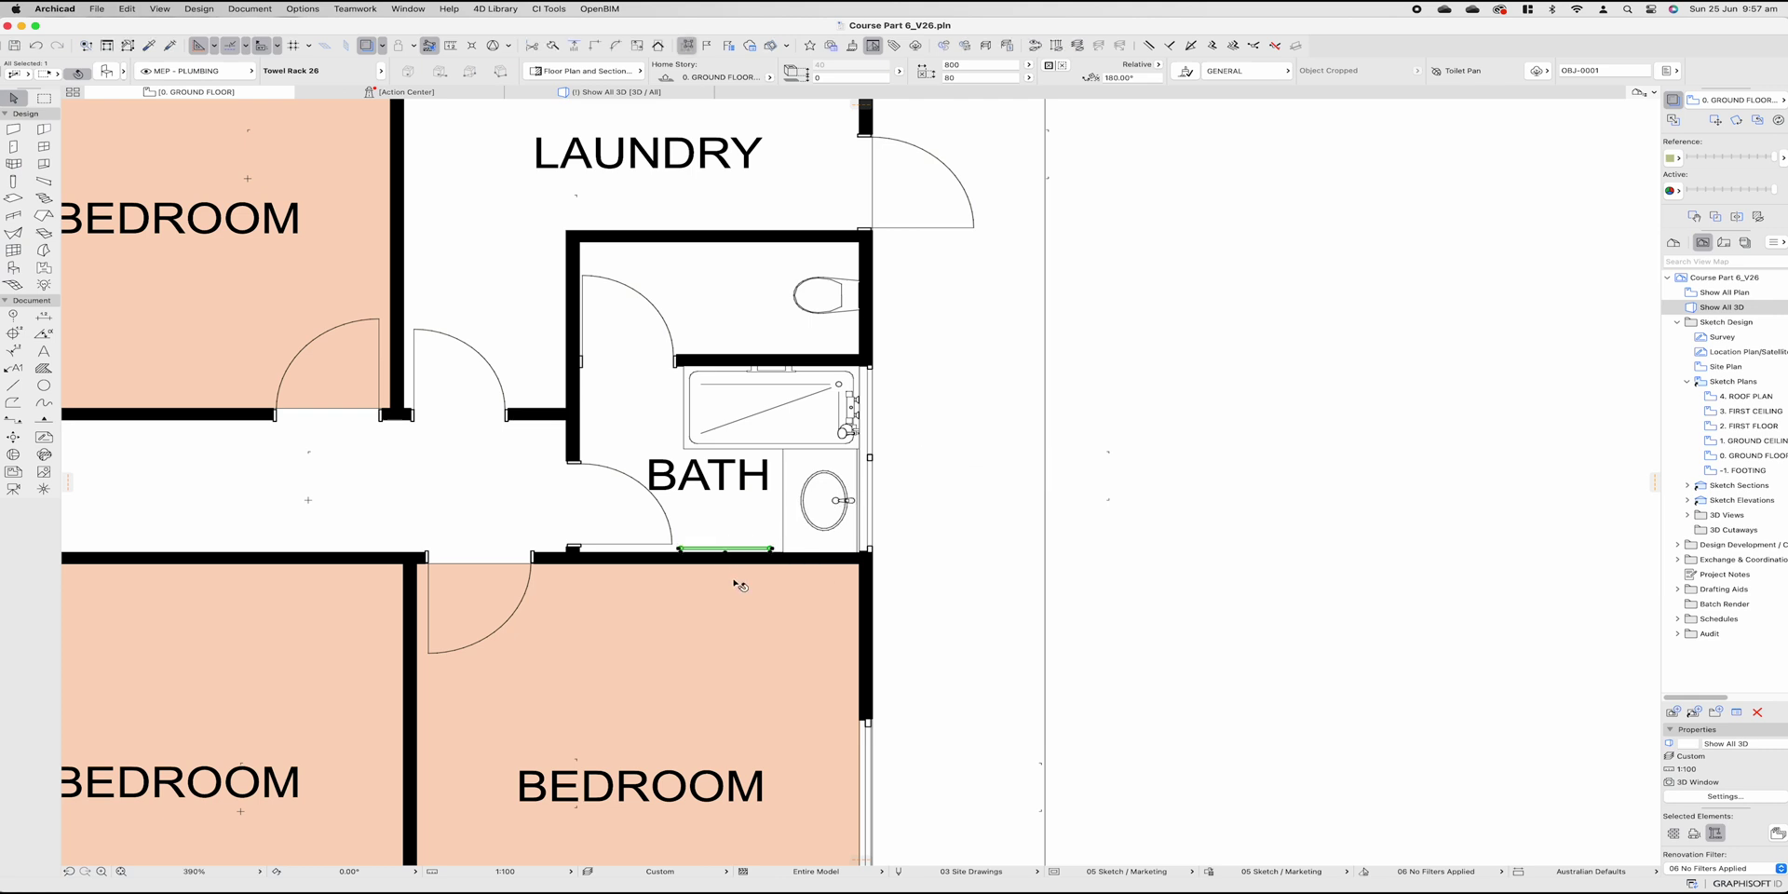
pyautogui.press('Escape')
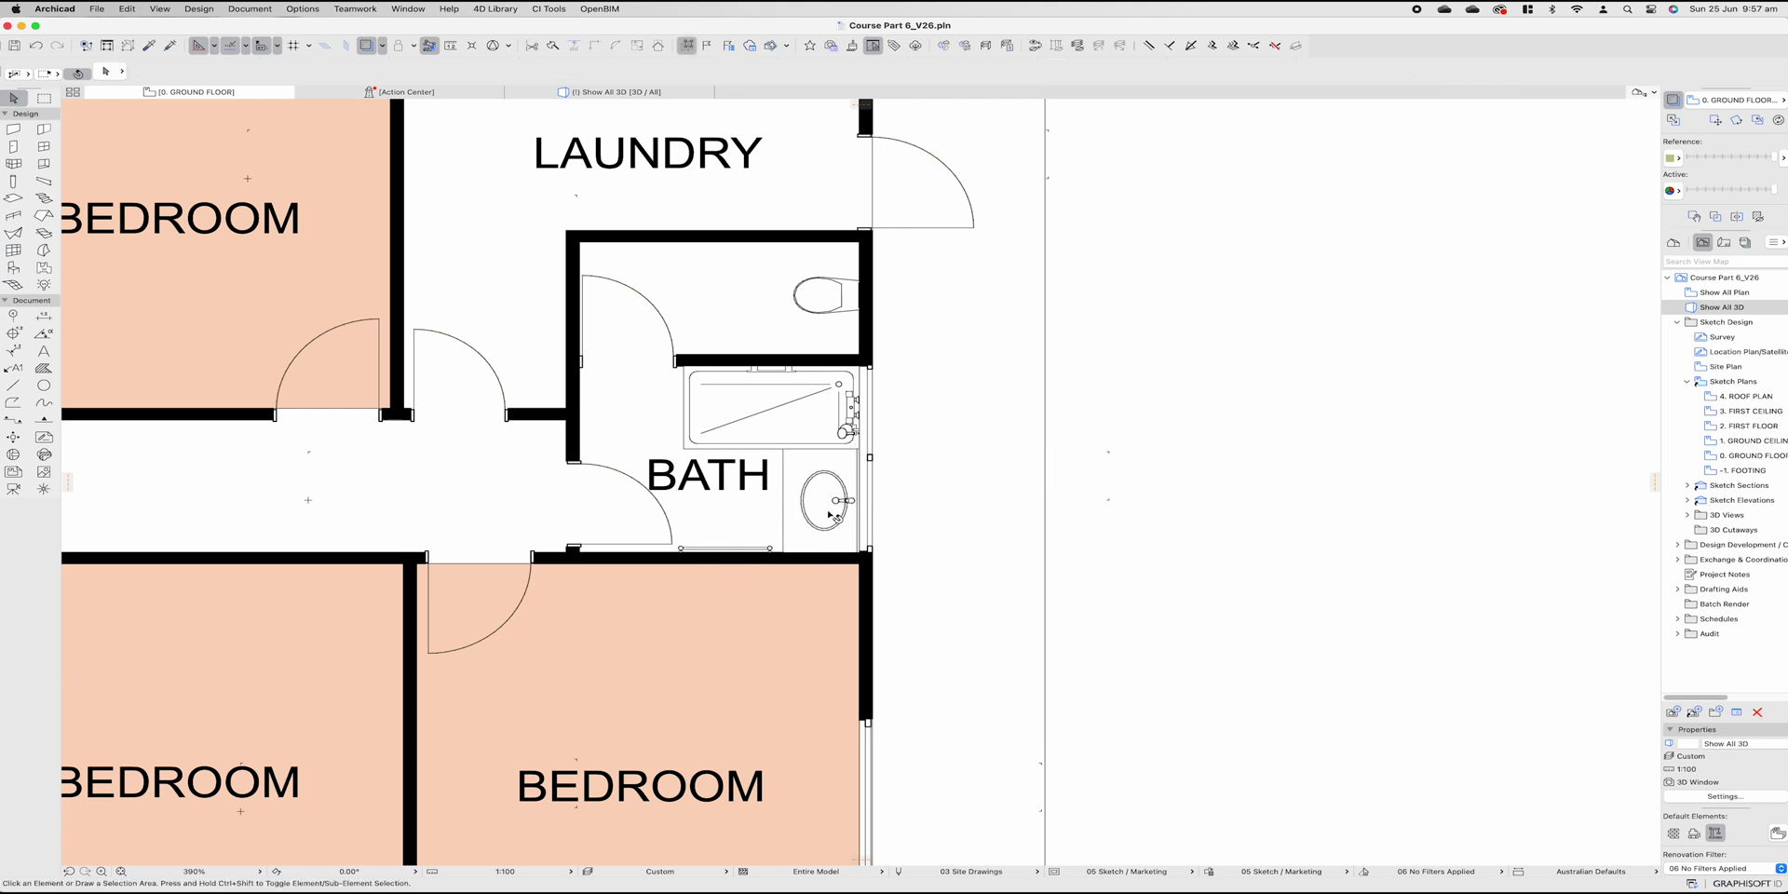
# Step: Rotate the towel rack vertical and move it onto the bathroom's left wall
pyautogui.click(733, 554)
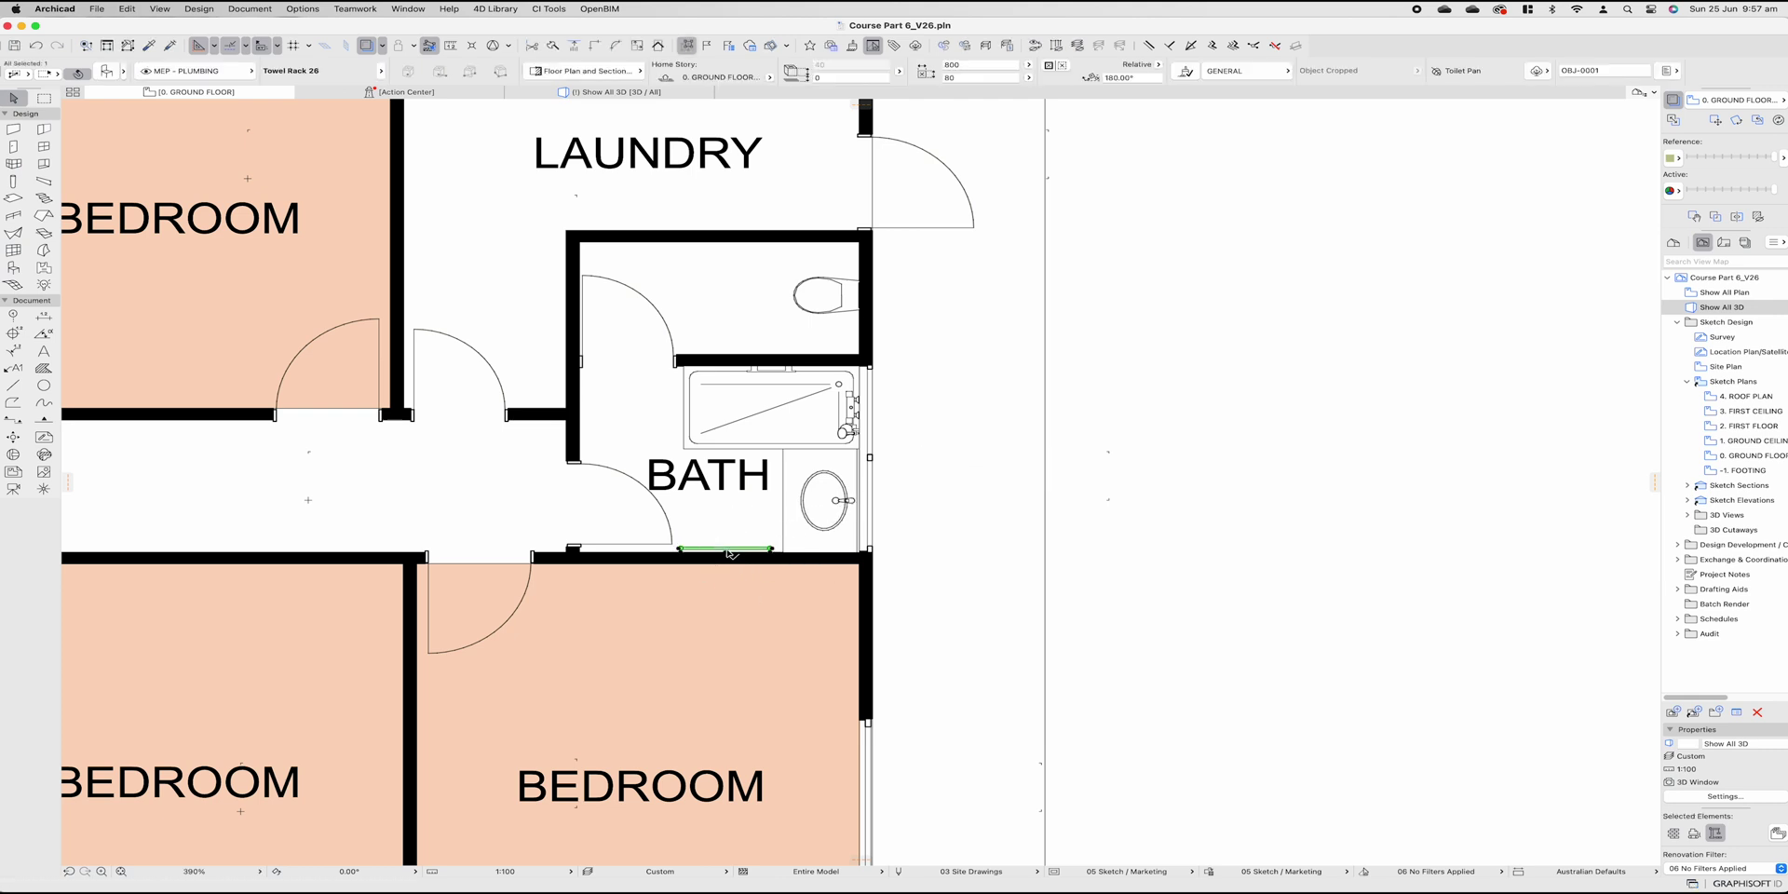
pyautogui.press('super+e')
pyautogui.click(726, 550)
pyautogui.click(622, 551)
pyautogui.click(718, 413)
pyautogui.press('super+d')
pyautogui.click(727, 551)
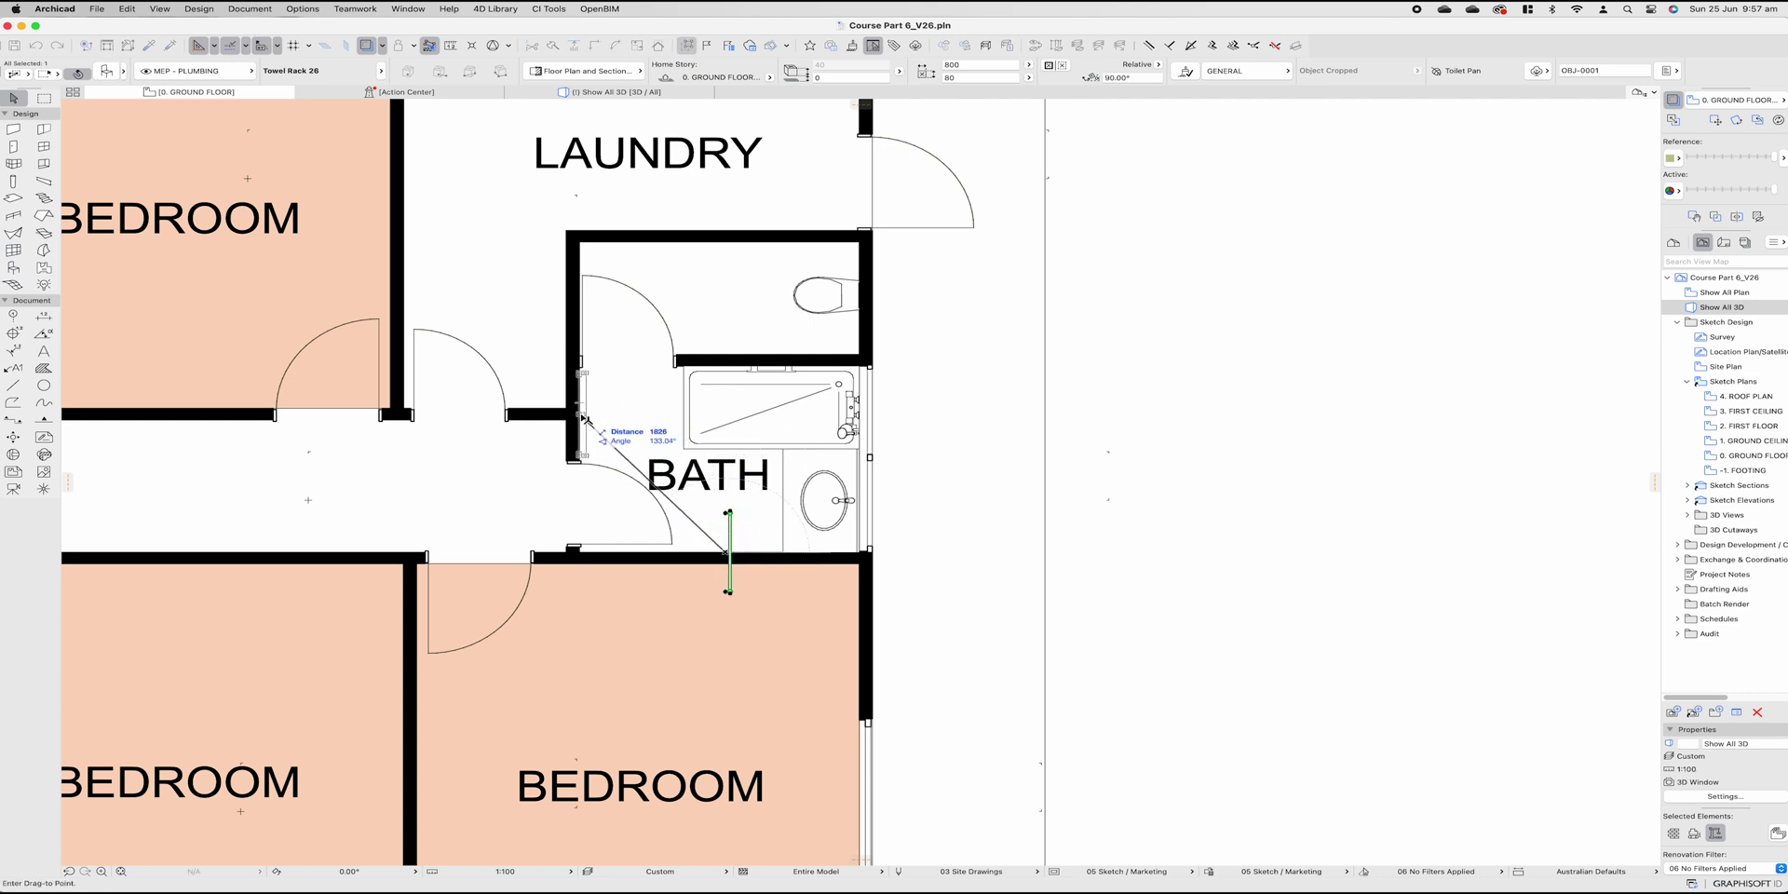
pyautogui.click(584, 418)
pyautogui.press('Escape')
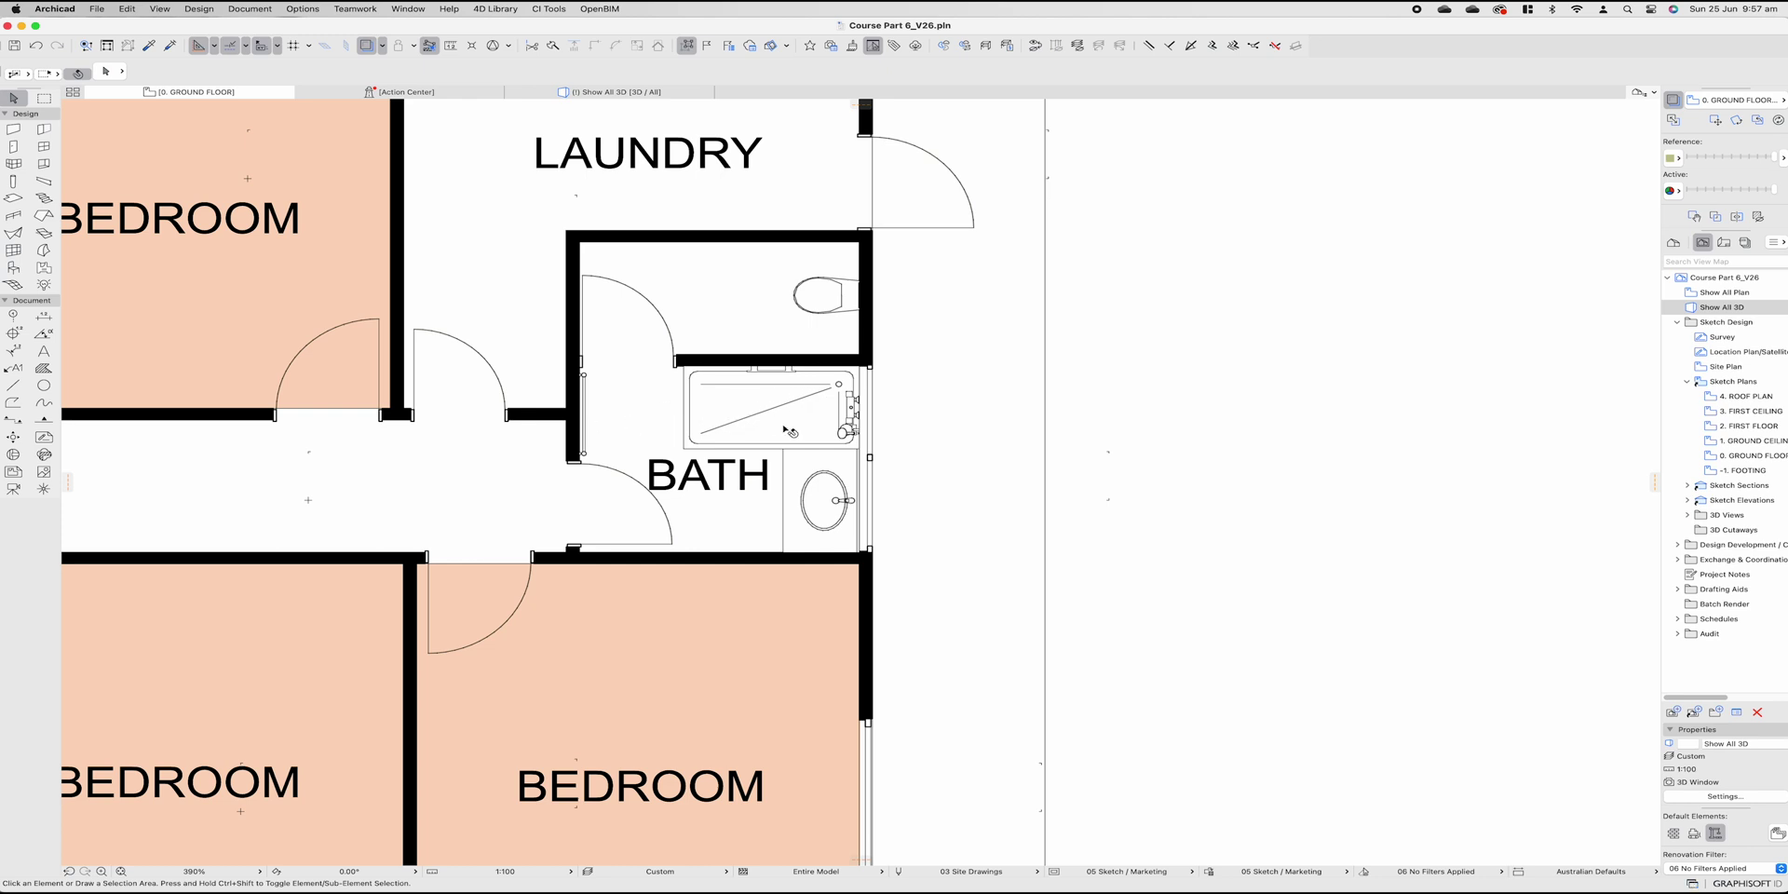
# Step: Choose Toilet Paper Dispenser 26 from the library via a 'toile' search
pyautogui.doubleClick(587, 424)
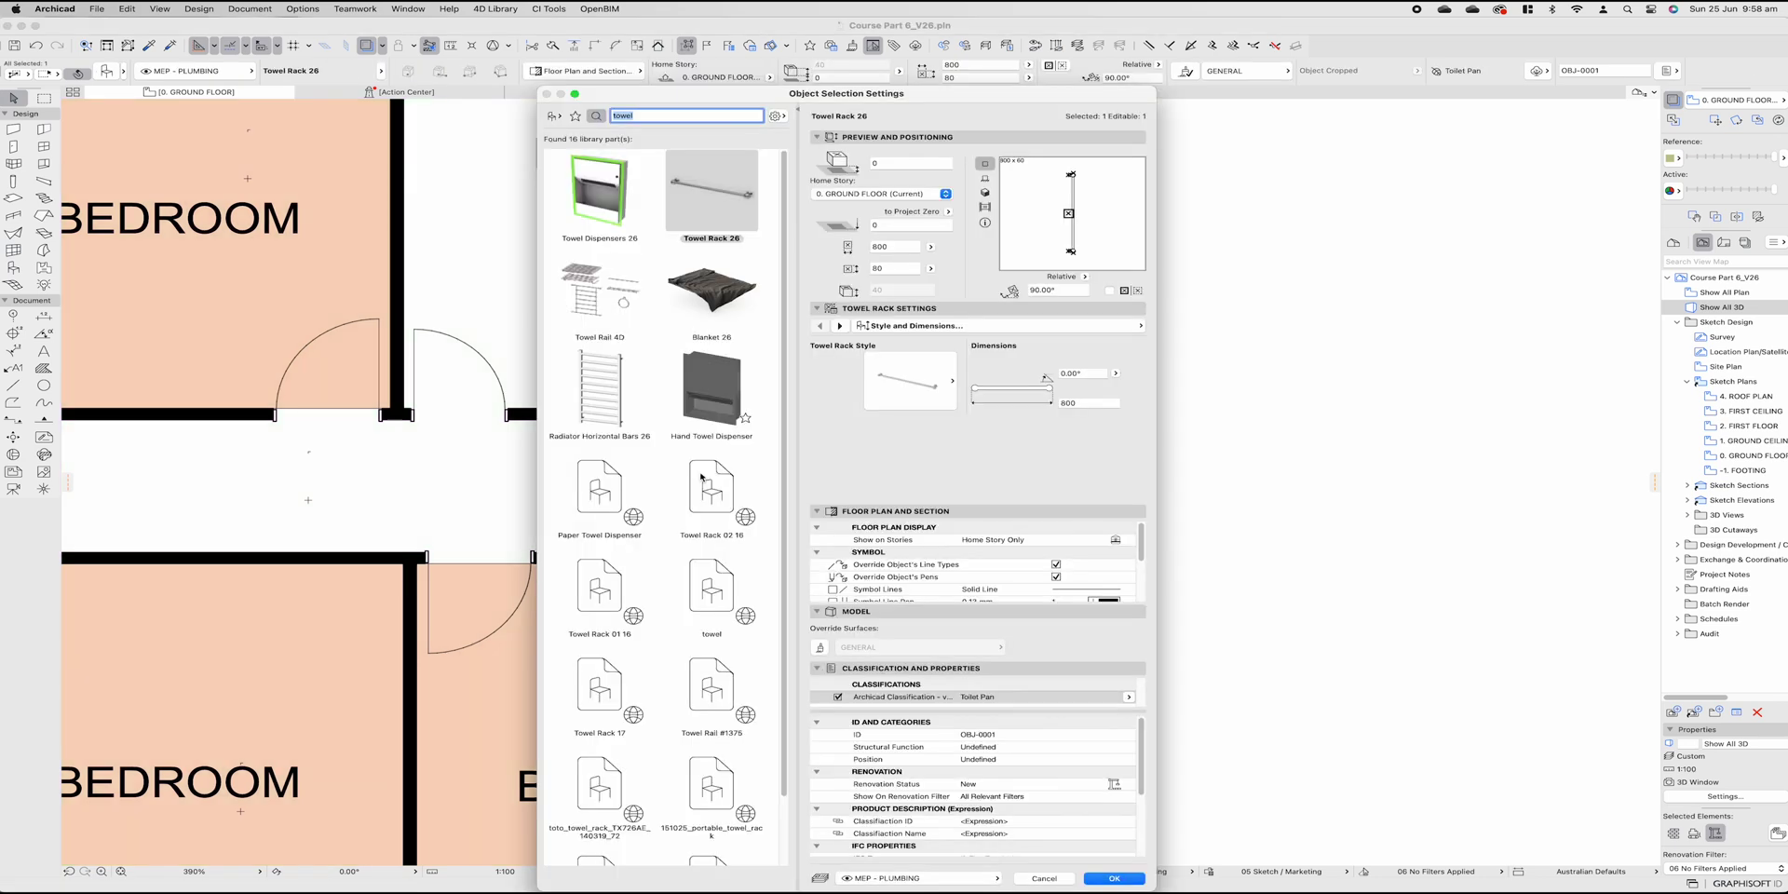
pyautogui.write('toilet')
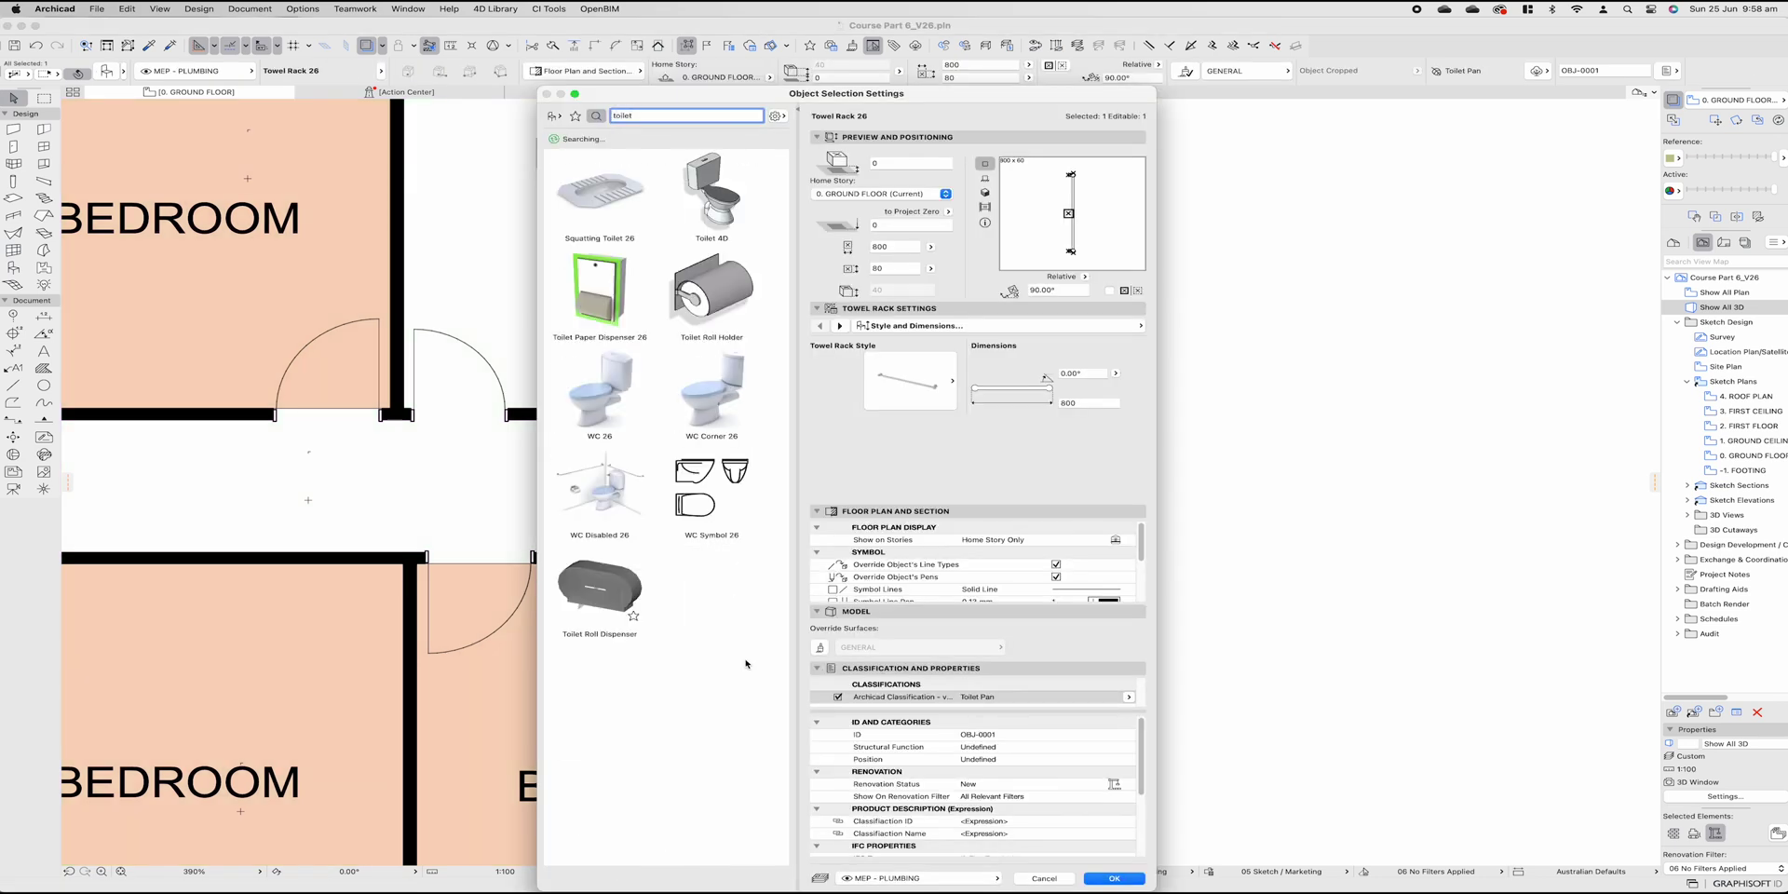
pyautogui.click(600, 289)
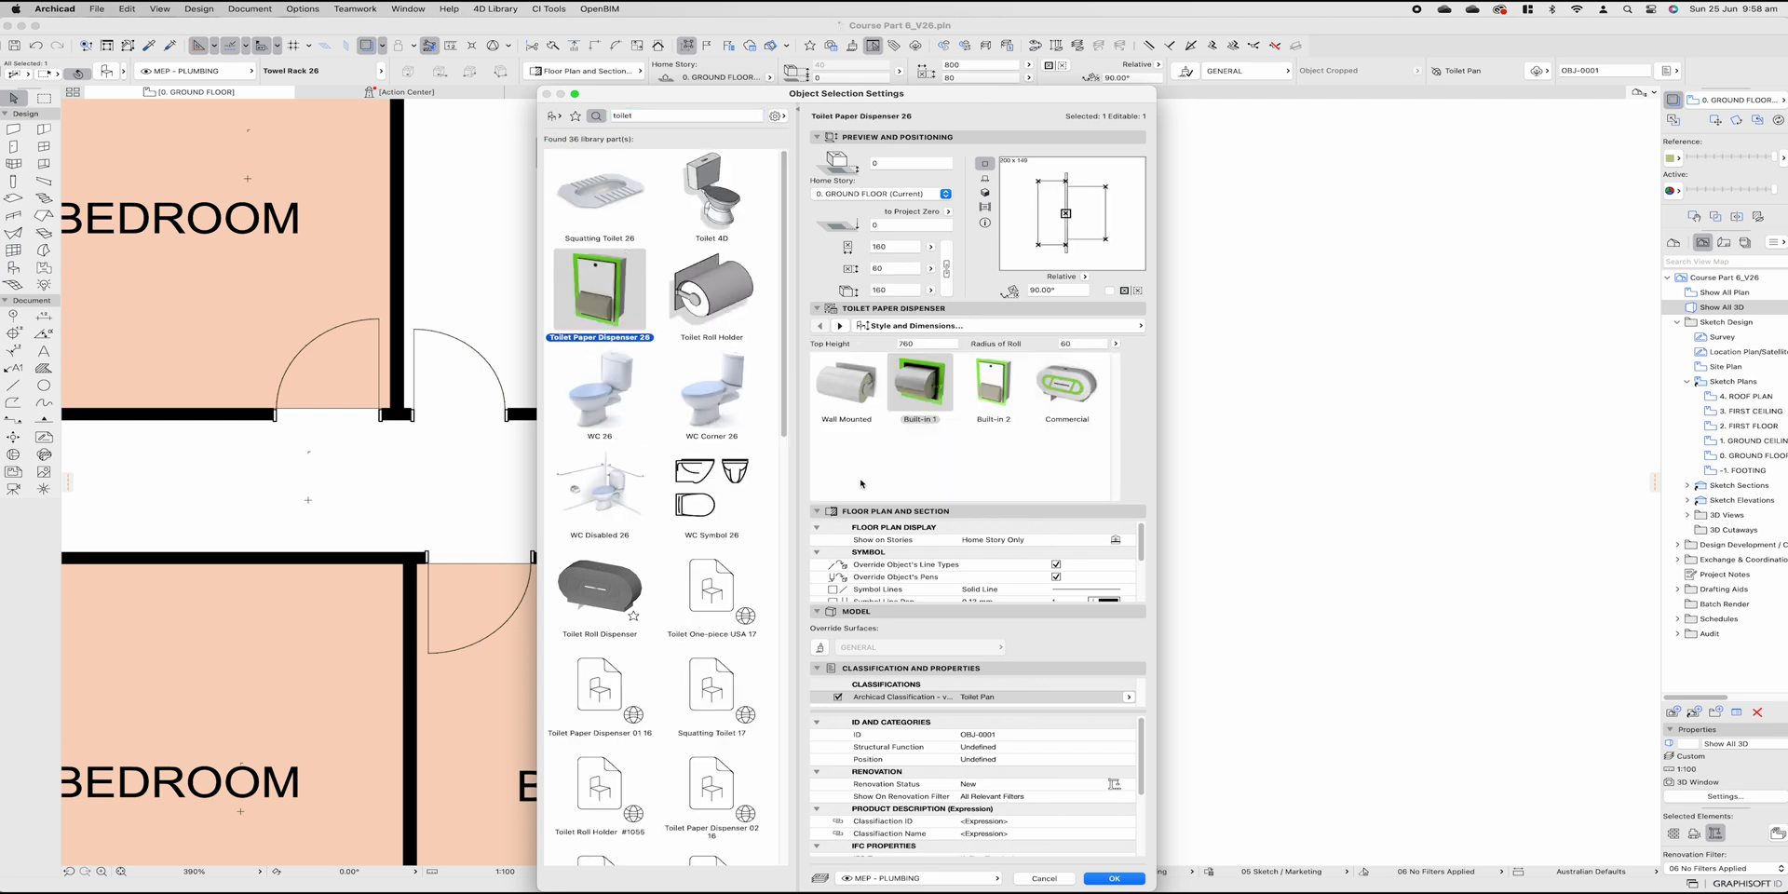
pyautogui.click(1115, 877)
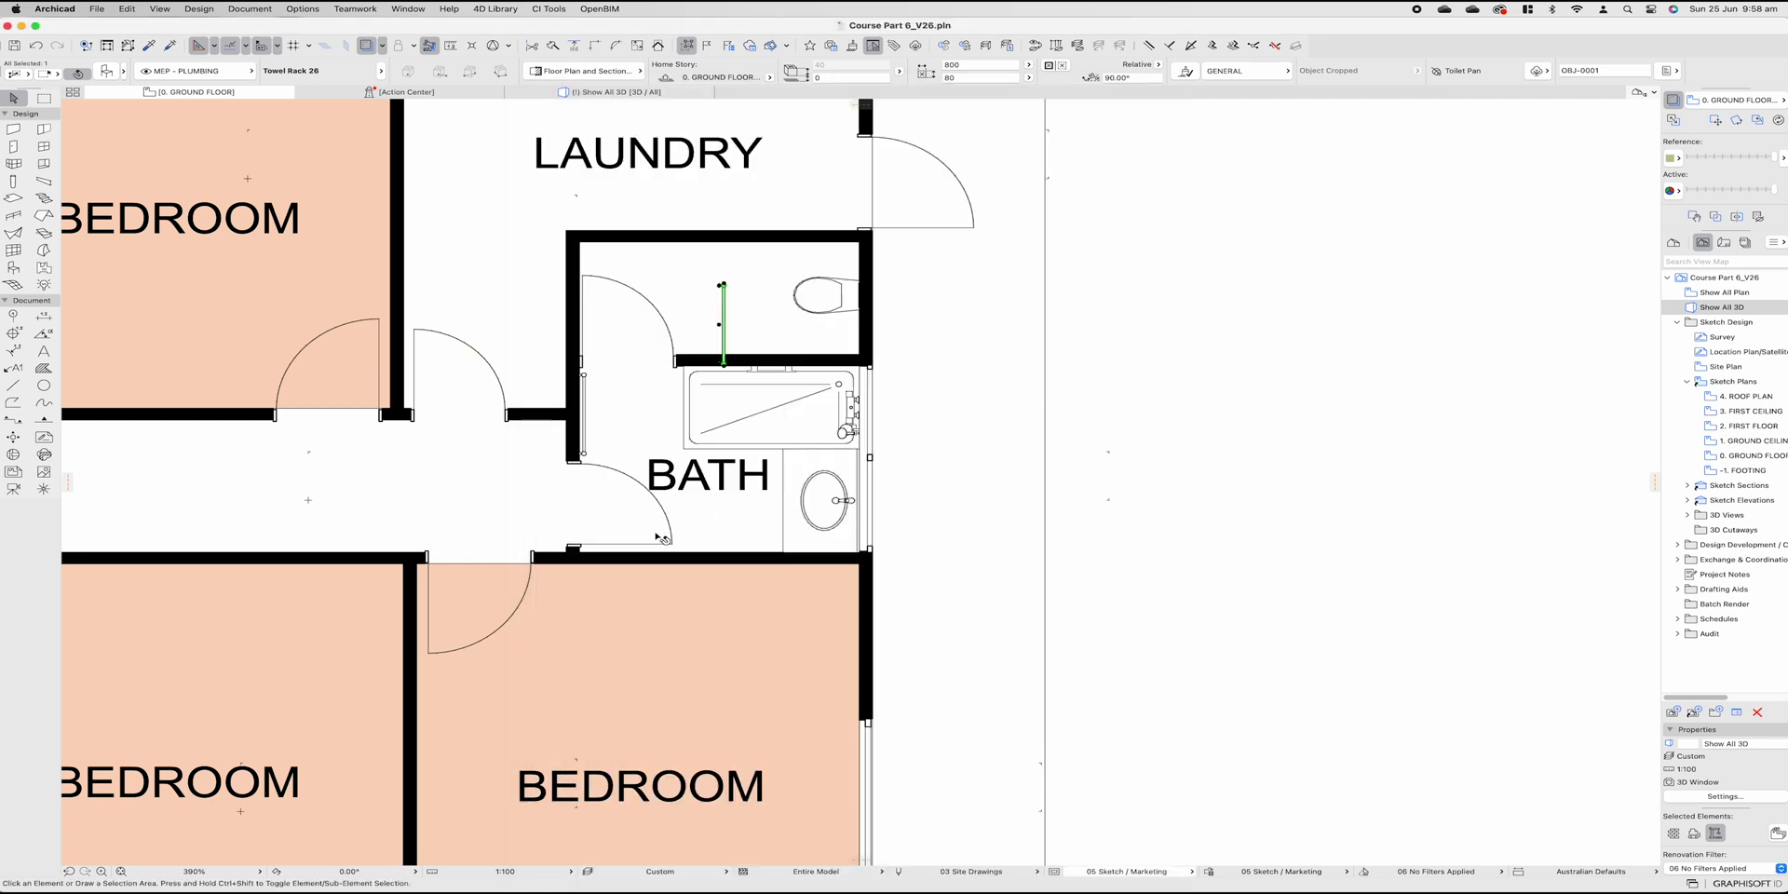
# Step: Place the dispenser, rotate it, and move it onto the toilet compartment's back wall
pyautogui.click(718, 324)
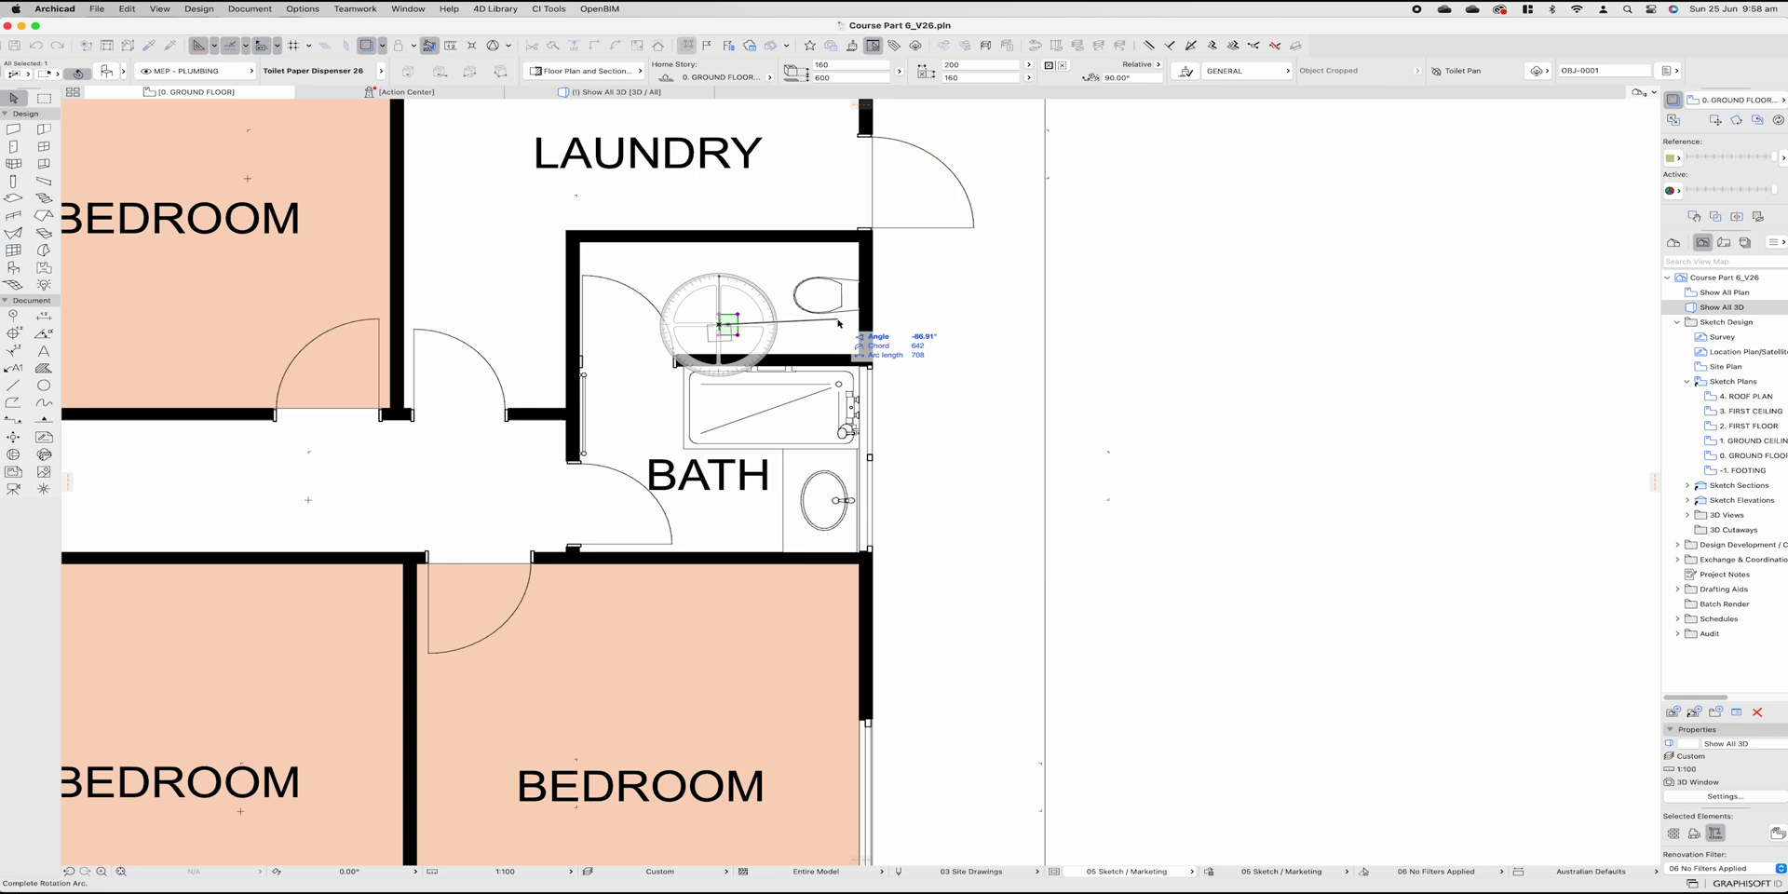
pyautogui.click(720, 277)
pyautogui.click(718, 332)
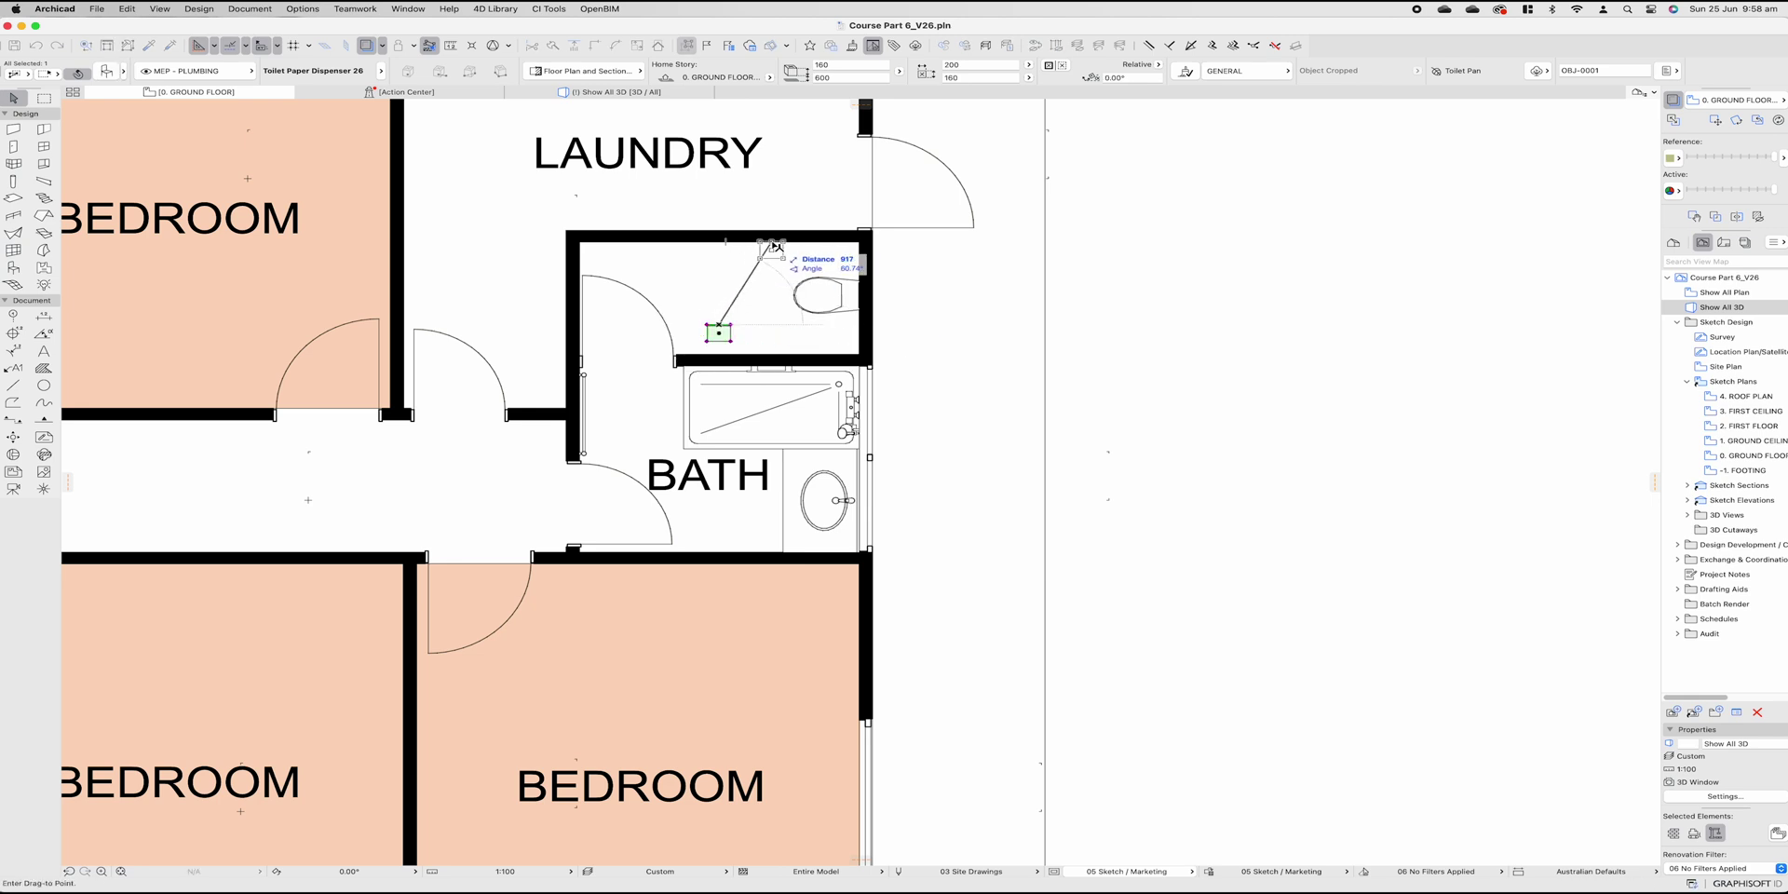
pyautogui.click(767, 250)
pyautogui.press('Escape')
# Step: In 3D Explore, select the double window above the shower and raise its sill height
pyautogui.click(573, 93)
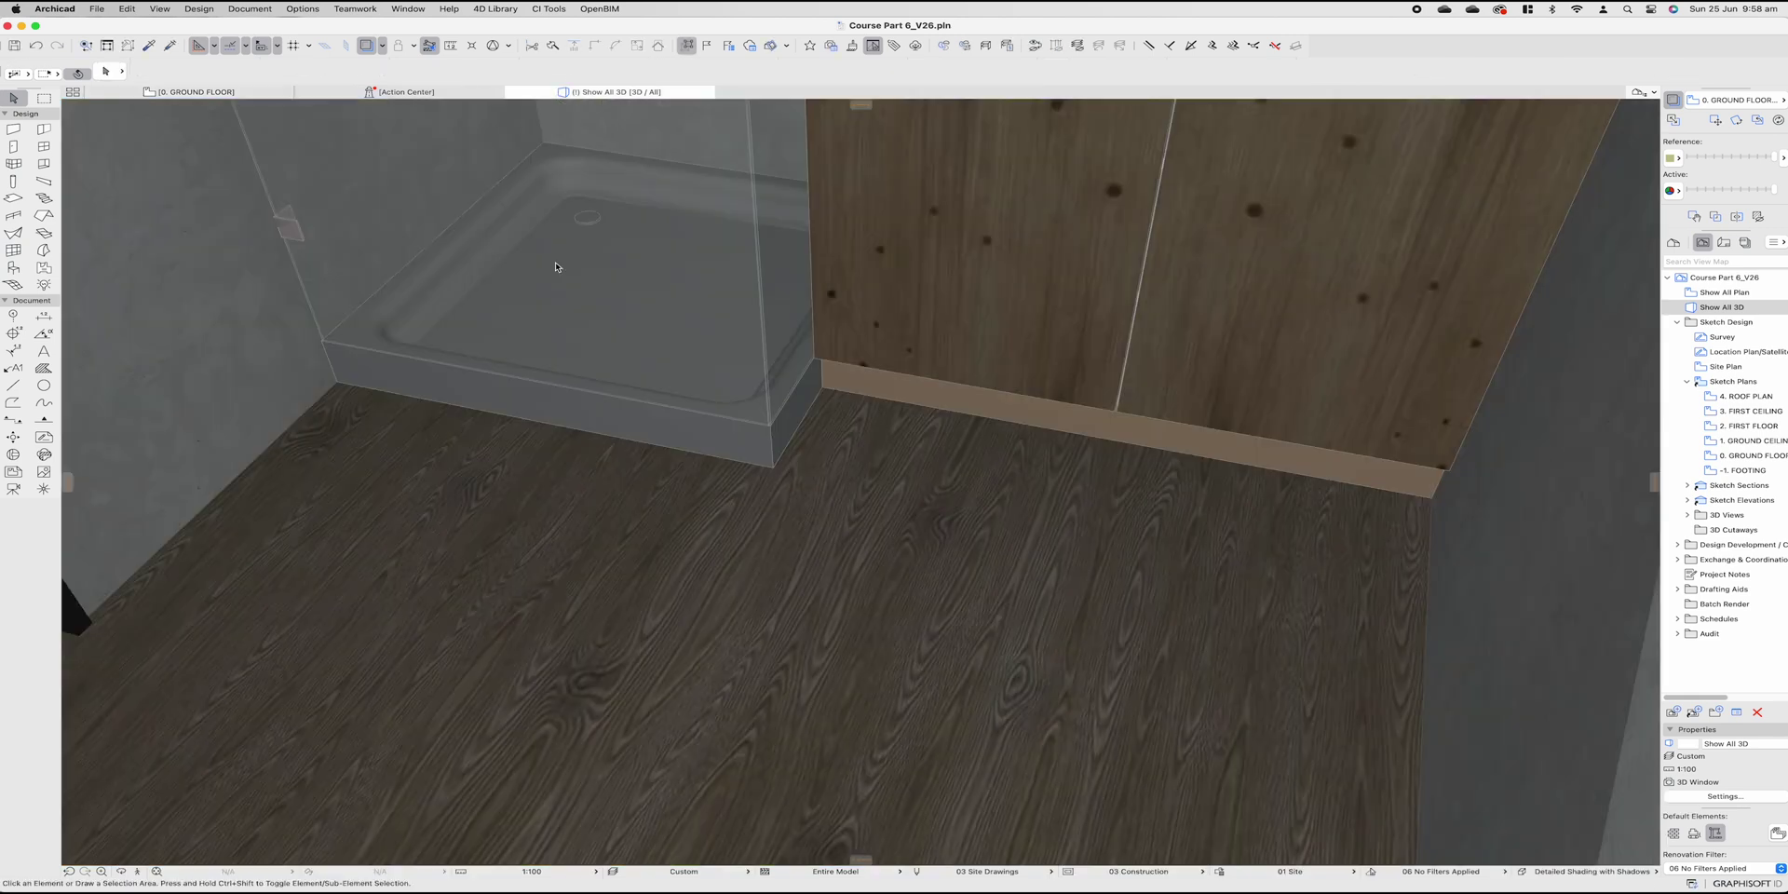
pyautogui.click(137, 872)
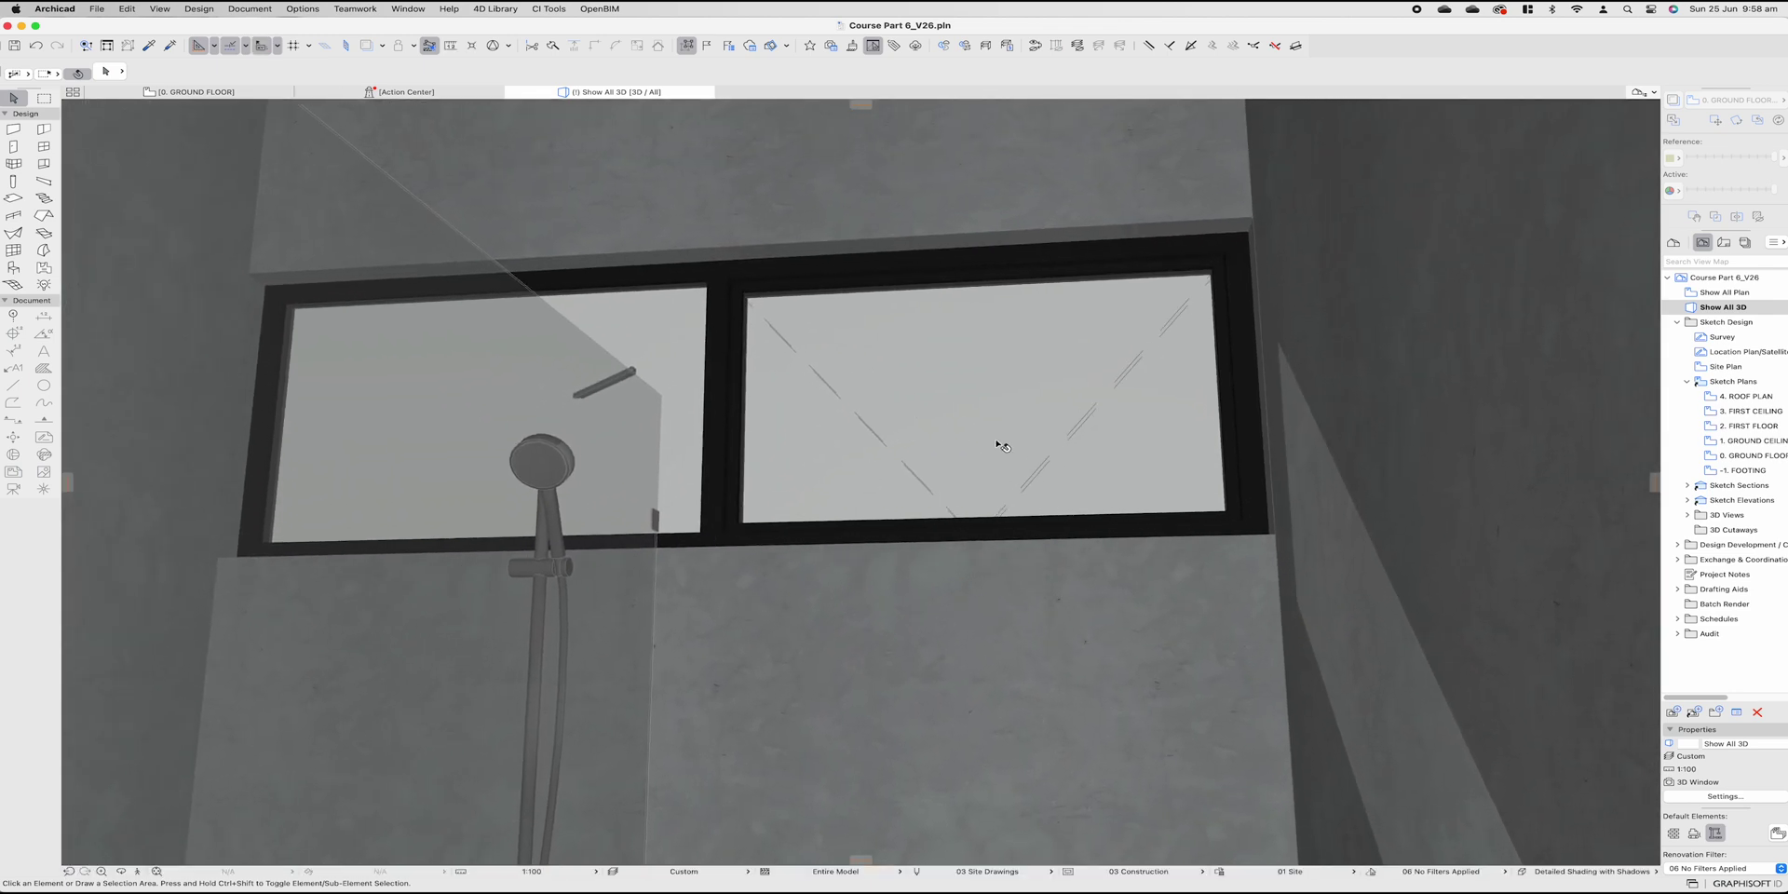
pyautogui.click(999, 445)
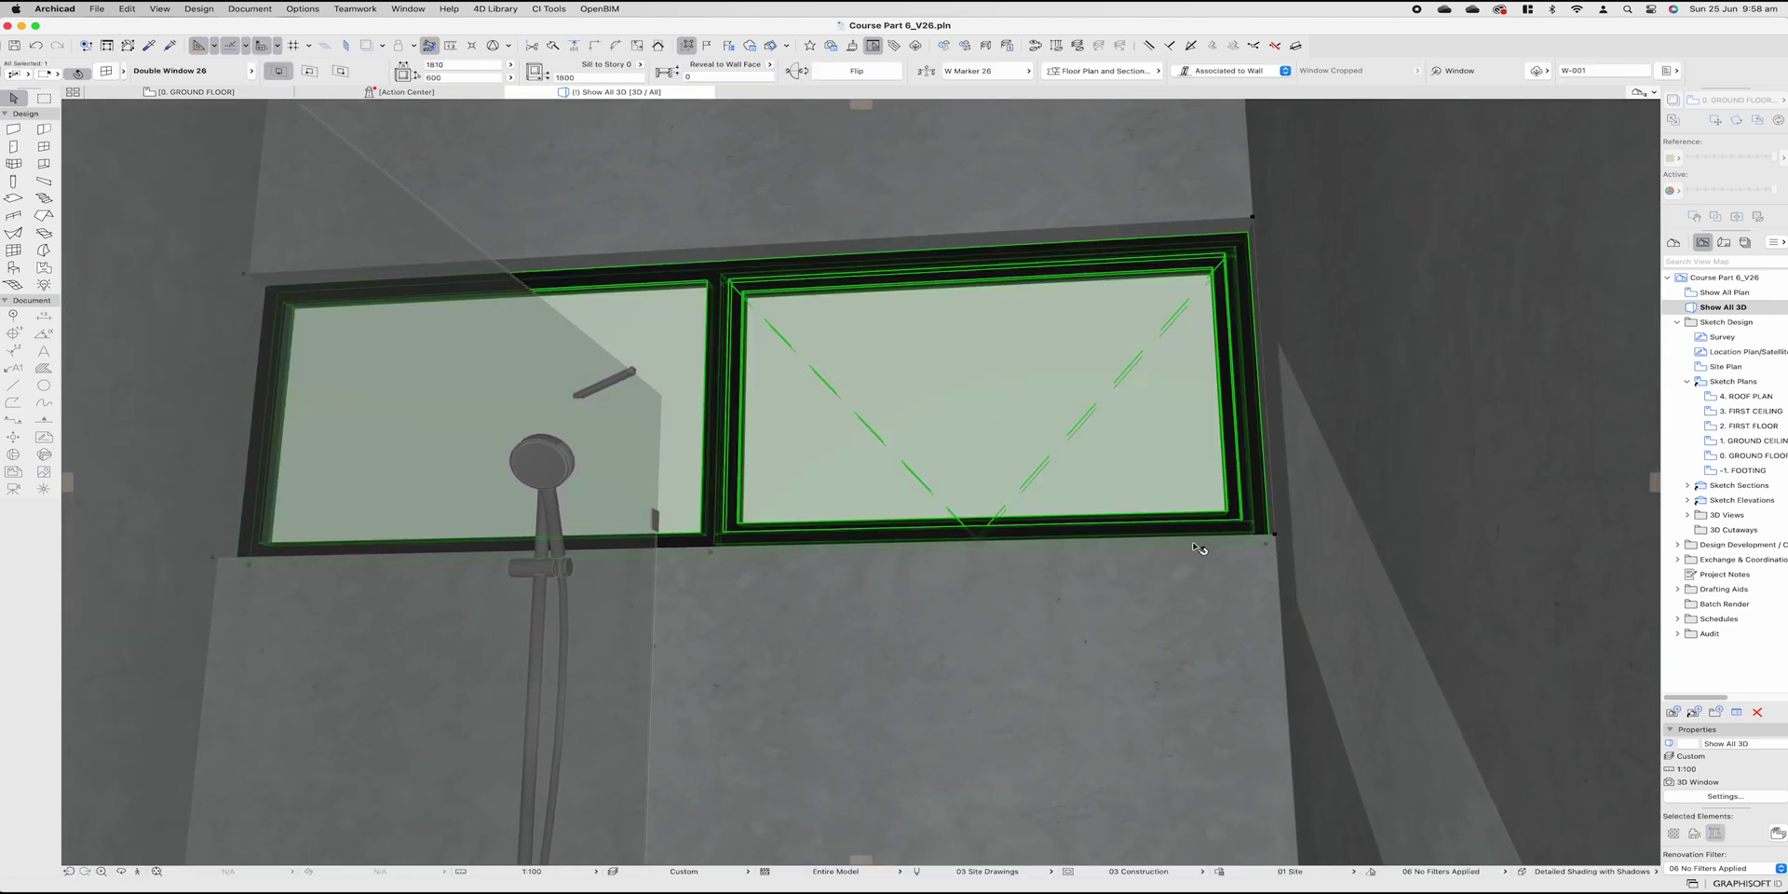
pyautogui.click(594, 78)
pyautogui.write('2')
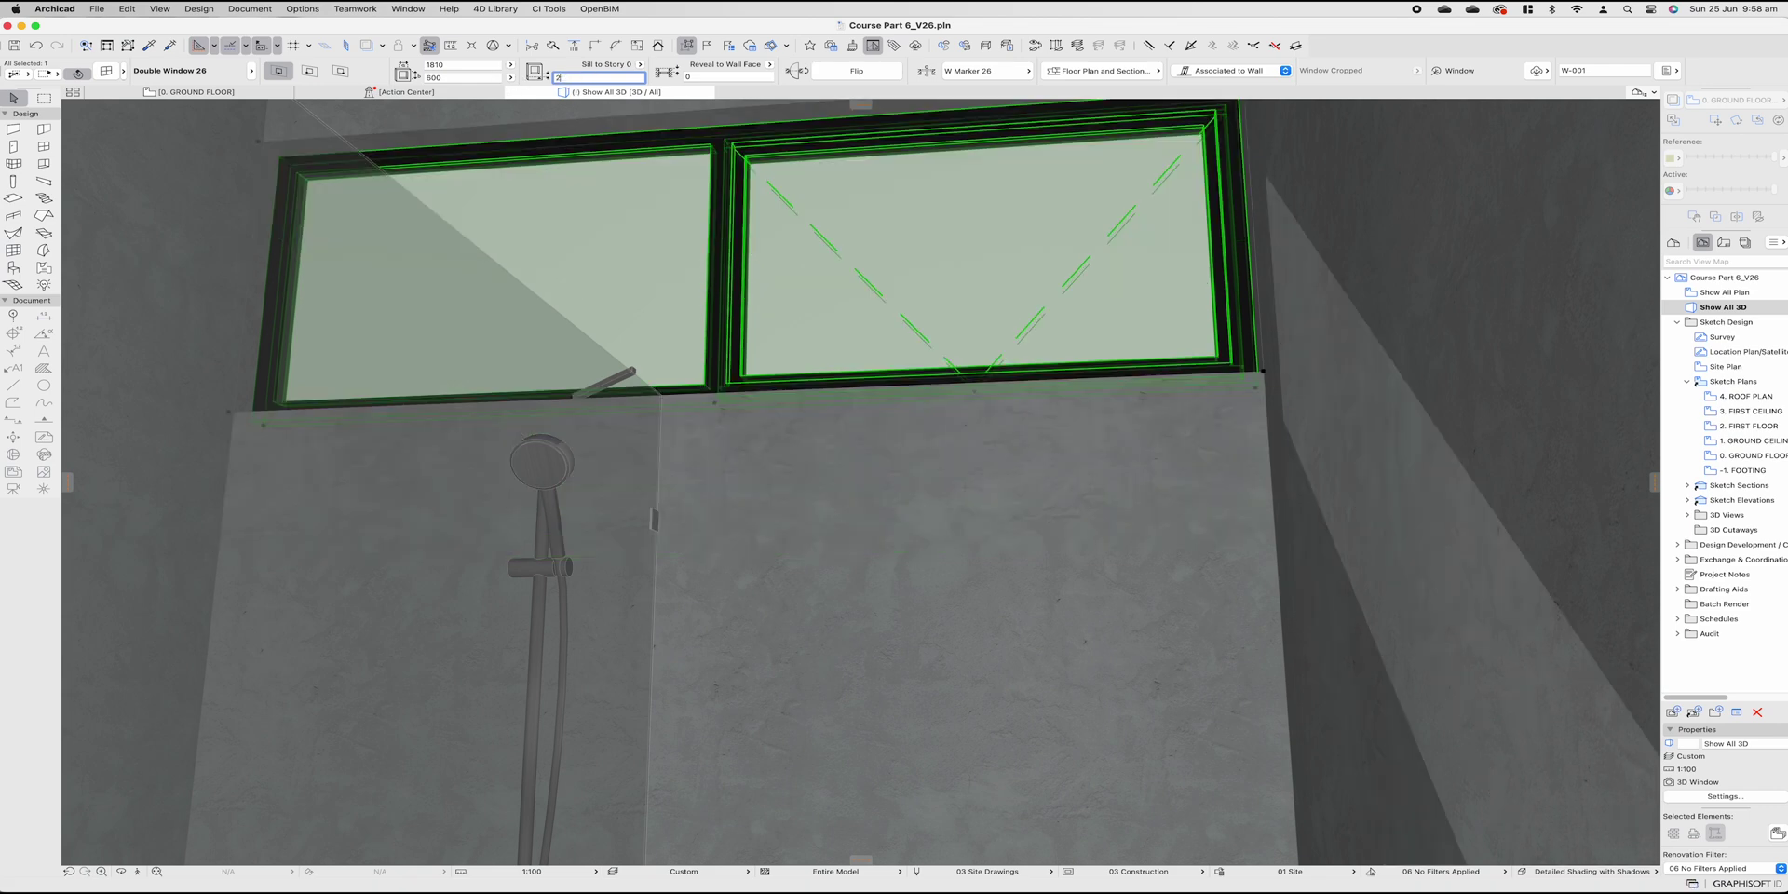
pyautogui.write('100200')
pyautogui.press('Escape')
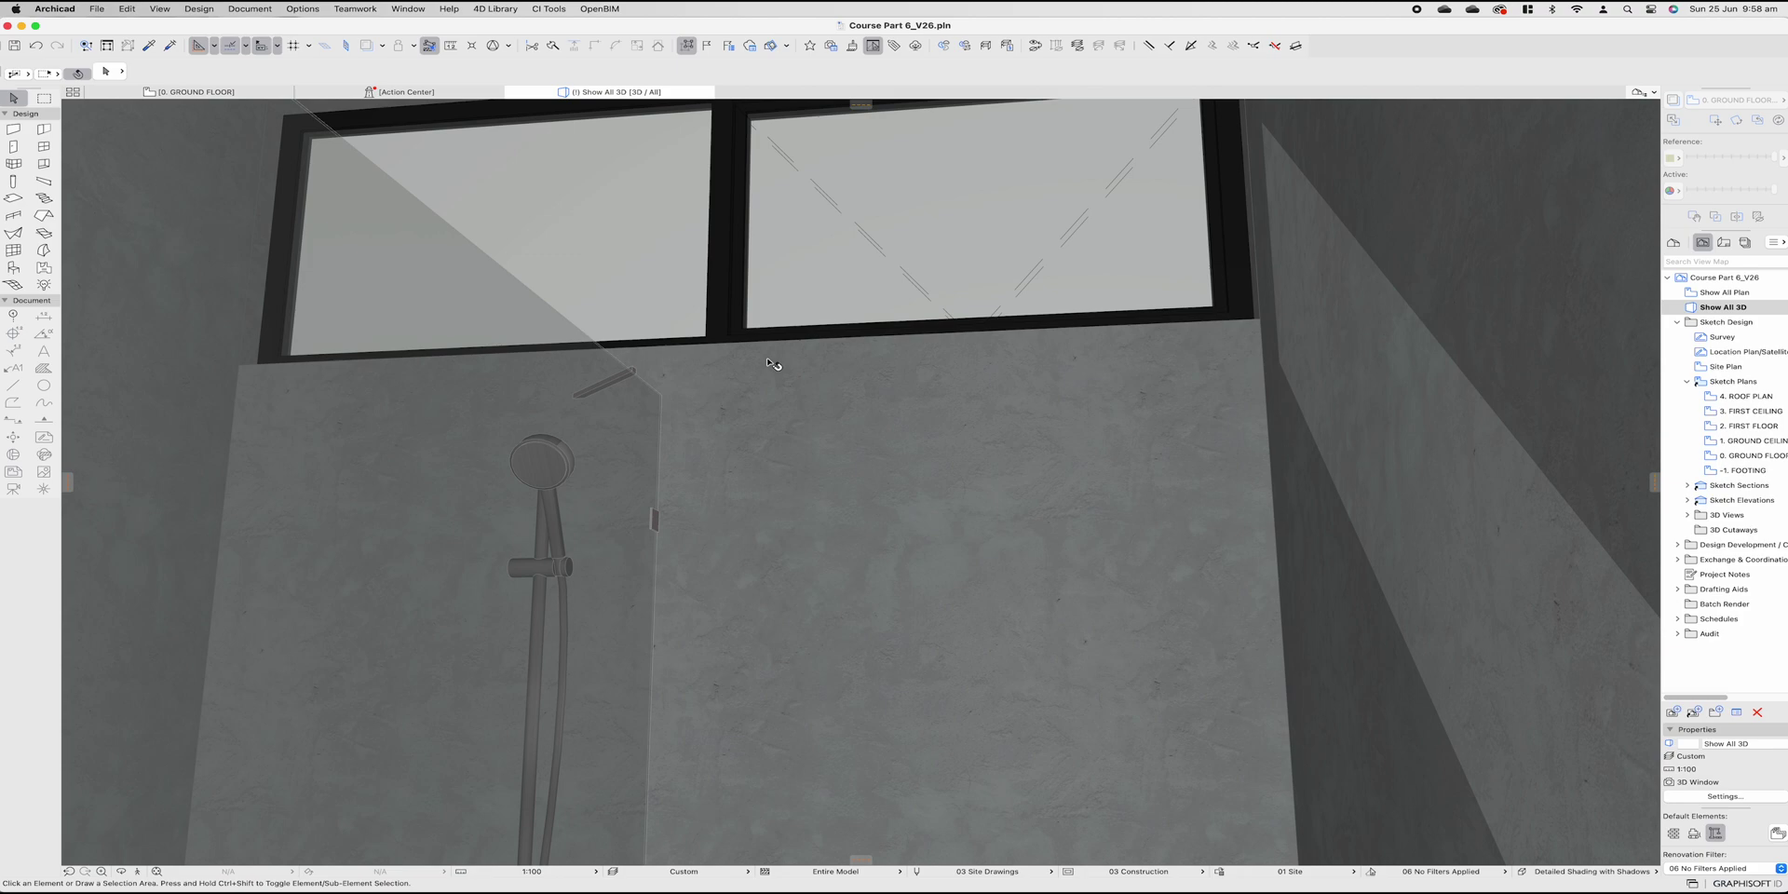
pyautogui.moveTo(922, 450); pyautogui.dragTo(960, 466, button='middle')
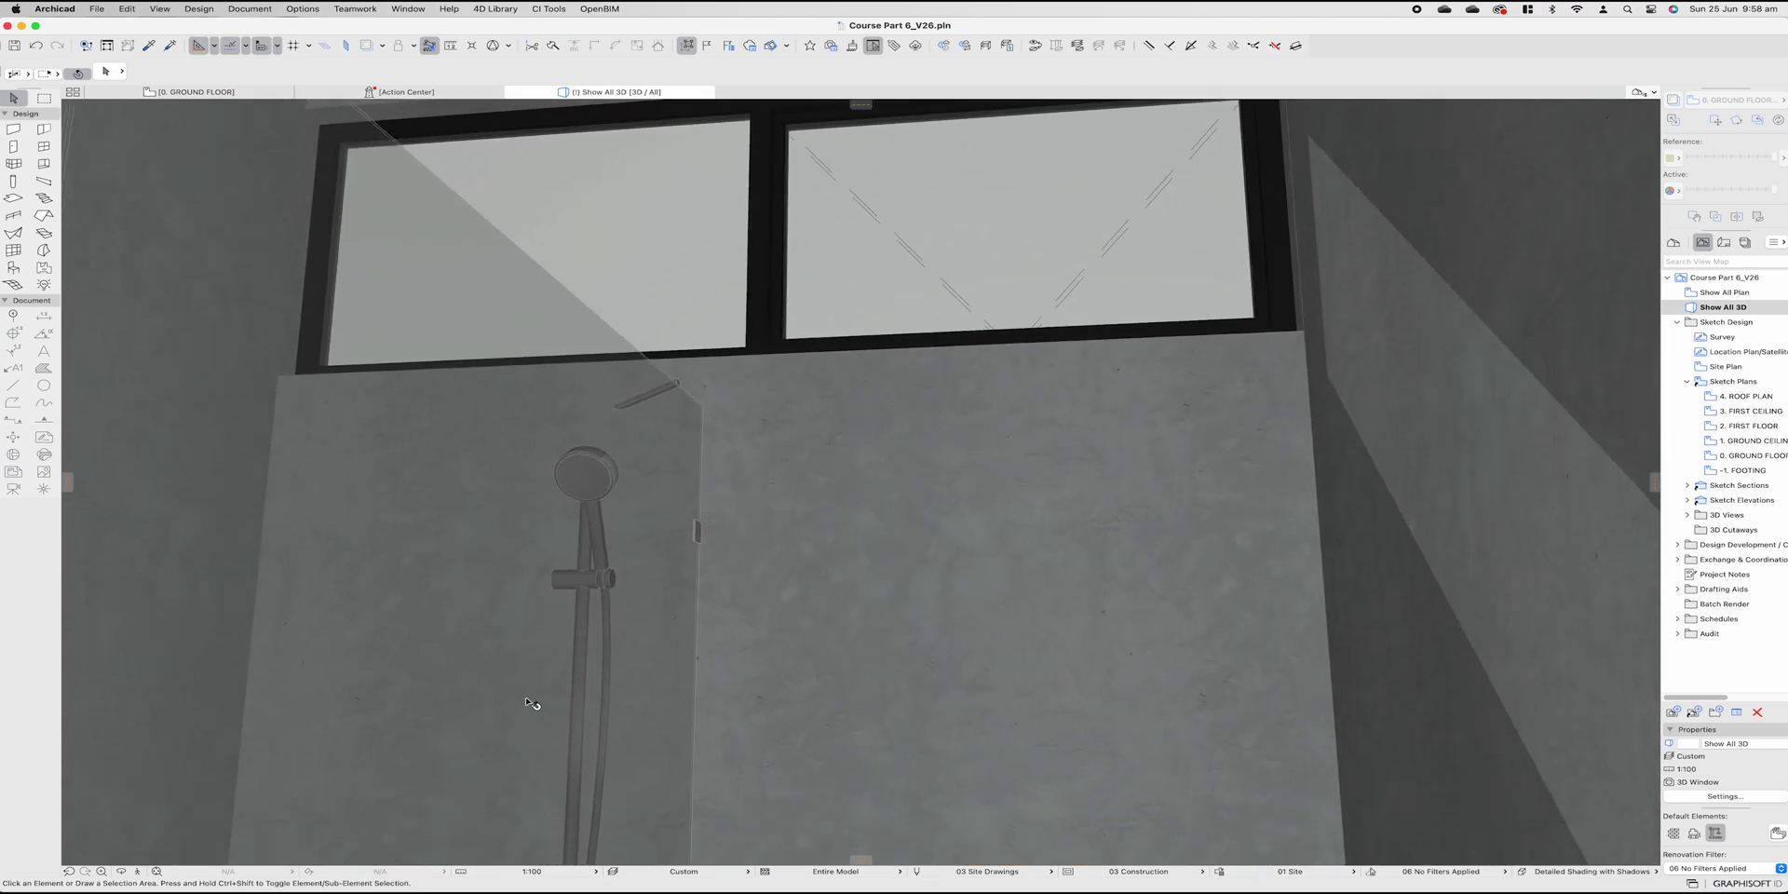
# Step: Select the towel rack in 3D and set its elevation to 900
pyautogui.click(140, 872)
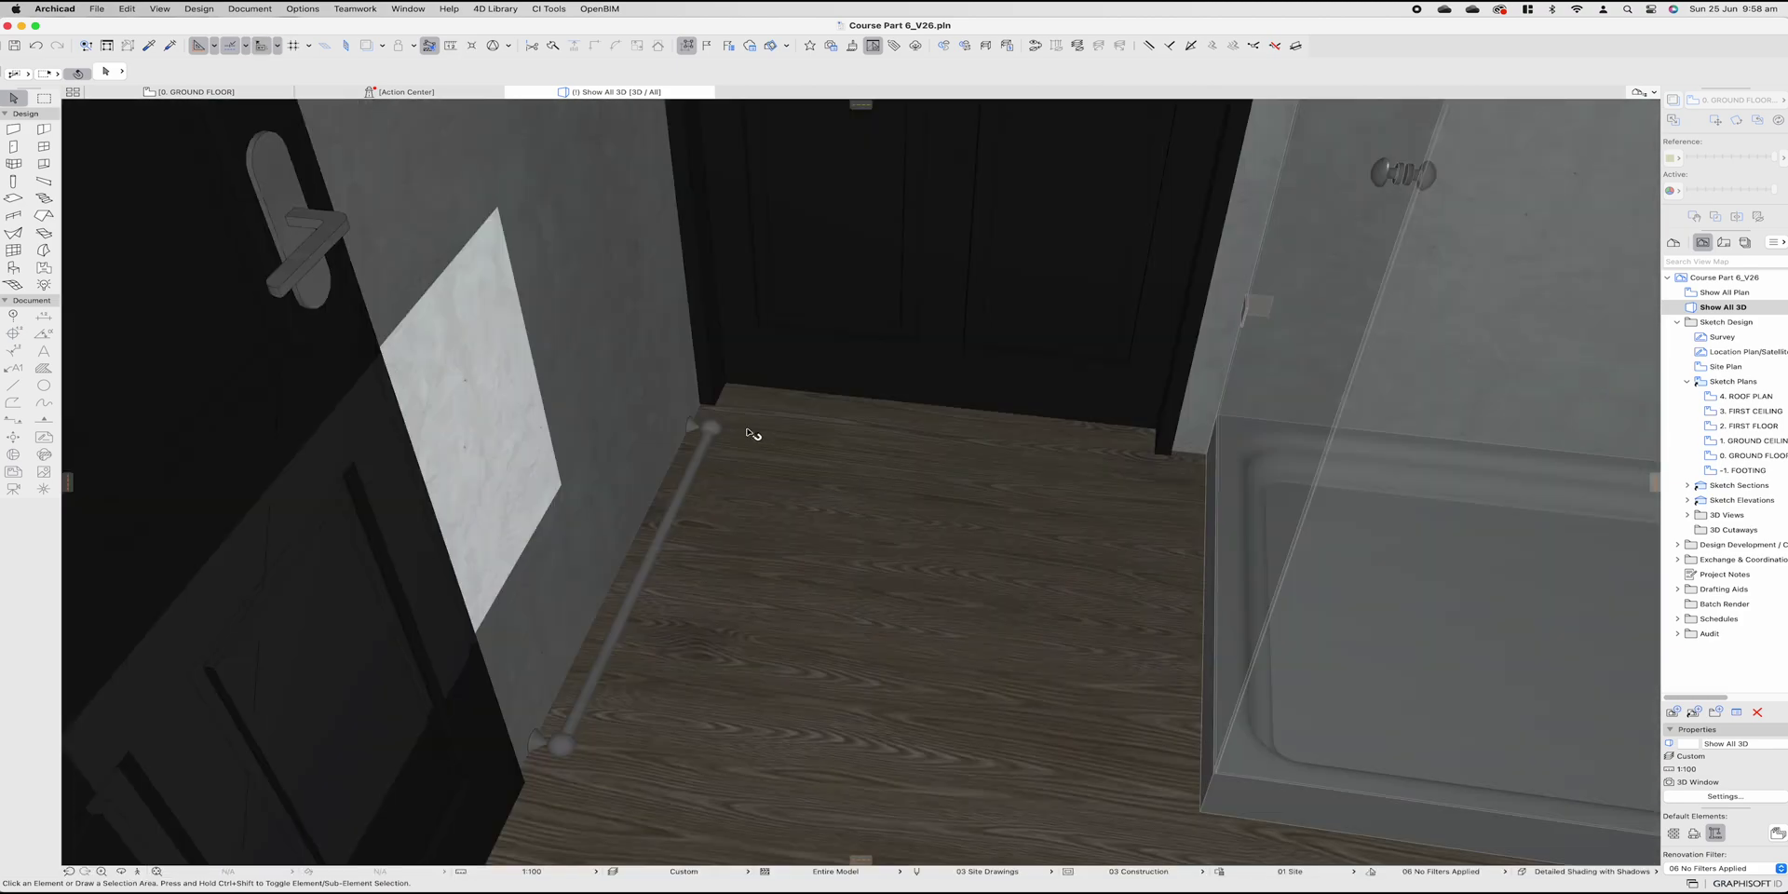
pyautogui.click(706, 429)
pyautogui.click(861, 77)
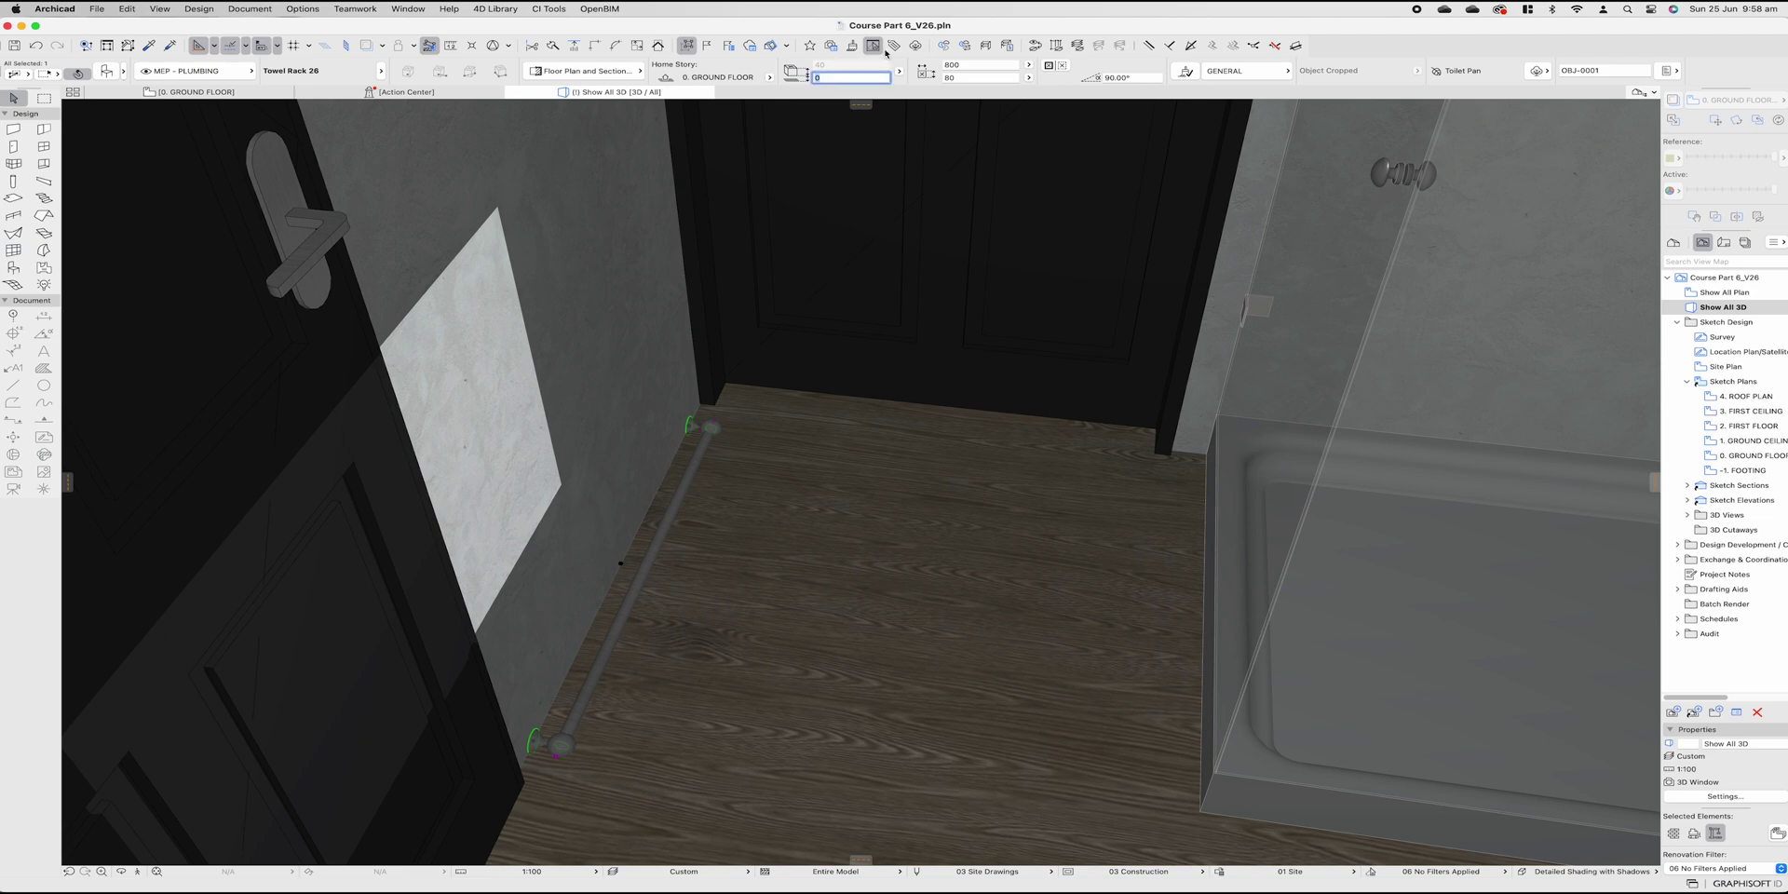
pyautogui.write('900')
pyautogui.press('Return')
pyautogui.moveTo(866, 307); pyautogui.dragTo(806, 472, button='middle')
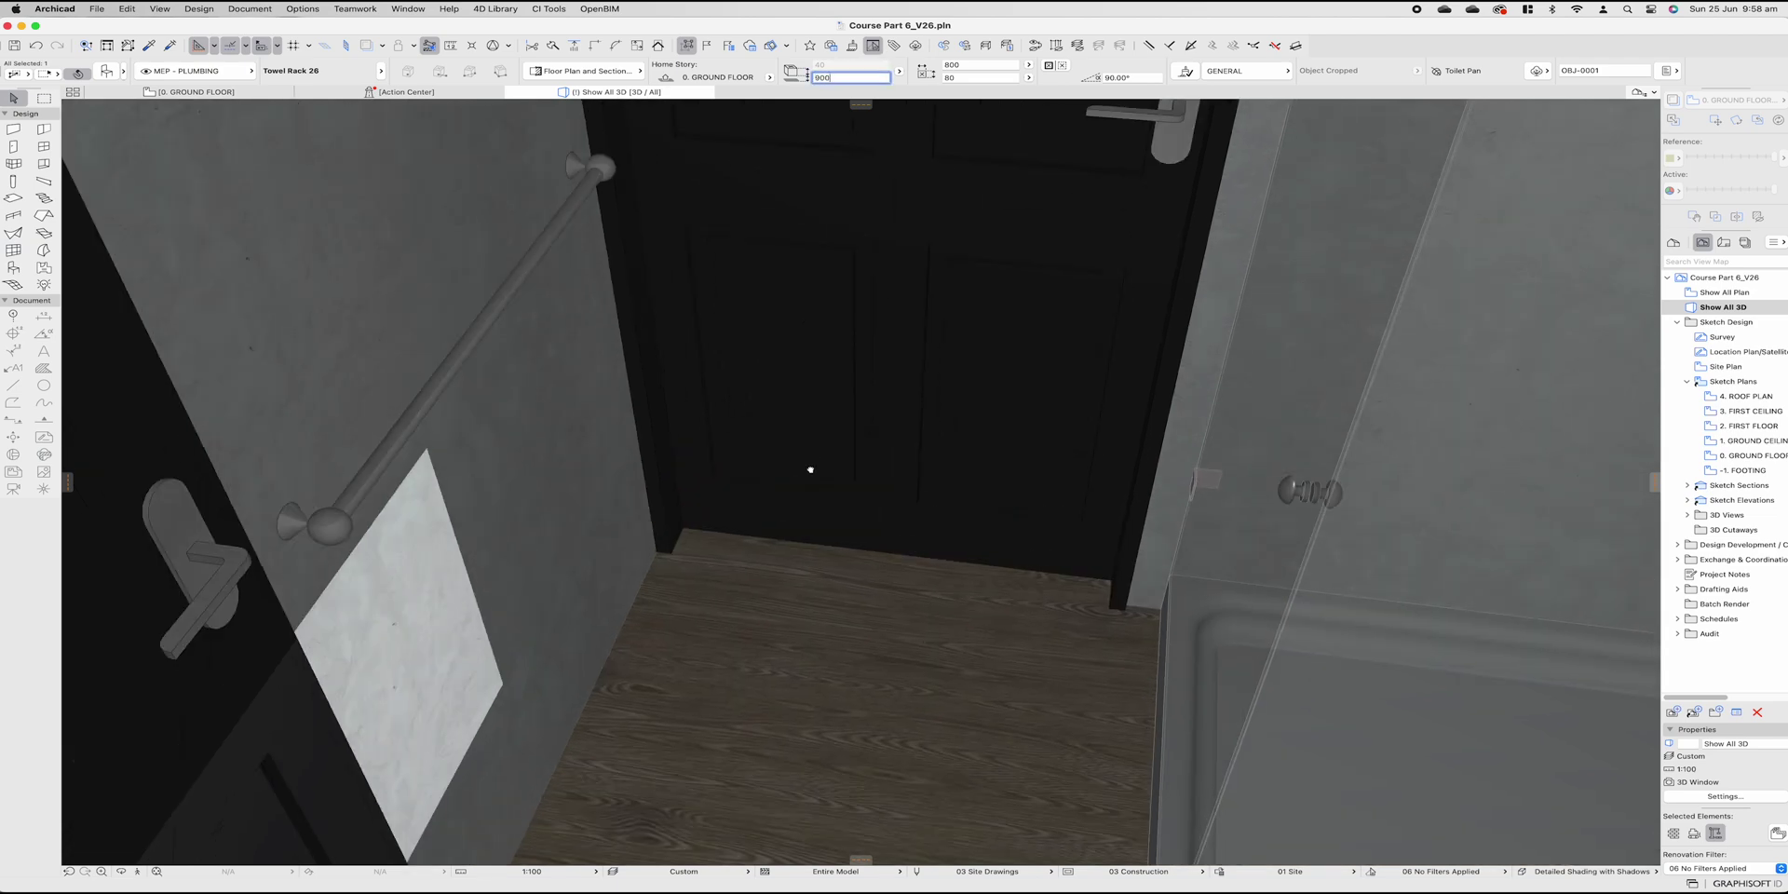
# Step: Walk past the door toward the toilet, then return to the ground floor plan
pyautogui.click(137, 872)
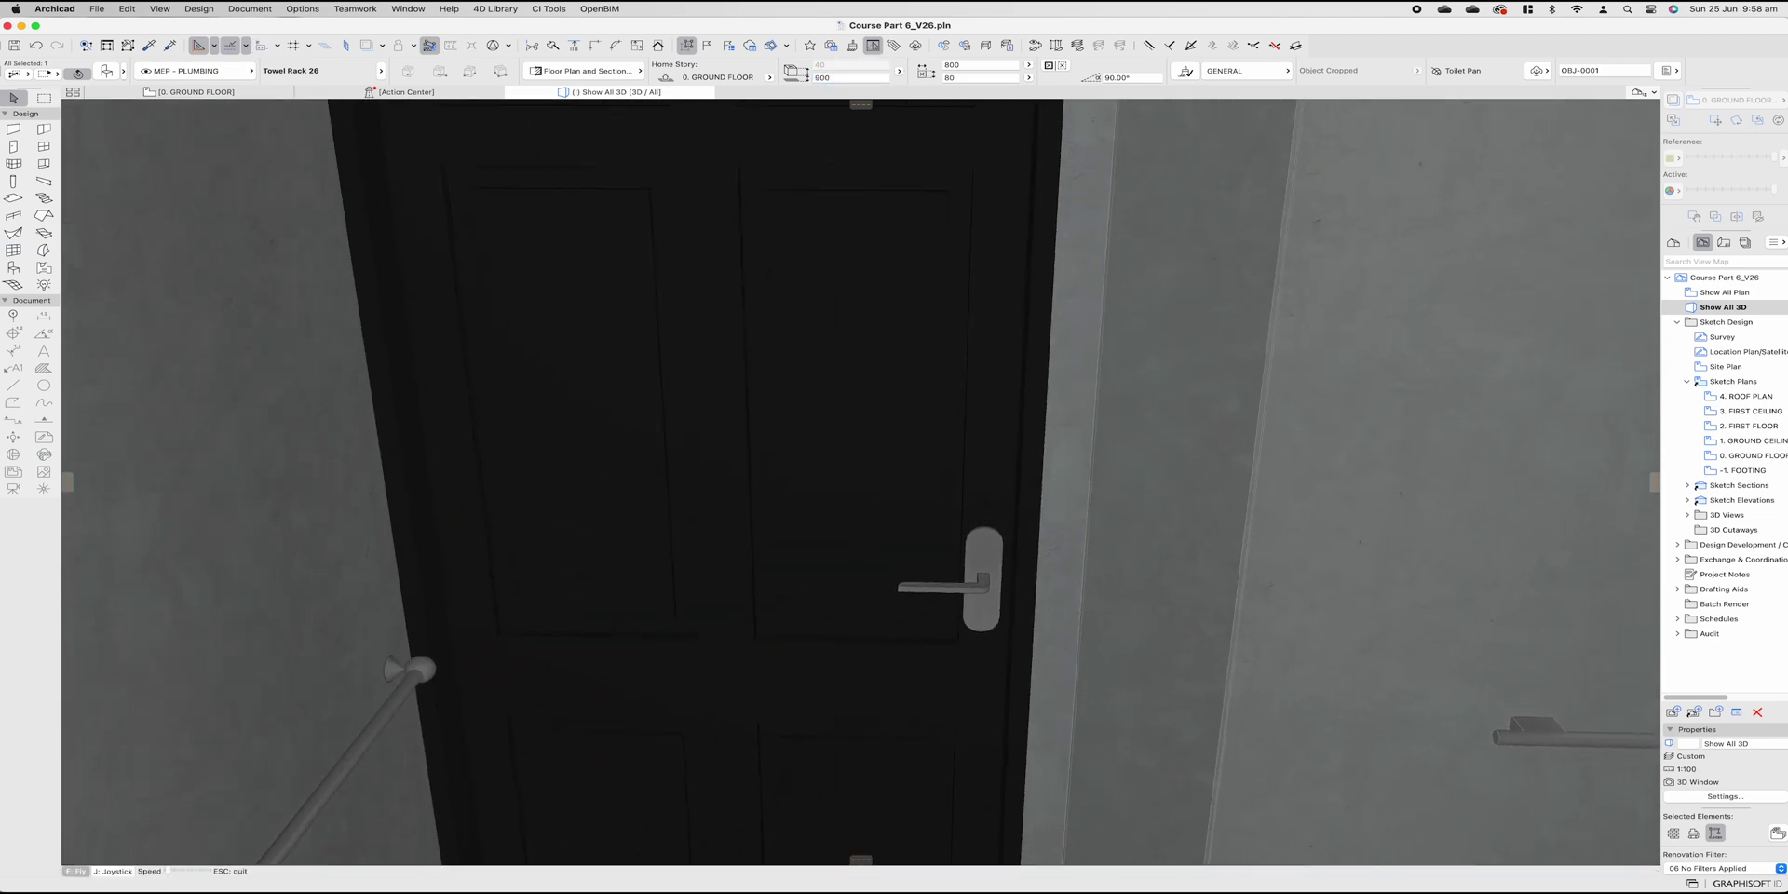
pyautogui.press('Up')
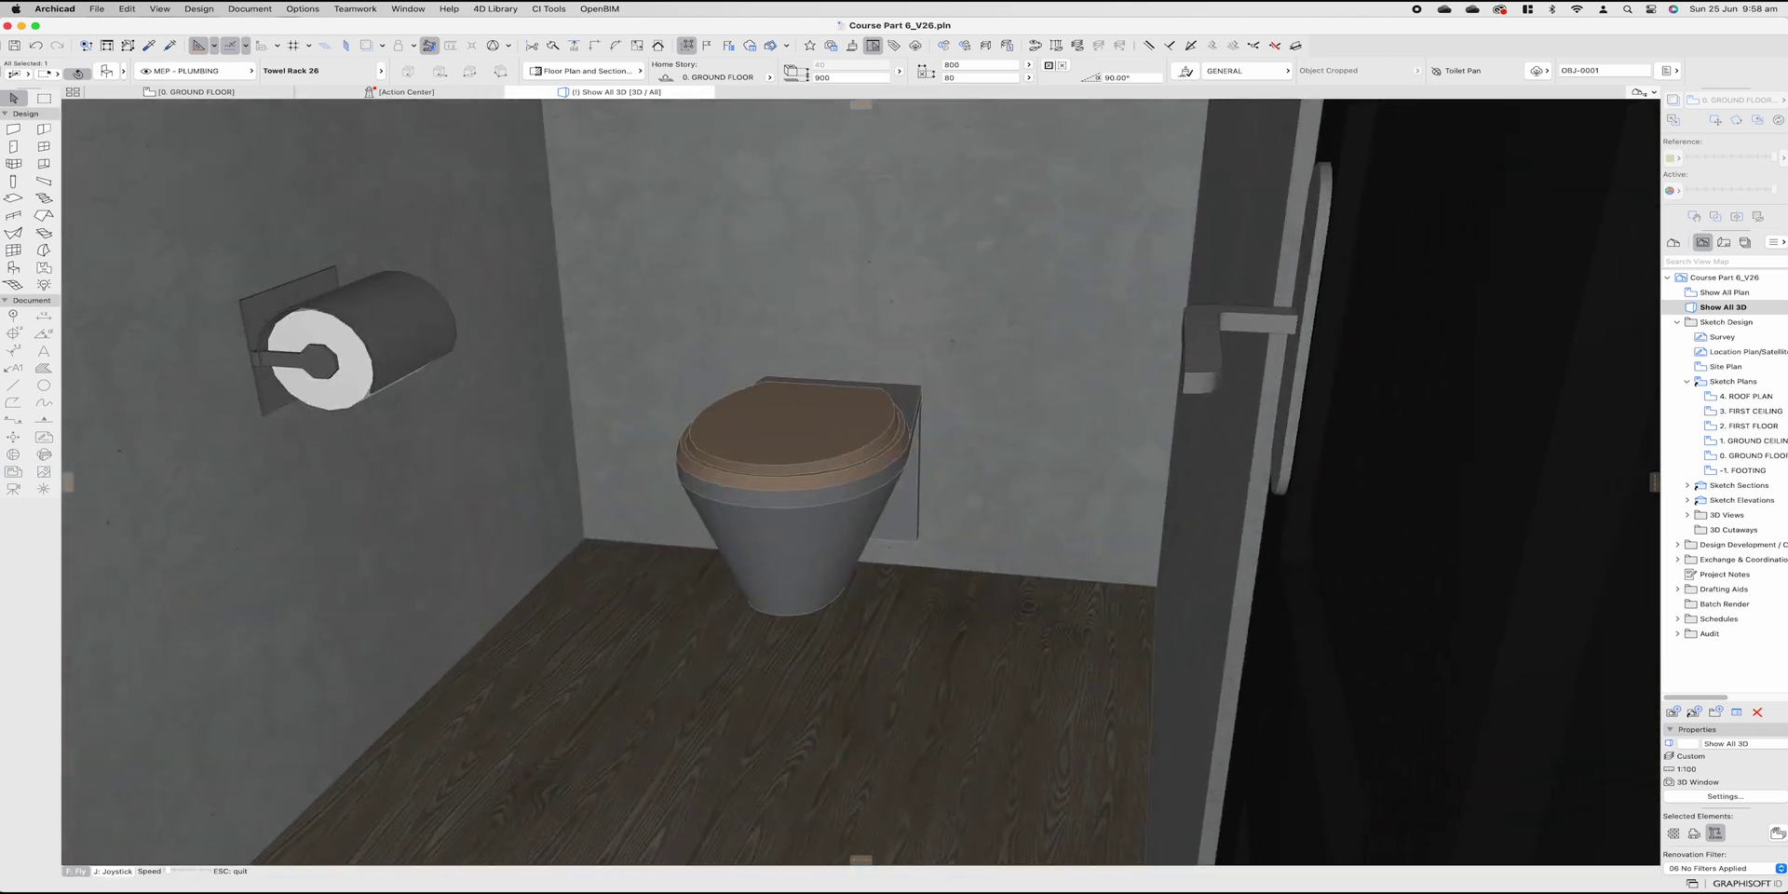
pyautogui.press('Up')
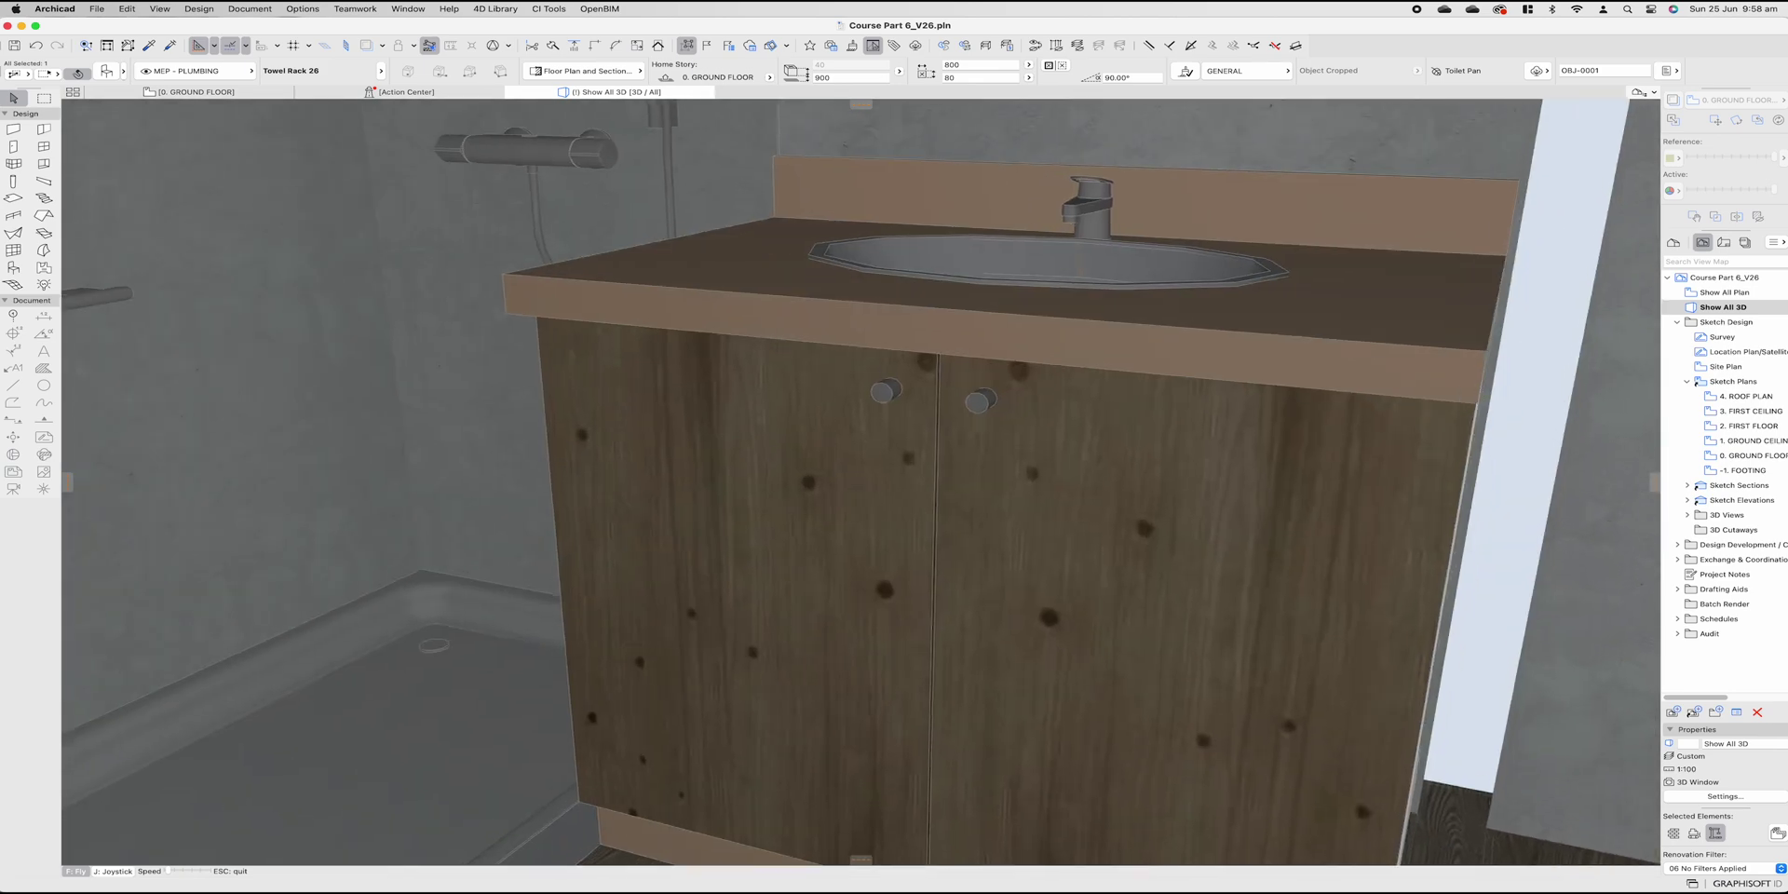
pyautogui.press('Escape')
pyautogui.press('Escape')
pyautogui.click(229, 94)
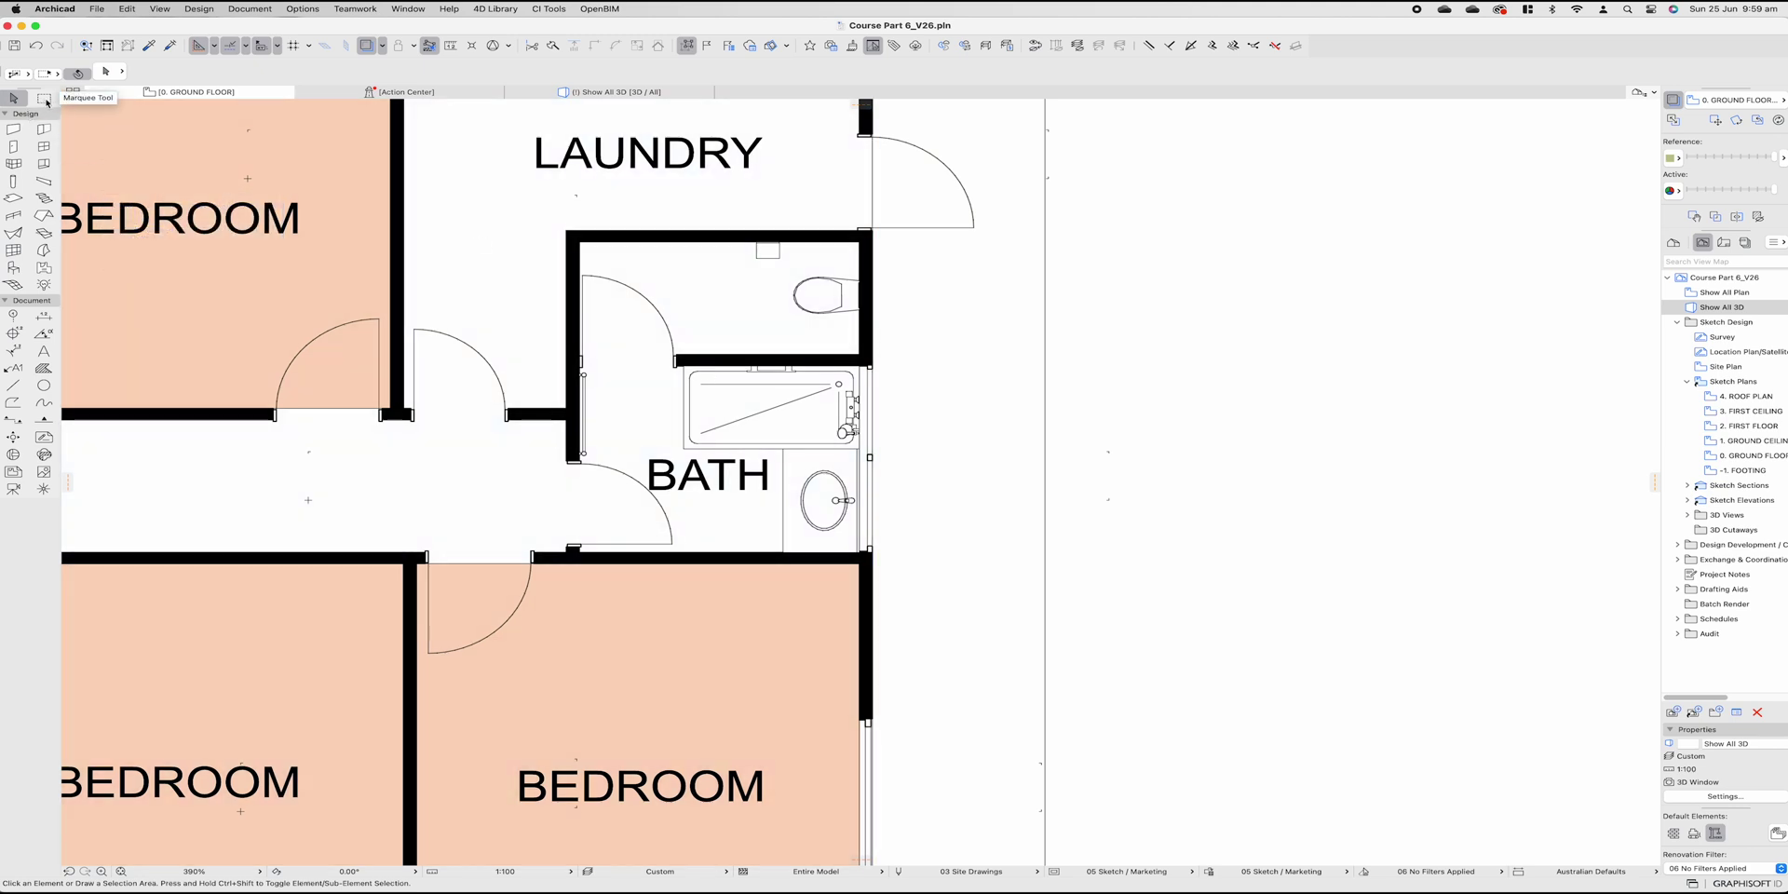
# Step: Draw a marquee around the bathroom and toilet room and show only that area in 3D
pyautogui.click(44, 98)
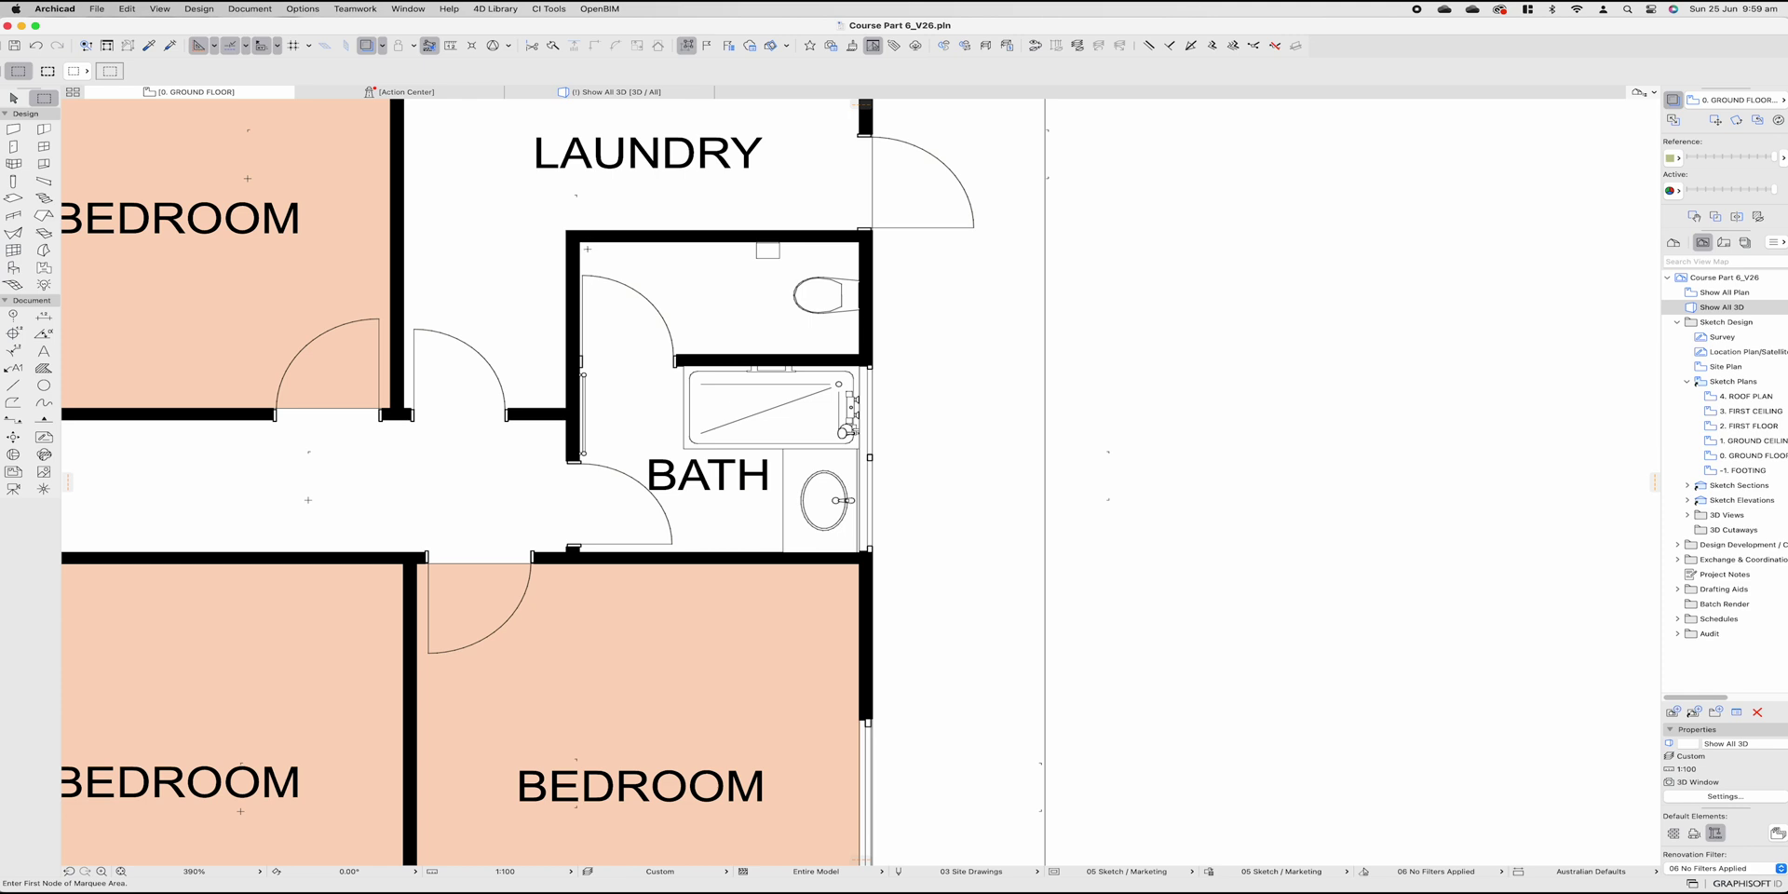
pyautogui.click(587, 219)
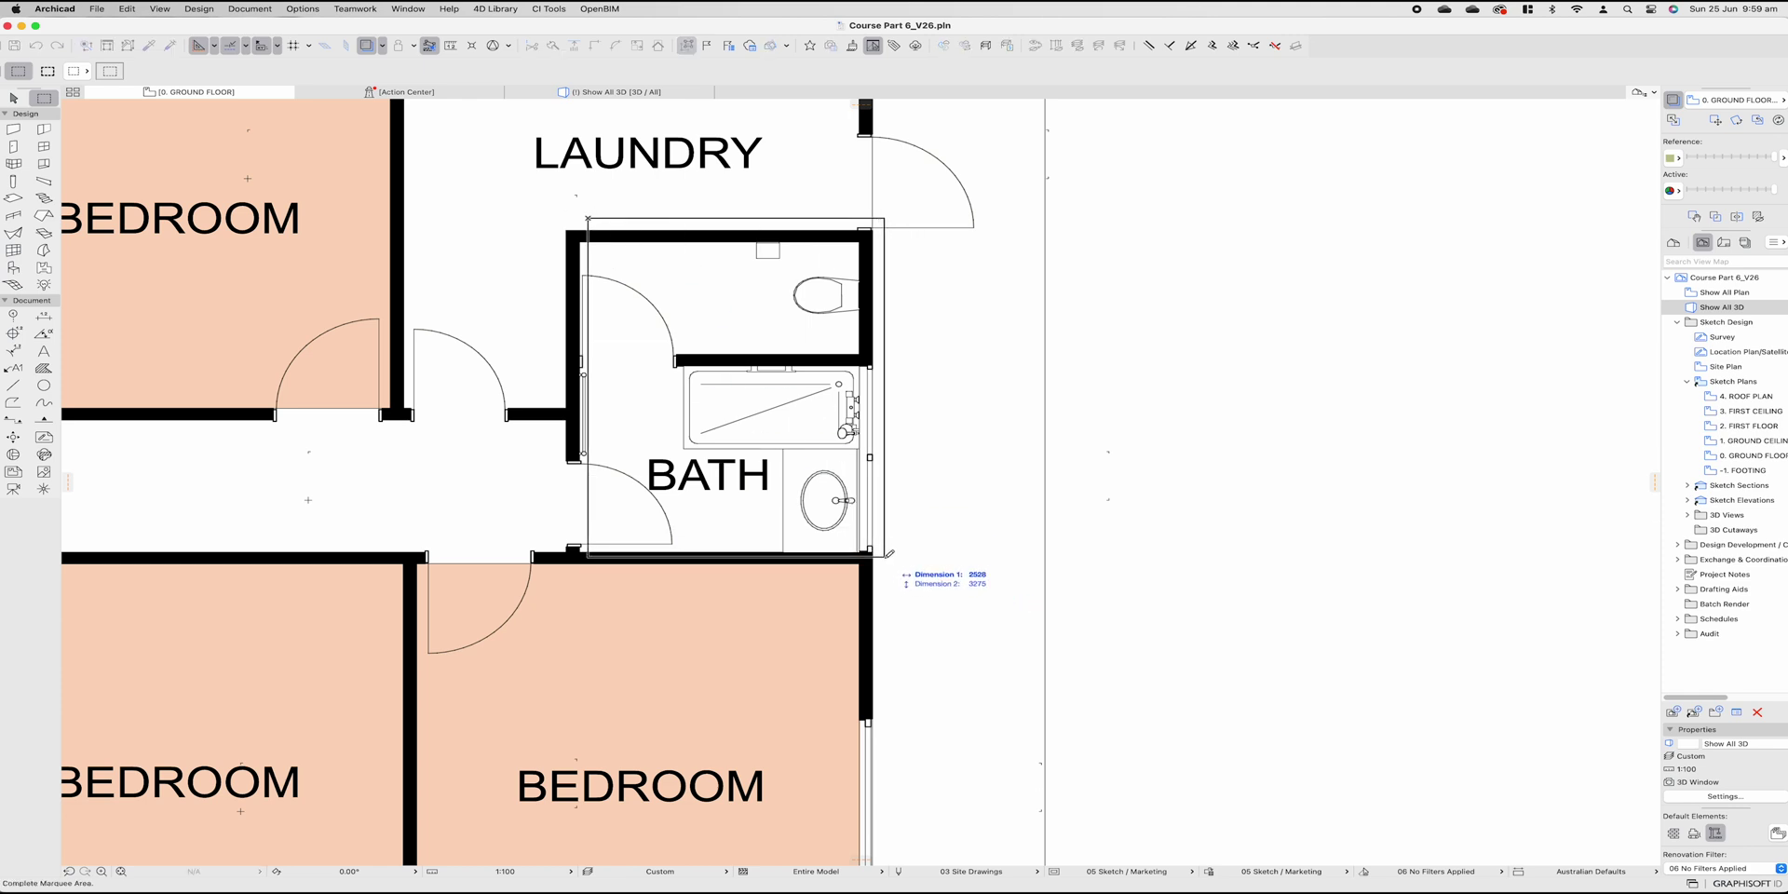
pyautogui.click(886, 572)
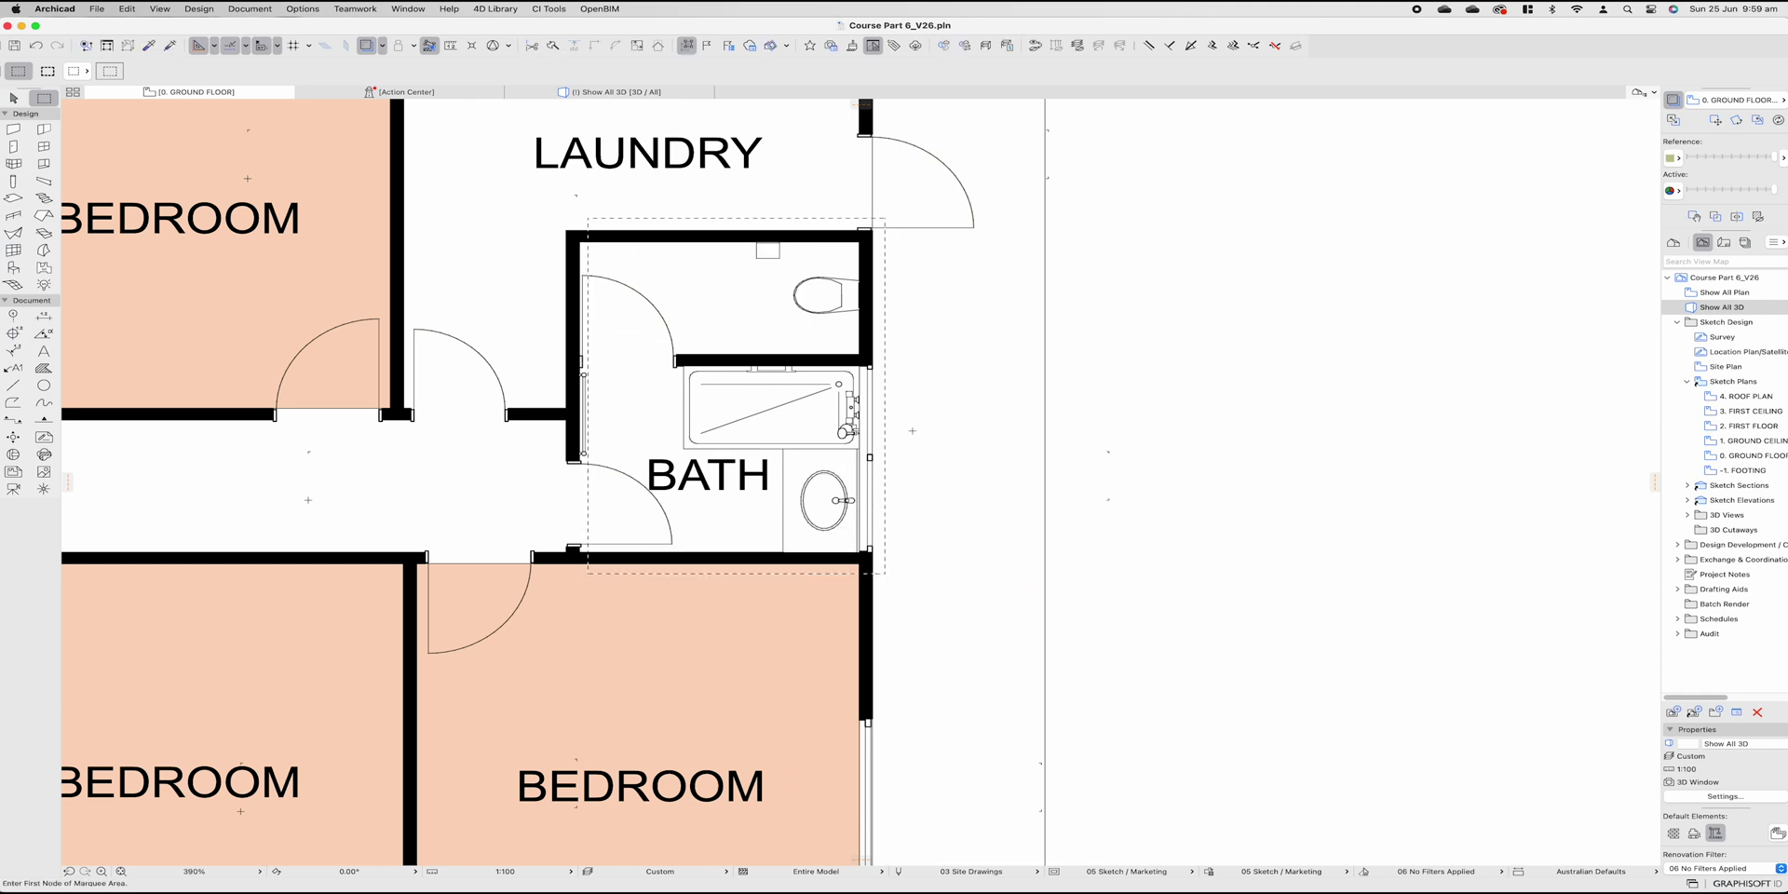
pyautogui.rightClick(916, 426)
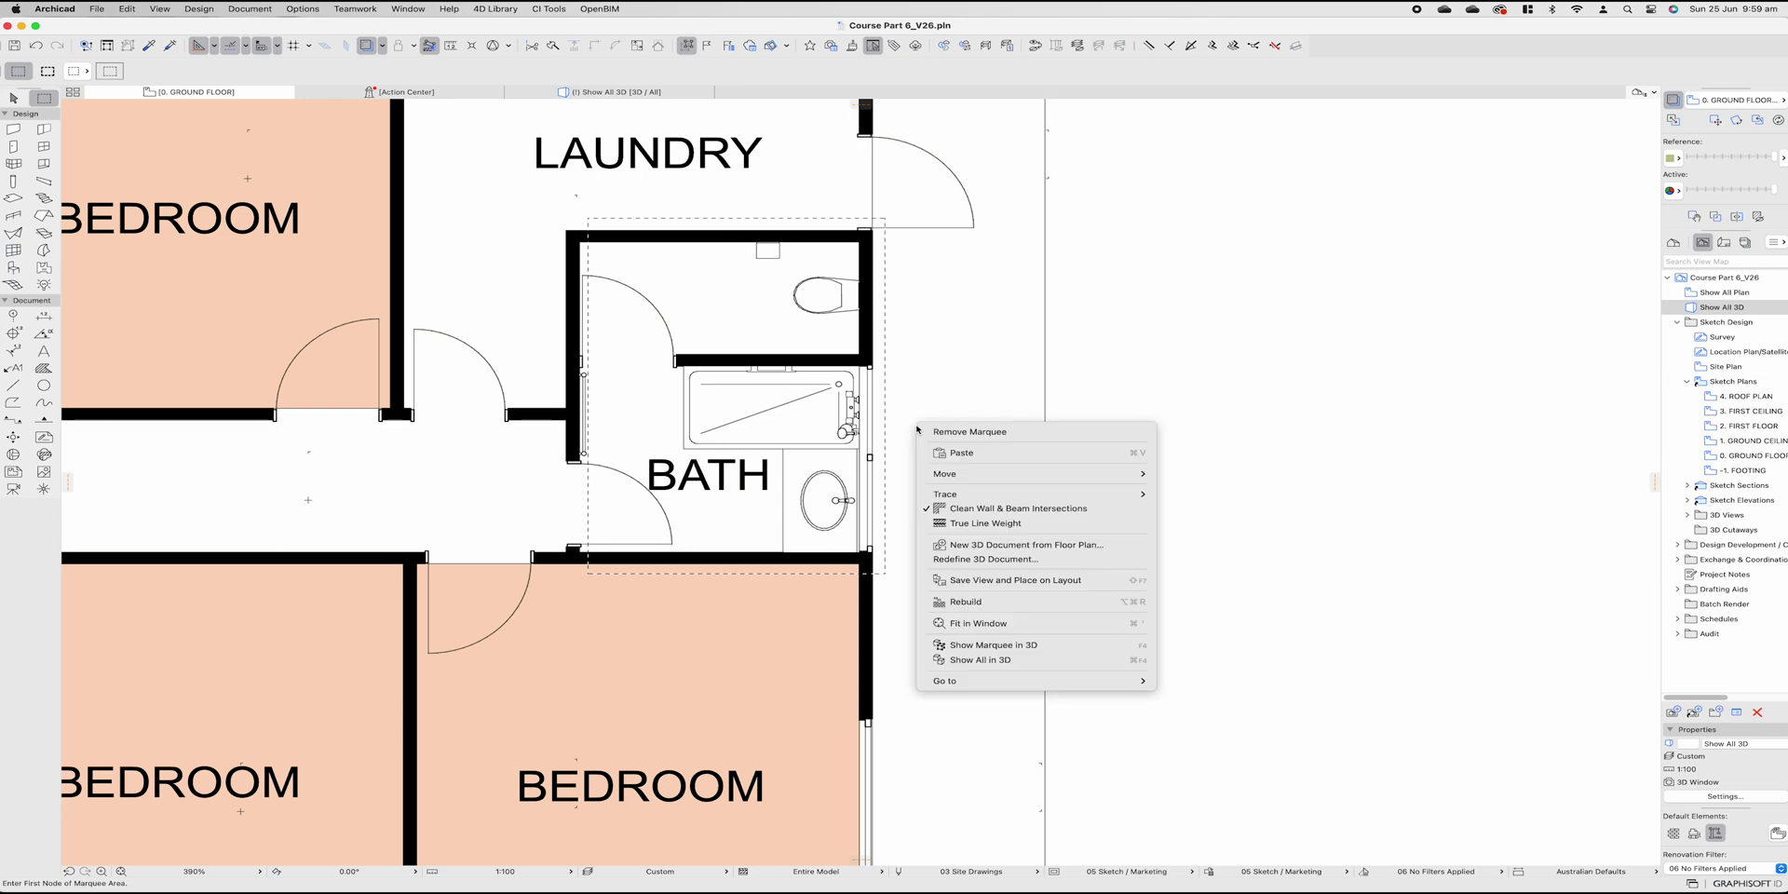
pyautogui.click(987, 644)
# Step: Orbit the isolated bathroom model in 3D, then select the basin cabinet
pyautogui.scroll(-10, 954, 570)
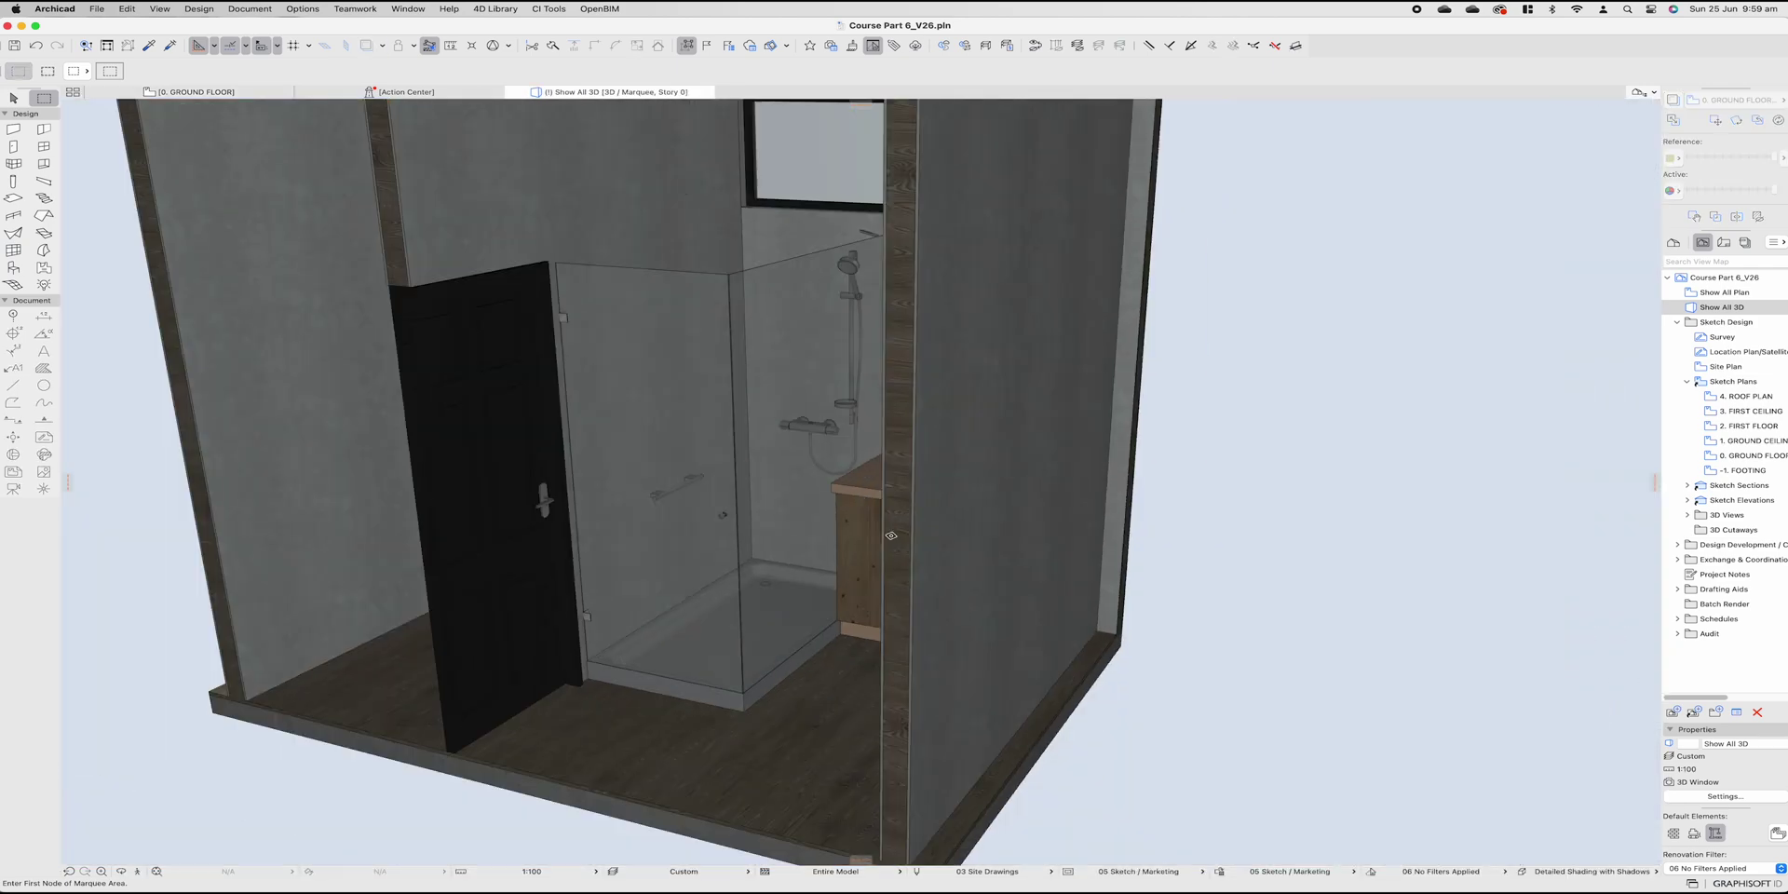
pyautogui.keyDown('shift'); pyautogui.moveTo(782, 550); pyautogui.dragTo(1002, 485, button='middle'); pyautogui.keyUp('shift')
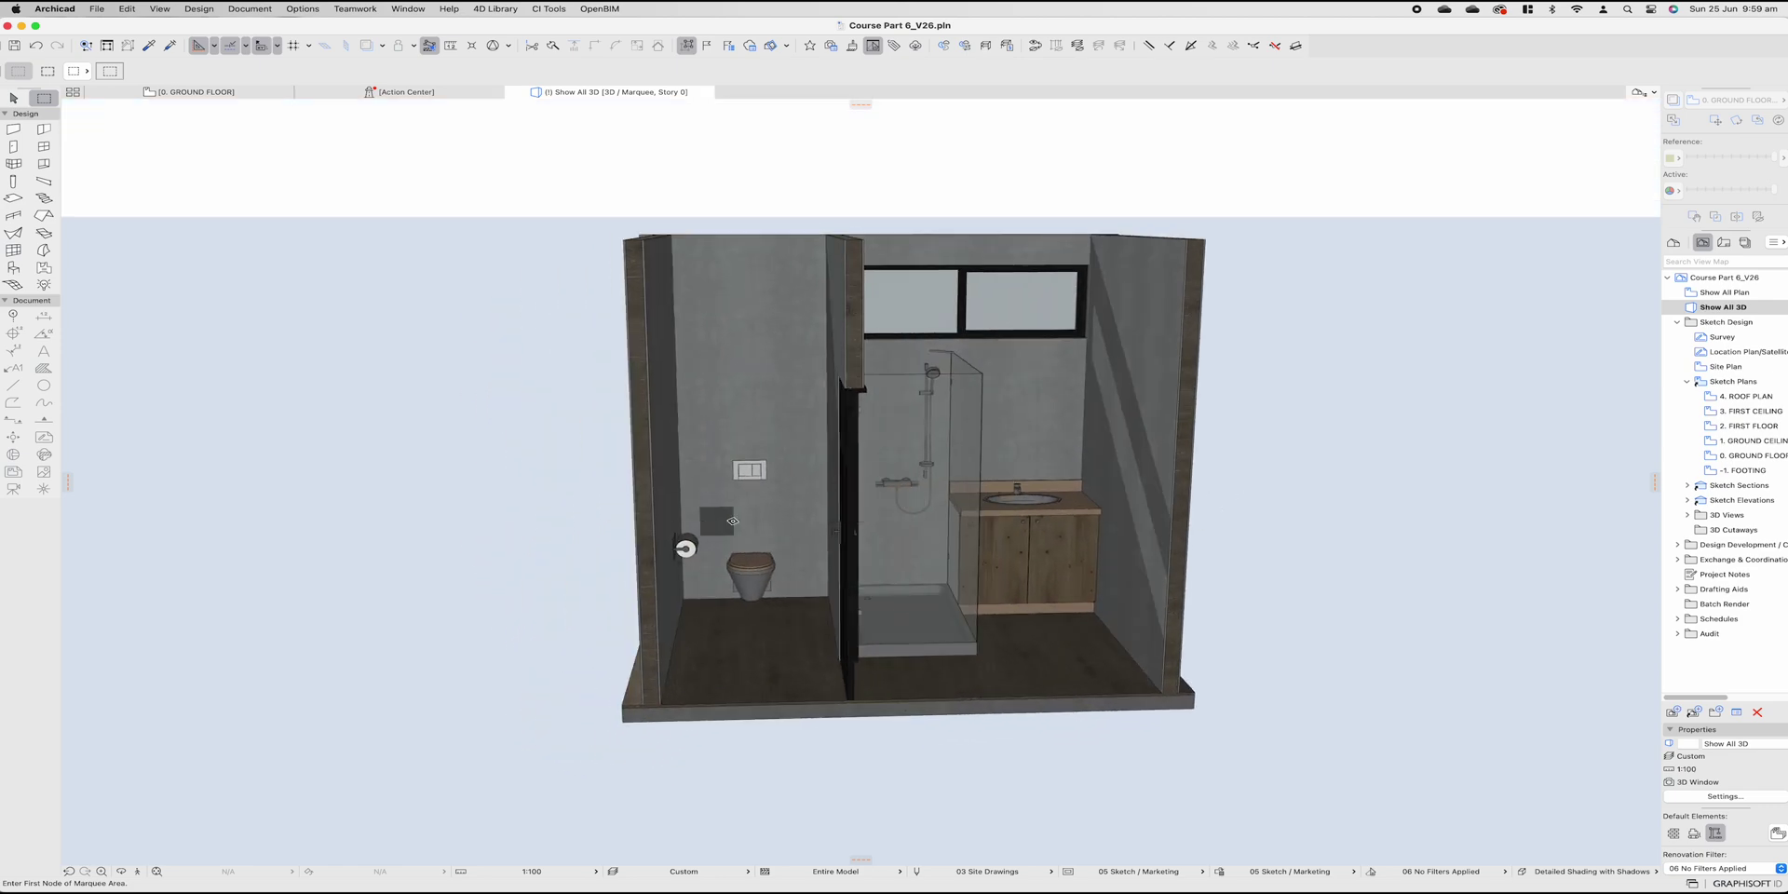
pyautogui.moveTo(889, 506); pyautogui.dragTo(778, 431, button='middle')
pyautogui.keyDown('shift'); pyautogui.moveTo(778, 432); pyautogui.dragTo(940, 638, button='middle'); pyautogui.keyUp('shift')
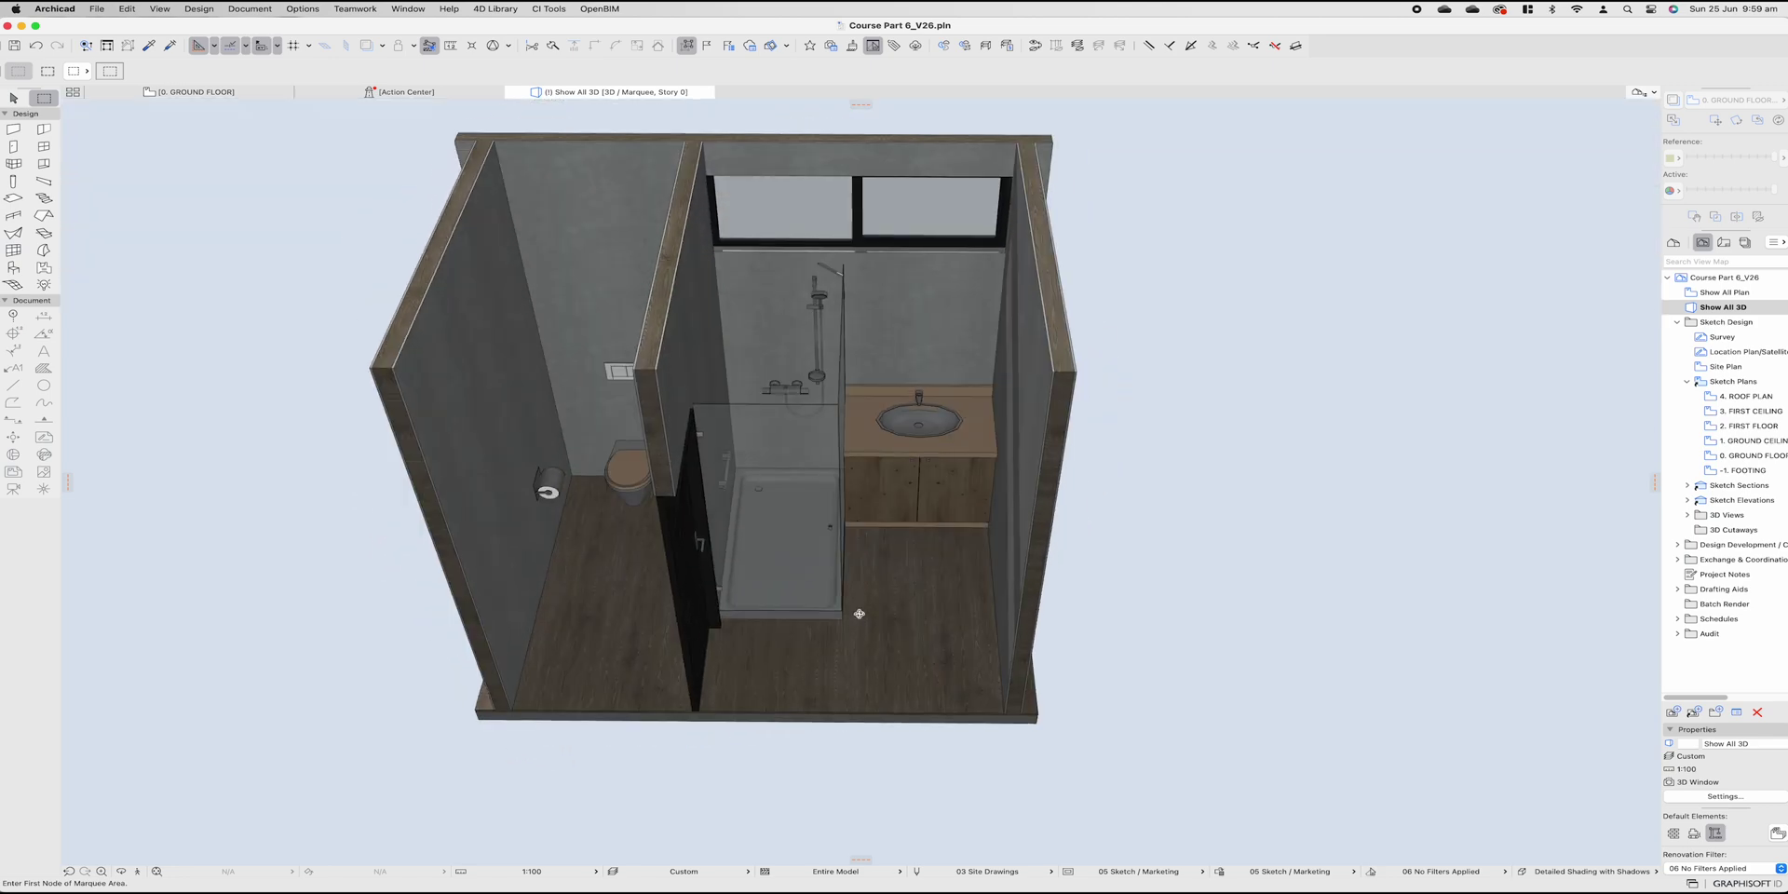
pyautogui.keyDown('shift'); pyautogui.moveTo(859, 614); pyautogui.dragTo(873, 562, button='middle'); pyautogui.keyUp('shift')
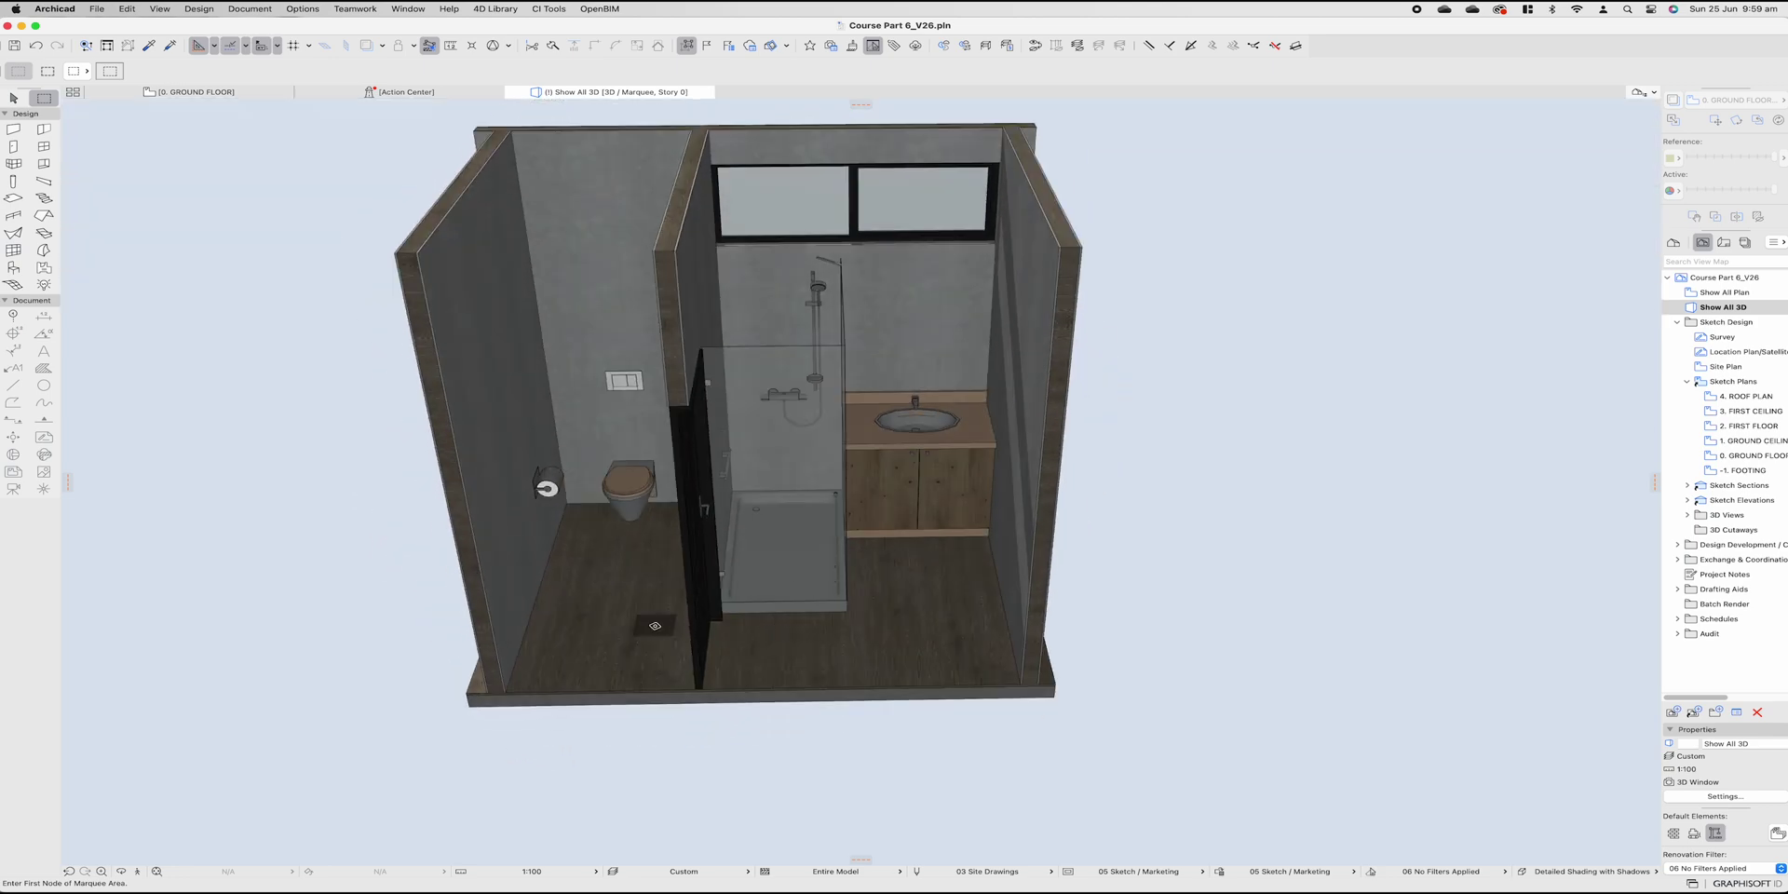
pyautogui.keyDown('shift'); pyautogui.moveTo(655, 625); pyautogui.dragTo(550, 602, button='middle'); pyautogui.keyUp('shift')
pyautogui.press('Escape')
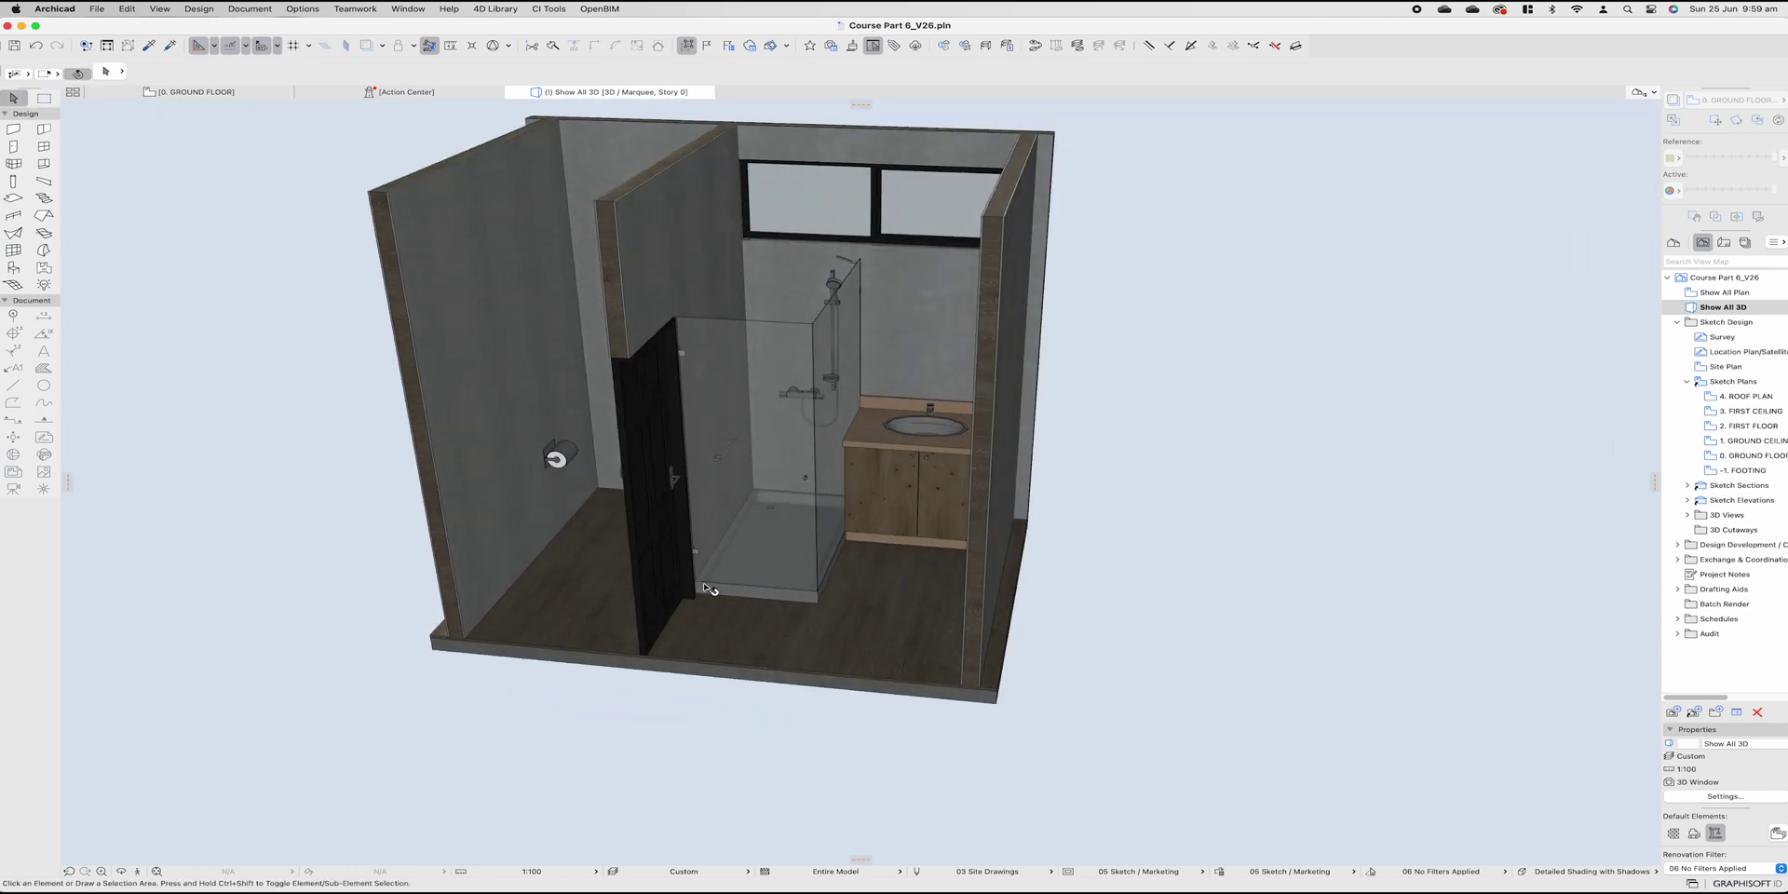
pyautogui.click(959, 493)
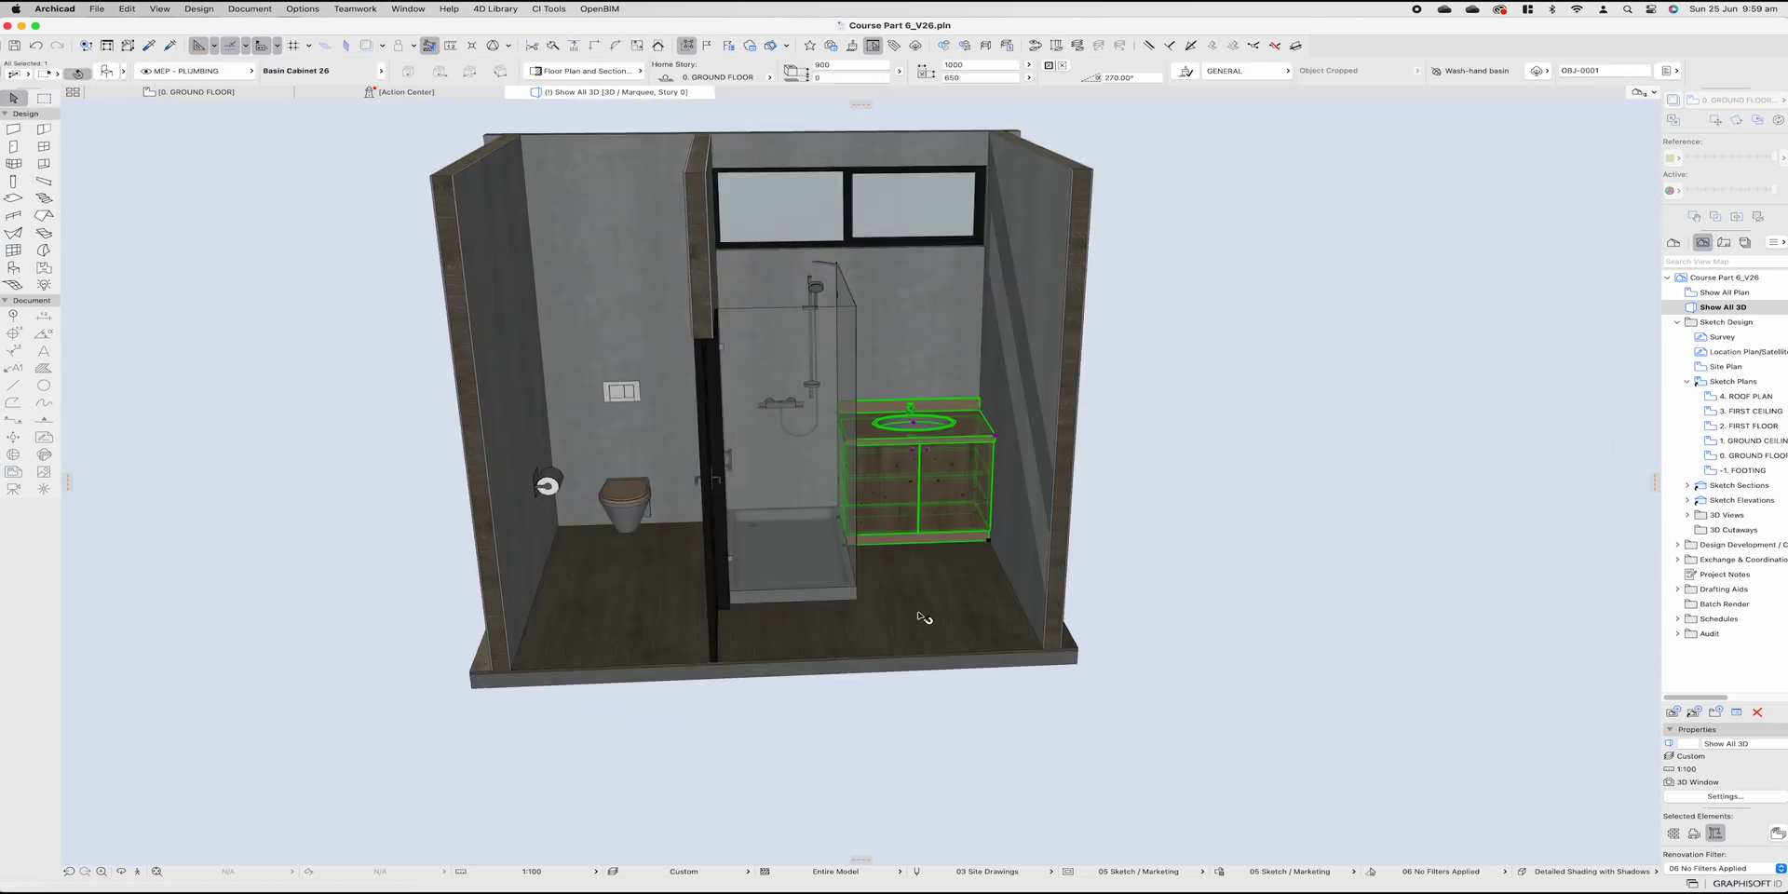
# Step: On the basin cabinet's Counter page, try tap Style 3 and a countertop edge profile, previewing in 3D
pyautogui.doubleClick(953, 510)
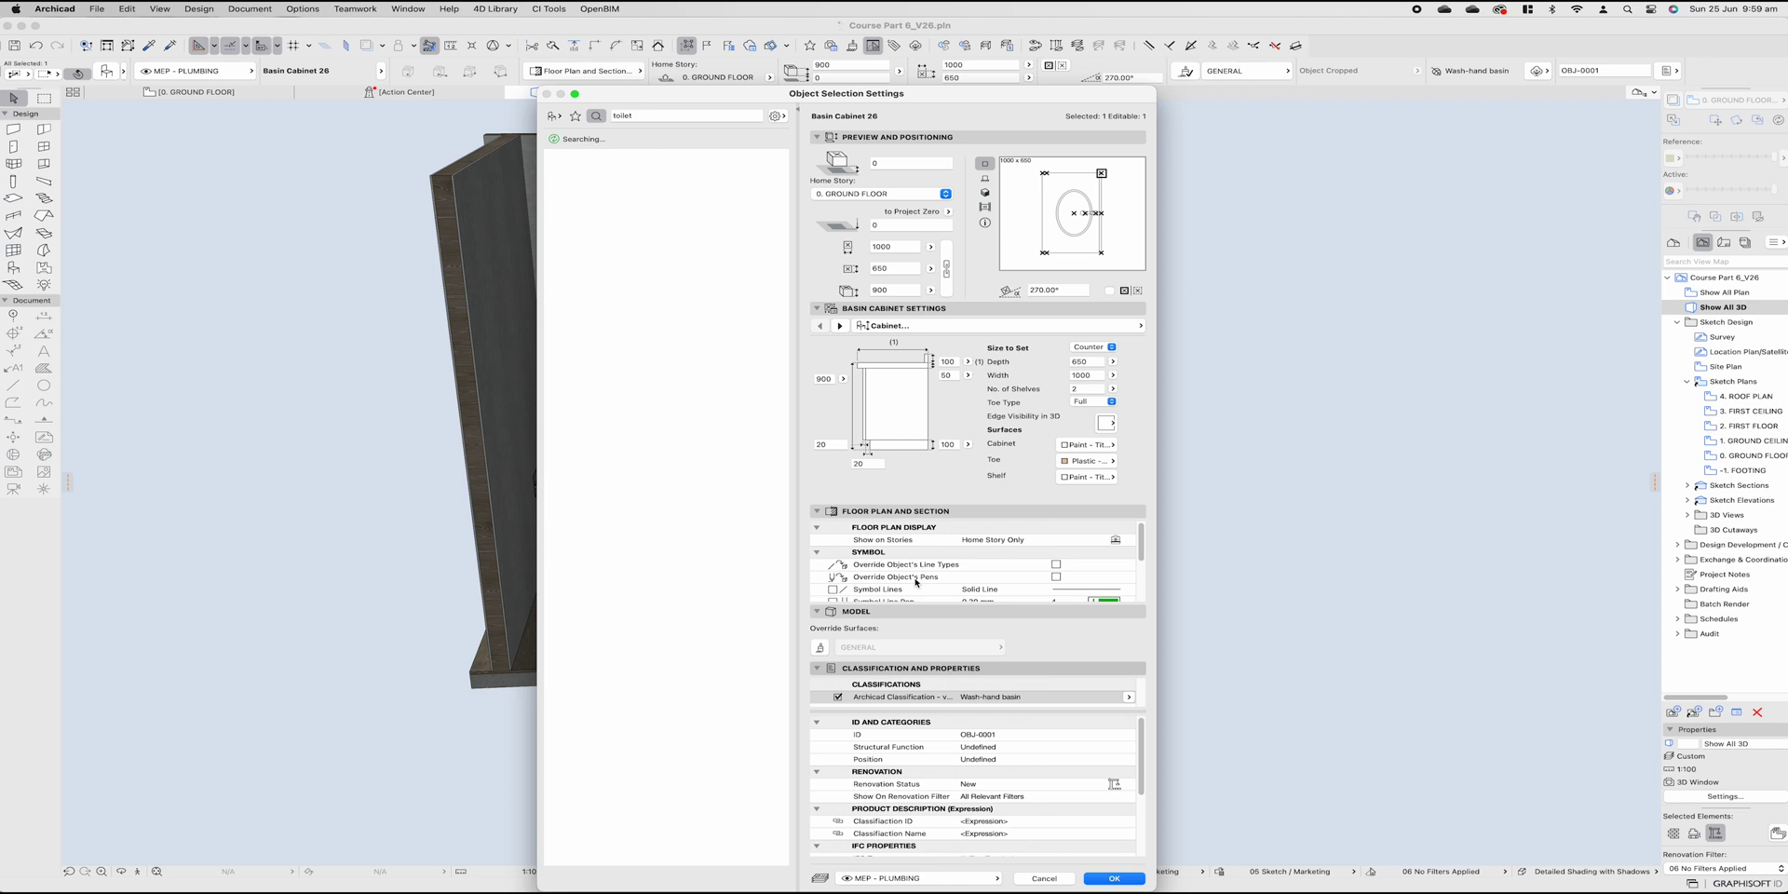
pyautogui.click(840, 326)
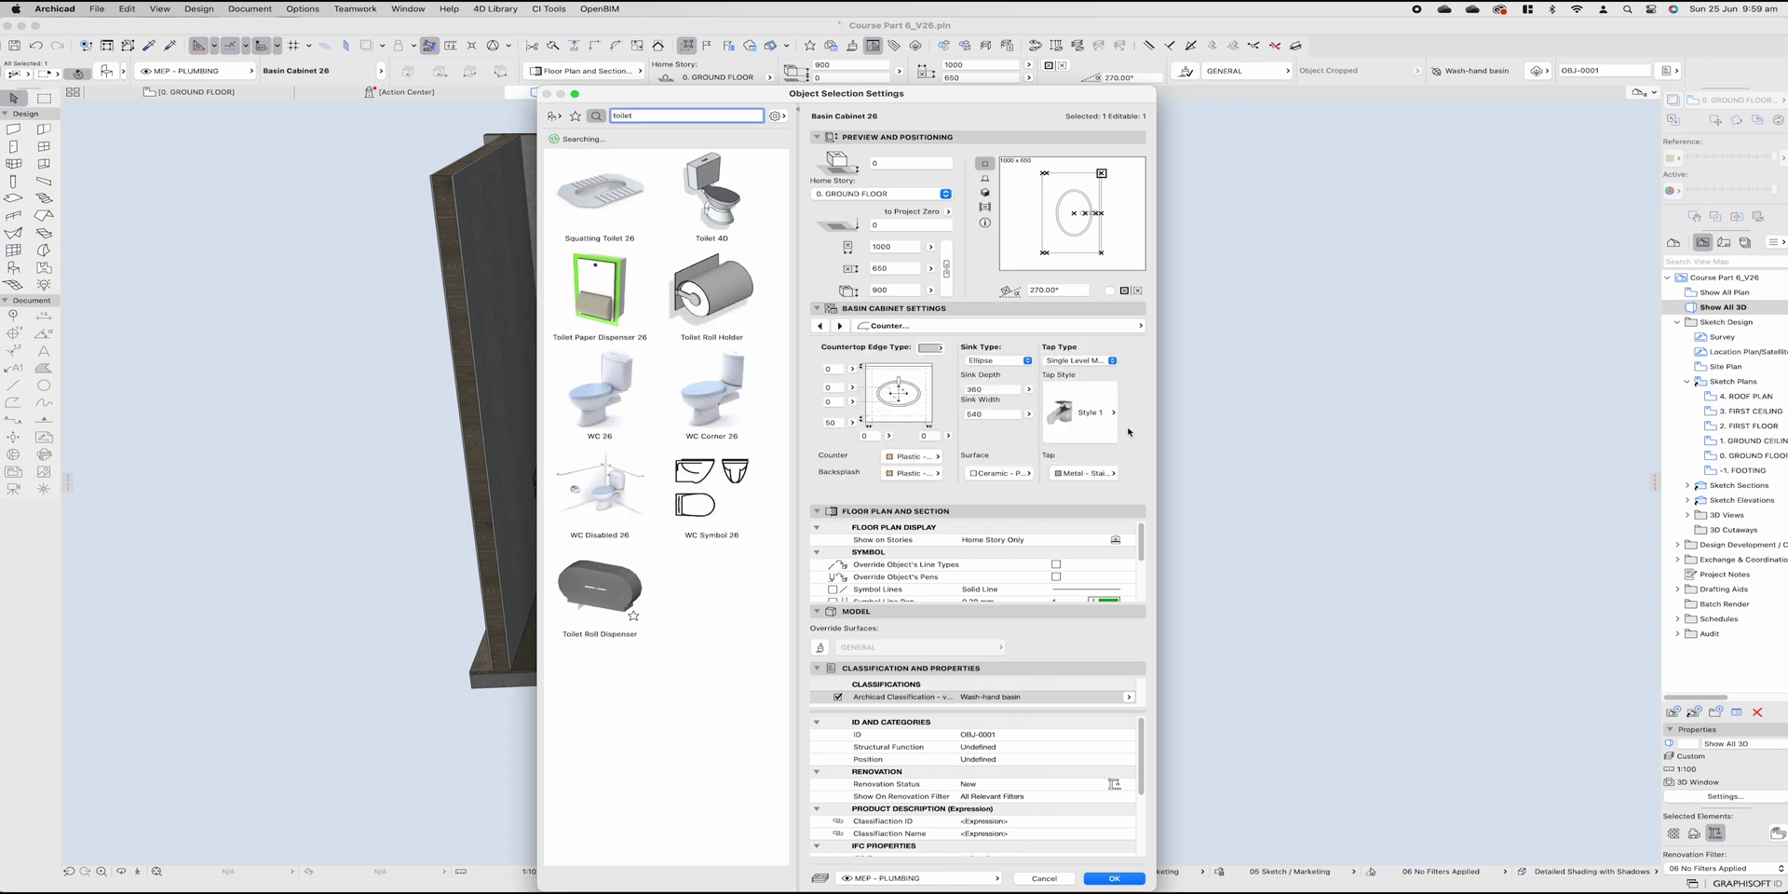
pyautogui.click(1104, 415)
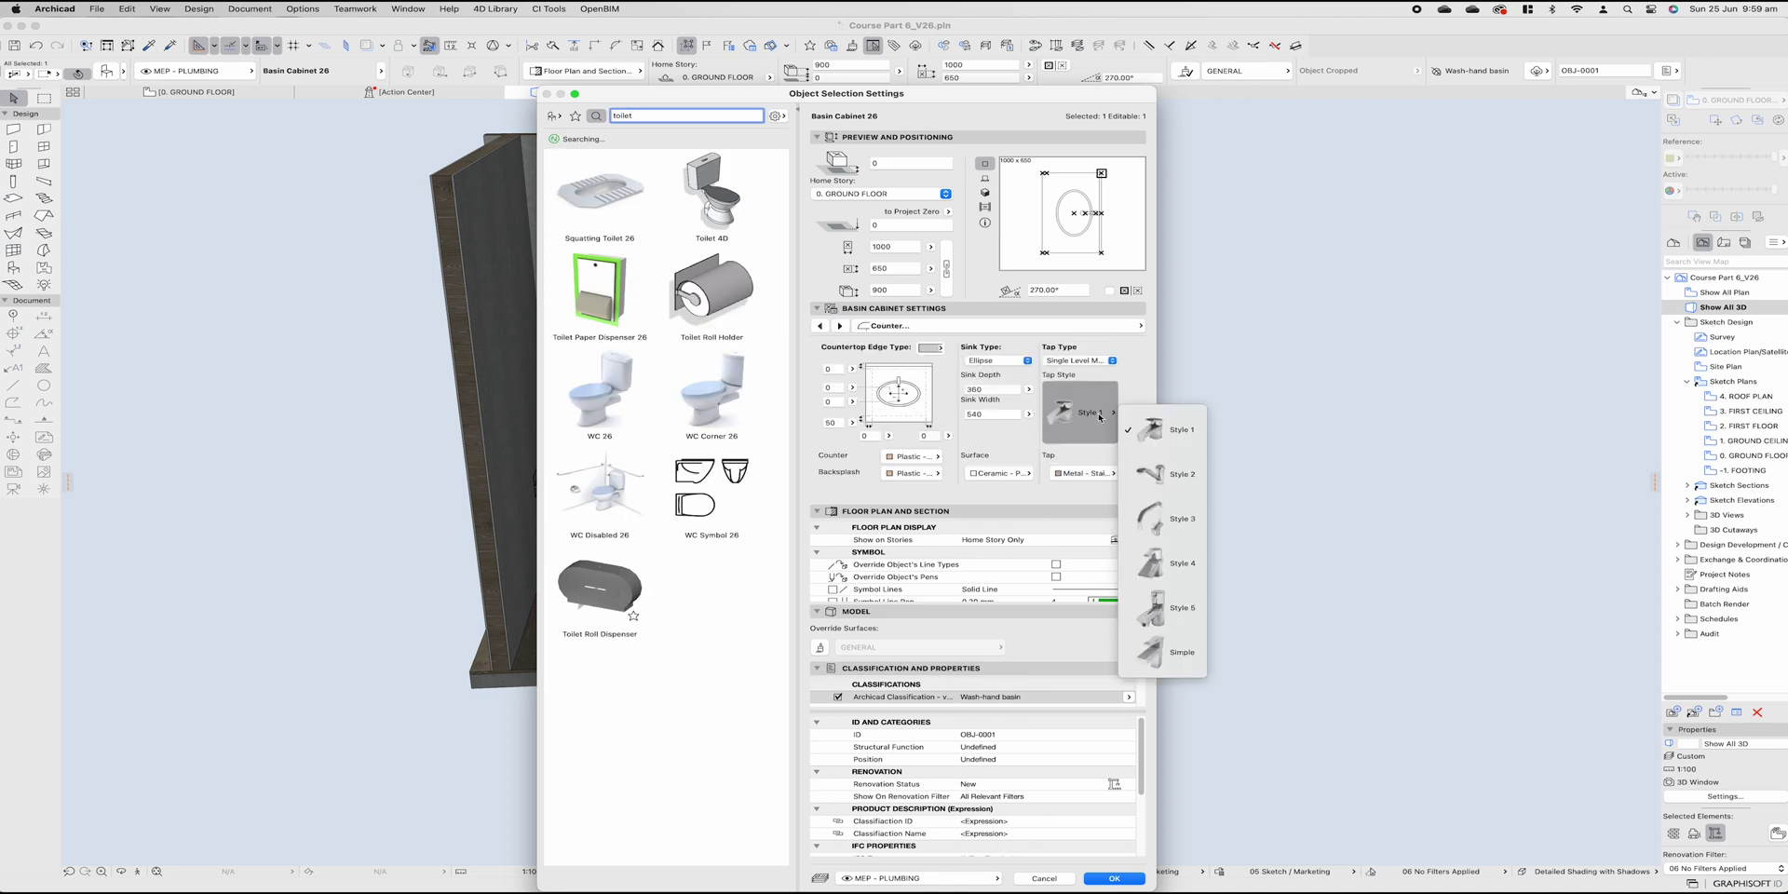
pyautogui.click(1177, 508)
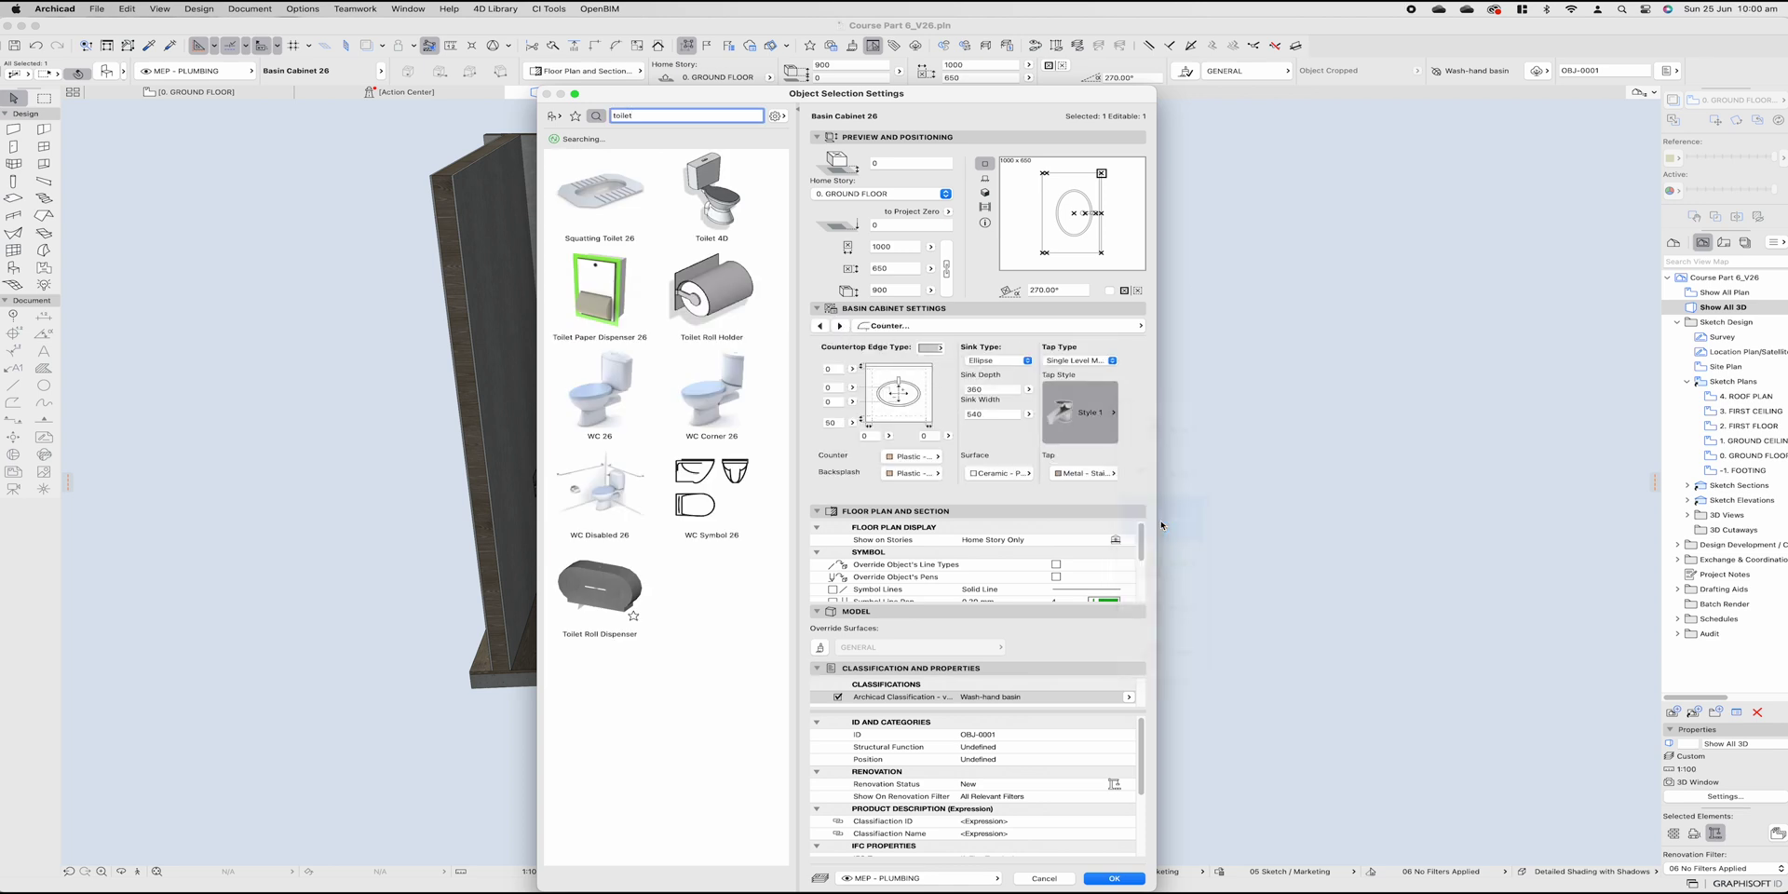
pyautogui.click(937, 349)
pyautogui.click(961, 348)
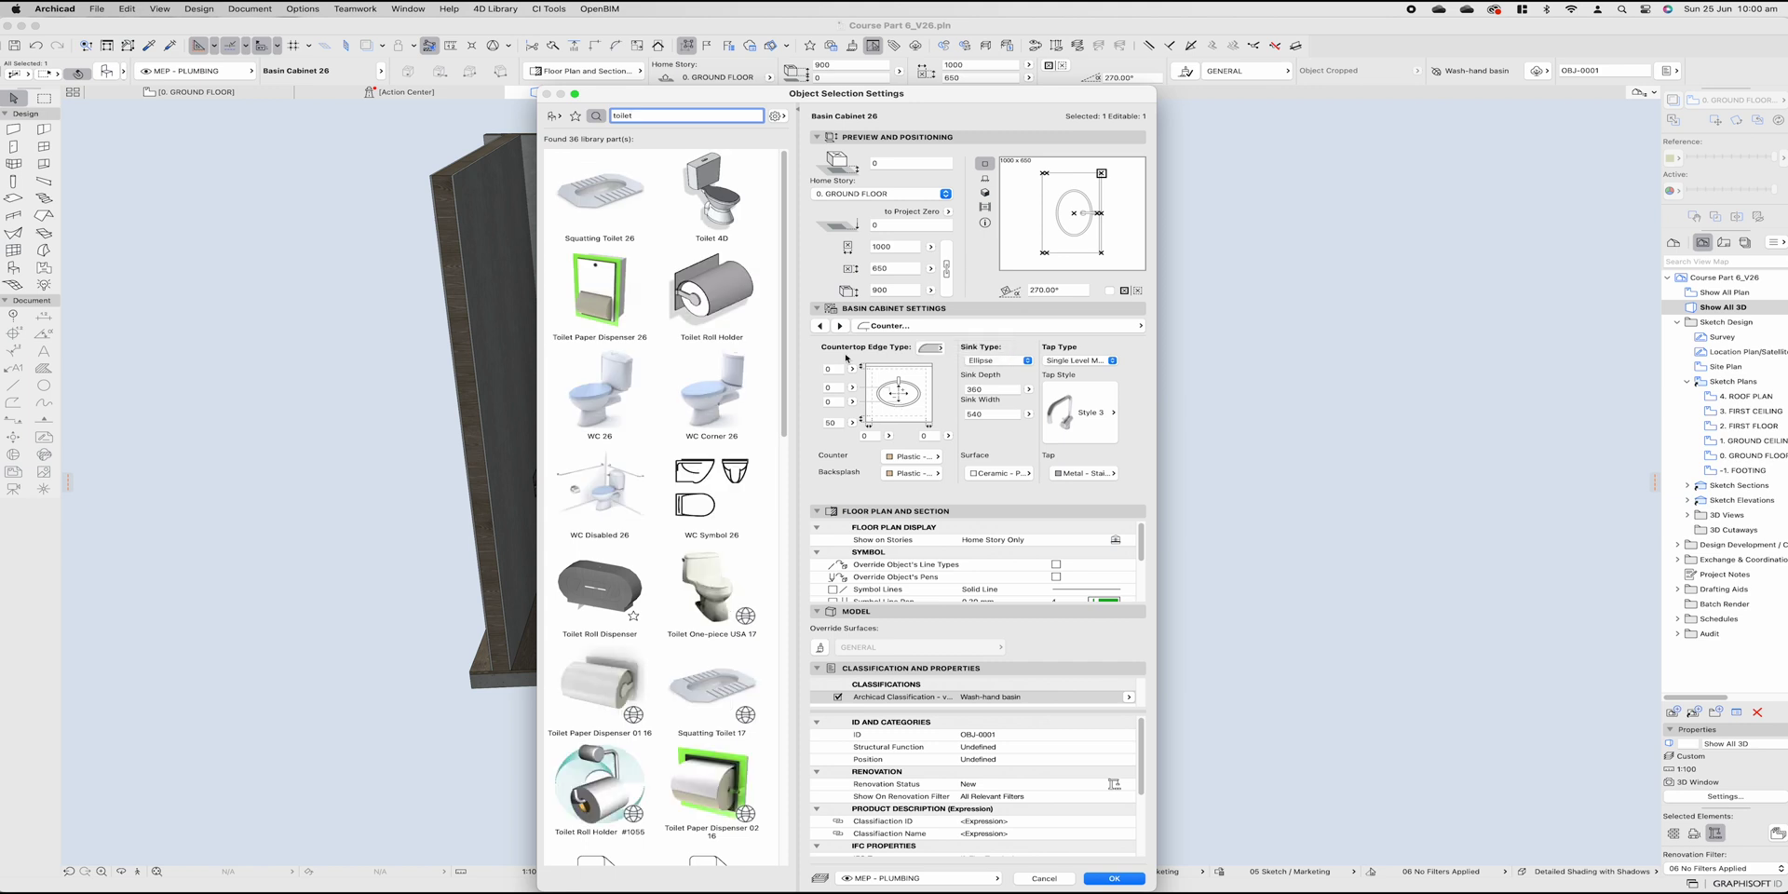
pyautogui.click(985, 192)
# Step: Set a rectangular sink with wall-mounted Style 2 taps in Metal - Brass, and accept
pyautogui.click(996, 360)
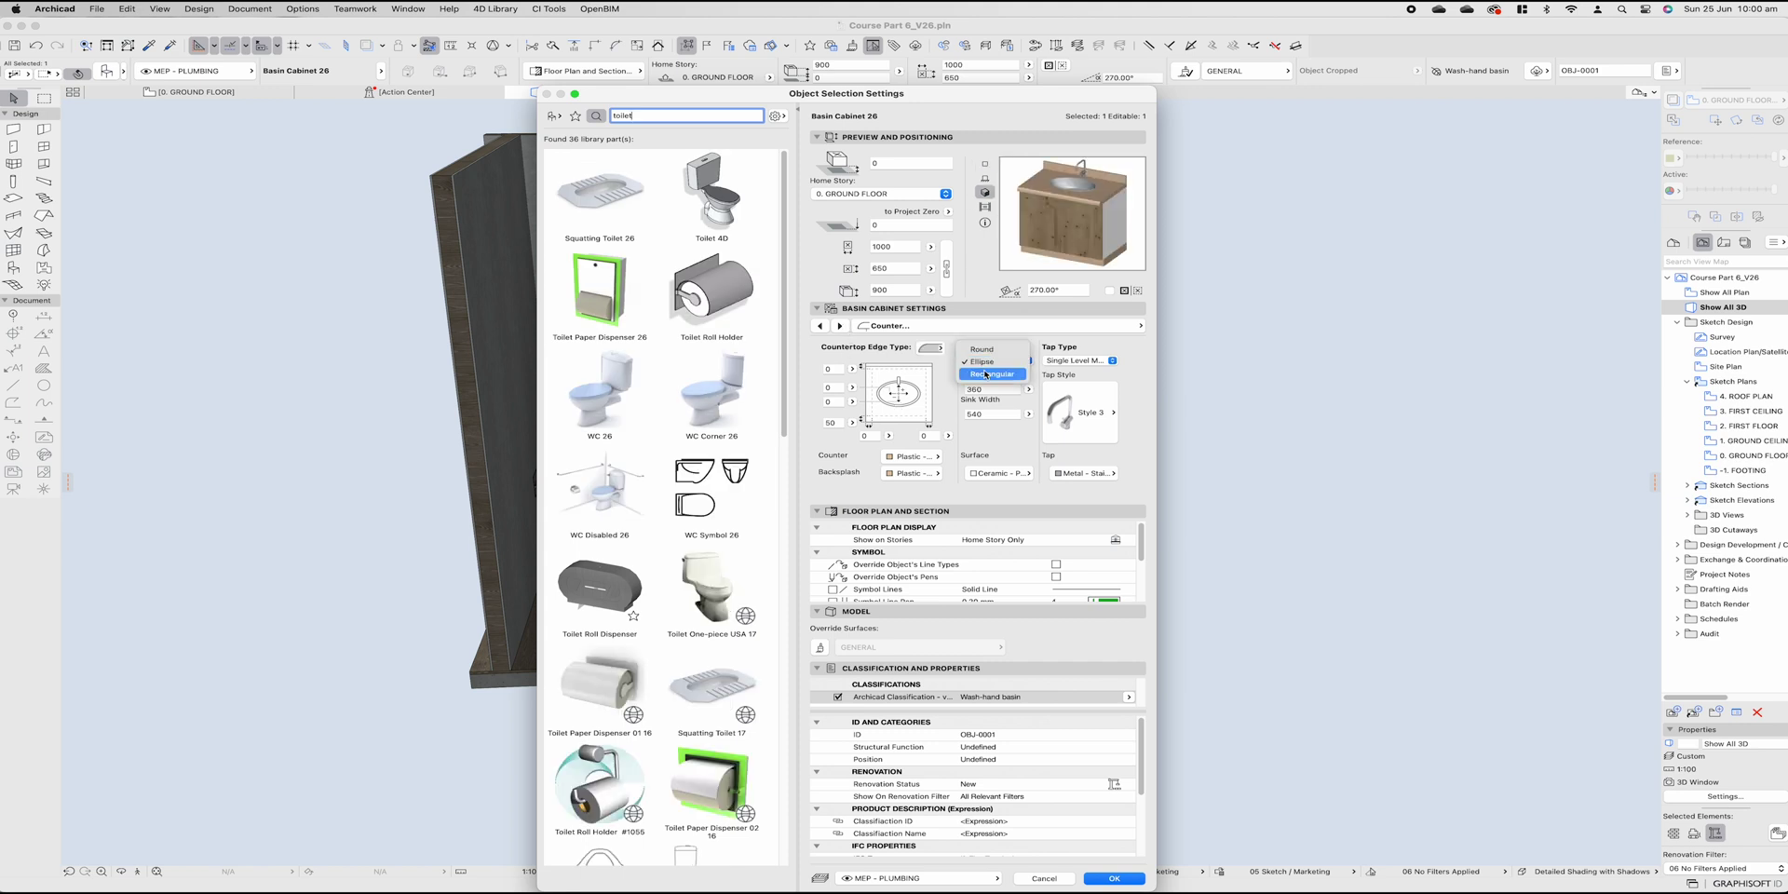
pyautogui.click(989, 374)
pyautogui.click(1068, 361)
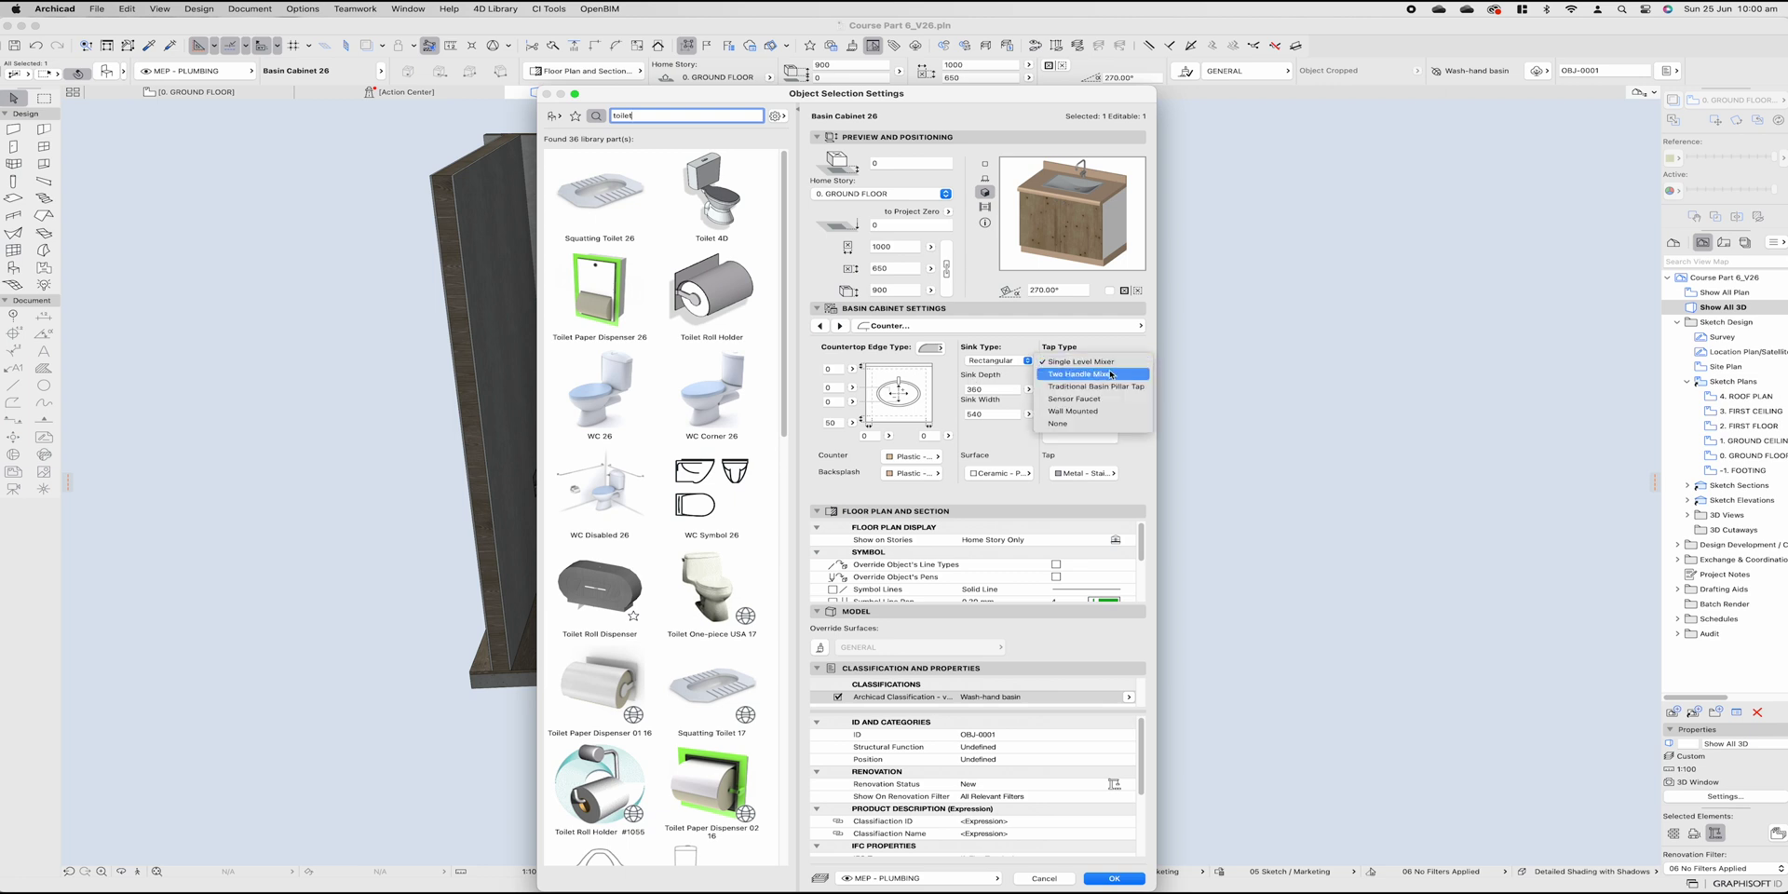
pyautogui.click(1071, 375)
pyautogui.click(1084, 423)
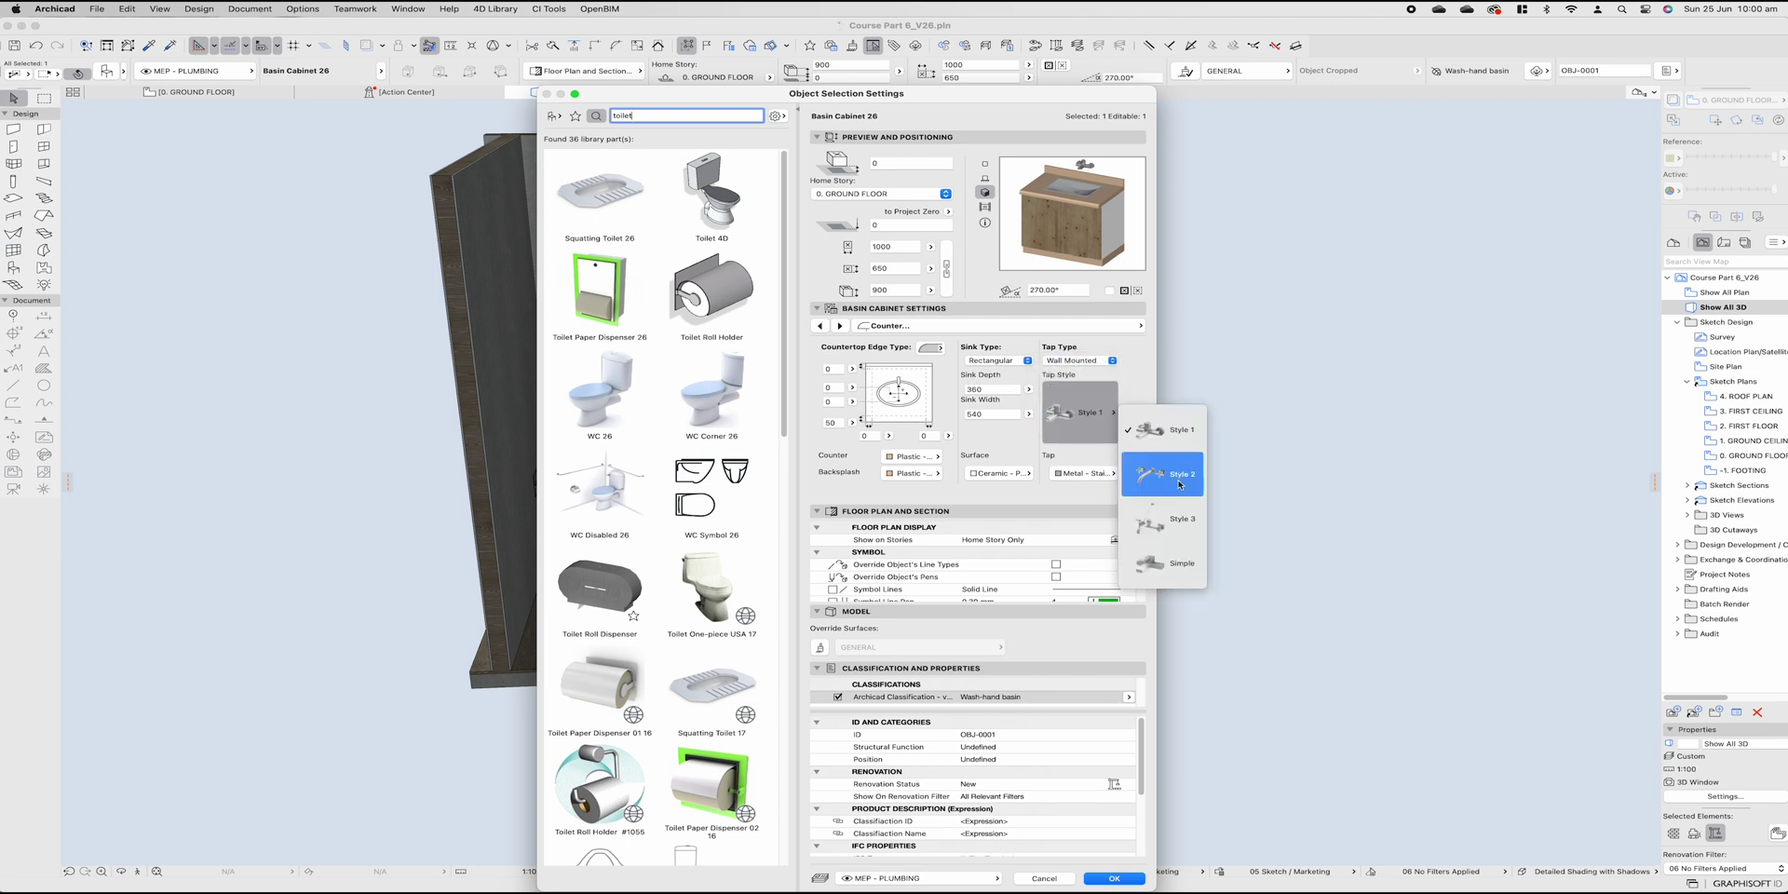
pyautogui.click(1162, 477)
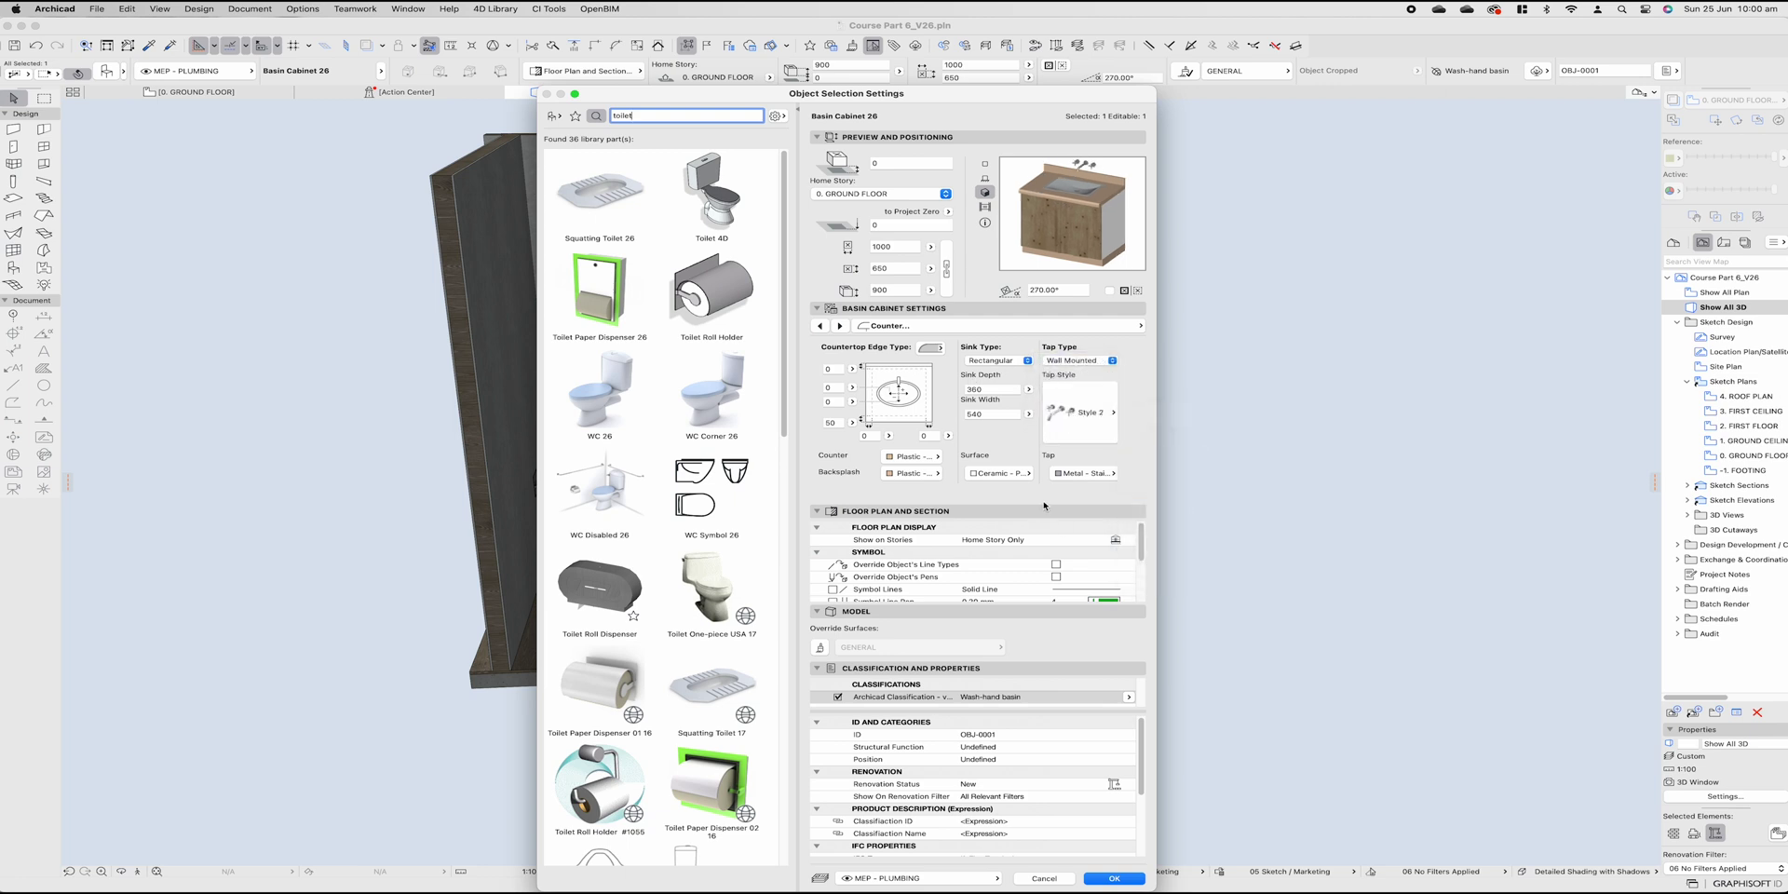
pyautogui.click(1091, 477)
pyautogui.write('brass')
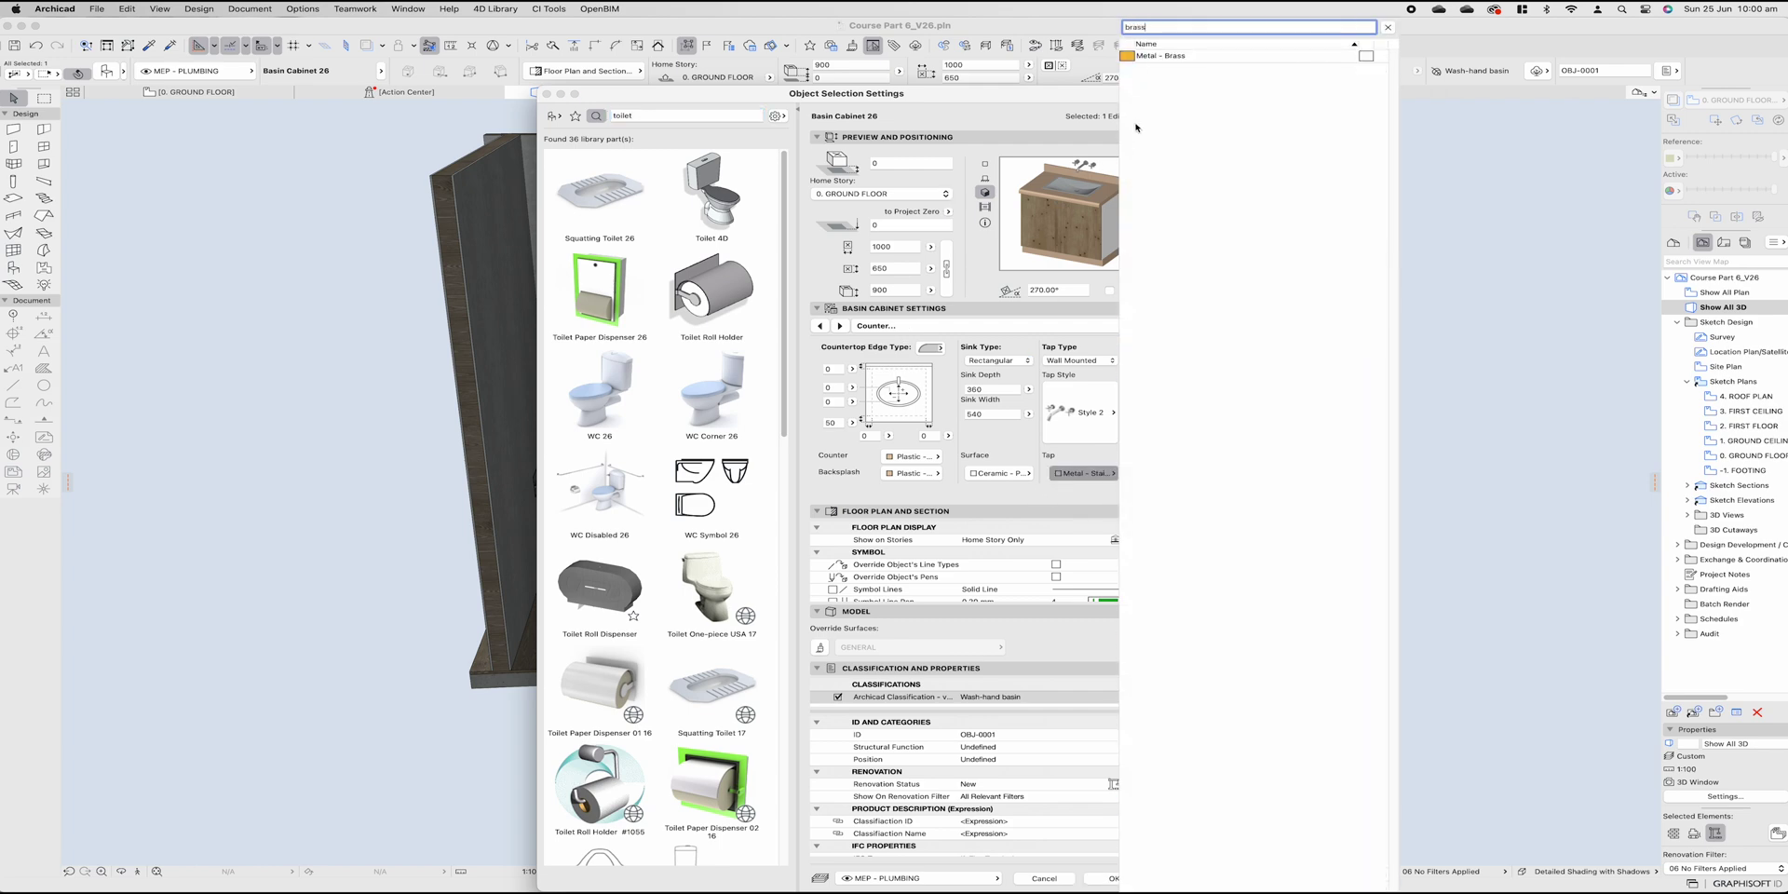
pyautogui.click(1155, 56)
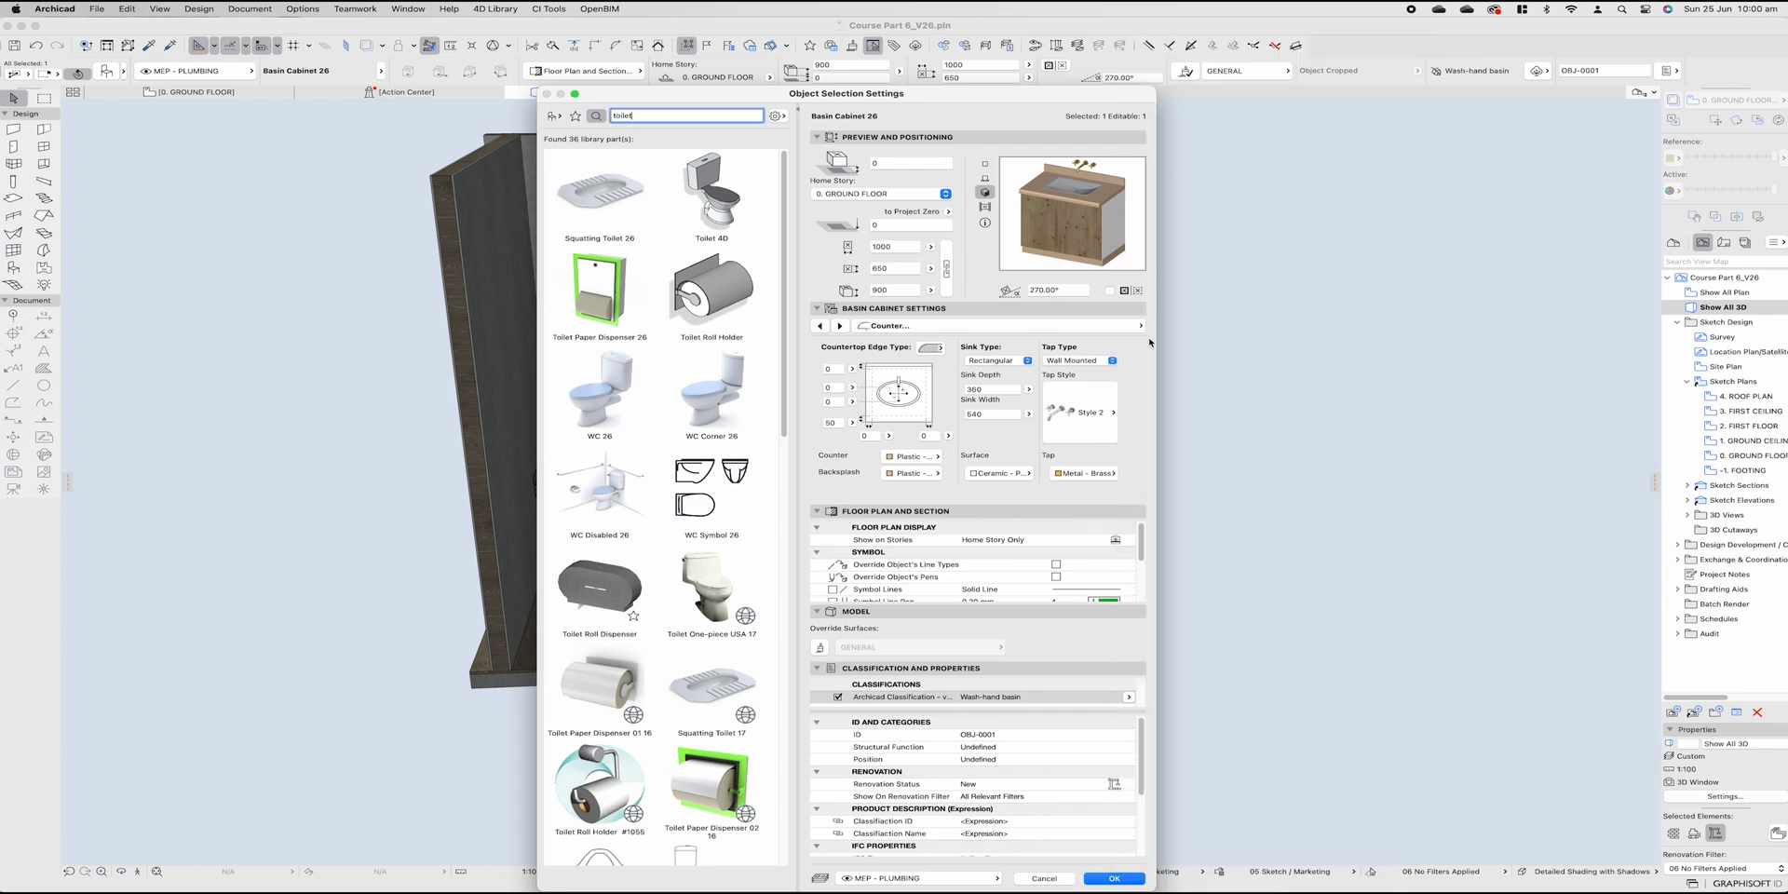
pyautogui.click(1090, 877)
pyautogui.press('Escape')
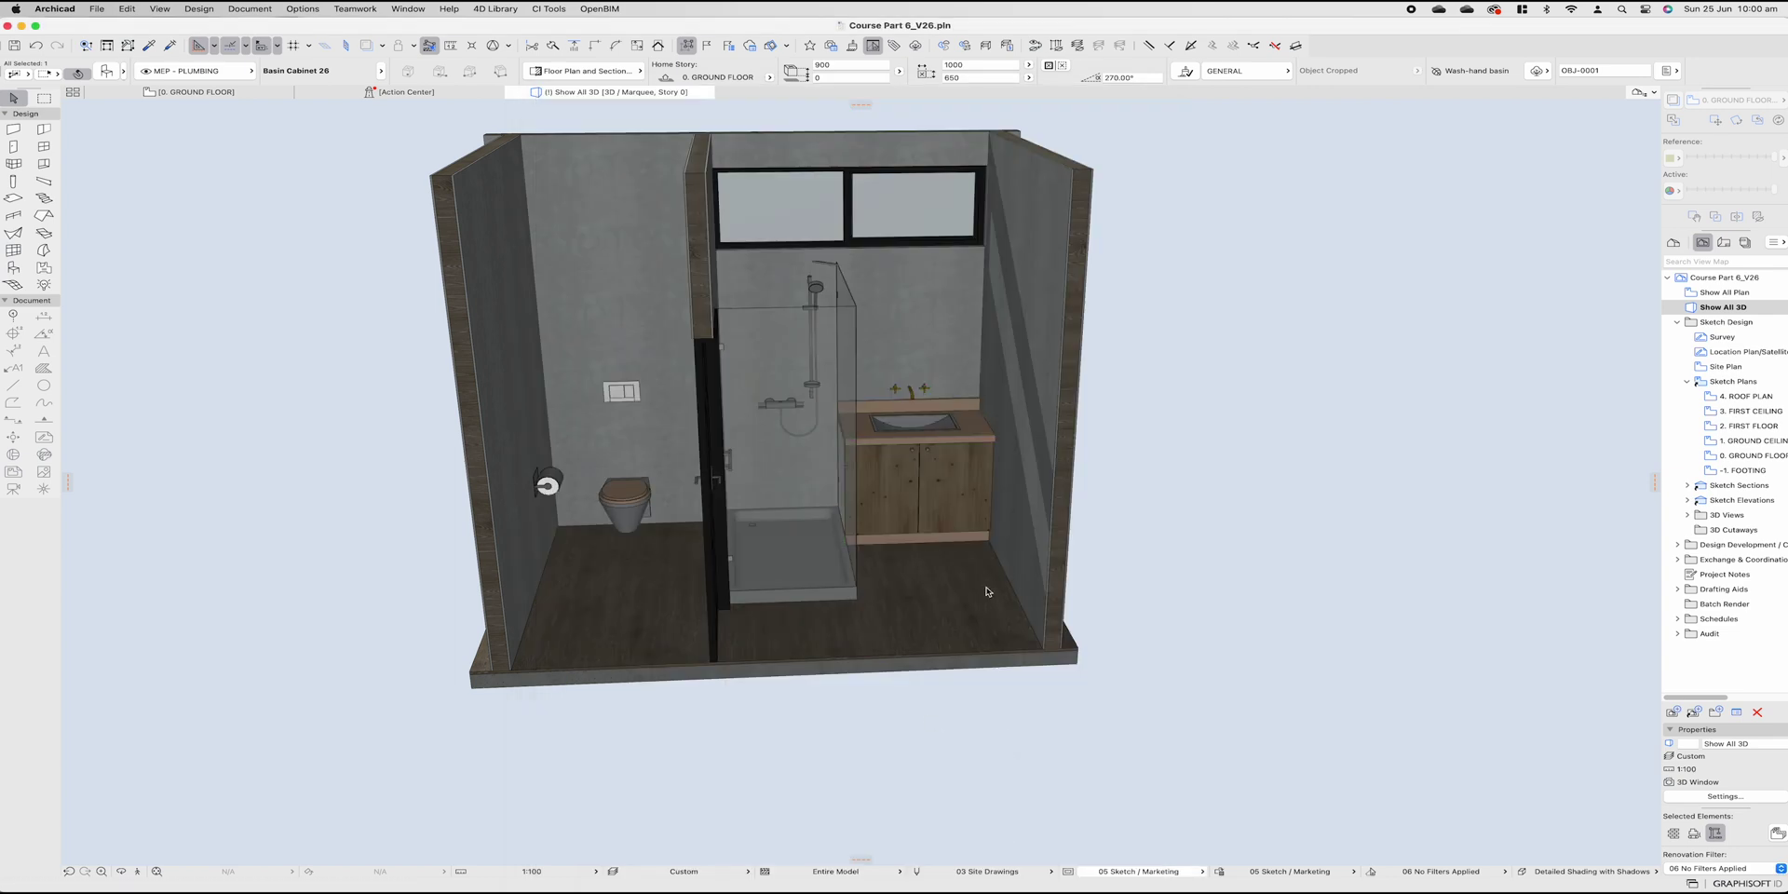
# Step: Give the basin cabinet door Style 2 with the dark Monument paint on the door frame
pyautogui.scroll(3, 815, 475)
pyautogui.keyDown('shift'); pyautogui.moveTo(815, 475); pyautogui.dragTo(887, 473, button='middle'); pyautogui.keyUp('shift')
pyautogui.click(920, 484)
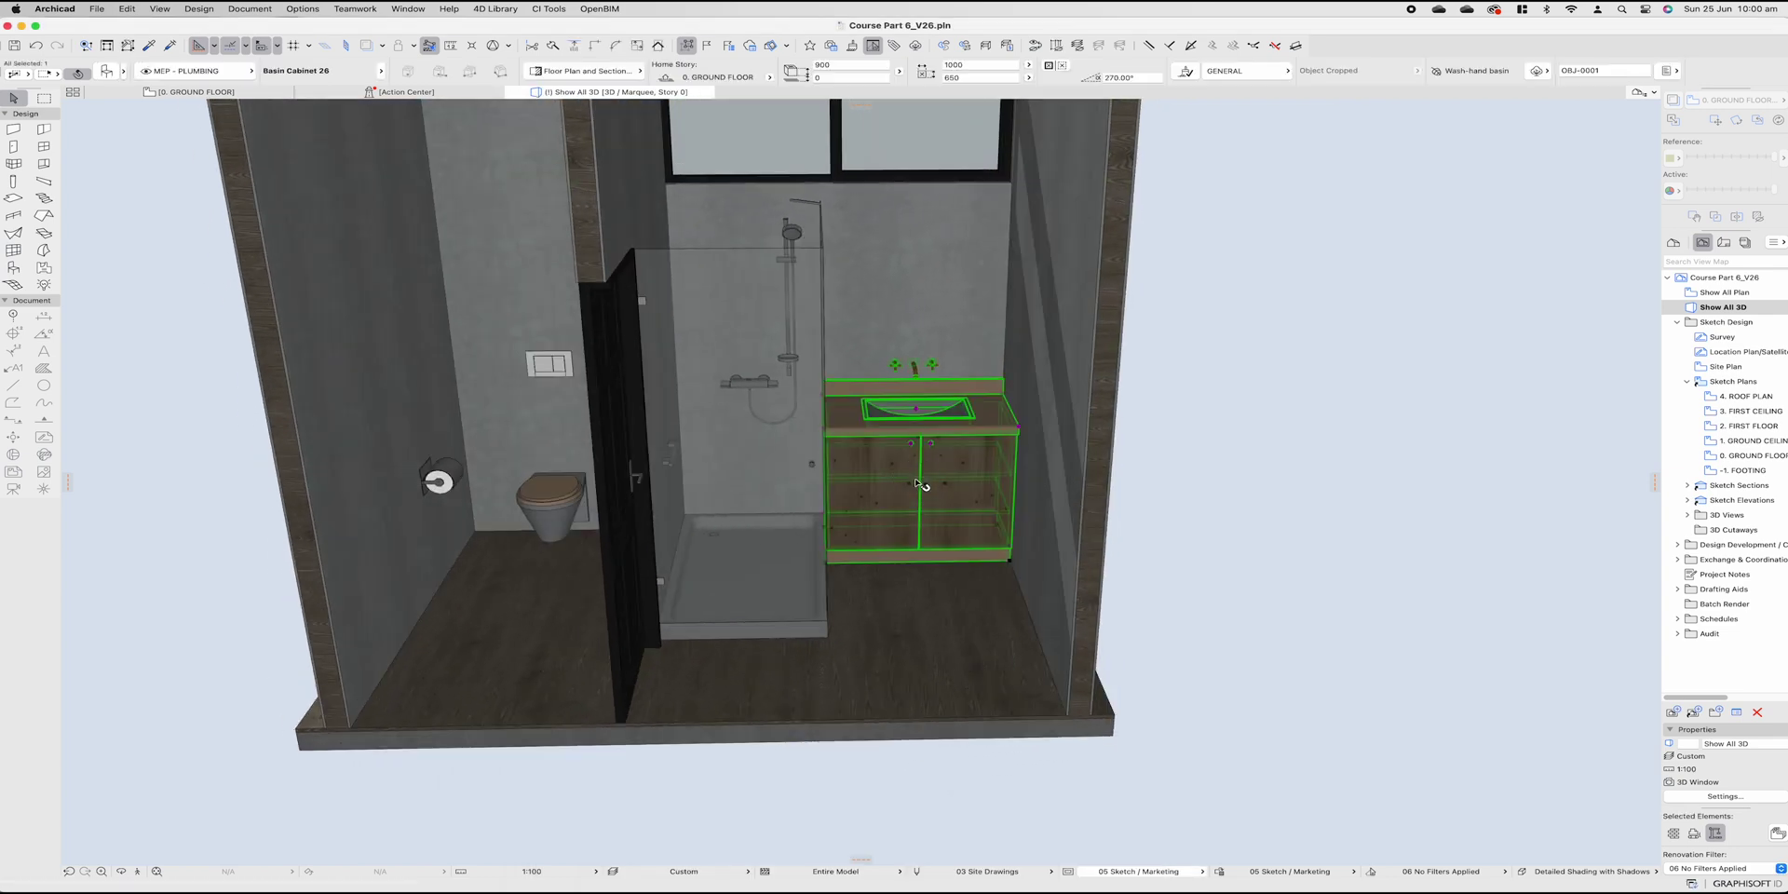
pyautogui.press('super+t')
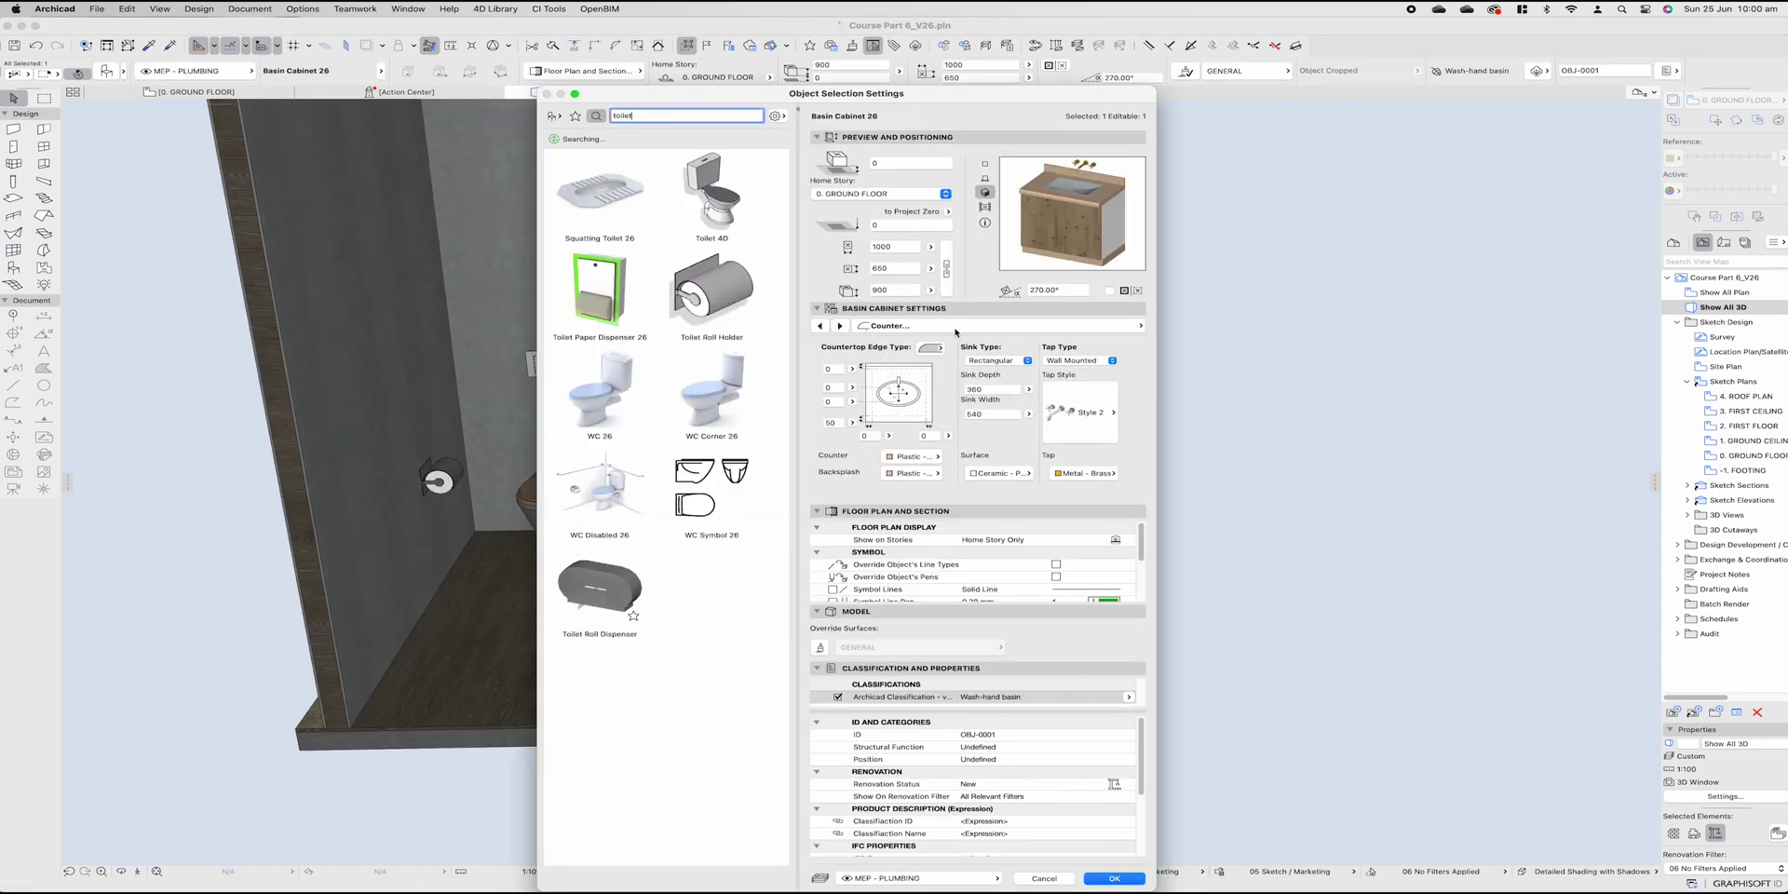
pyautogui.click(839, 325)
pyautogui.click(896, 382)
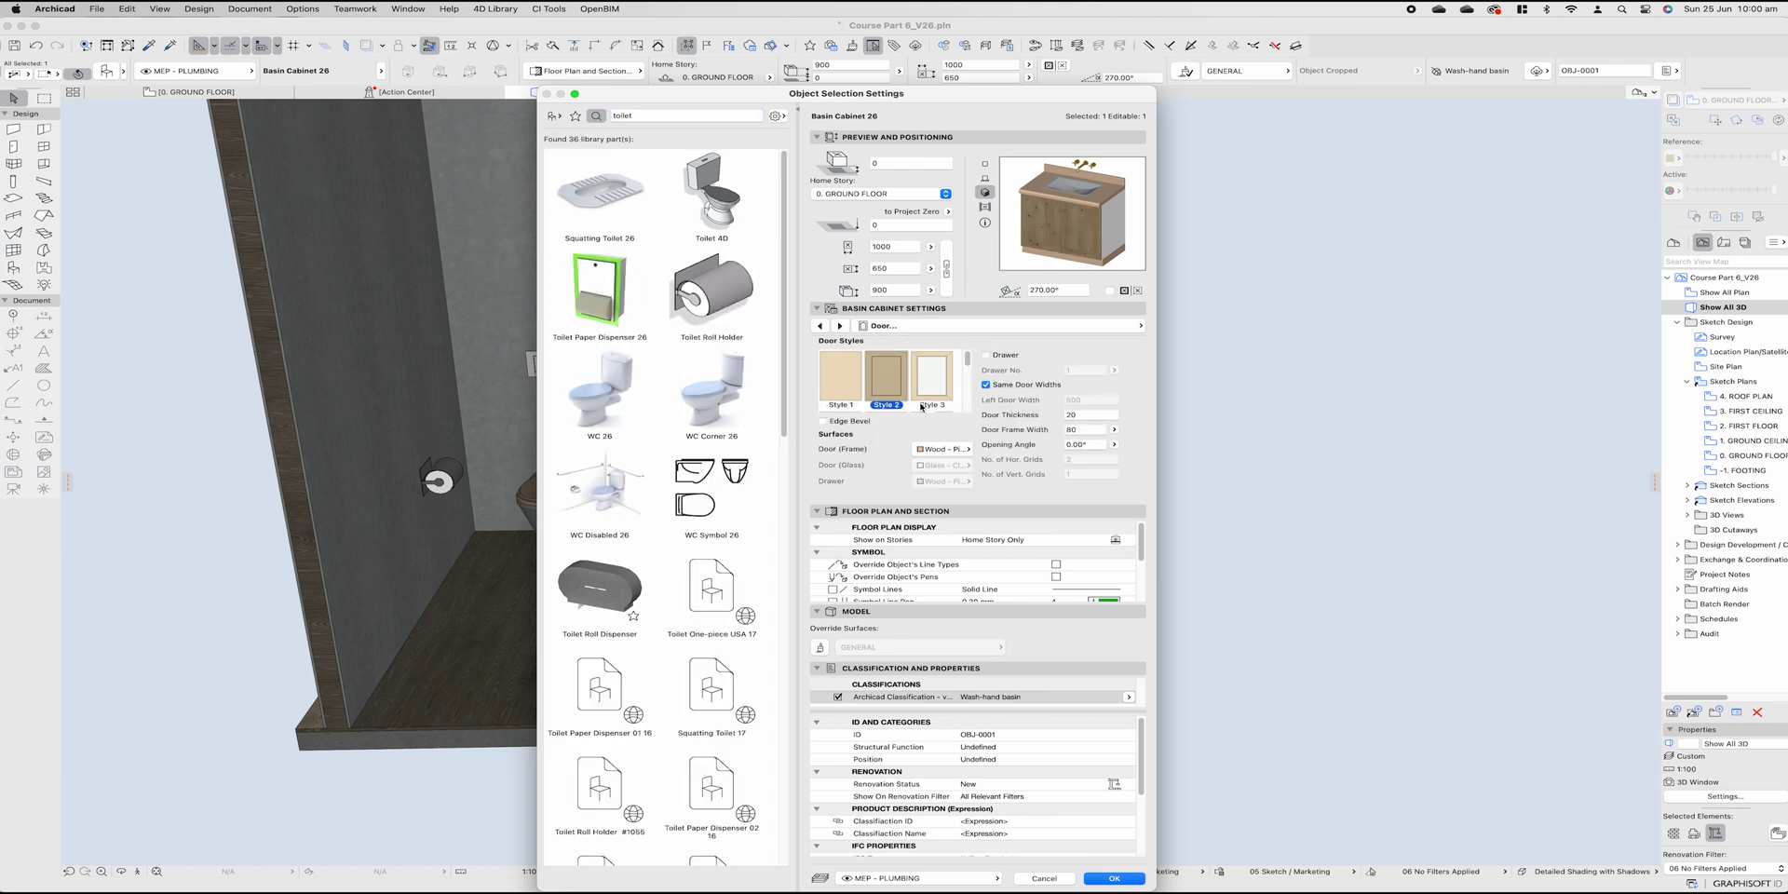
pyautogui.moveTo(967, 360); pyautogui.dragTo(967, 372)
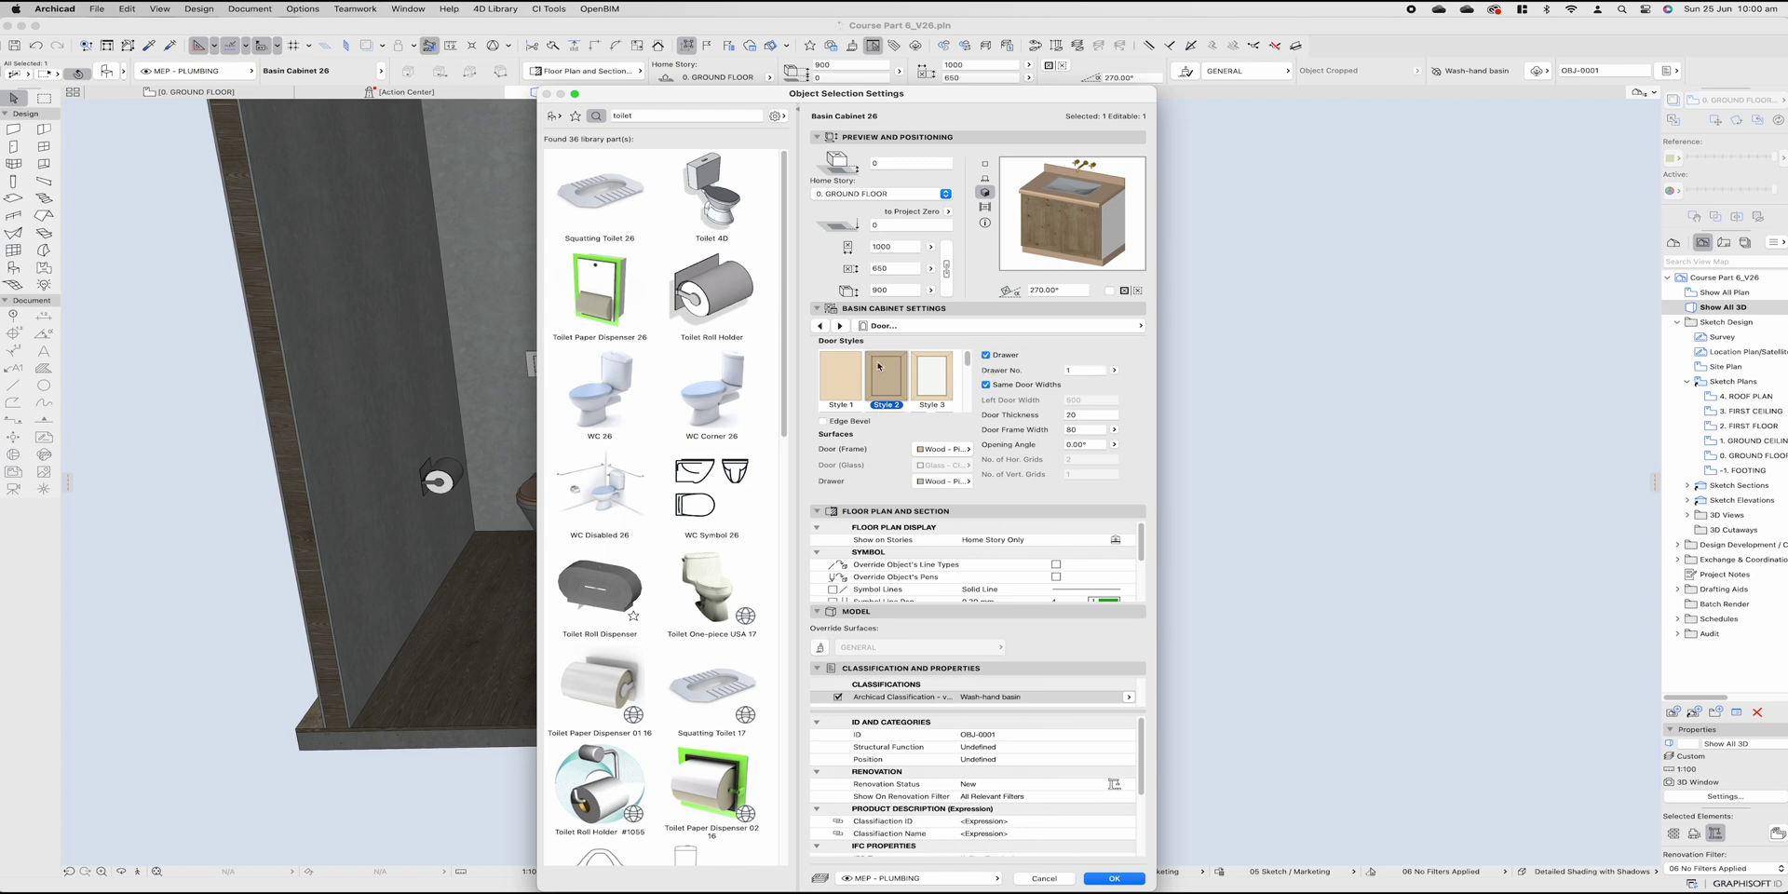
pyautogui.click(943, 449)
pyautogui.write('mon')
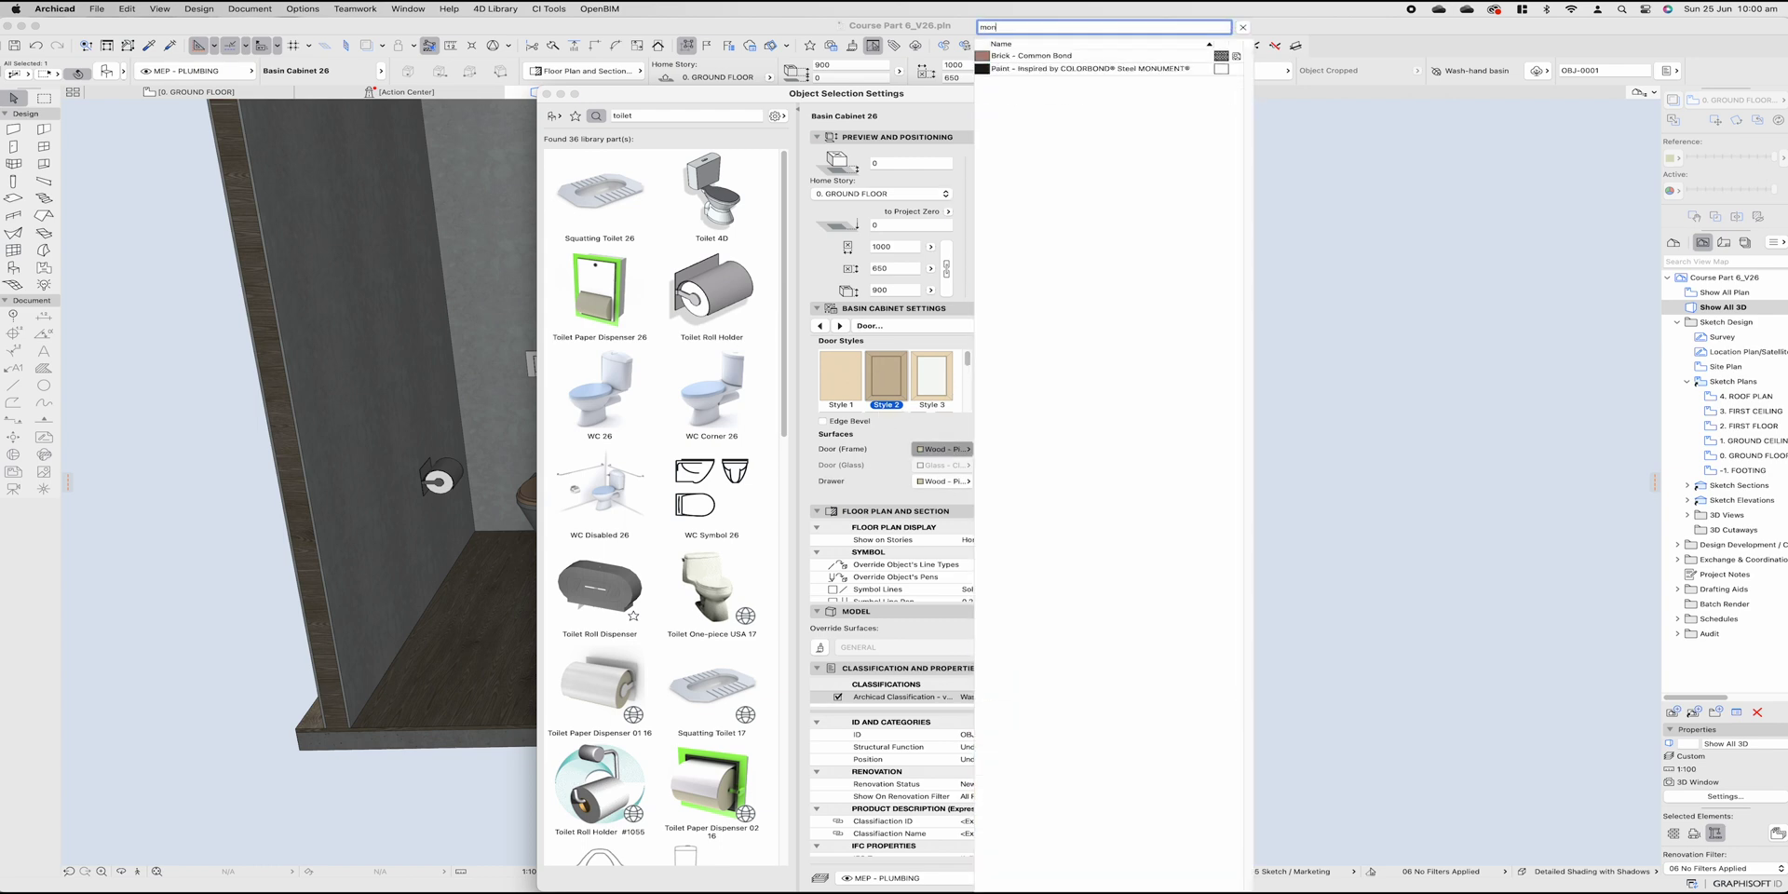
pyautogui.click(1089, 68)
# Step: Set the knob surface, then search the stone surfaces for the counter backsplash
pyautogui.click(943, 482)
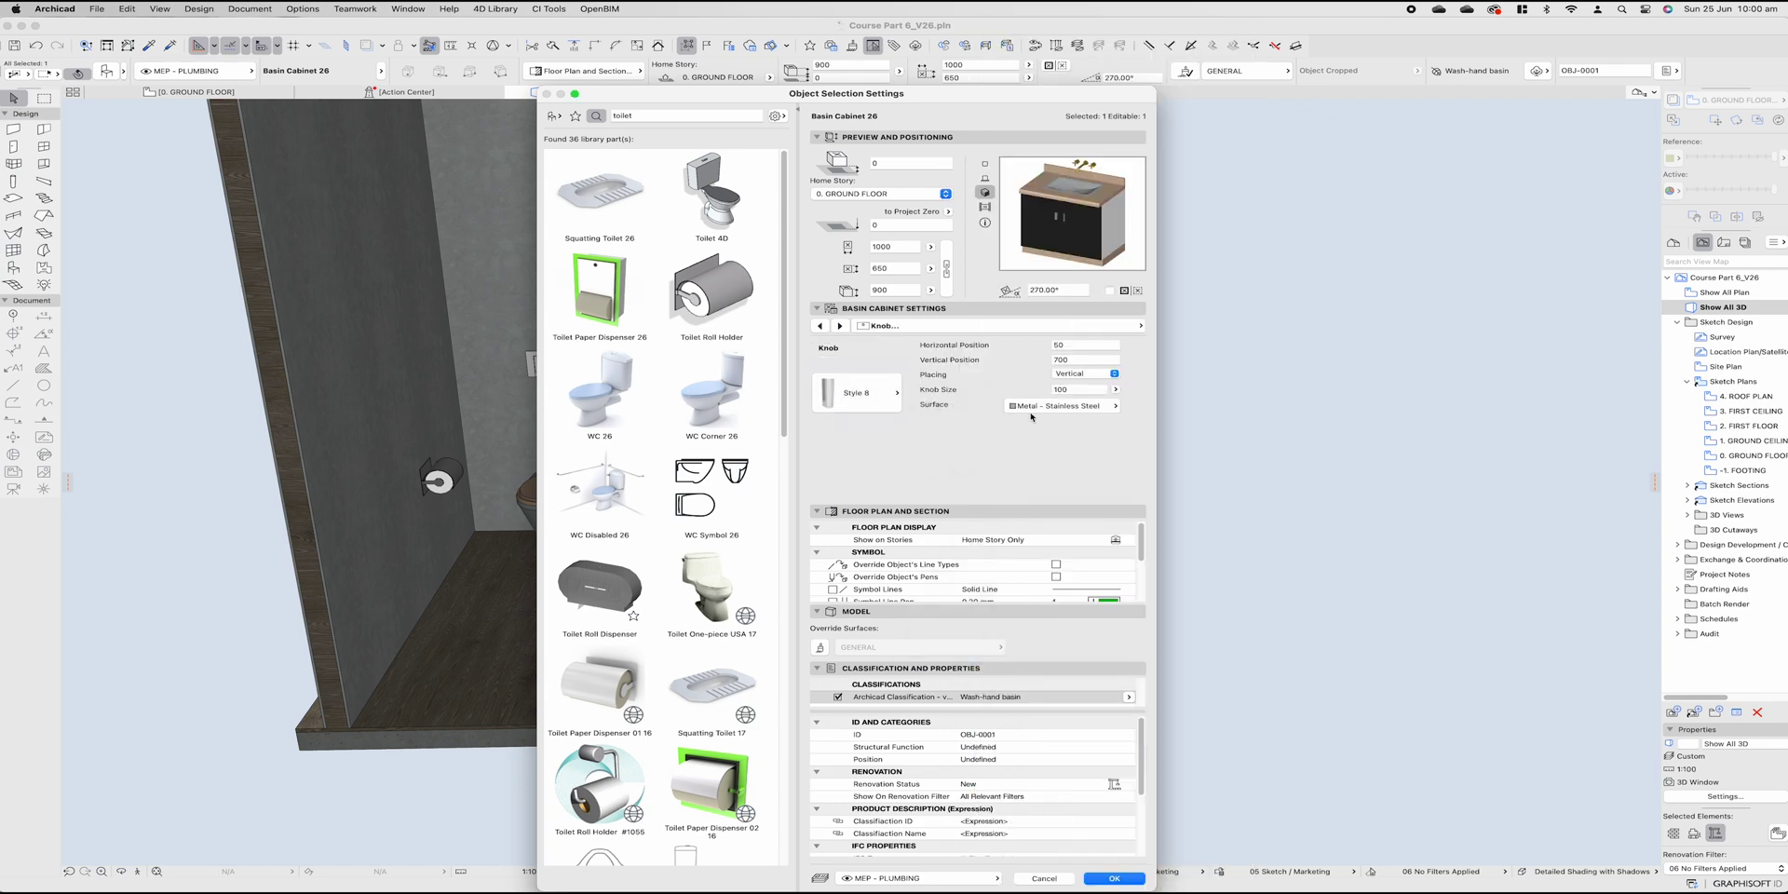
pyautogui.click(1031, 412)
pyautogui.write('gras')
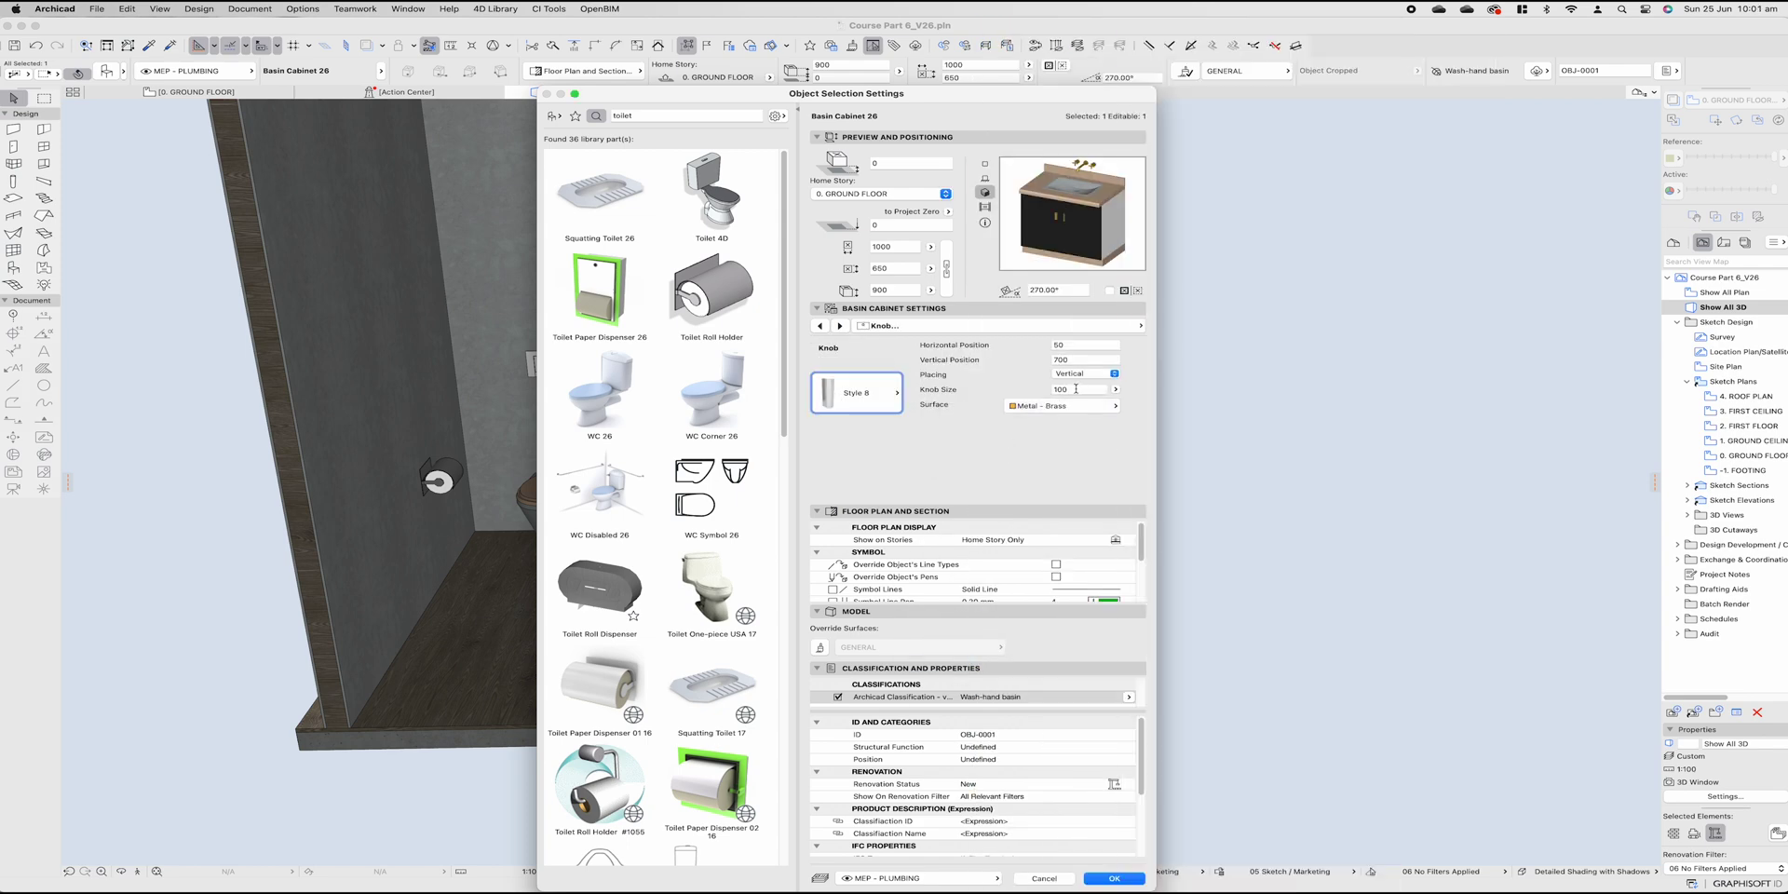
pyautogui.click(996, 325)
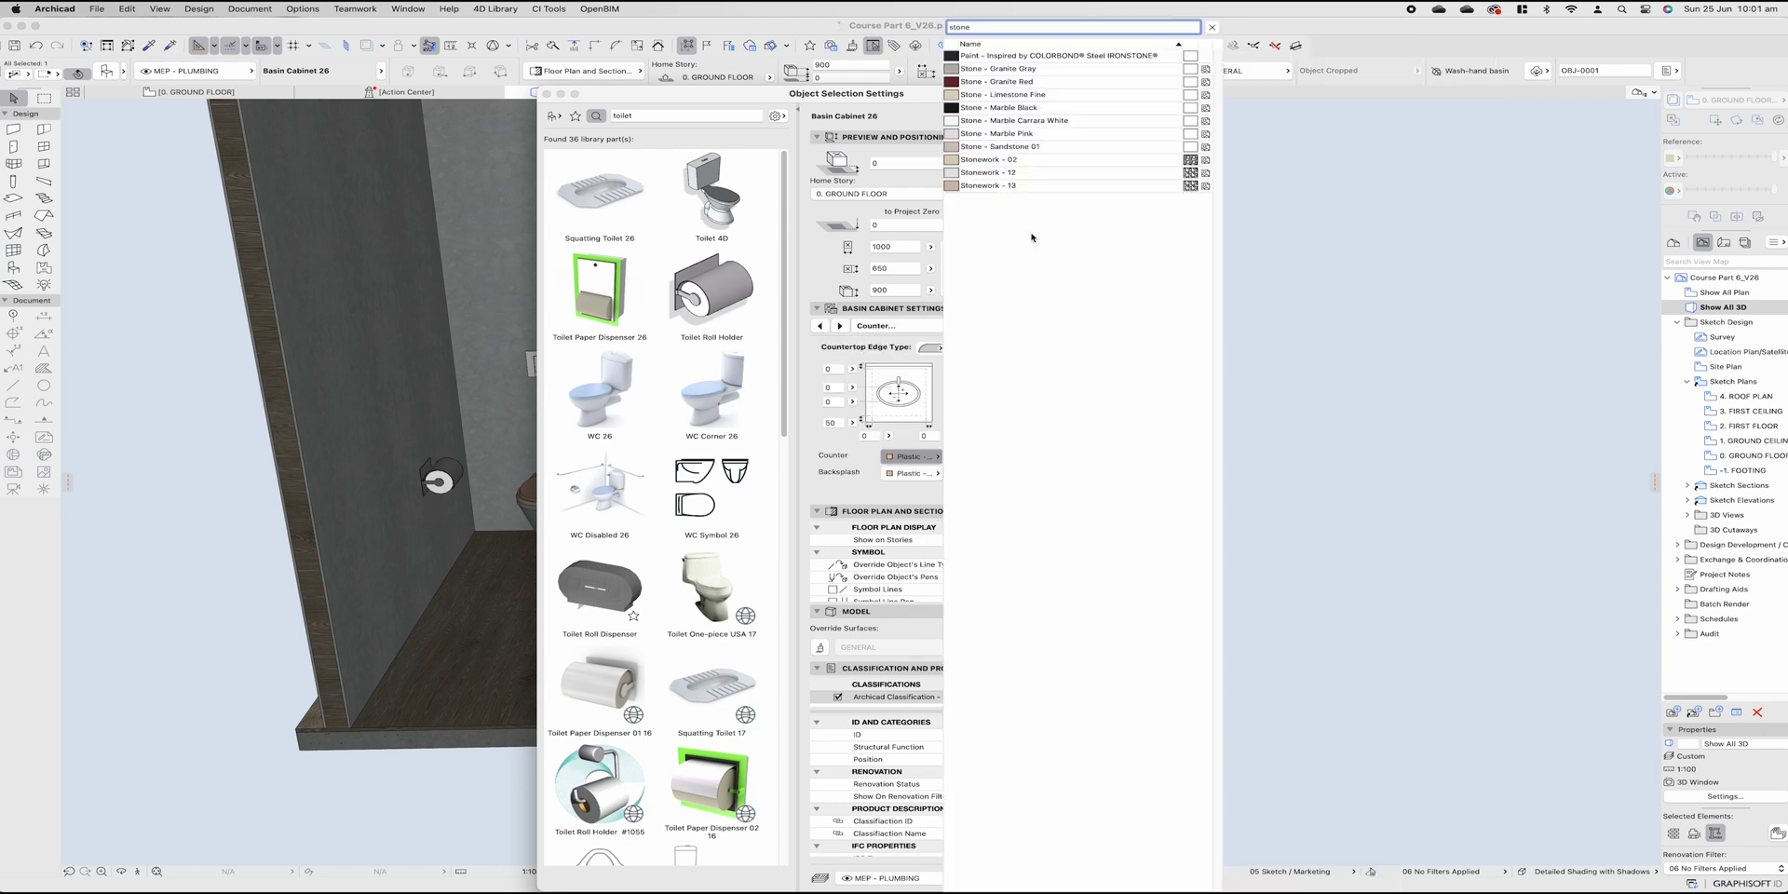
pyautogui.click(1034, 121)
pyautogui.click(924, 475)
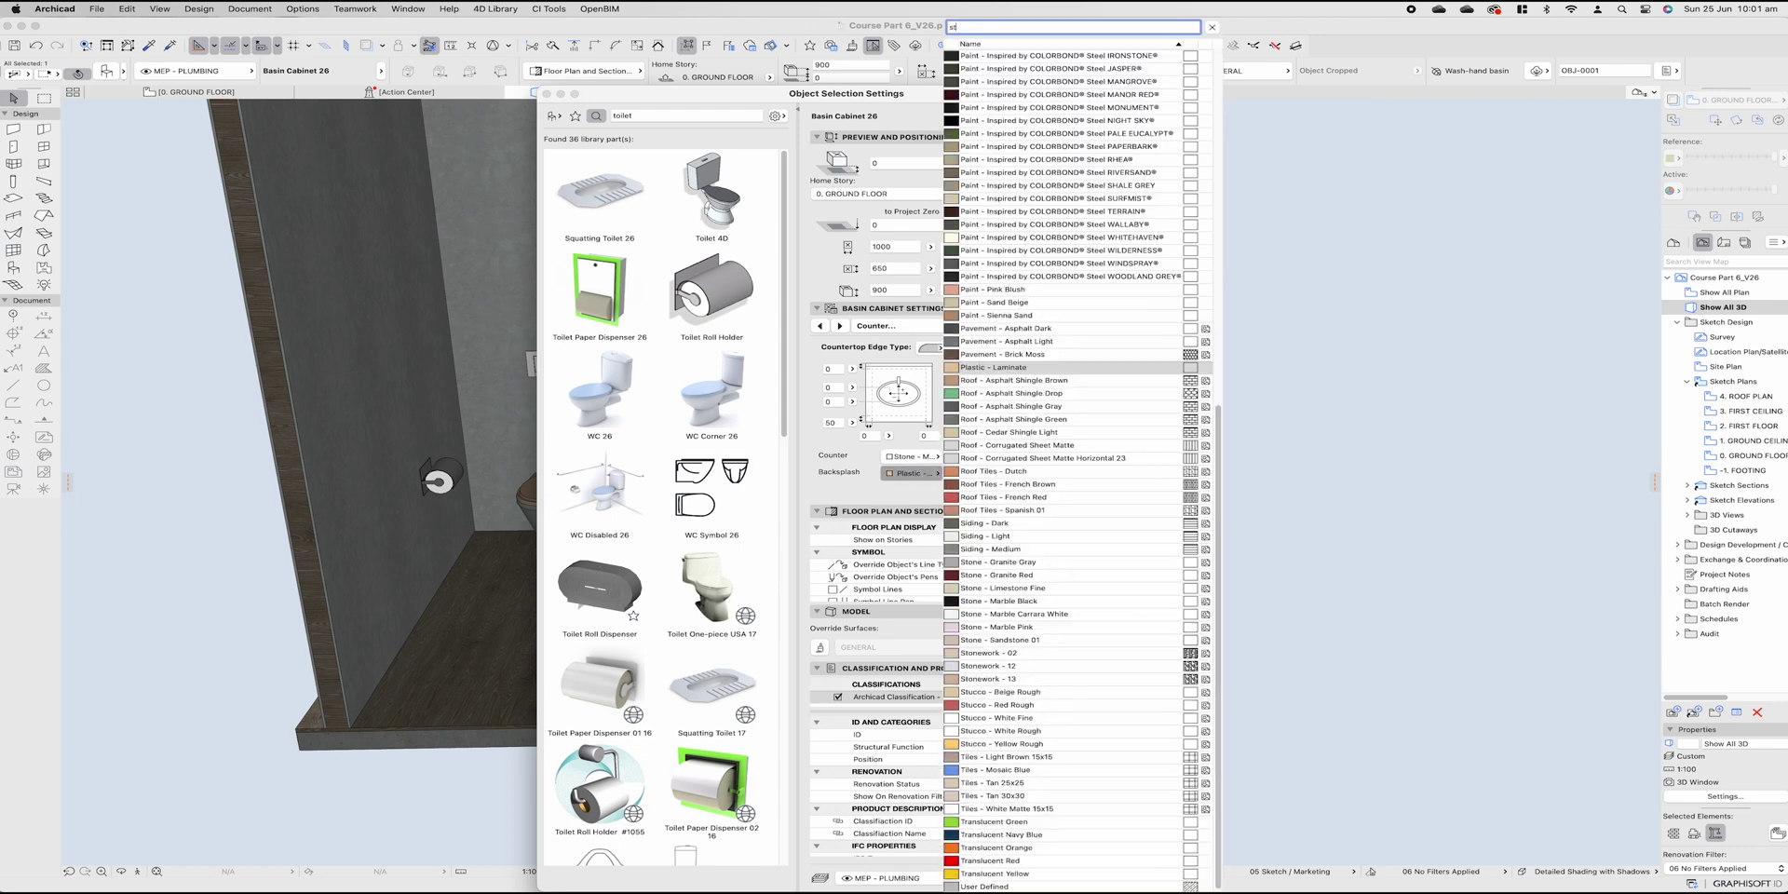
pyautogui.write('stone')
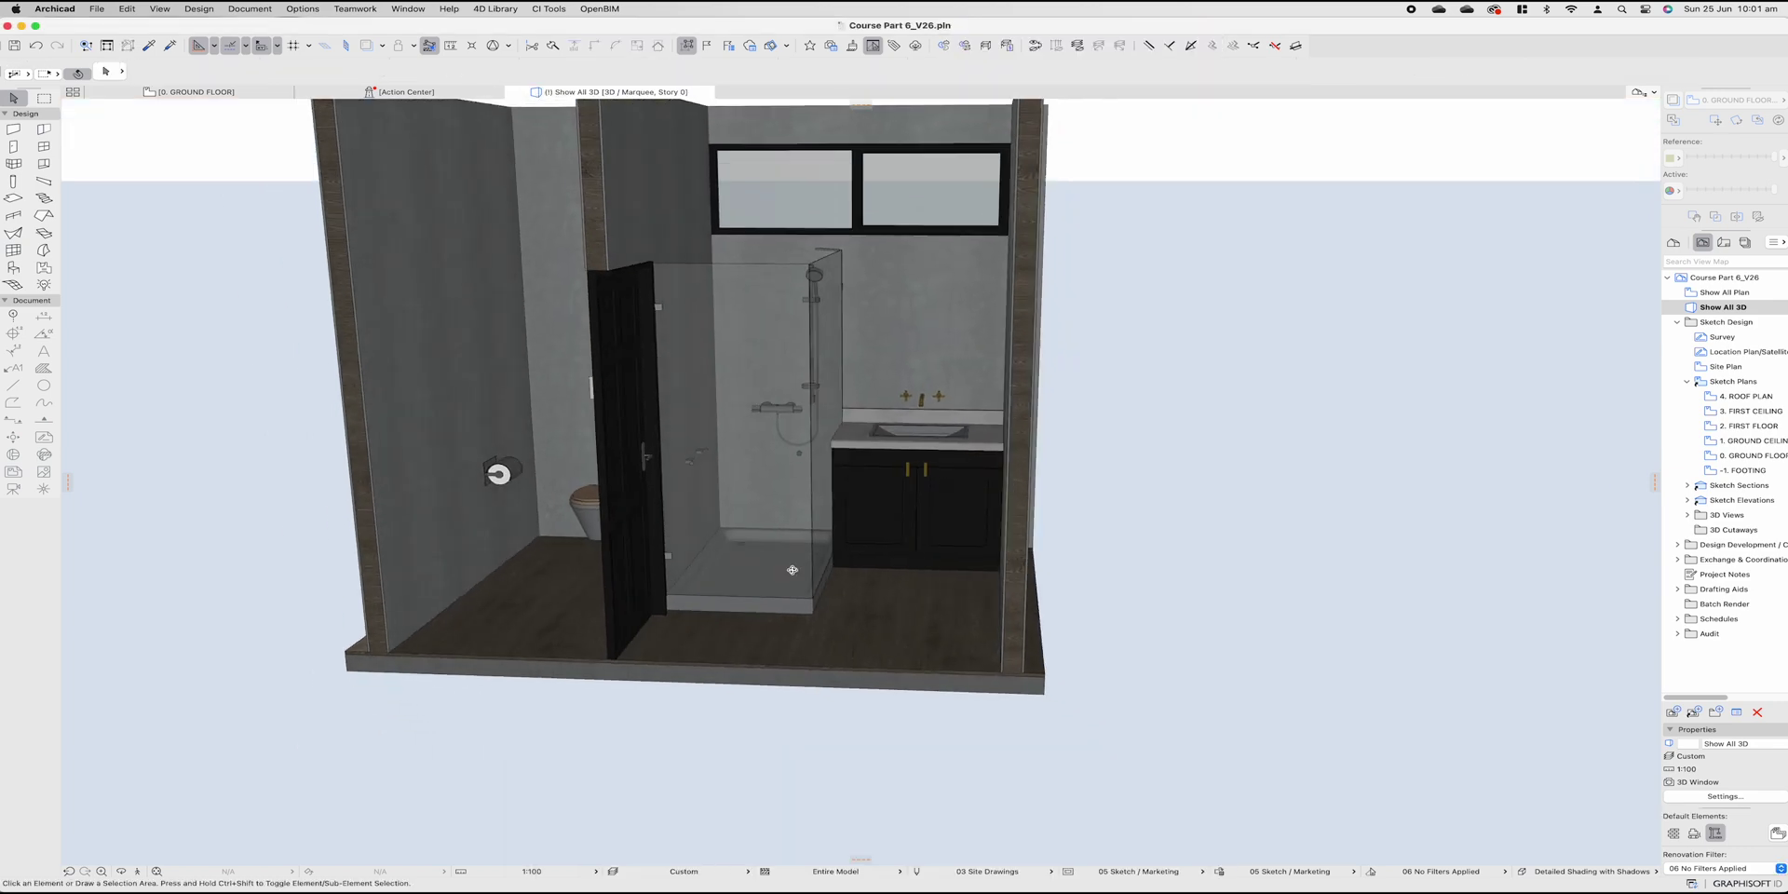
# Step: Orbit and zoom the 3D view to look down into the finished bathroom
pyautogui.keyDown('shift'); pyautogui.moveTo(937, 545); pyautogui.dragTo(883, 557, button='middle'); pyautogui.keyUp('shift')
pyautogui.scroll(3, 934, 553)
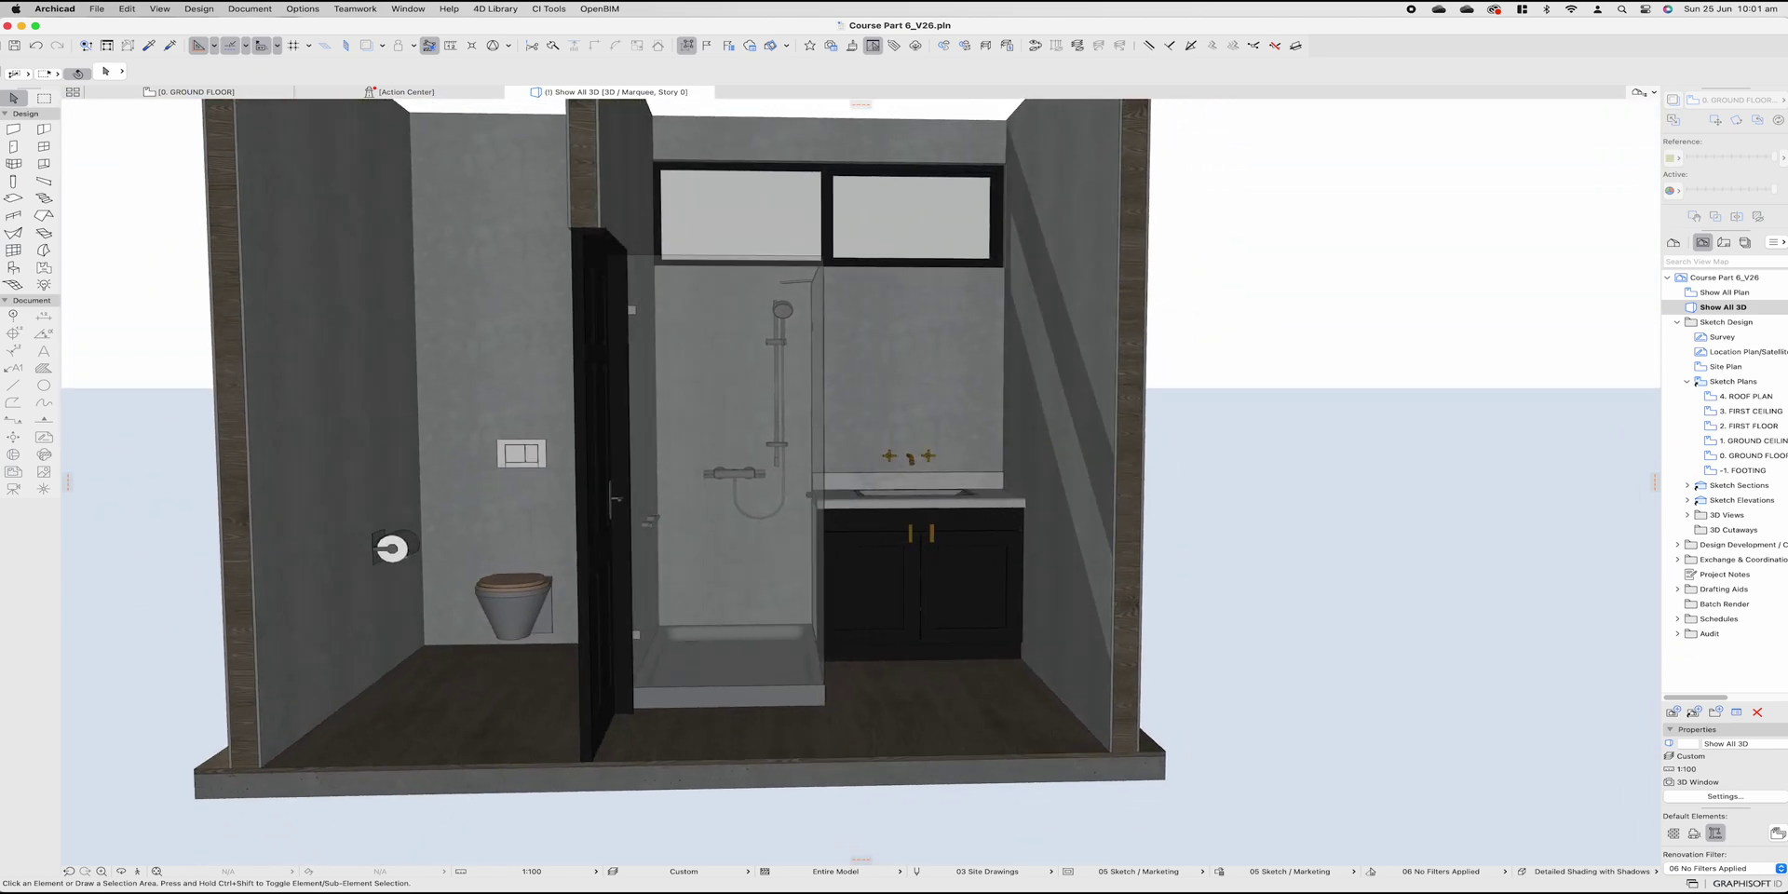
pyautogui.scroll(3, 943, 587)
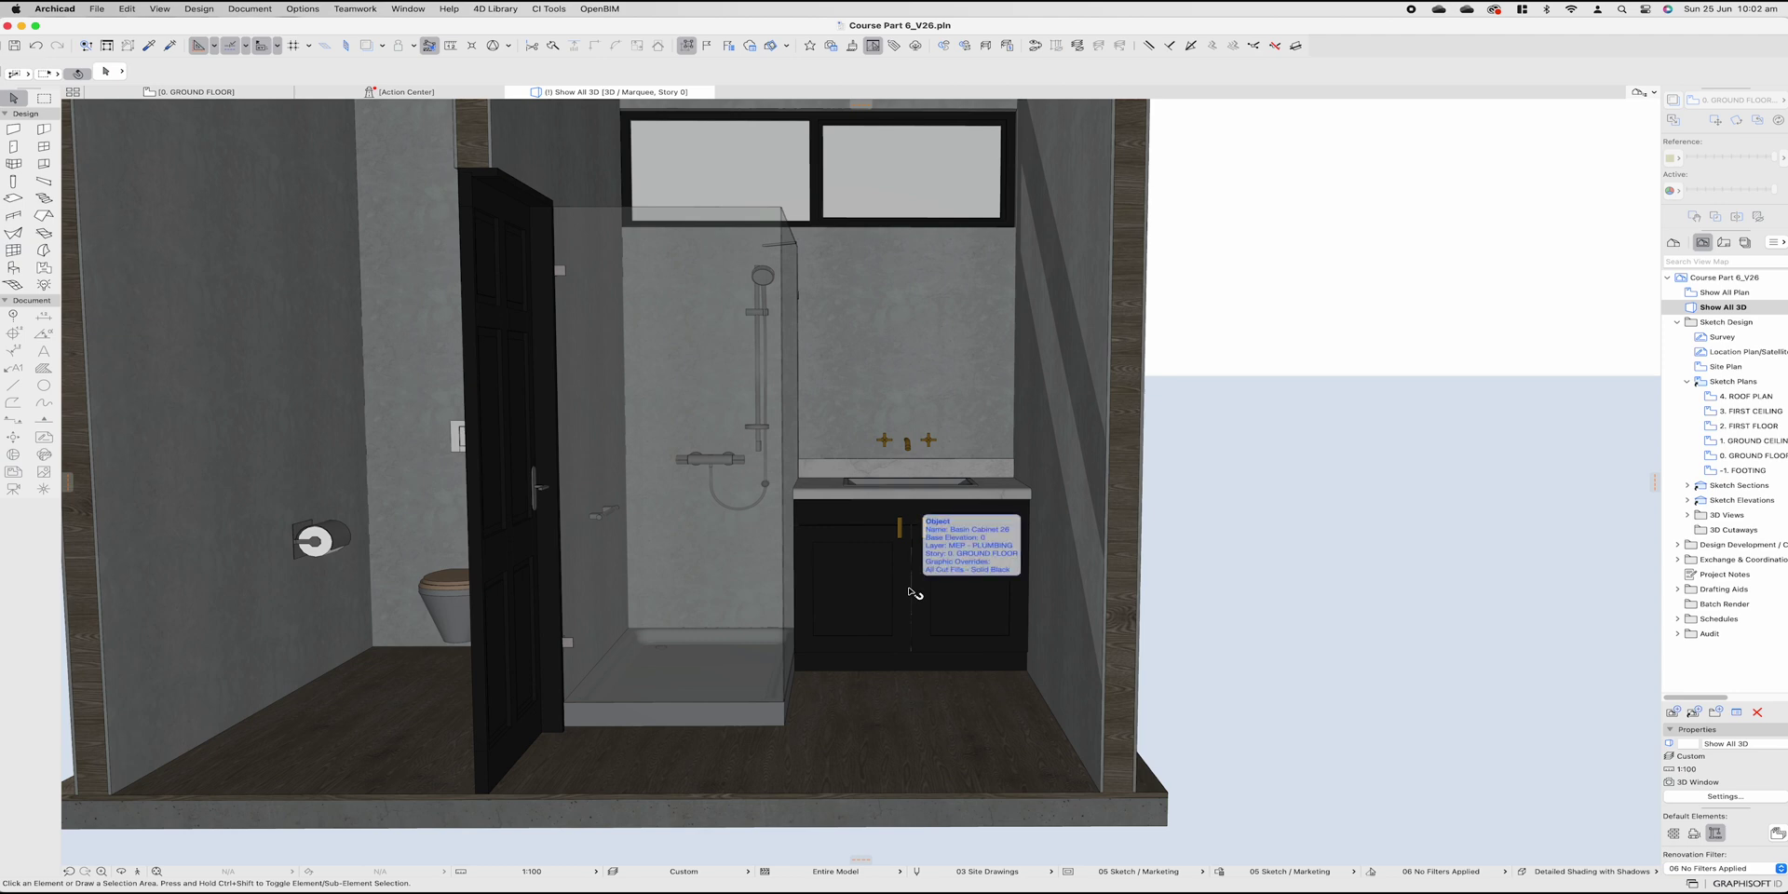
pyautogui.scroll(-1, 910, 590)
pyautogui.keyDown('shift'); pyautogui.moveTo(910, 590); pyautogui.dragTo(865, 707, button='middle'); pyautogui.keyUp('shift')
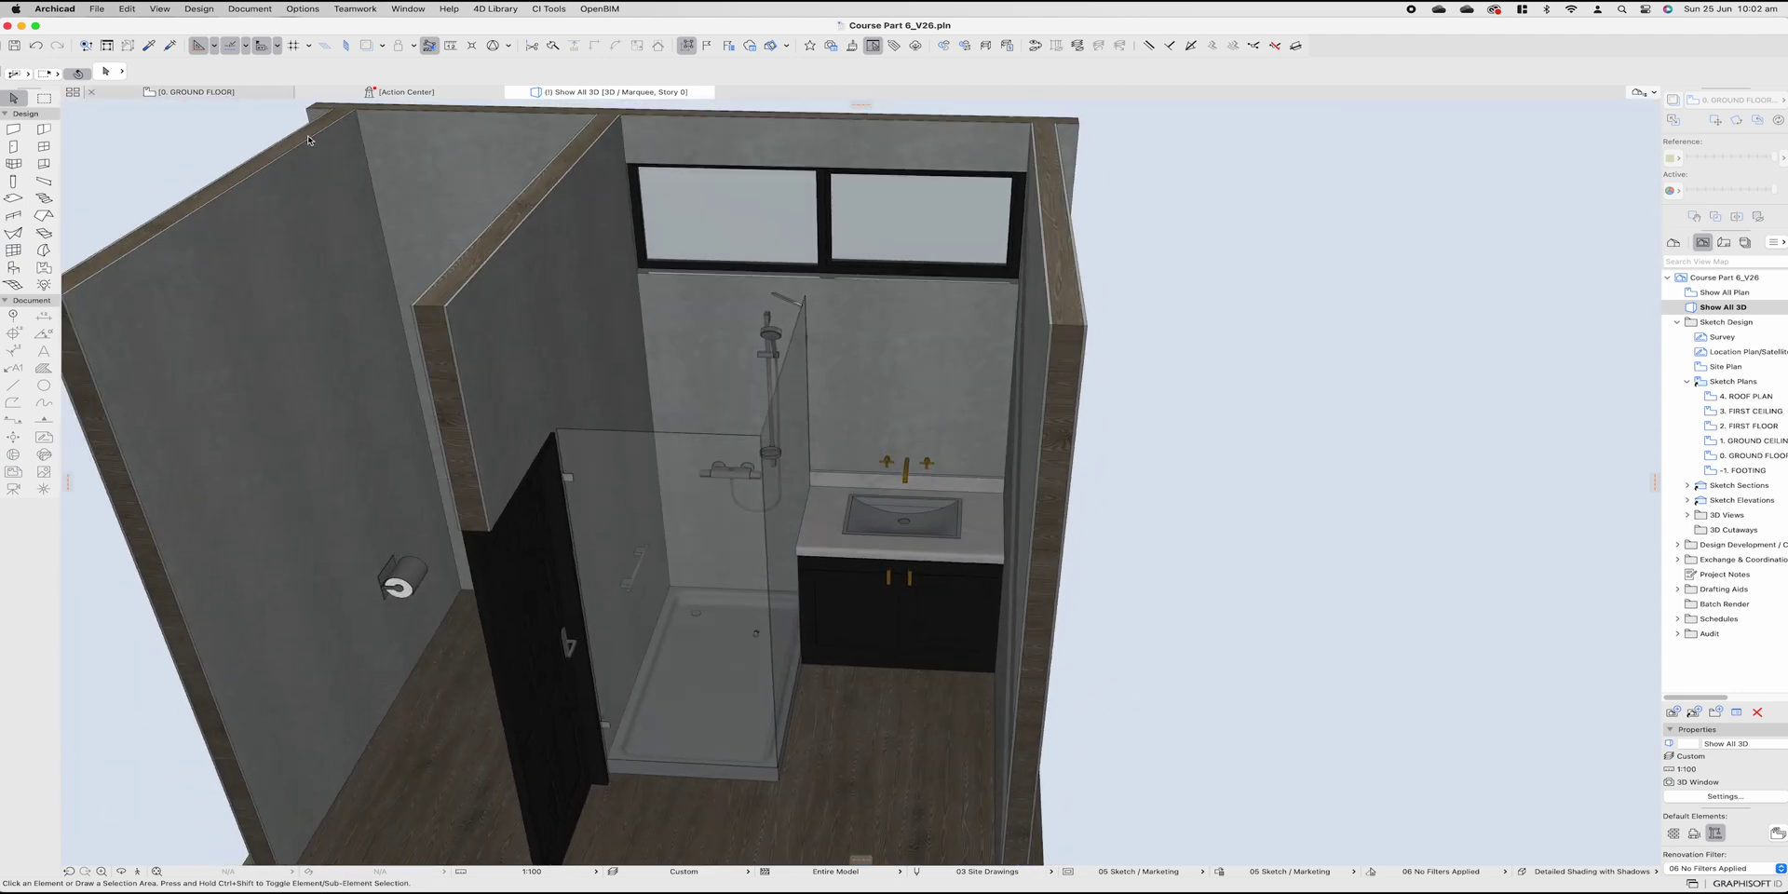
# Step: Switch to the 0. GROUND FLOOR plan and pan to show the laundry, bath and bedrooms
pyautogui.click(244, 93)
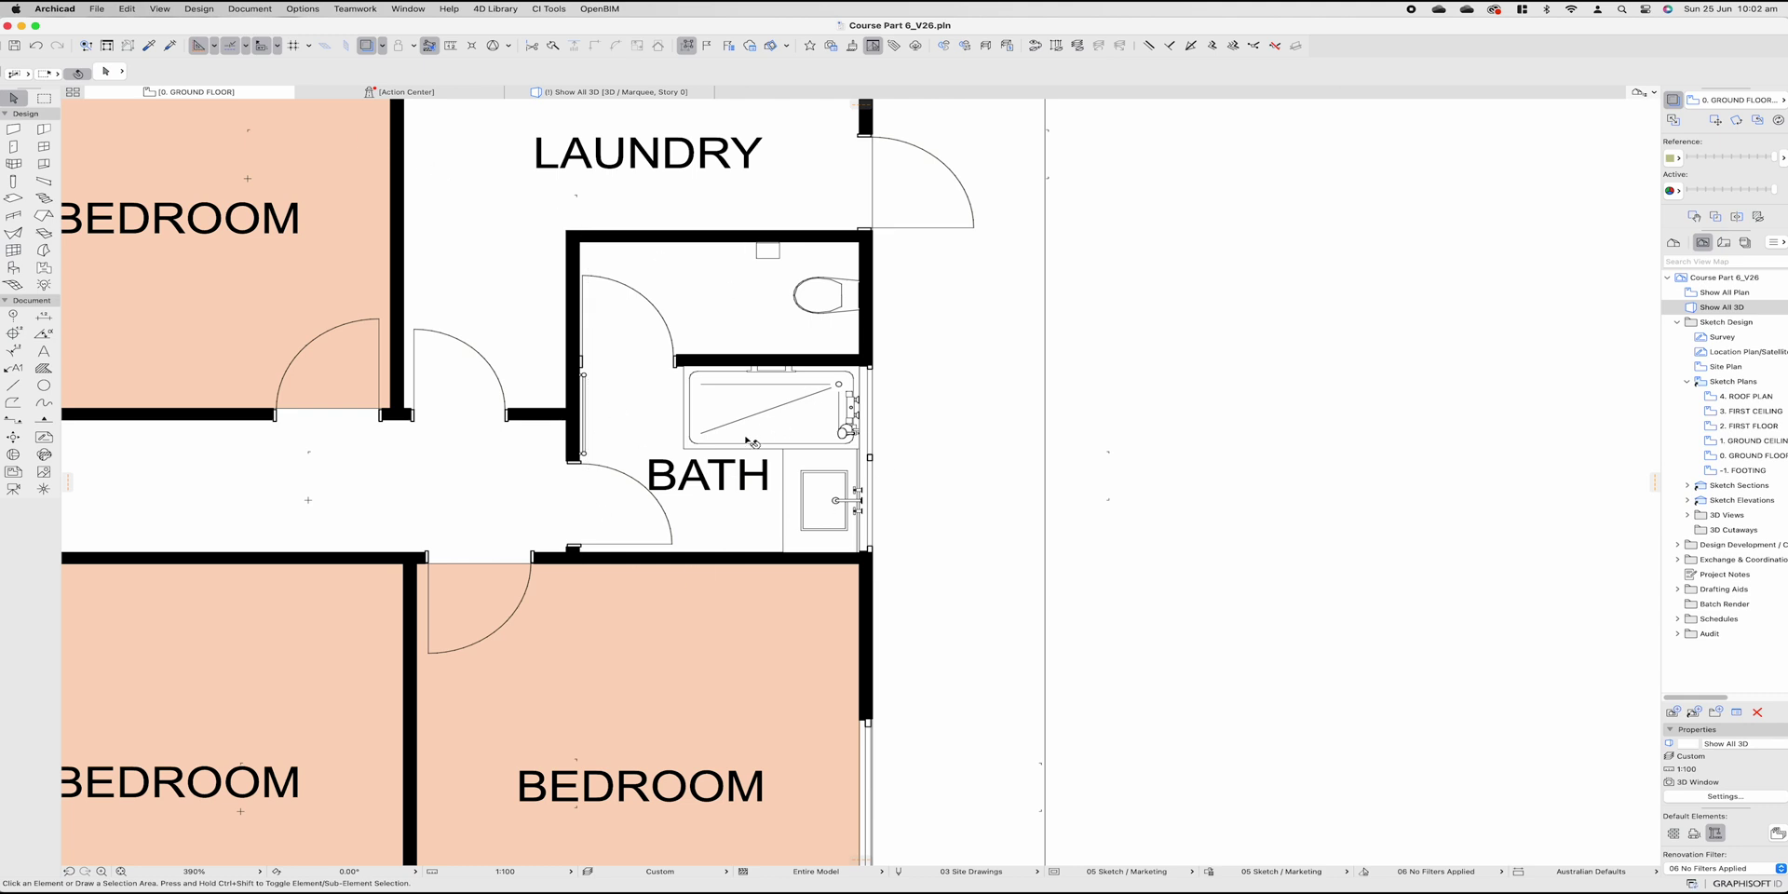
pyautogui.scroll(-1, 674, 402)
pyautogui.moveTo(724, 415); pyautogui.dragTo(828, 475, button='middle')
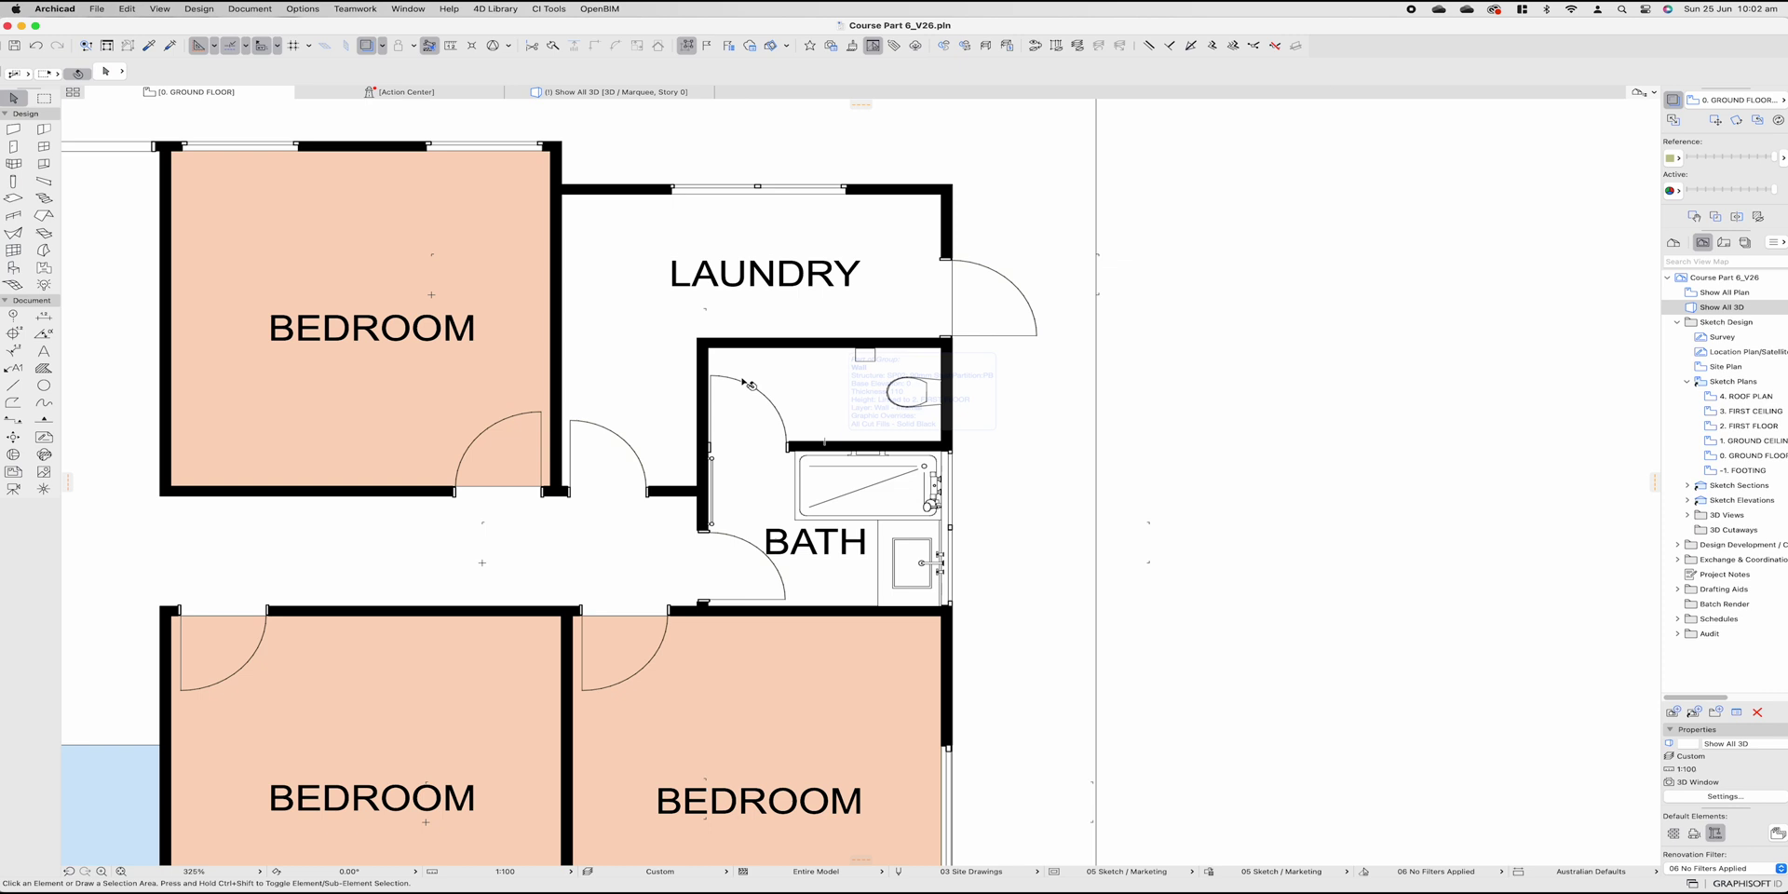
pyautogui.scroll(1, 664, 308)
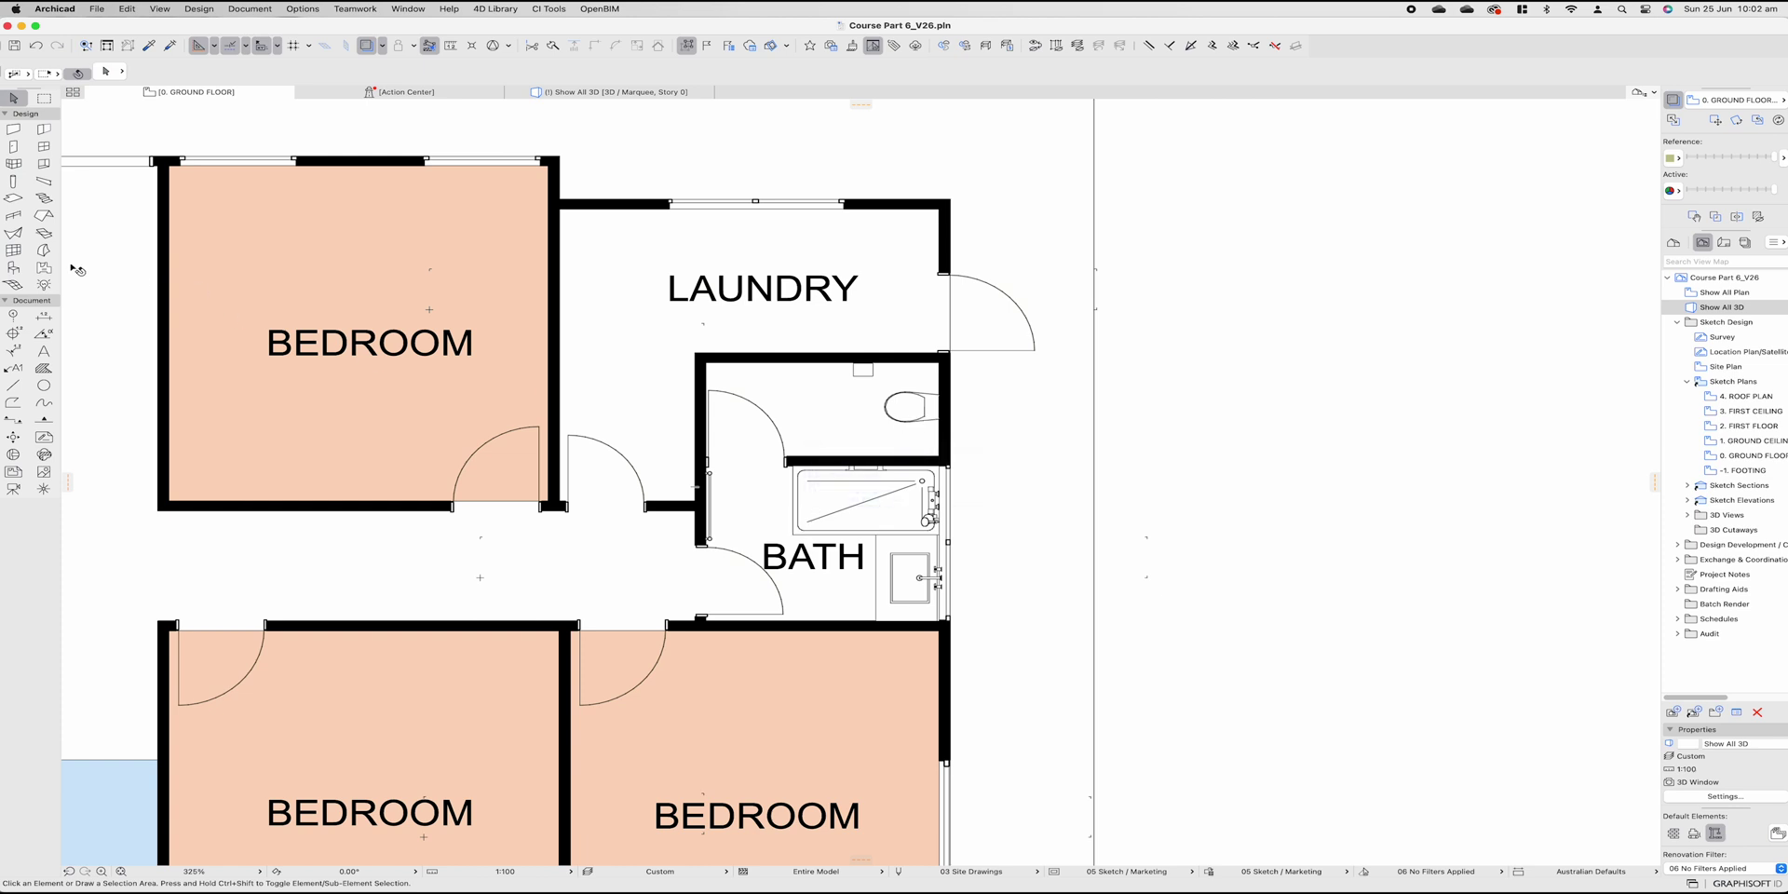
# Step: Search the library for 'laund' and place a Laundry Cupboard 4D in the laundry
pyautogui.click(12, 268)
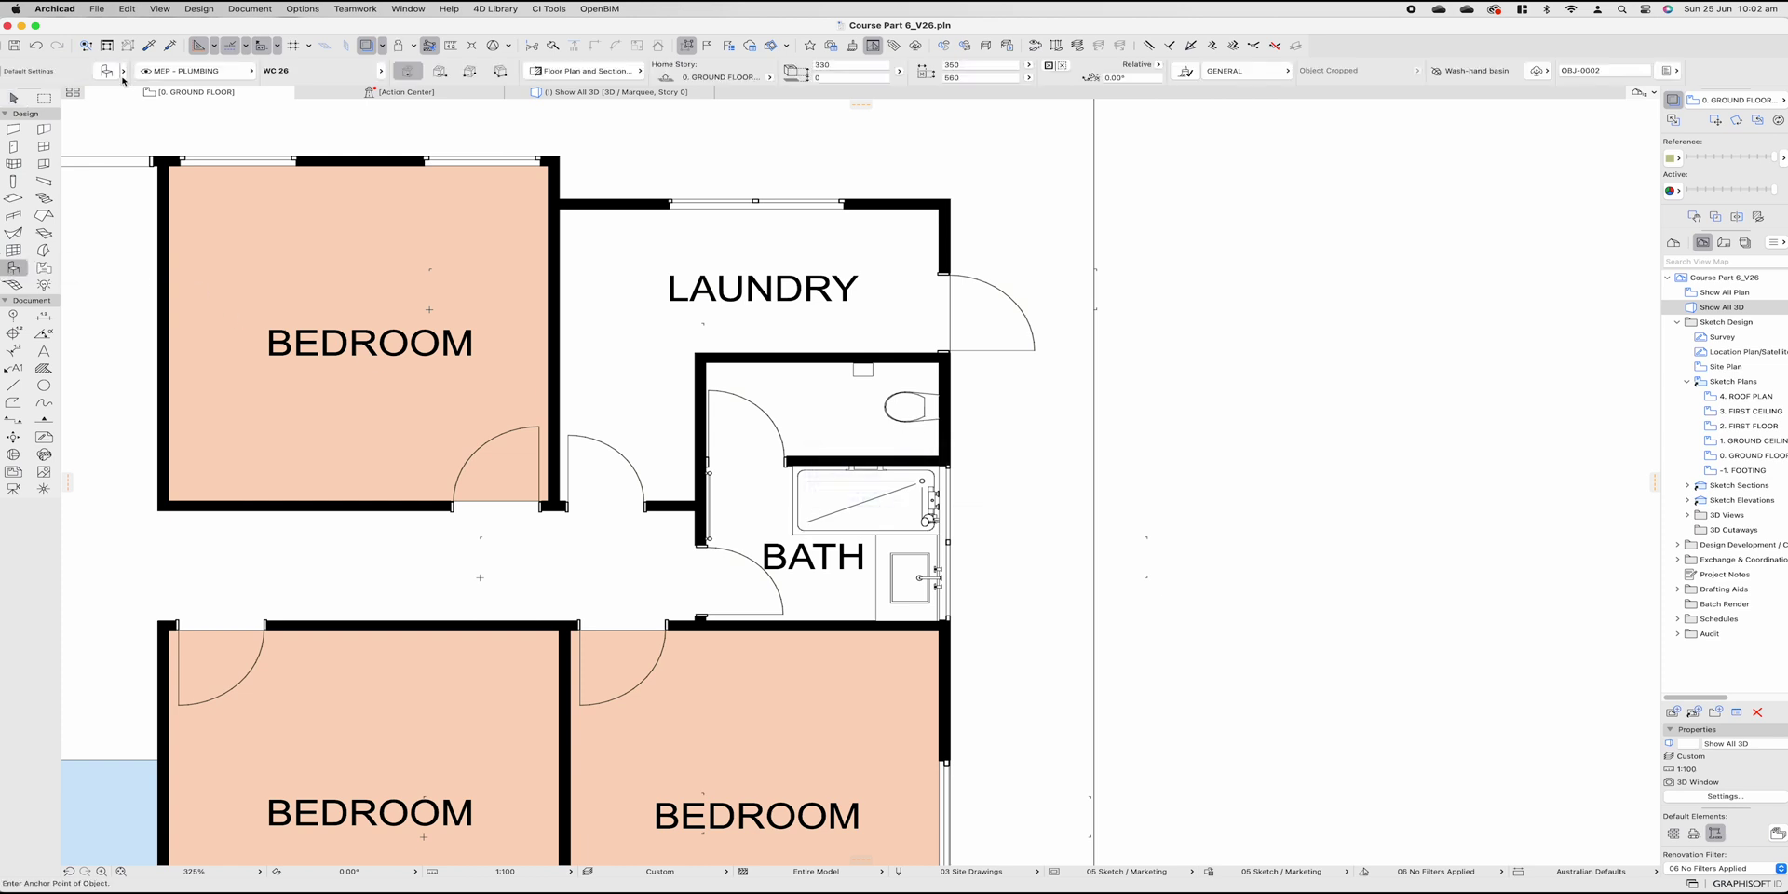
pyautogui.click(107, 72)
pyautogui.write('toi')
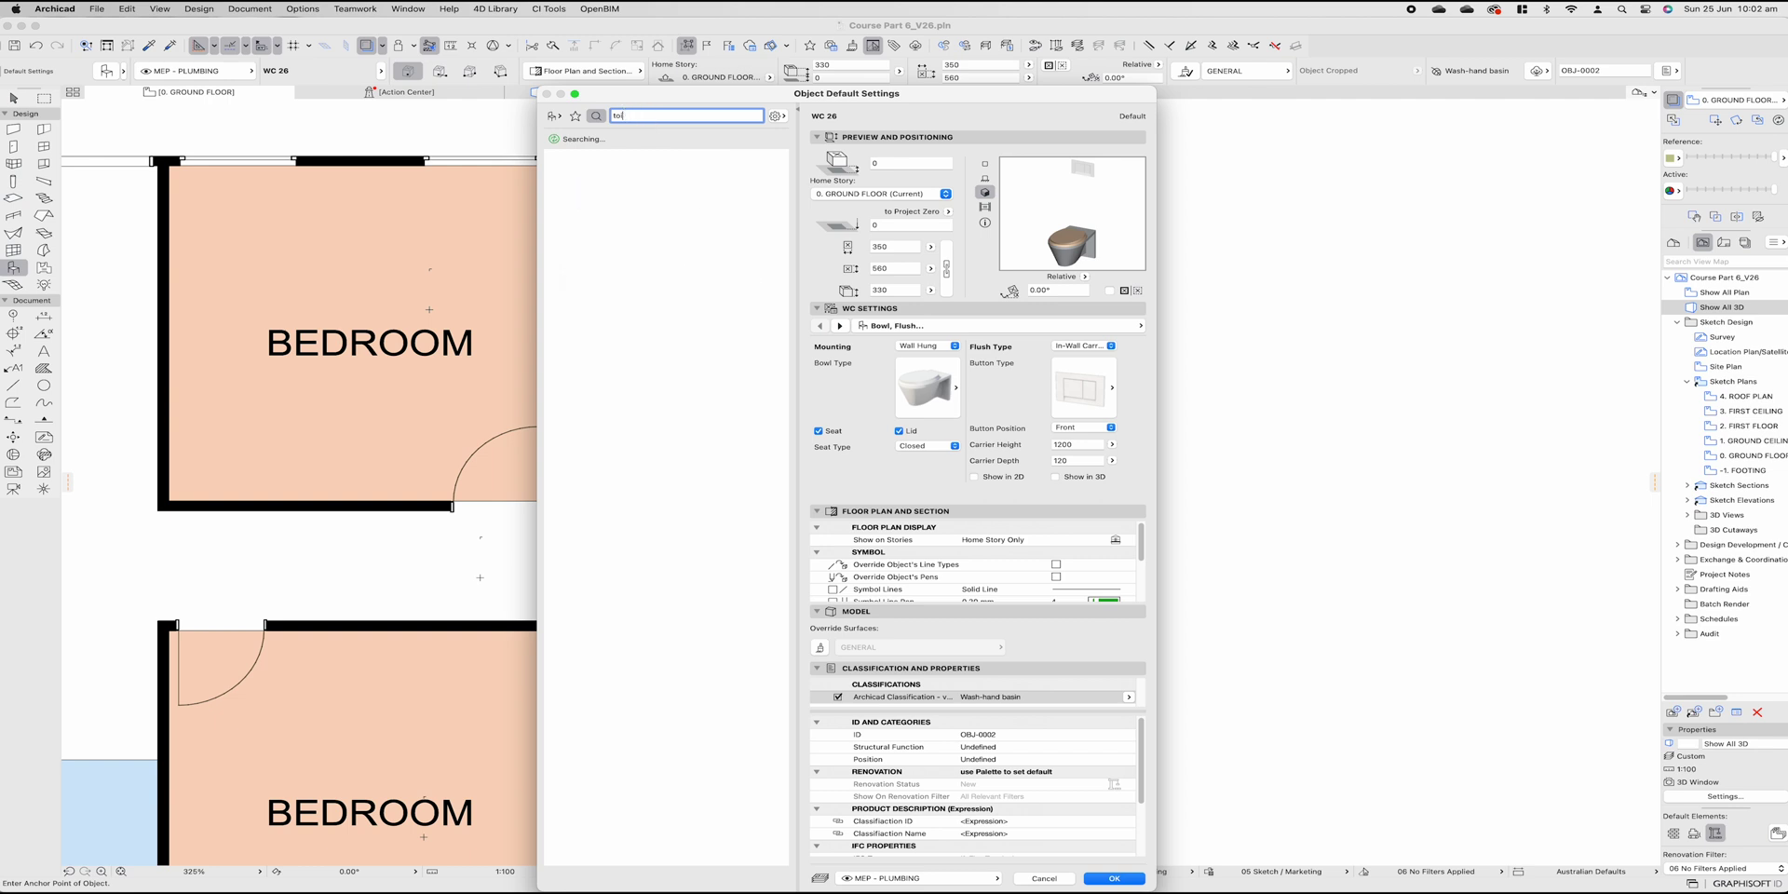
pyautogui.press('BackSpace')
pyautogui.press('BackSpace')
pyautogui.press('BackSpace')
pyautogui.write('laundry')
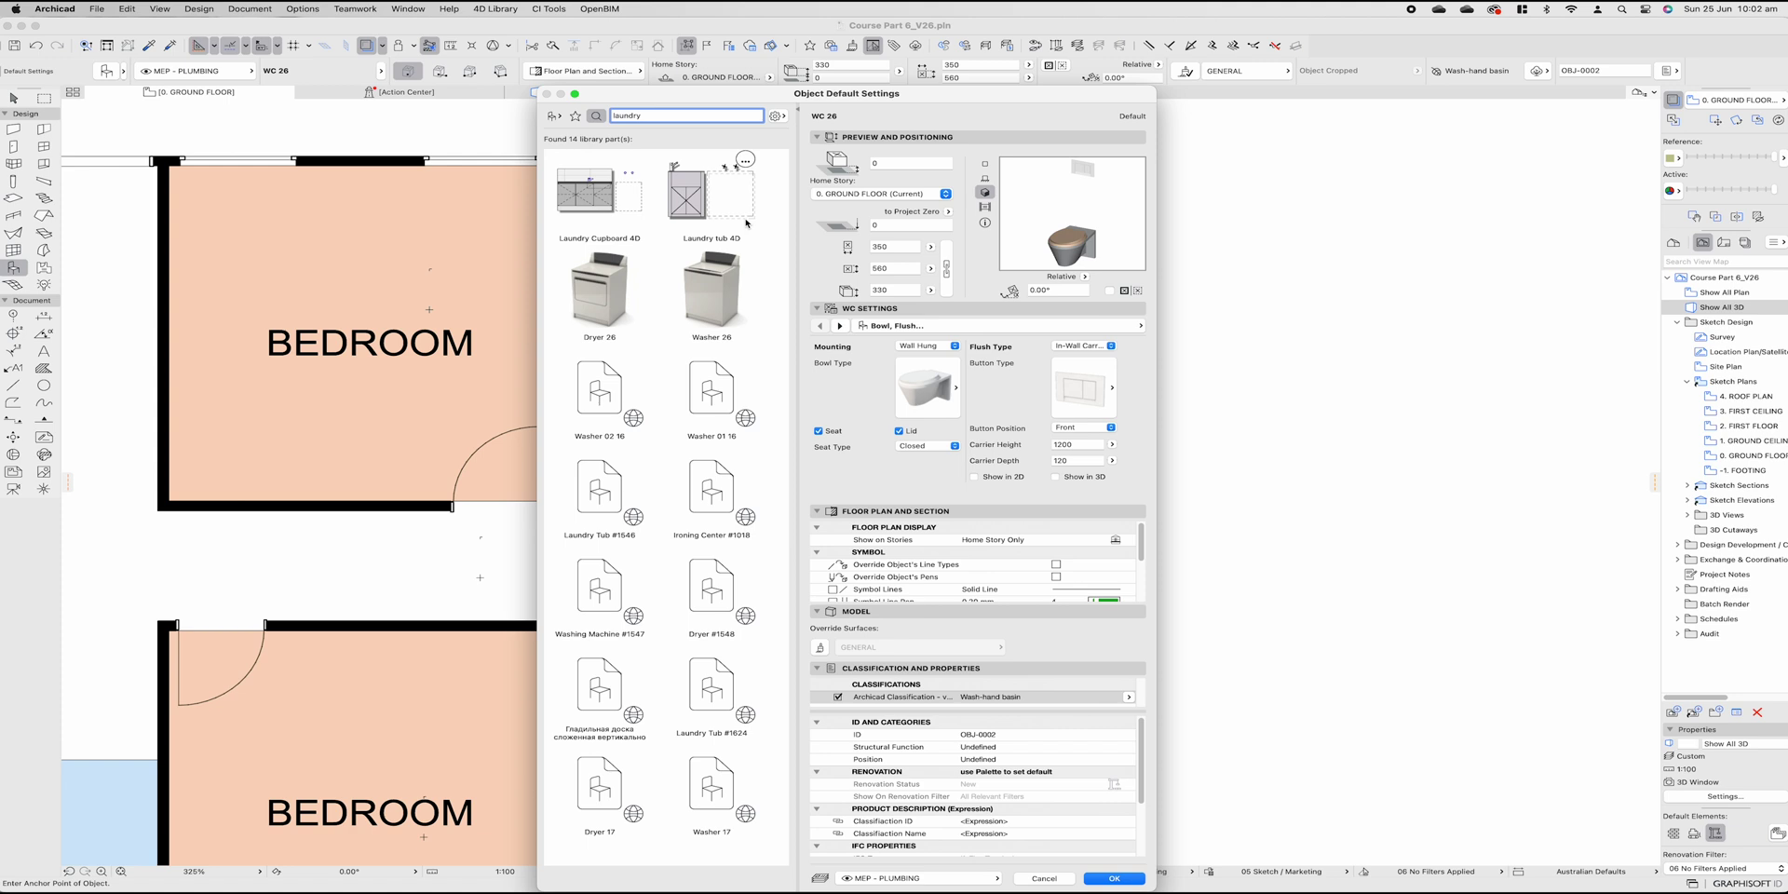
pyautogui.click(610, 203)
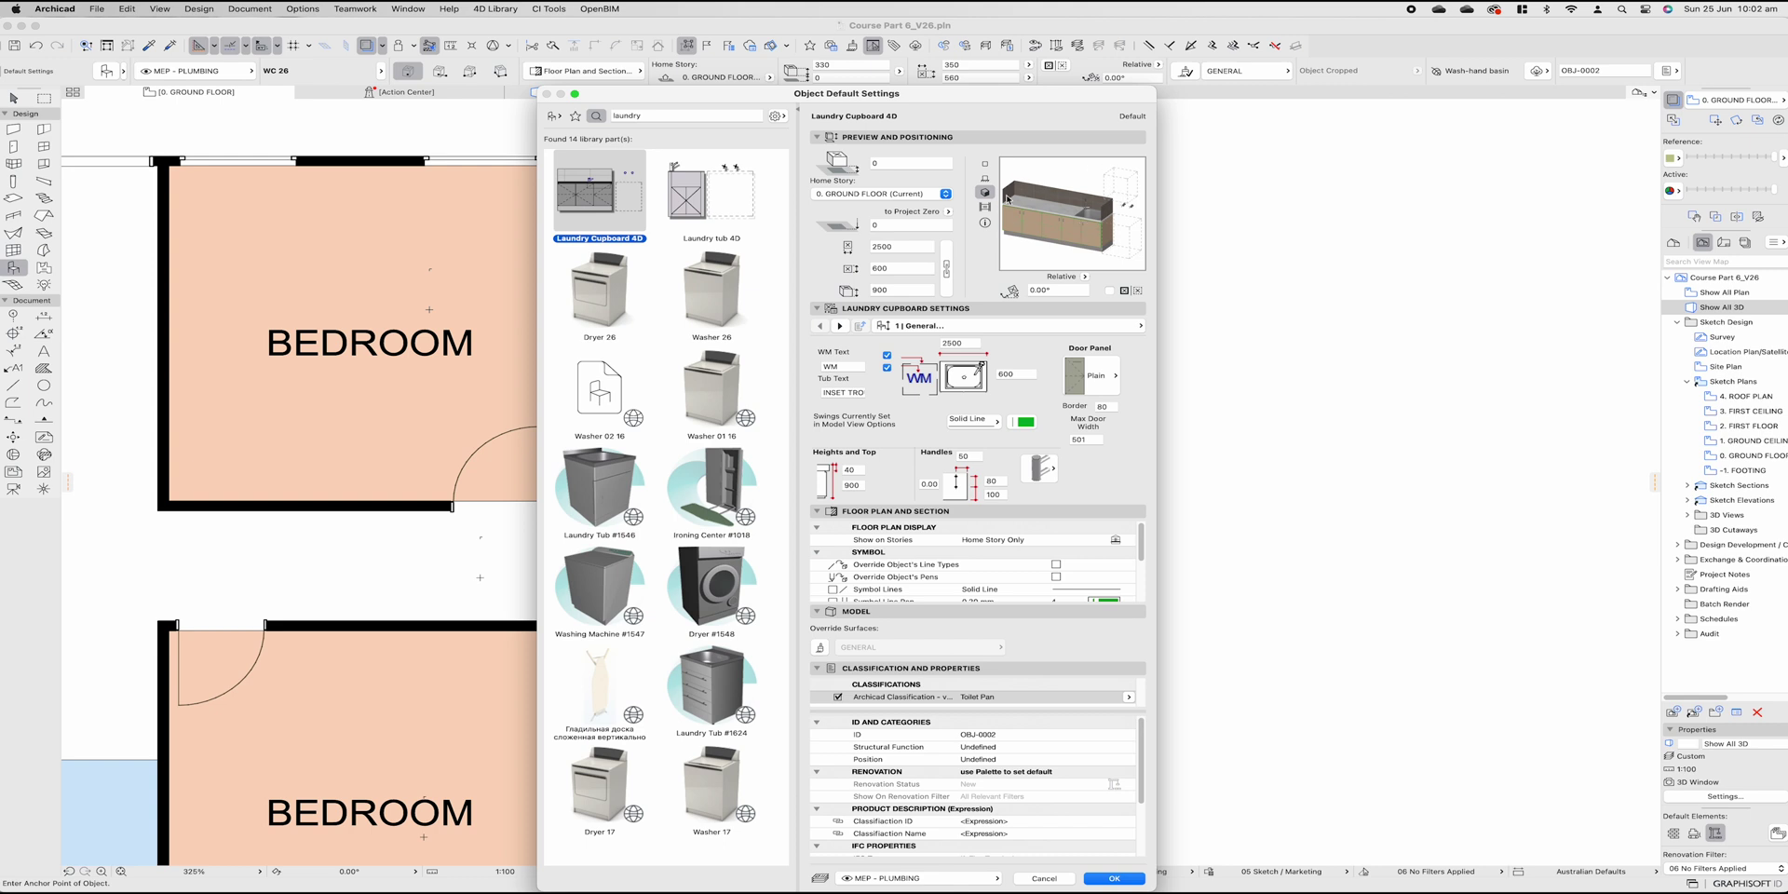
pyautogui.click(1118, 878)
pyautogui.click(745, 323)
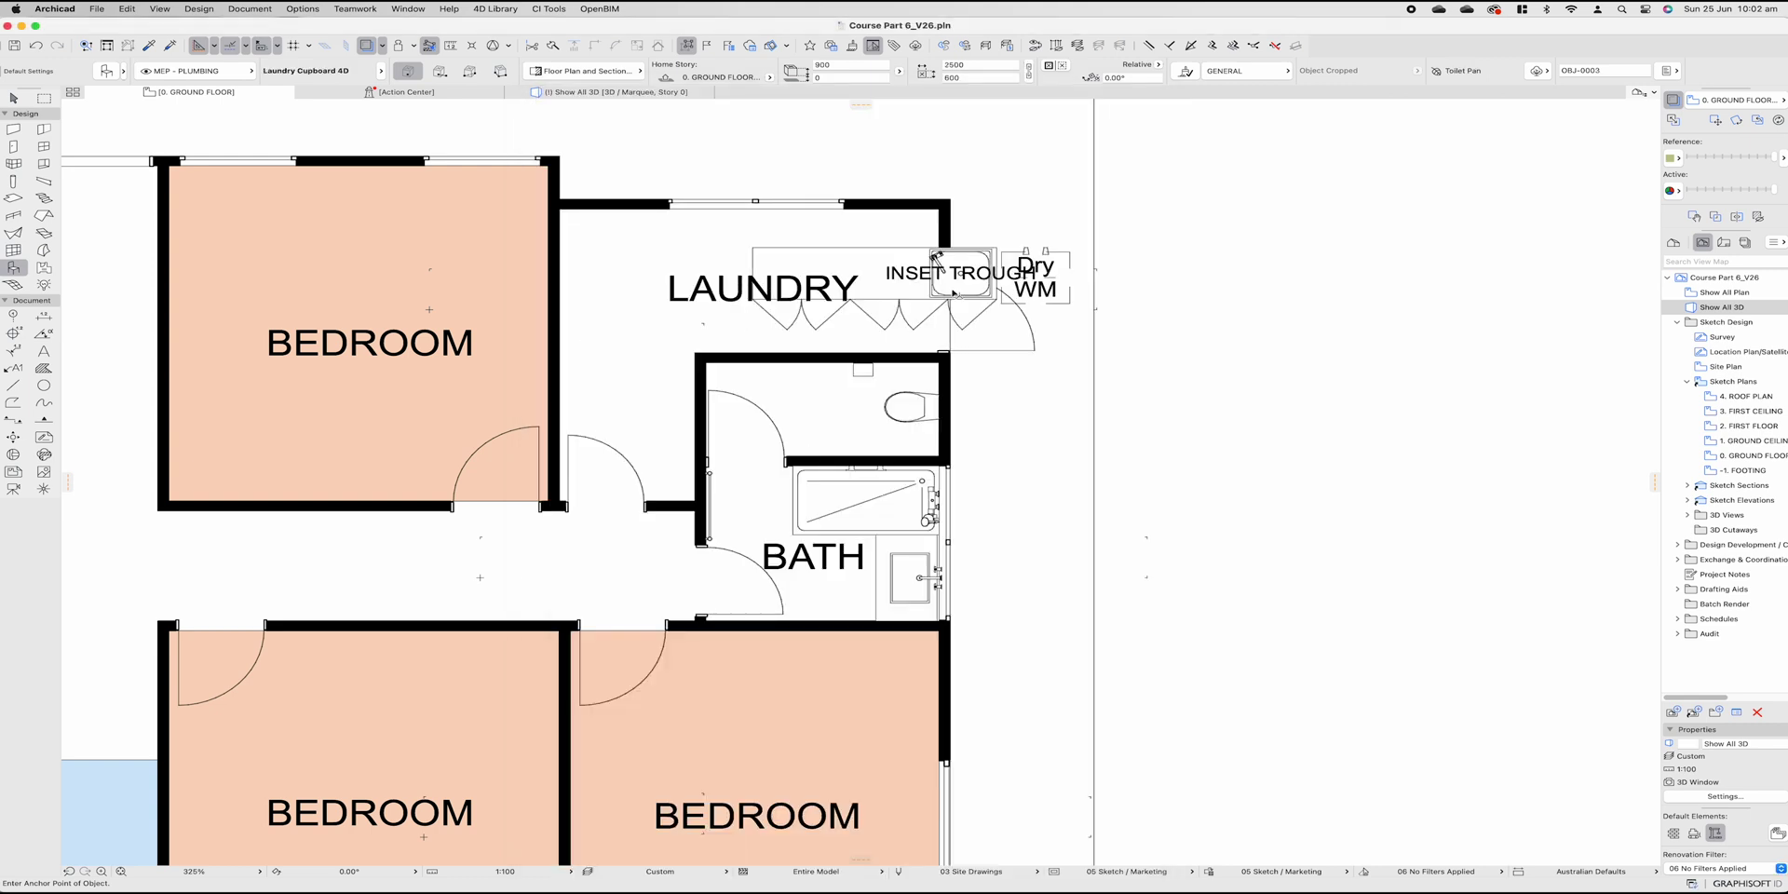
# Step: Move the cupboard to the laundry's corner and change it to a front-loading Washer 26
pyautogui.press('w')
pyautogui.click(1045, 252)
pyautogui.press('super+d')
pyautogui.click(752, 248)
pyautogui.click(560, 212)
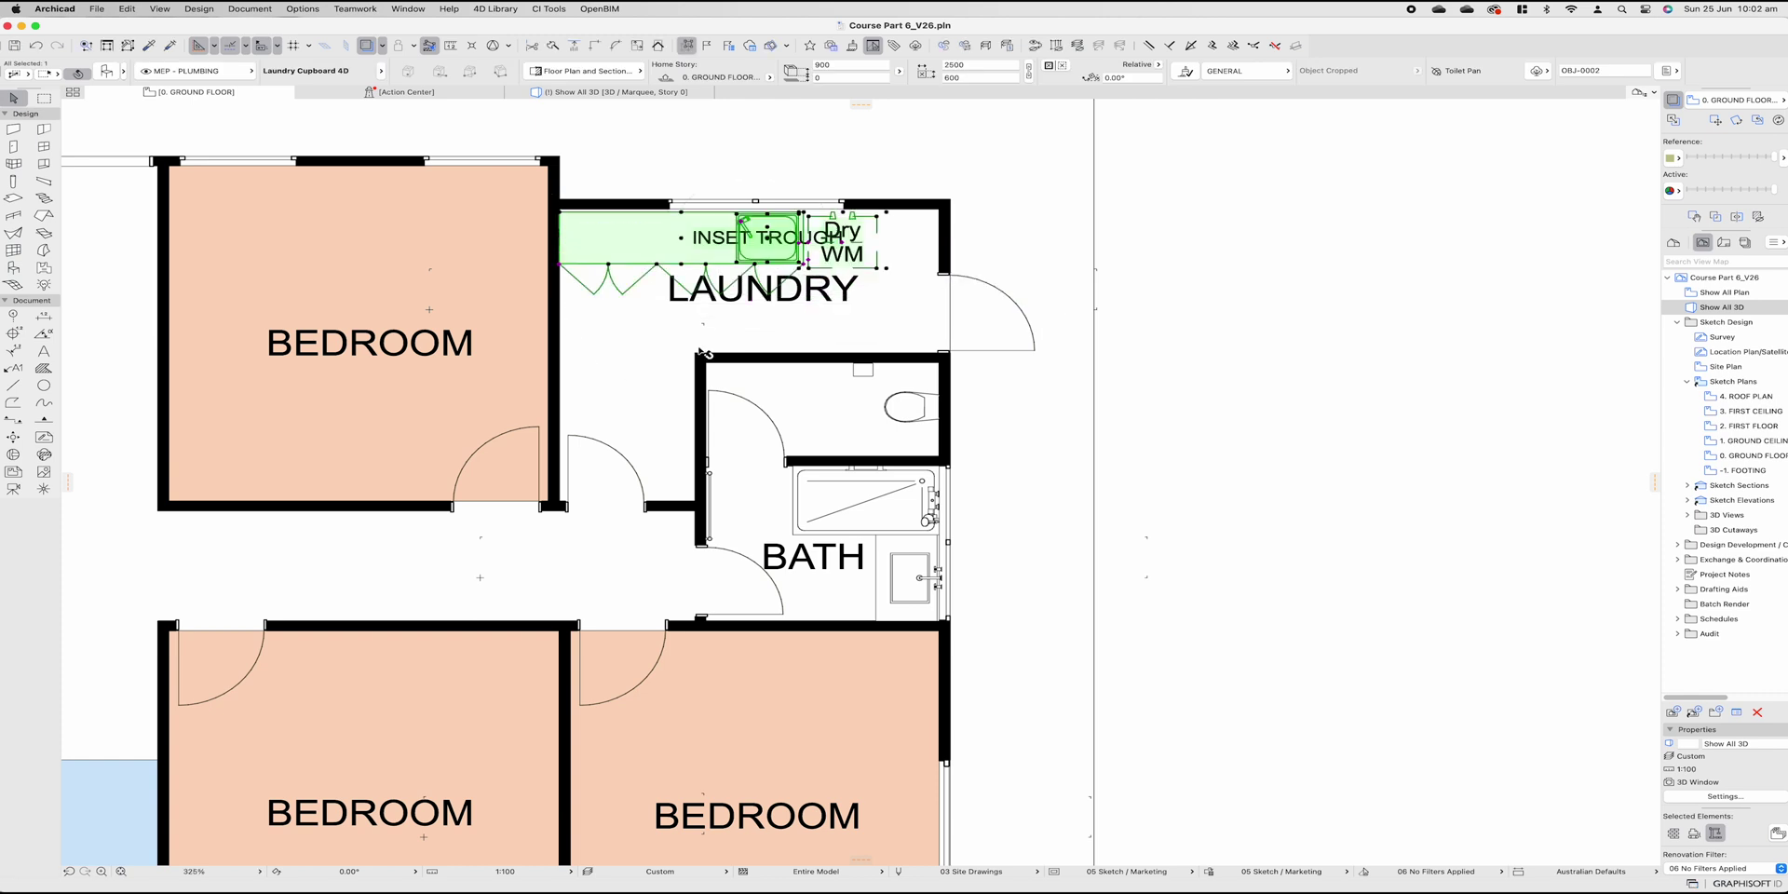
pyautogui.press('super+t')
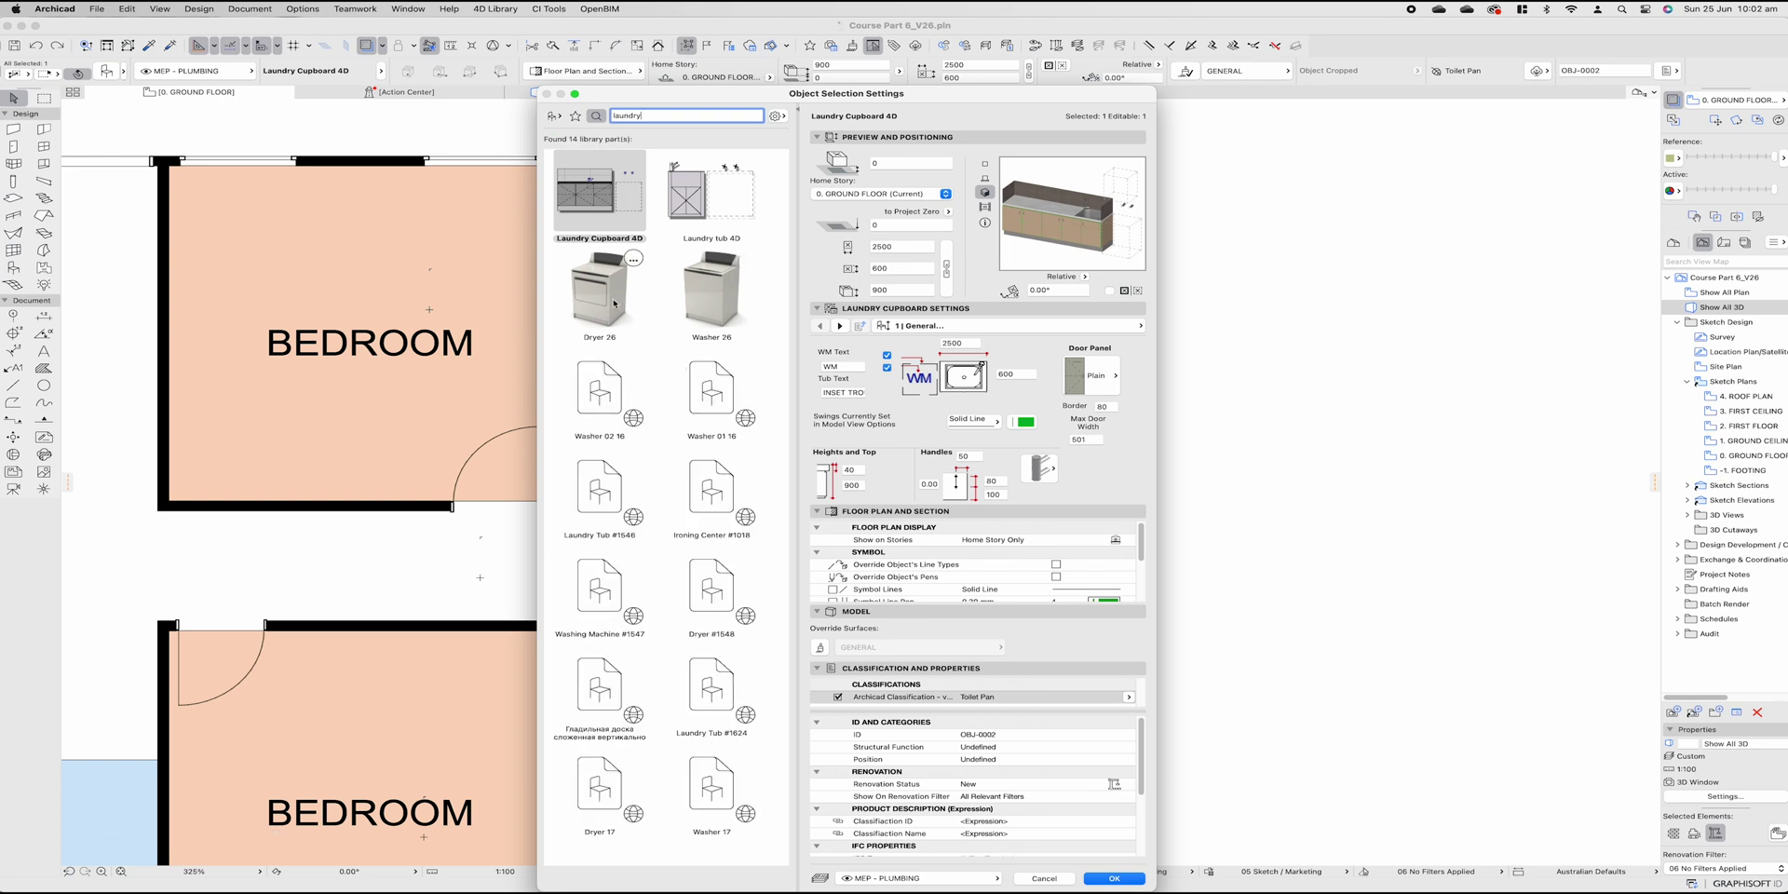
pyautogui.click(704, 297)
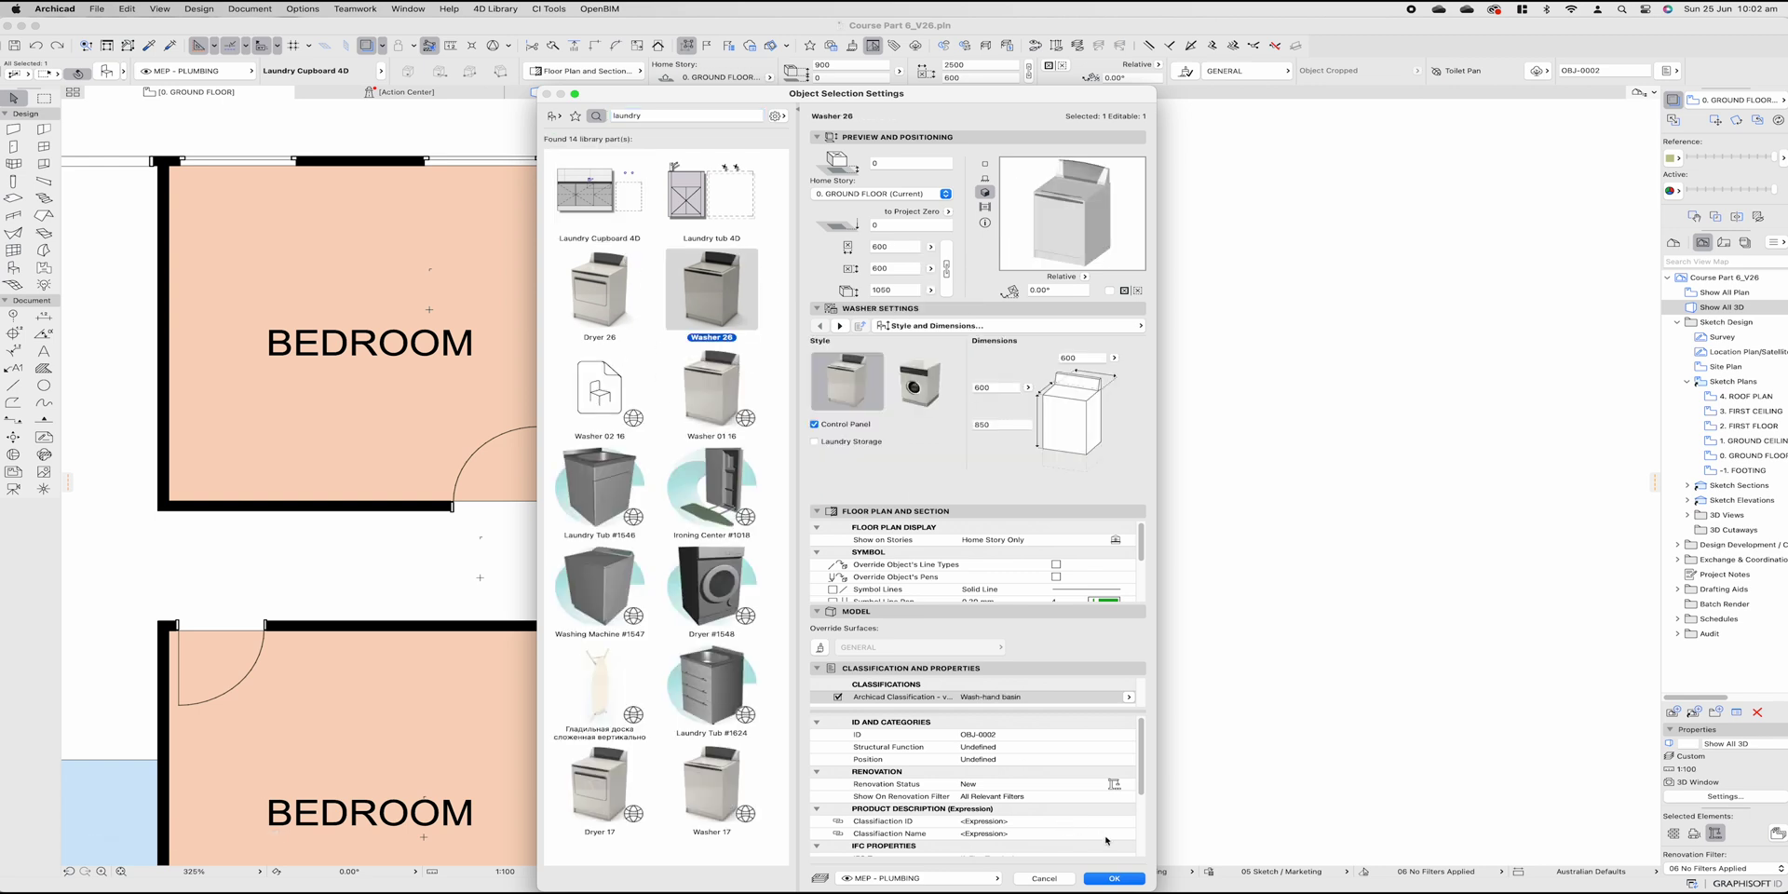
pyautogui.click(956, 408)
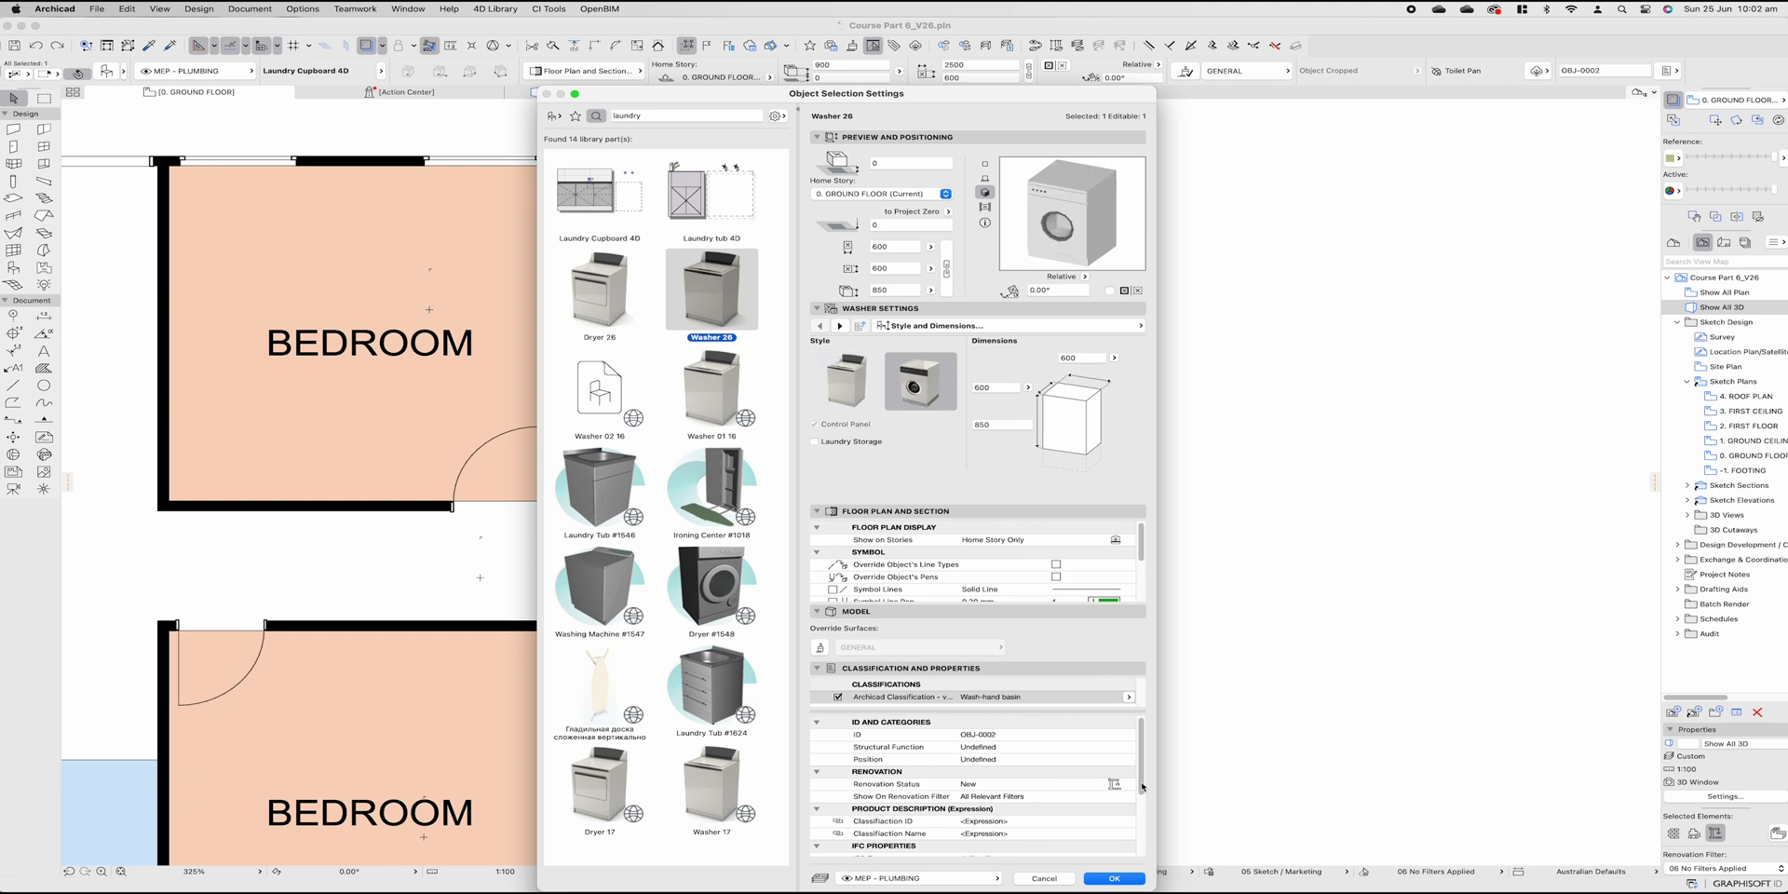
pyautogui.click(1118, 881)
# Step: Move the washer to the top-right corner and copy it beside as a Dryer 26
pyautogui.press('super+d')
pyautogui.click(589, 263)
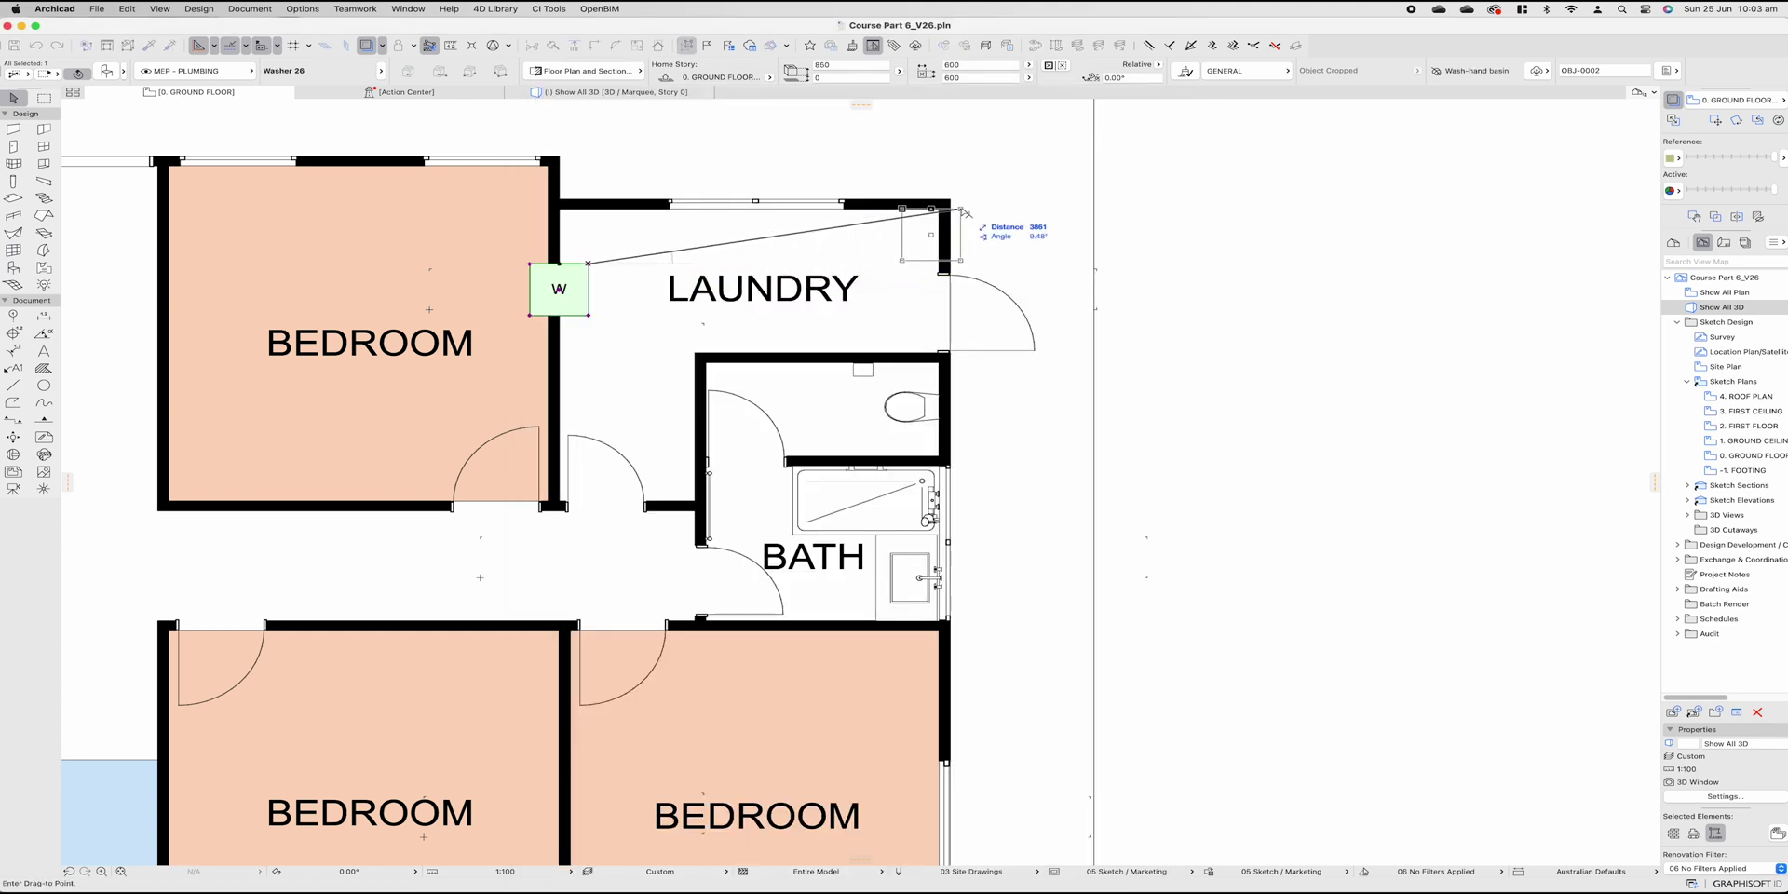
pyautogui.click(939, 208)
pyautogui.press('shift+super+d')
pyautogui.click(939, 208)
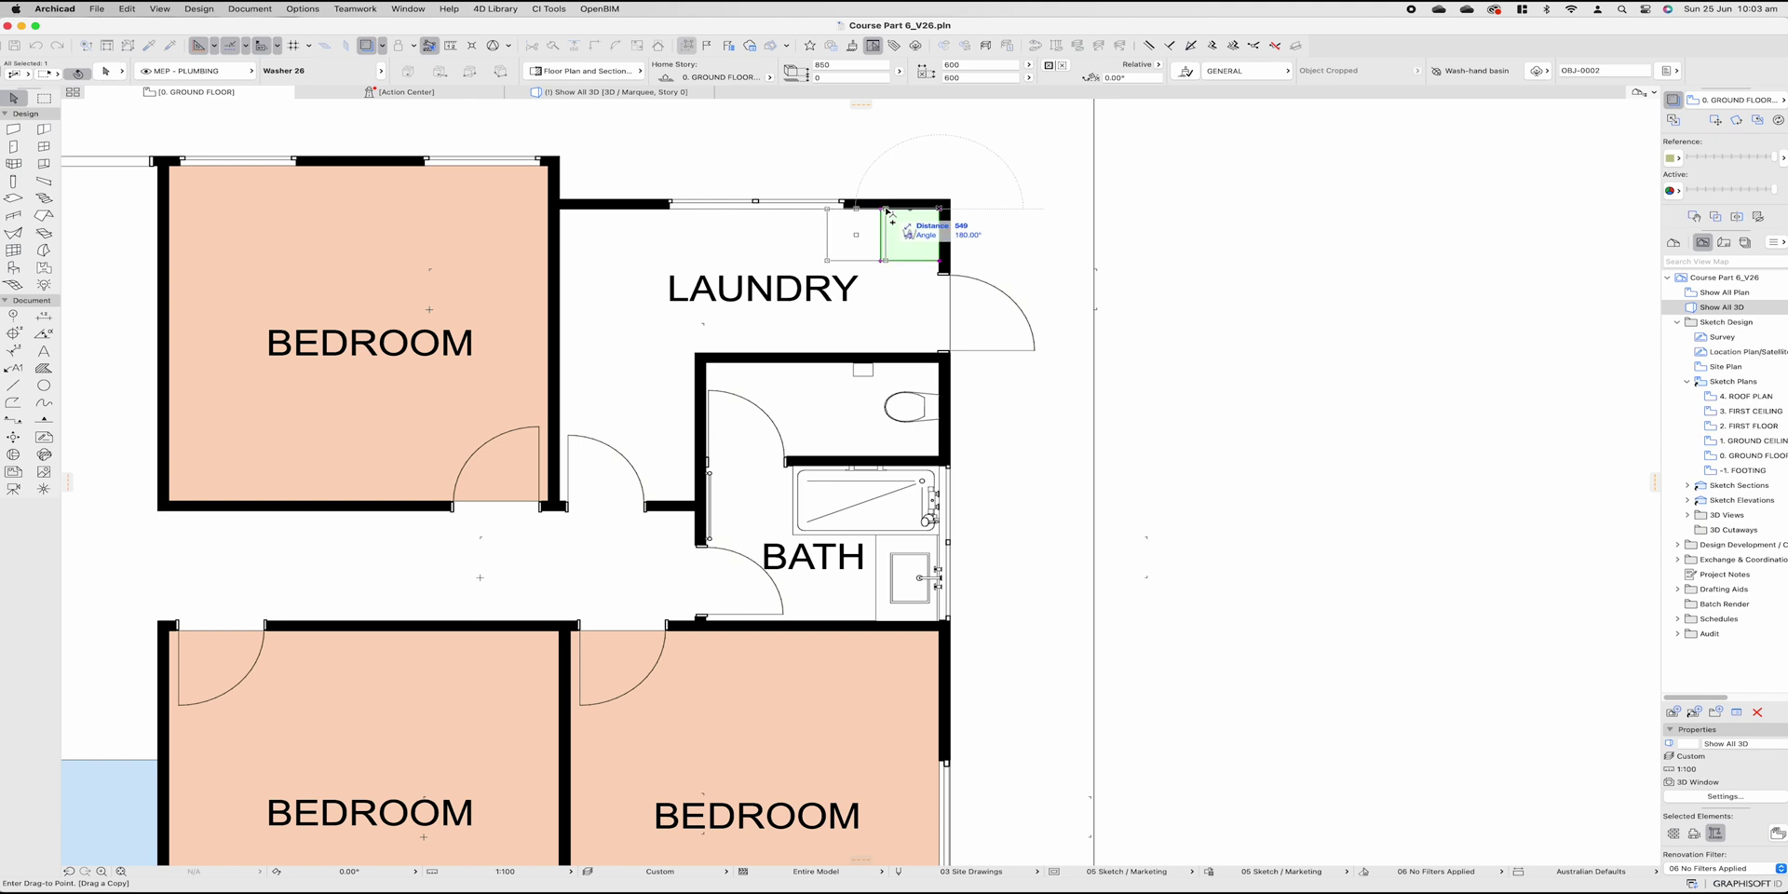
pyautogui.click(884, 209)
pyautogui.press('super+t')
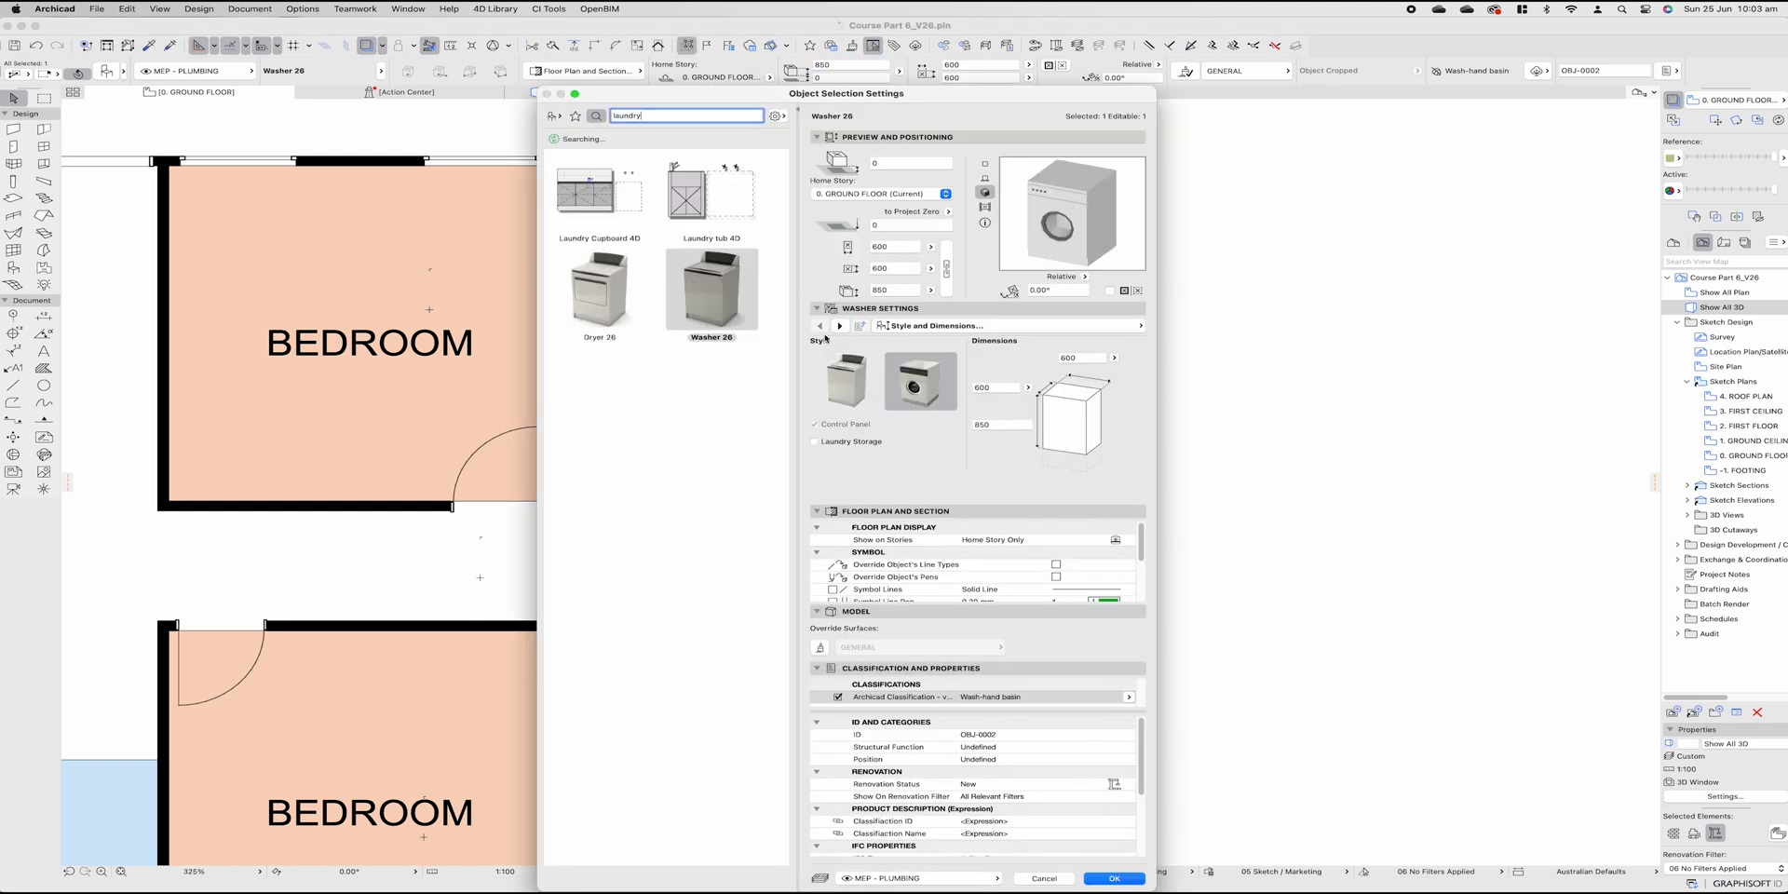
pyautogui.click(614, 293)
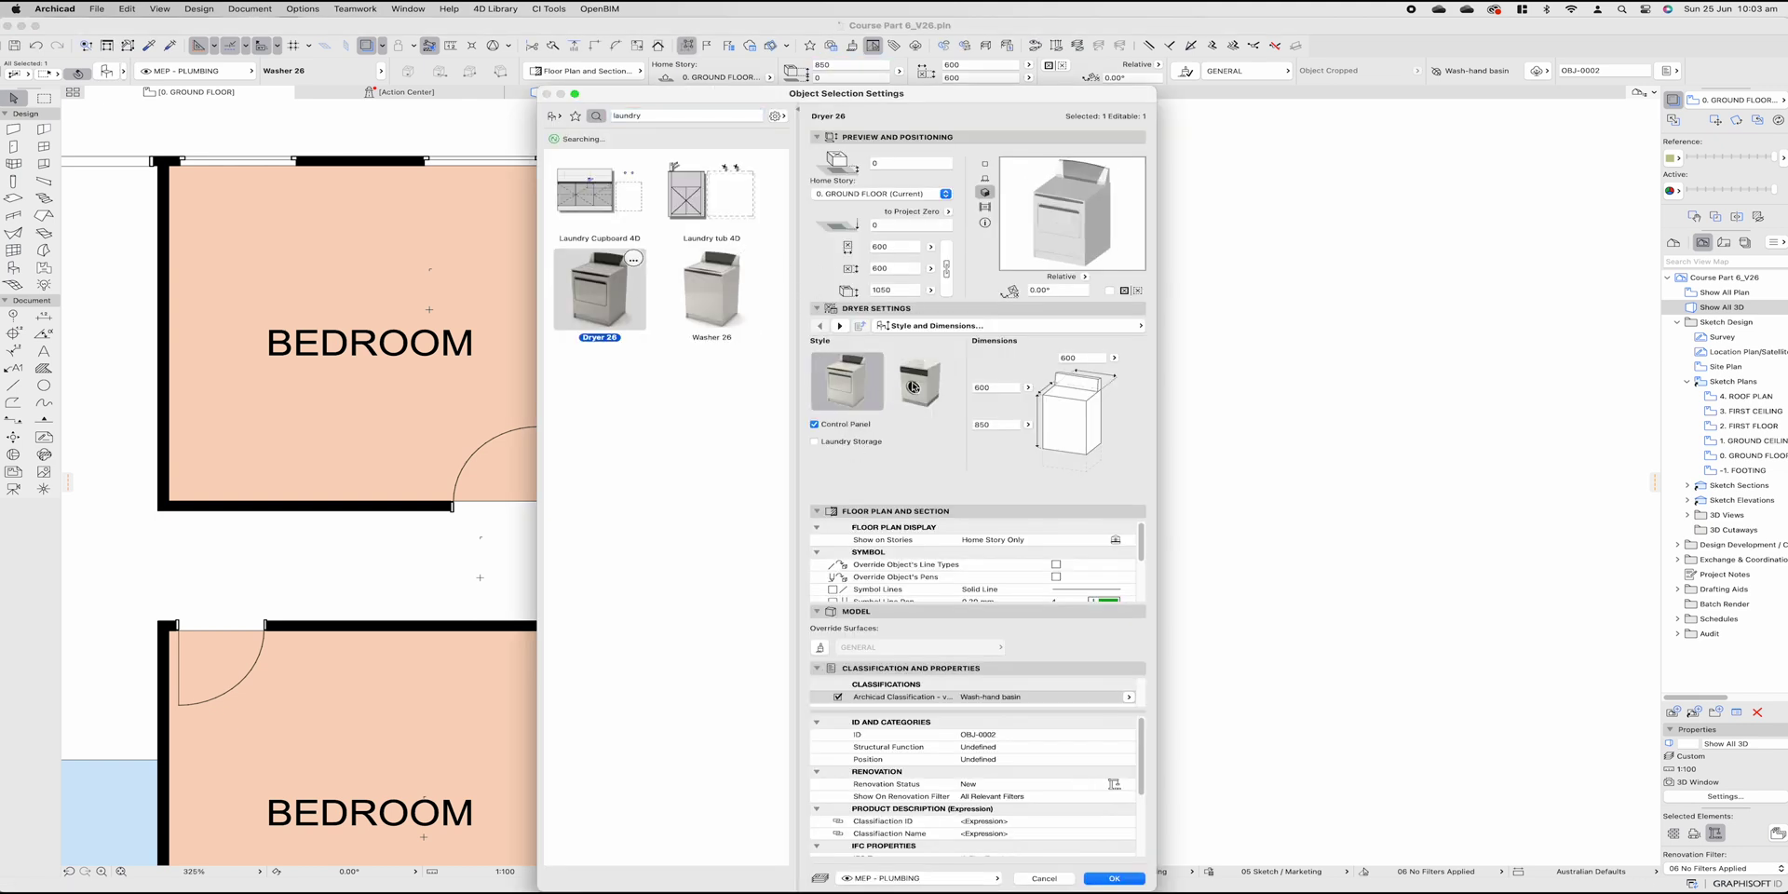
pyautogui.click(1127, 881)
pyautogui.press('Escape')
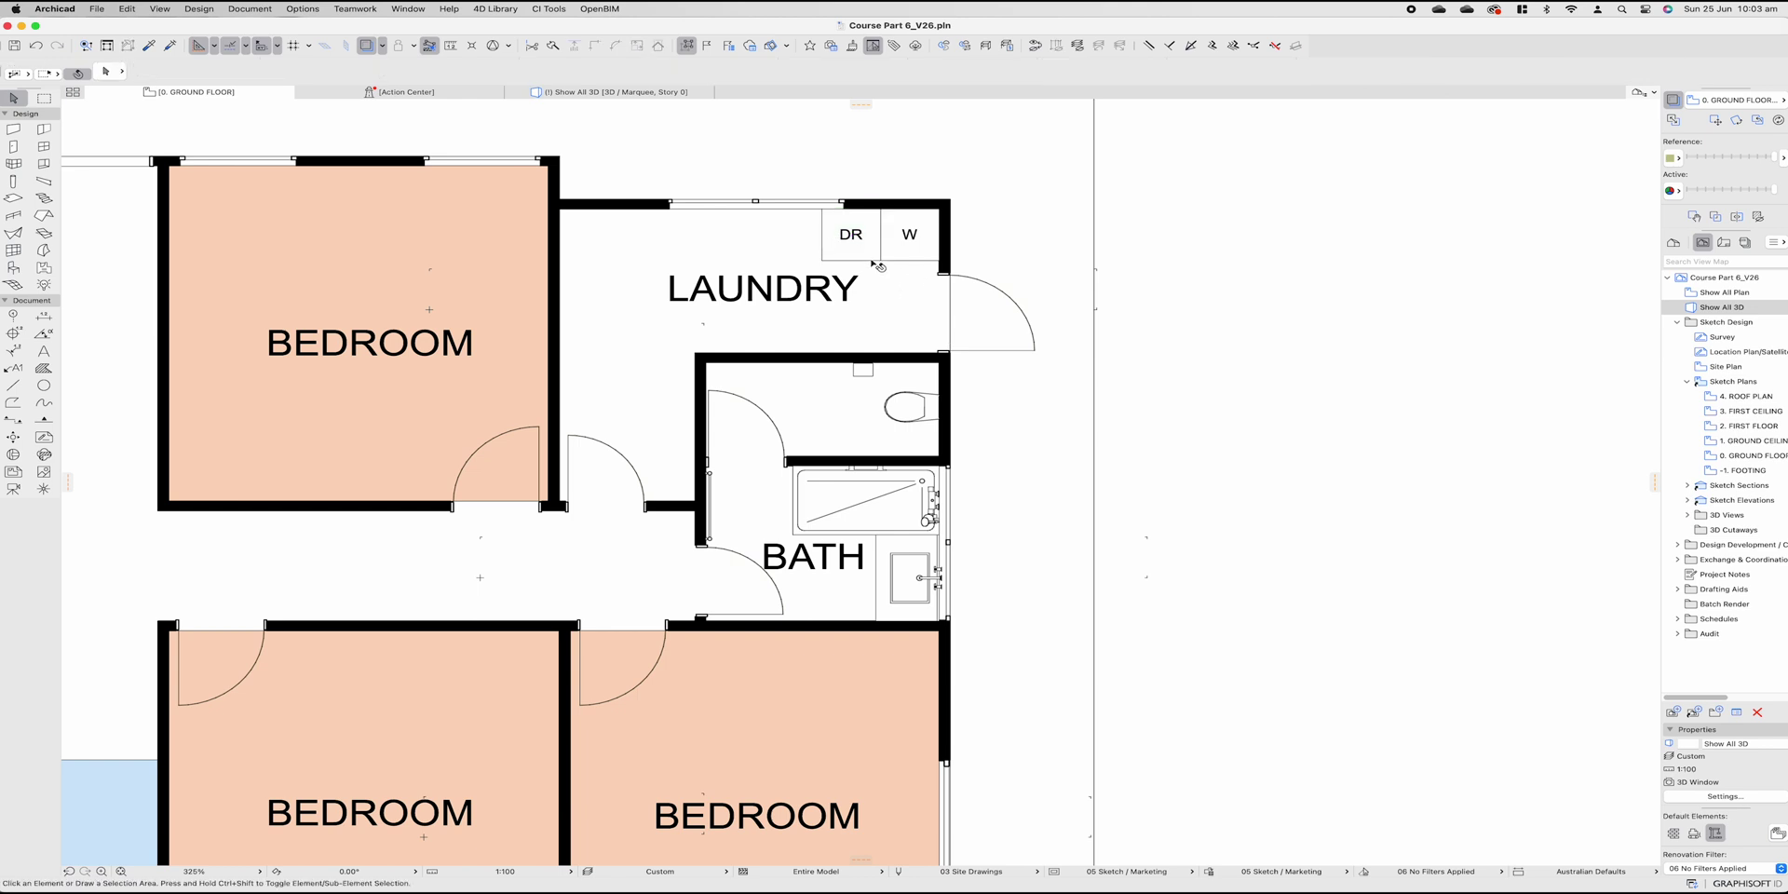
# Step: From Kitchen Cabinets 26, choose Base Cabinet Block 26 and put it on the Furniture - Fixed layer
pyautogui.click(871, 250)
pyautogui.press('super+t')
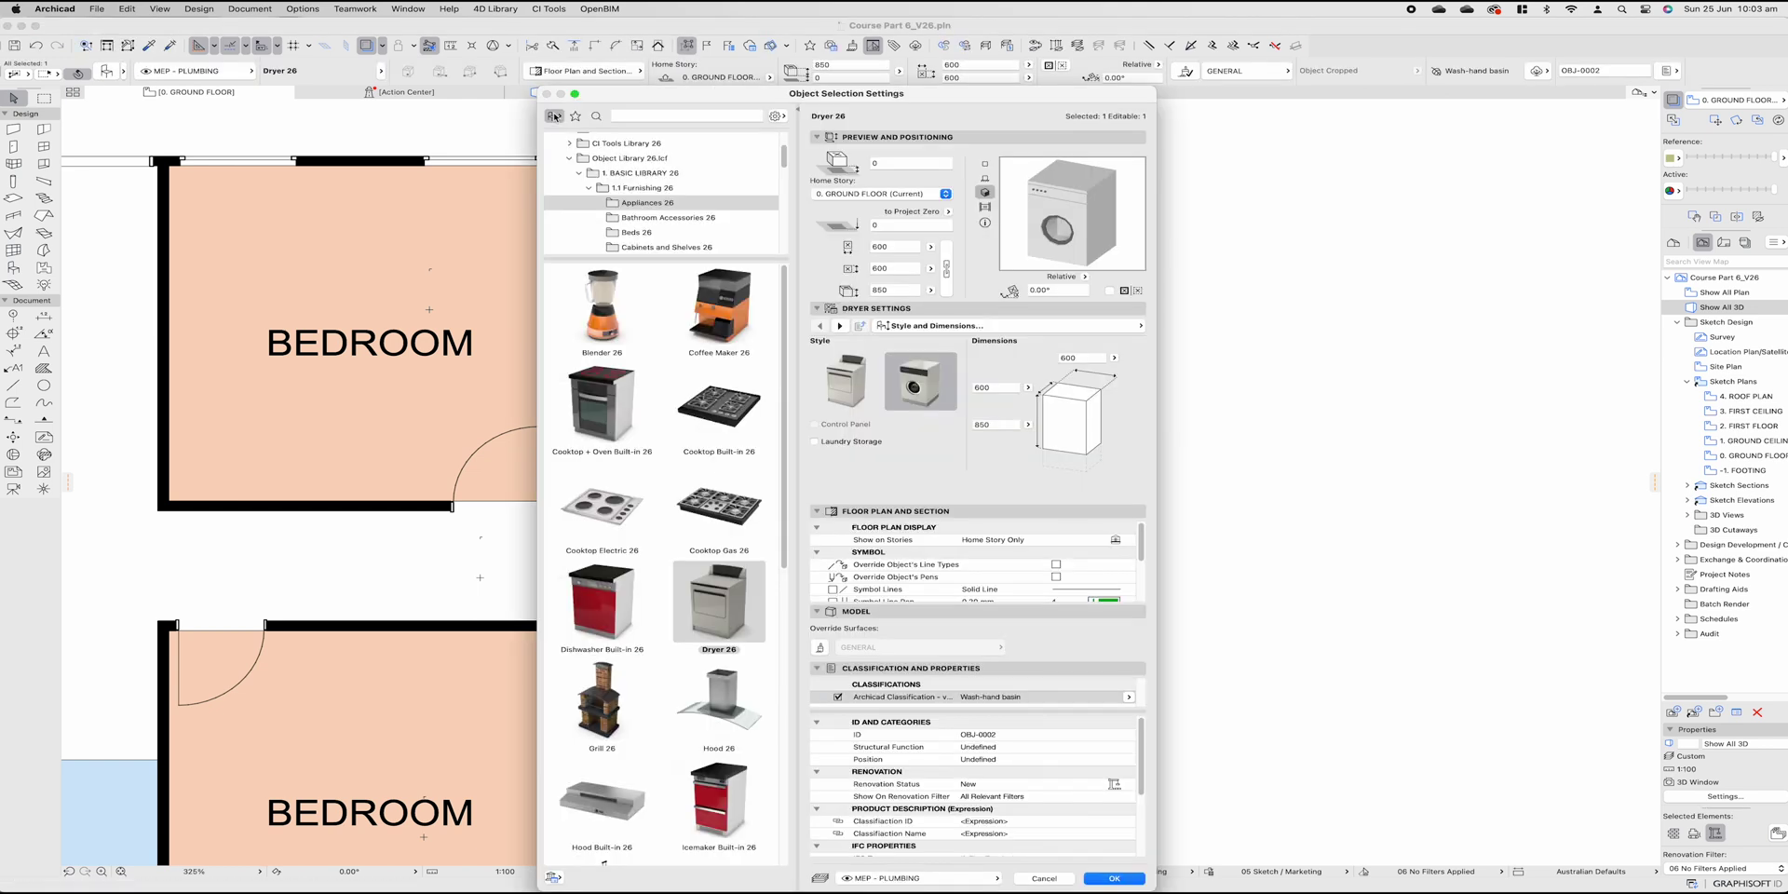
pyautogui.scroll(-1, 652, 196)
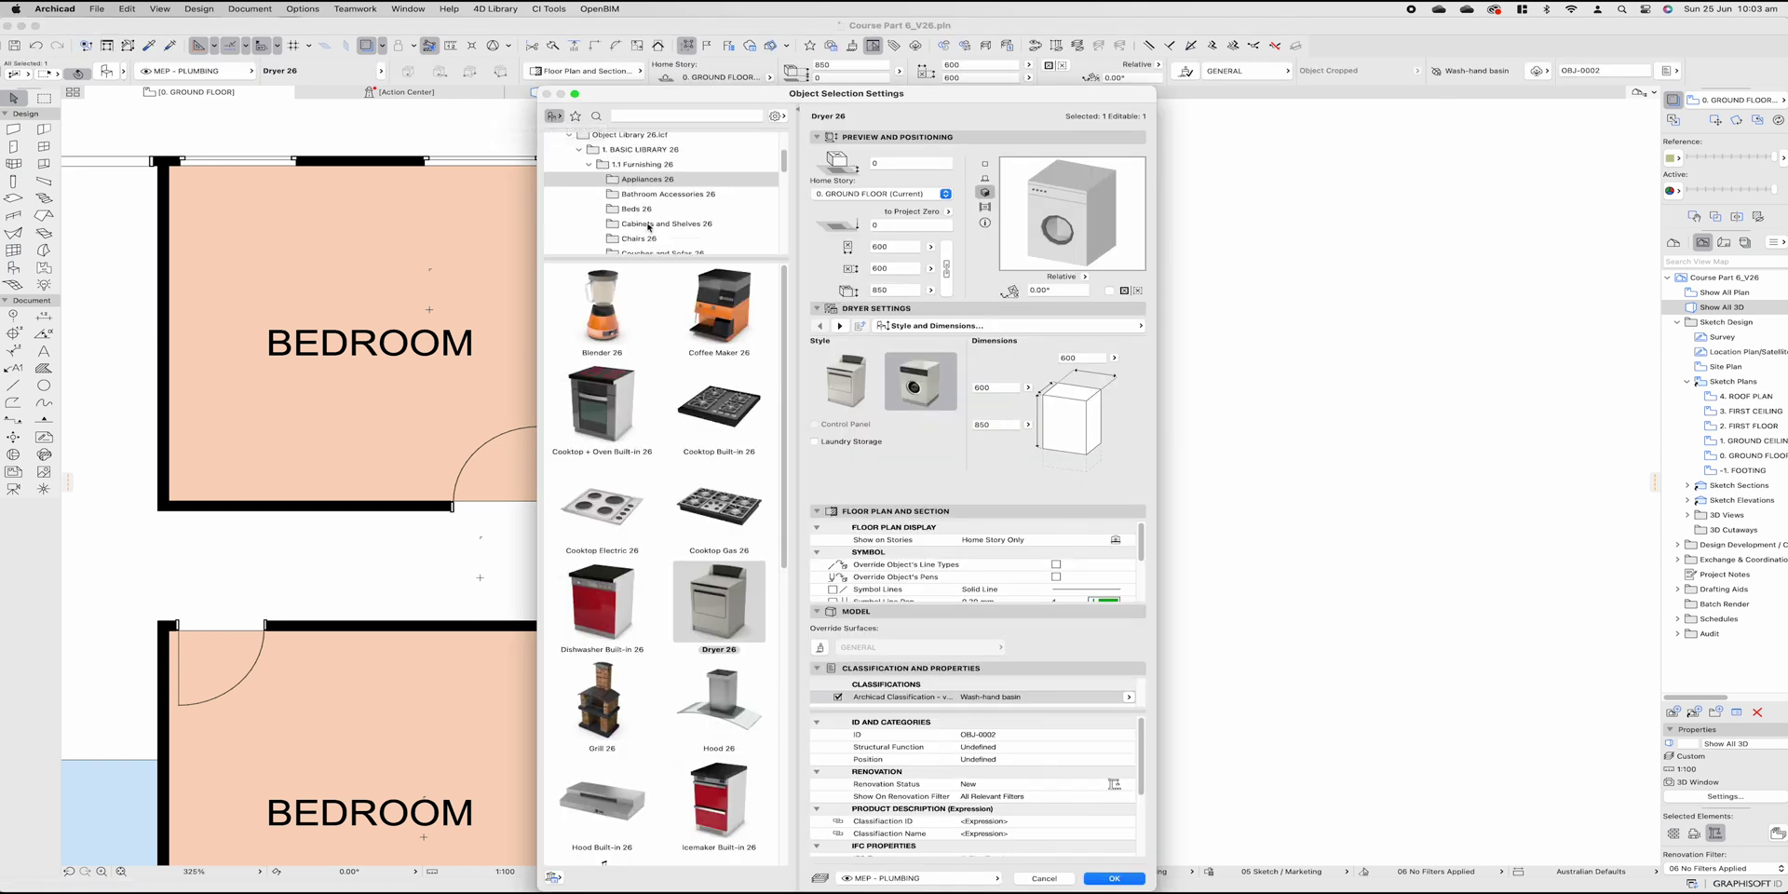
pyautogui.click(645, 223)
pyautogui.scroll(-3, 675, 186)
pyautogui.click(675, 177)
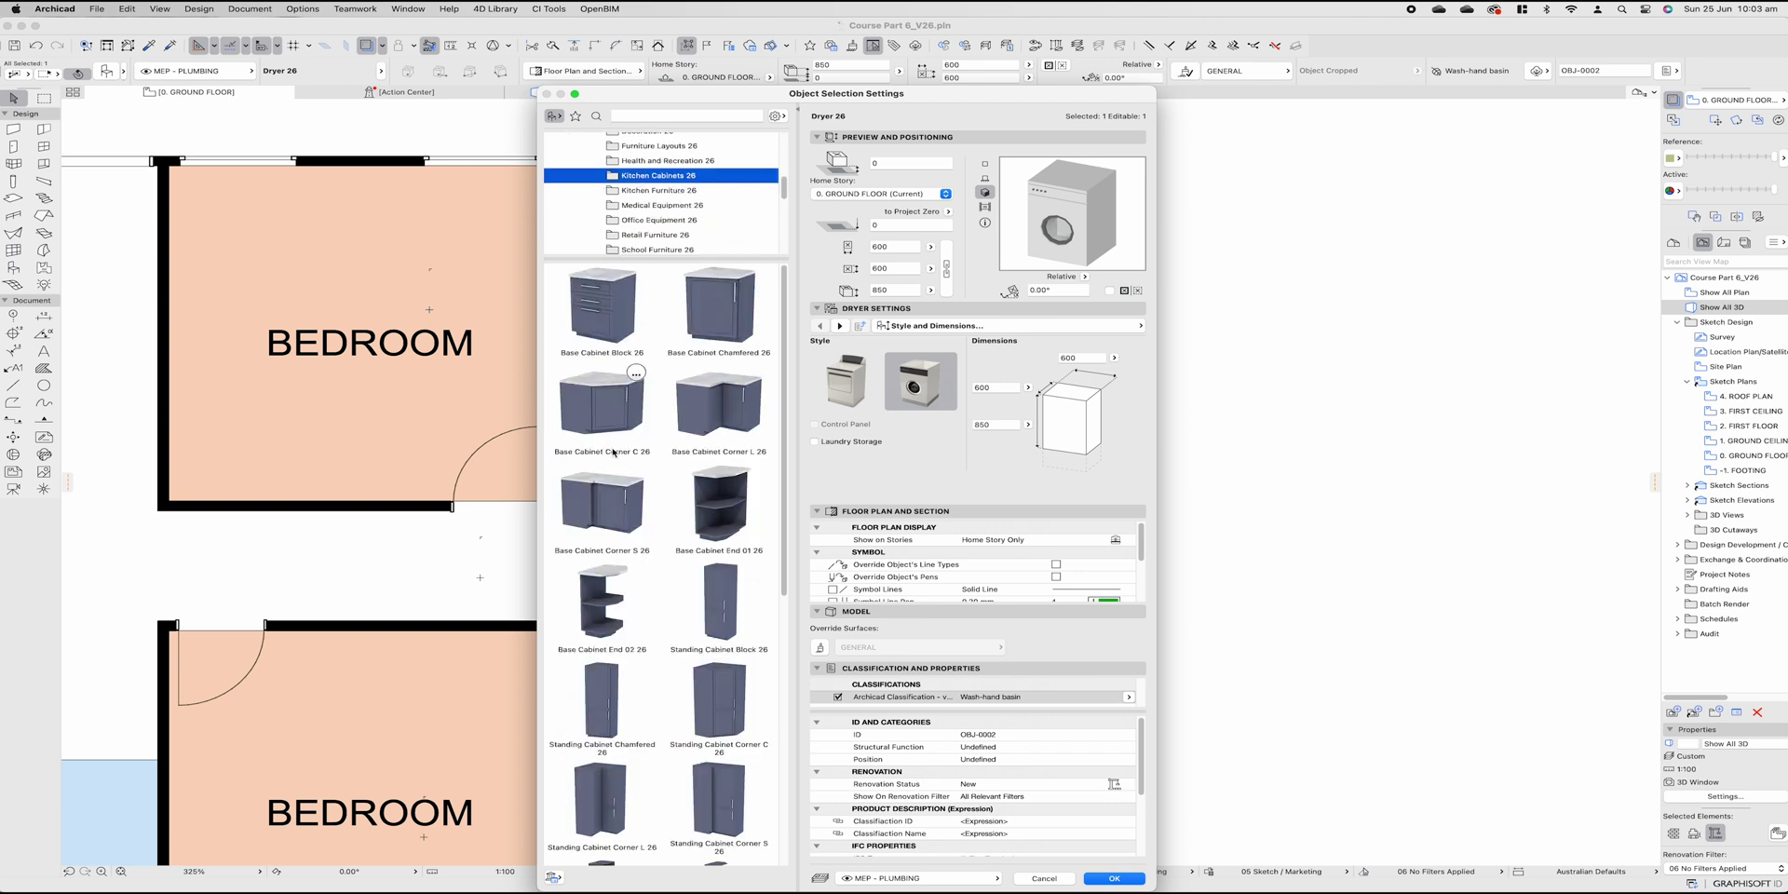
pyautogui.scroll(-2, 698, 457)
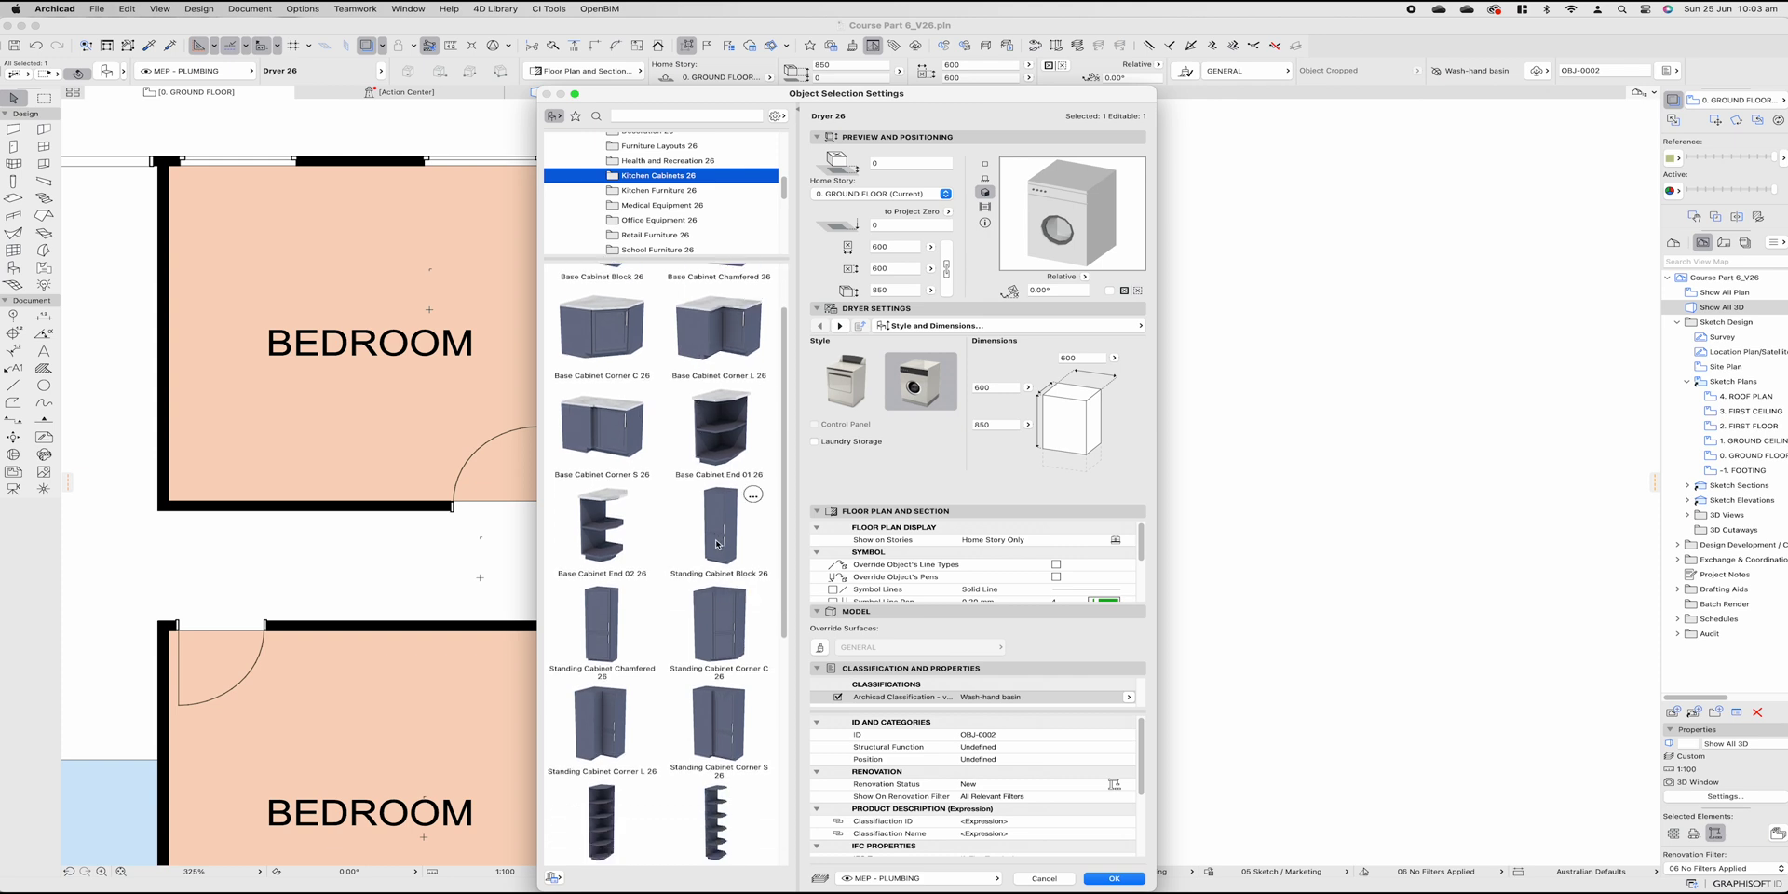
pyautogui.scroll(2, 715, 540)
pyautogui.click(719, 307)
pyautogui.click(612, 324)
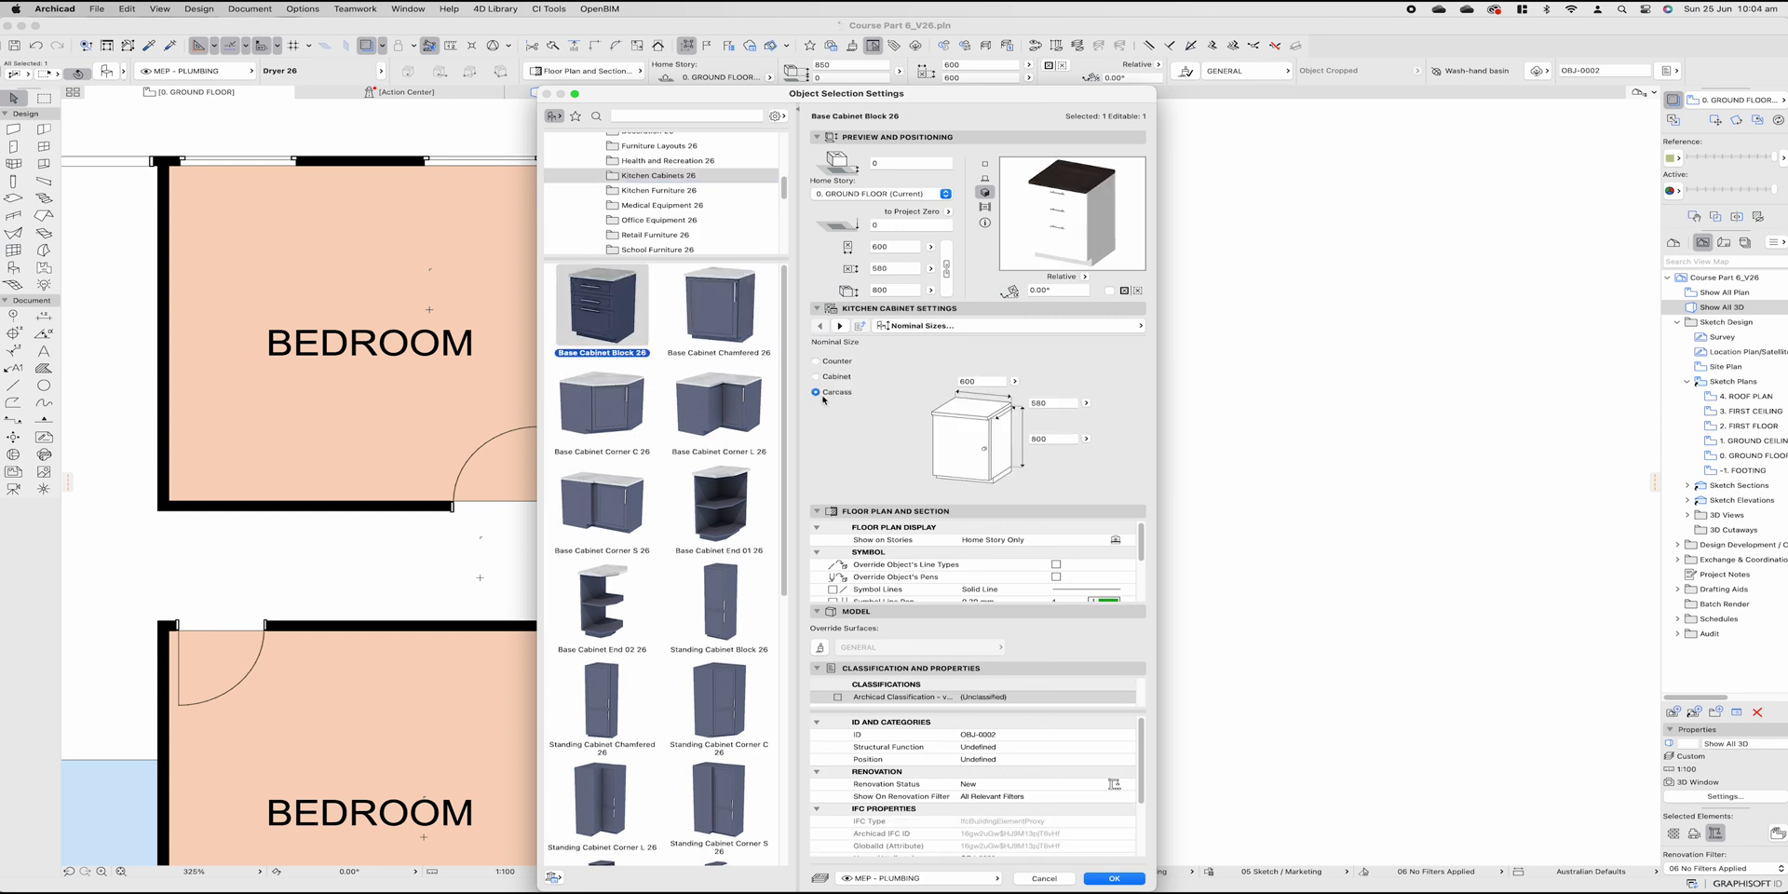
pyautogui.click(945, 879)
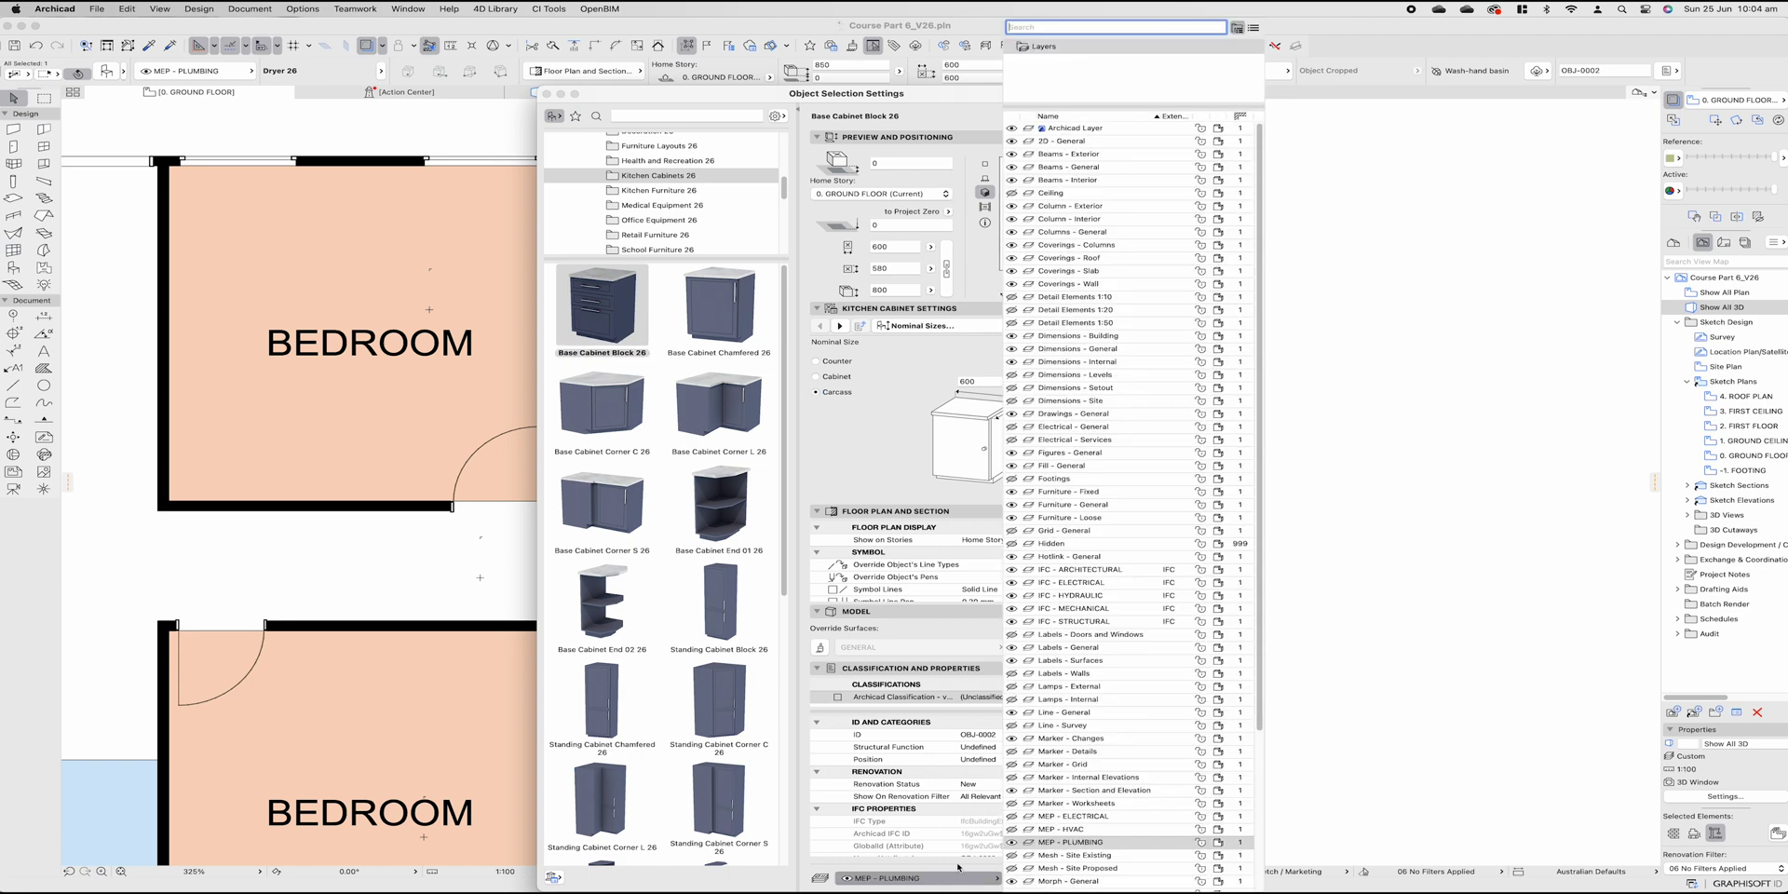
pyautogui.click(1071, 490)
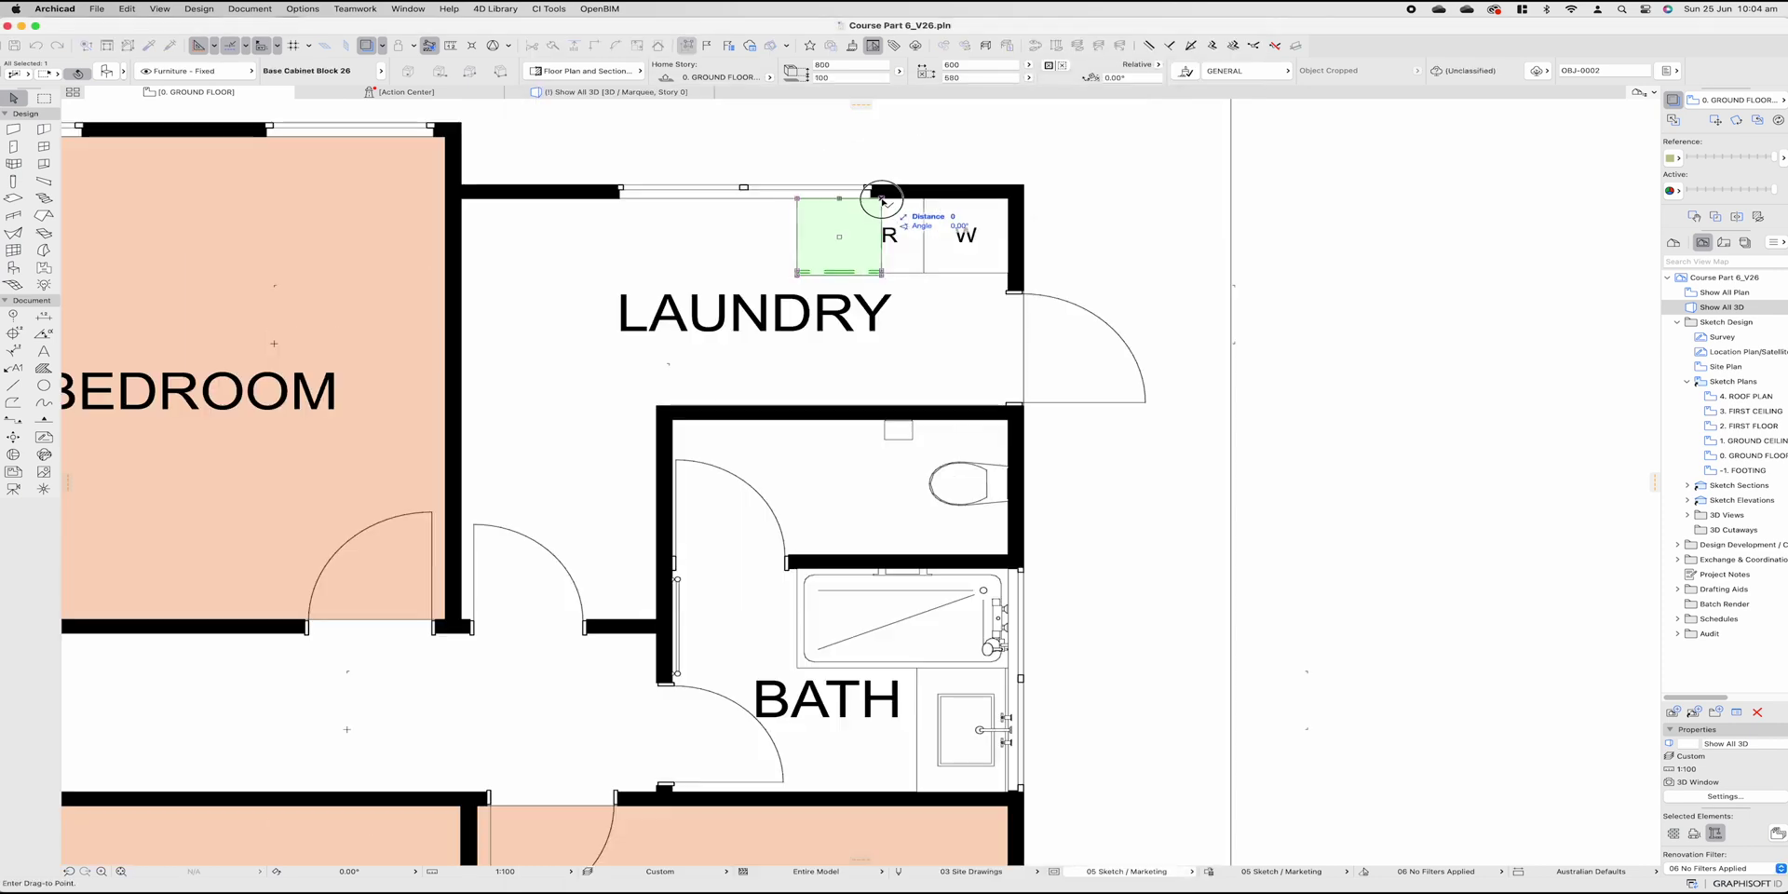
# Step: Place the base cabinet left of the dryer, copy it along the top wall, and stretch the end one to the left wall
pyautogui.moveTo(885, 198); pyautogui.dragTo(834, 198)
pyautogui.moveTo(835, 199); pyautogui.dragTo(841, 201)
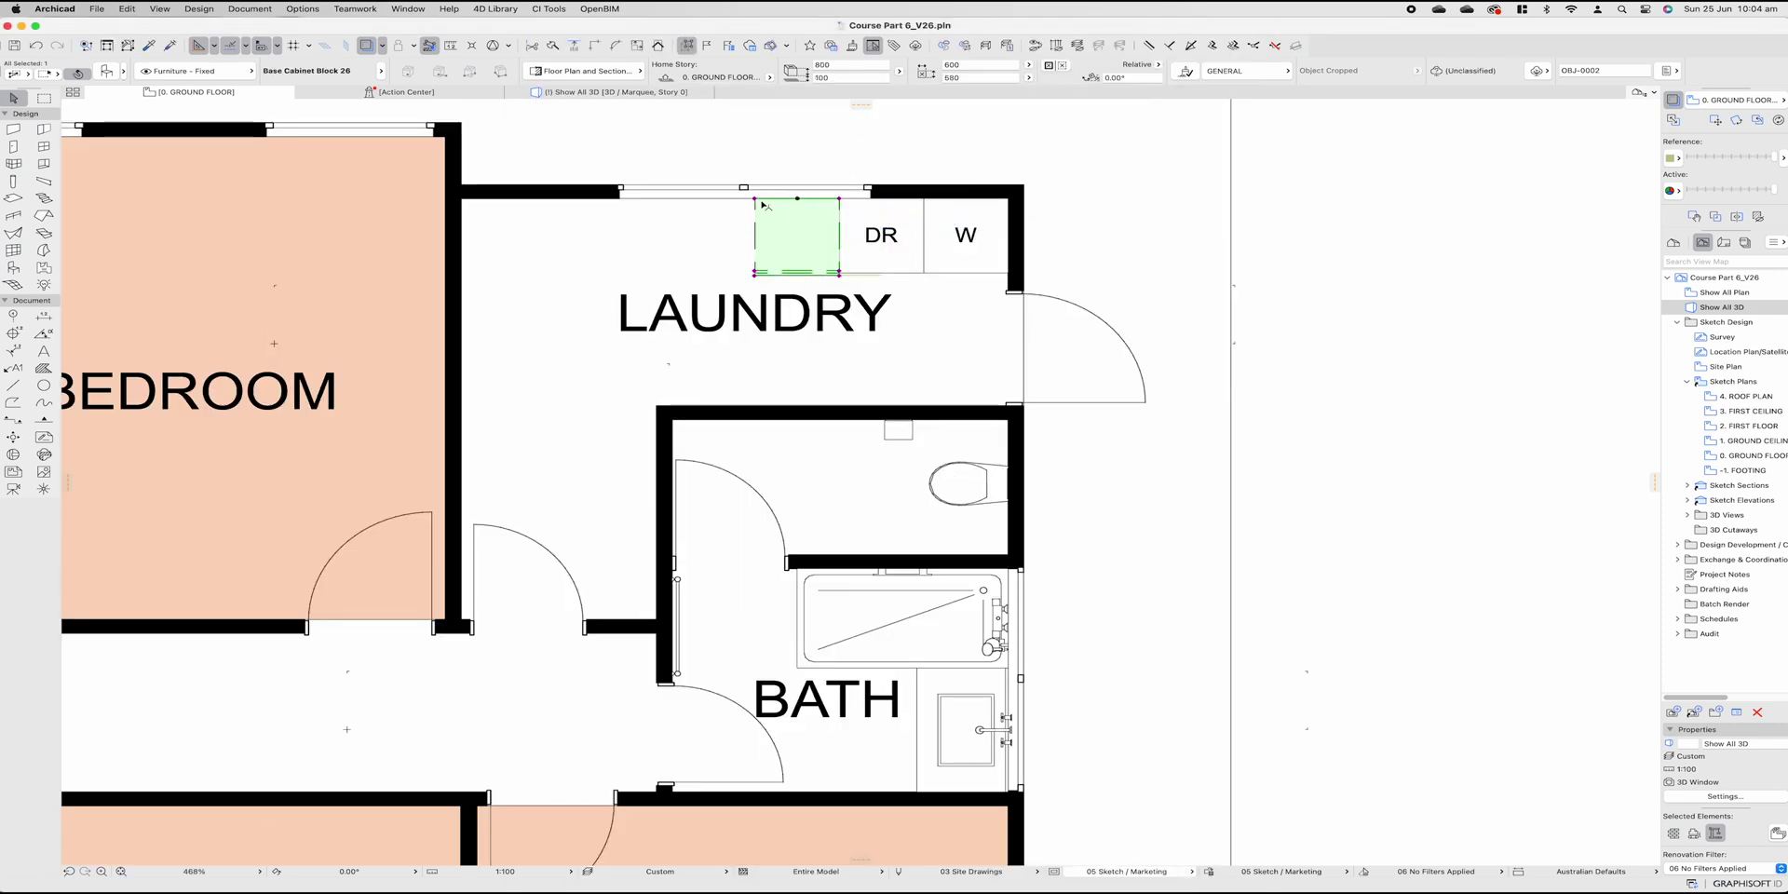
pyautogui.click(751, 274)
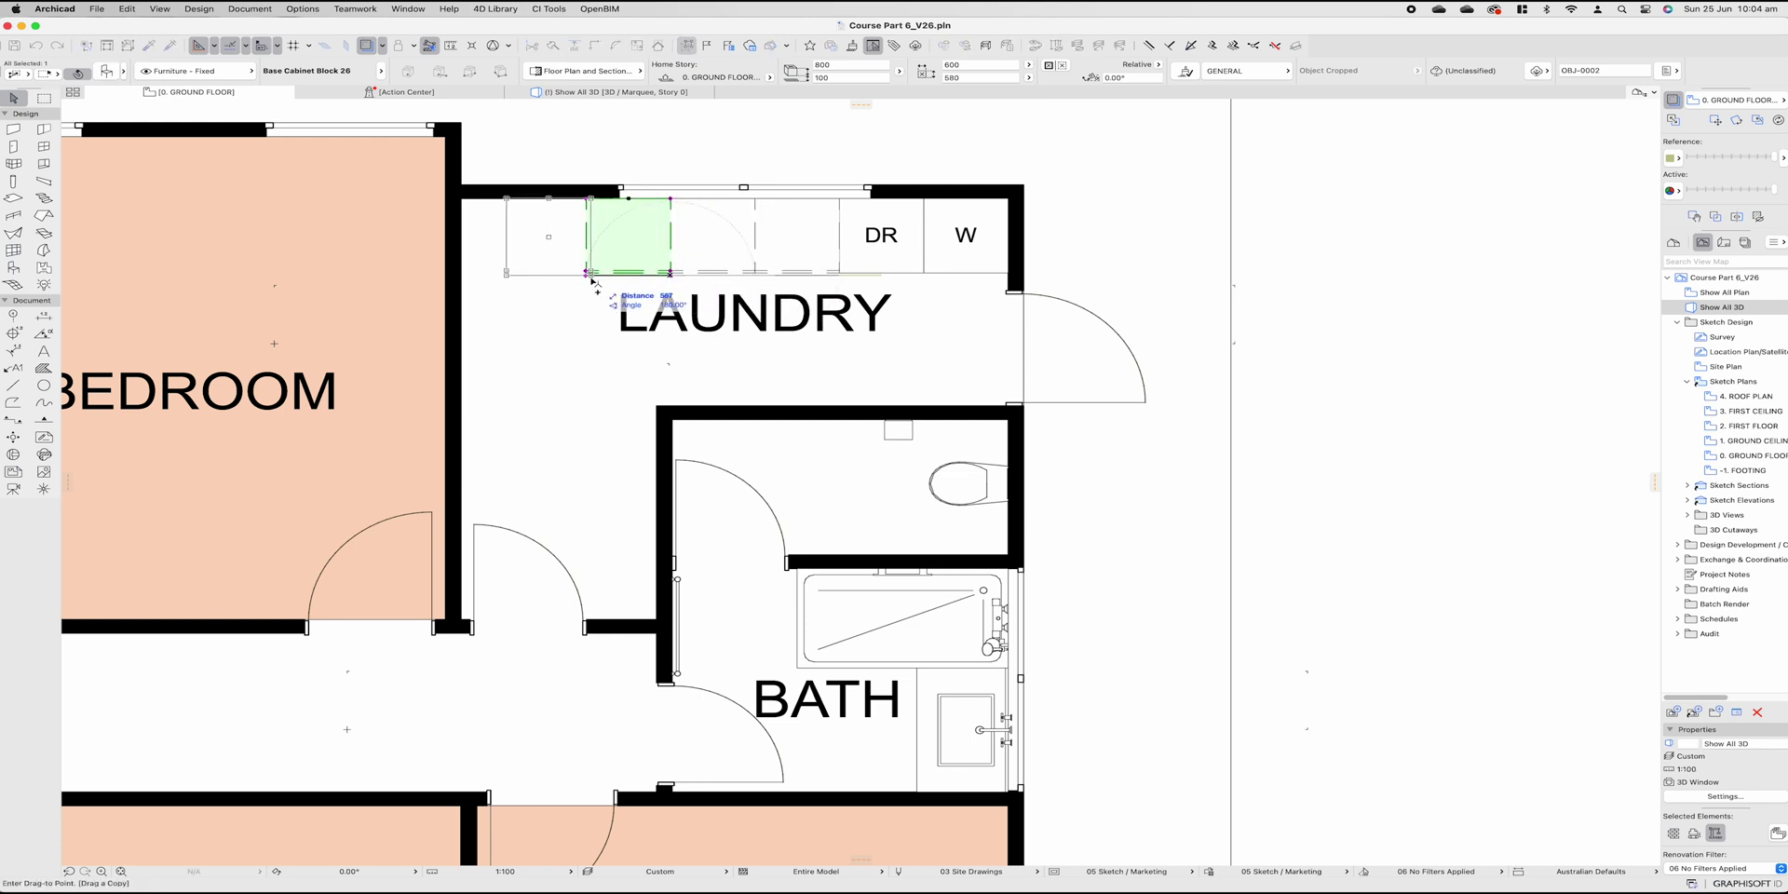
pyautogui.click(587, 274)
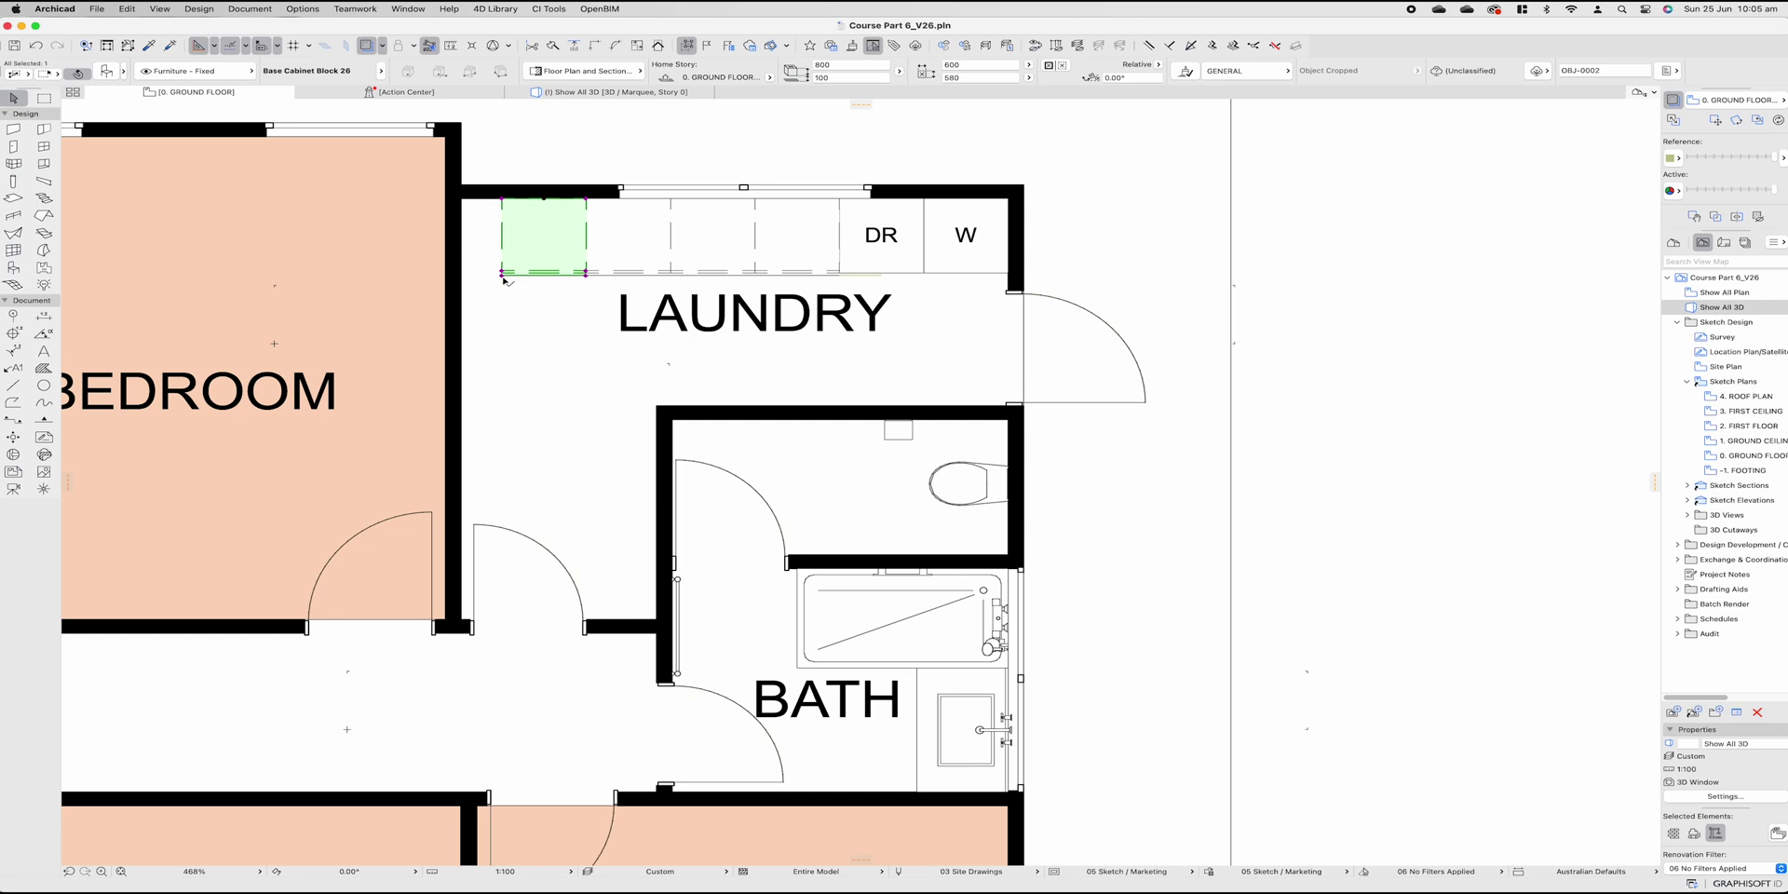
pyautogui.click(502, 276)
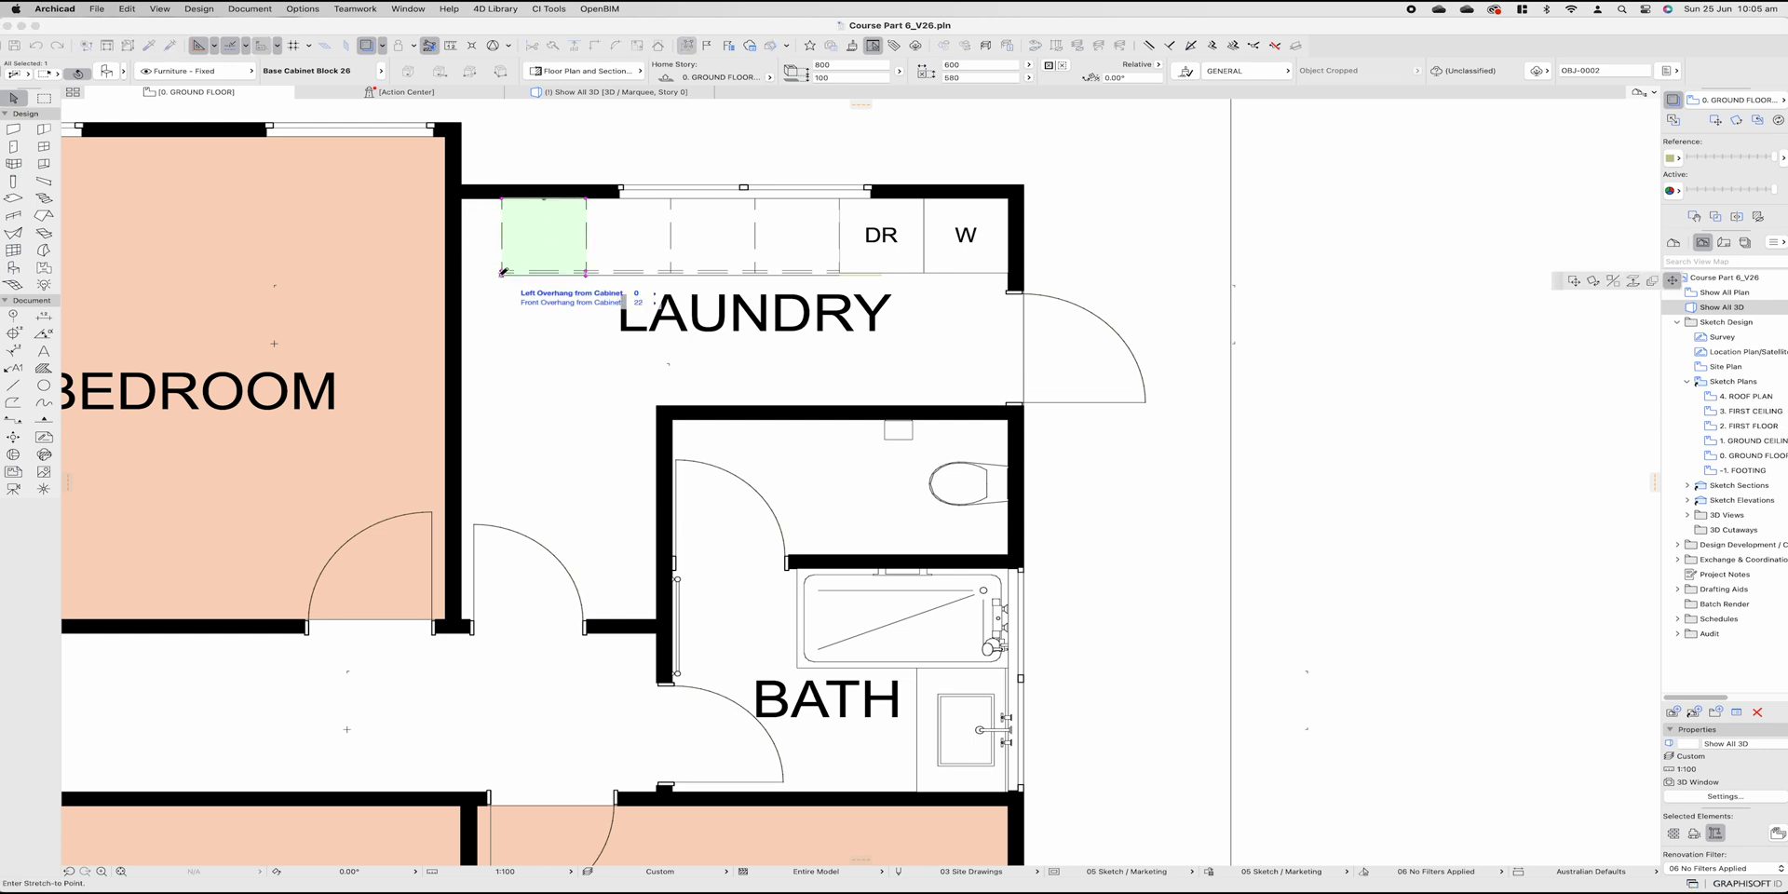
pyautogui.click(462, 275)
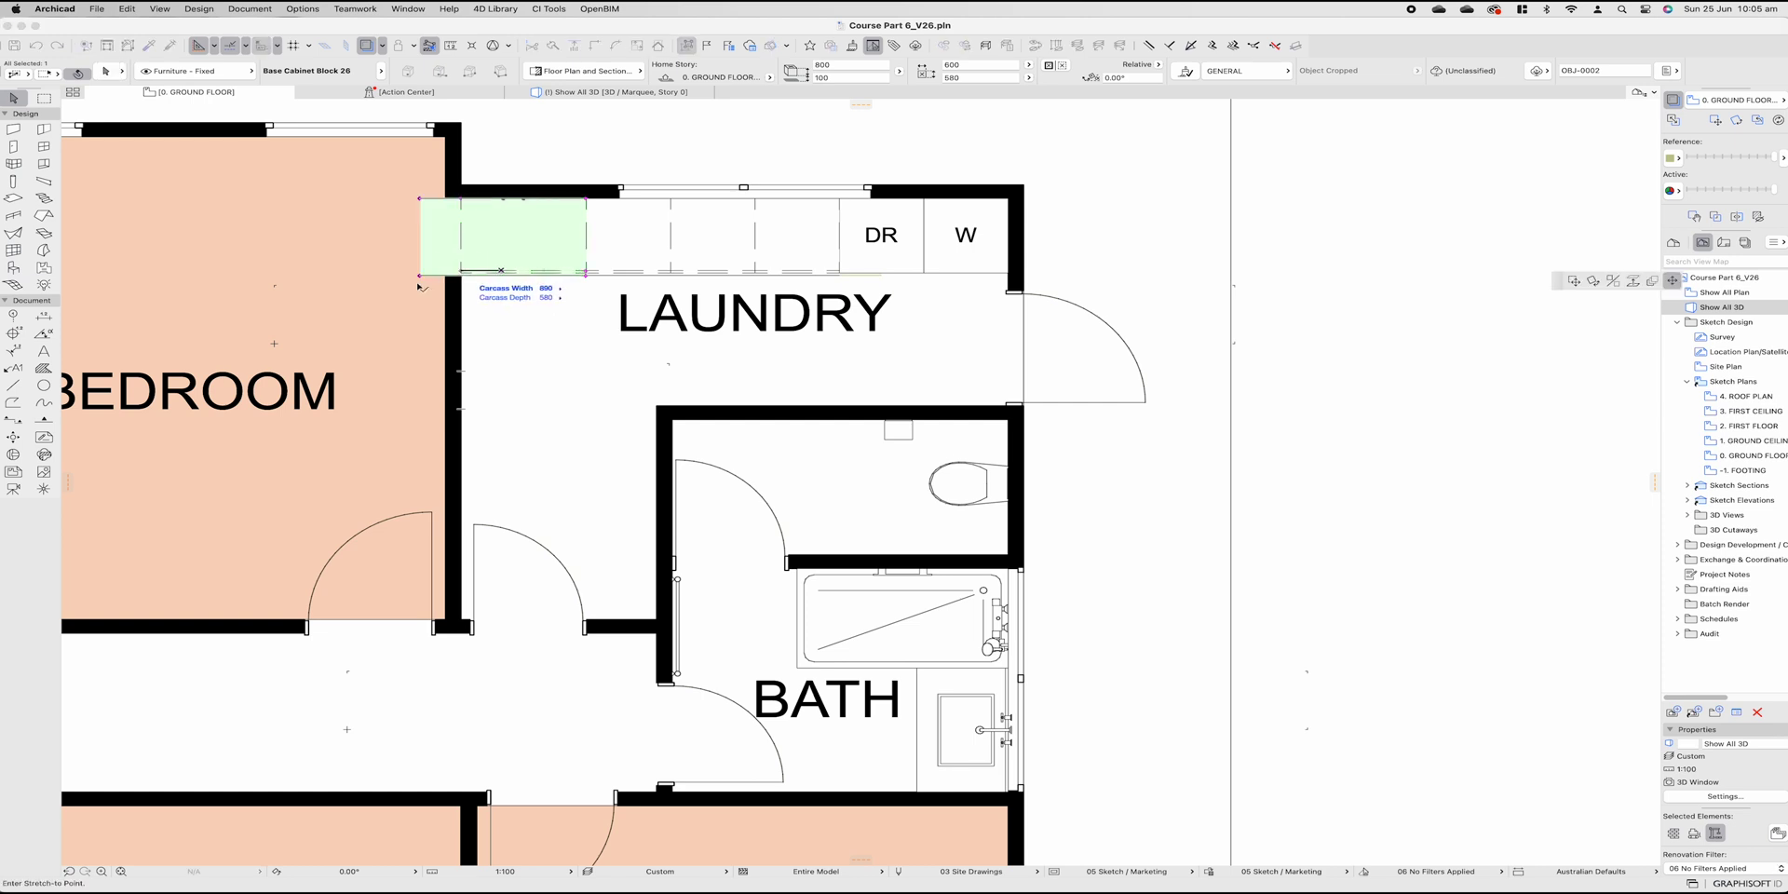
pyautogui.press('Escape')
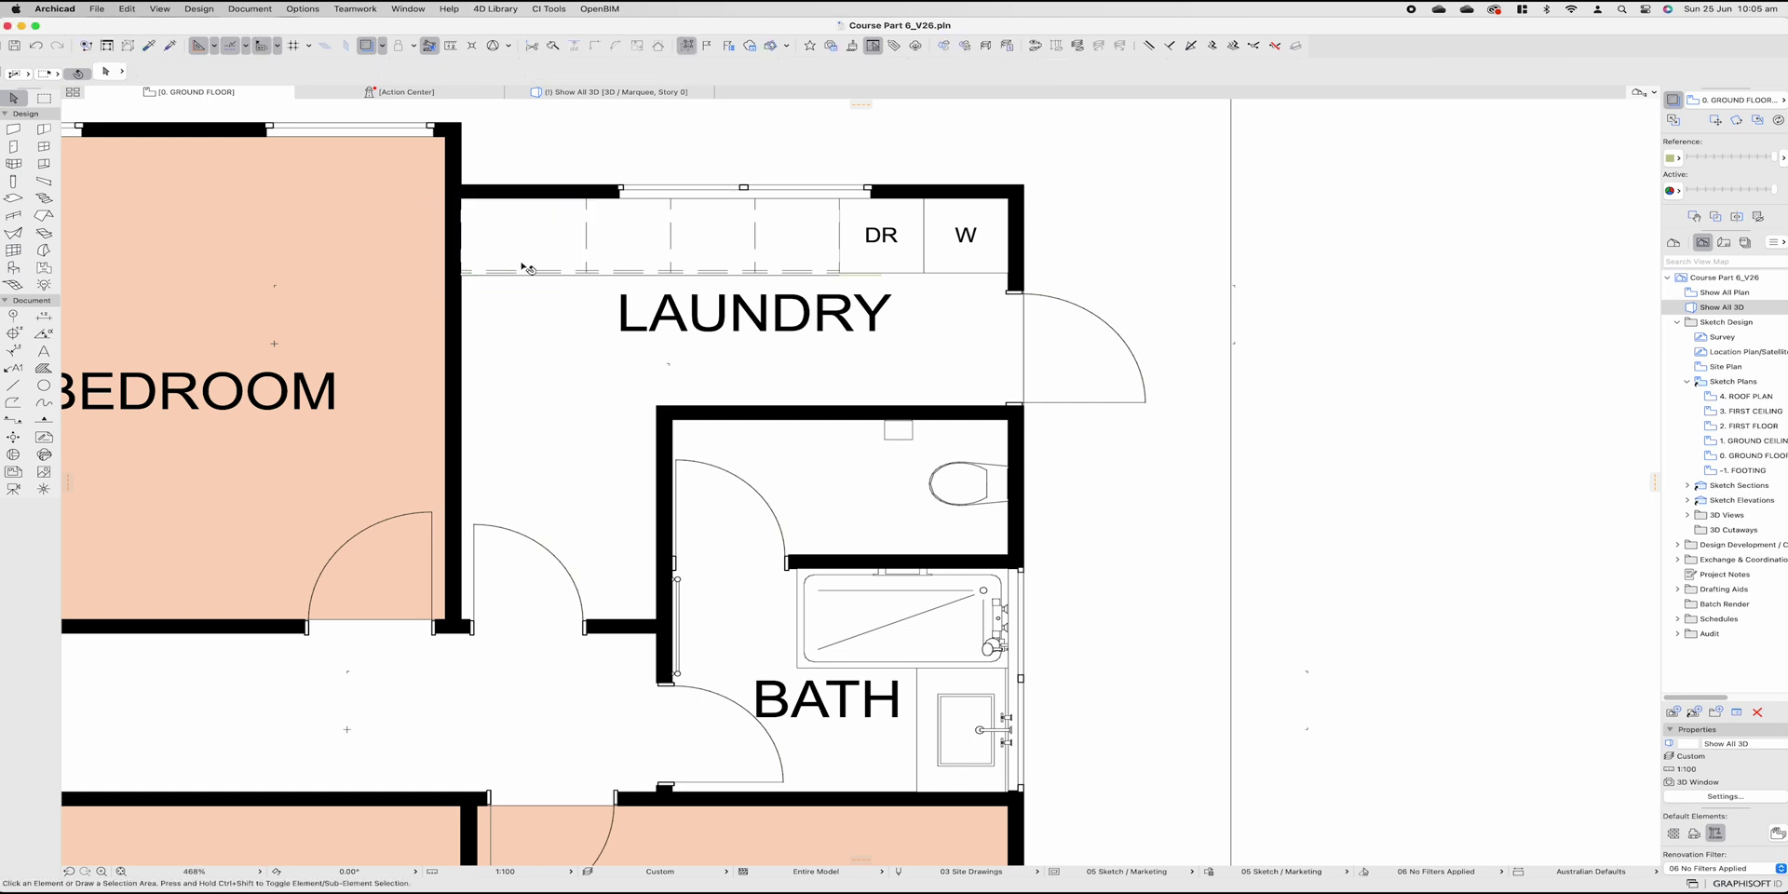
# Step: Marquee the laundry and show only that area in the 3D window
pyautogui.click(44, 100)
pyautogui.scroll(1, 885, 196)
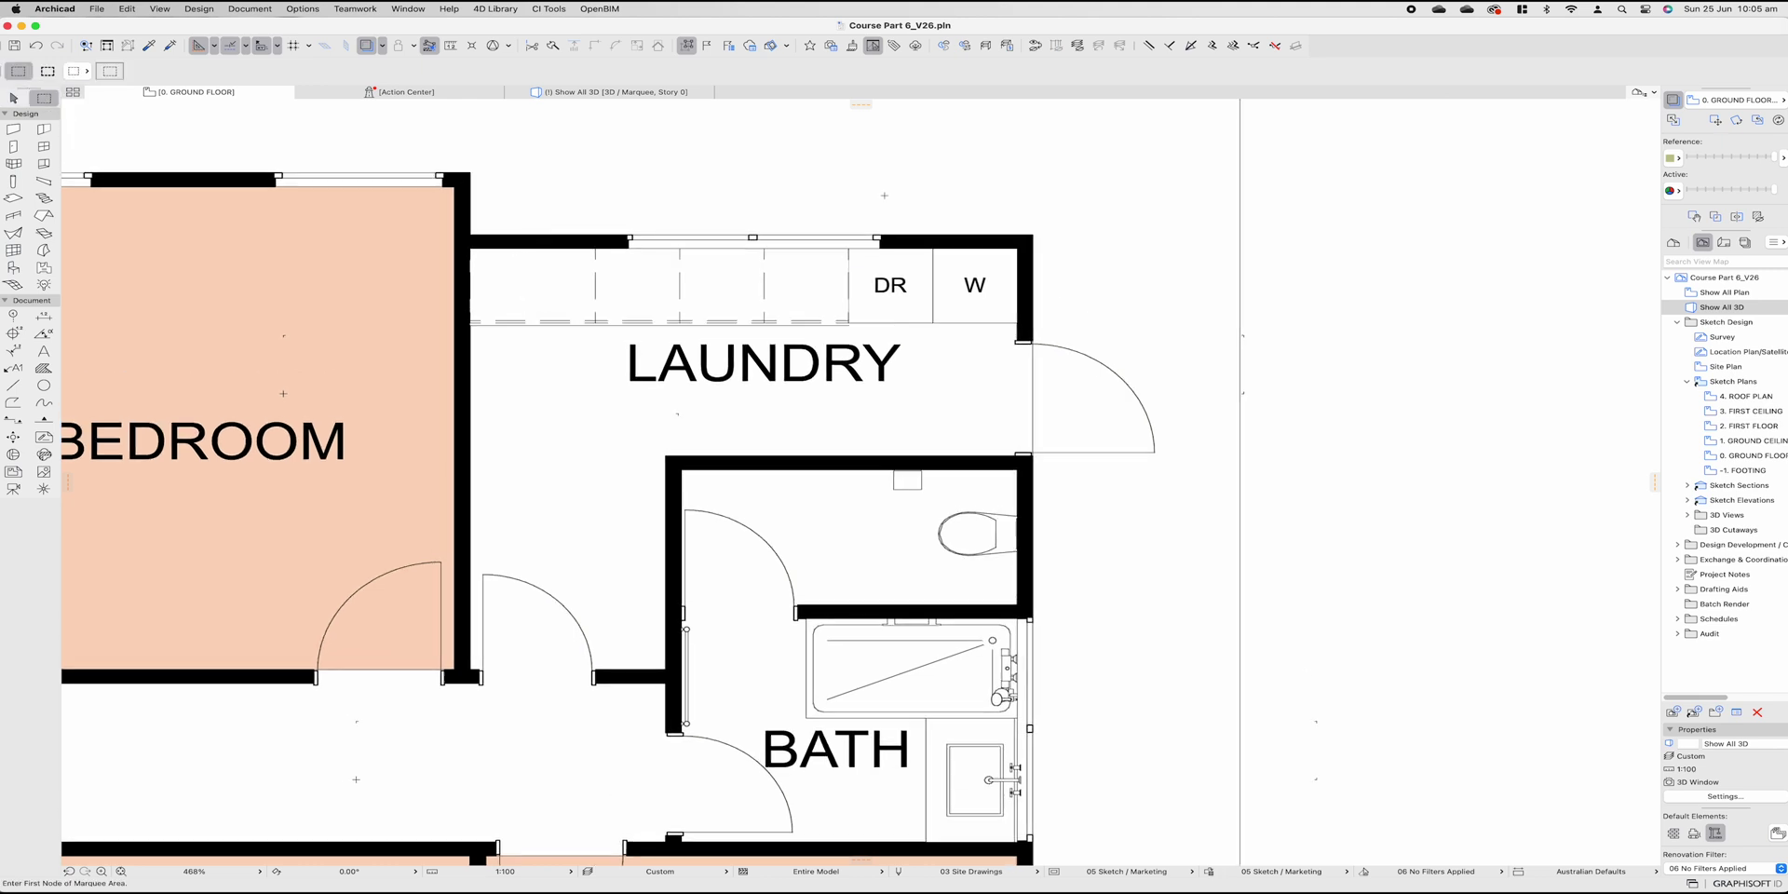
pyautogui.click(1112, 136)
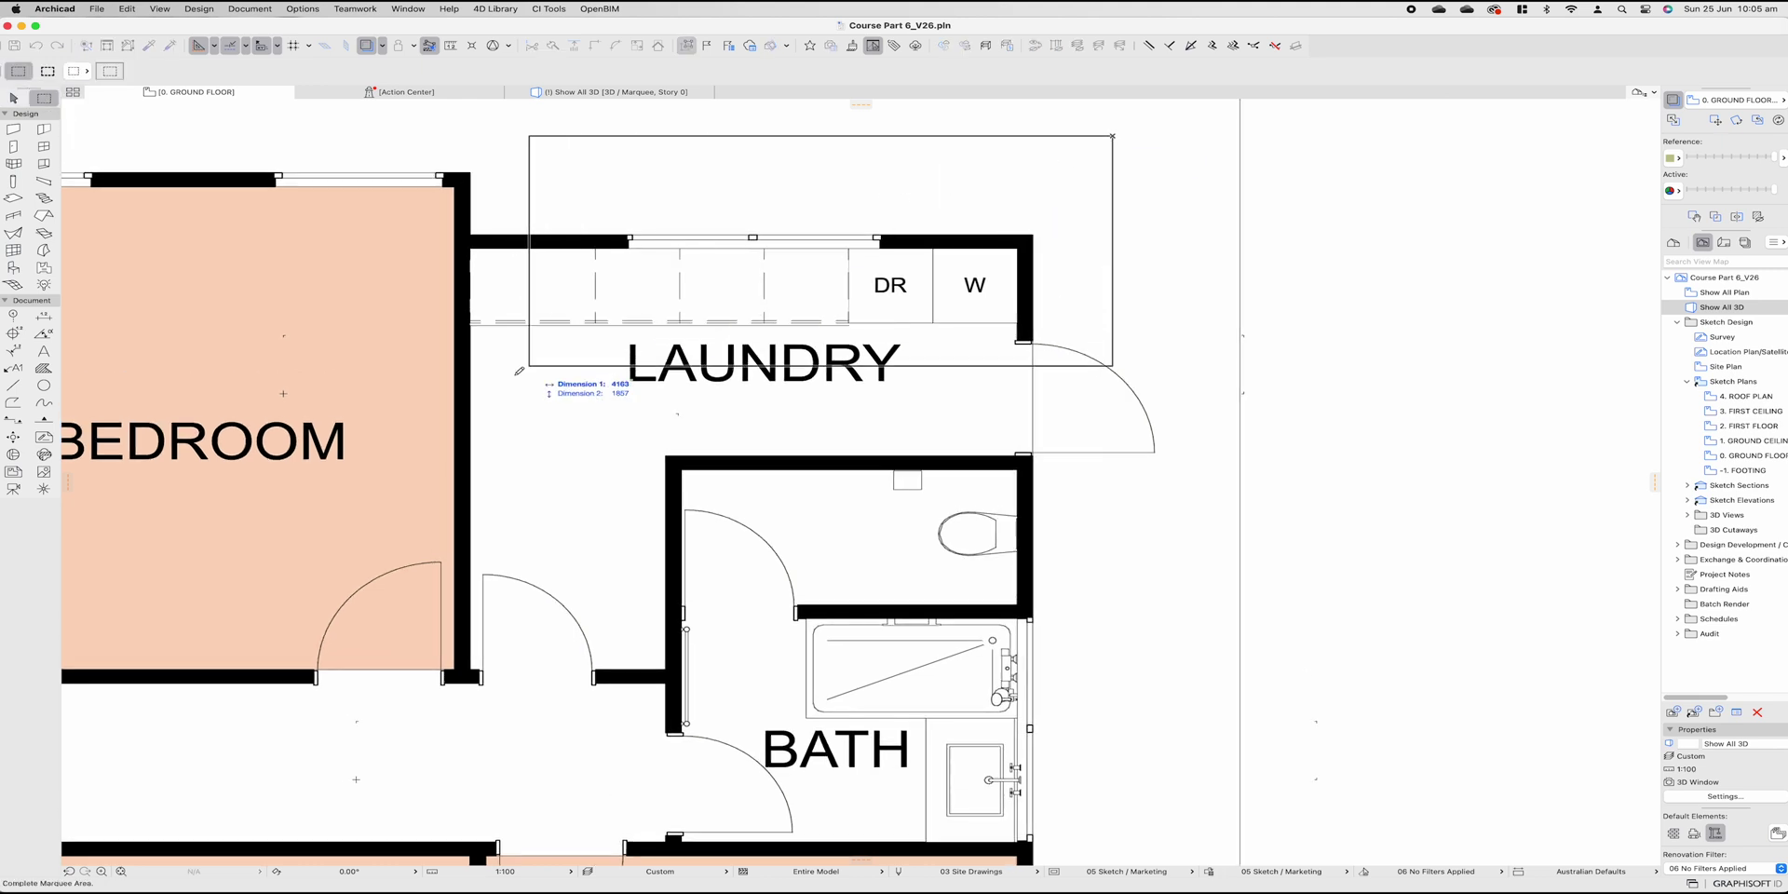
pyautogui.click(412, 435)
pyautogui.rightClick(1170, 298)
pyautogui.click(1229, 532)
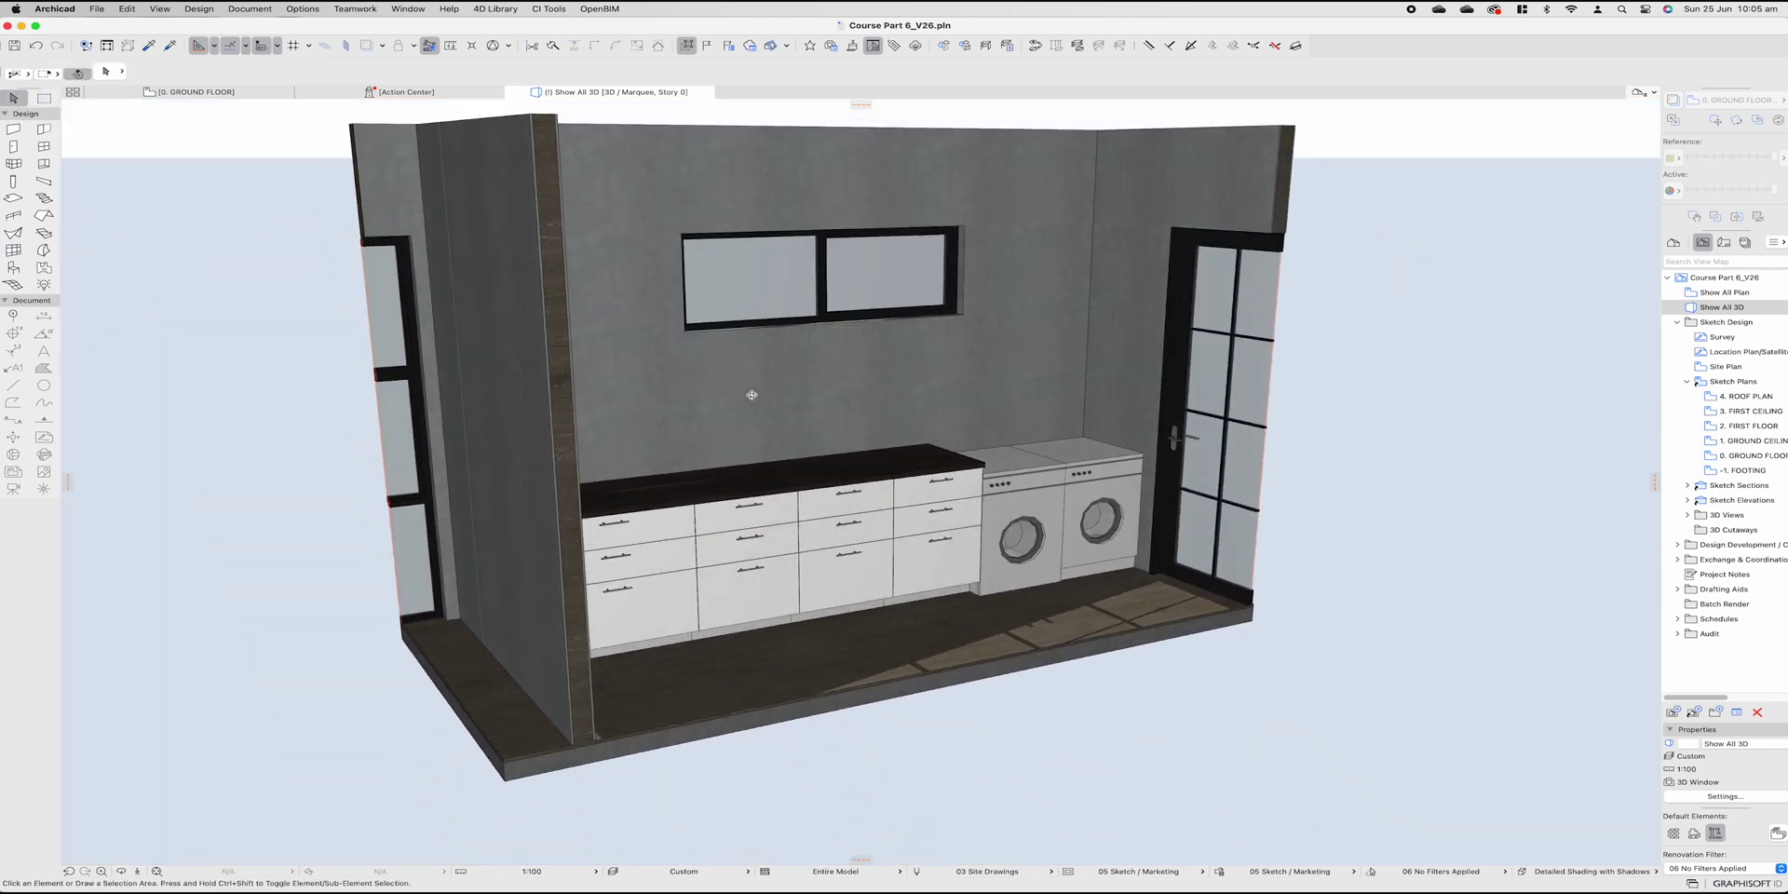
# Step: Orbit to a raised, straight-on view of the laundry bench wall
pyautogui.keyDown('shift'); pyautogui.moveTo(751, 395); pyautogui.dragTo(822, 521, button='middle'); pyautogui.keyUp('shift')
pyautogui.scroll(-2, 822, 558)
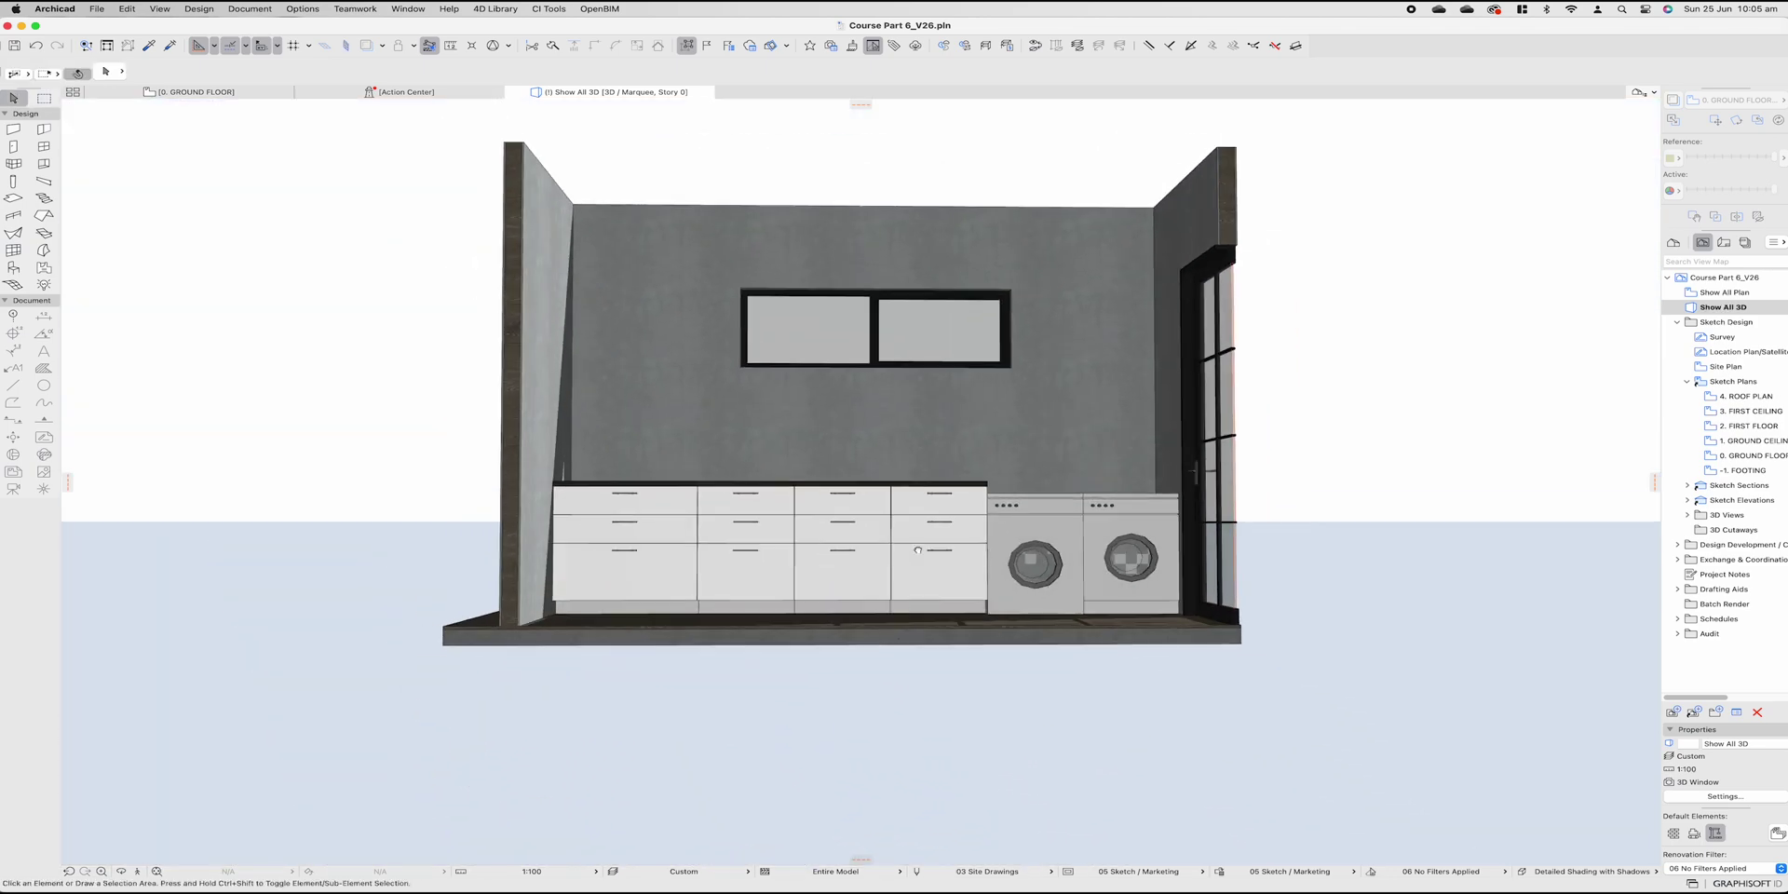
pyautogui.keyDown('shift'); pyautogui.moveTo(913, 566); pyautogui.dragTo(917, 610, button='middle'); pyautogui.keyUp('shift')
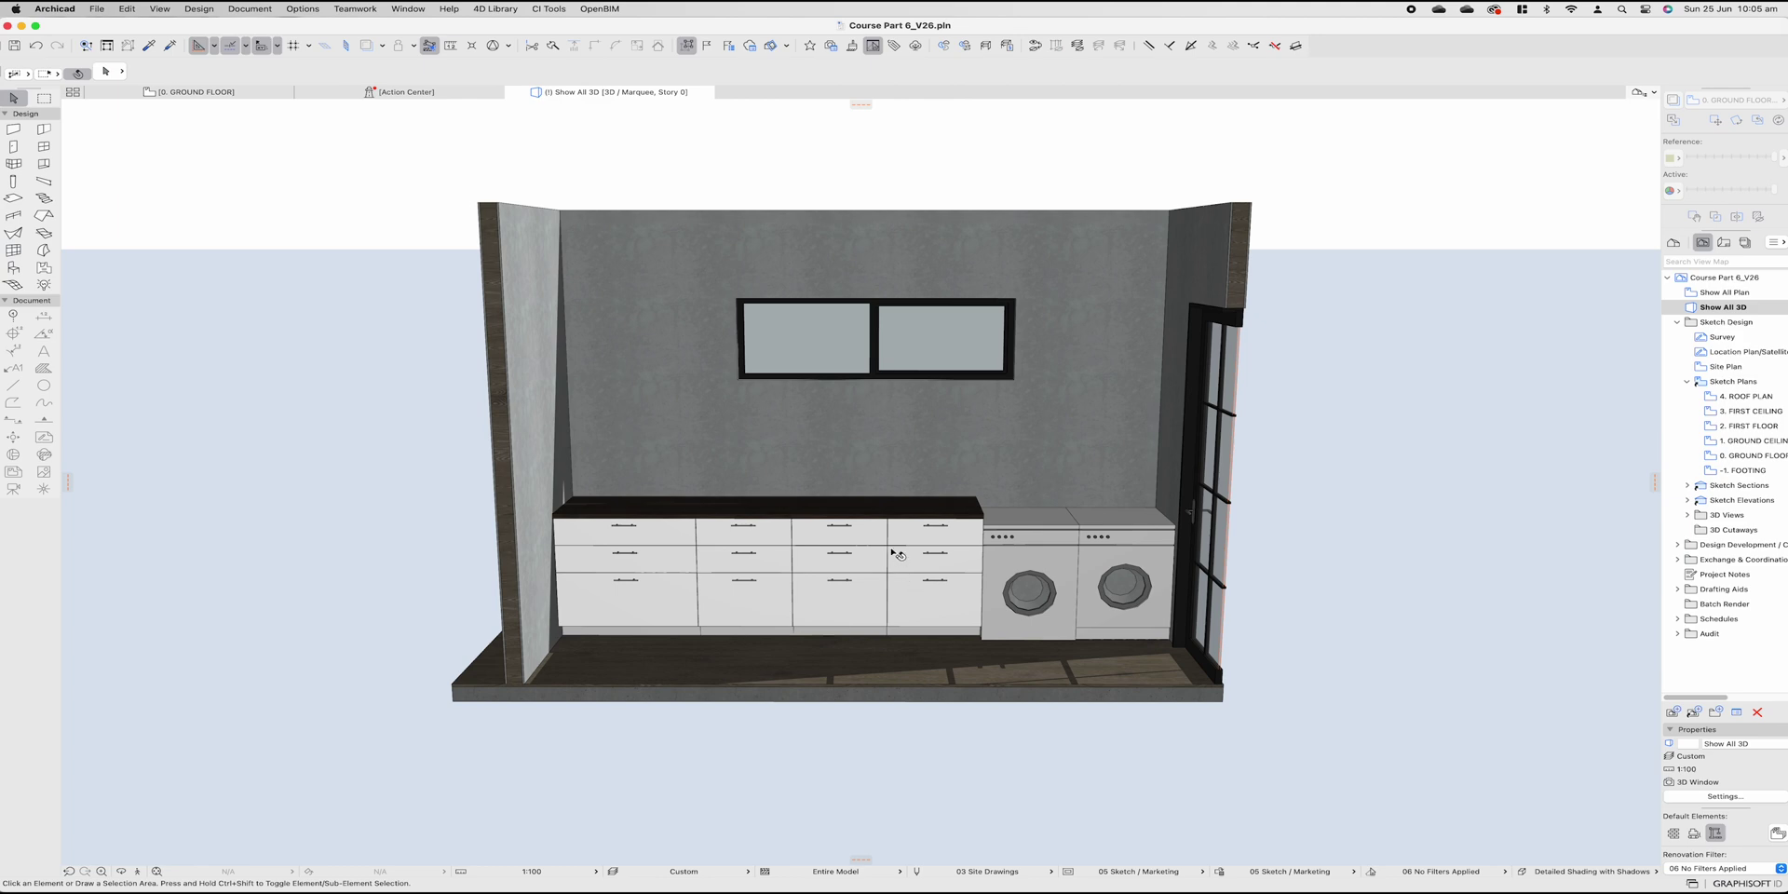
pyautogui.keyDown('shift'); pyautogui.moveTo(897, 554); pyautogui.dragTo(894, 505, button='middle'); pyautogui.keyUp('shift')
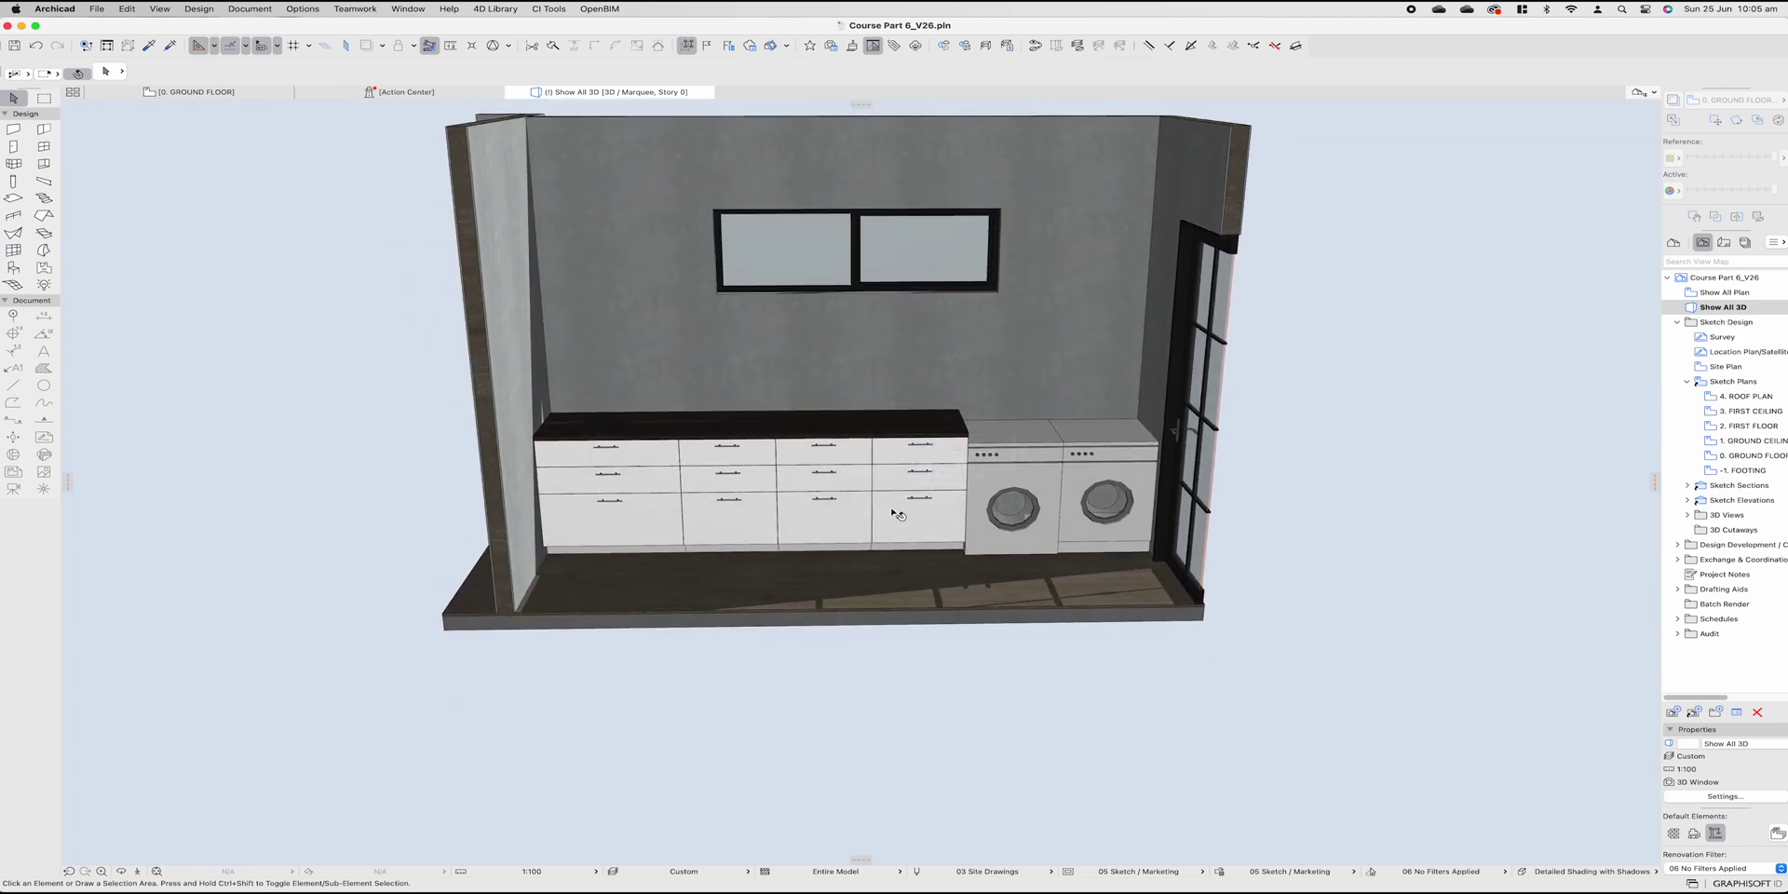
# Step: Swap the leftmost base cabinet for a Standing Cabinet Block 26 and stretch it taller
pyautogui.click(600, 486)
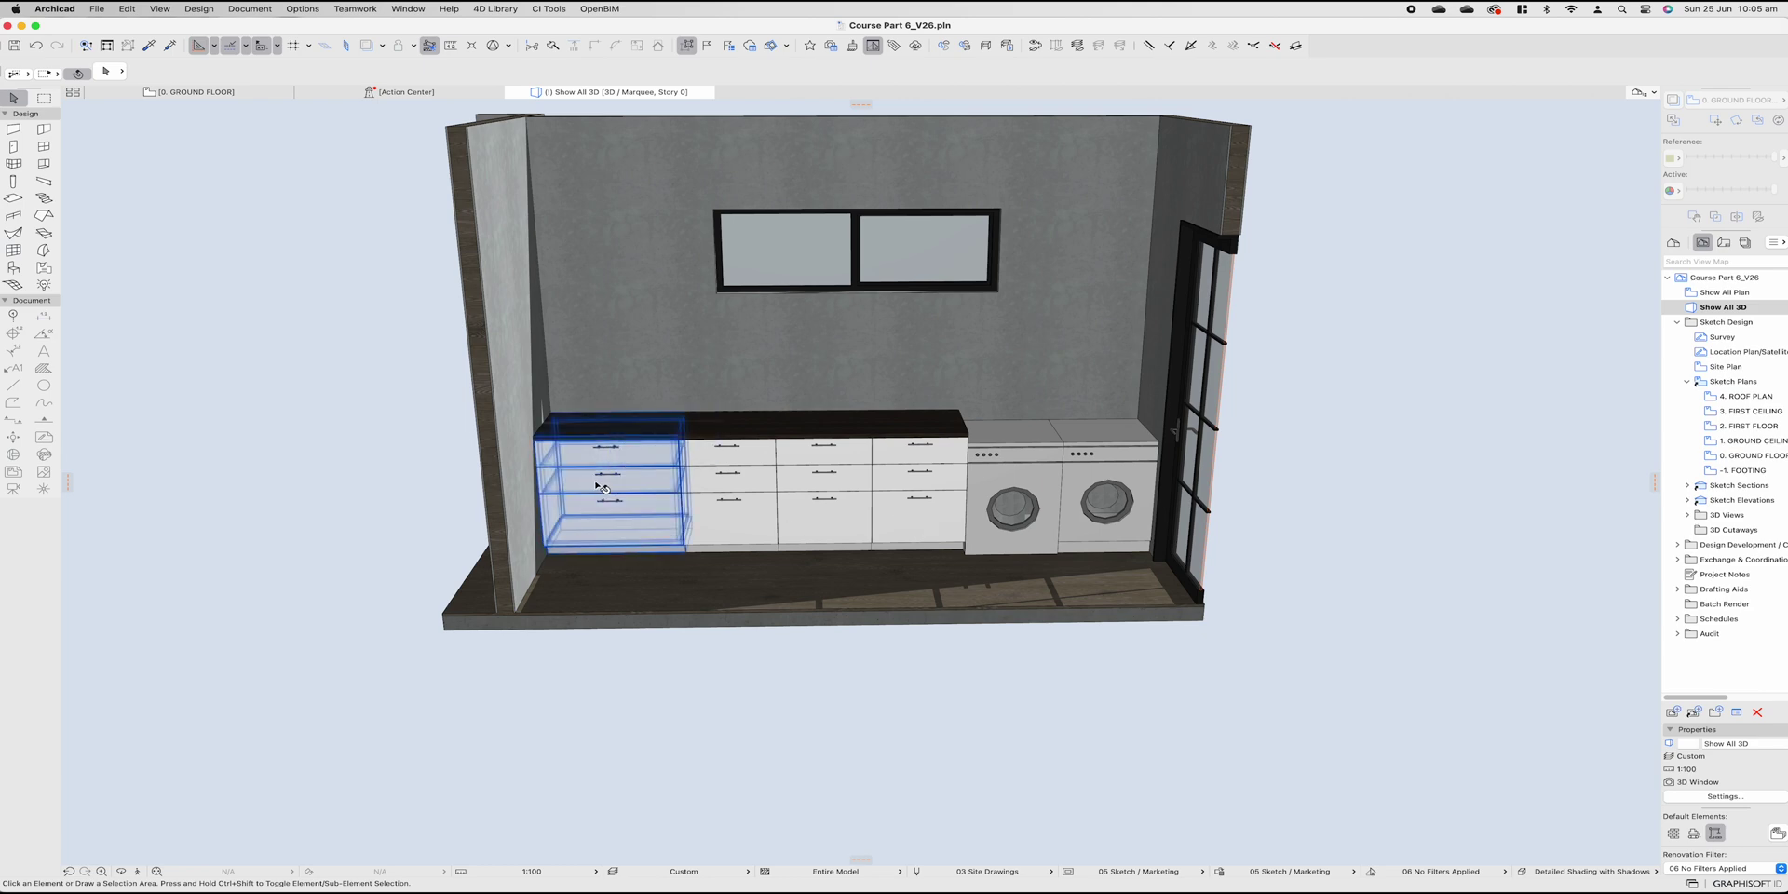
pyautogui.click(640, 495)
pyautogui.doubleClick(640, 513)
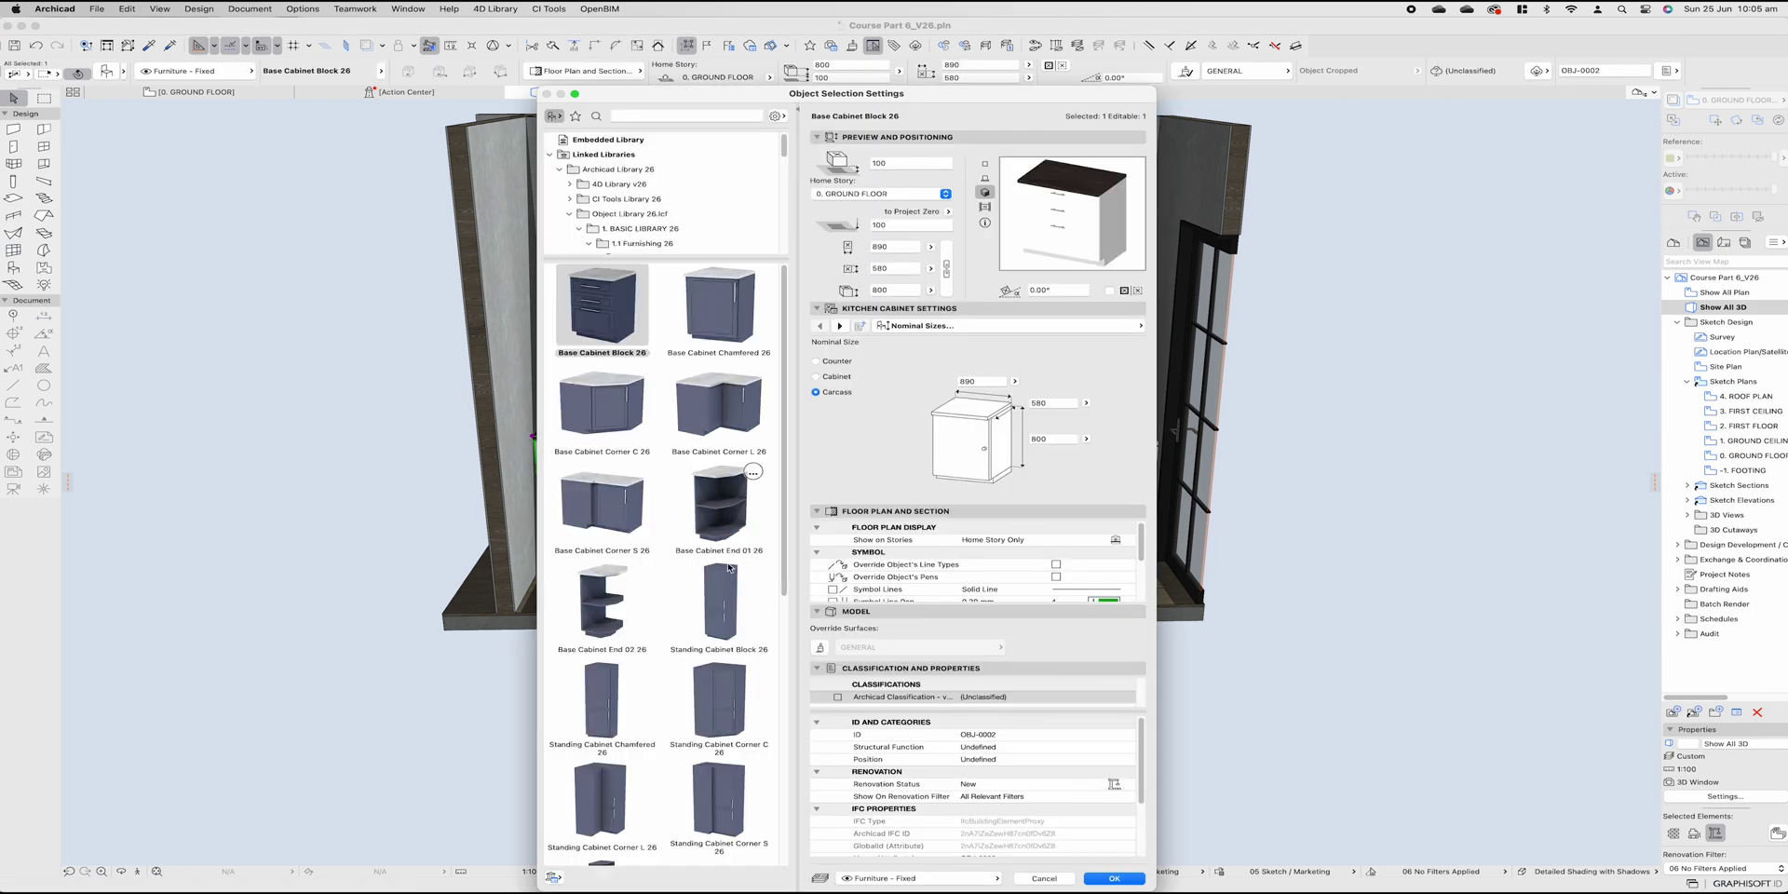
pyautogui.click(719, 605)
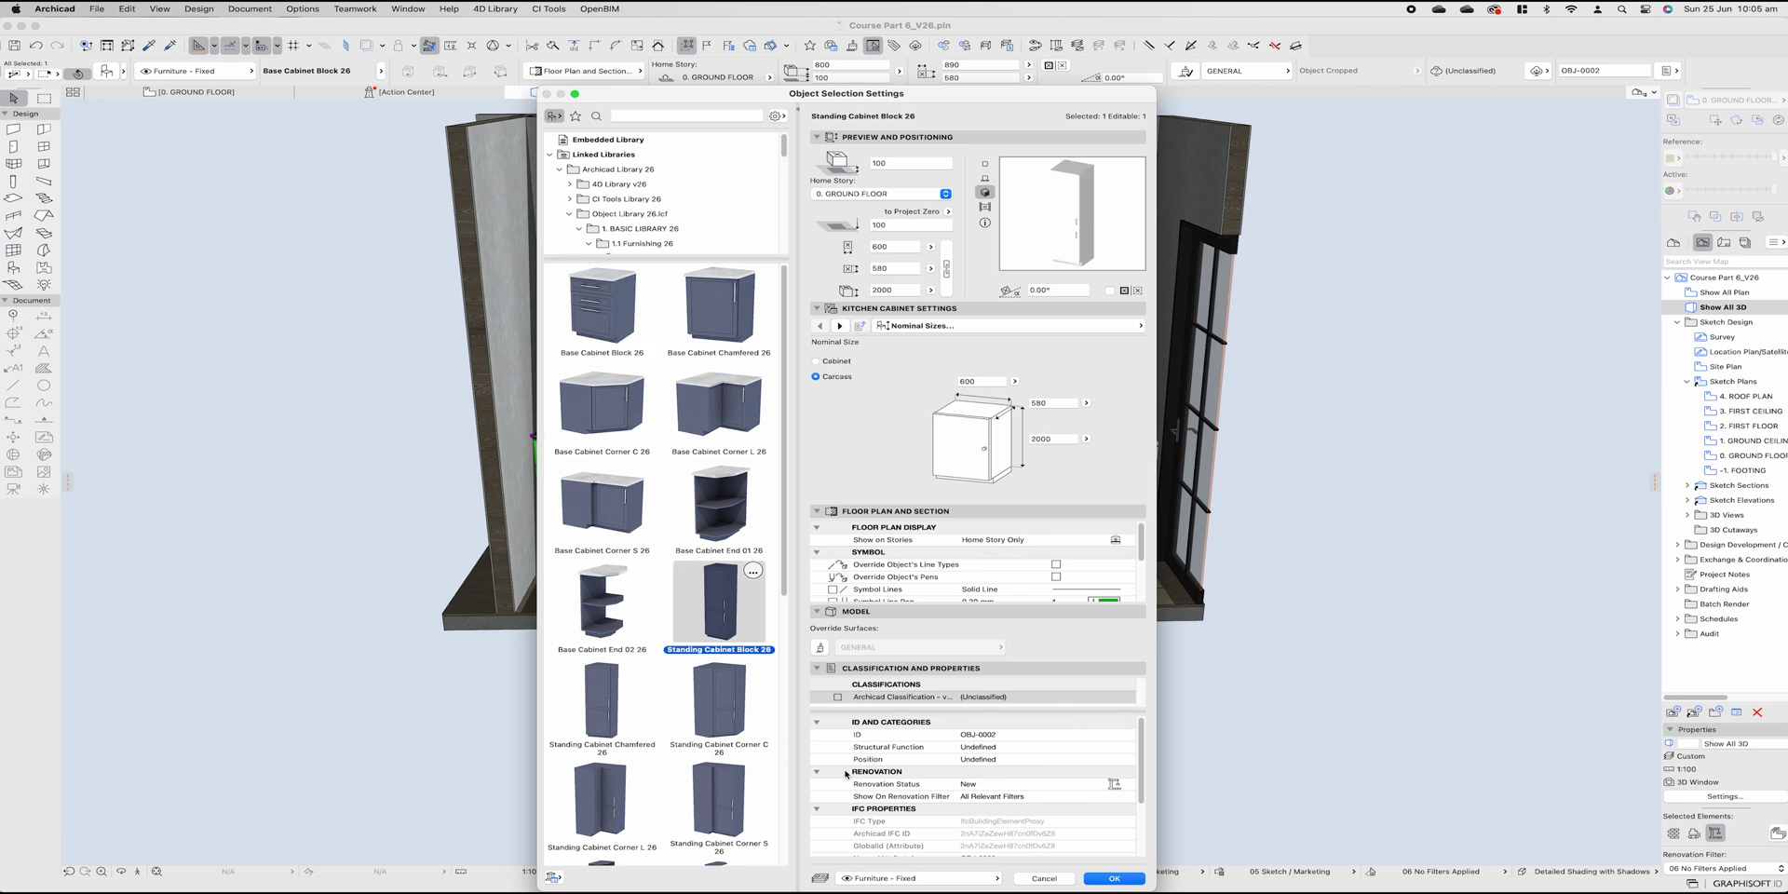
pyautogui.click(1114, 878)
pyautogui.click(585, 259)
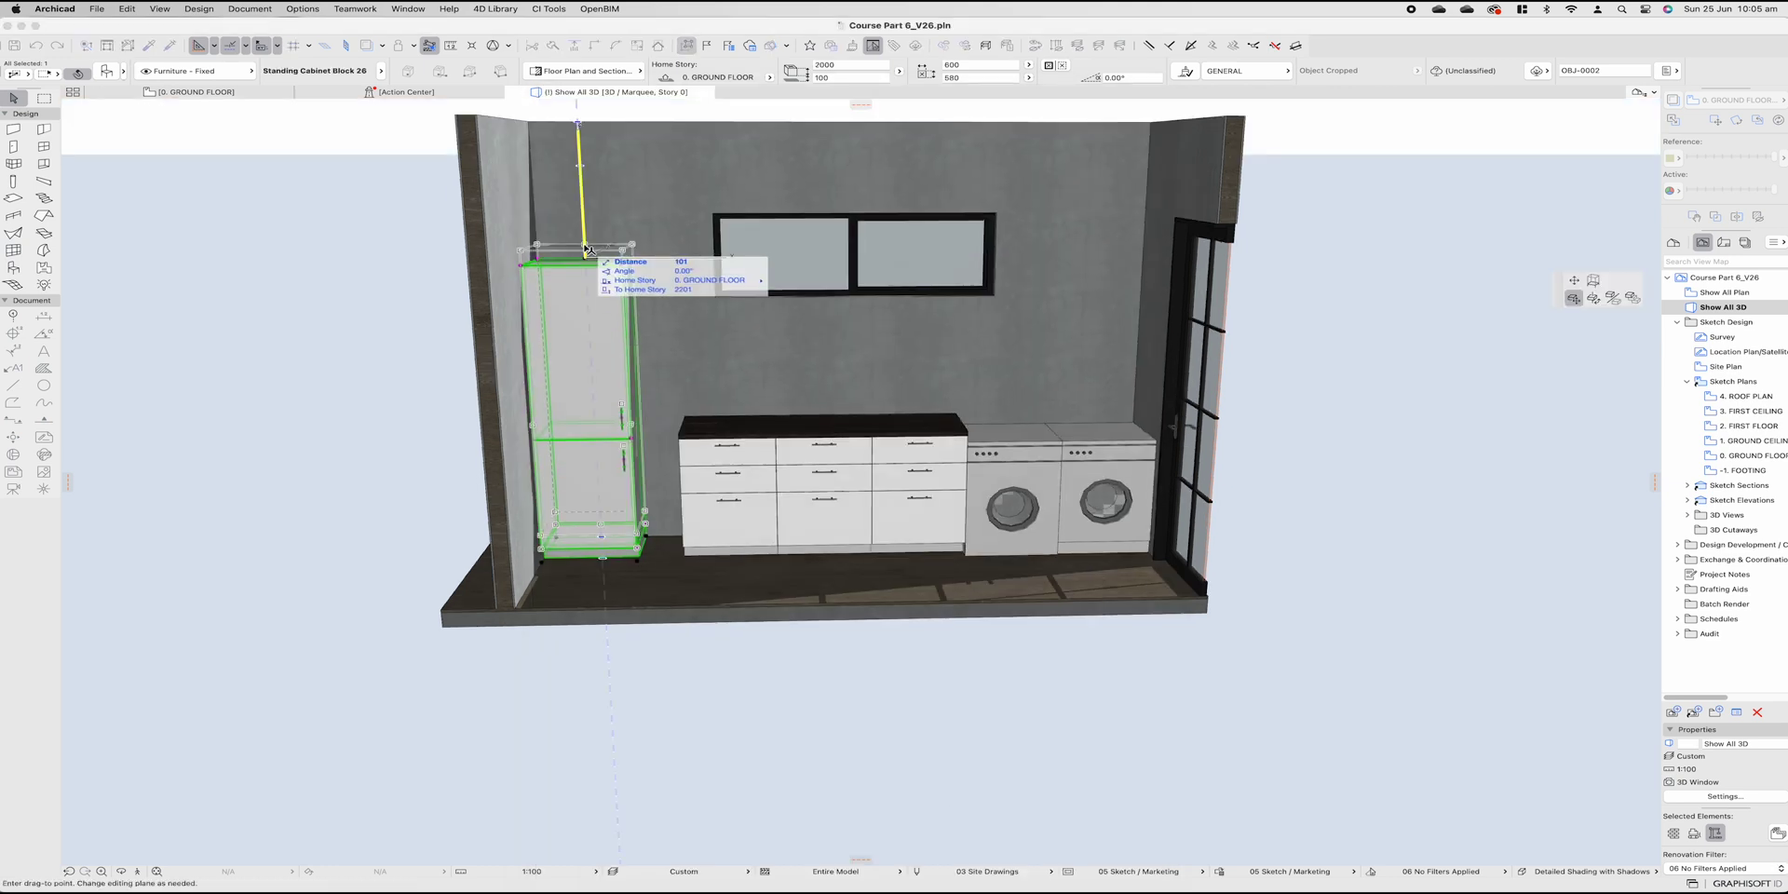
pyautogui.click(1594, 281)
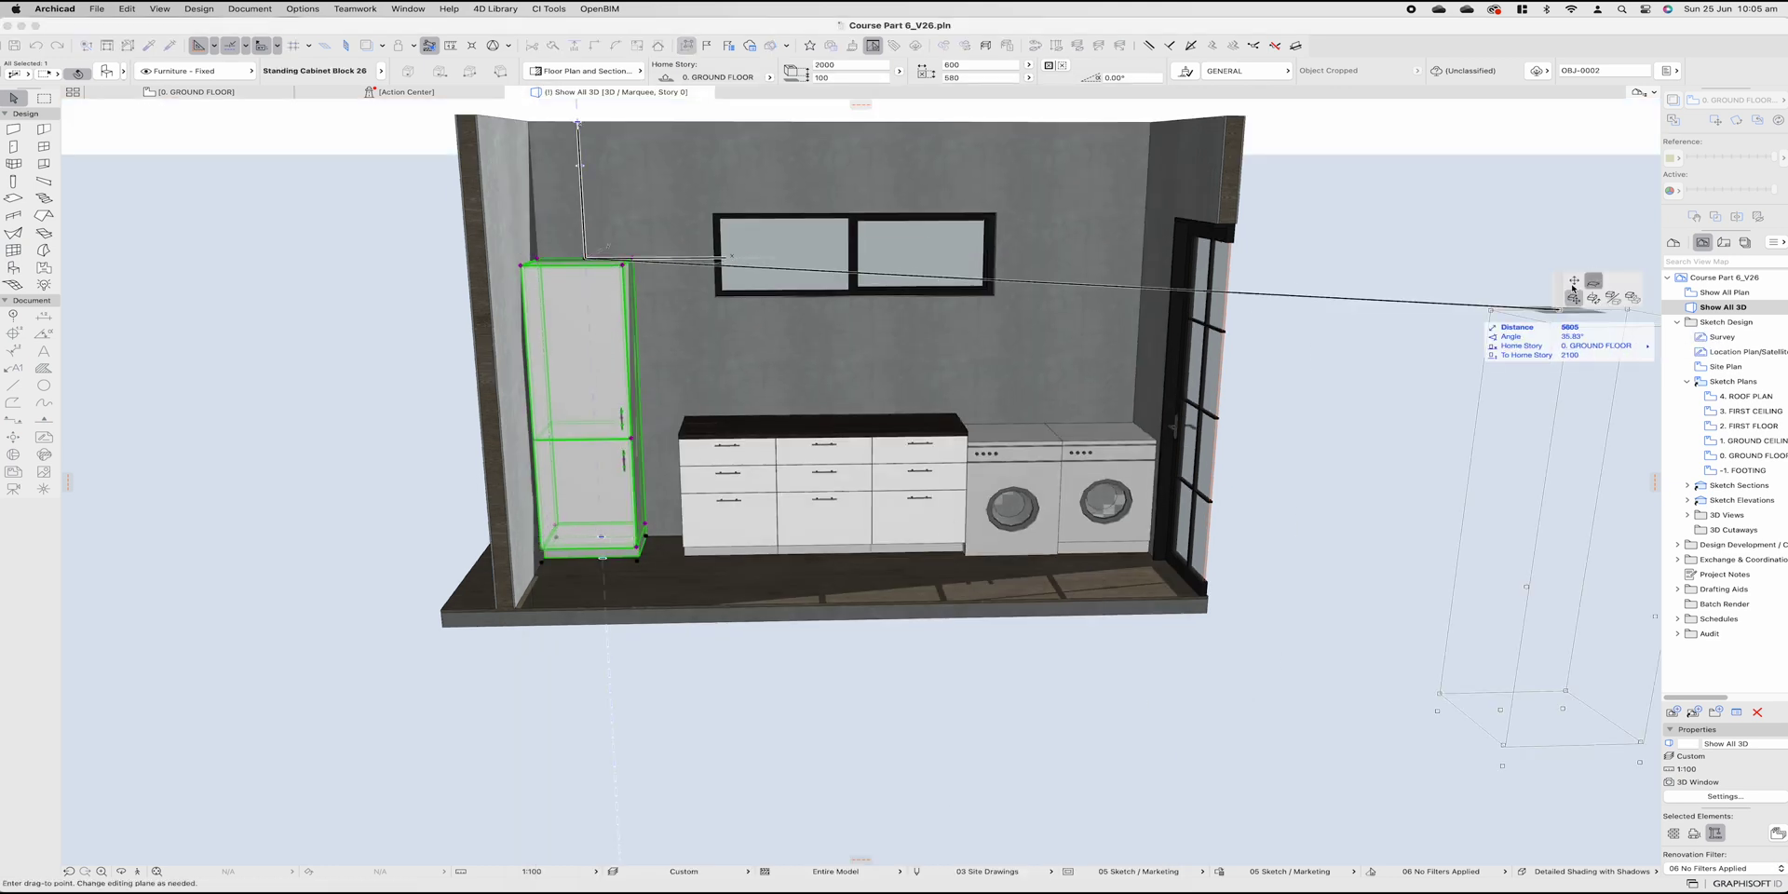
pyautogui.click(719, 207)
pyautogui.click(735, 243)
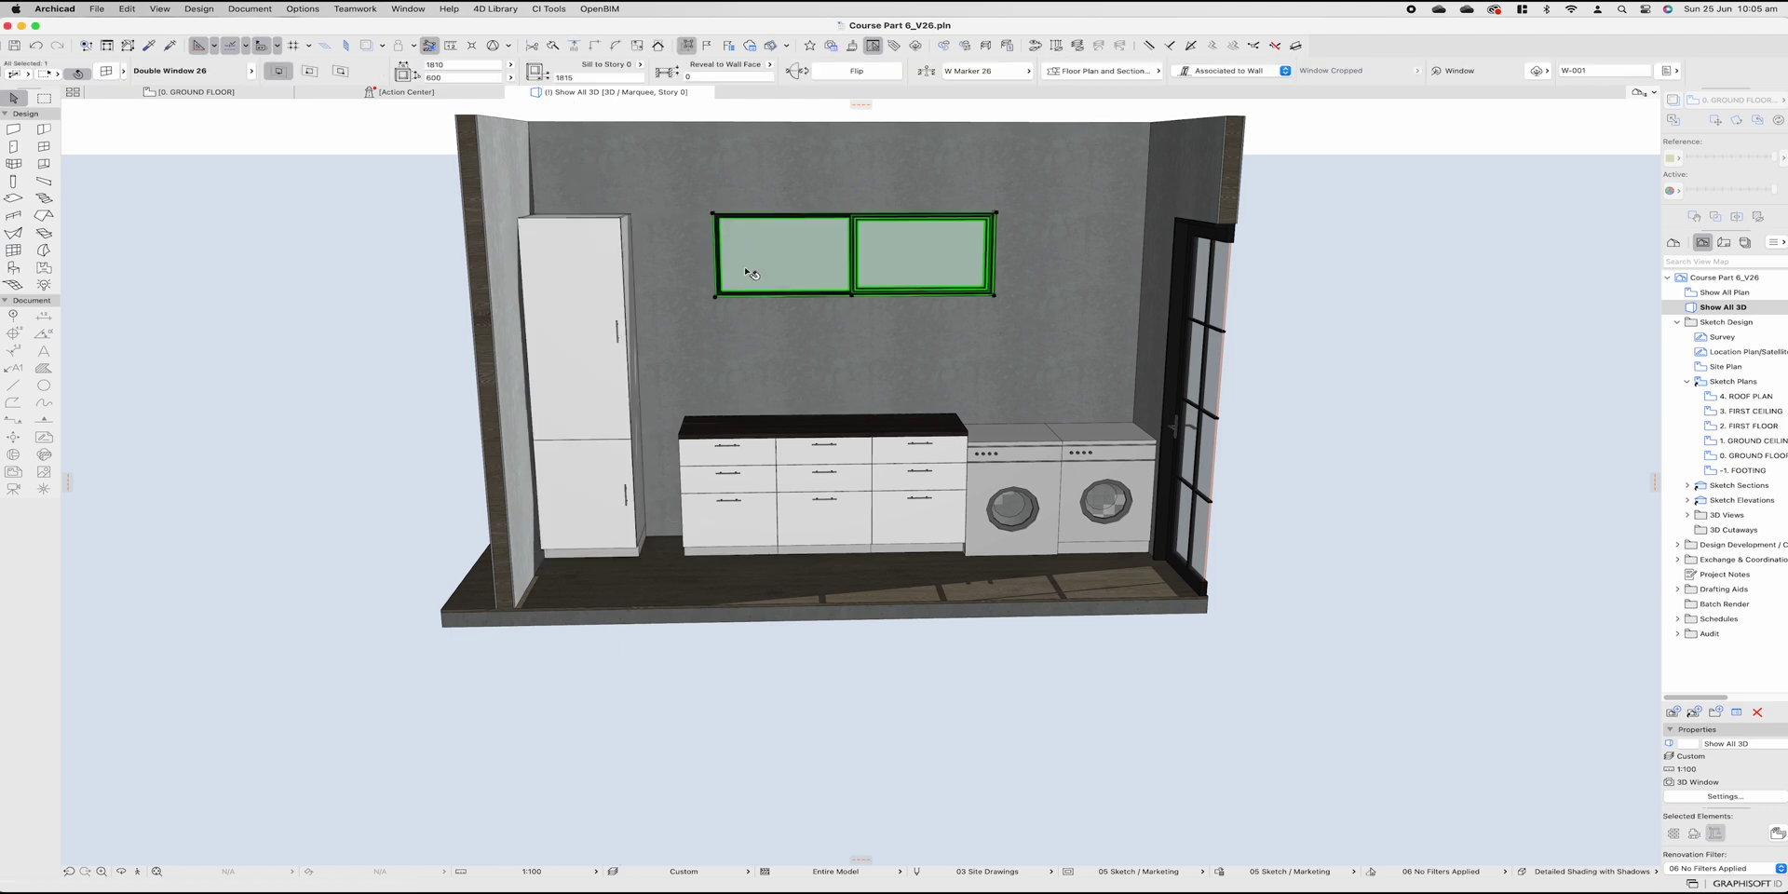
pyautogui.press('Escape')
# Step: In the neighbouring base cabinet's settings, turn on a sink and open its style list
pyautogui.keyDown('shift'); pyautogui.moveTo(570, 252); pyautogui.dragTo(563, 182, button='middle'); pyautogui.keyUp('shift')
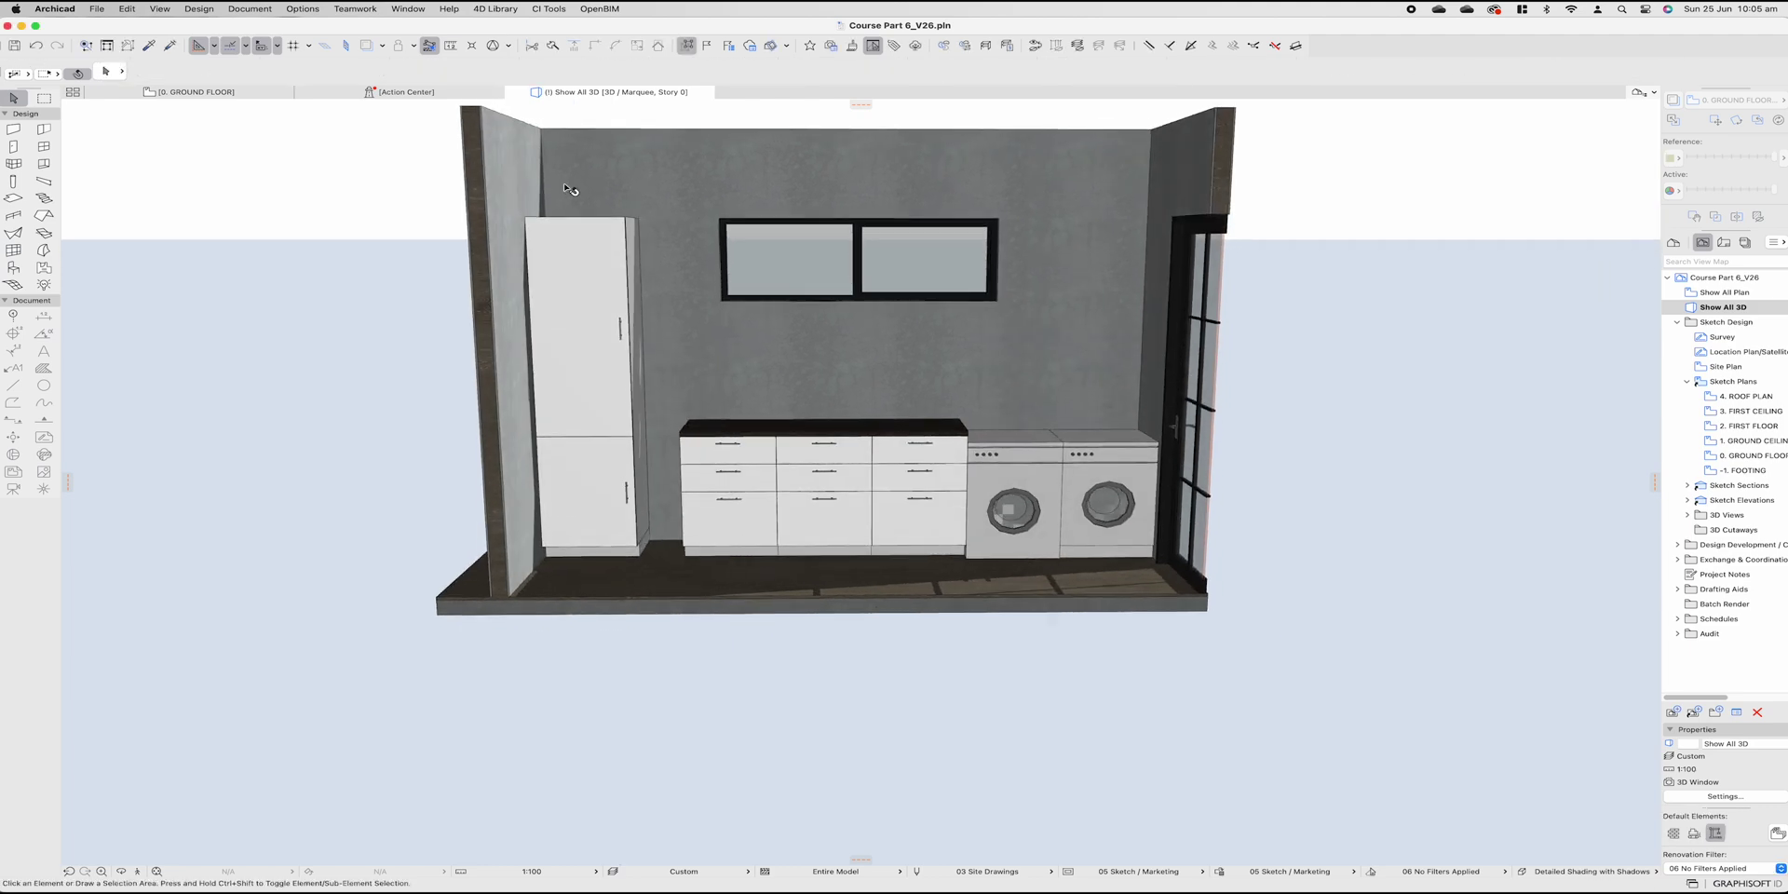
pyautogui.keyDown('shift'); pyautogui.moveTo(800, 307); pyautogui.dragTo(801, 325, button='middle'); pyautogui.keyUp('shift')
pyautogui.doubleClick(697, 405)
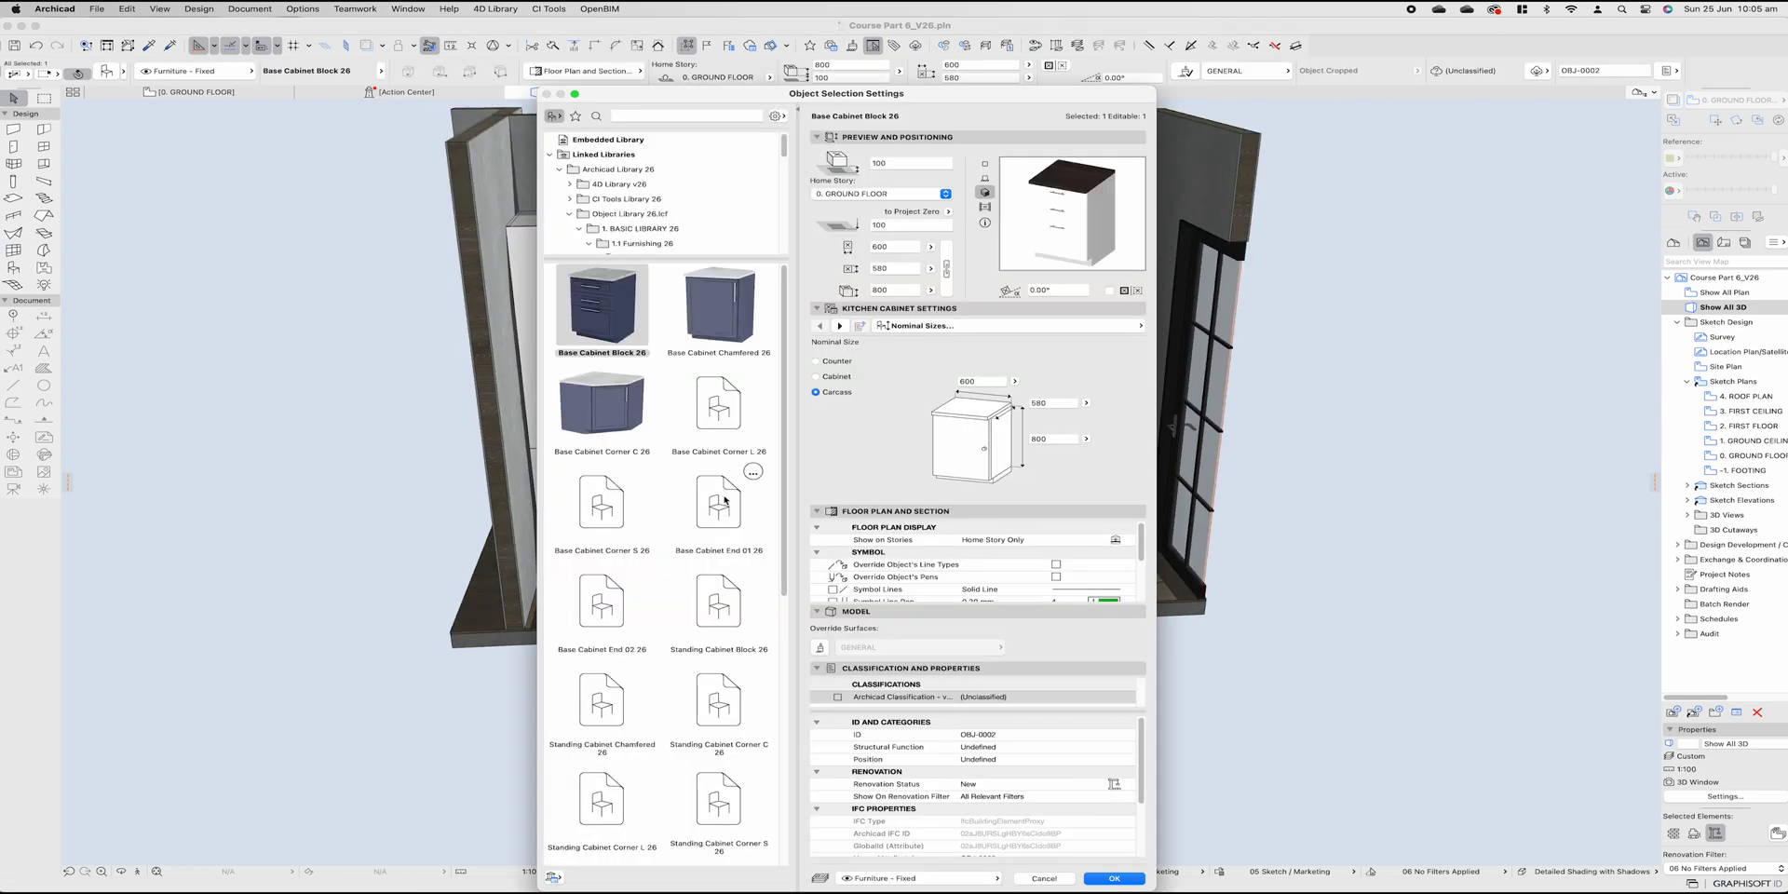
pyautogui.click(841, 326)
pyautogui.click(841, 325)
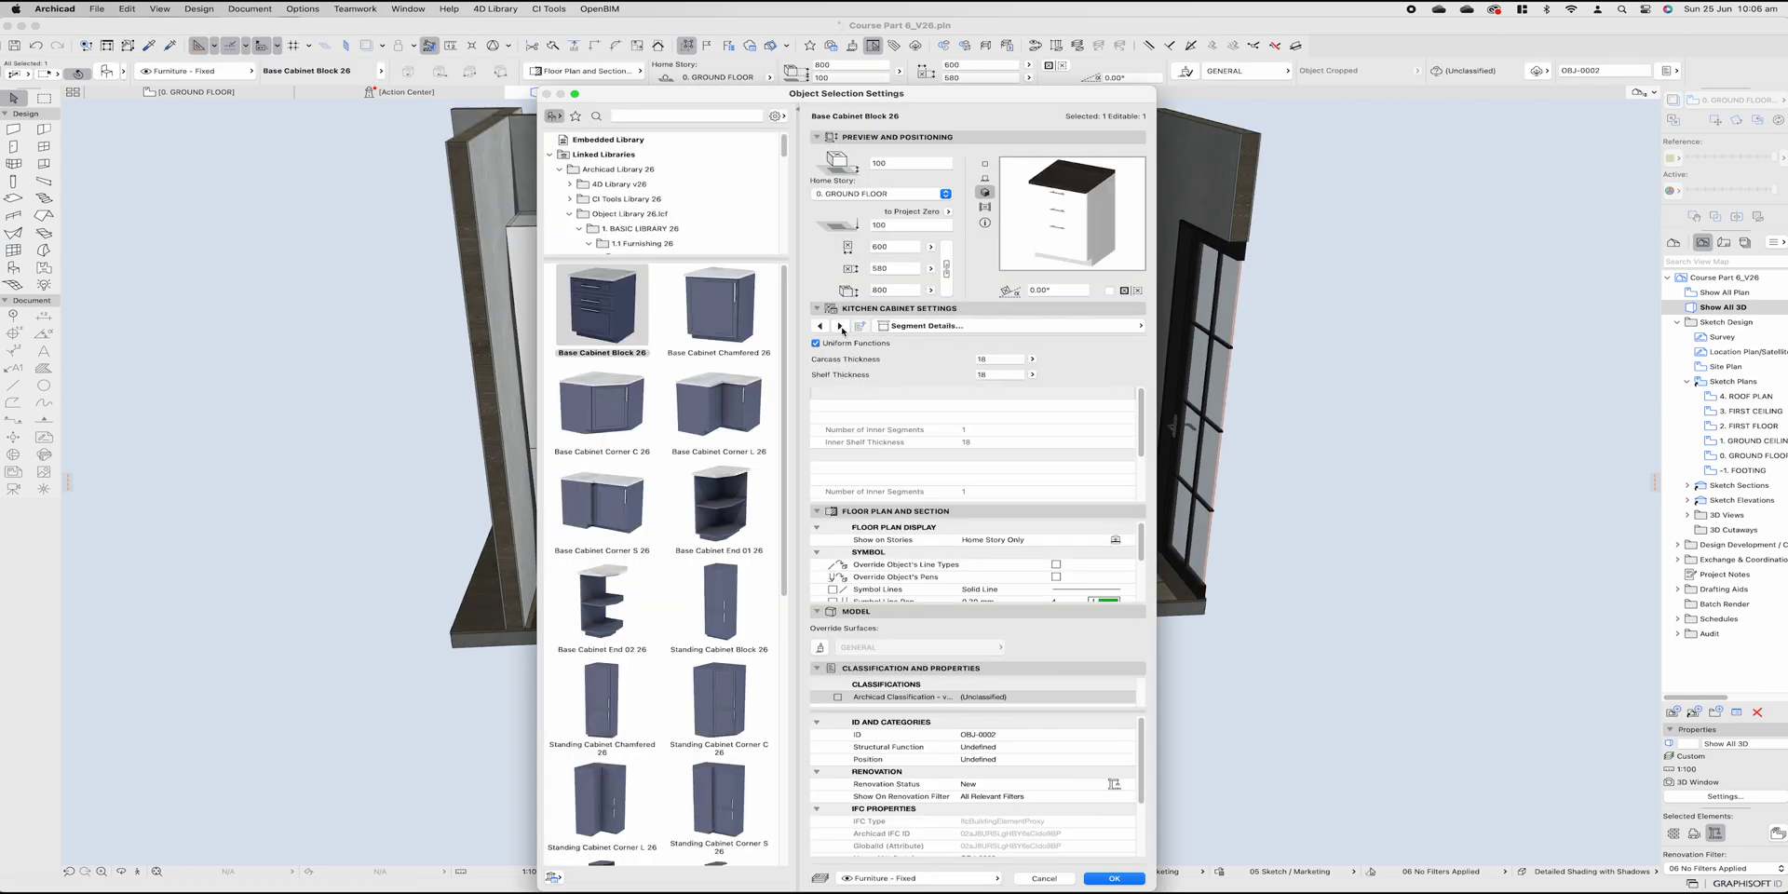
pyautogui.click(841, 326)
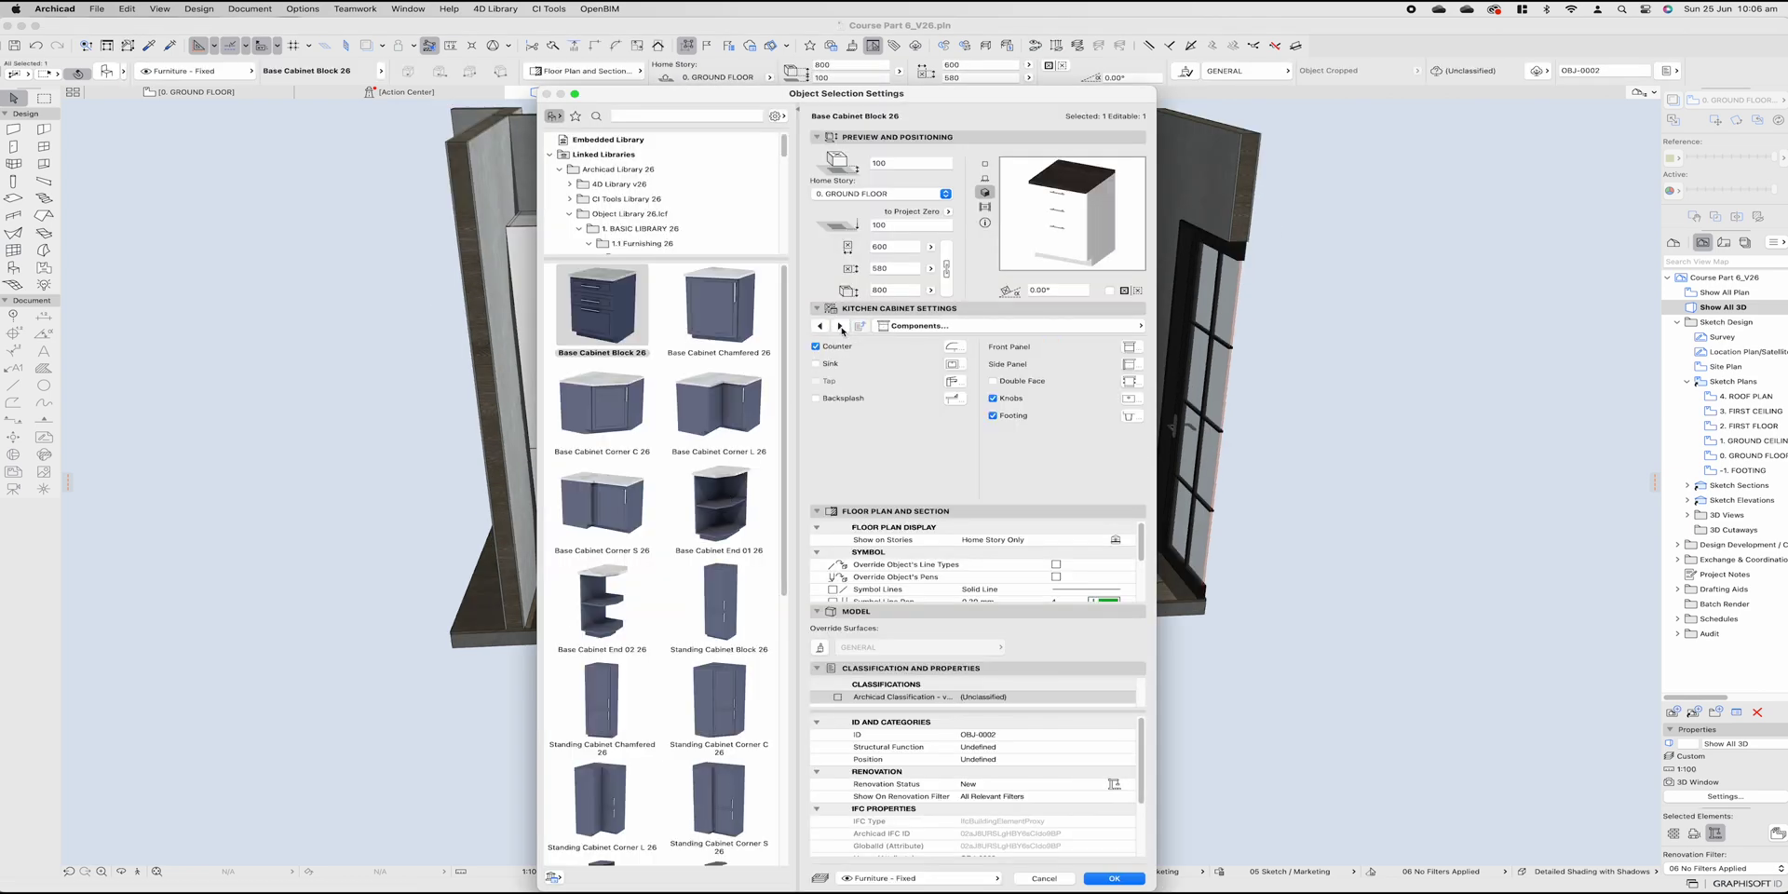
pyautogui.click(955, 366)
pyautogui.click(932, 394)
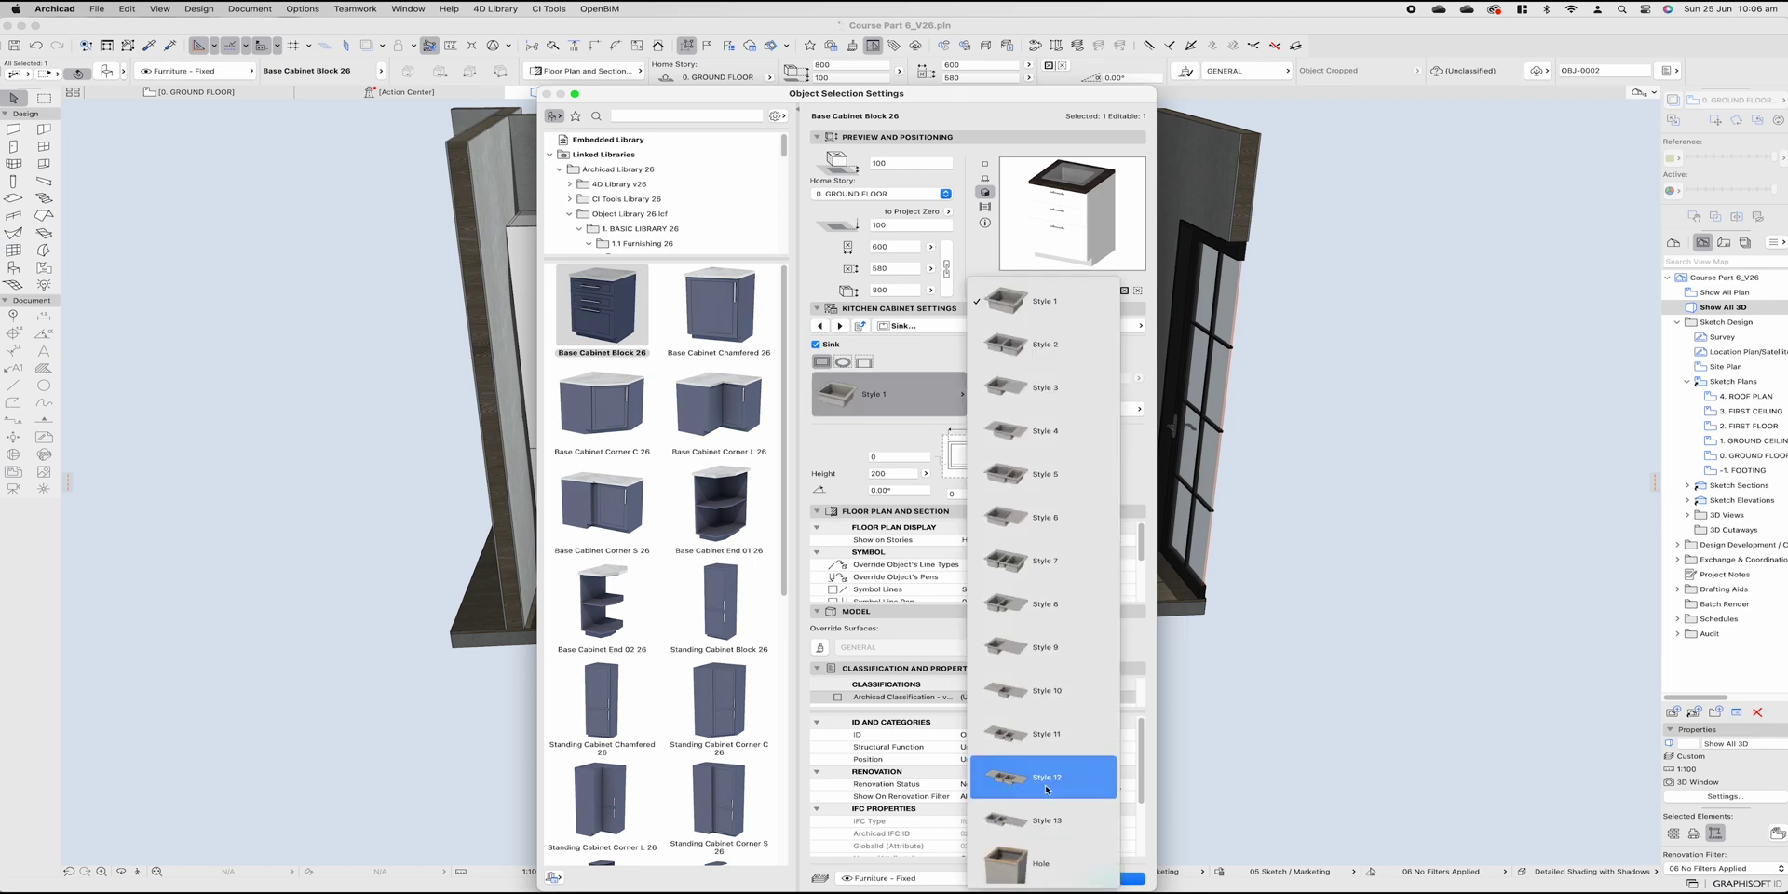
# Step: Apply sink Style 12 to the bench cabinet, then start and cancel a move in 3D
pyautogui.click(1045, 779)
pyautogui.press('Return')
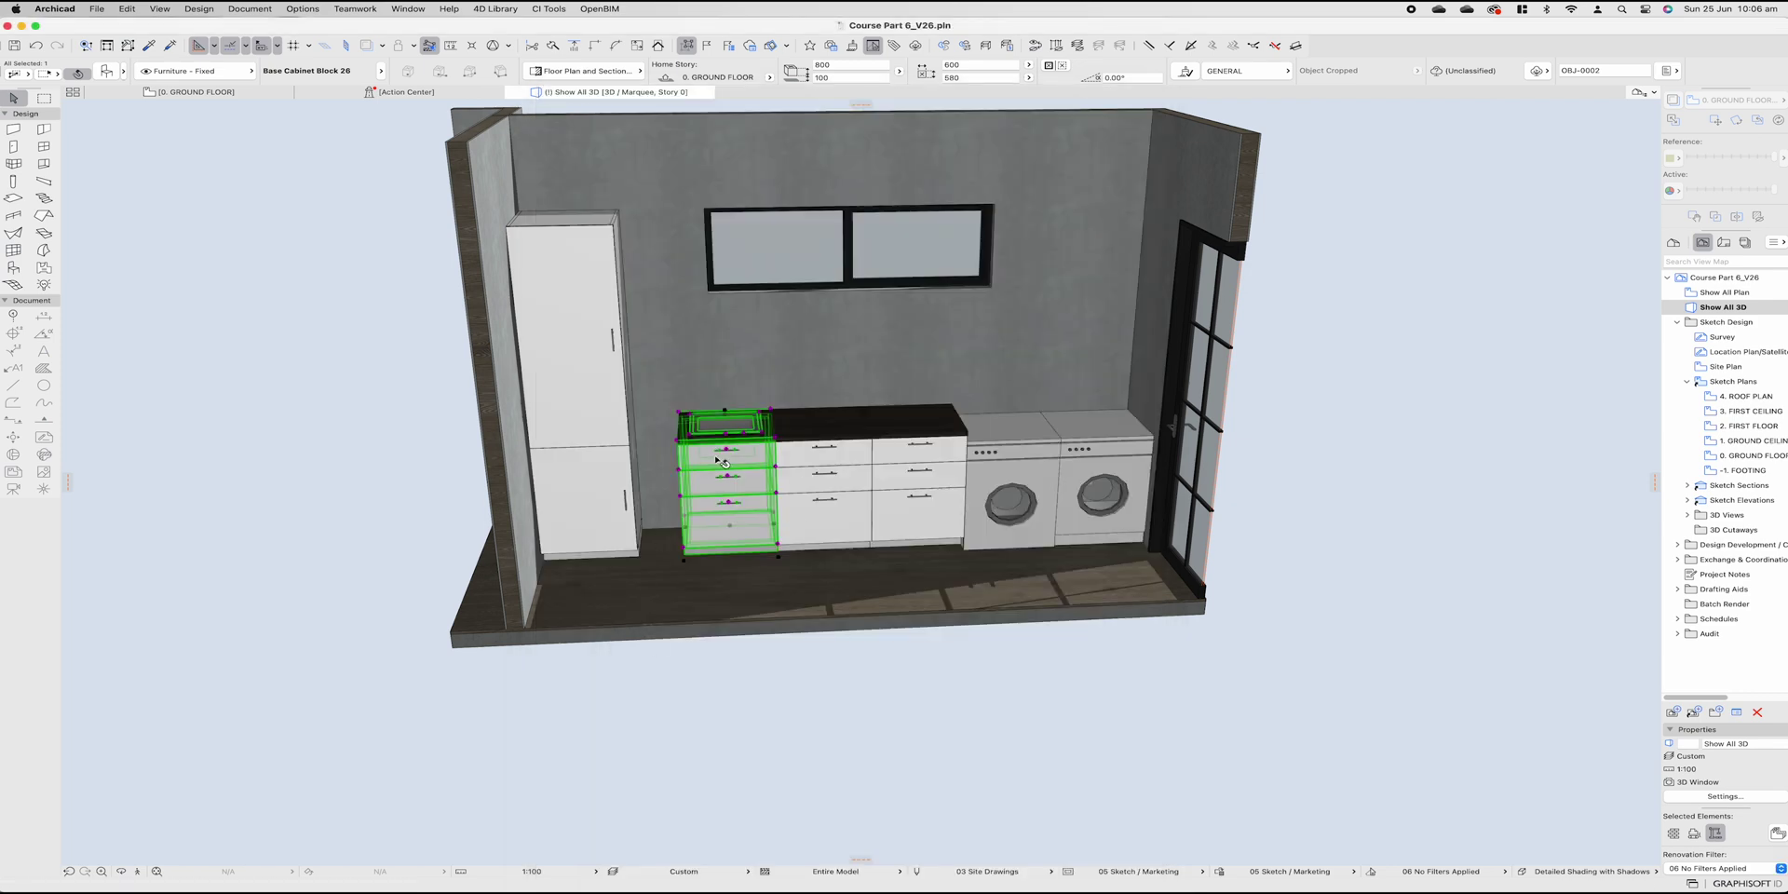
pyautogui.keyDown('shift'); pyautogui.moveTo(673, 548); pyautogui.dragTo(662, 617, button='middle'); pyautogui.keyUp('shift')
pyautogui.click(929, 517)
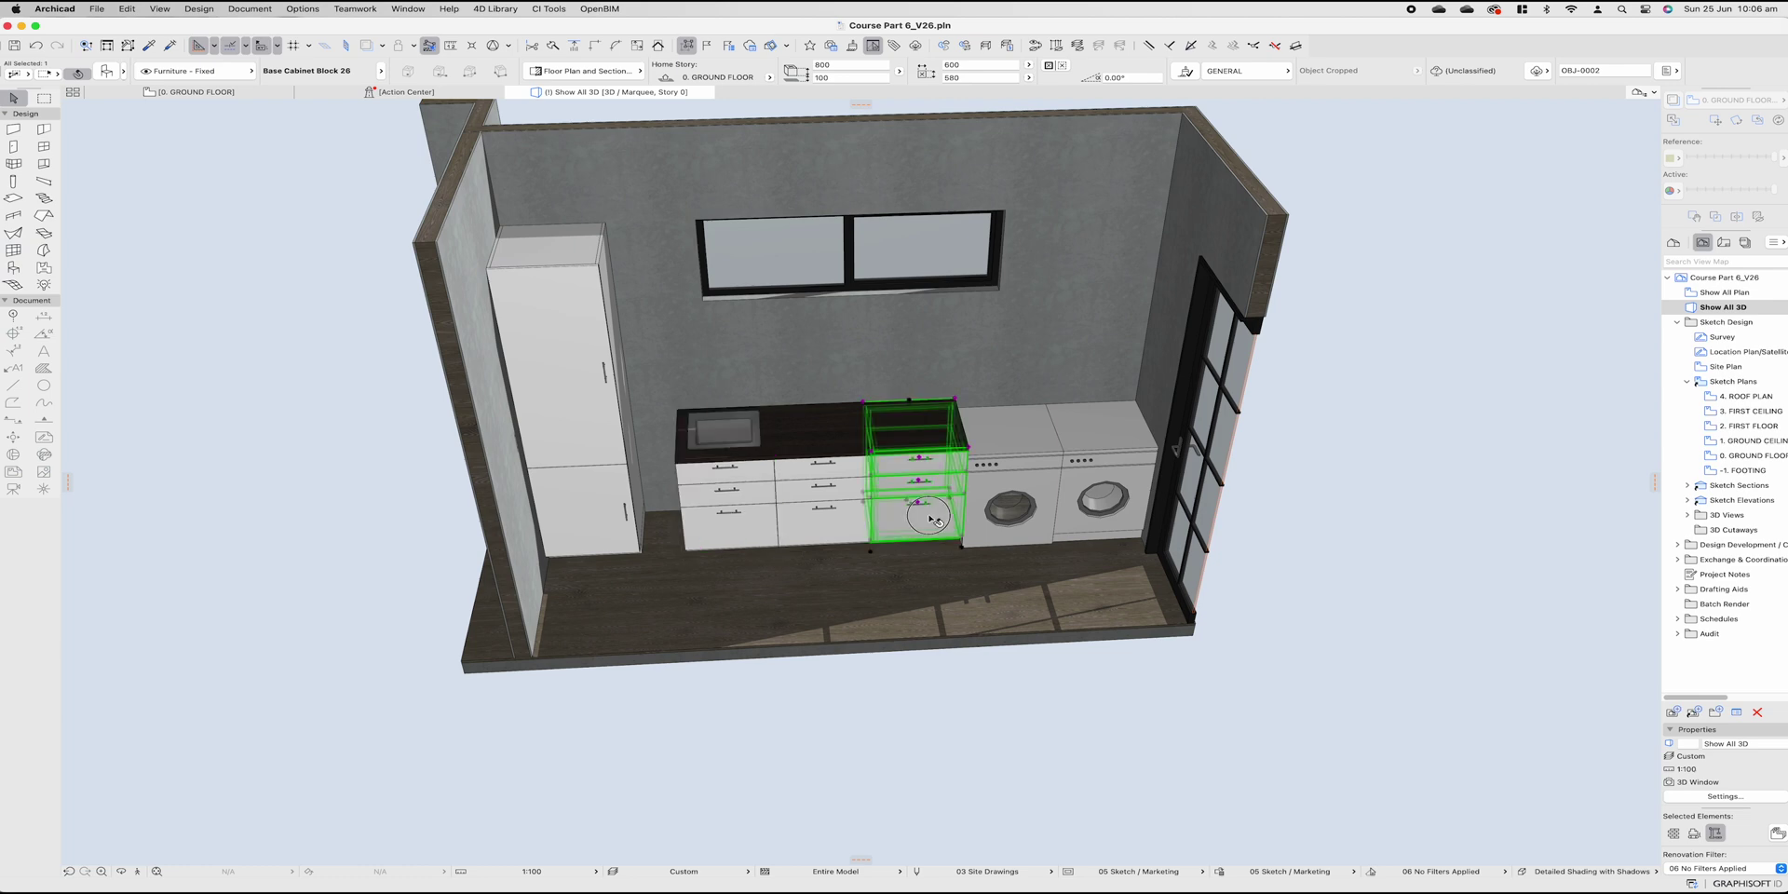
pyautogui.press('super+d')
pyautogui.click(873, 553)
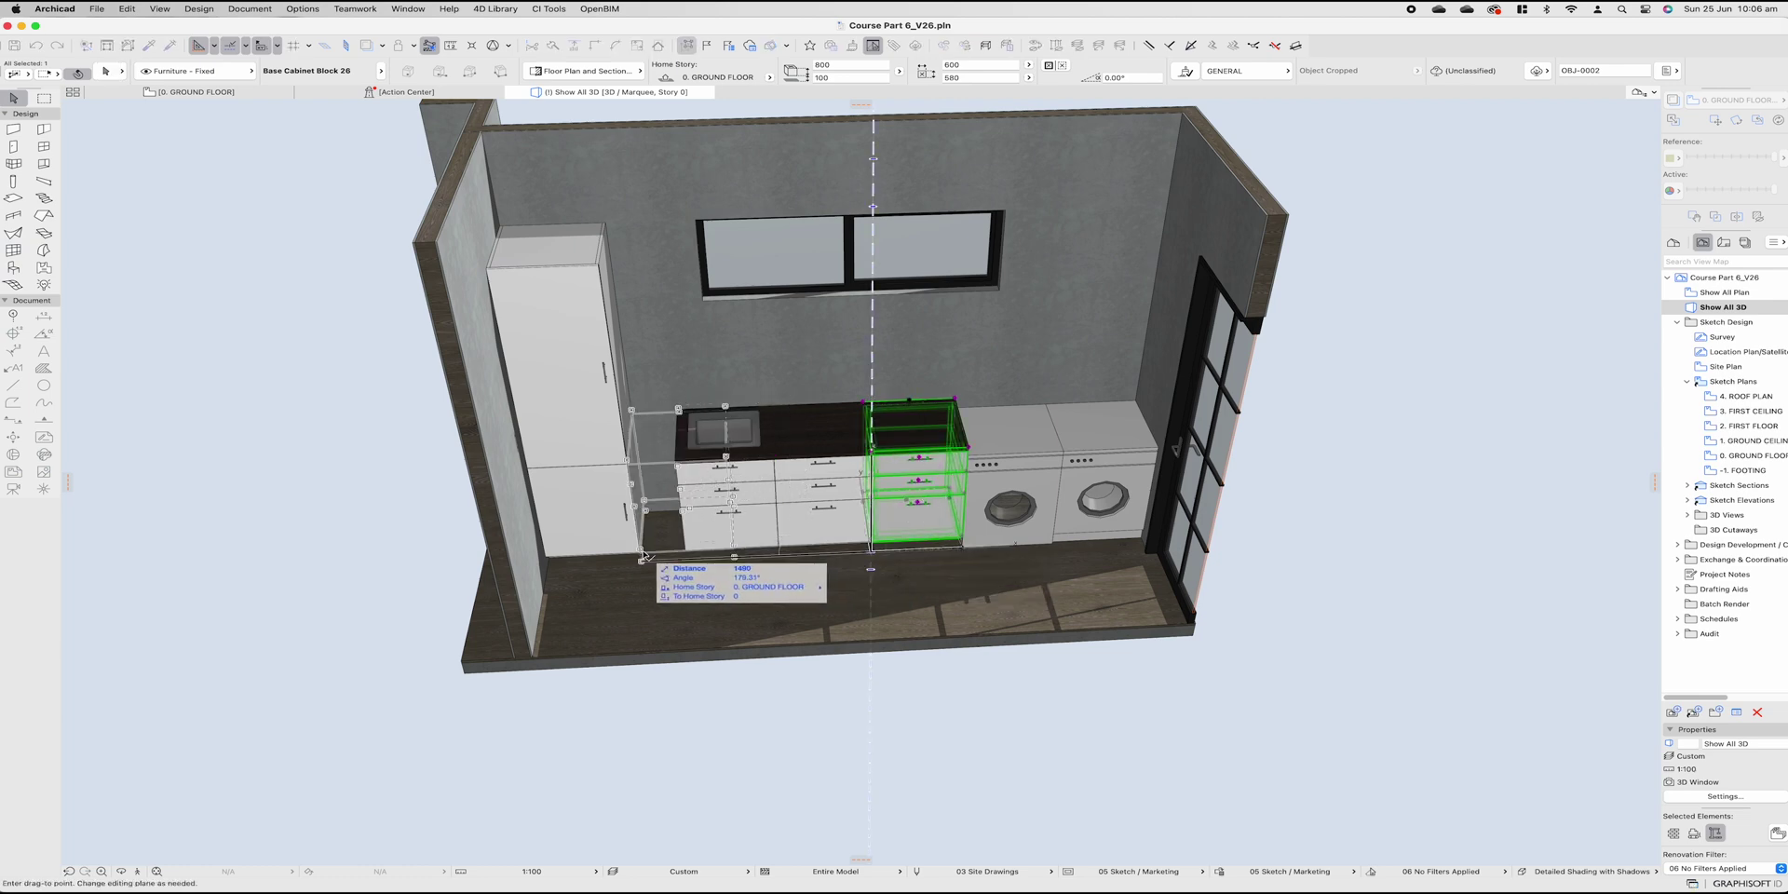
pyautogui.press('Escape')
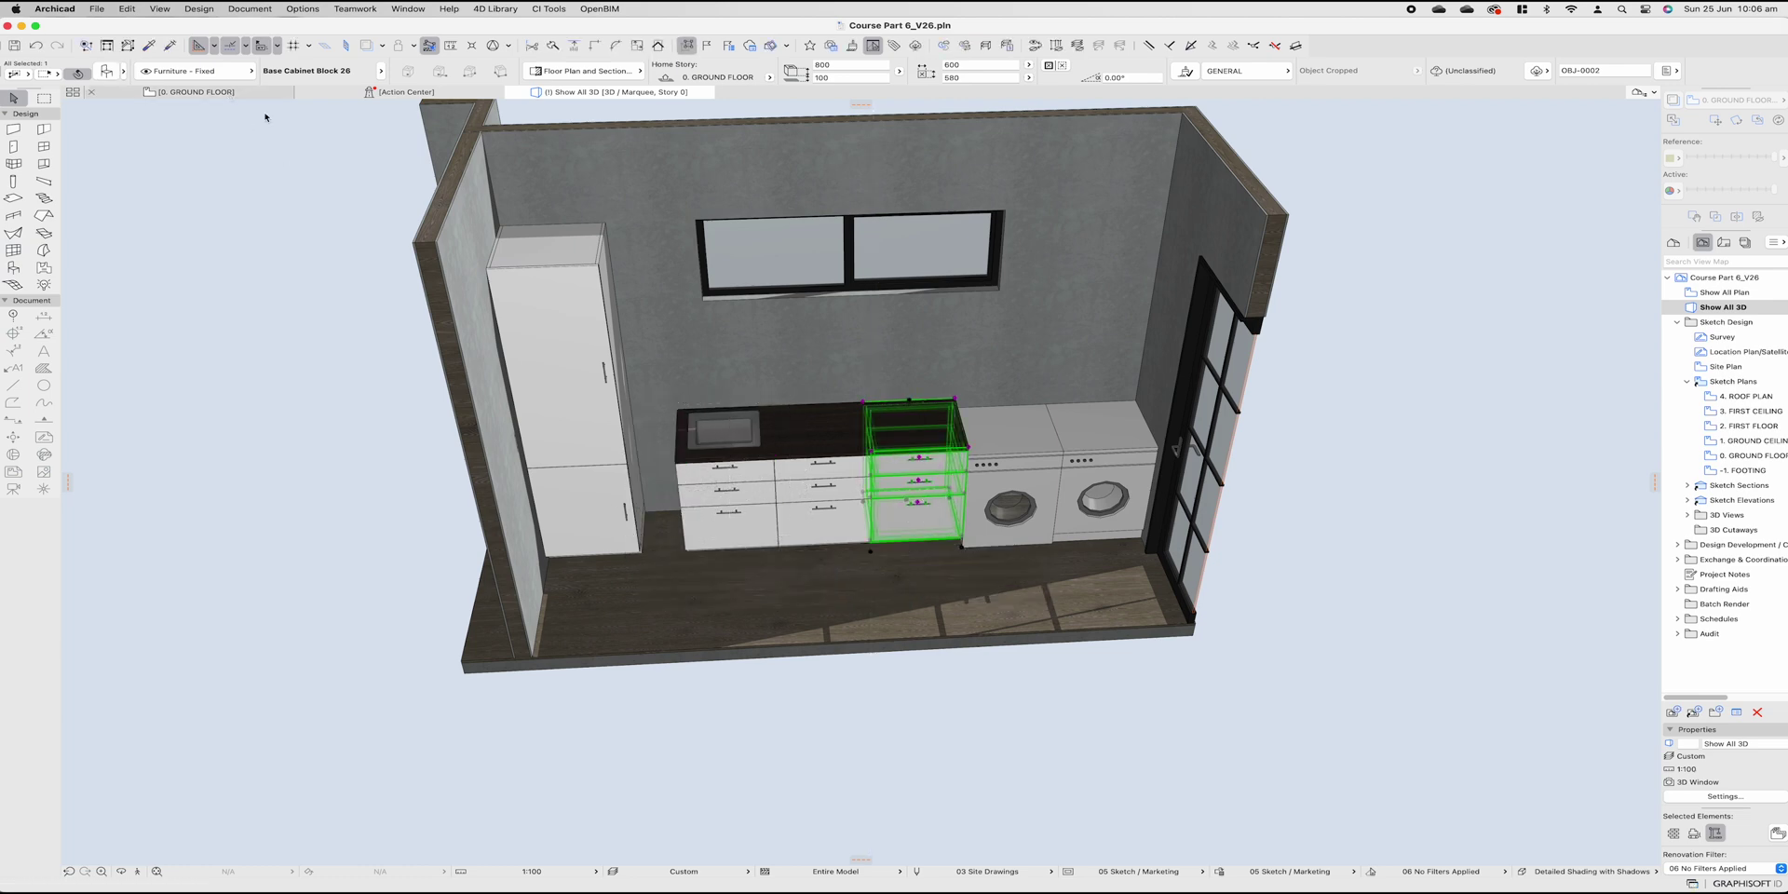
# Step: On the ground floor plan, move the sink cabinet to sit directly beside the dryer
pyautogui.press('F2')
pyautogui.click(817, 329)
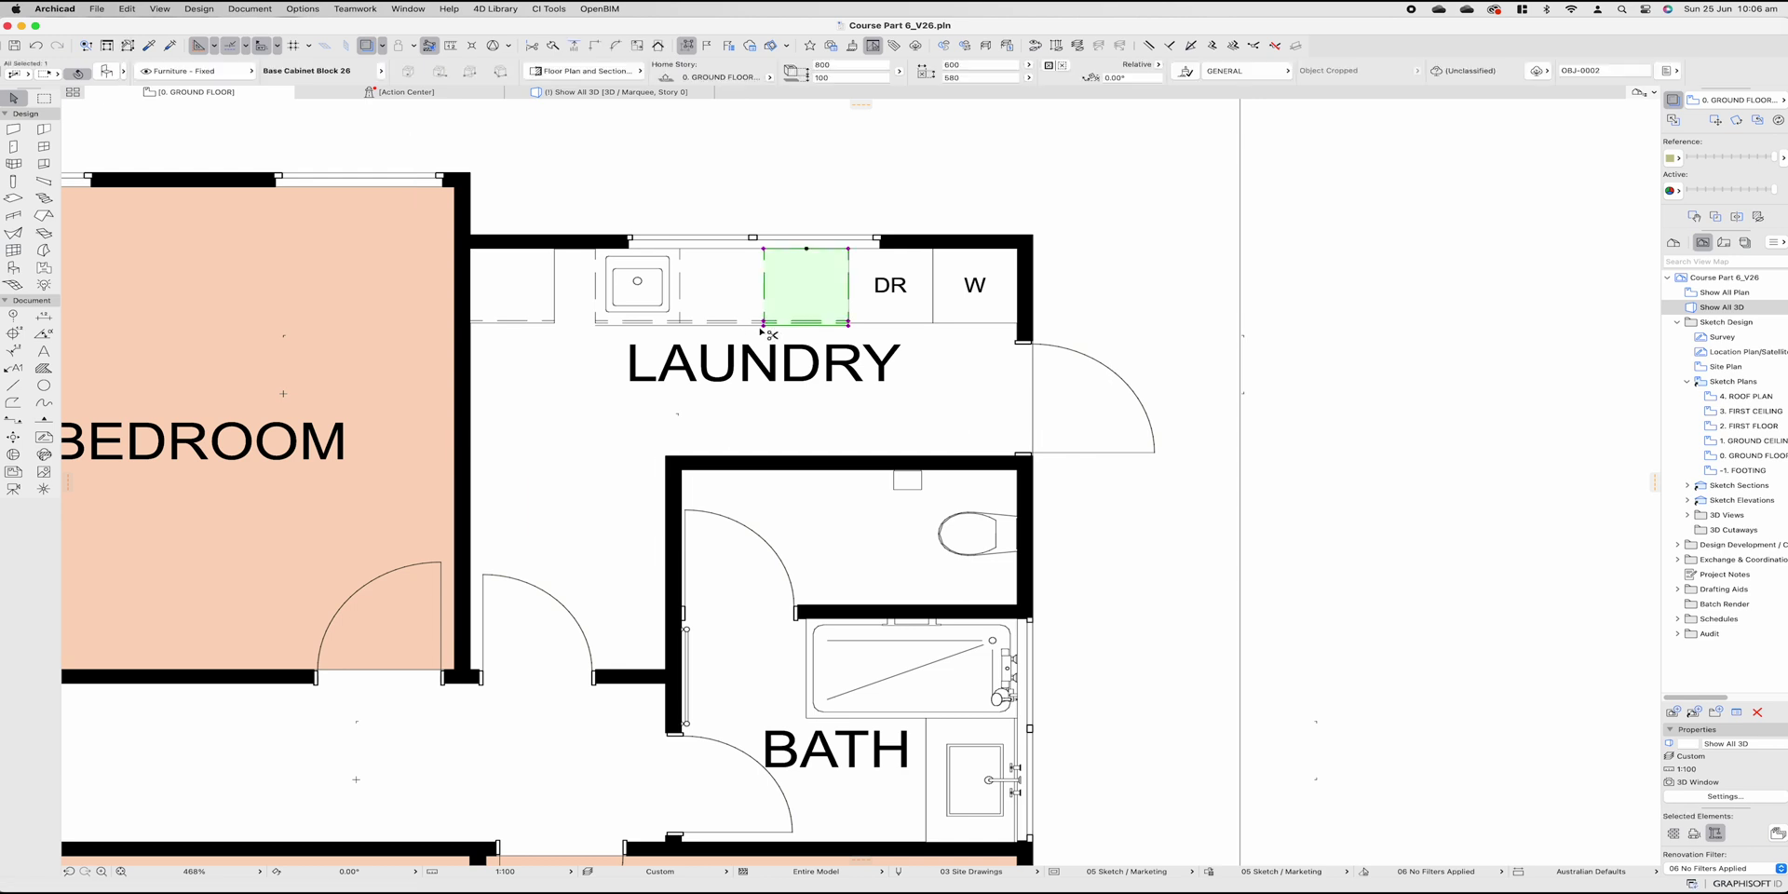
pyautogui.click(764, 325)
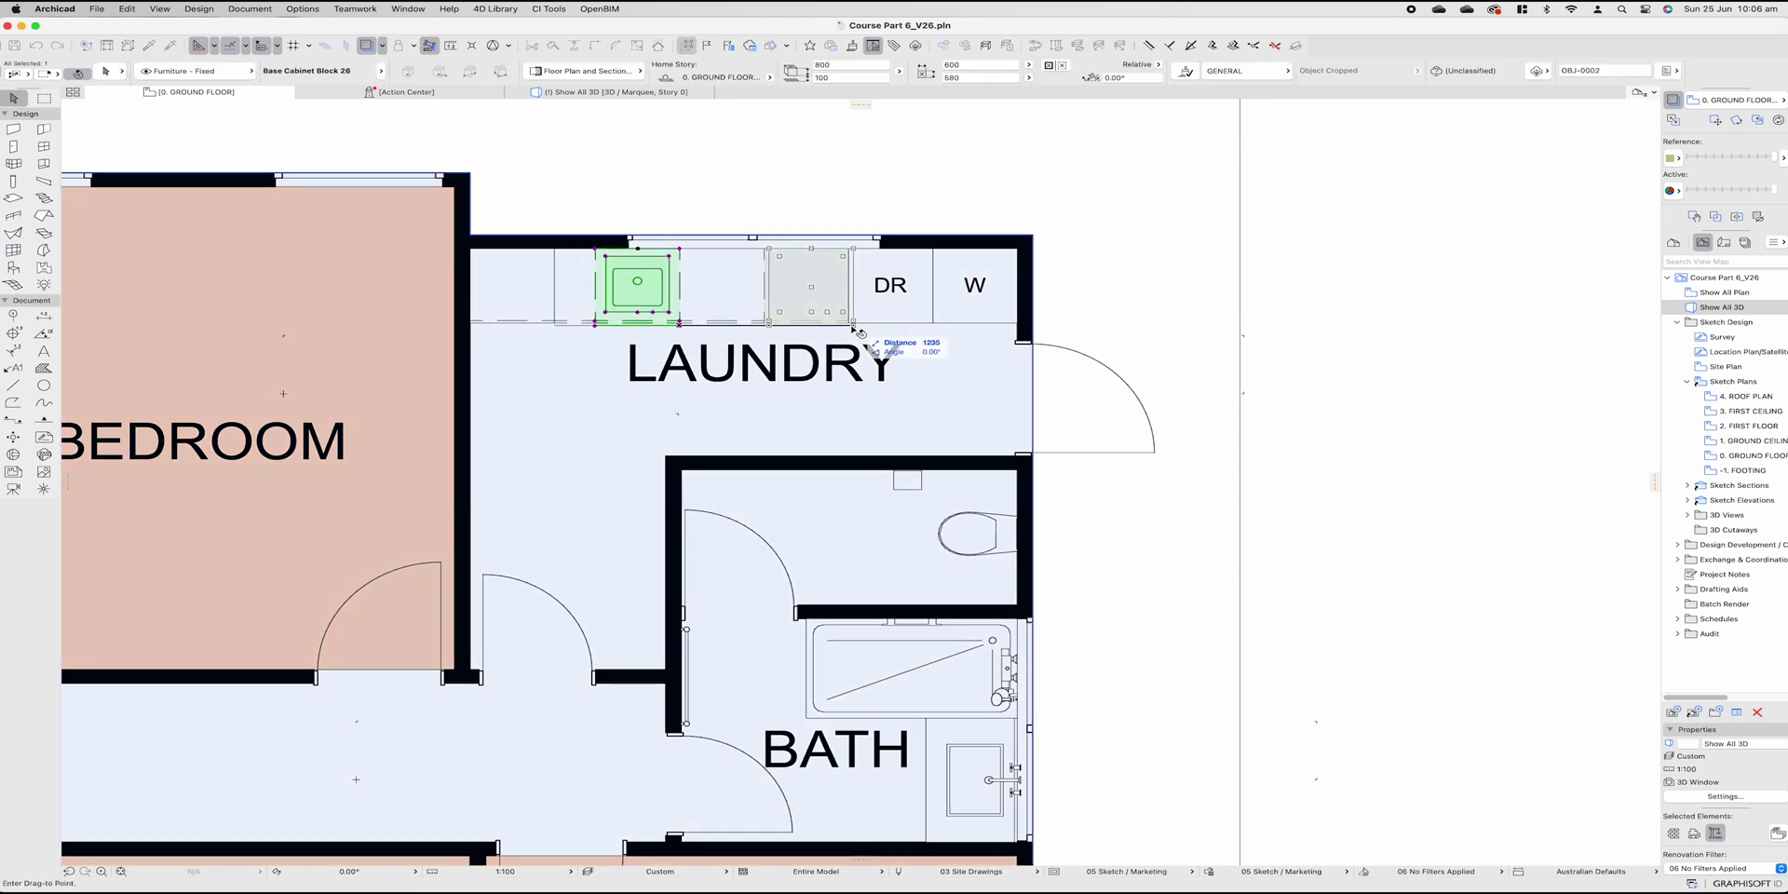
pyautogui.click(853, 326)
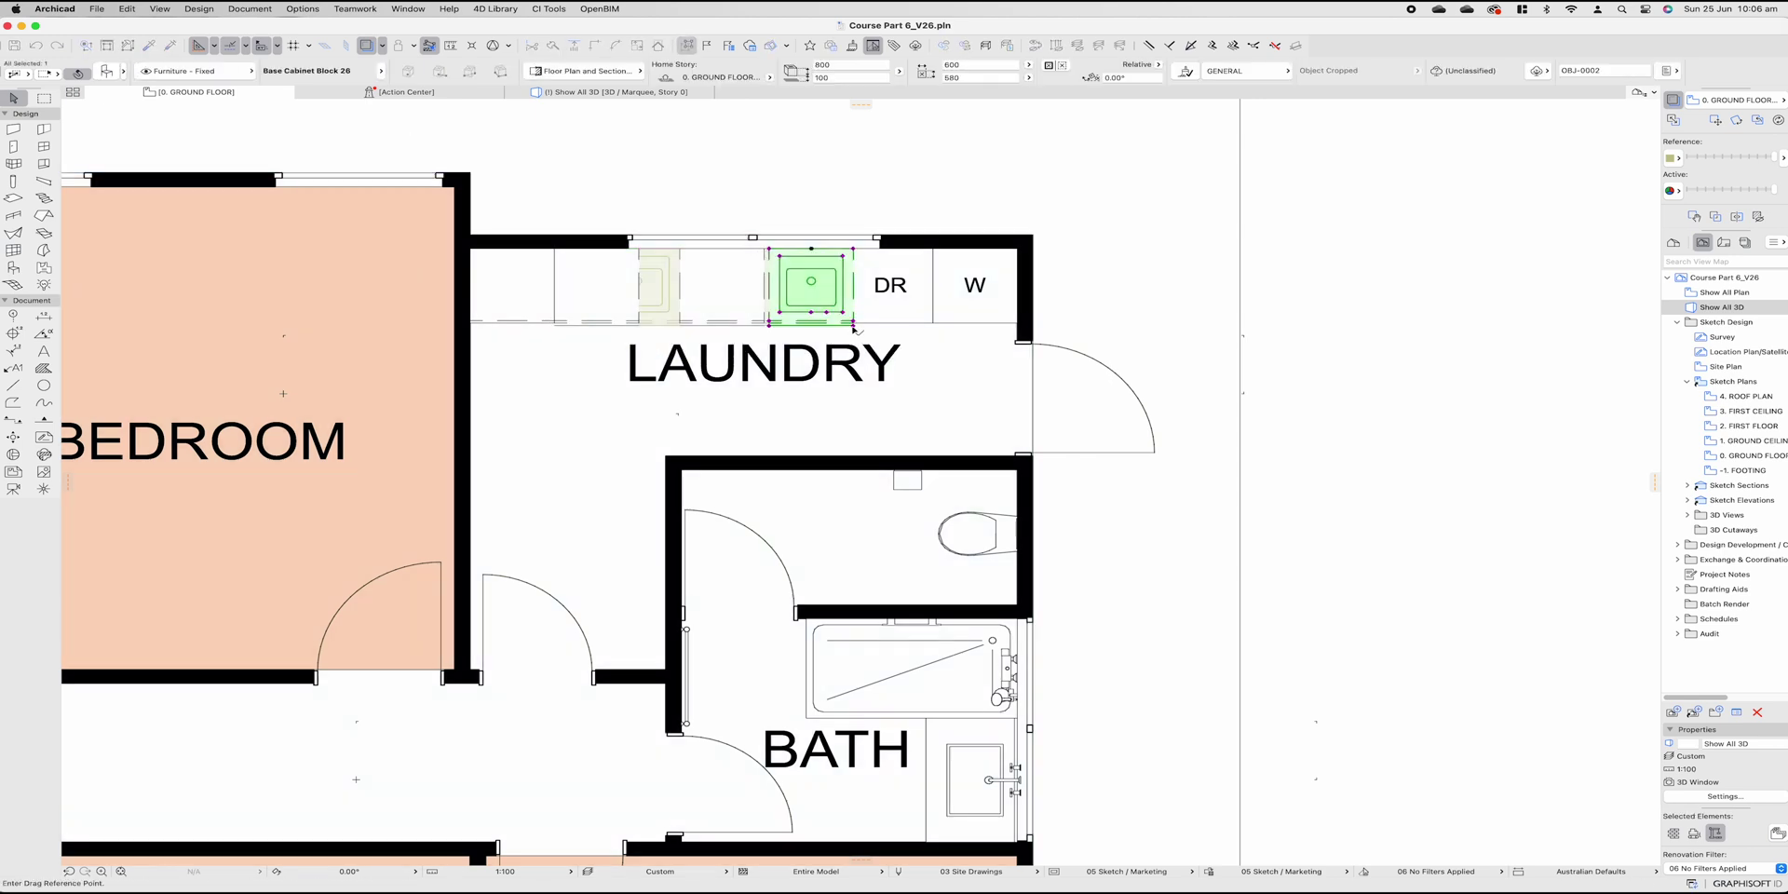
pyautogui.click(770, 327)
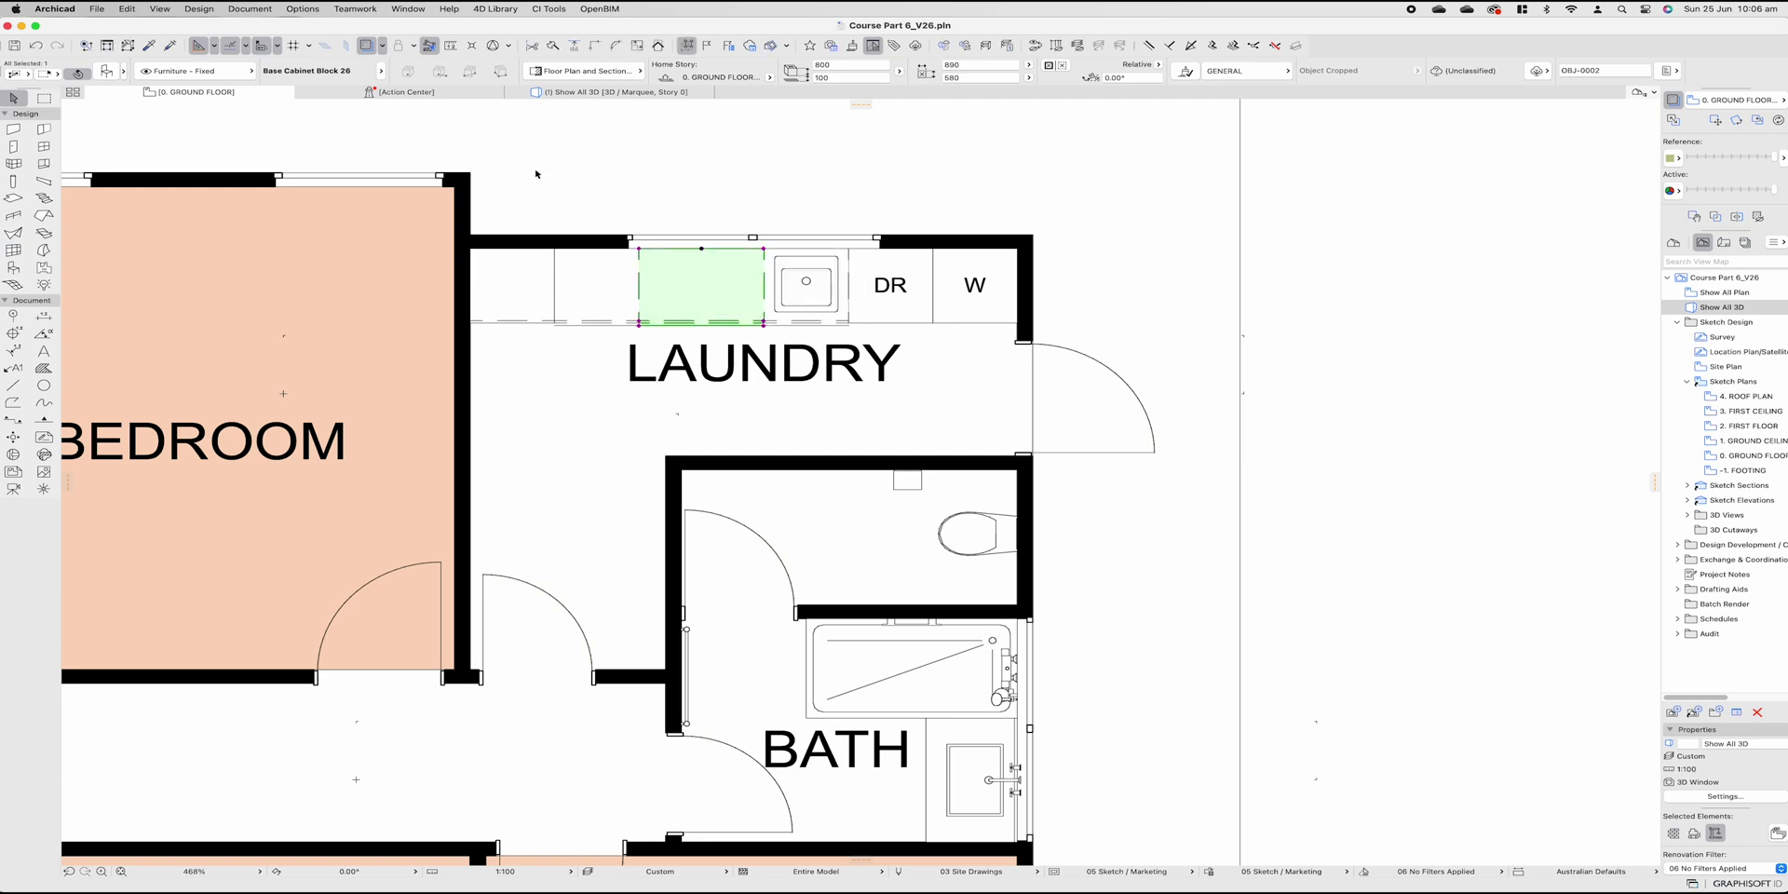
pyautogui.click(539, 172)
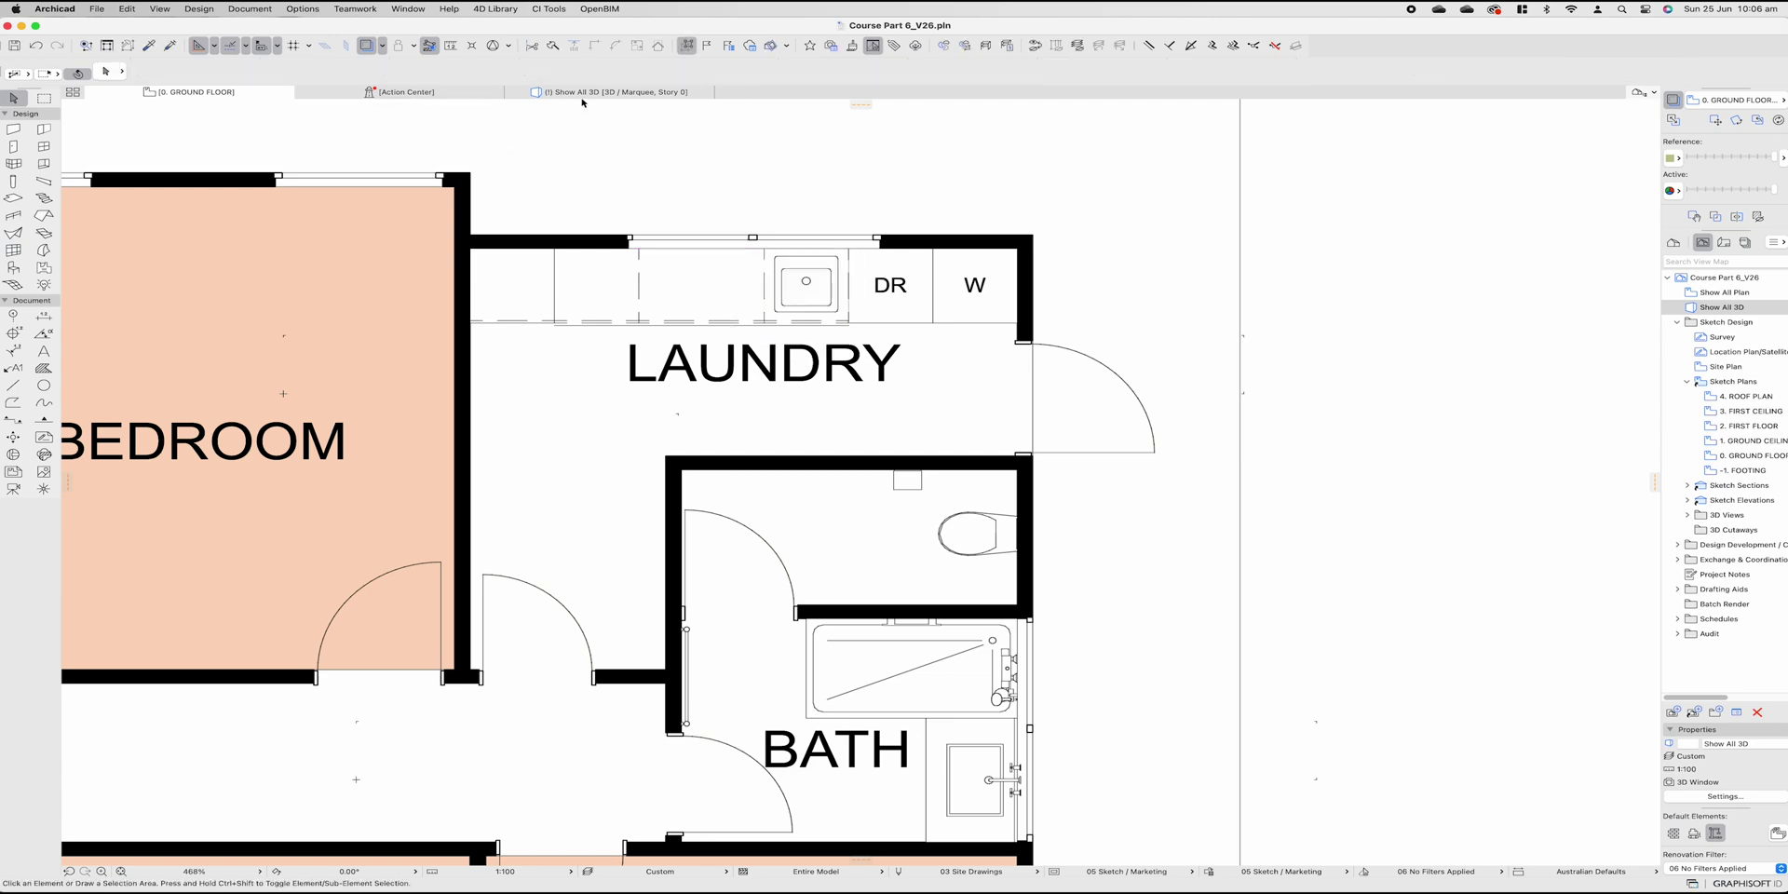
pyautogui.click(604, 92)
# Step: On the ground floor plan, move the LAUNDRY label lower and drag the tall cabinet into the hallway
pyautogui.press('F2')
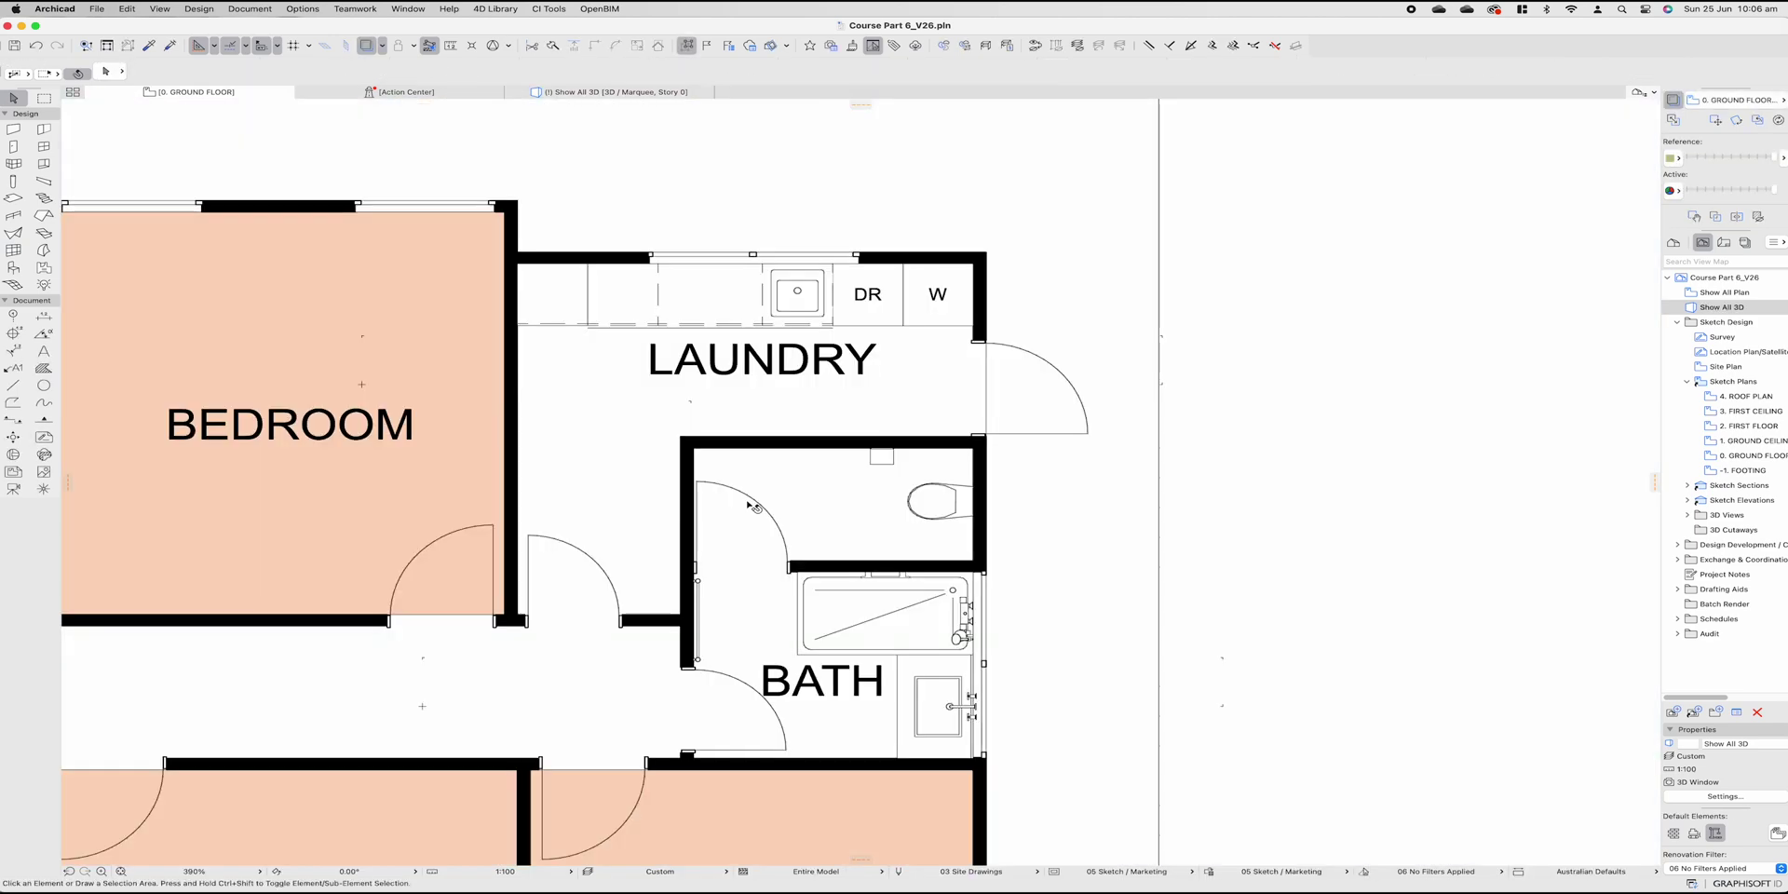
pyautogui.moveTo(787, 365); pyautogui.dragTo(787, 393)
pyautogui.click(583, 325)
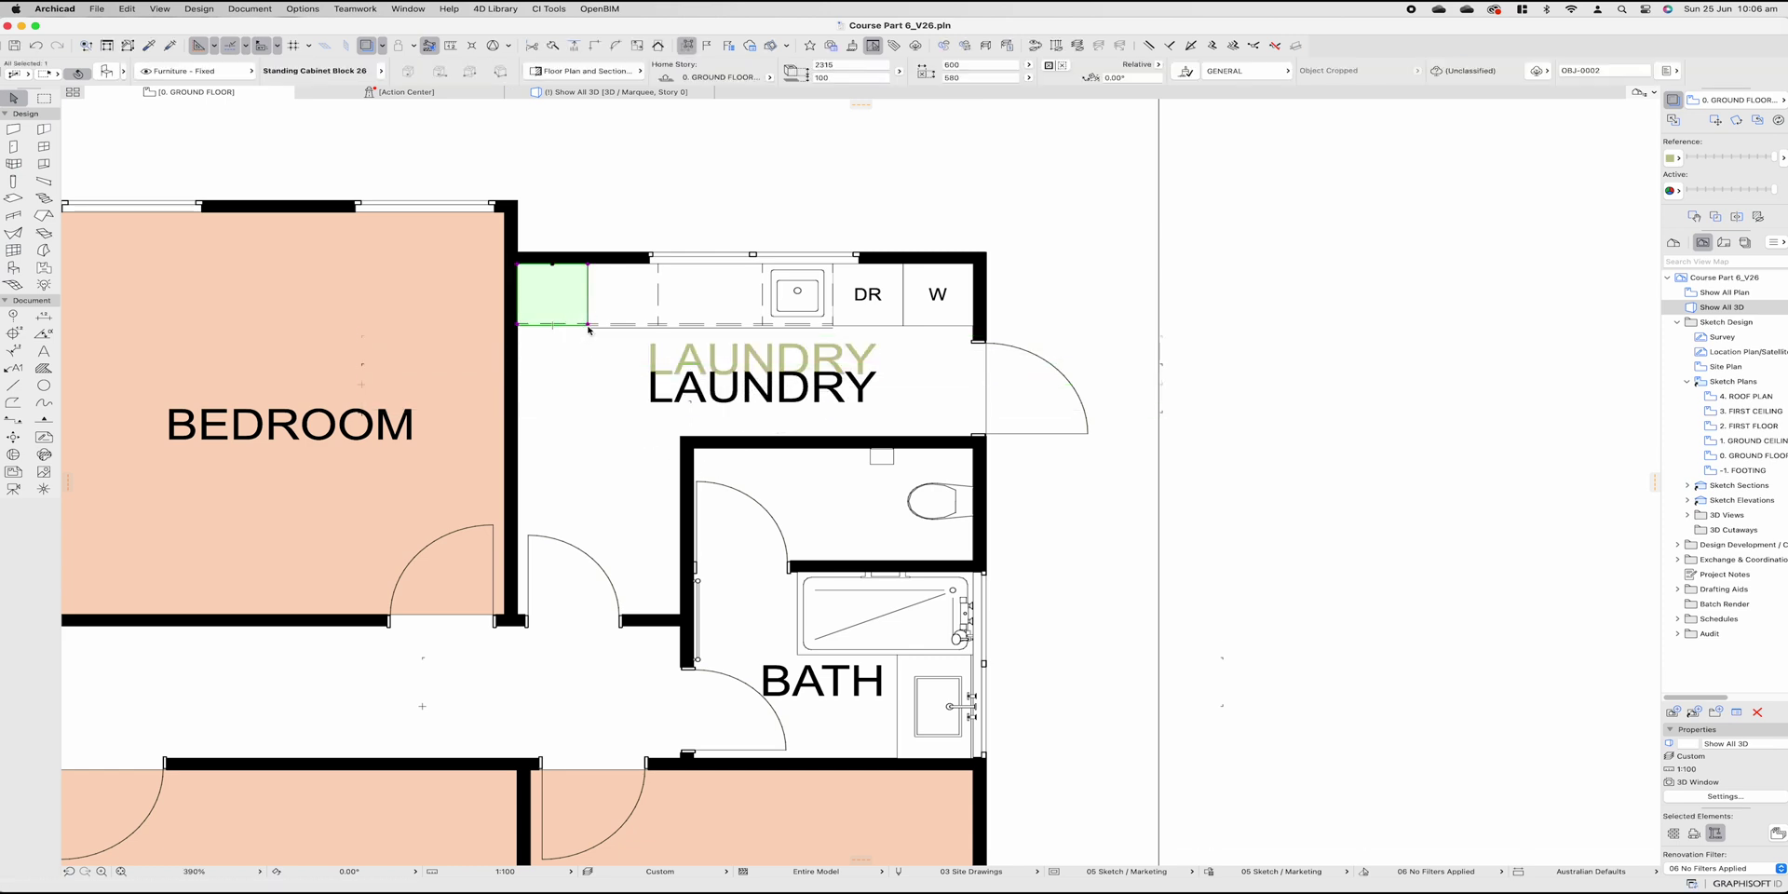
pyautogui.moveTo(588, 328); pyautogui.dragTo(640, 500)
# Step: Rotate the tall cabinet 90° and place it against the bath wall
pyautogui.press('super+e')
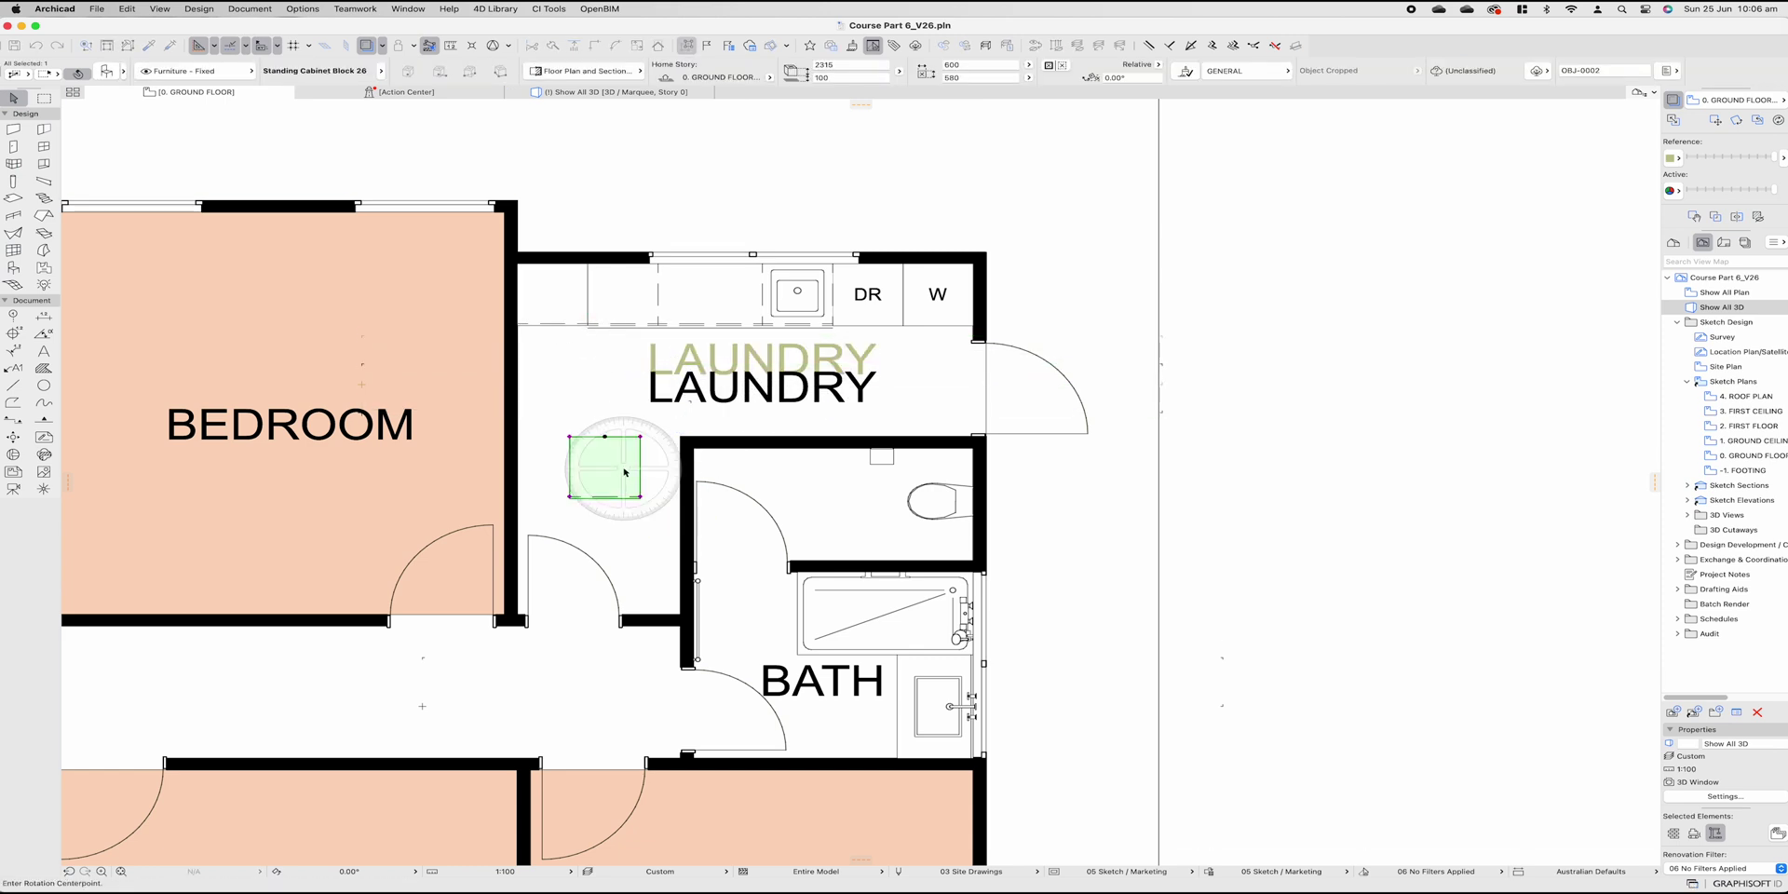
pyautogui.click(624, 469)
pyautogui.click(490, 469)
pyautogui.click(624, 282)
pyautogui.press('super+d')
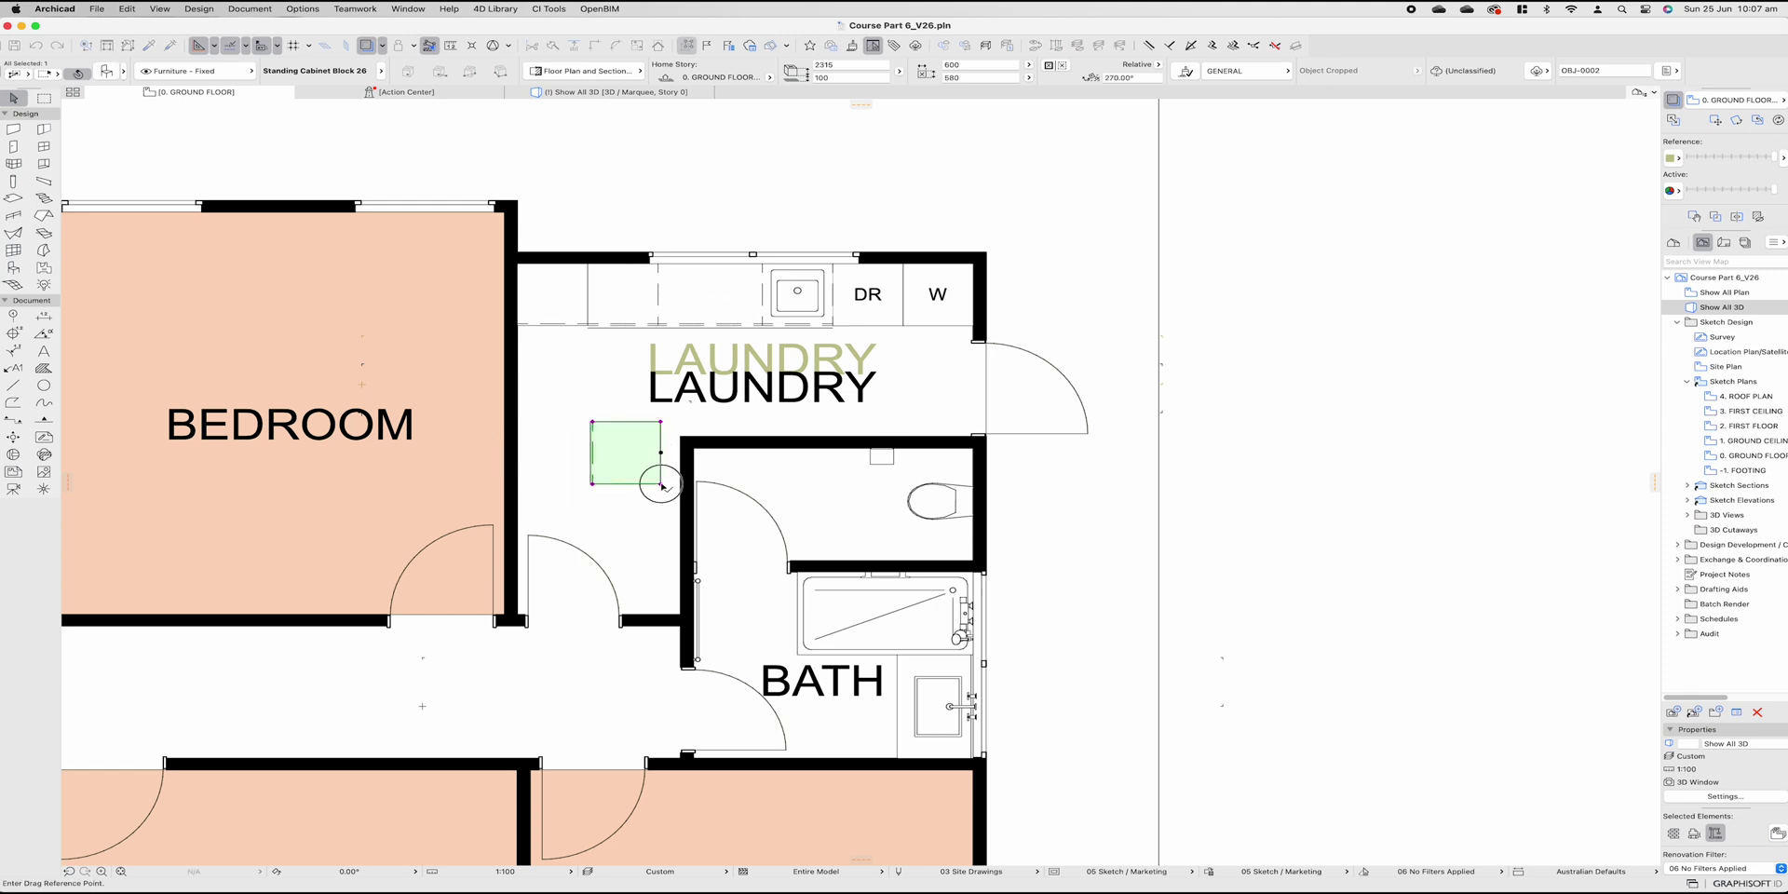
pyautogui.click(661, 483)
pyautogui.click(681, 614)
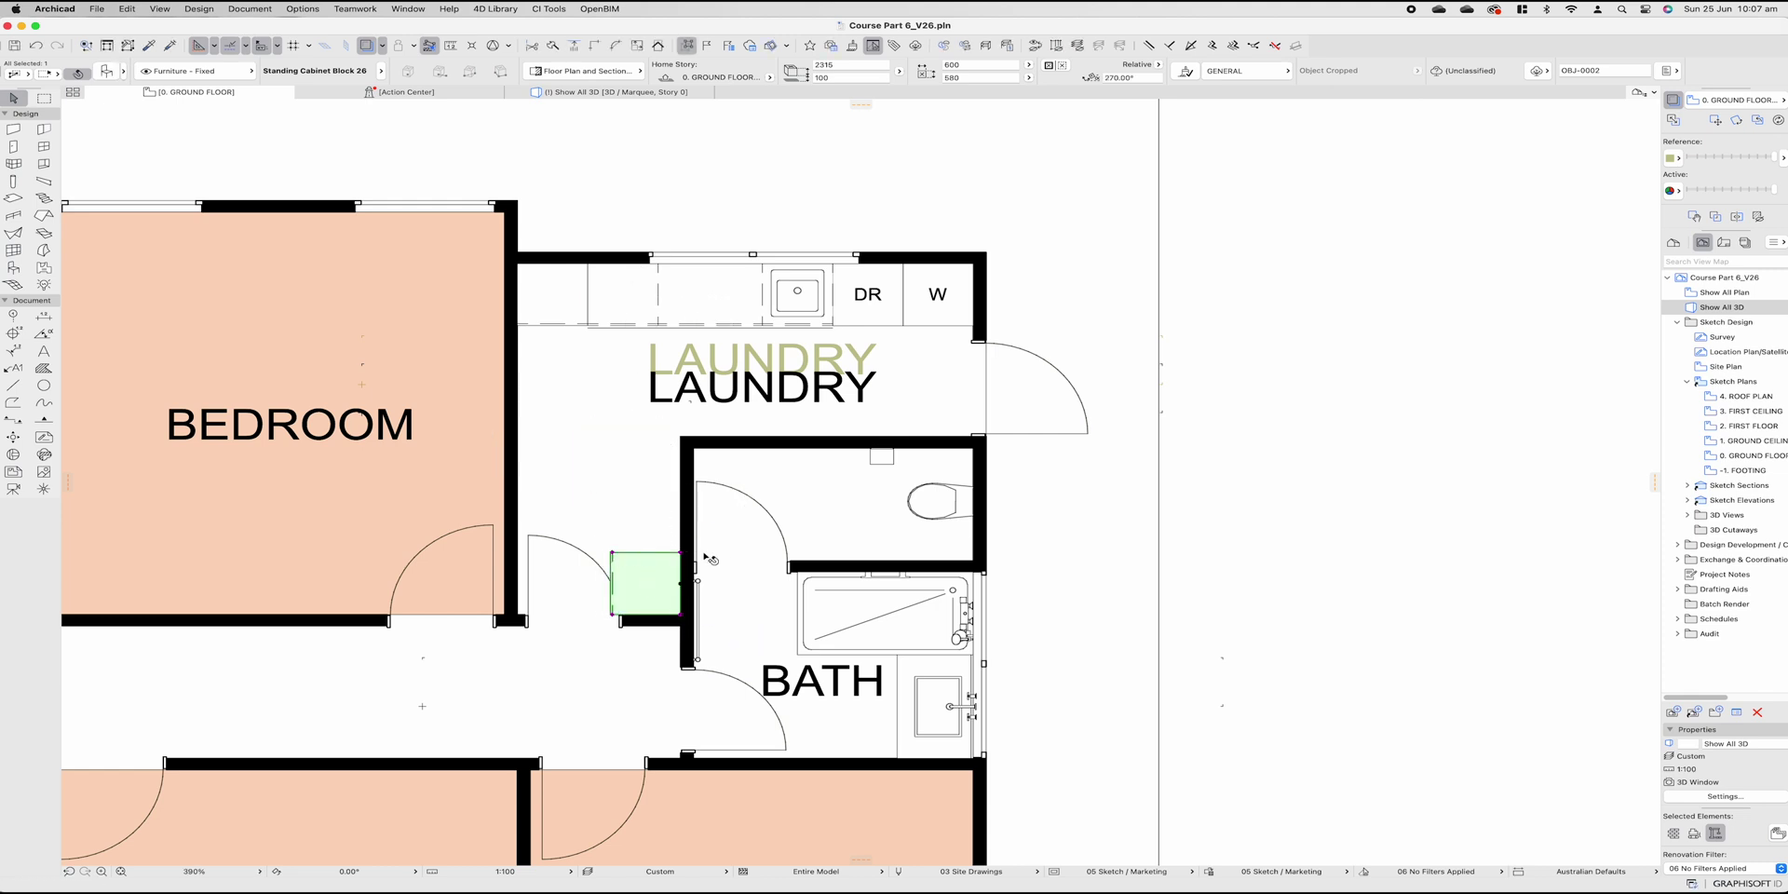
# Step: Stretch the cabinet's length to 1720 up to the wall corner and set its depth to 300
pyautogui.click(681, 553)
pyautogui.click(707, 562)
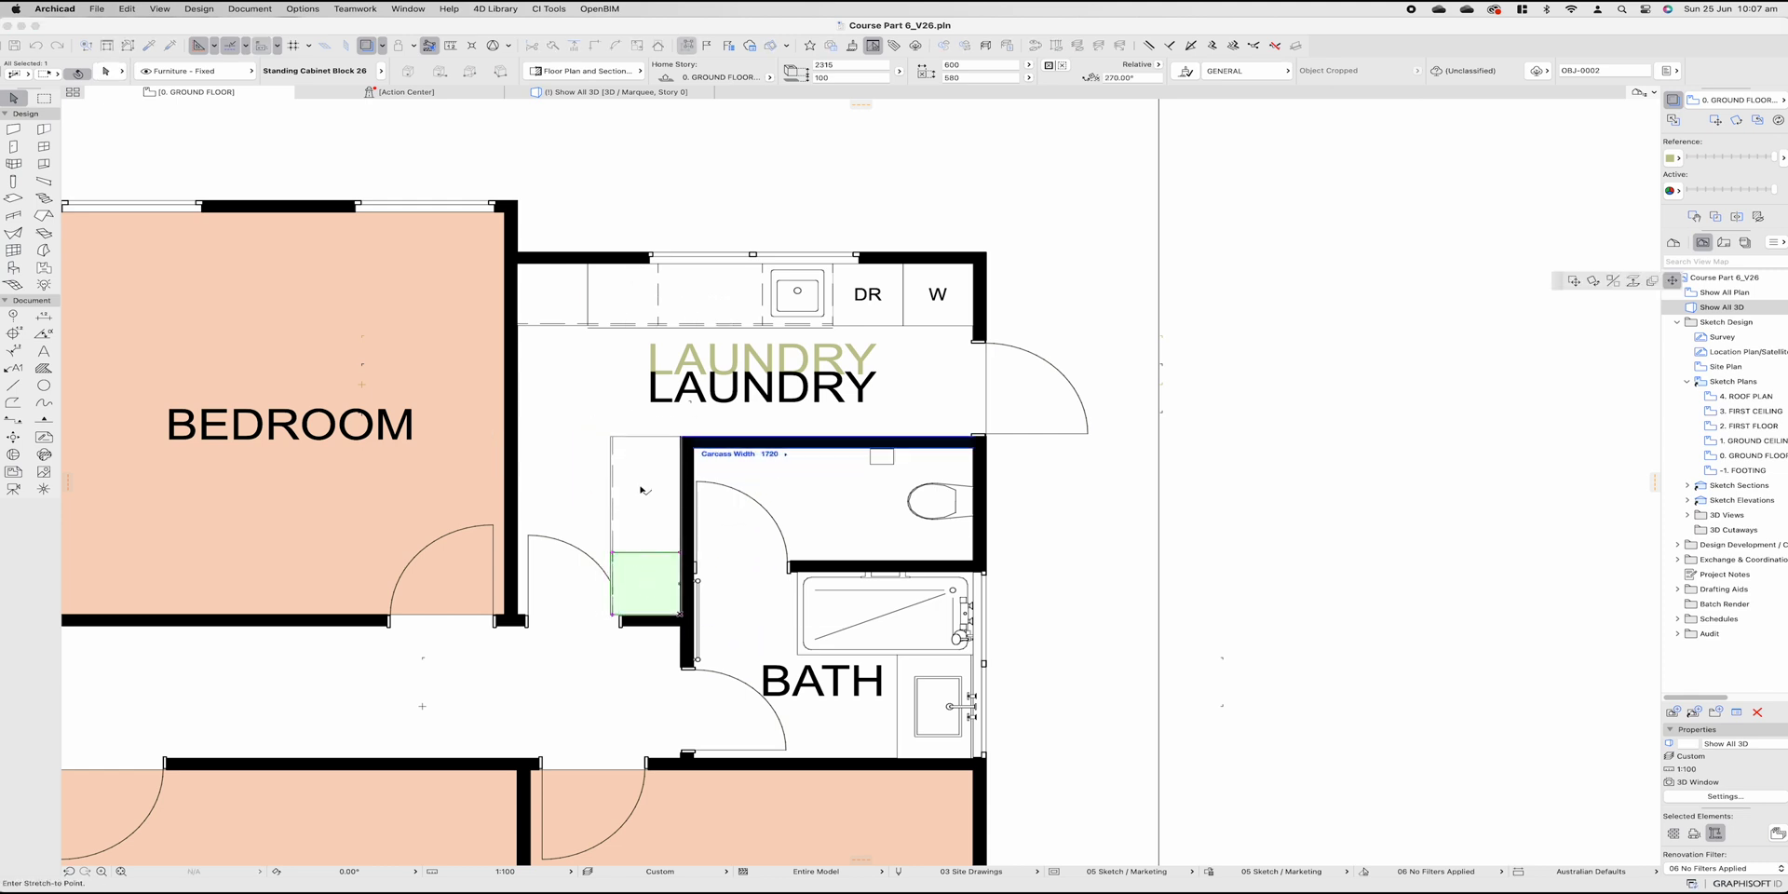
pyautogui.click(681, 436)
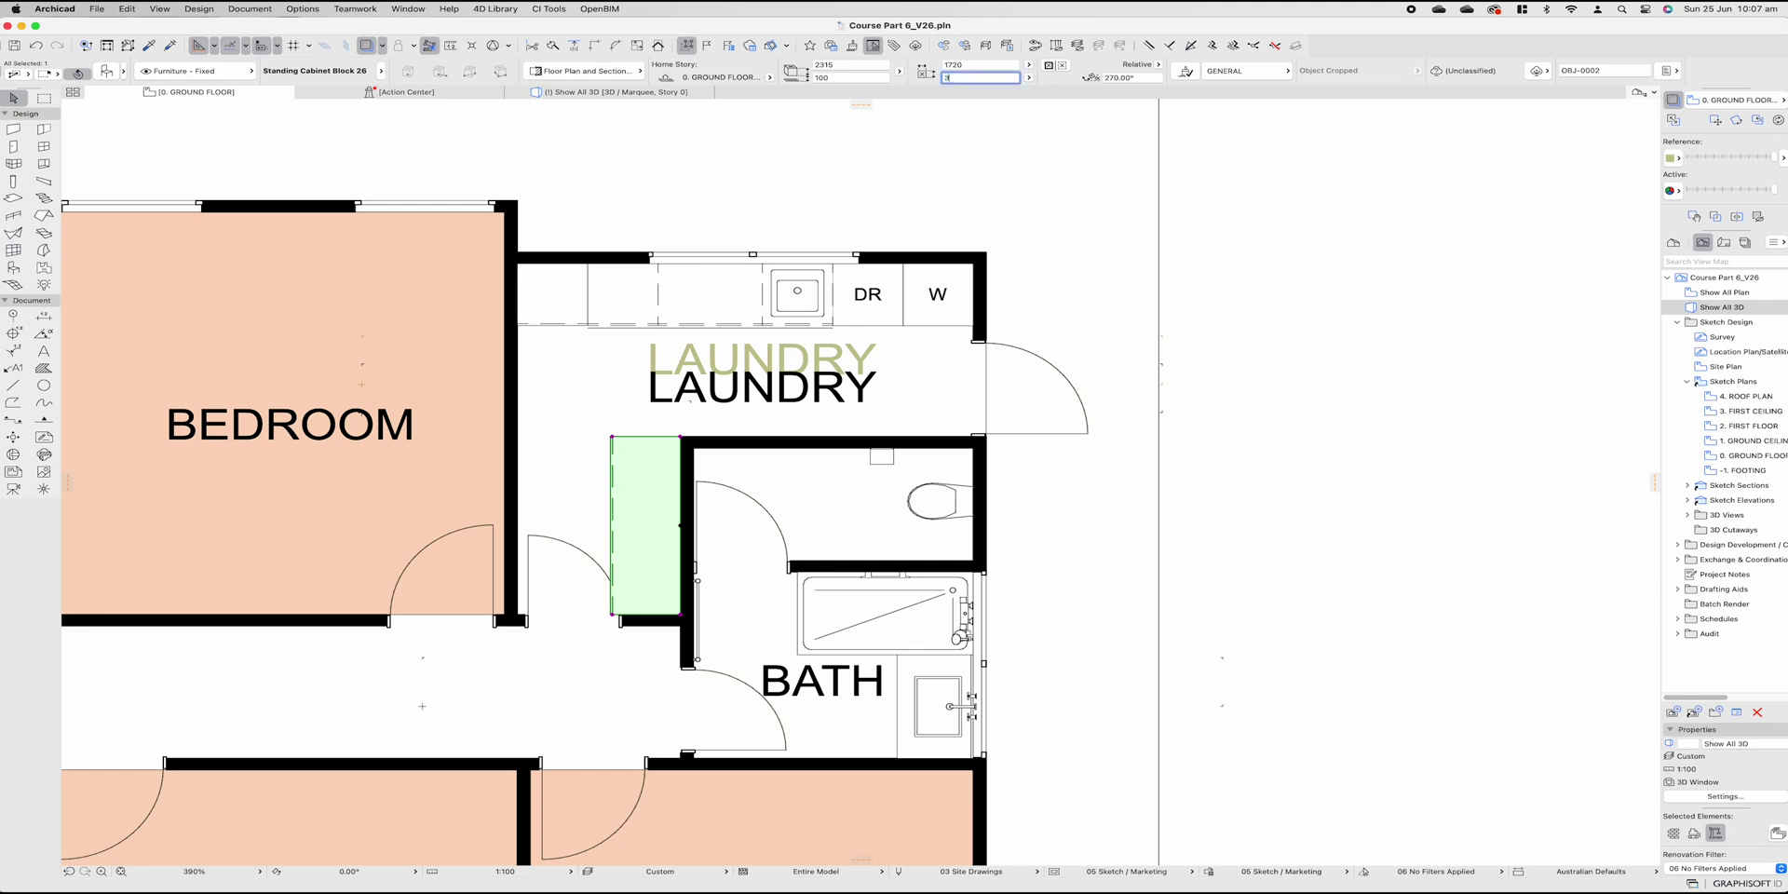
pyautogui.write('300')
pyautogui.press('Return')
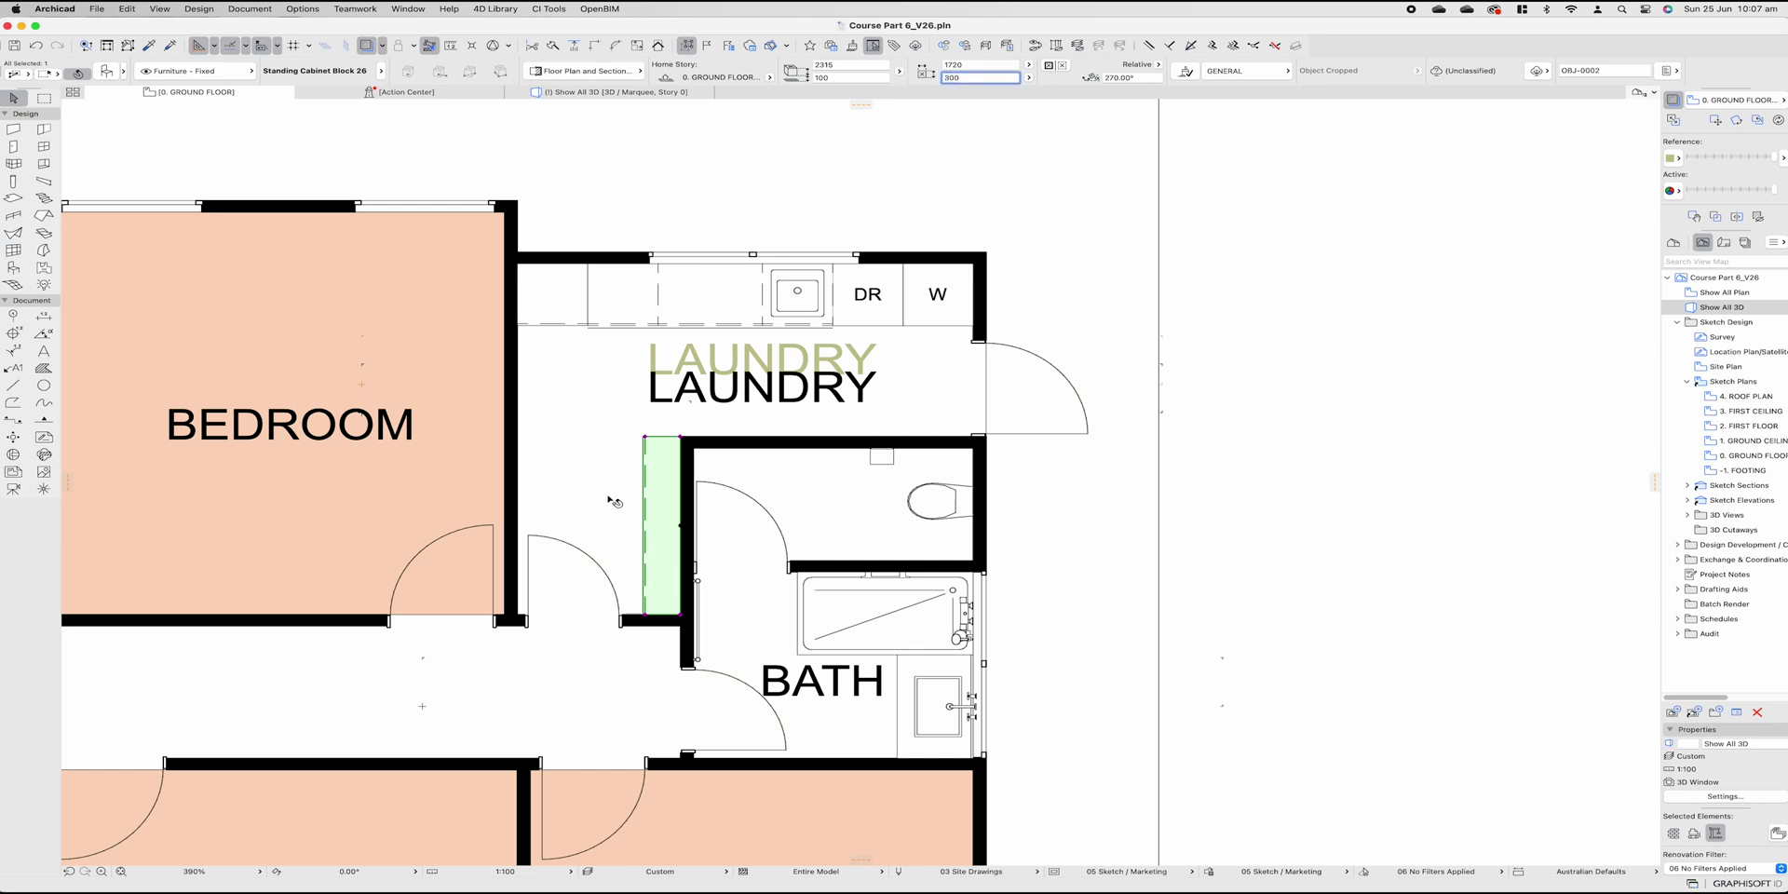
# Step: Begin outlining the laundry and bath area of the plan
pyautogui.press('Escape')
pyautogui.click(44, 98)
pyautogui.click(1072, 193)
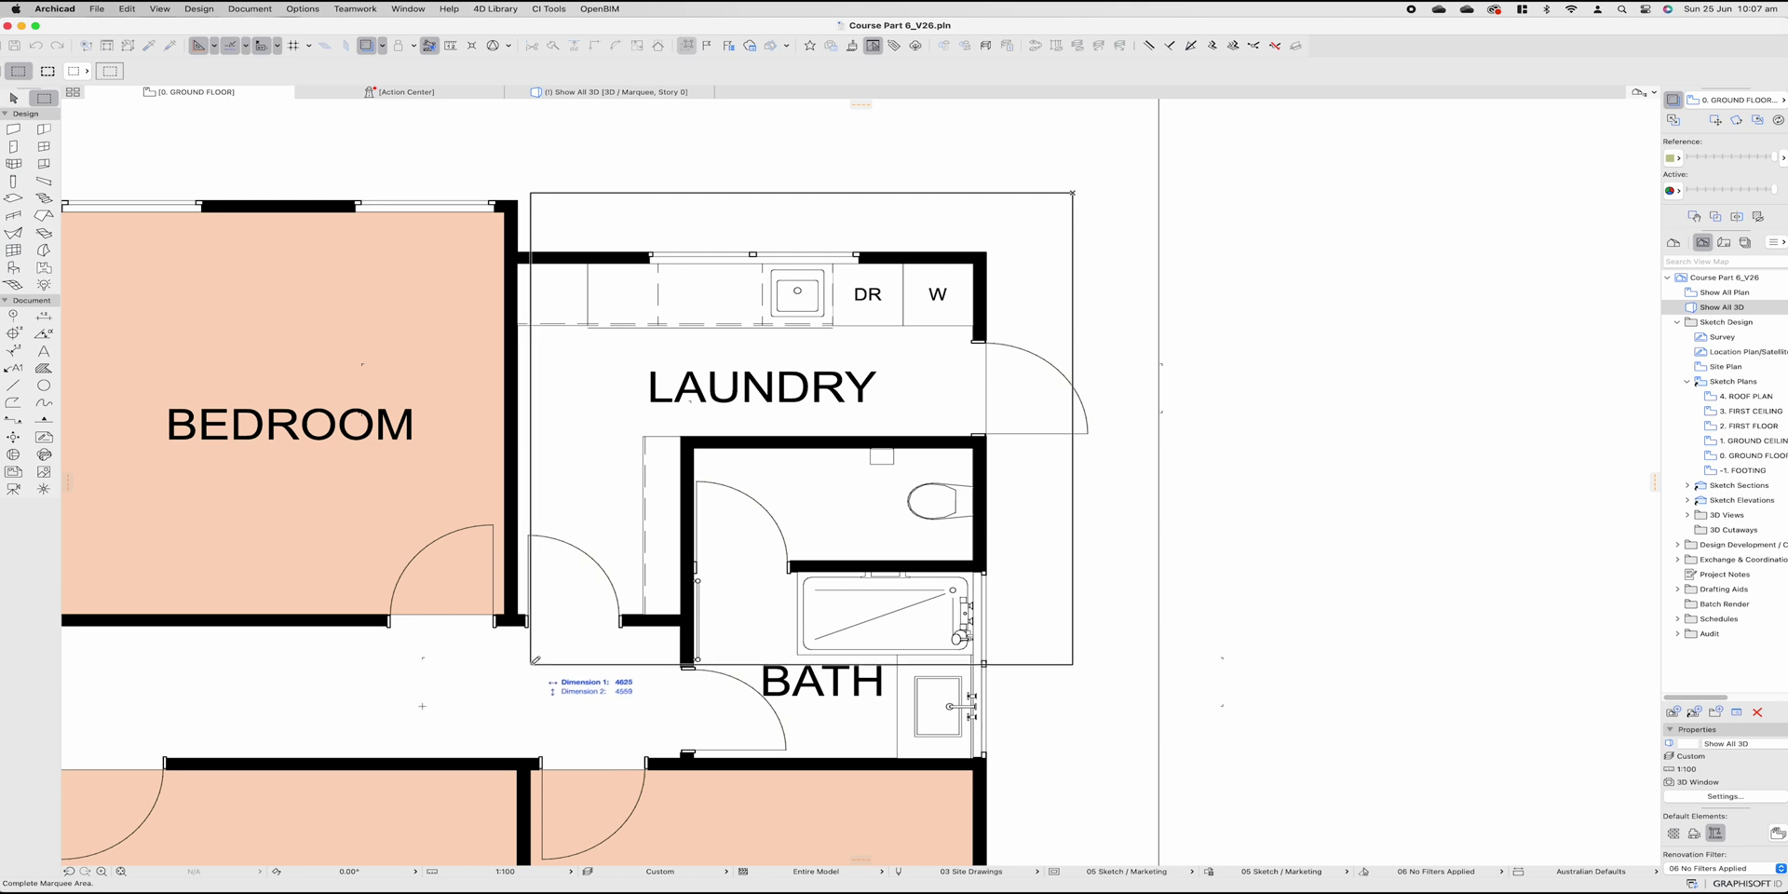
# Step: Finish outlining the laundry and bath rooms and view just that area in 3D
pyautogui.click(535, 660)
pyautogui.press('F5')
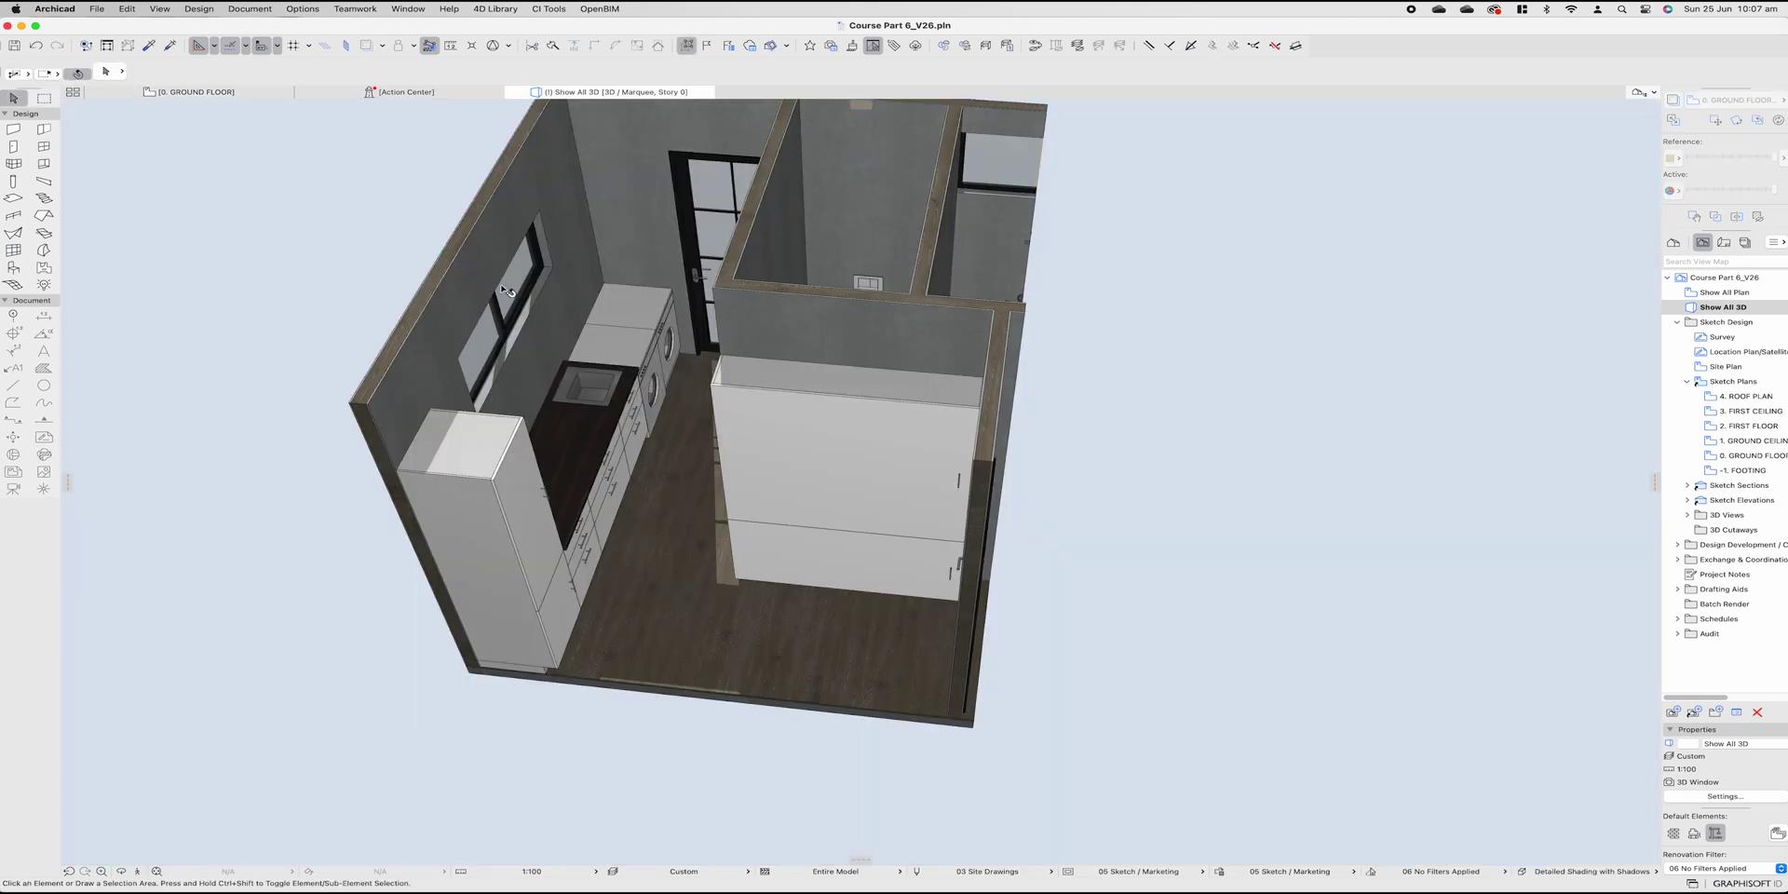
pyautogui.press('F2')
# Step: Set the hallway cupboard width to 860 and place a copy directly above it
pyautogui.click(675, 453)
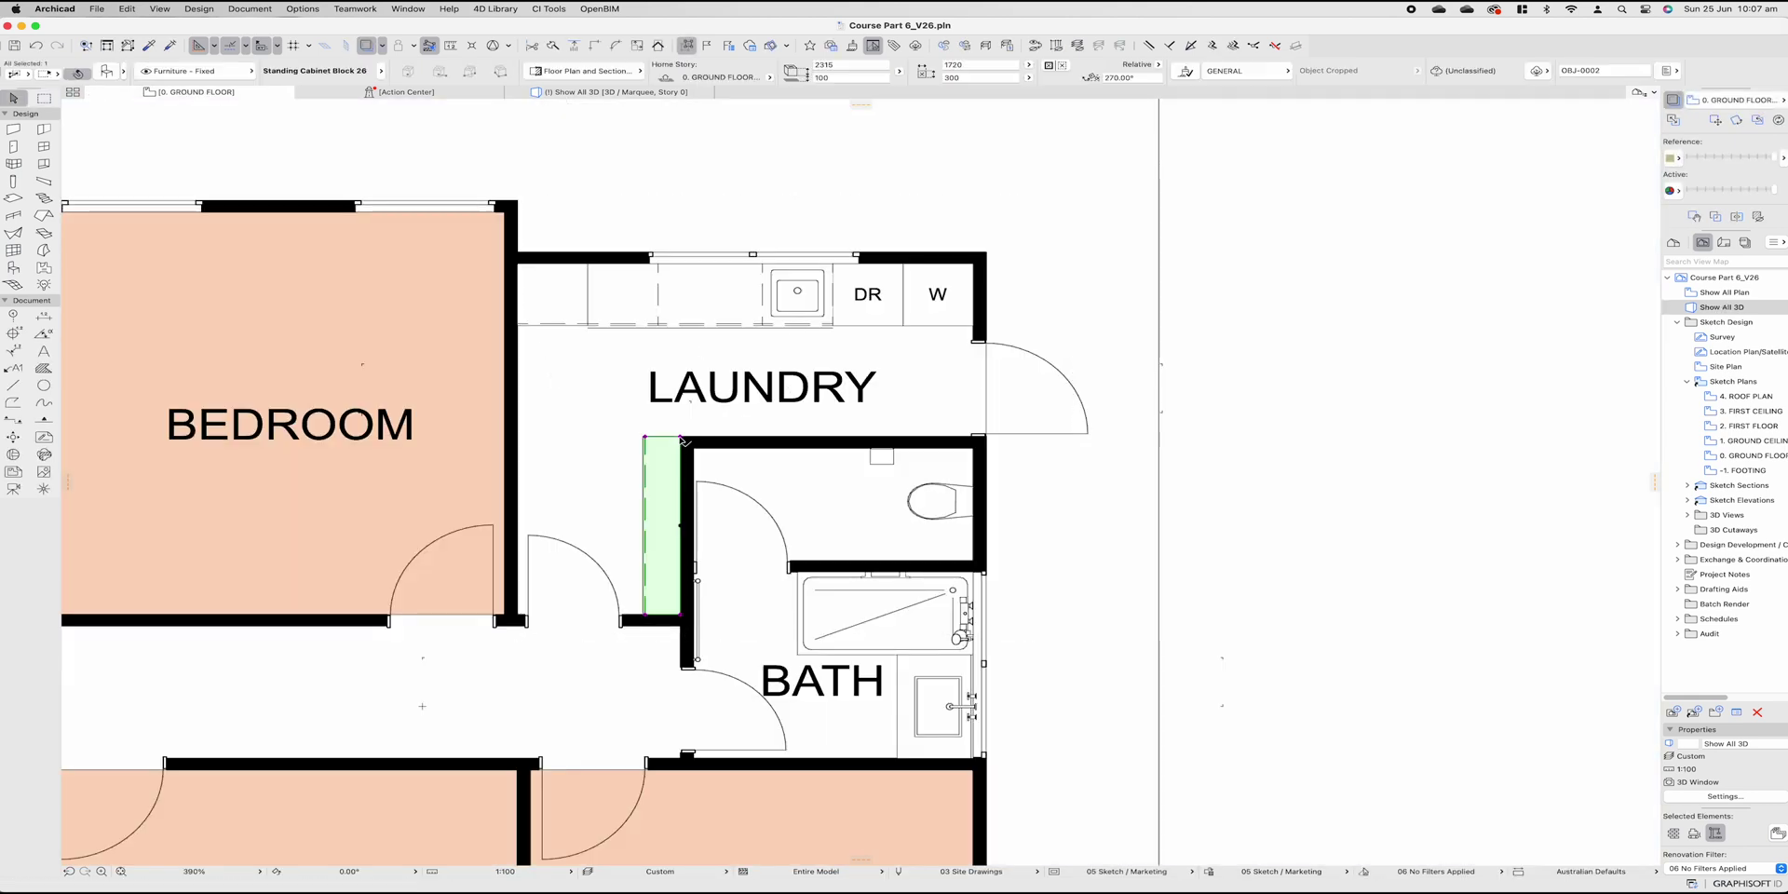
pyautogui.click(688, 523)
pyautogui.click(681, 531)
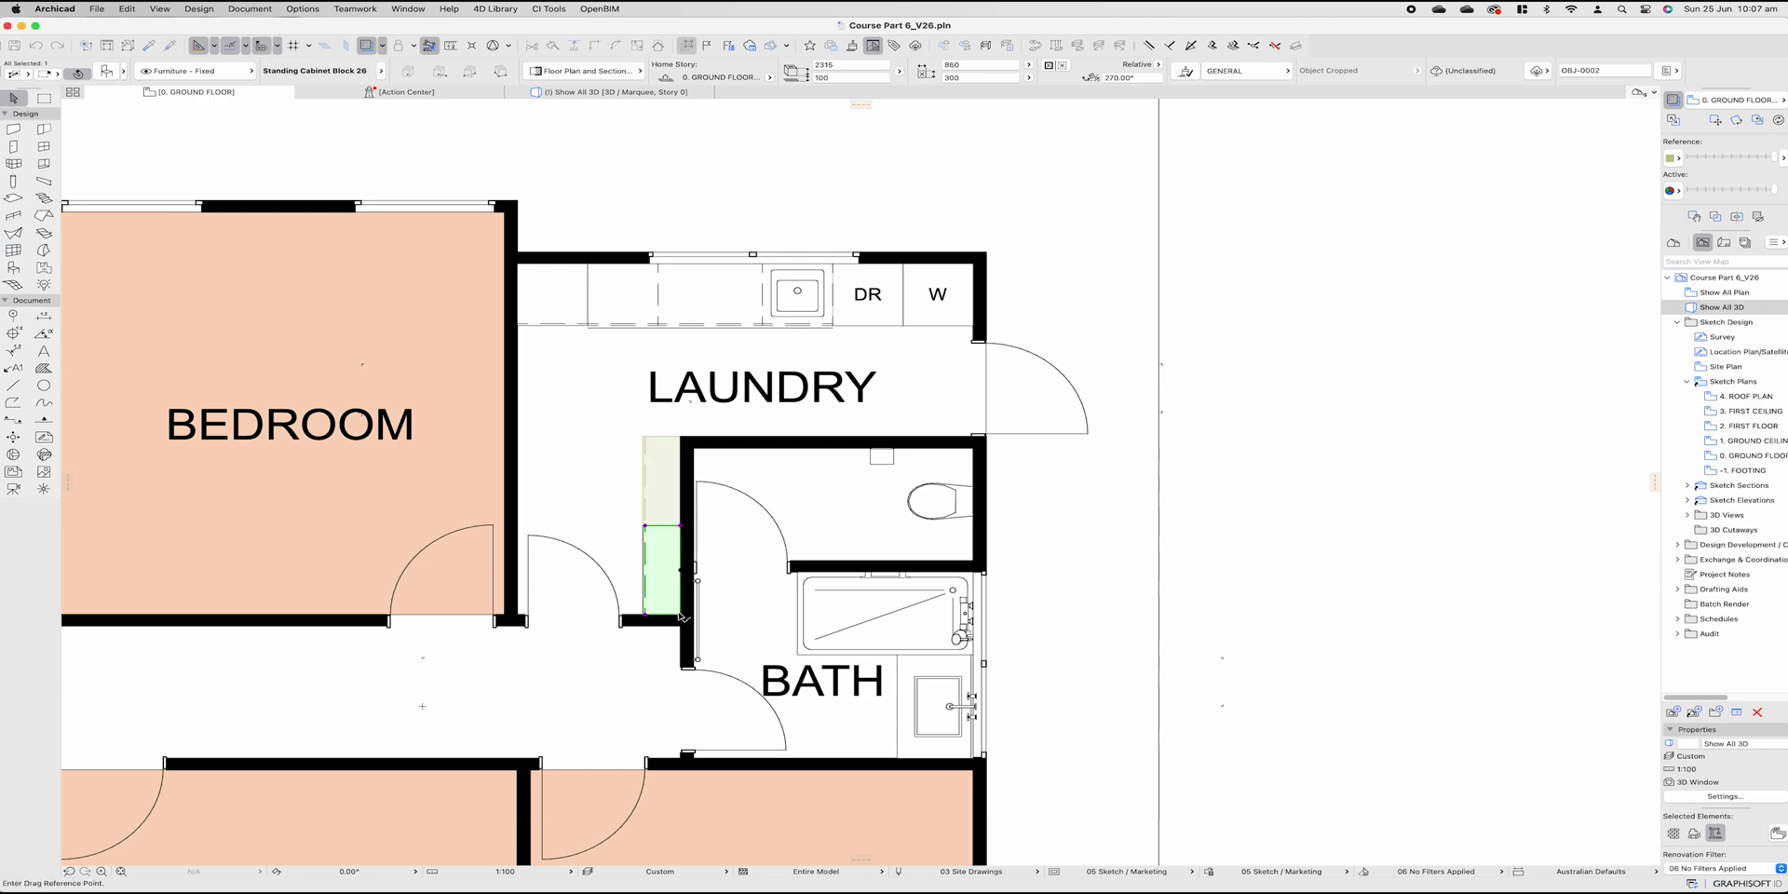
pyautogui.press('super+shift+d')
pyautogui.click(681, 614)
pyautogui.click(681, 526)
# Step: Inspect the new cupboards, window wall and door in 3D, then return to the plan
pyautogui.press('F3')
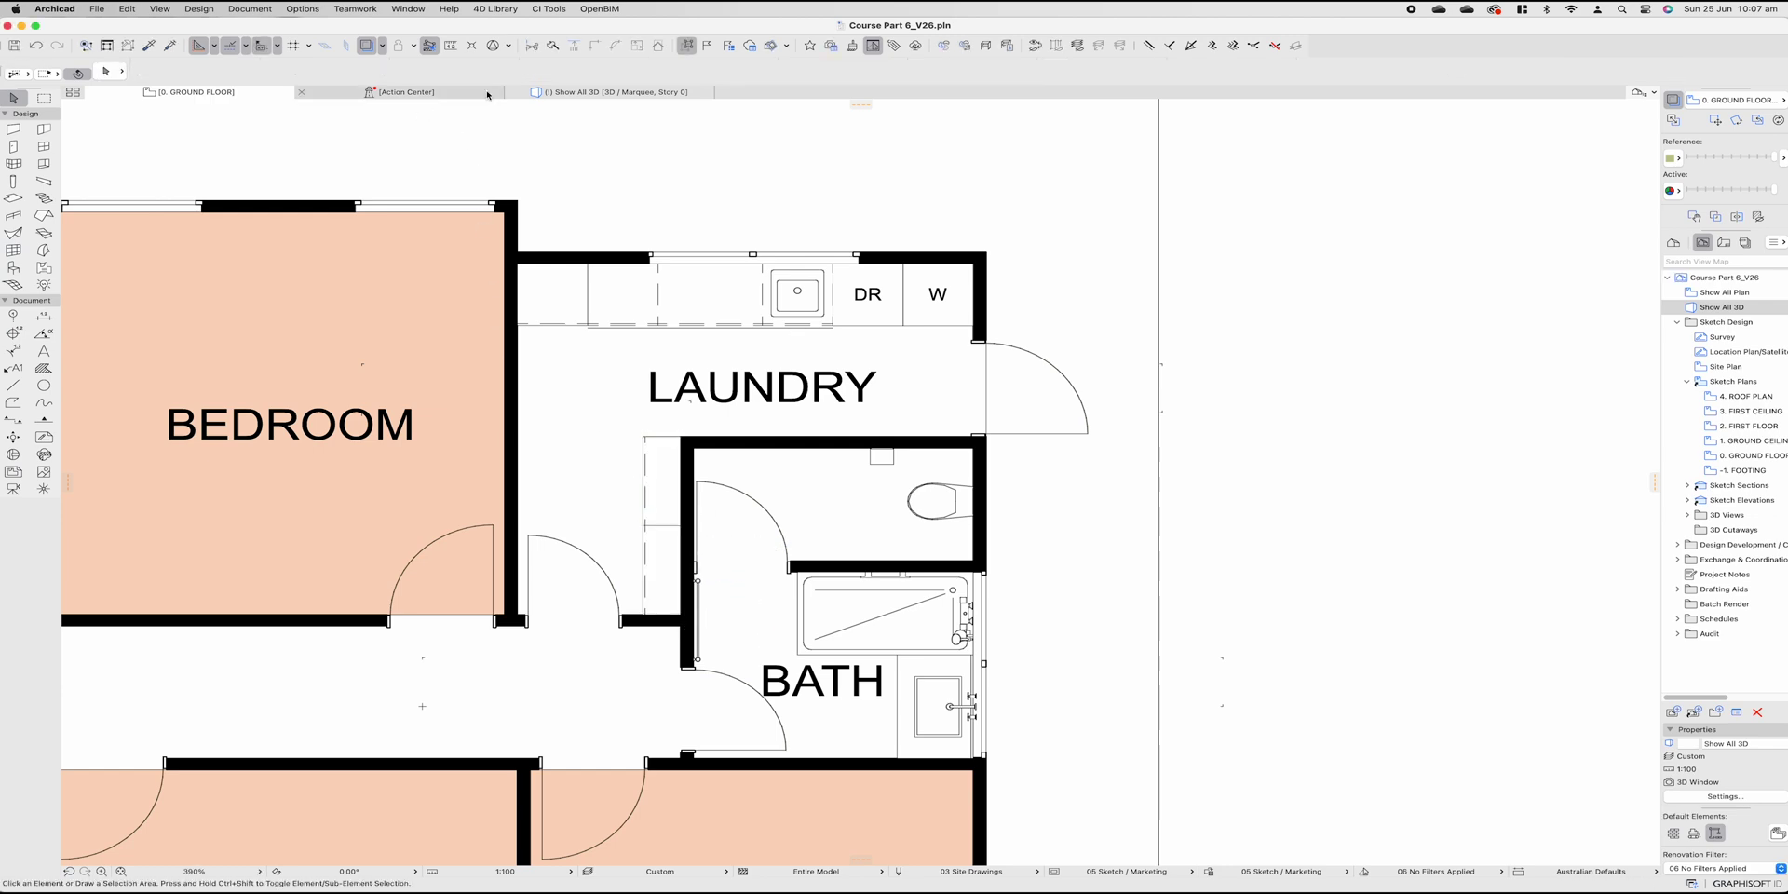
pyautogui.keyDown('shift'); pyautogui.moveTo(845, 571); pyautogui.dragTo(848, 411, button='middle'); pyautogui.keyUp('shift')
pyautogui.keyDown('shift'); pyautogui.moveTo(892, 569); pyautogui.dragTo(1108, 437, button='middle'); pyautogui.keyUp('shift')
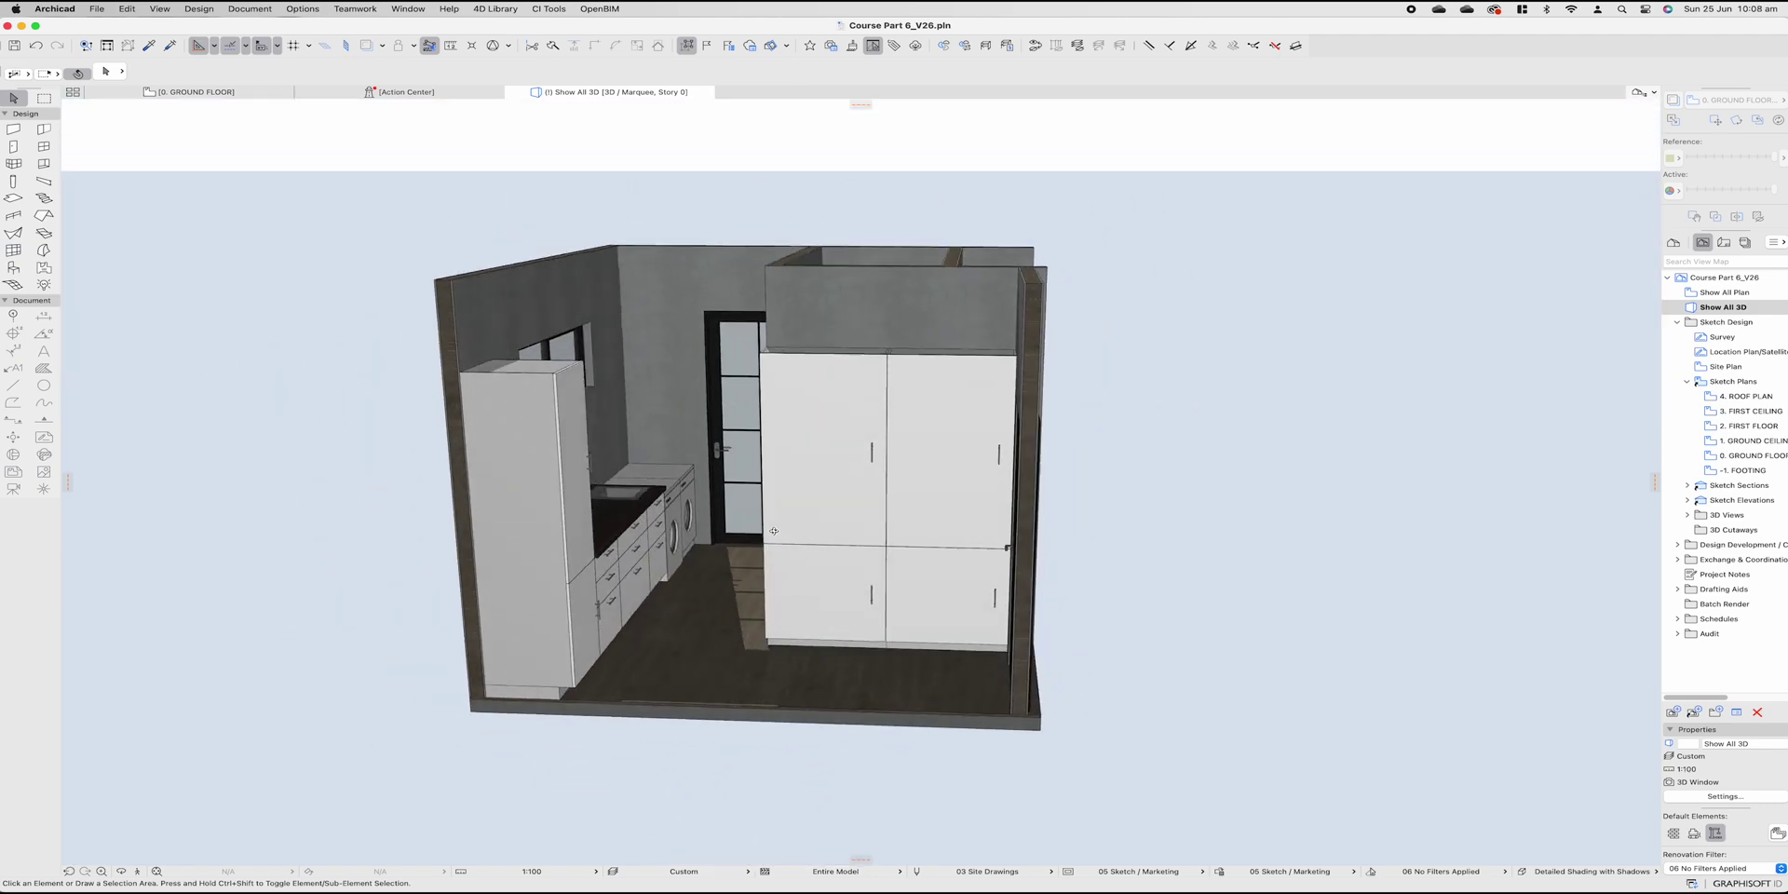
pyautogui.press('F2')
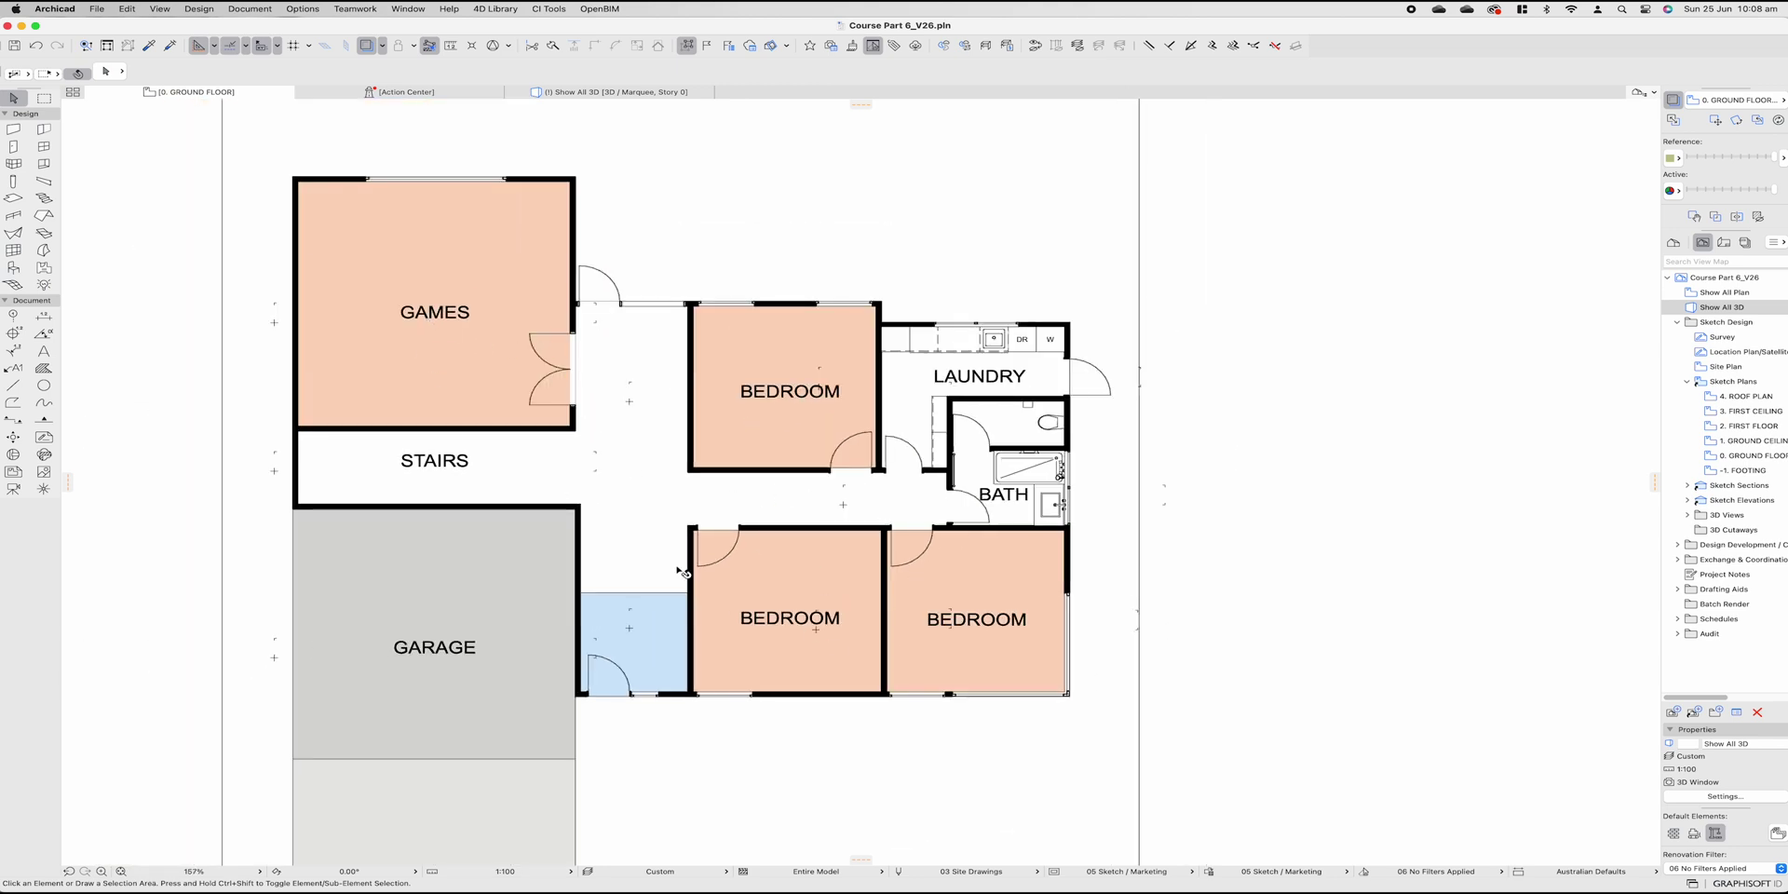
# Step: Search the object library for 'bed' and choose Bed Layout 26 as the default object
pyautogui.click(11, 269)
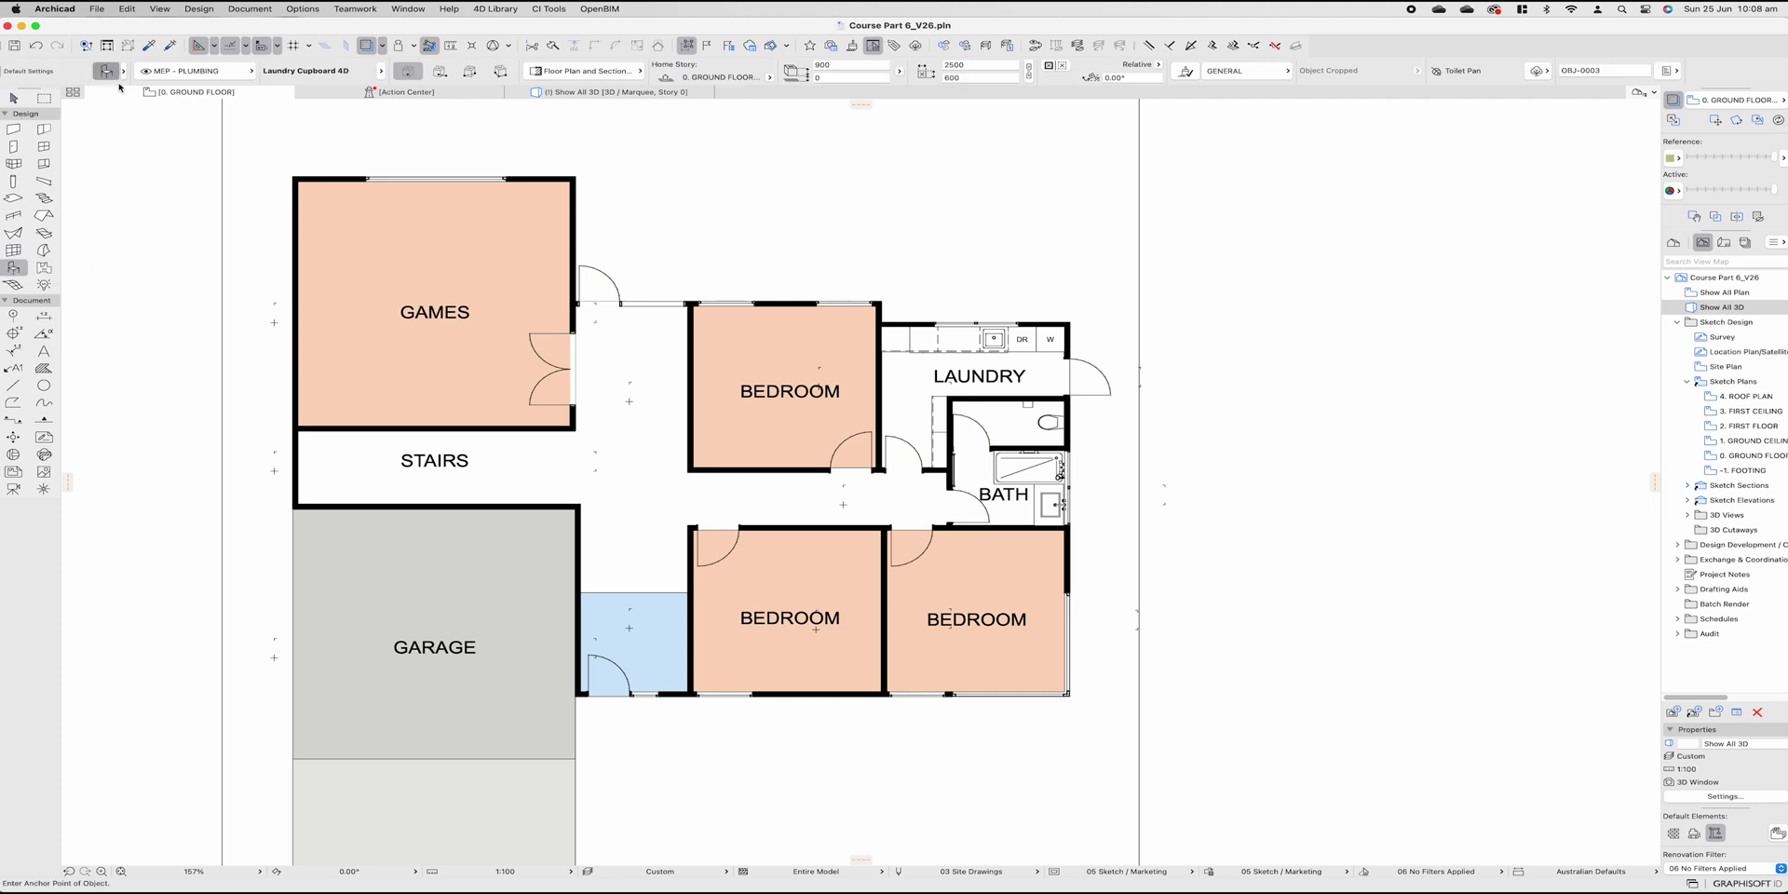
pyautogui.click(106, 72)
pyautogui.write('bed')
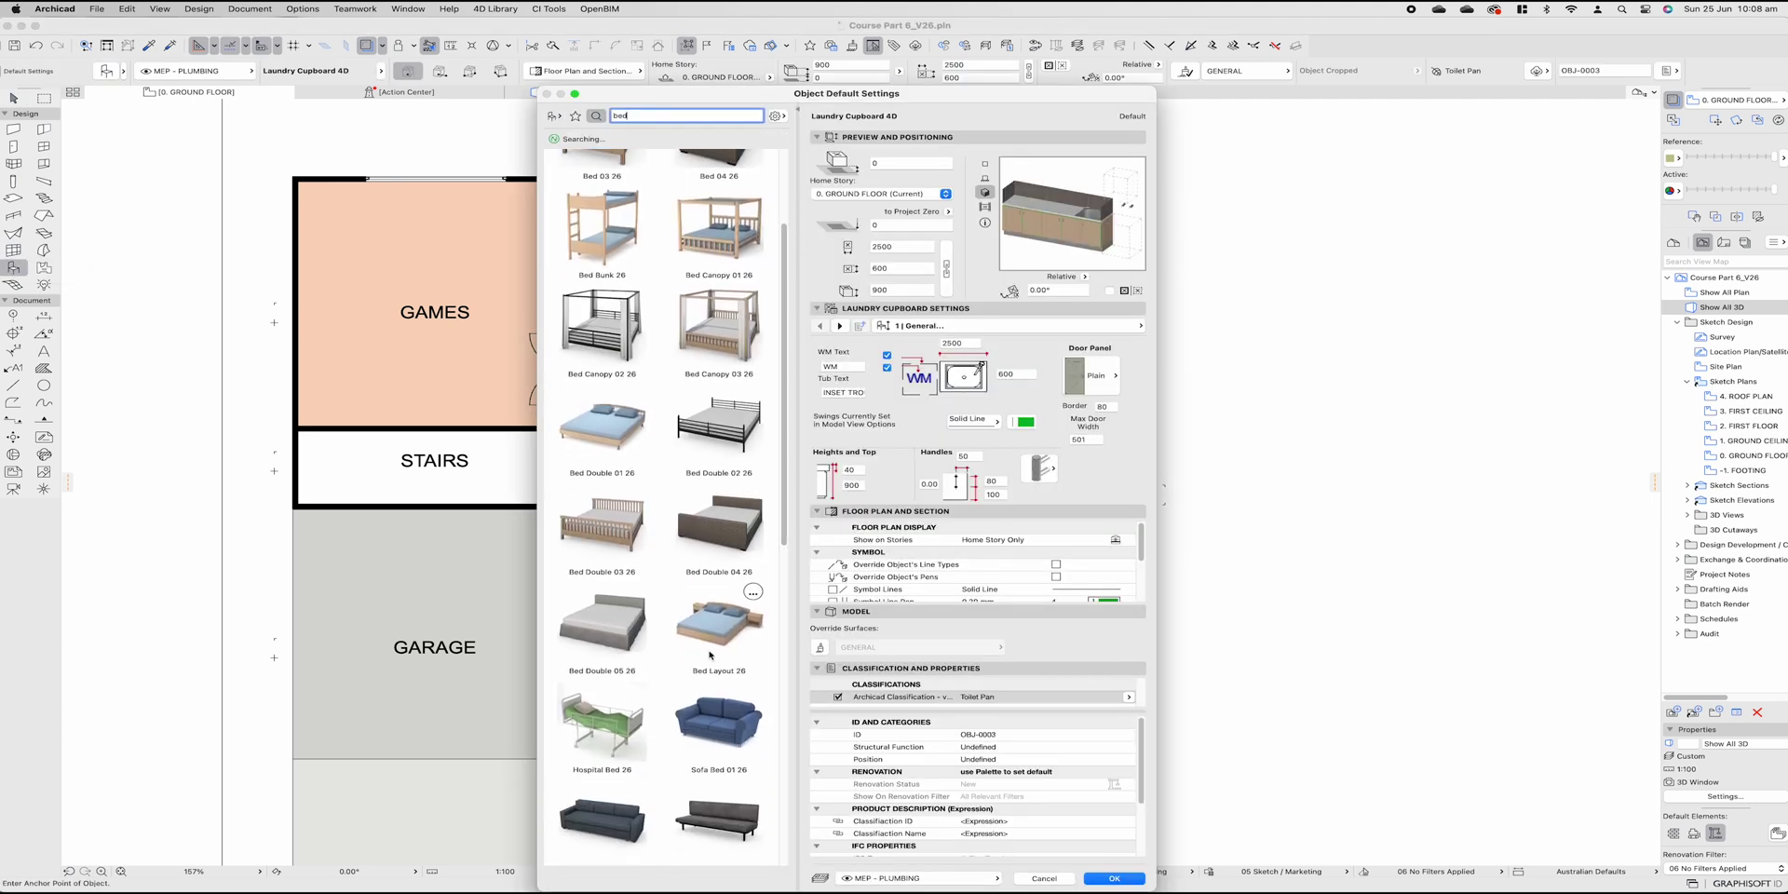
pyautogui.click(710, 655)
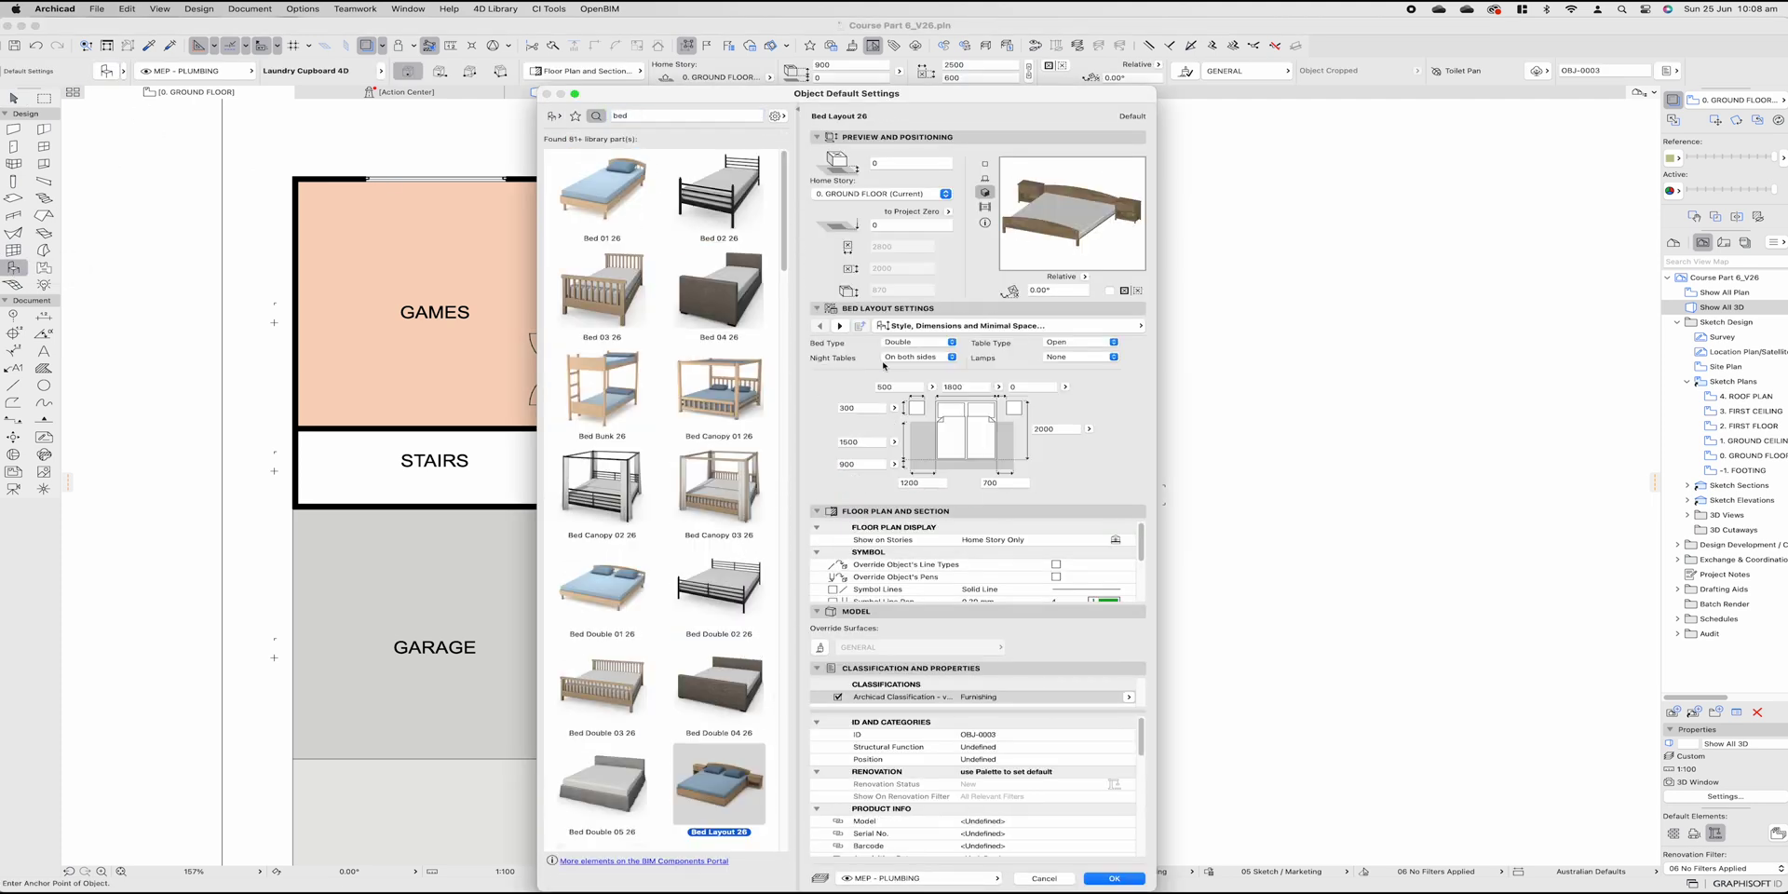
pyautogui.click(985, 164)
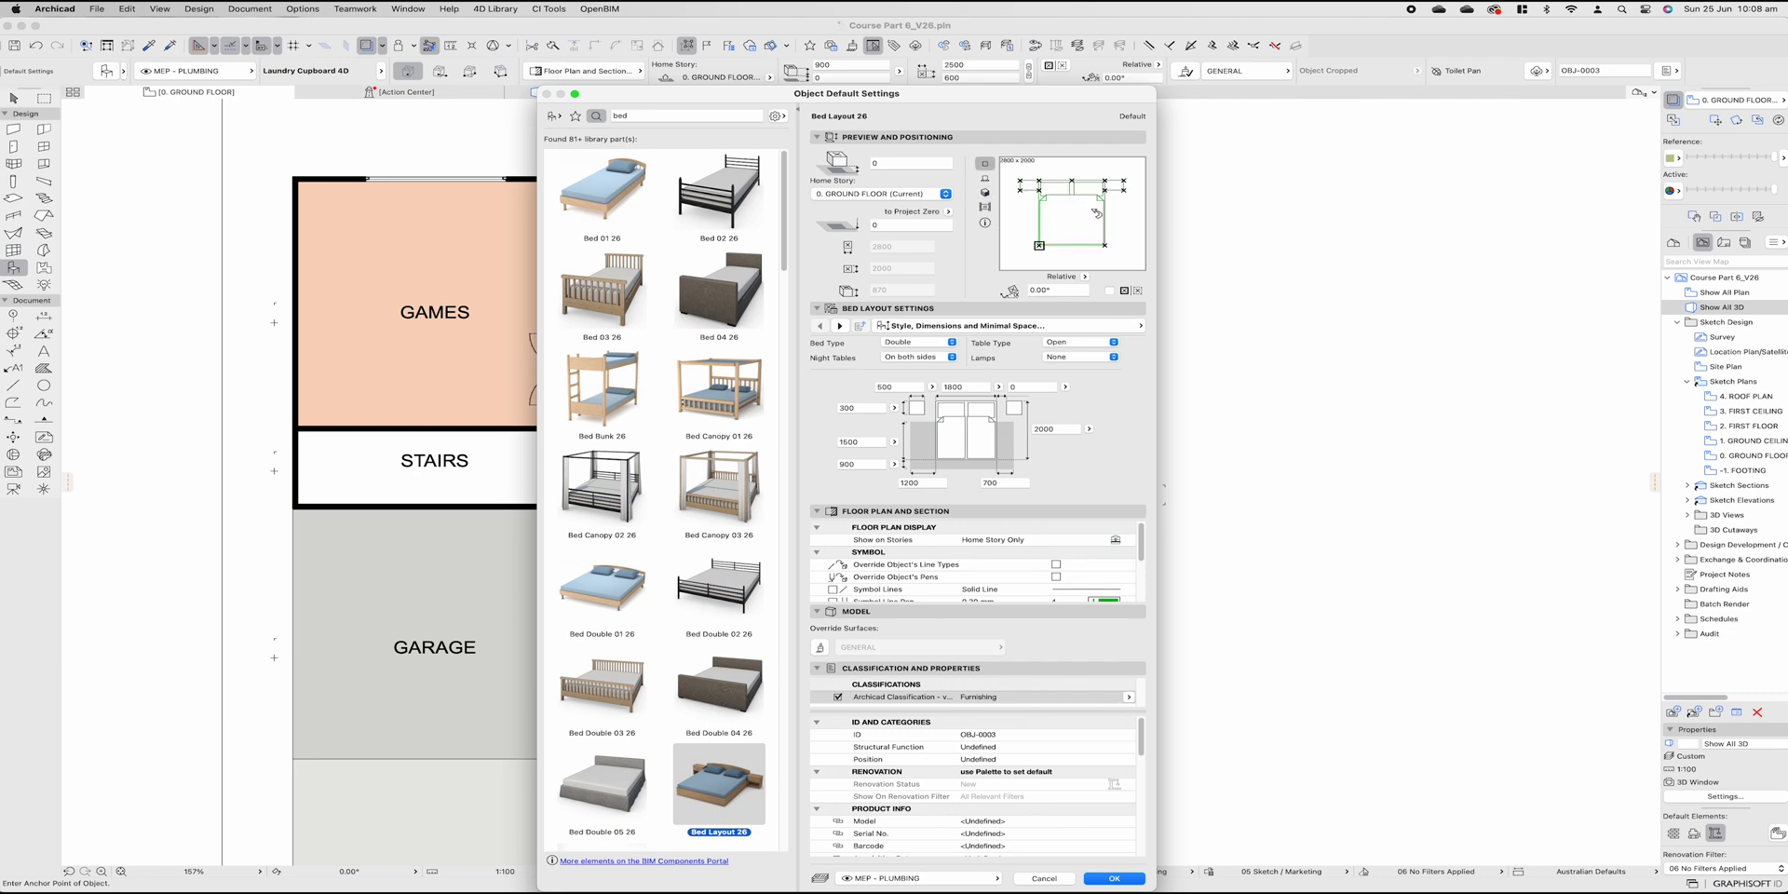
# Step: Override the bed's symbol line types and pens with black, on the Furniture - Loose layer
pyautogui.click(1056, 564)
pyautogui.click(1056, 576)
pyautogui.click(1116, 600)
pyautogui.click(1151, 605)
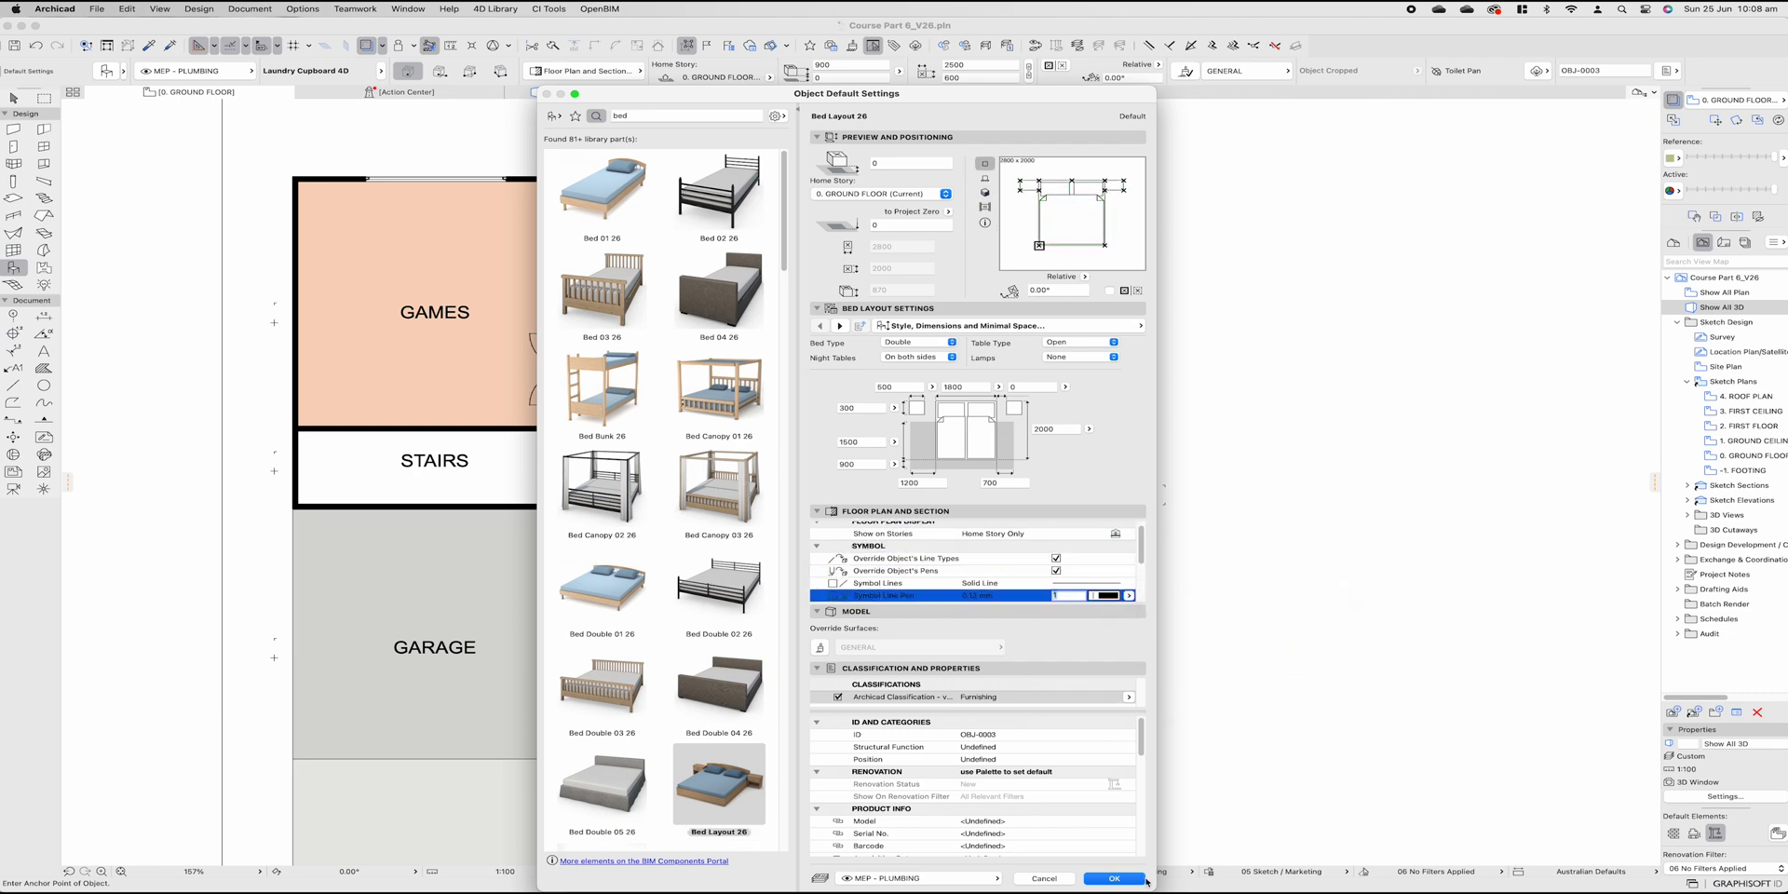
pyautogui.click(956, 878)
pyautogui.write('fu')
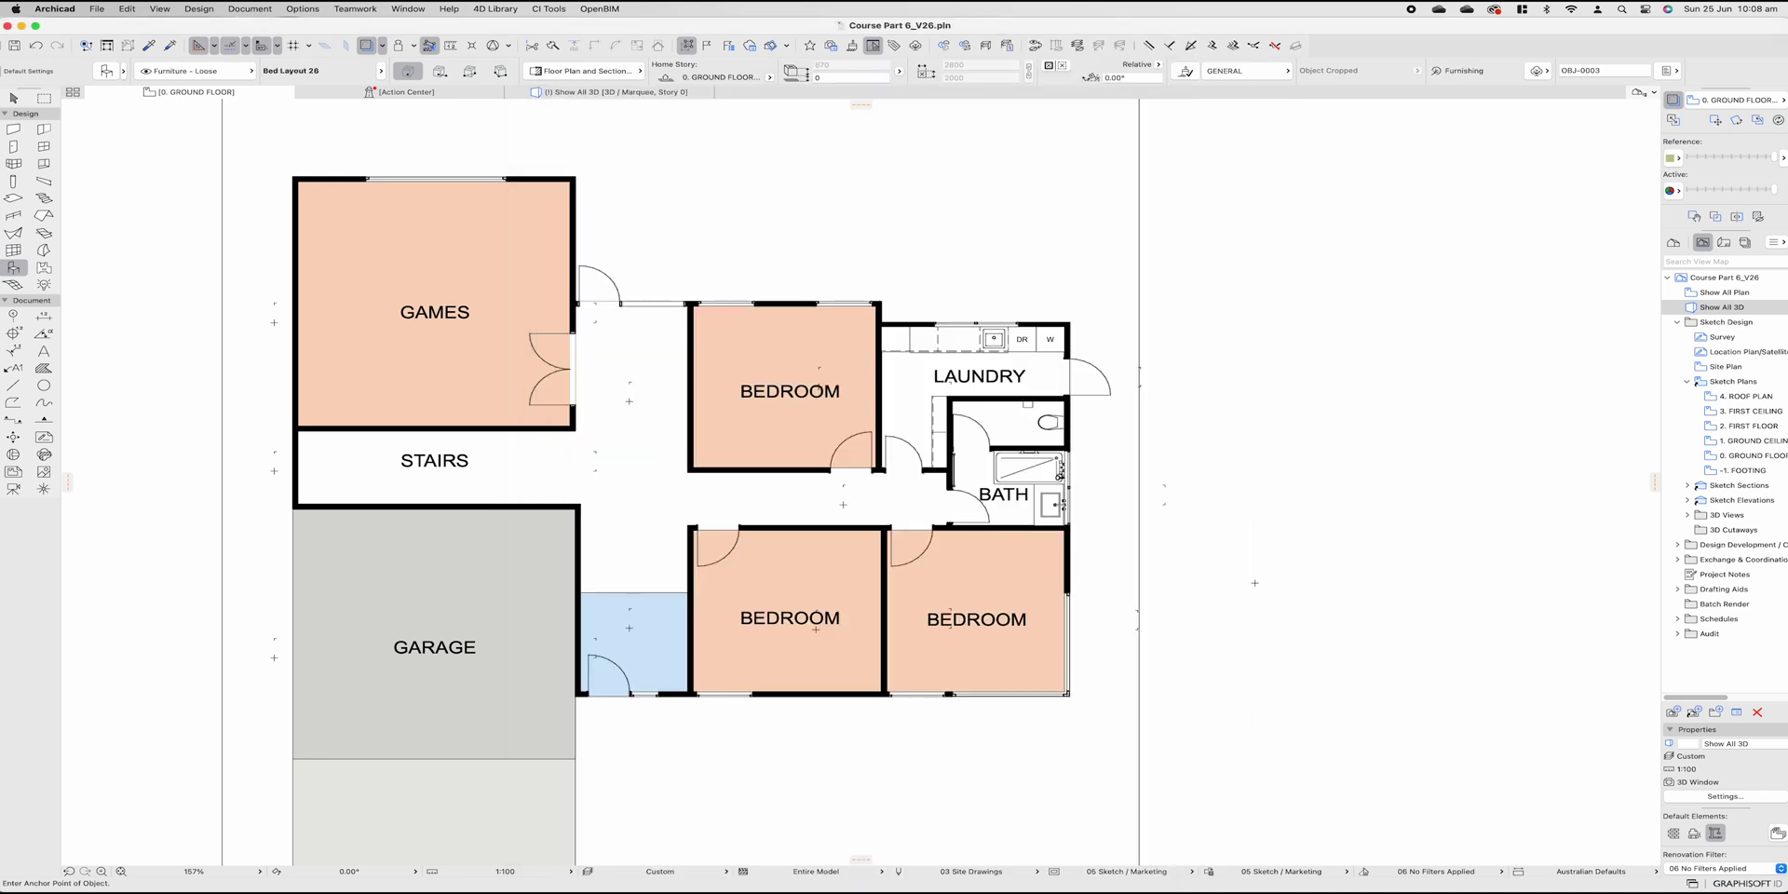
# Step: Place a Bed Layout 26 bed and rotate it 90° against the bedroom wall
pyautogui.click(1254, 583)
pyautogui.press('Escape')
pyautogui.click(1295, 519)
pyautogui.press('super+e')
pyautogui.click(1296, 499)
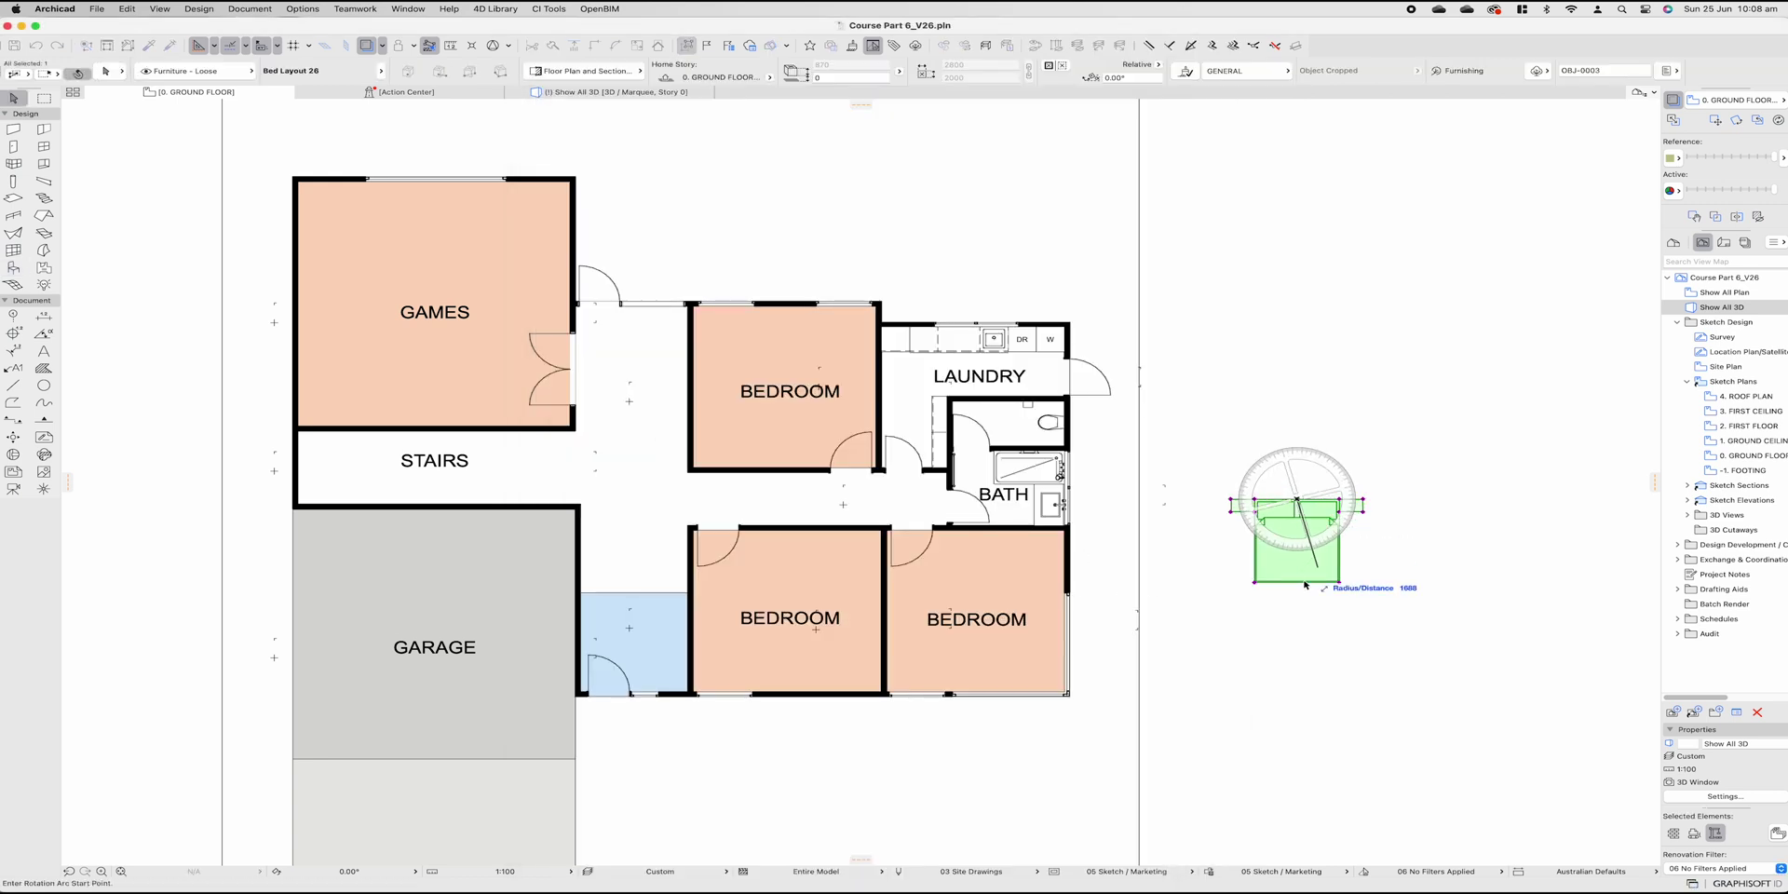
pyautogui.click(1300, 634)
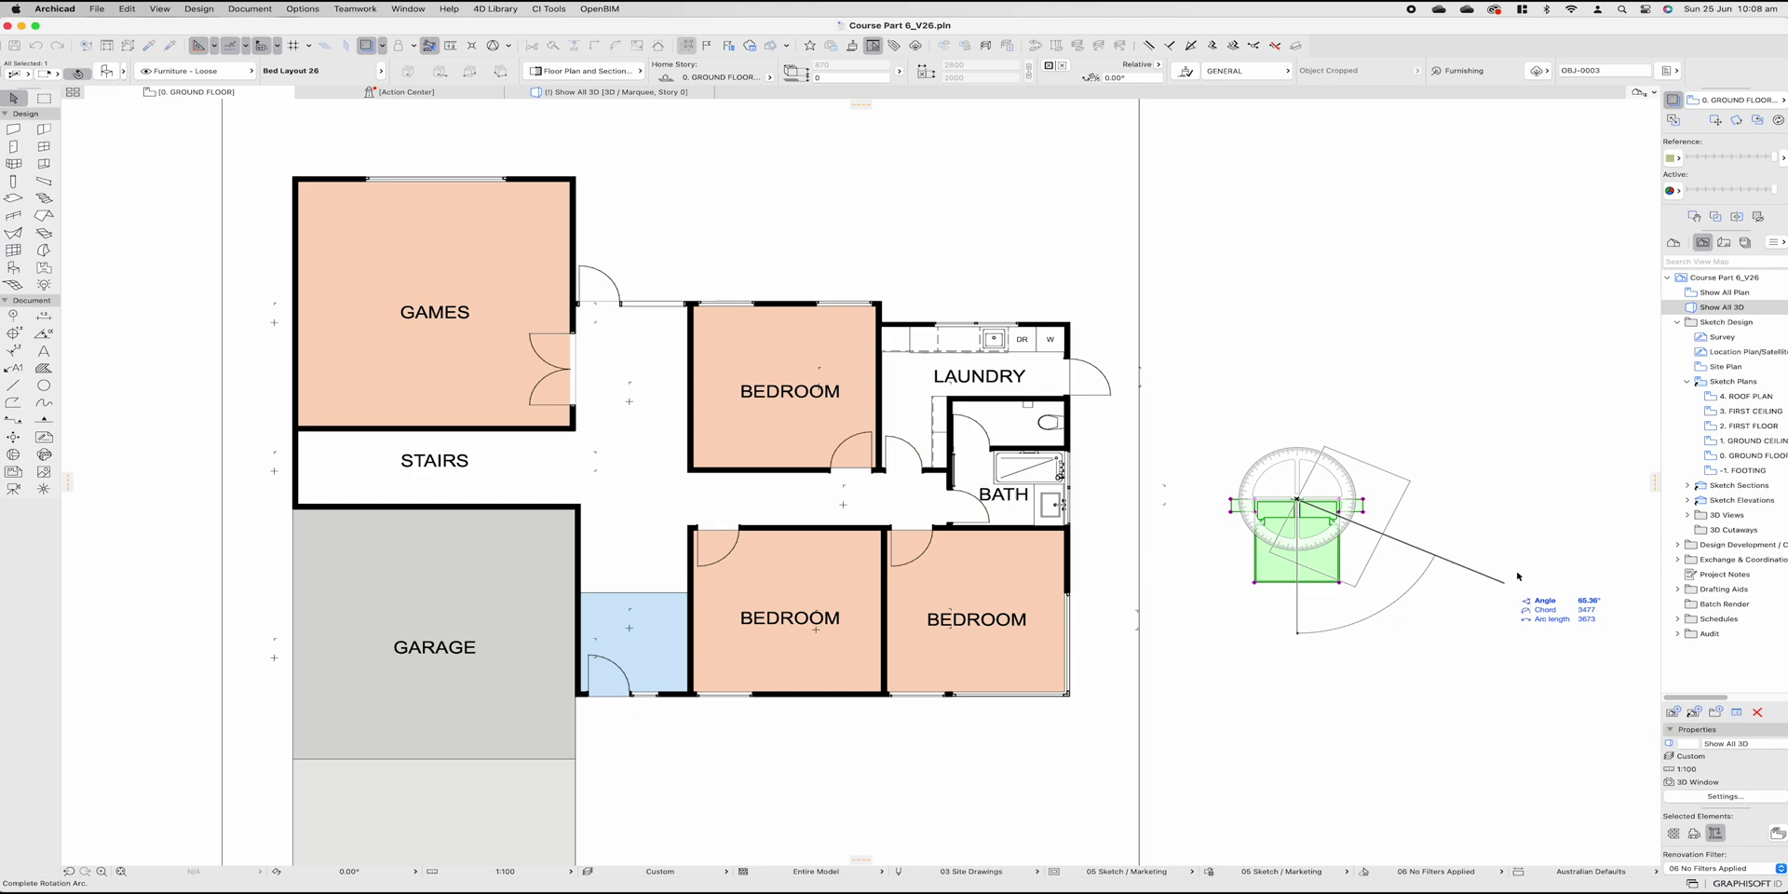
pyautogui.click(1543, 505)
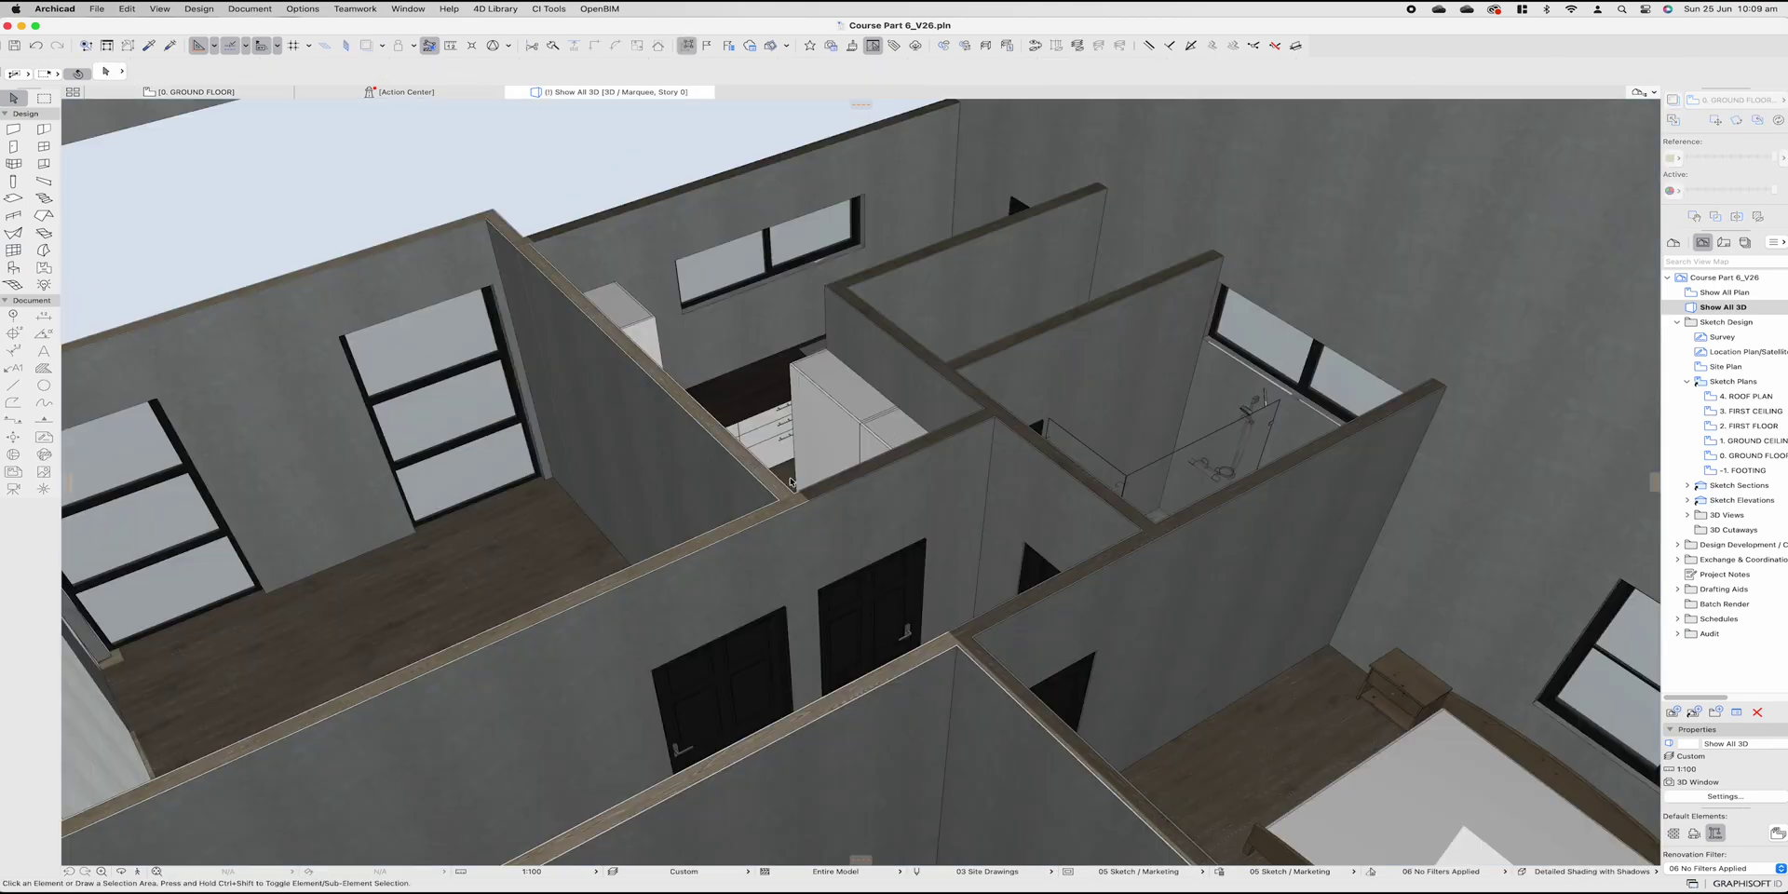
# Step: Orbit the 3D model to check the bedrooms, then return to the ground floor plan
pyautogui.keyDown('shift'); pyautogui.moveTo(1050, 356); pyautogui.dragTo(588, 657, button='middle'); pyautogui.keyUp('shift')
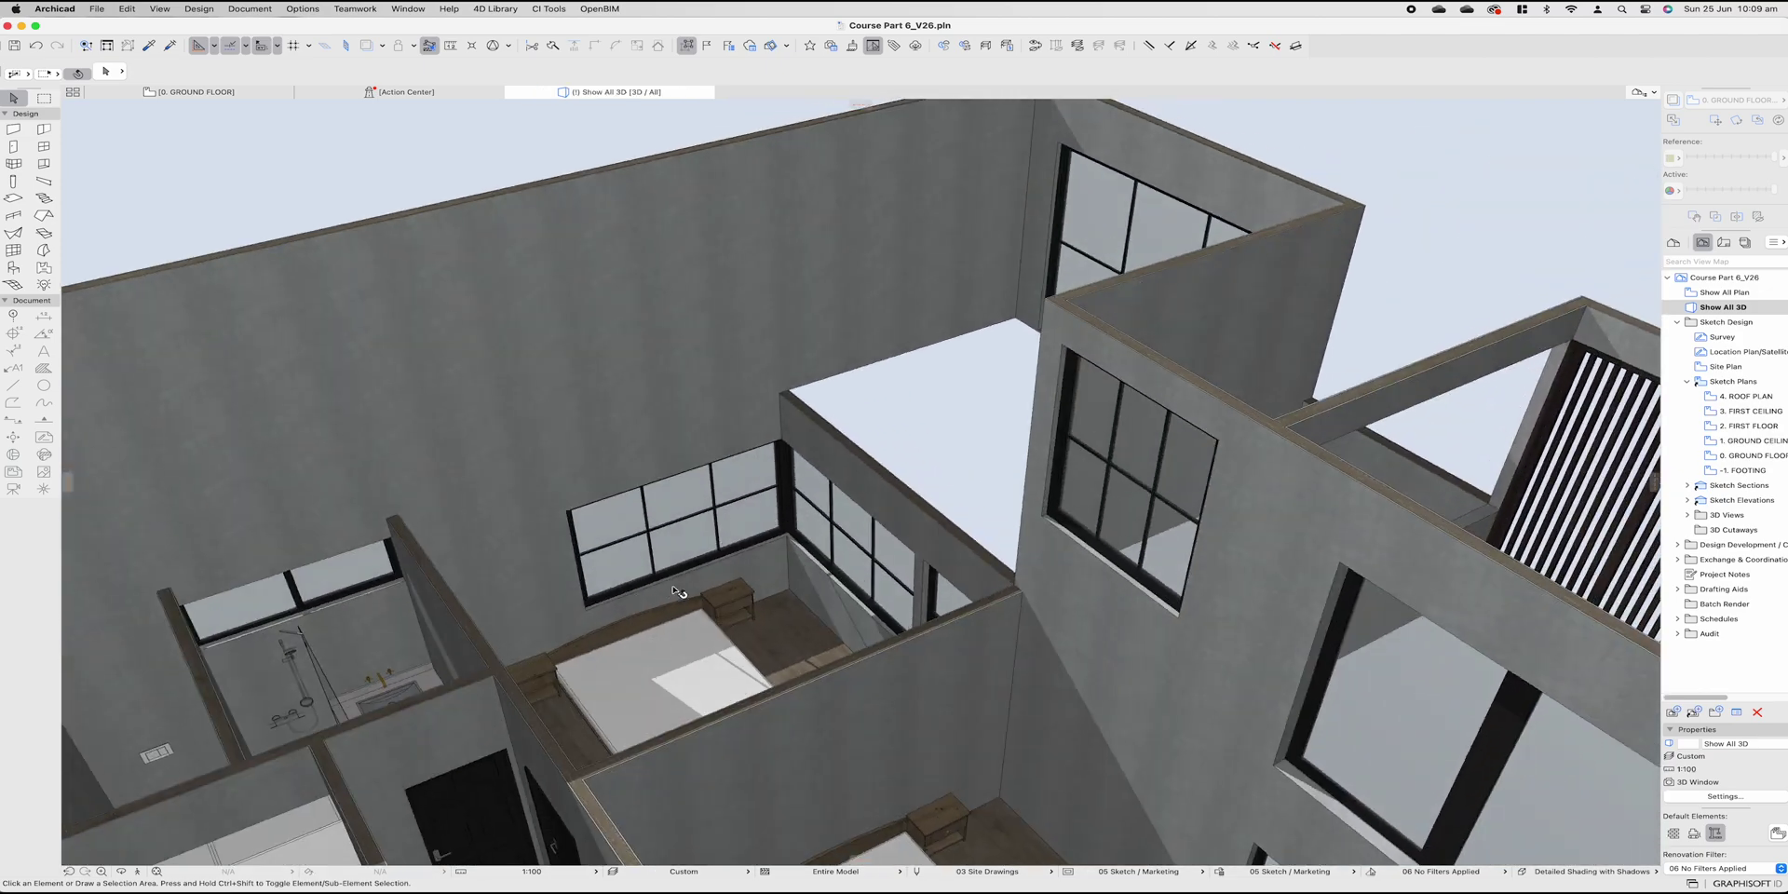
pyautogui.keyDown('shift'); pyautogui.moveTo(677, 592); pyautogui.dragTo(542, 568, button='middle'); pyautogui.keyUp('shift')
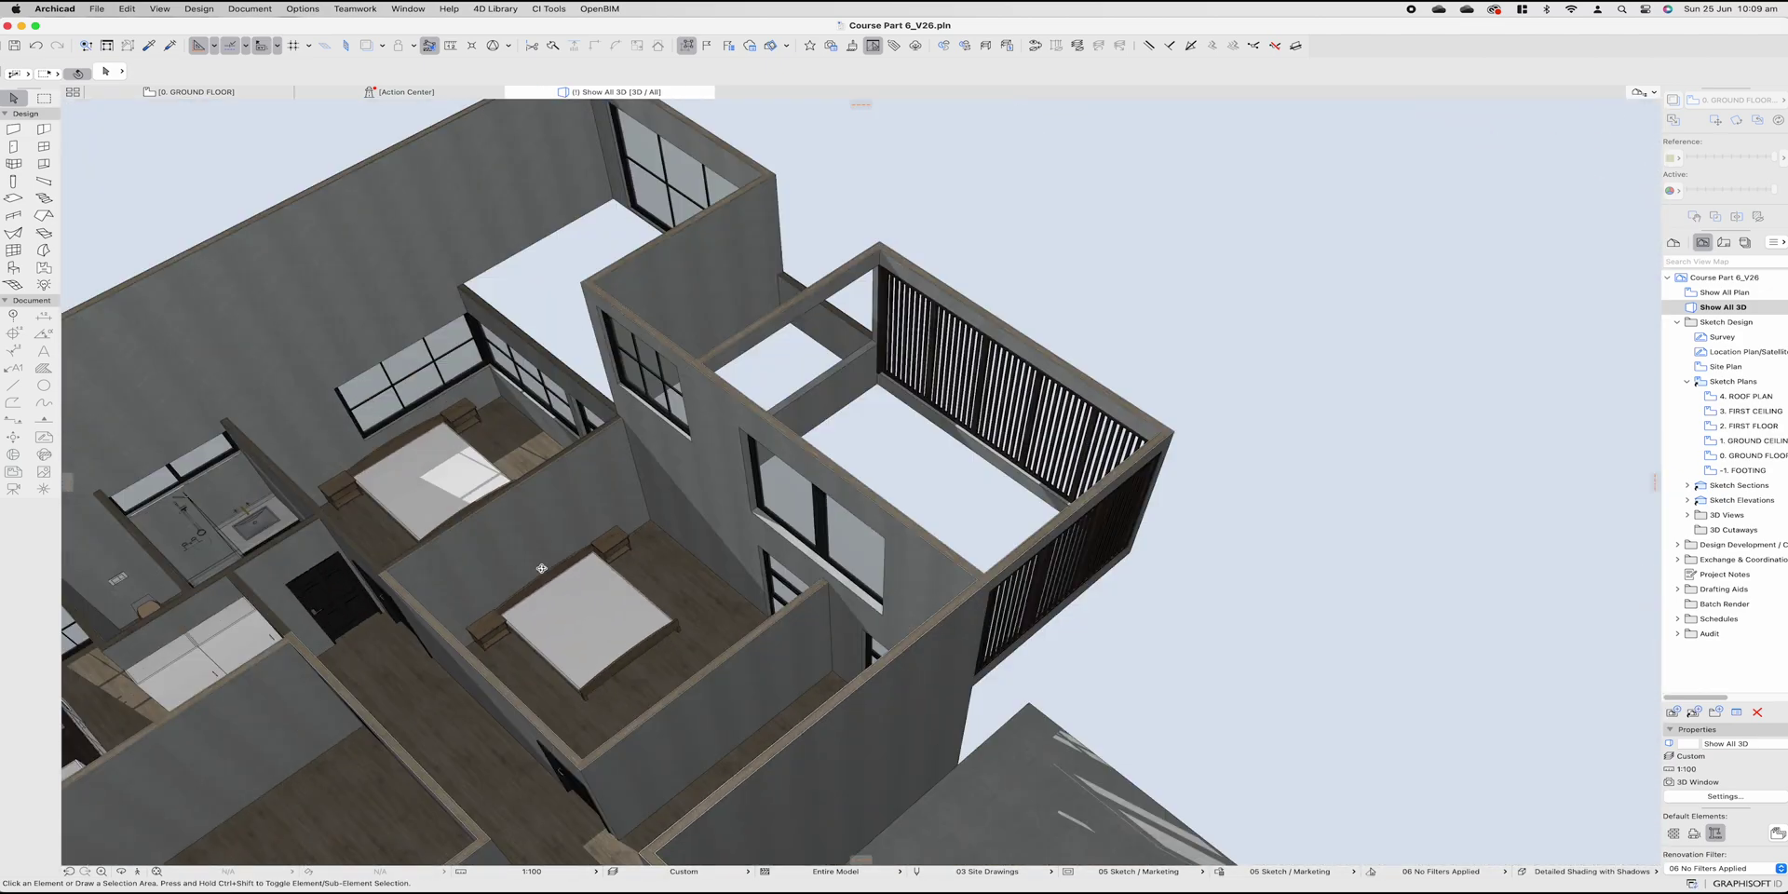
pyautogui.keyDown('shift'); pyautogui.moveTo(577, 631); pyautogui.dragTo(565, 618, button='middle'); pyautogui.keyUp('shift')
pyautogui.click(201, 94)
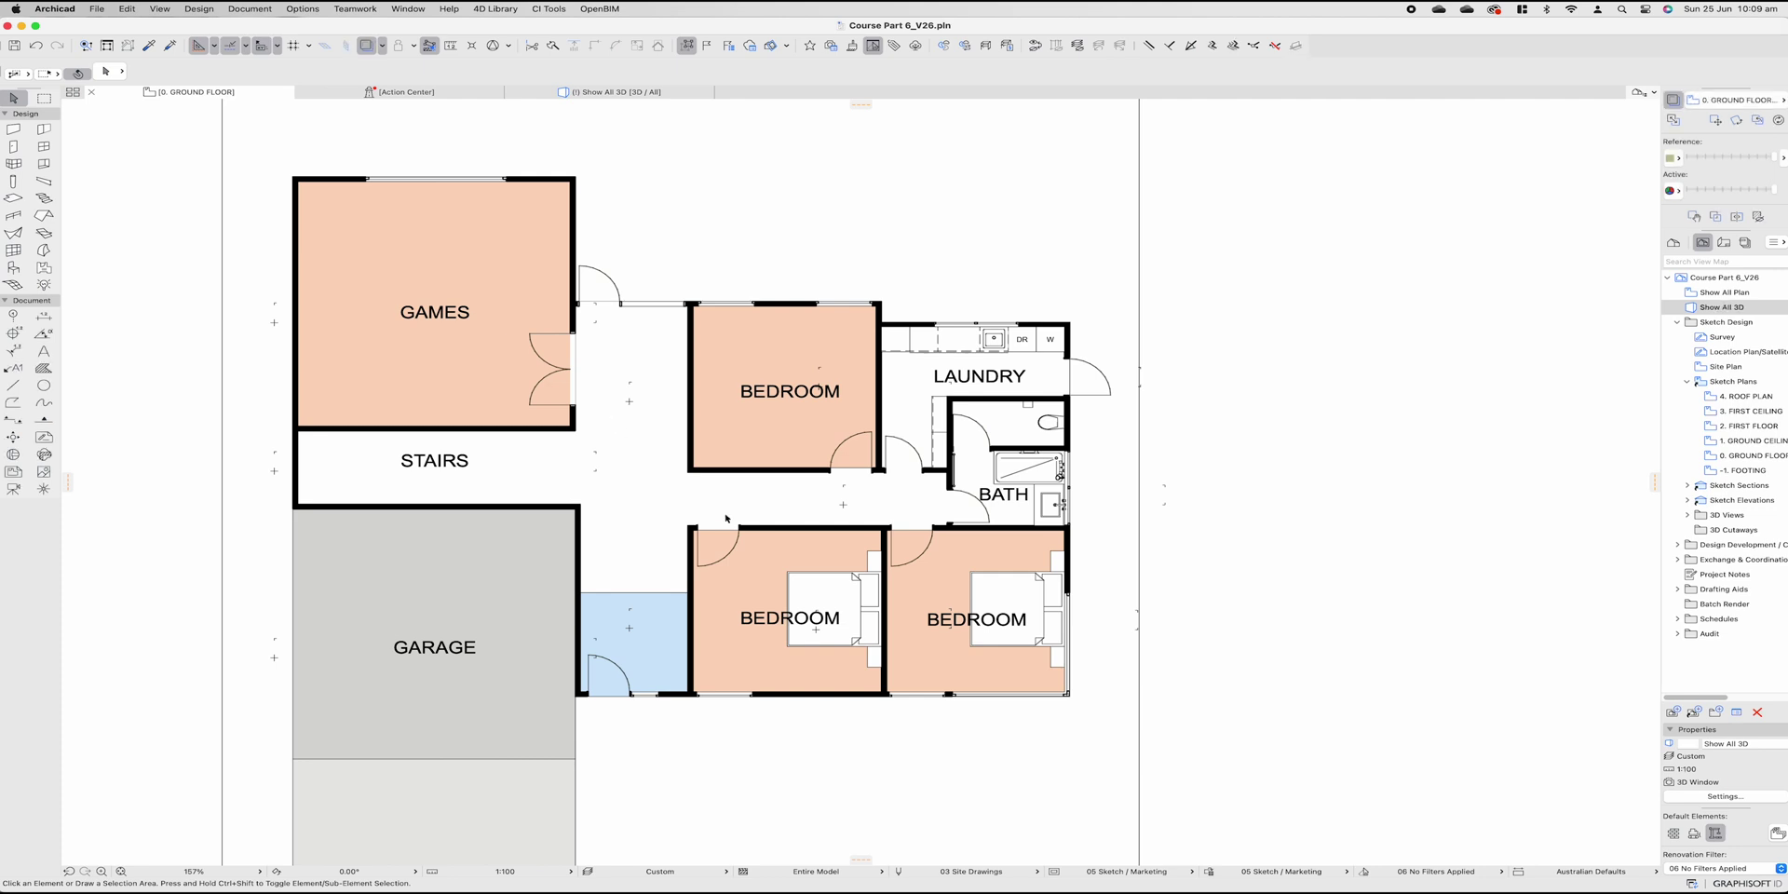
# Step: Rotate the upper bedroom's bed 180° so it sits against the left wall
pyautogui.press('Escape')
pyautogui.click(1062, 610)
pyautogui.press('super+e')
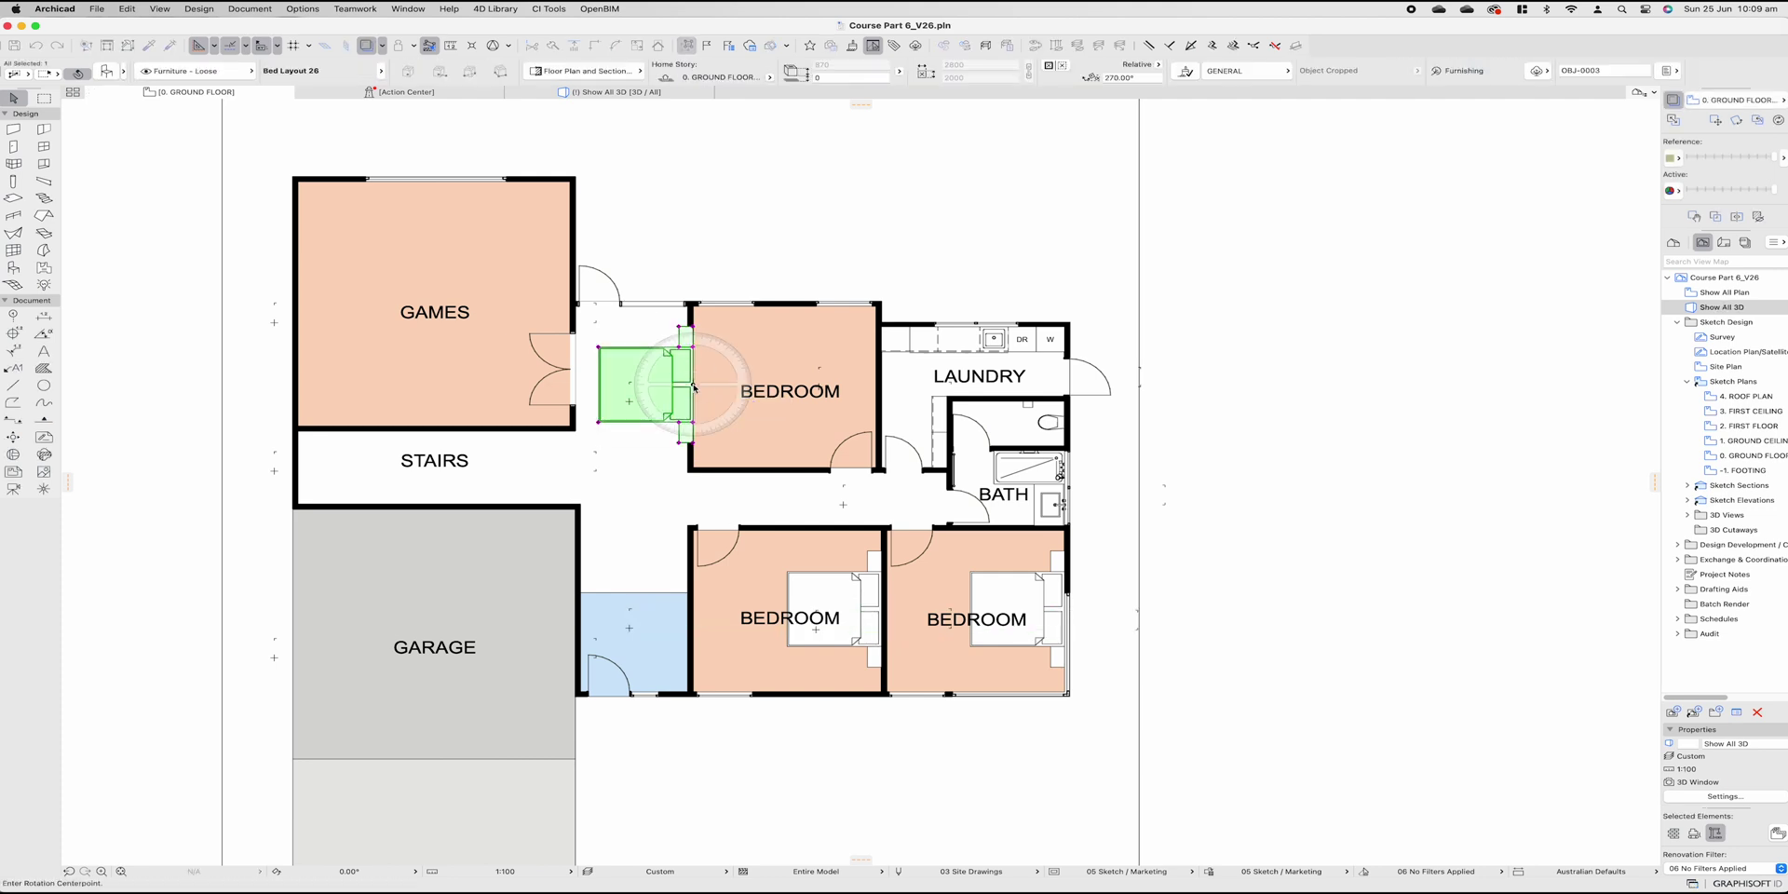
pyautogui.click(693, 384)
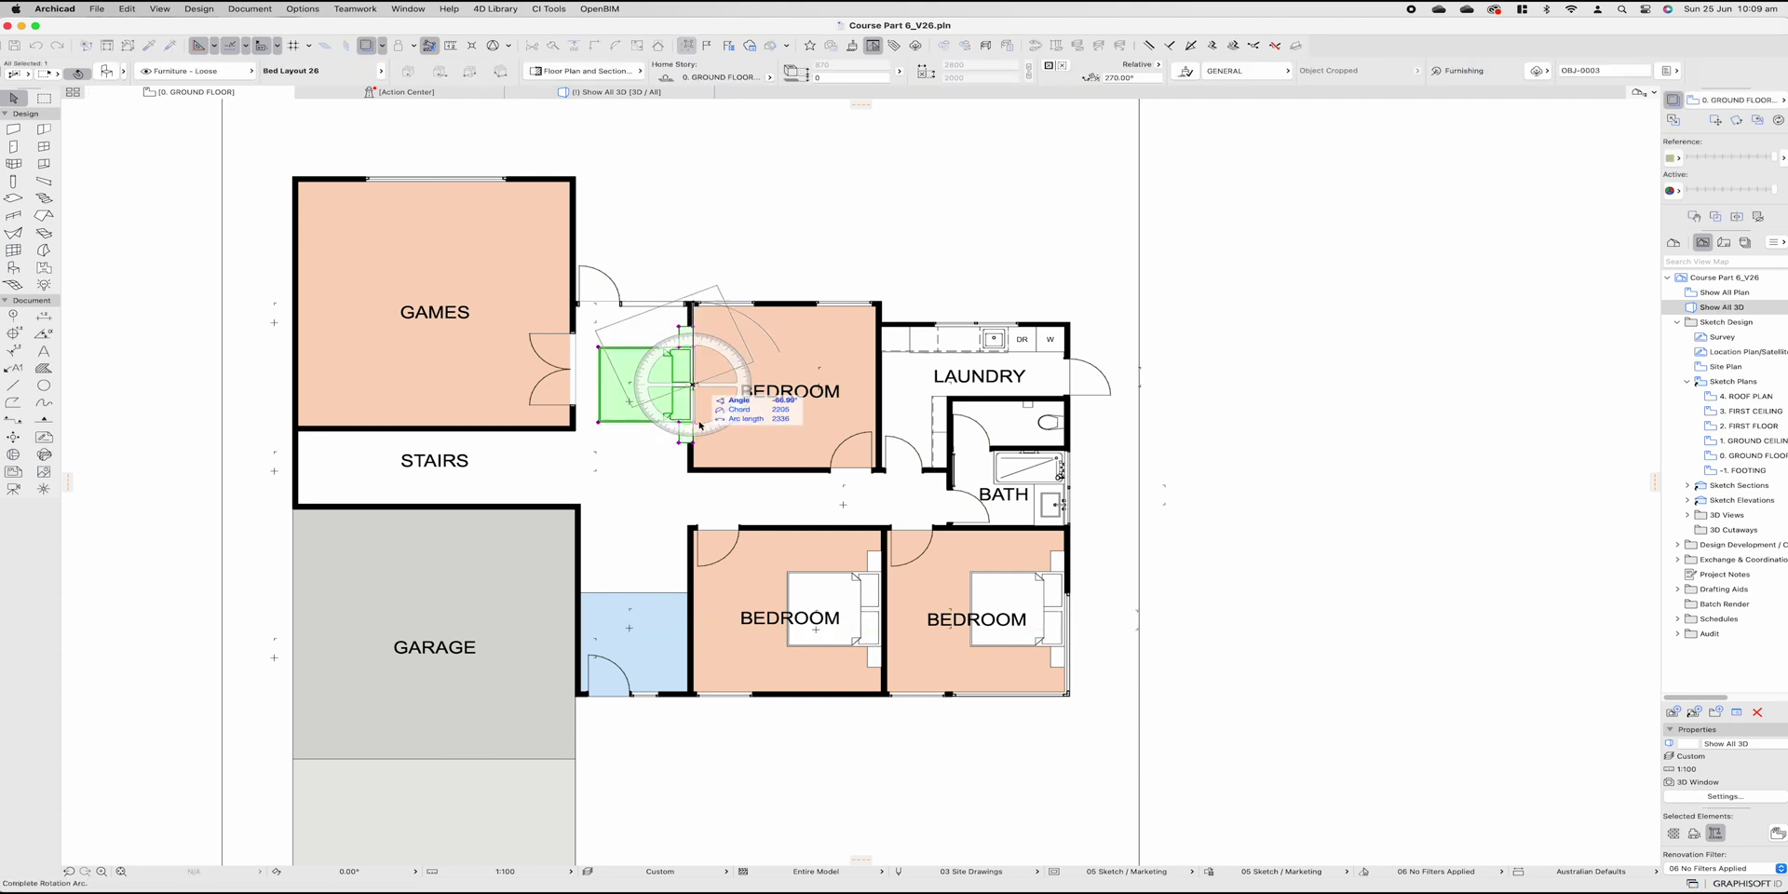
pyautogui.click(690, 516)
pyautogui.click(692, 307)
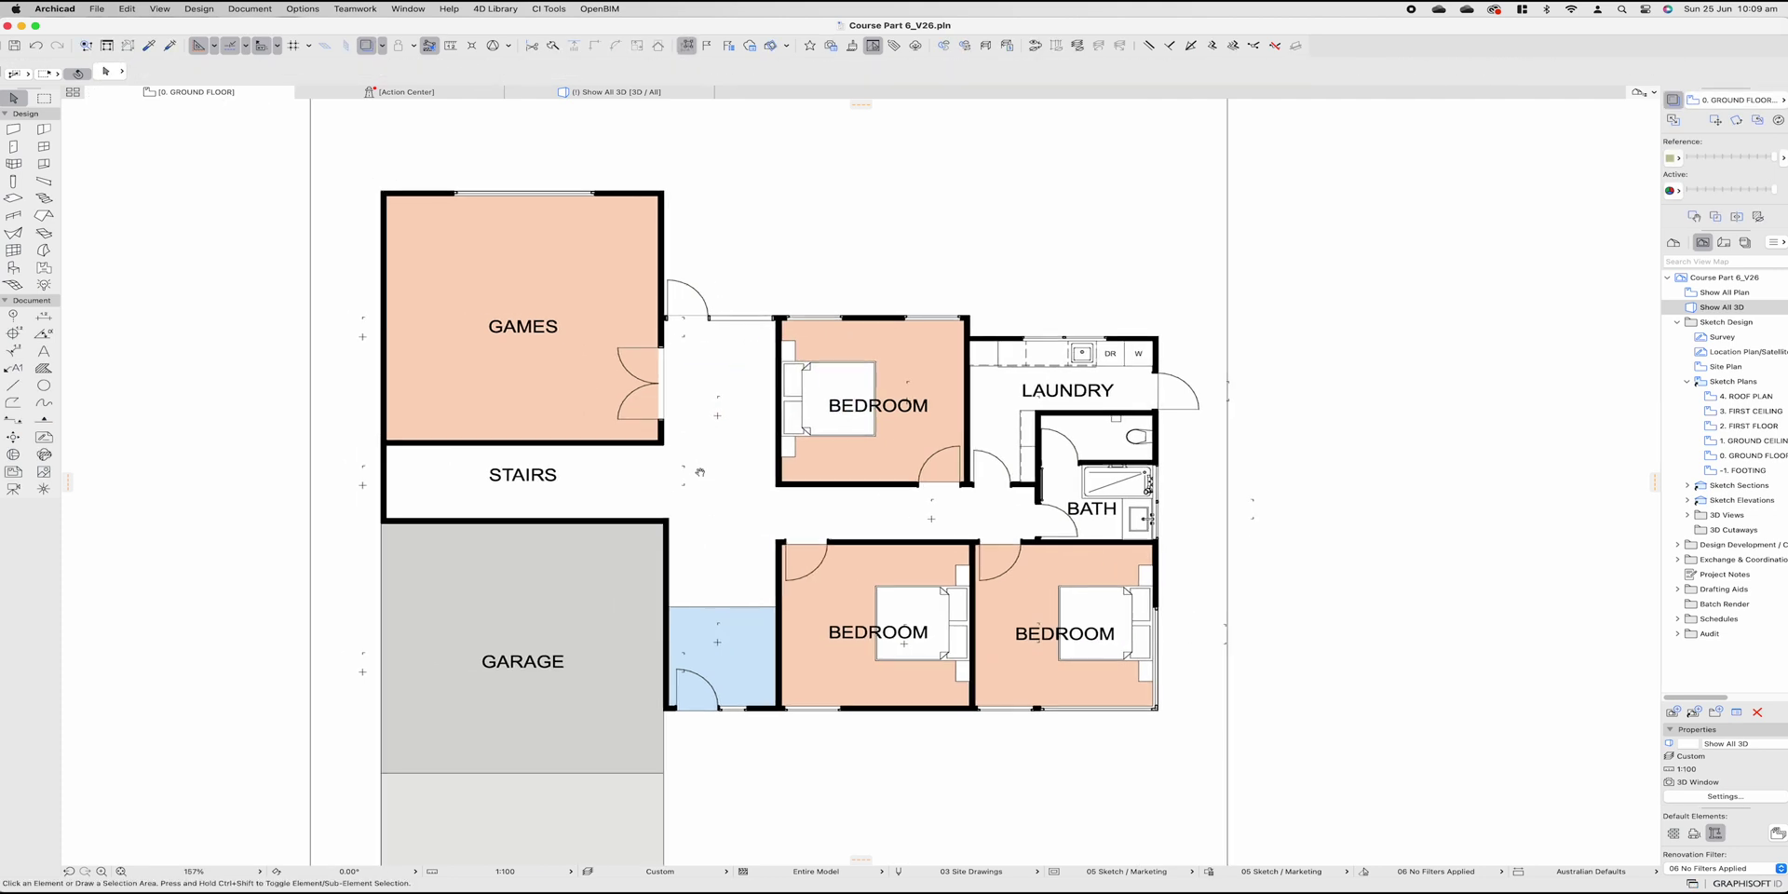
# Step: Copy the top bedroom's bed into the GAMES room
pyautogui.click(801, 395)
pyautogui.press('shift+super+d')
pyautogui.click(798, 391)
pyautogui.click(550, 346)
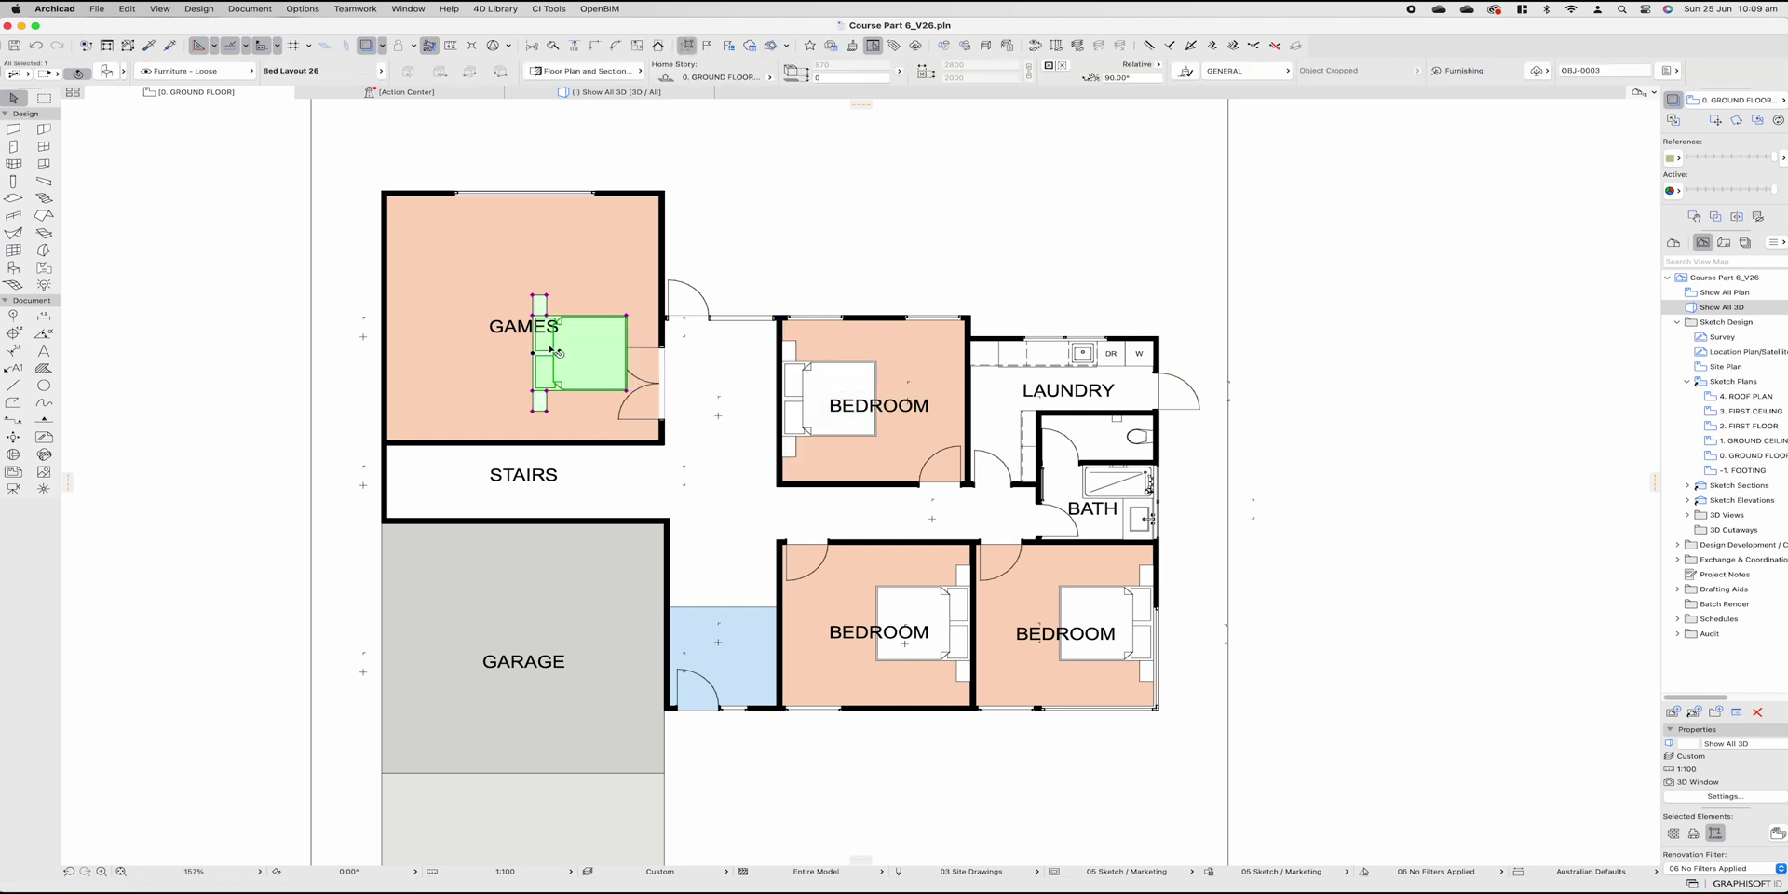
# Step: Swap the copy for Billiard Table 26 with balls and stick, and position it in GAMES
pyautogui.press('super+t')
pyautogui.write('a')
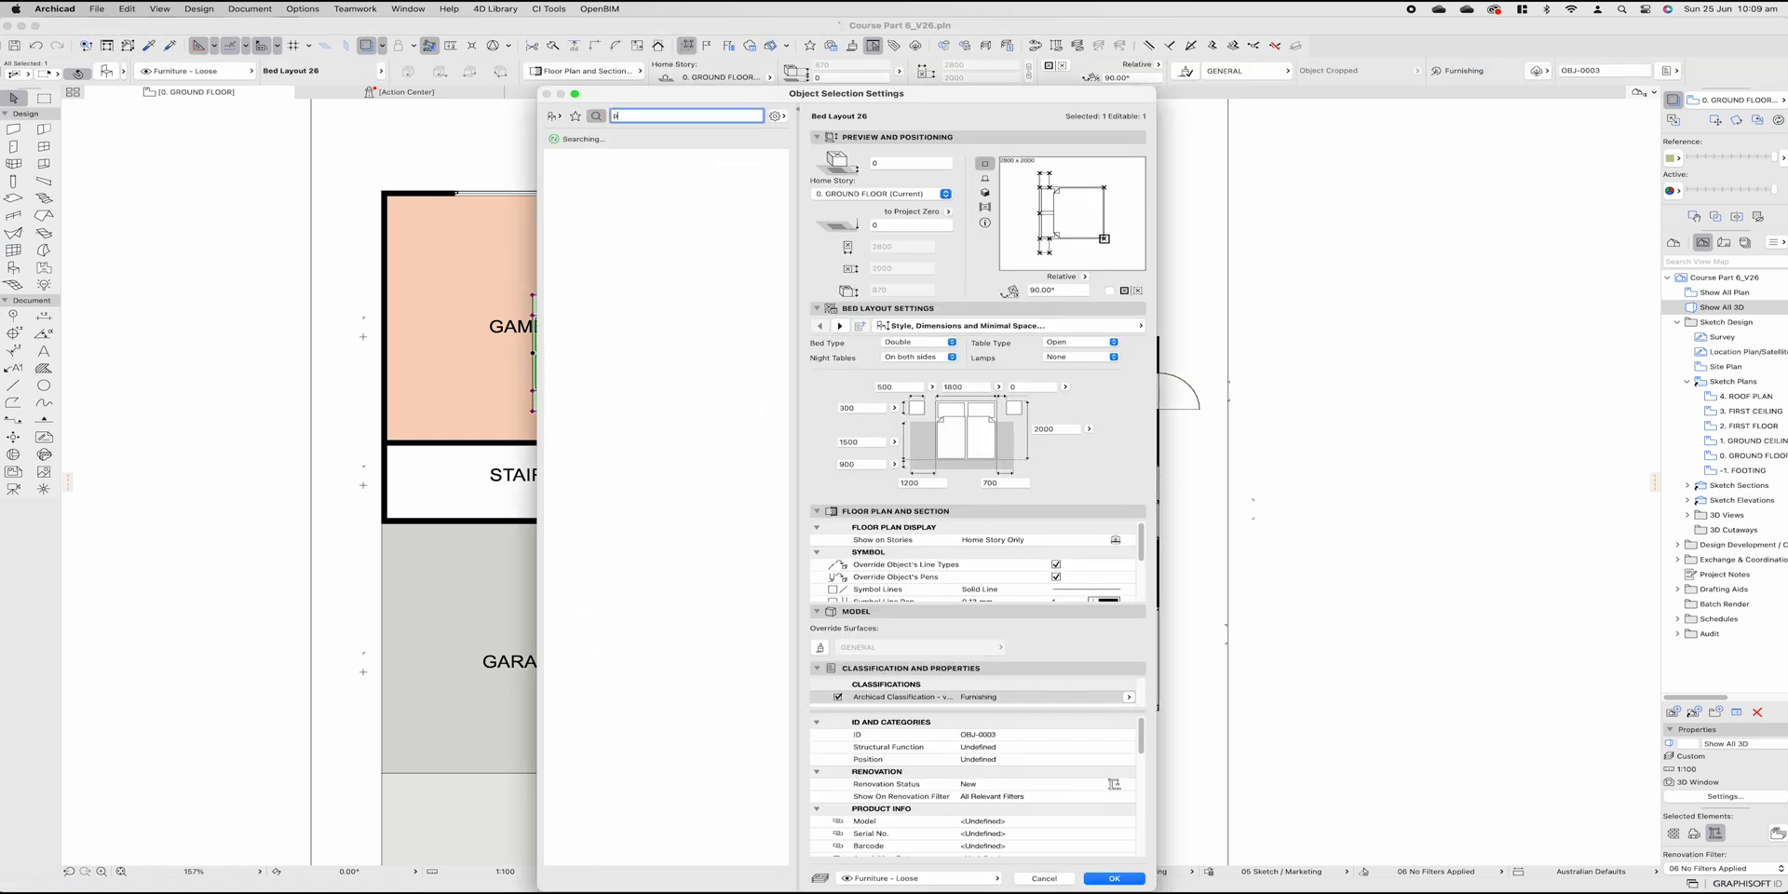
pyautogui.click(716, 314)
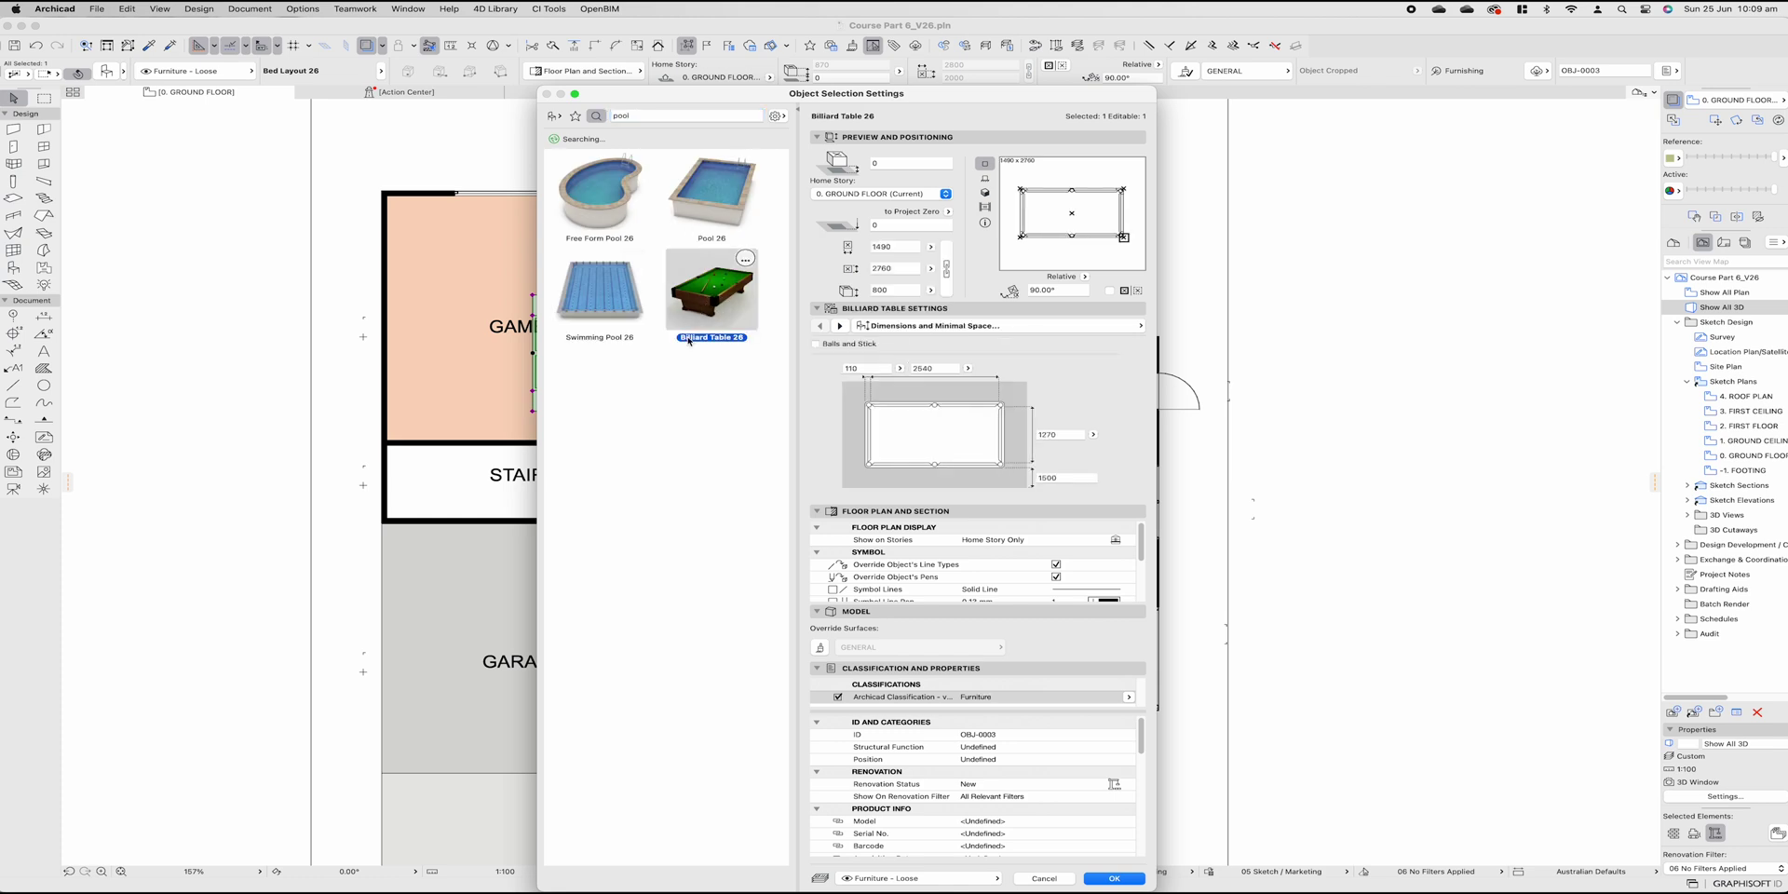
pyautogui.click(816, 345)
pyautogui.click(1114, 878)
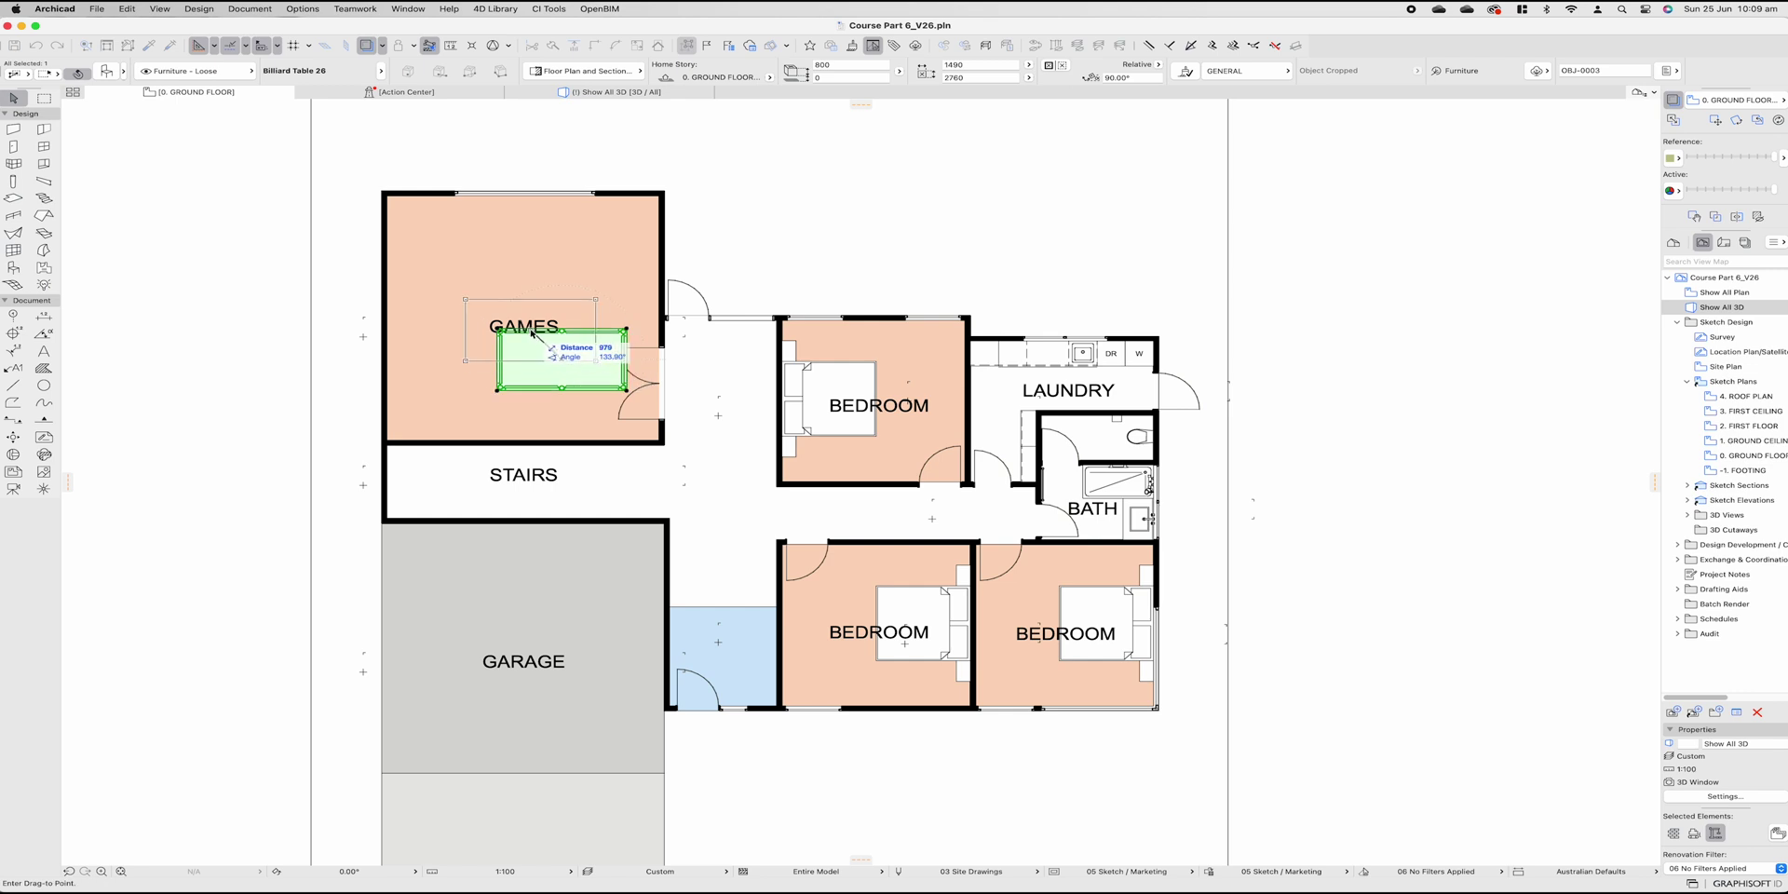
pyautogui.moveTo(562, 359); pyautogui.dragTo(534, 382)
pyautogui.press('Escape')
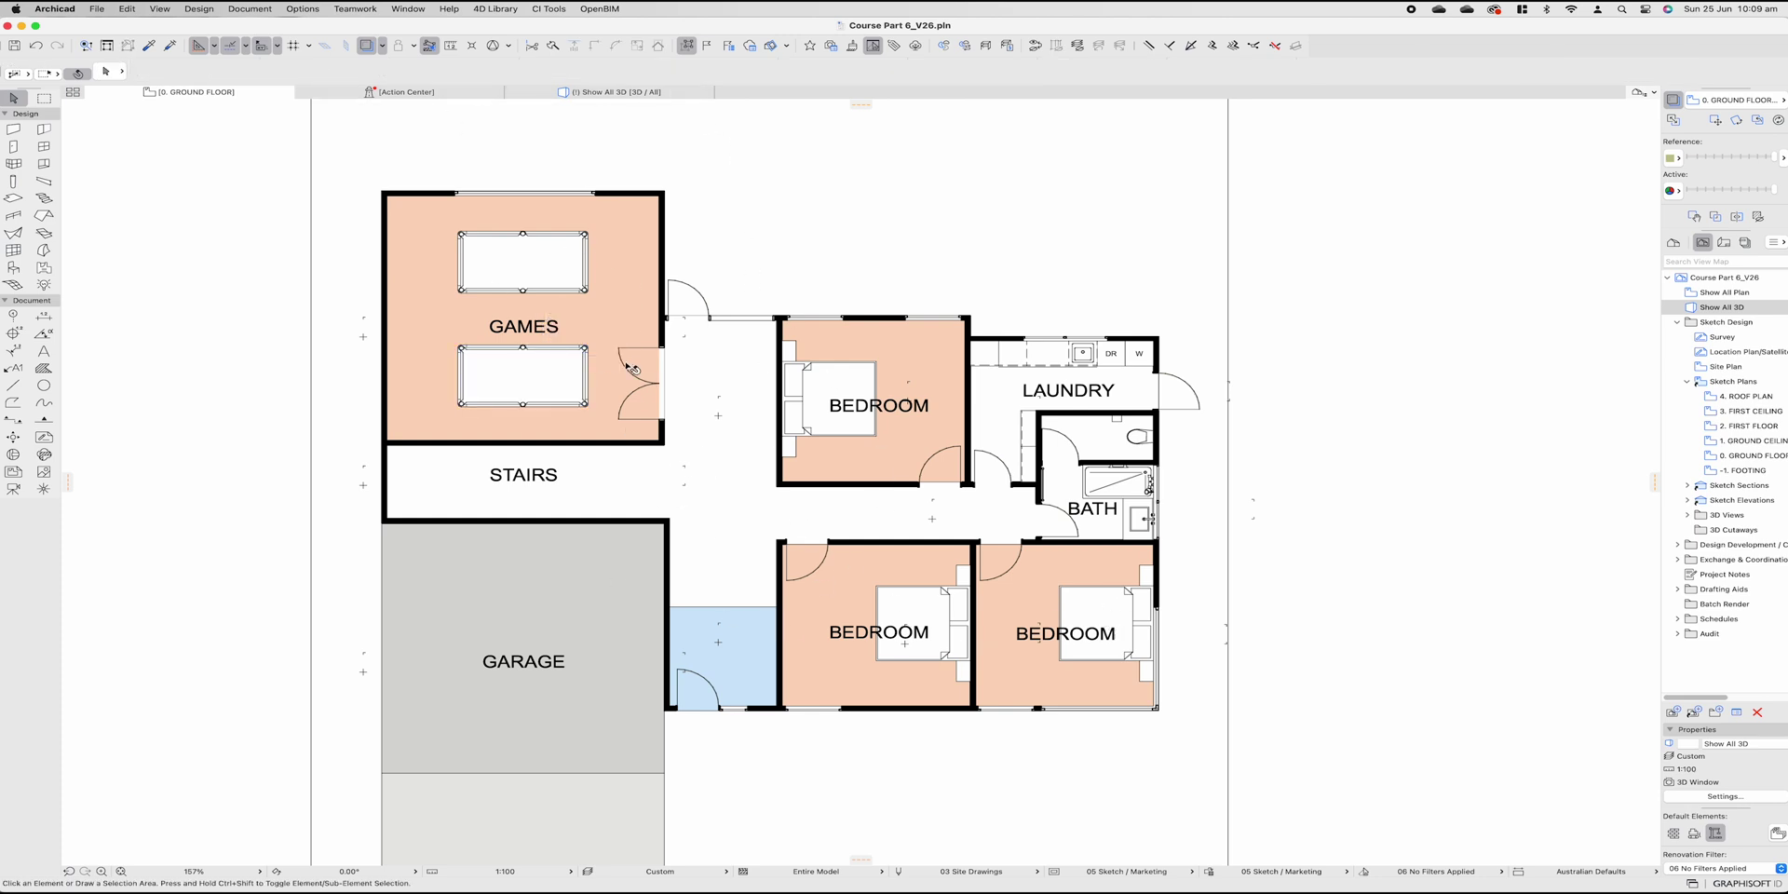
# Step: Reopen Object Default Settings and clear the search to browse the library folders
pyautogui.doubleClick(14, 267)
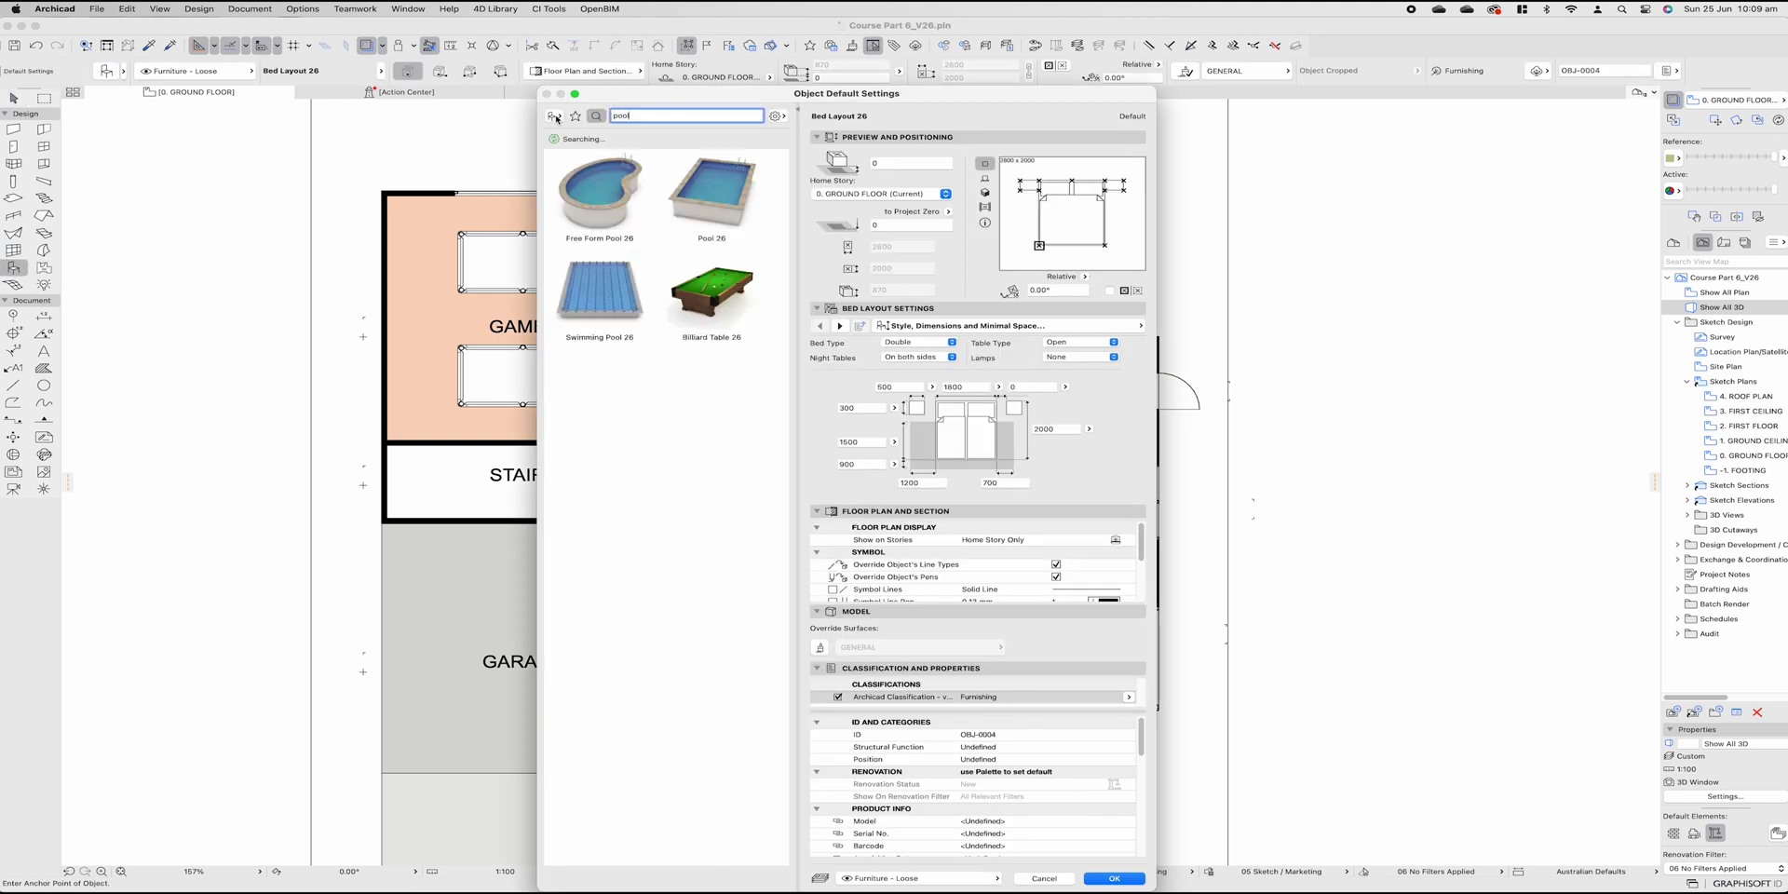
pyautogui.press('BackSpace')
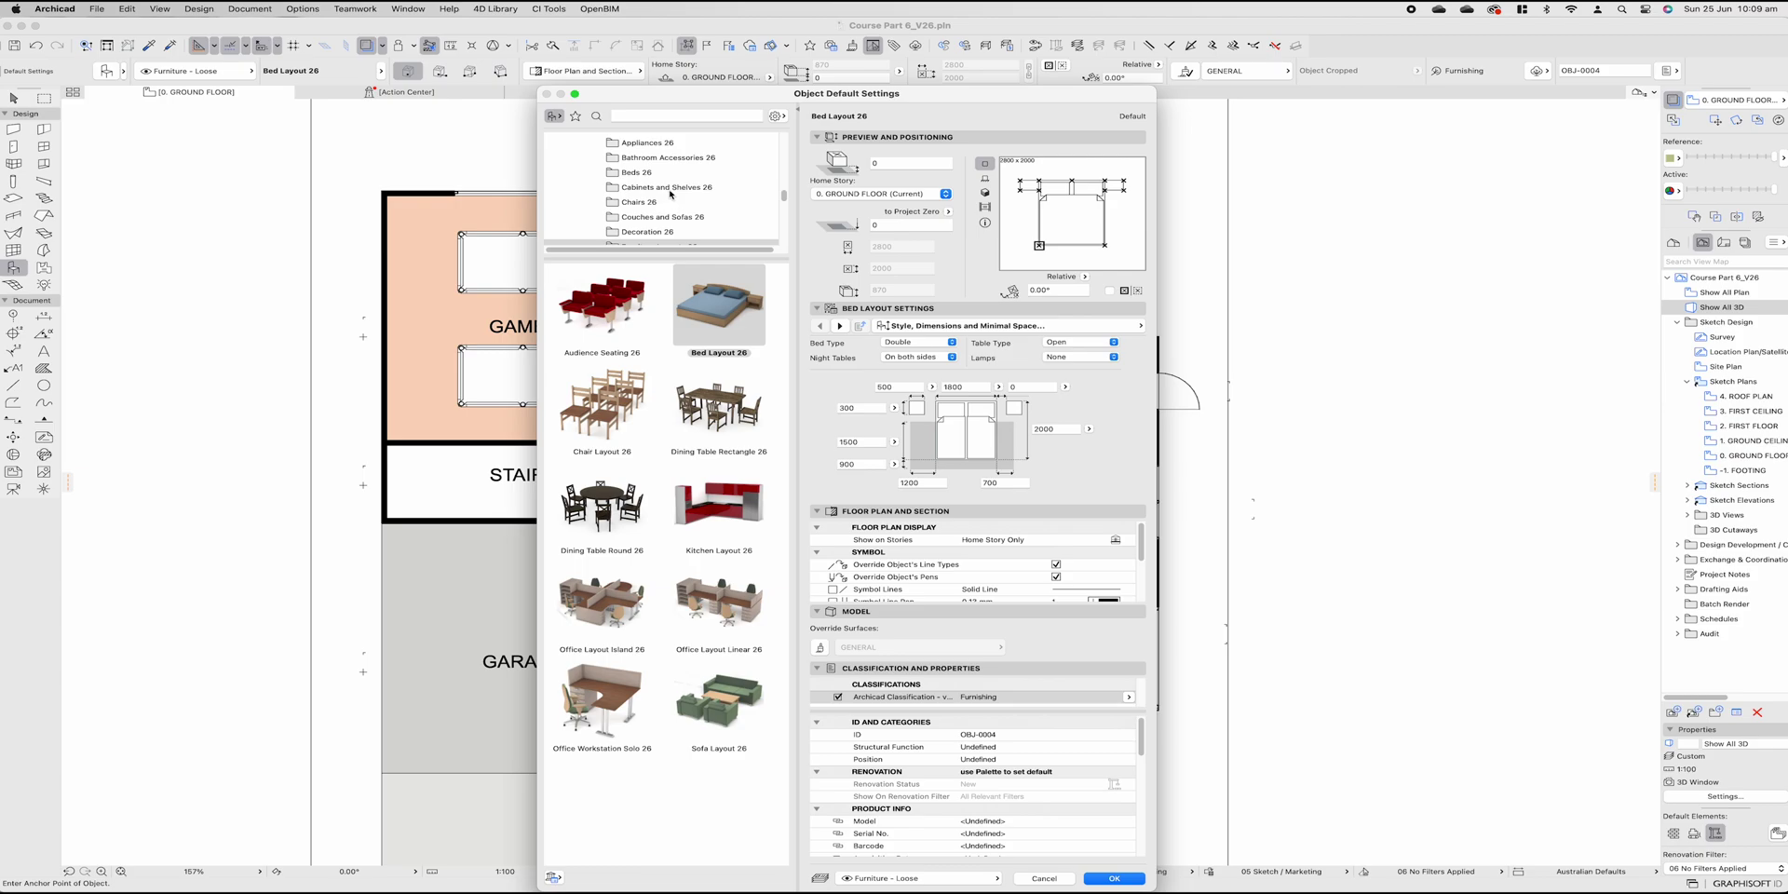